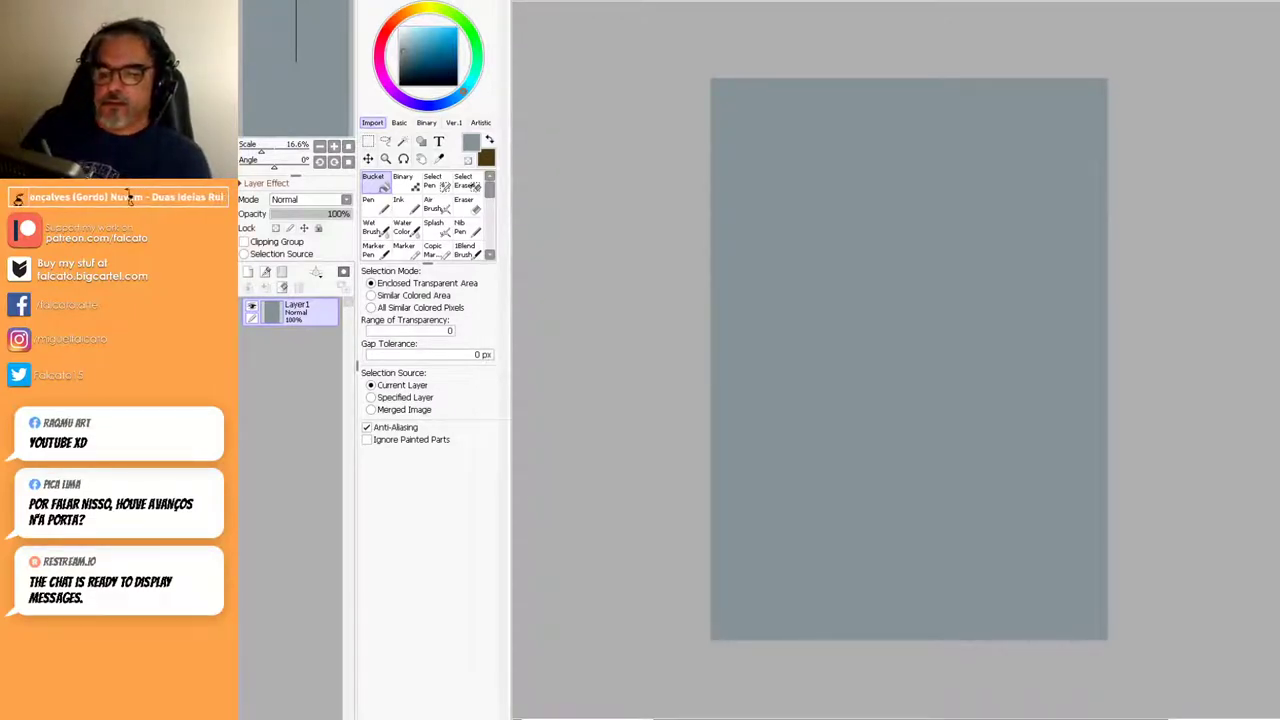
Choose the Ink brush and set the drawing colour to a dark navy blue.
left_click_drag(414, 57, 408, 66)
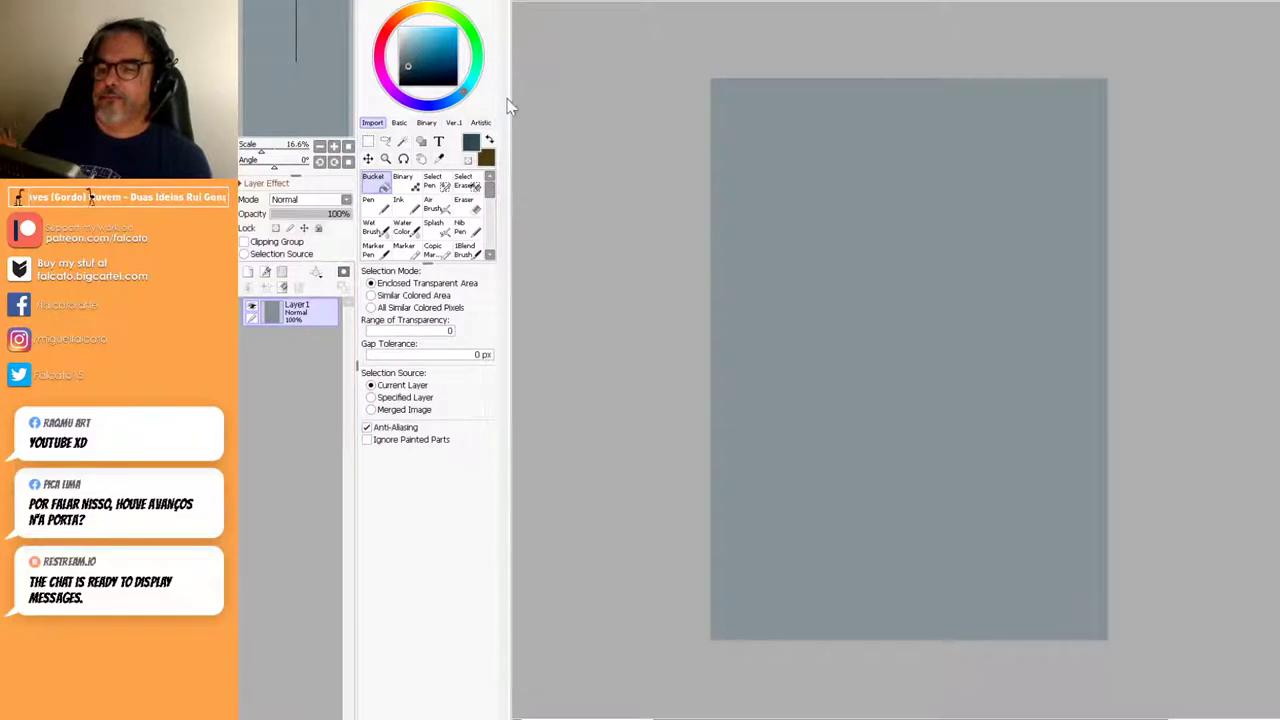
left_click(402, 205)
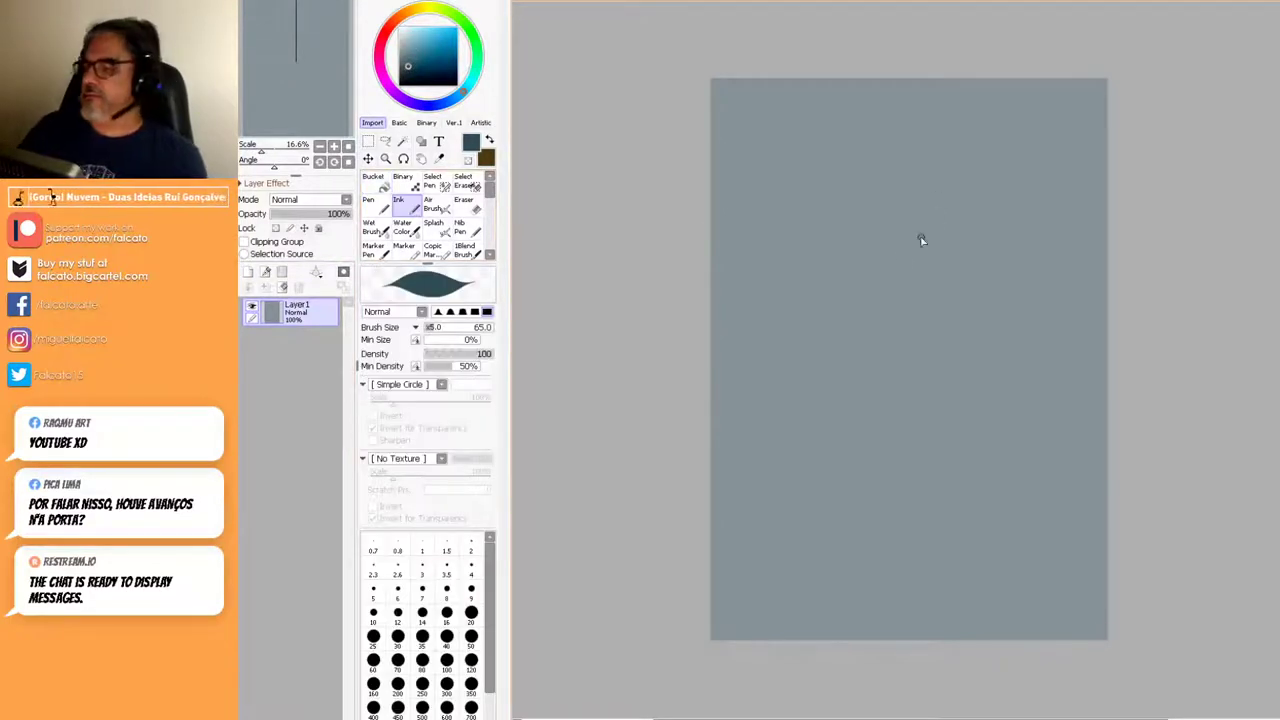
left_click(443, 71)
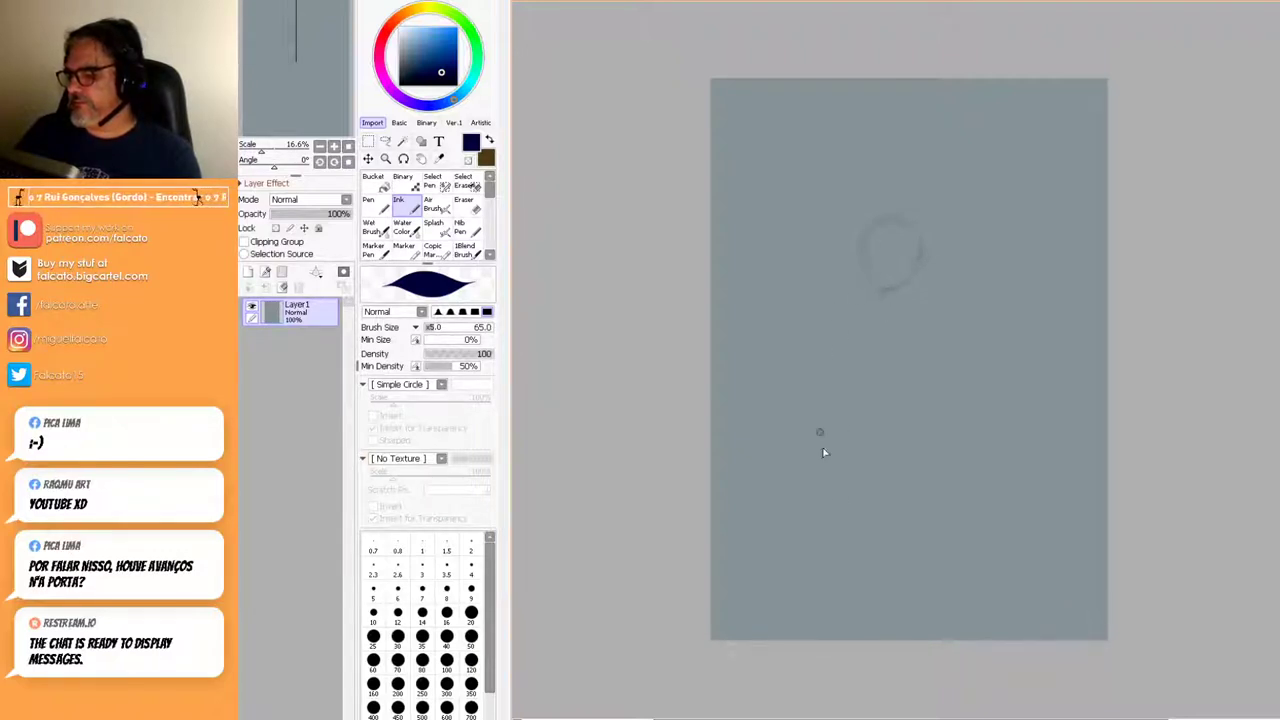
mouse_move(838, 312)
left_mouse_down()
mouse_move(831, 477)
mouse_move(934, 585)
left_mouse_up()
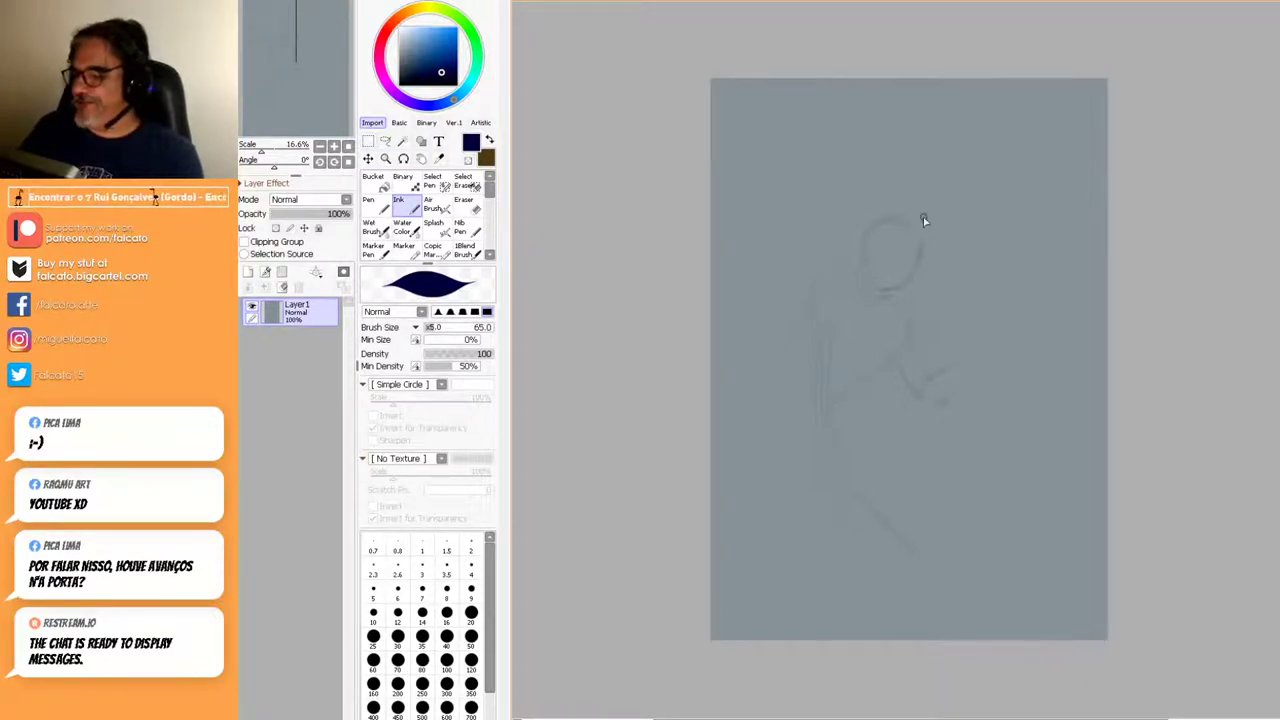
left_click_drag(818, 271, 809, 302)
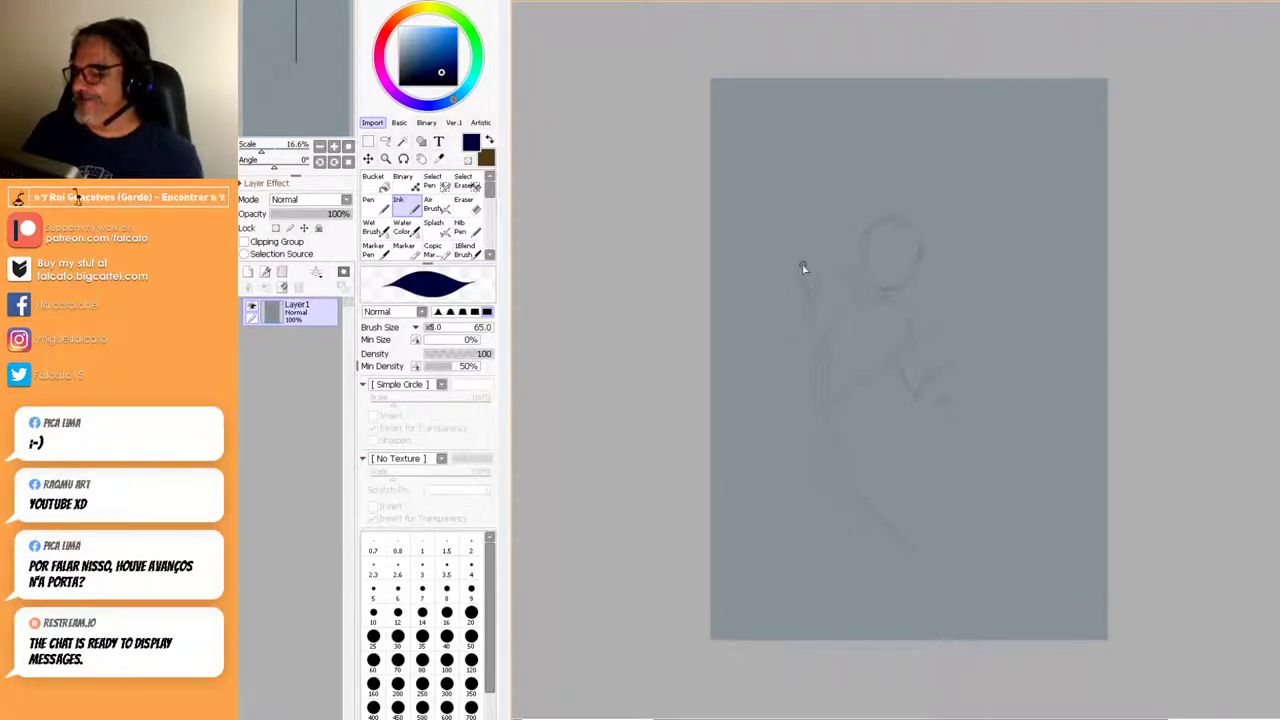
left_click_drag(934, 175, 868, 180)
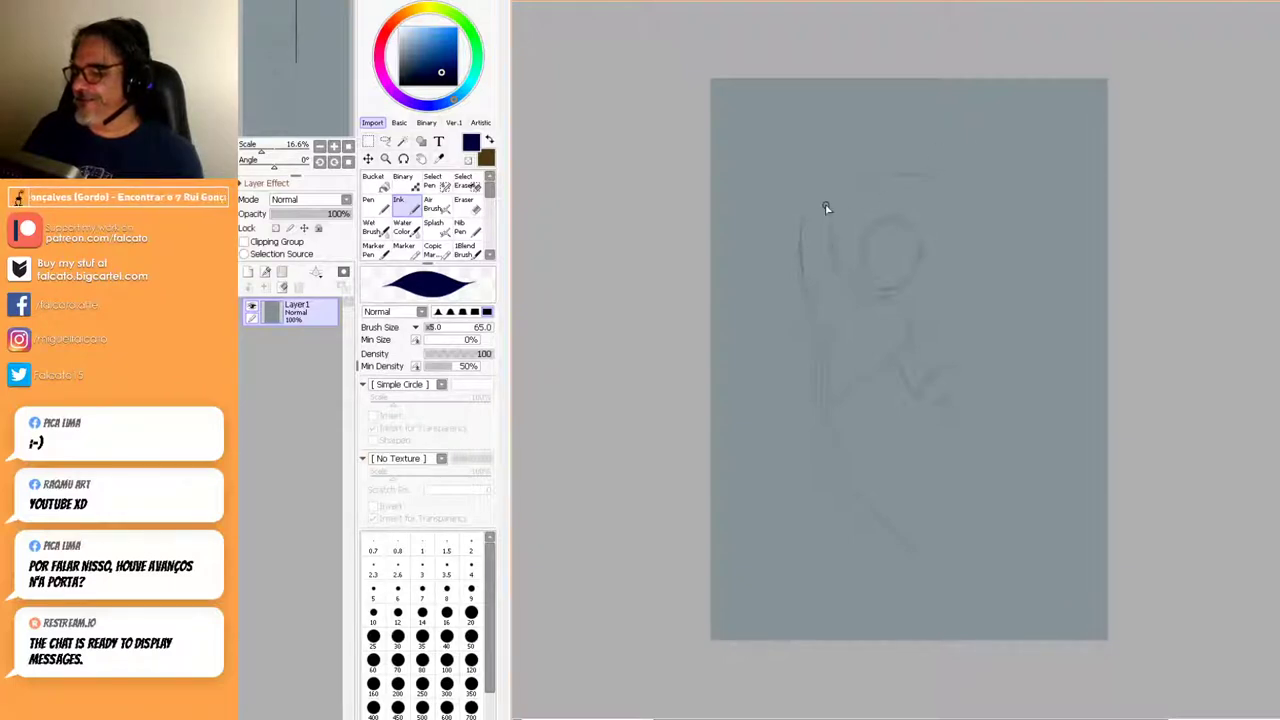
left_click_drag(816, 185, 798, 258)
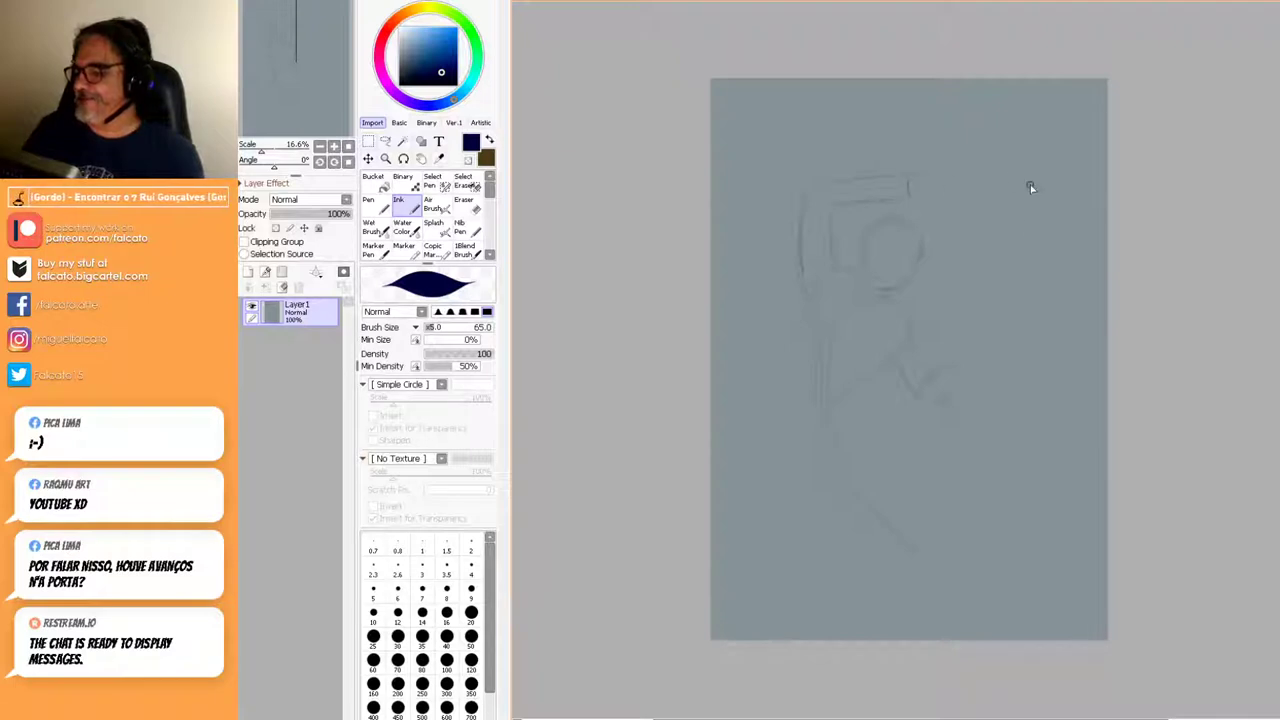
left_click_drag(970, 343, 937, 377)
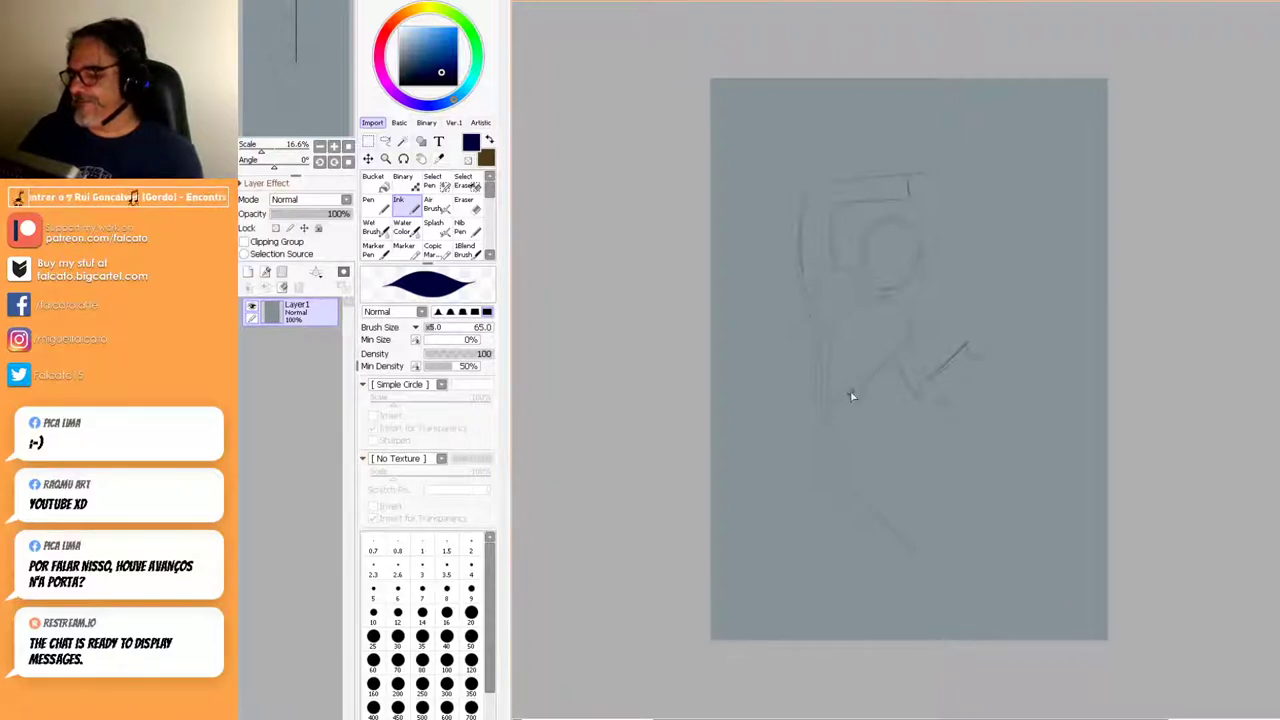
left_click_drag(894, 365, 904, 315)
scroll(897, 346, "up", 2)
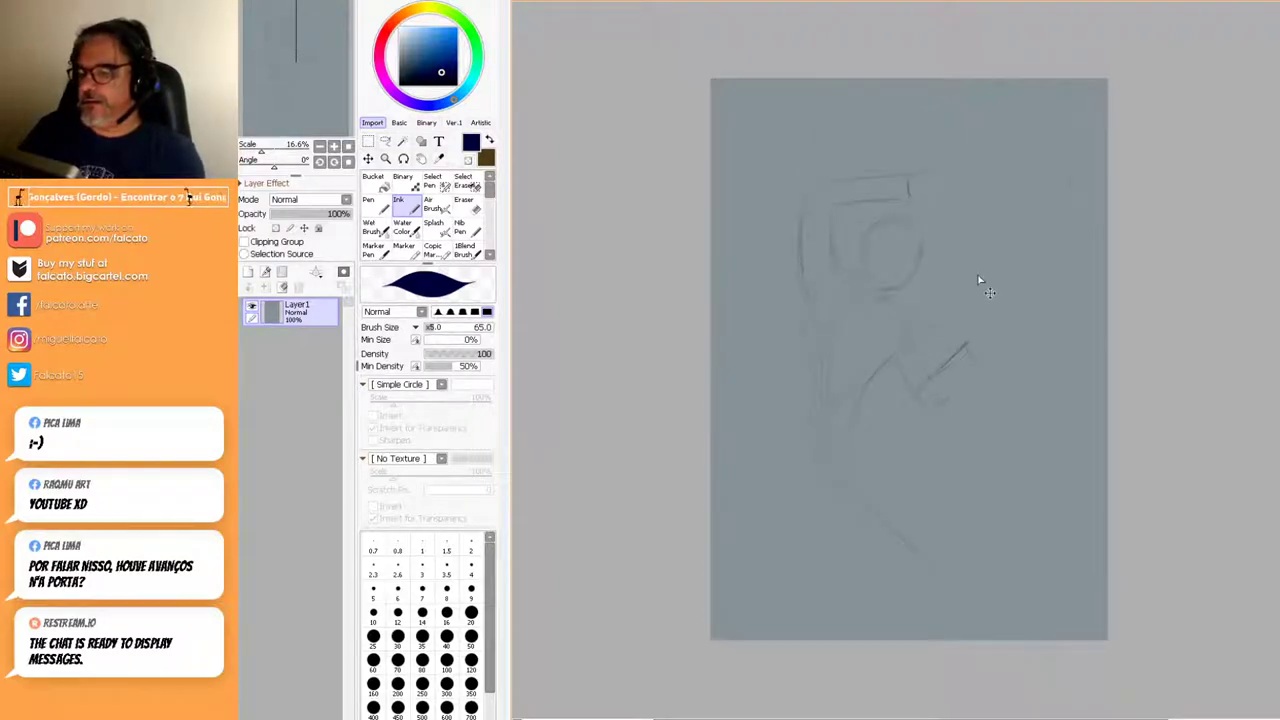
key("ctrl+z")
key("ctrl+z")
key("ctrl+z")
key("ctrl+z")
key("ctrl+z")
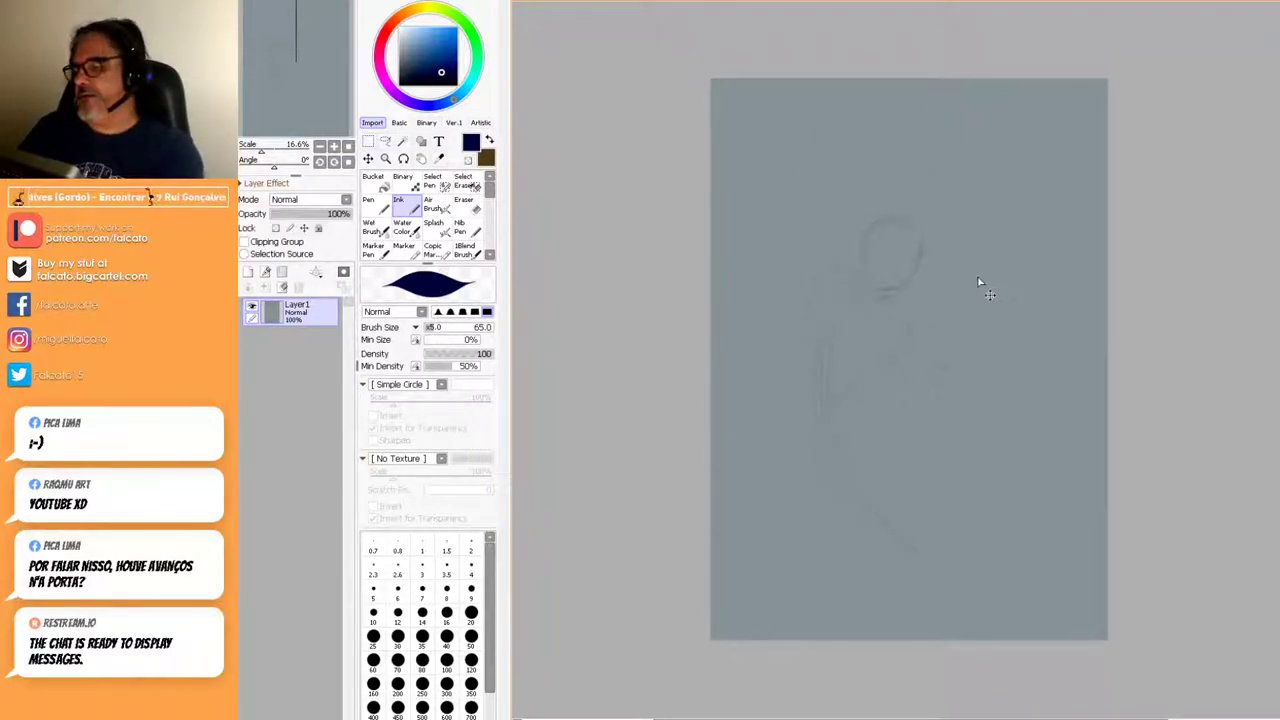
key("ctrl+z")
Add a new layer and rough in a standing figure's oval head, shoulders, torso and bent forearm on it.
left_click(248, 273)
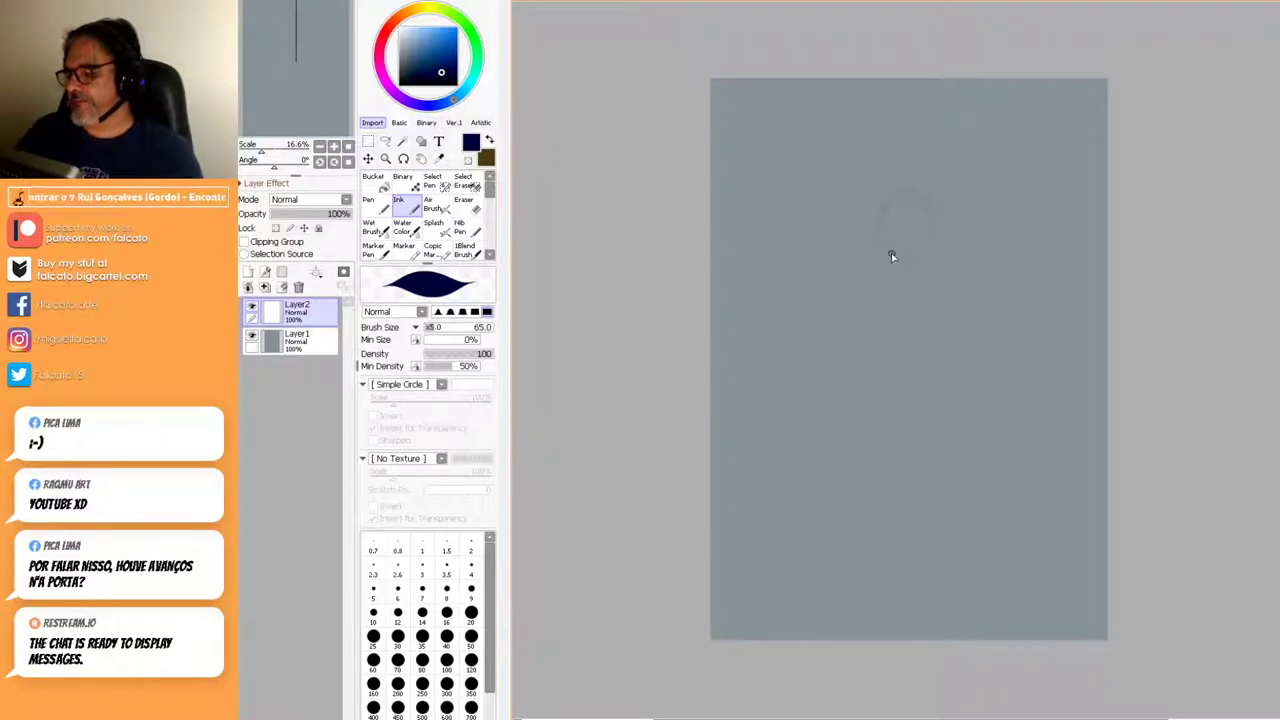
left_click_drag(820, 485, 855, 303)
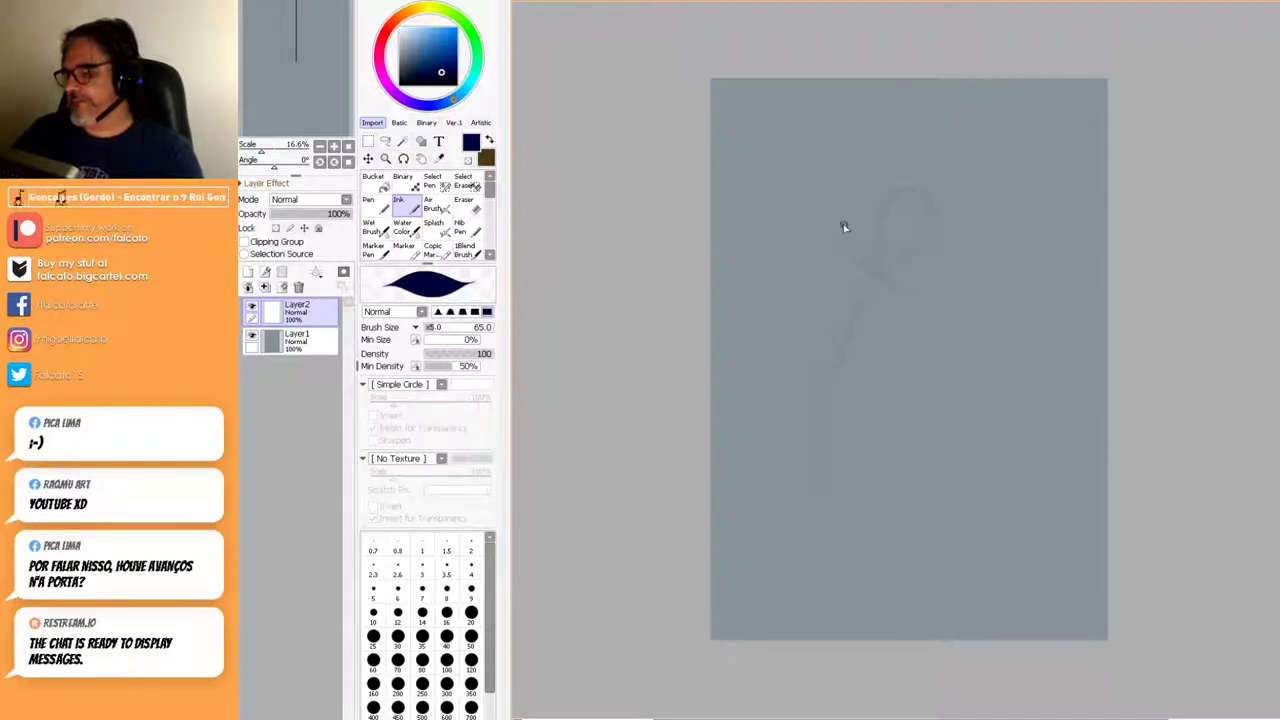
left_click_drag(819, 298, 823, 347)
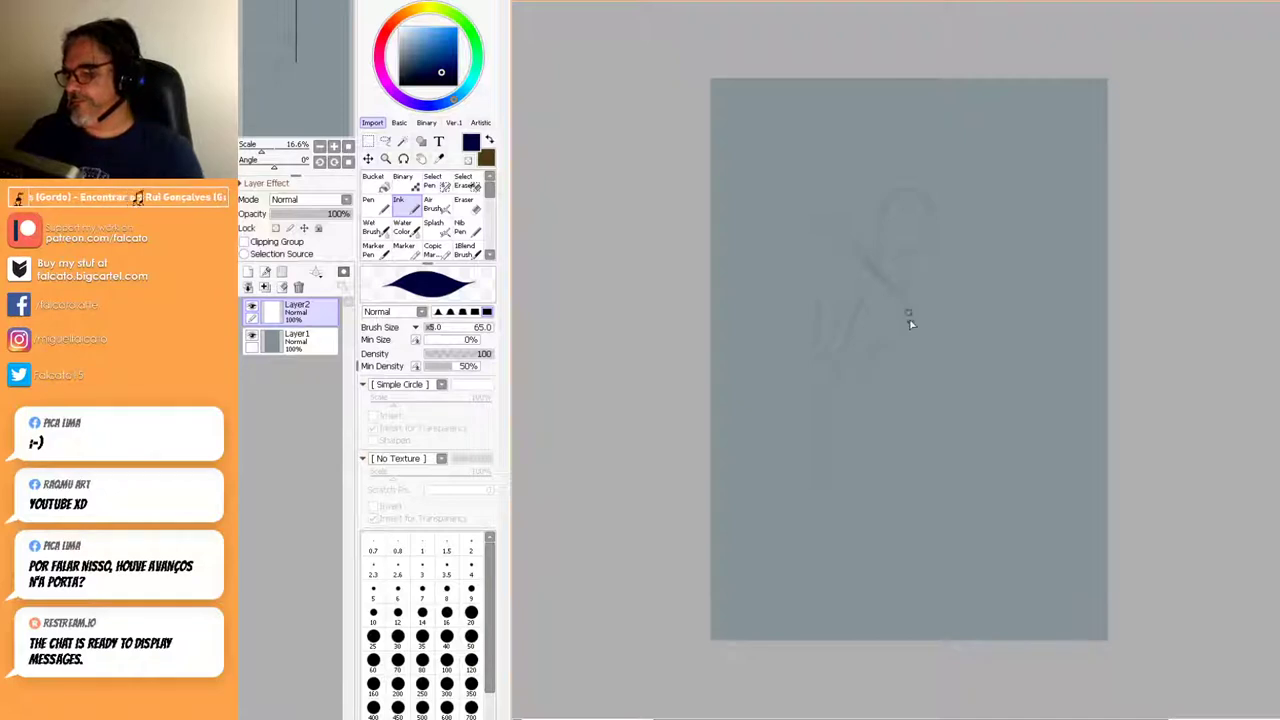
mouse_move(911, 326)
left_mouse_down()
mouse_move(869, 360)
mouse_move(877, 350)
mouse_move(847, 305)
mouse_move(855, 289)
mouse_move(828, 290)
mouse_move(847, 279)
mouse_move(846, 261)
mouse_move(866, 299)
left_mouse_up()
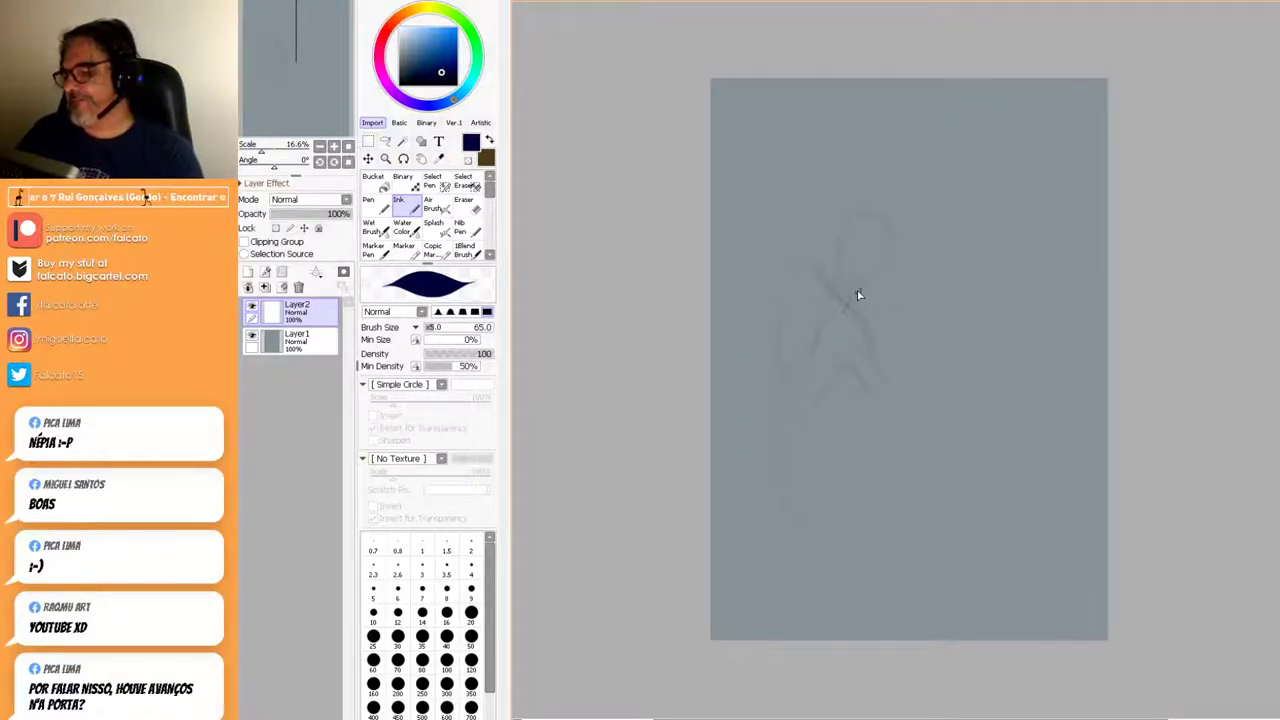
mouse_move(889, 236)
left_mouse_down()
mouse_move(839, 268)
mouse_move(911, 318)
mouse_move(861, 315)
mouse_move(895, 391)
mouse_move(848, 355)
mouse_move(875, 398)
mouse_move(897, 396)
mouse_move(888, 380)
mouse_move(898, 390)
mouse_move(900, 424)
left_mouse_up()
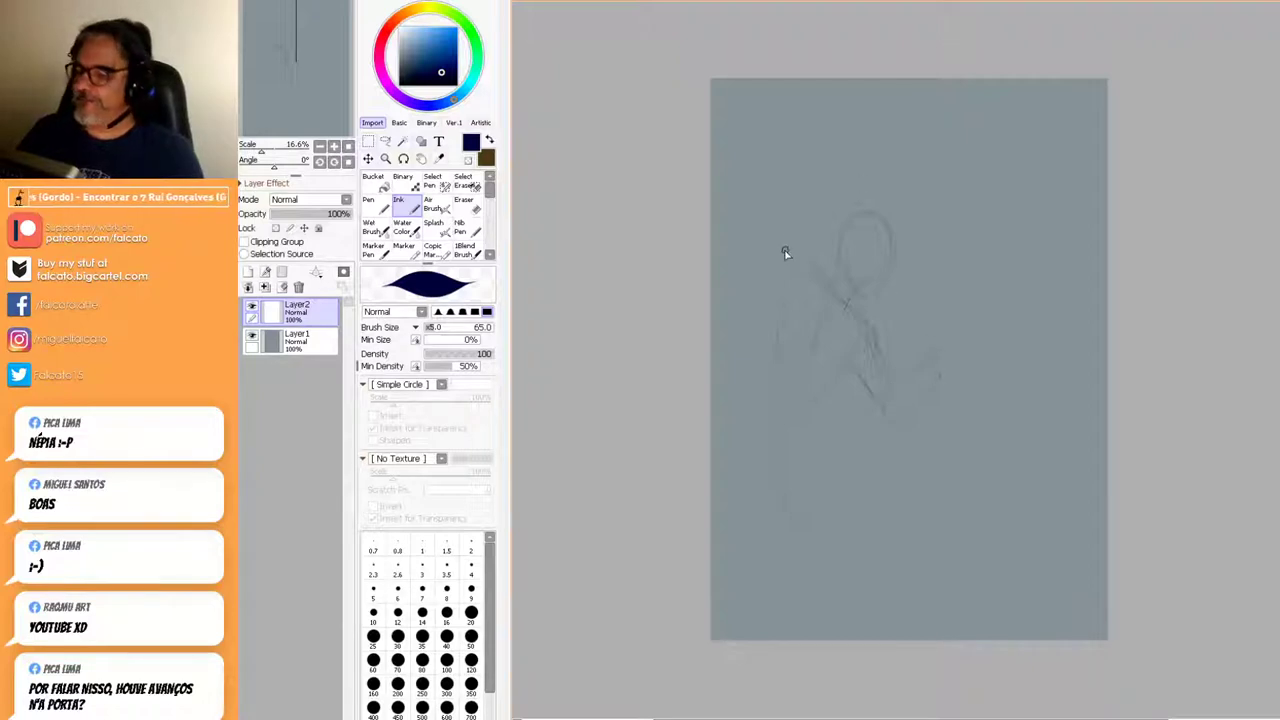
Sketch the arm arched over the head and the outstretched open hand, then shift the sketch slightly up the canvas.
left_click_drag(806, 240, 820, 268)
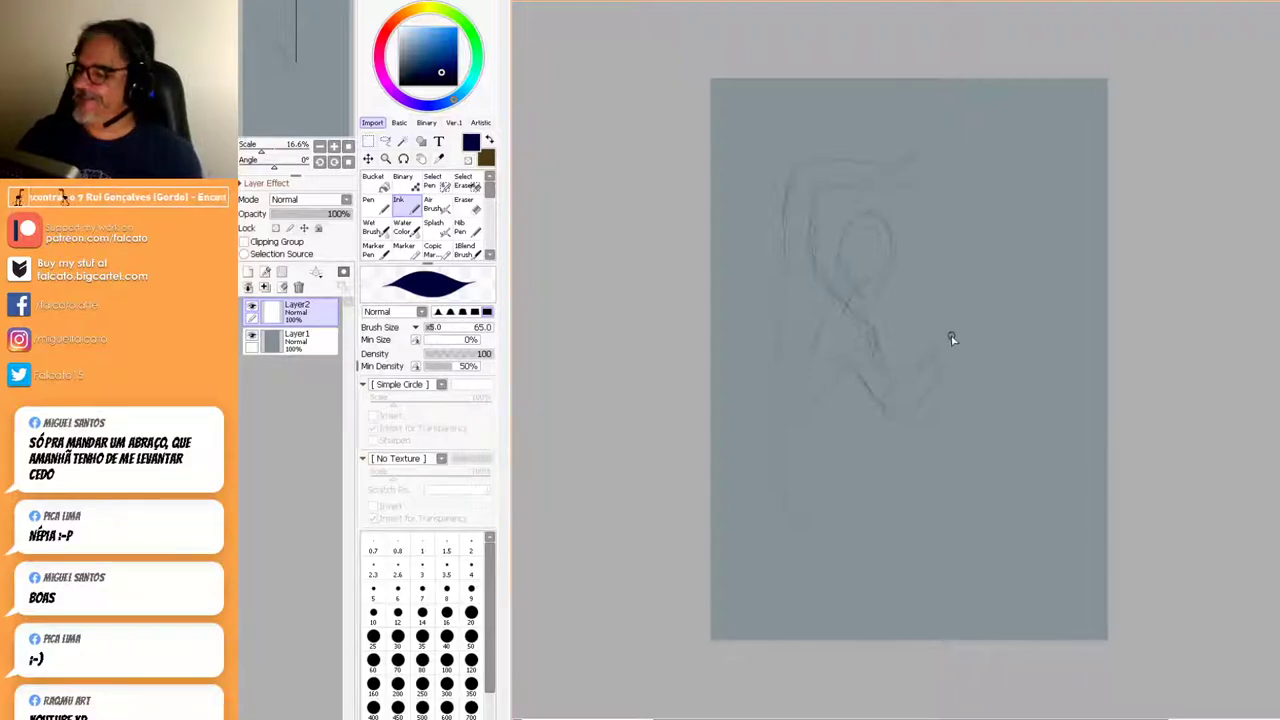
mouse_move(936, 351)
left_mouse_down()
mouse_move(951, 354)
mouse_move(934, 374)
mouse_move(977, 371)
left_mouse_up()
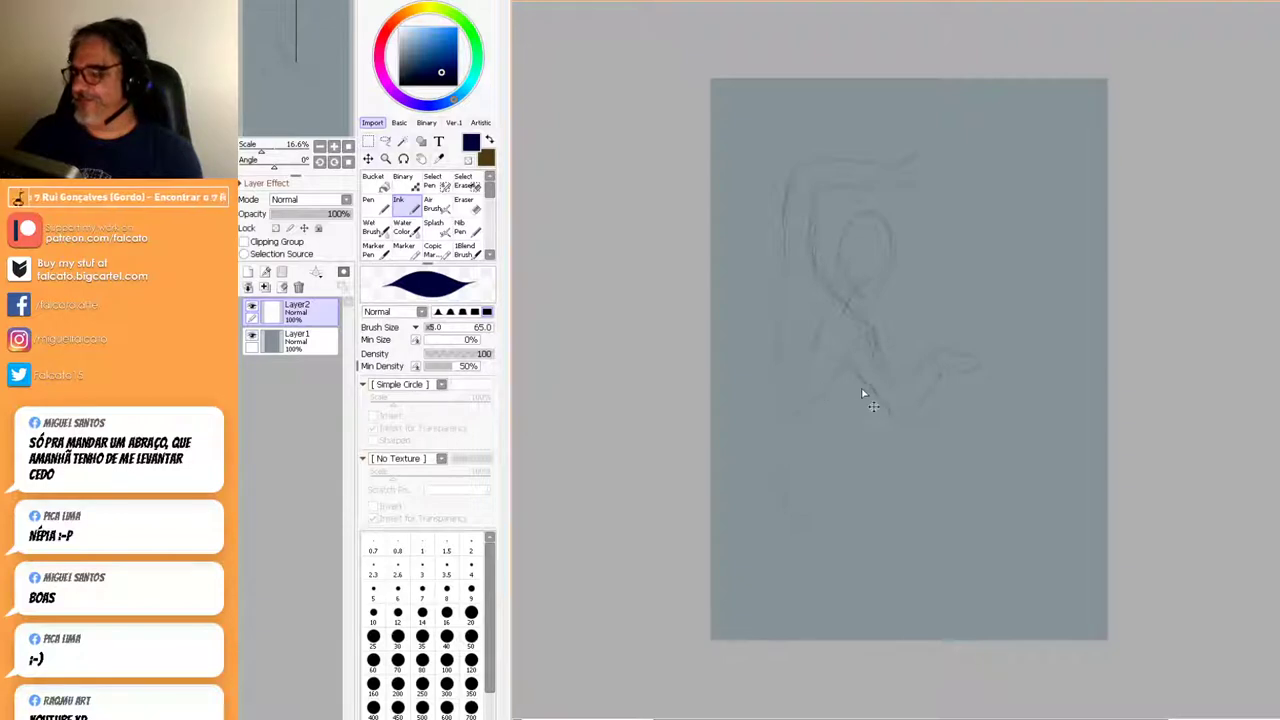
left_click_drag(863, 386, 870, 350)
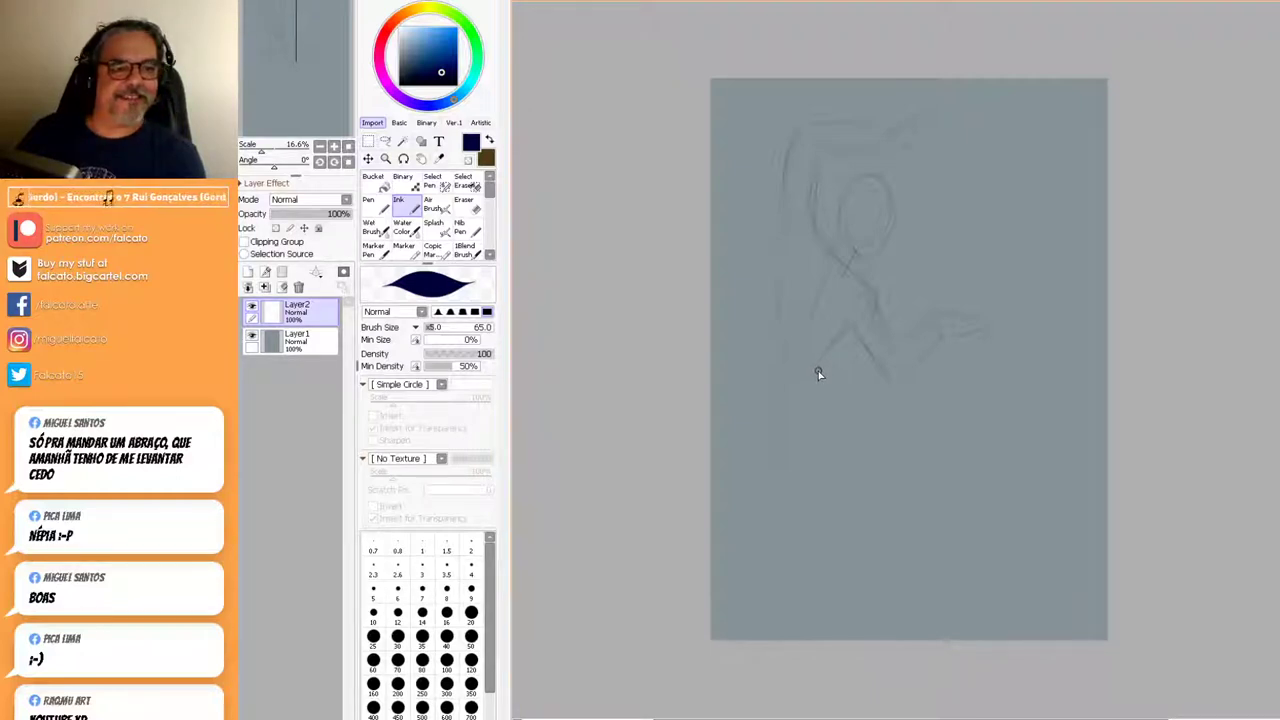
Sketch the figure's long back line and spread legs, and strengthen the waist, shoulder and head outlines.
mouse_move(788, 244)
left_mouse_down()
mouse_move(772, 343)
mouse_move(769, 326)
left_mouse_up()
mouse_move(855, 330)
left_mouse_down()
mouse_move(829, 365)
mouse_move(820, 358)
left_mouse_up()
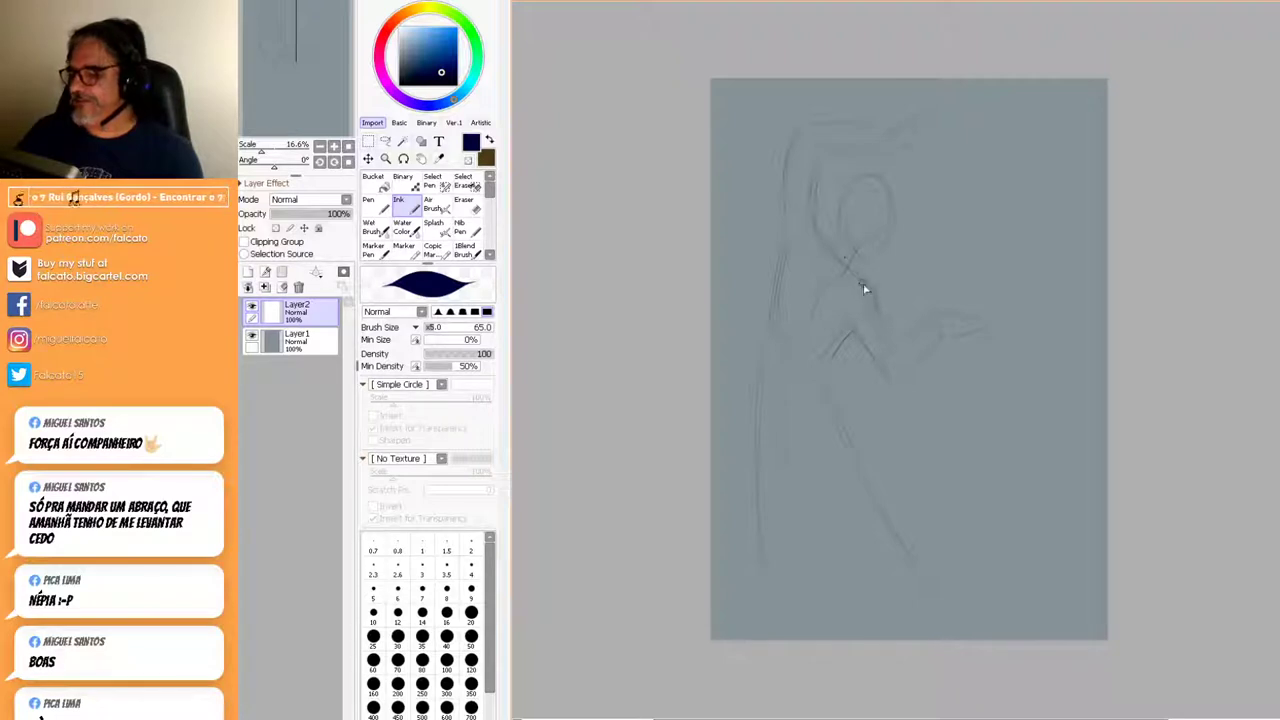
mouse_move(834, 244)
left_mouse_down()
mouse_move(812, 215)
mouse_move(829, 251)
left_mouse_up()
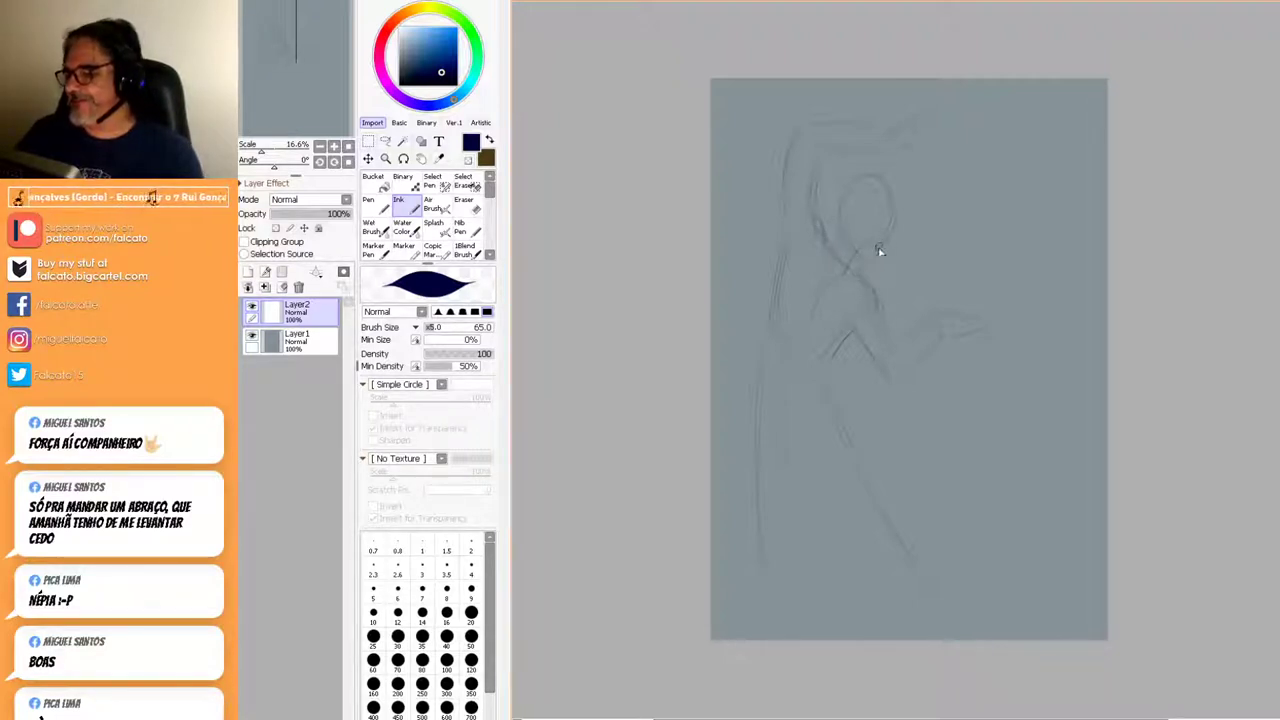
left_click_drag(866, 186, 900, 194)
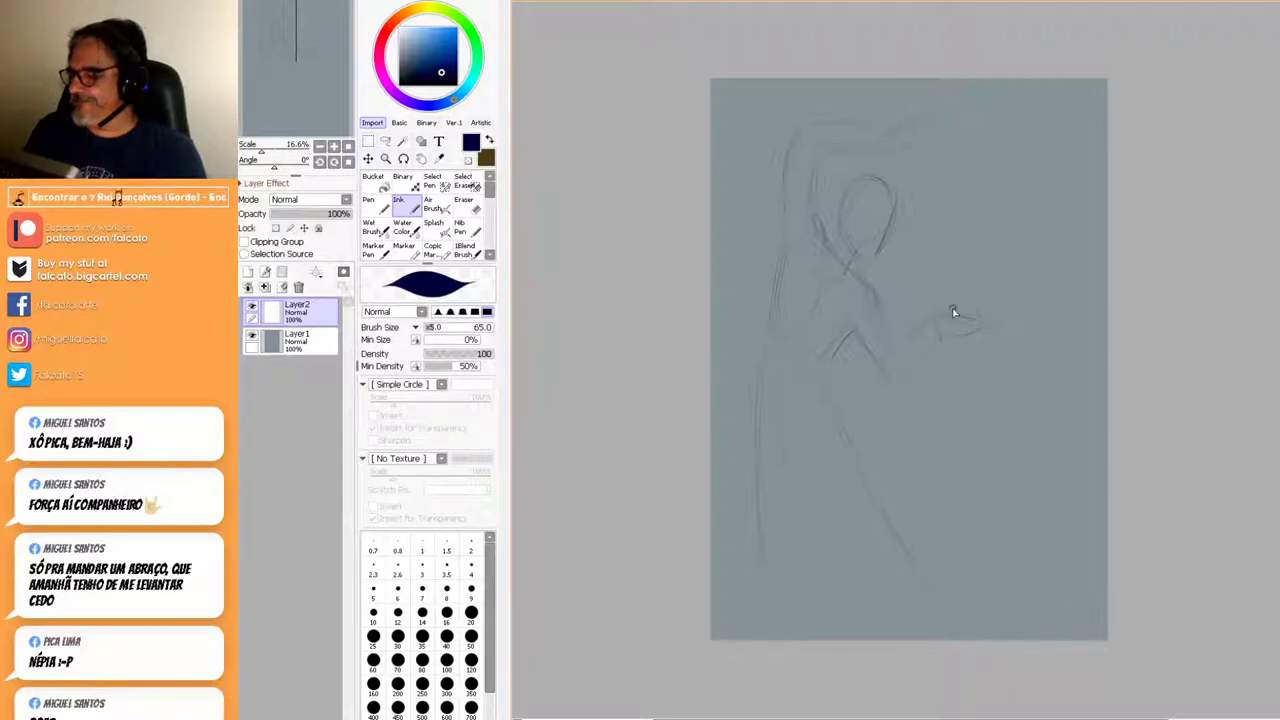
Sketch the boxy sides of a top hat's crown standing on the outstretched hand.
left_click_drag(938, 270, 941, 336)
left_click_drag(990, 256, 986, 318)
left_click_drag(991, 256, 995, 304)
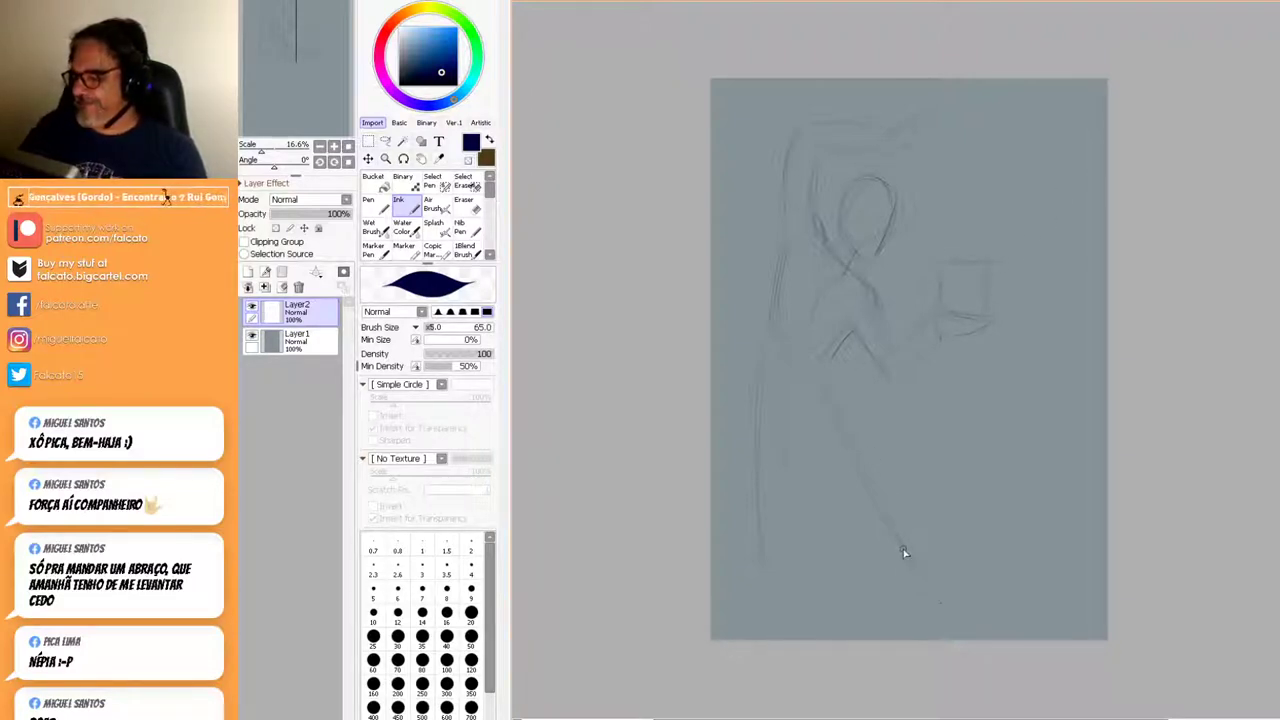
Transform the sketch layer to scale the whole figure down slightly and reposition it within the canvas.
key("ctrl+t")
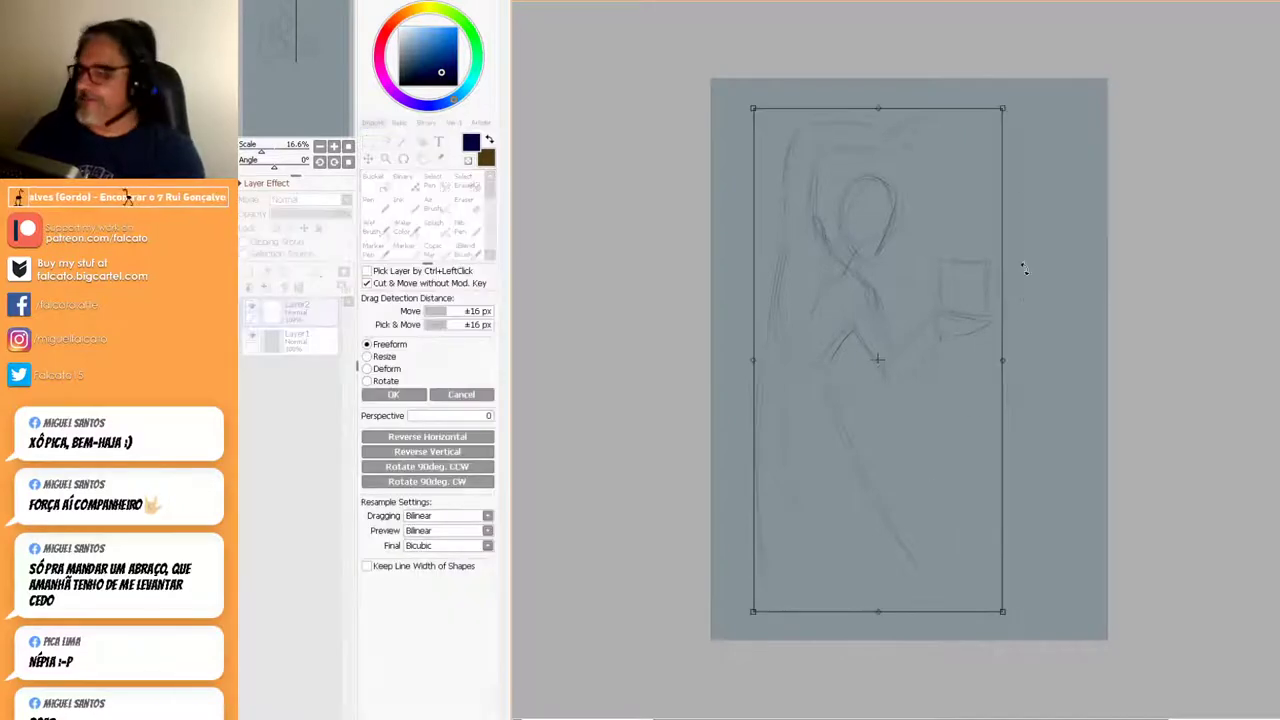
left_click_drag(1002, 108, 984, 145)
left_click_drag(935, 337, 939, 321)
left_click(400, 397)
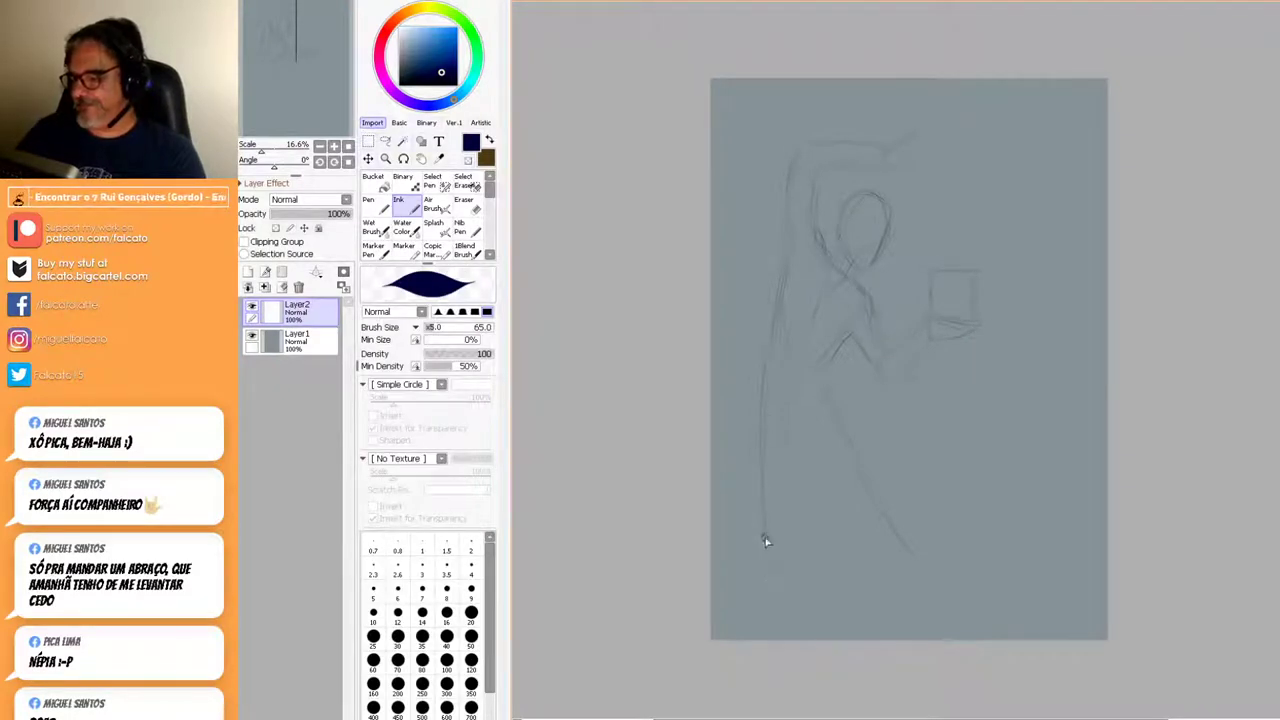
Flesh out the figure's trouser legs, shoes, jacket lapels and forearm, and add a wide elliptical brim to the hat.
left_click_drag(888, 524, 910, 548)
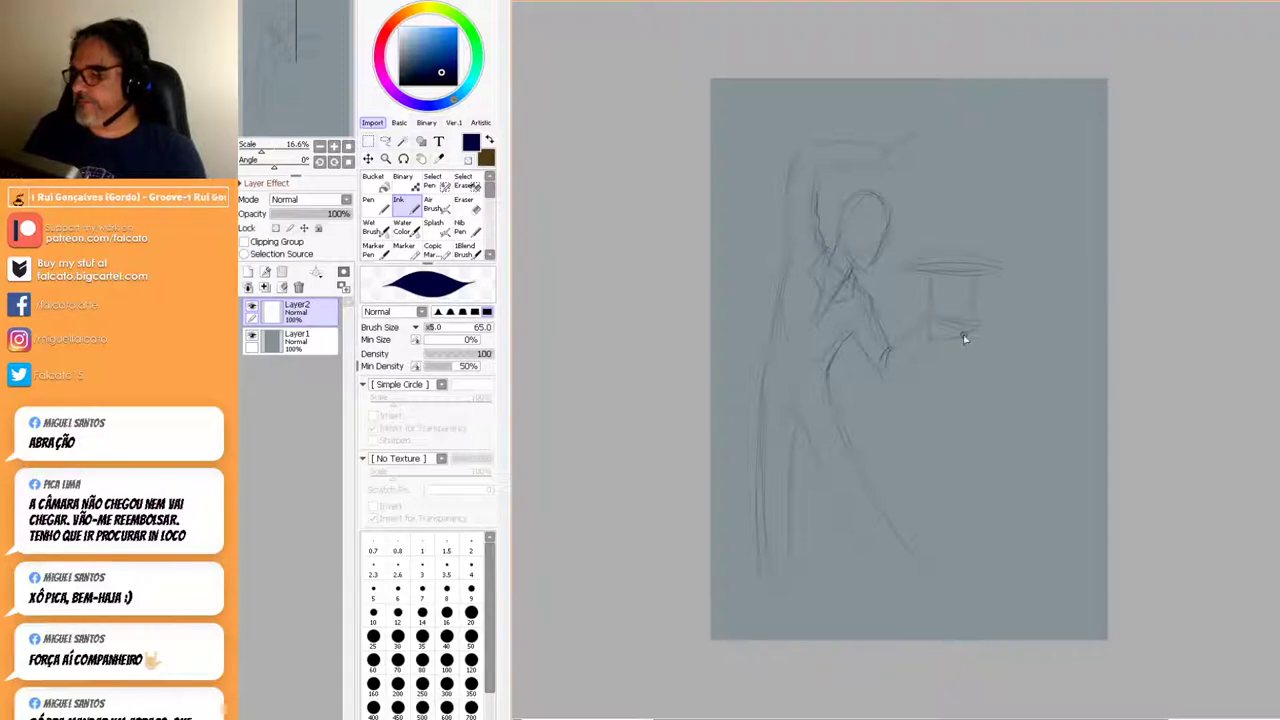
left_click_drag(934, 318, 950, 313)
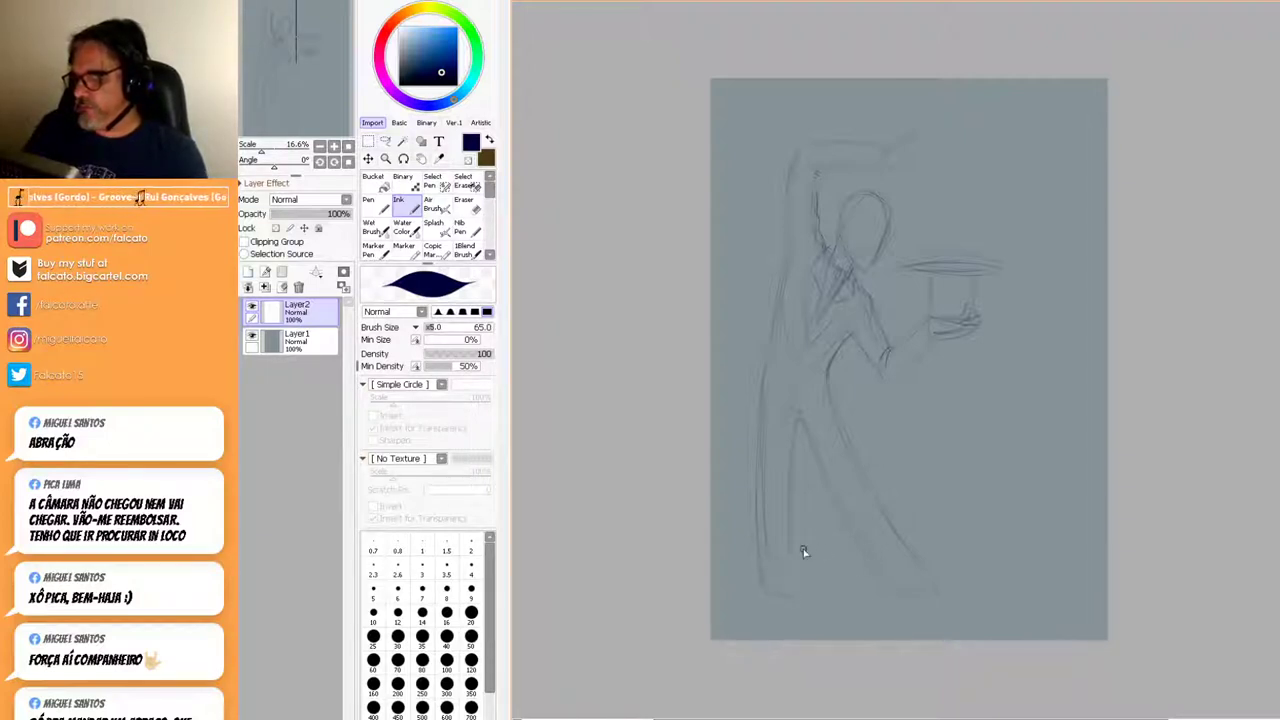
mouse_move(730, 614)
left_mouse_down()
mouse_move(793, 613)
mouse_move(762, 595)
left_mouse_up()
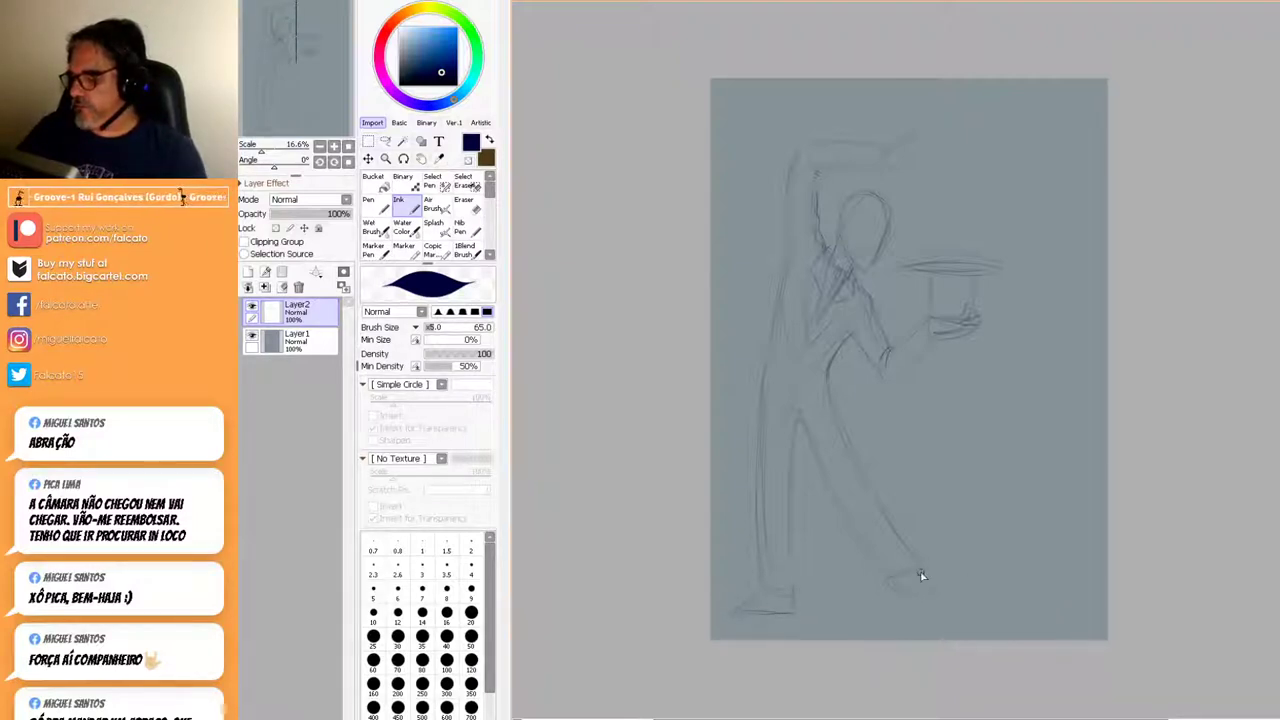
mouse_move(924, 599)
left_mouse_down()
mouse_move(912, 597)
mouse_move(969, 605)
left_mouse_up()
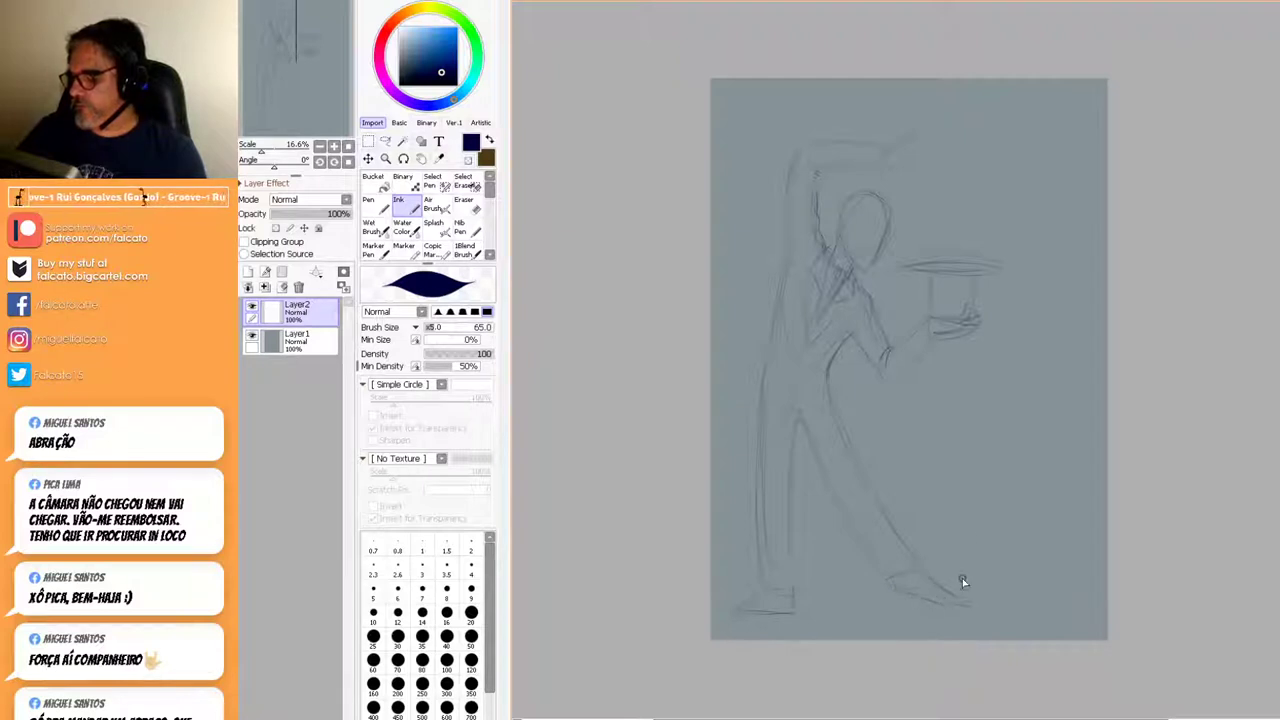
mouse_move(890, 332)
left_mouse_down()
mouse_move(943, 314)
mouse_move(928, 331)
left_mouse_up()
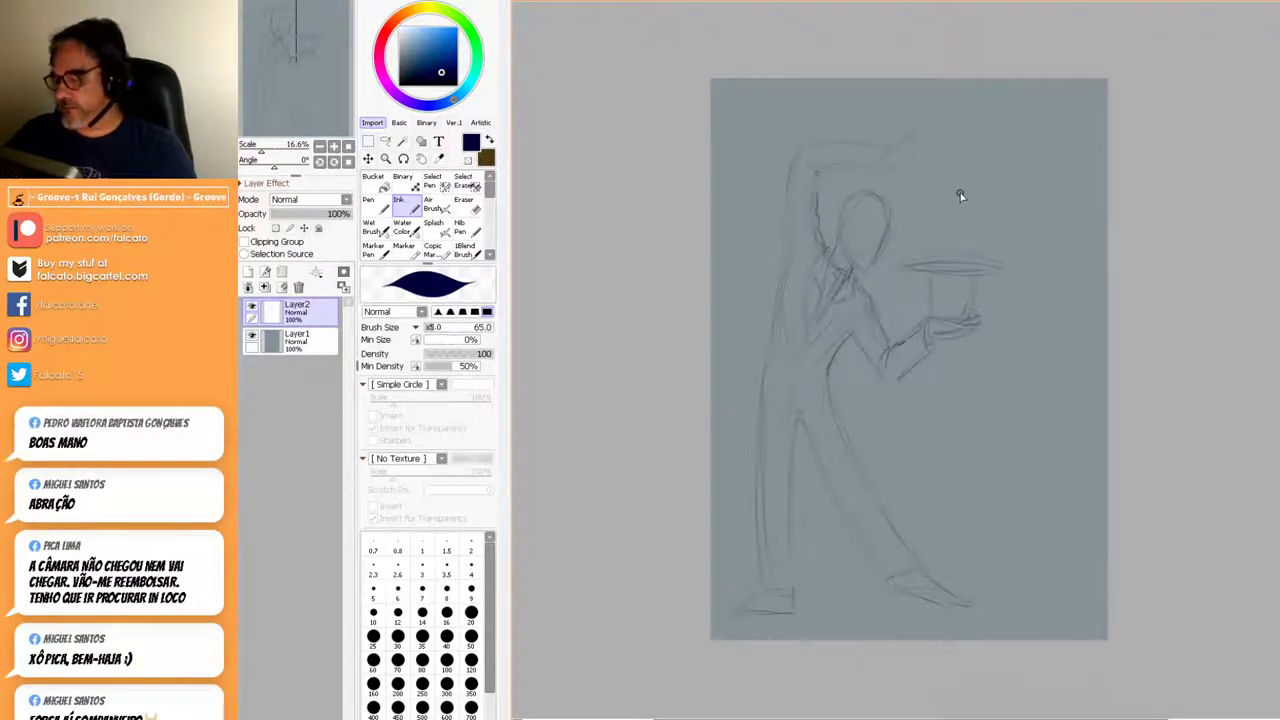
Sketch the face inside the head oval, with an ear, brow line, eyes, nose, smiling mouth and defined jaw.
scroll(895, 262, "up", 3)
left_click(896, 262, "ctrl")
left_click_drag(896, 262, 905, 426)
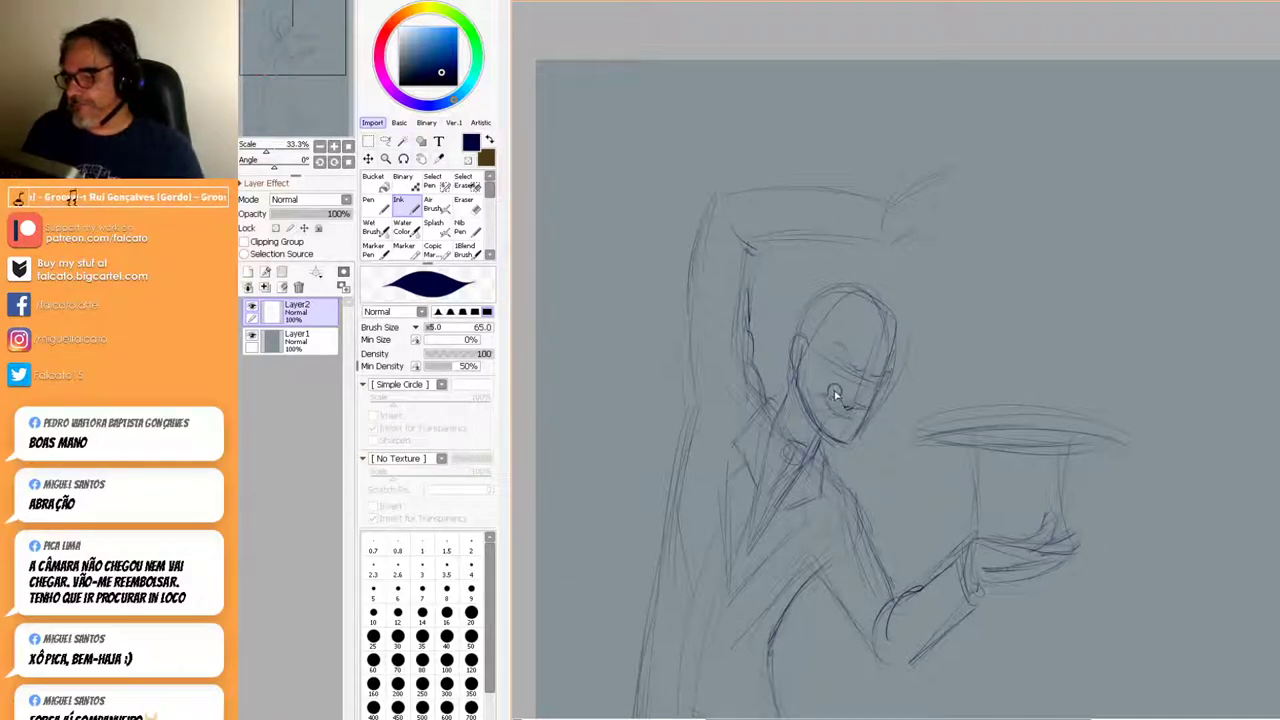
left_click_drag(846, 414, 866, 410)
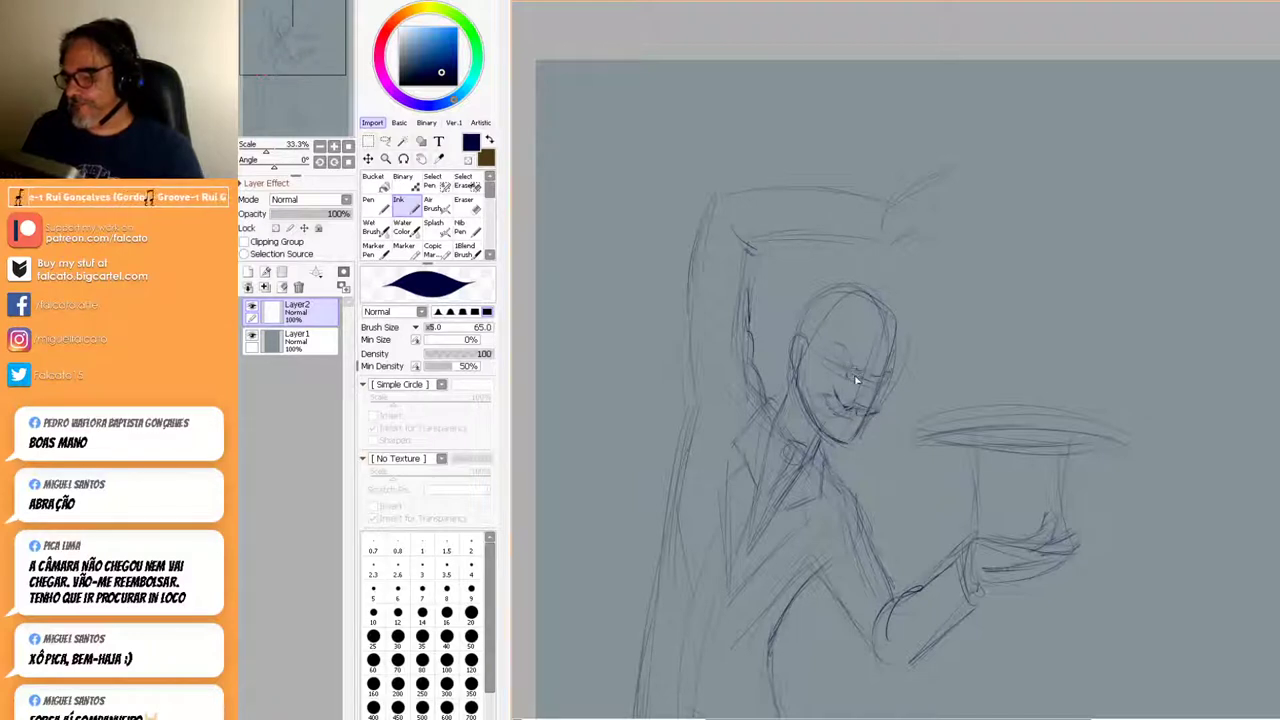
left_click_drag(874, 380, 871, 410)
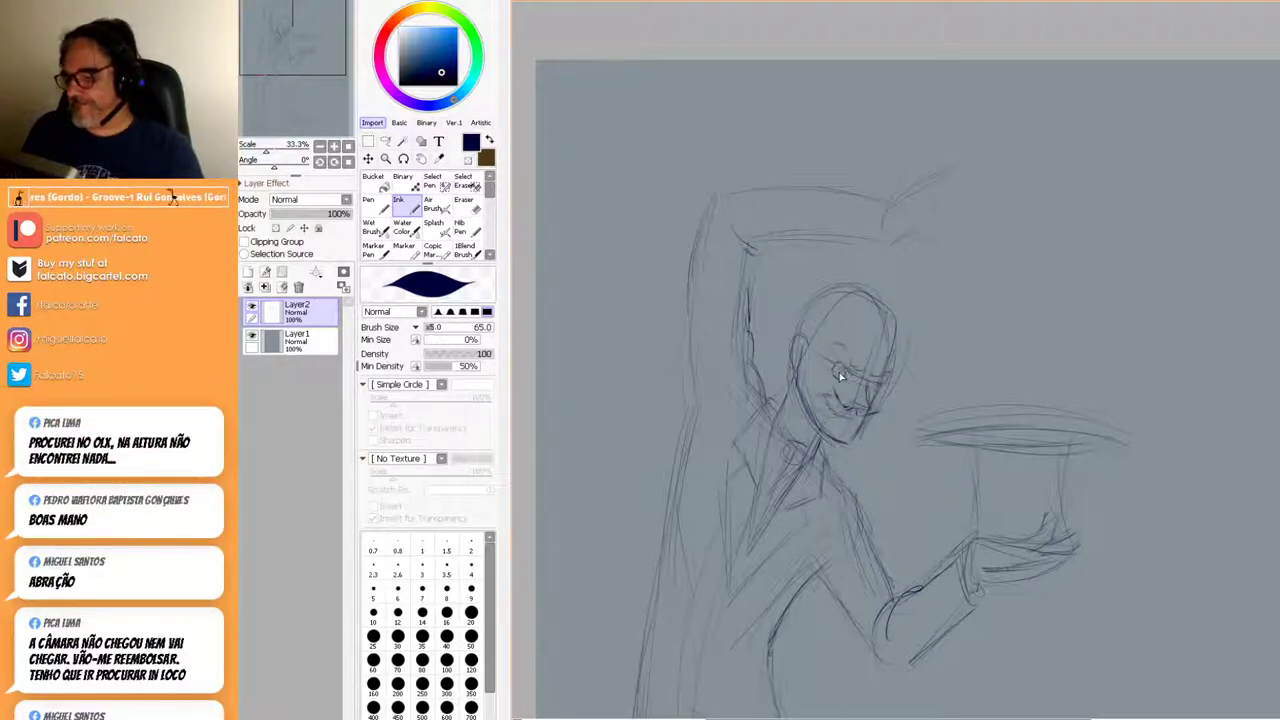
mouse_move(832, 362)
left_mouse_down()
mouse_move(877, 393)
mouse_move(888, 379)
mouse_move(852, 443)
left_mouse_up()
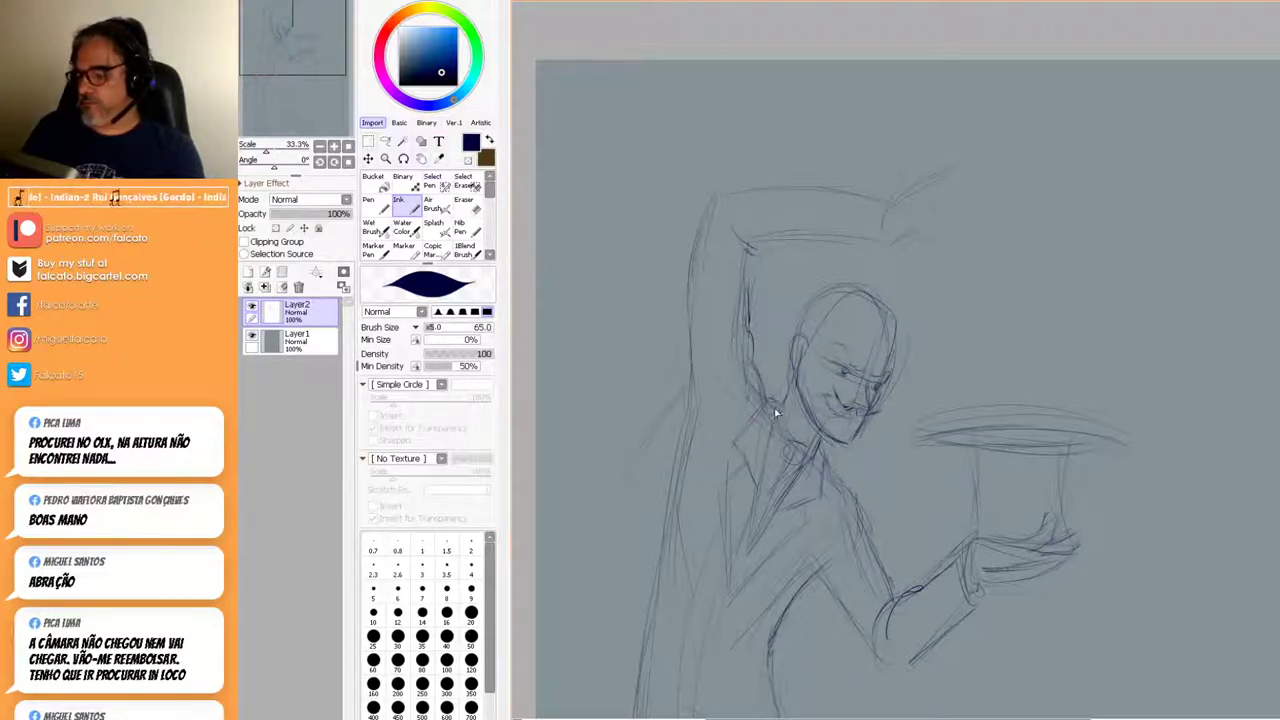
Sketch the jacket collar beside the neck and darken the folds where the raised arm meets the shoulder.
mouse_move(787, 476)
left_mouse_down()
mouse_move(825, 450)
mouse_move(778, 476)
left_mouse_up()
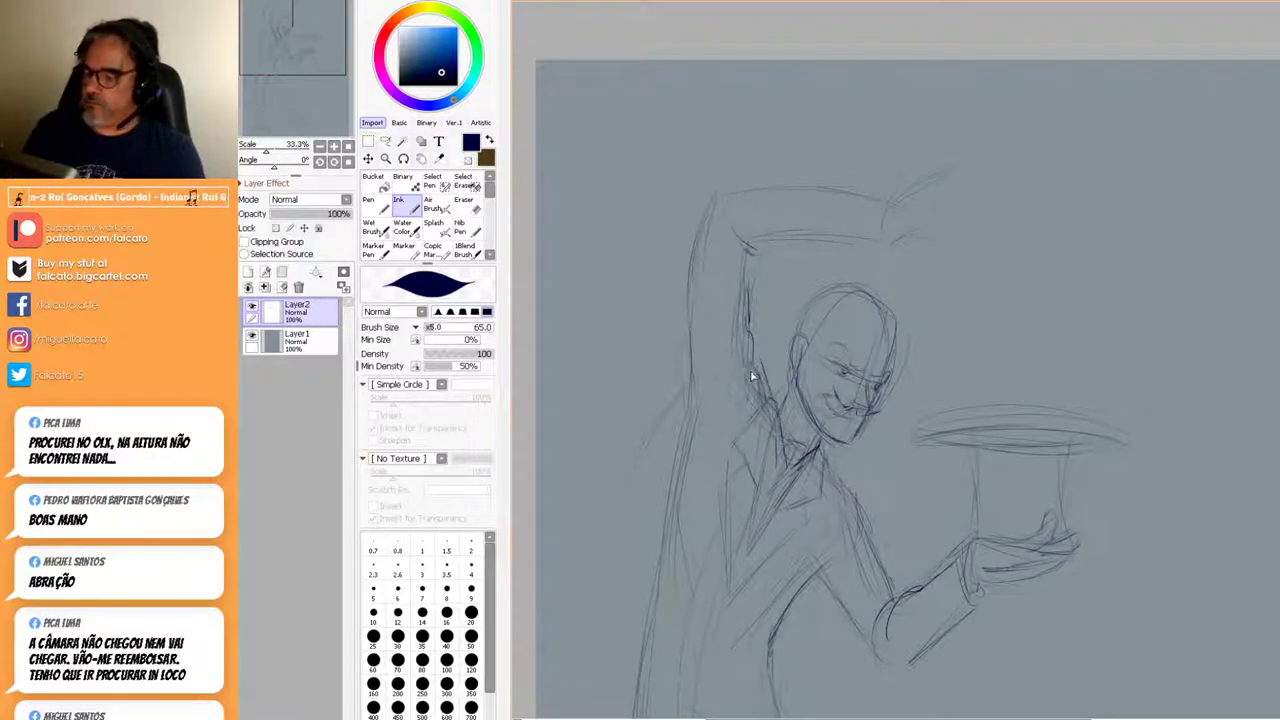
left_click_drag(752, 350, 781, 430)
left_click_drag(753, 376, 750, 460)
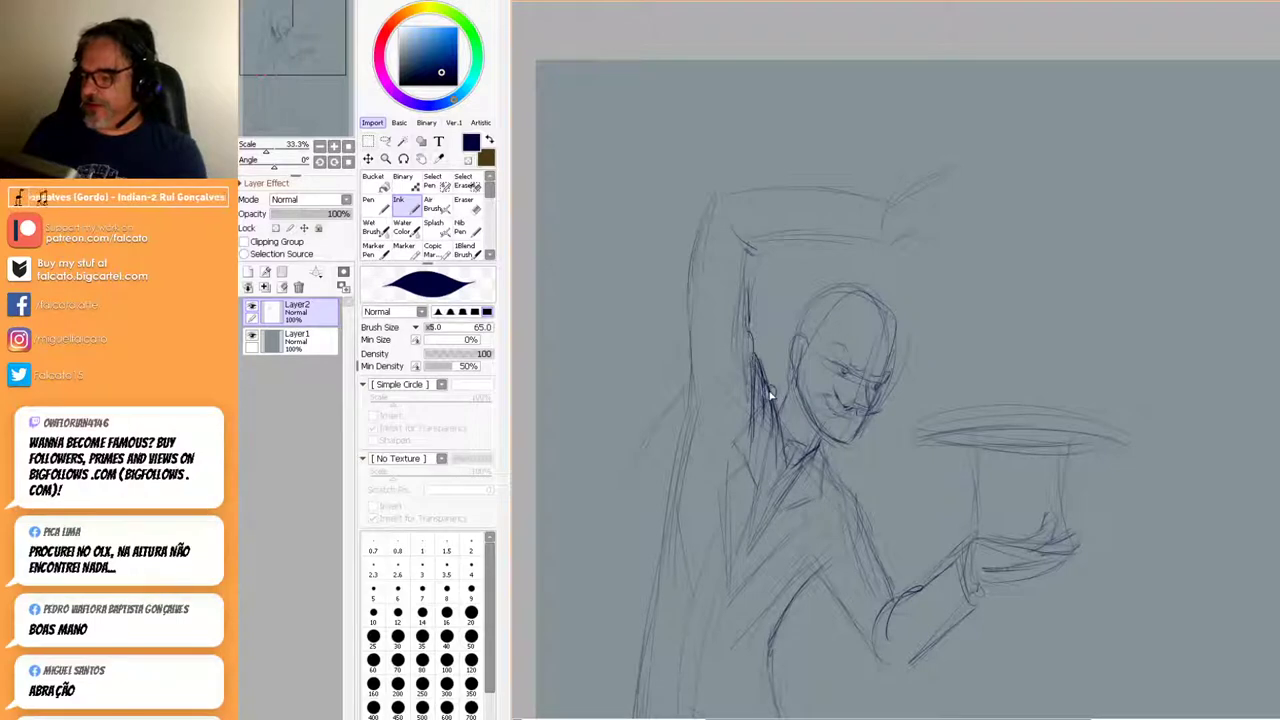
Darken the folds below the raised shoulder and sketch the first cape lines behind the back and under the extended arm.
left_click_drag(776, 400, 785, 462)
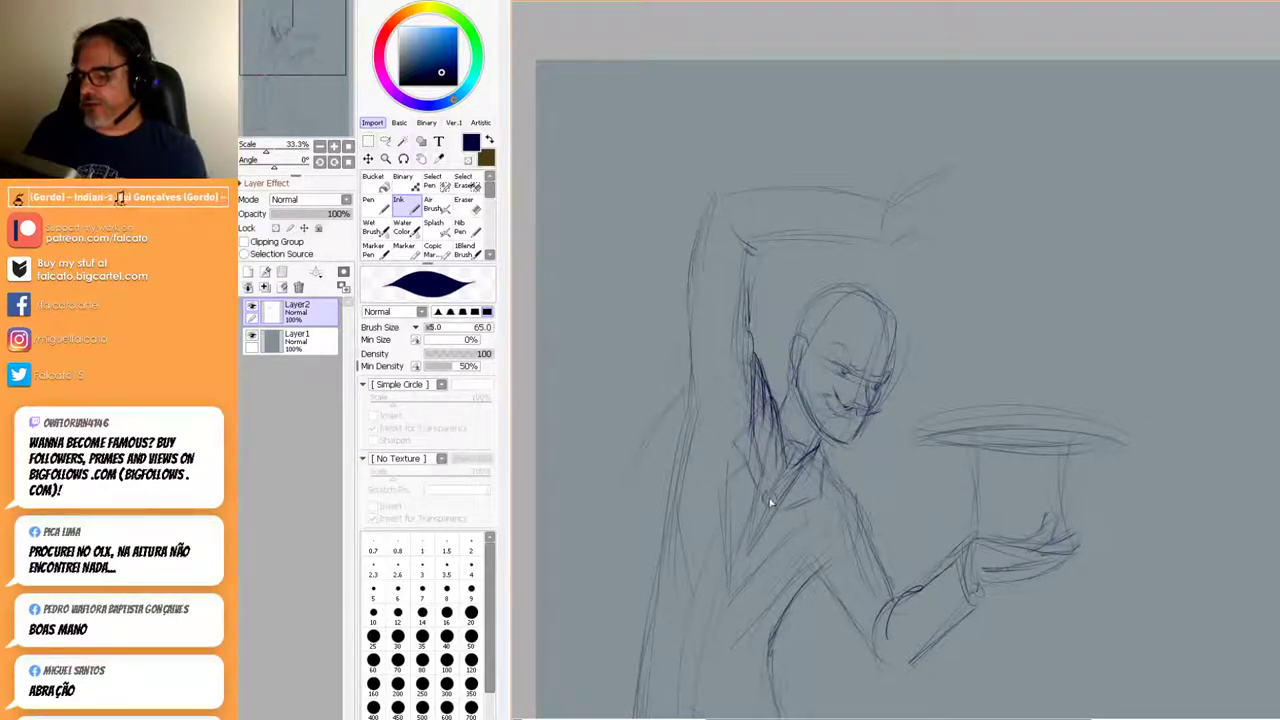
left_click_drag(694, 380, 645, 450)
left_click_drag(690, 380, 632, 536)
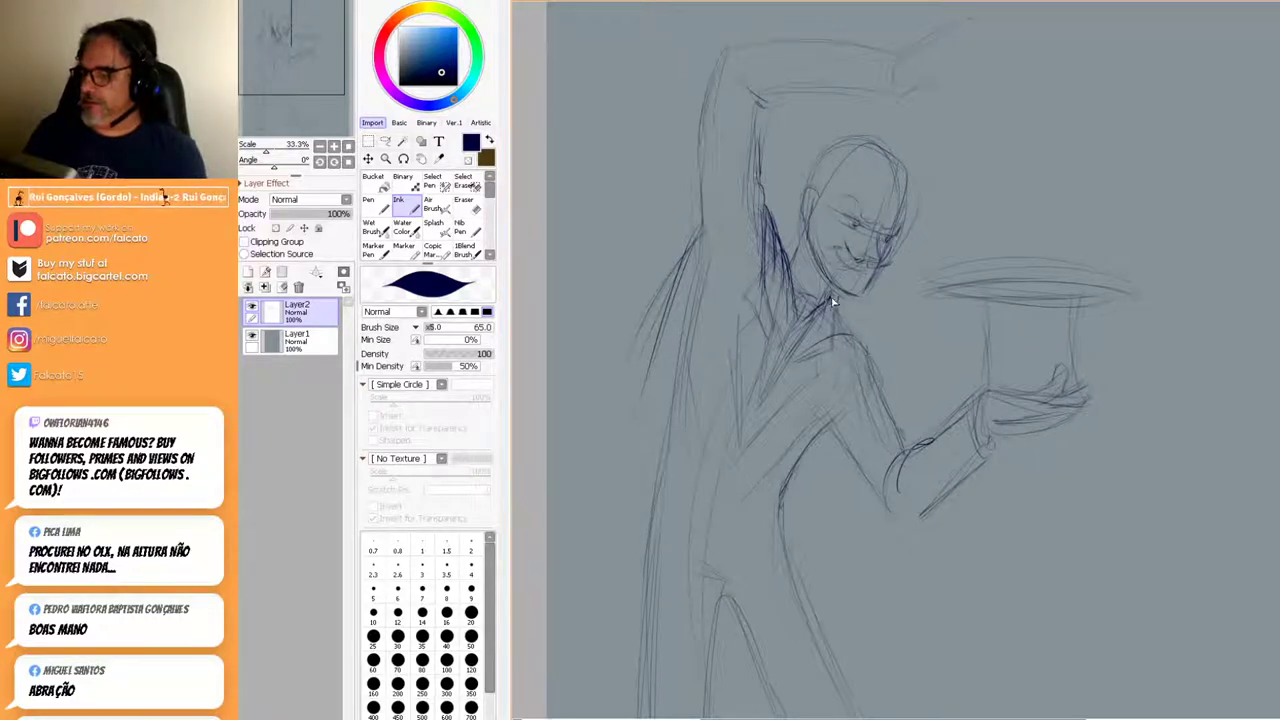
left_click_drag(871, 512, 885, 660)
left_click_drag(1011, 543, 970, 396)
Complete the cape on both sides with a flared hem around knee height, and firm up the trouser leg outlines.
scroll(937, 430, "down", 2)
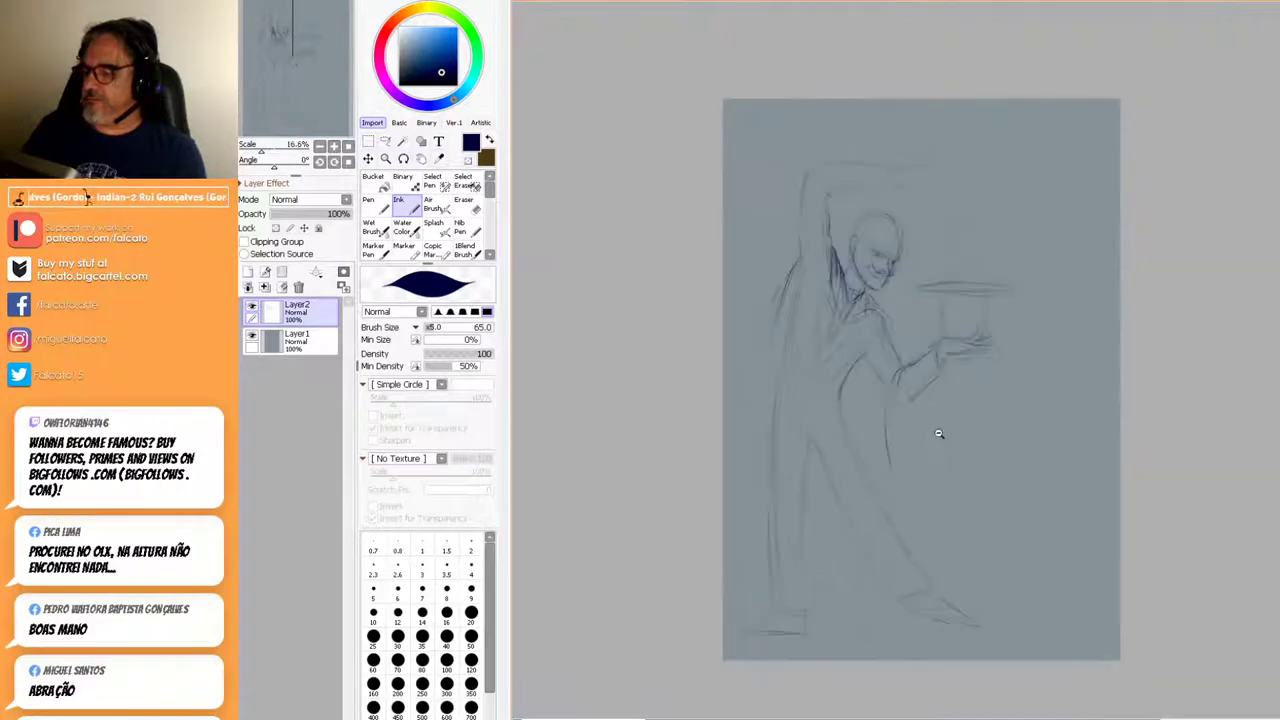
left_click_drag(950, 443, 908, 394)
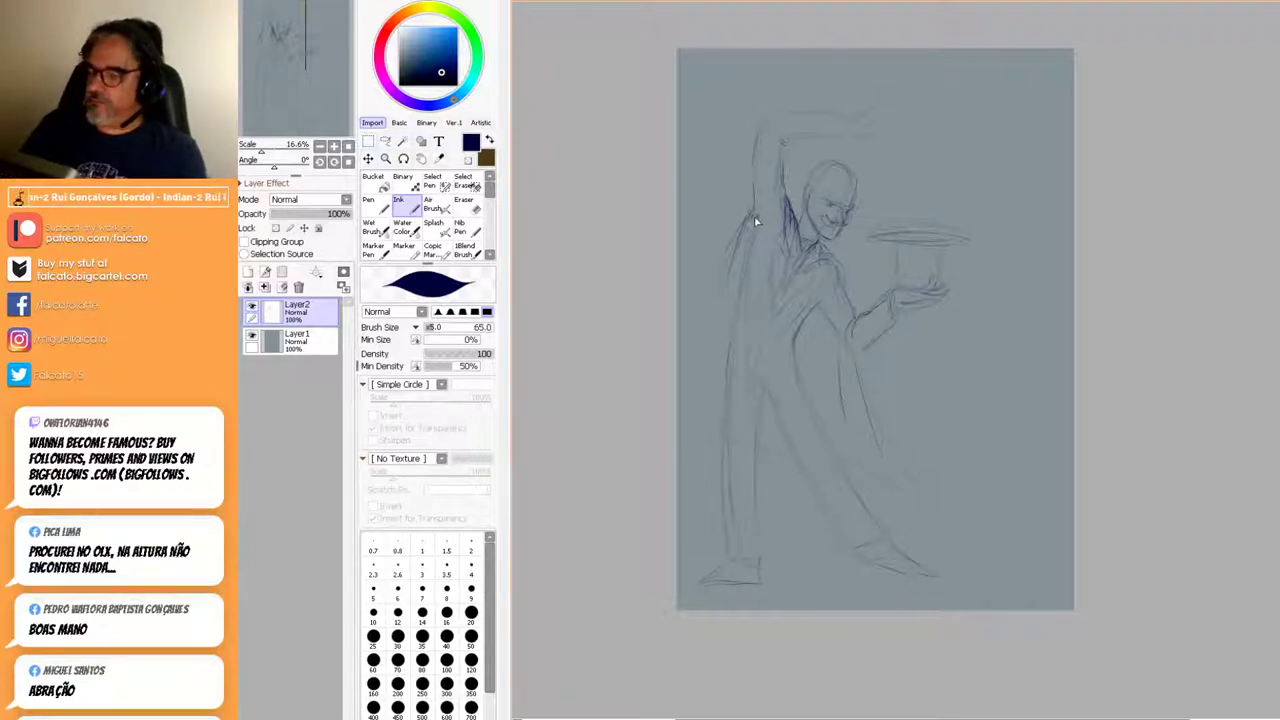
left_click_drag(728, 315, 694, 422)
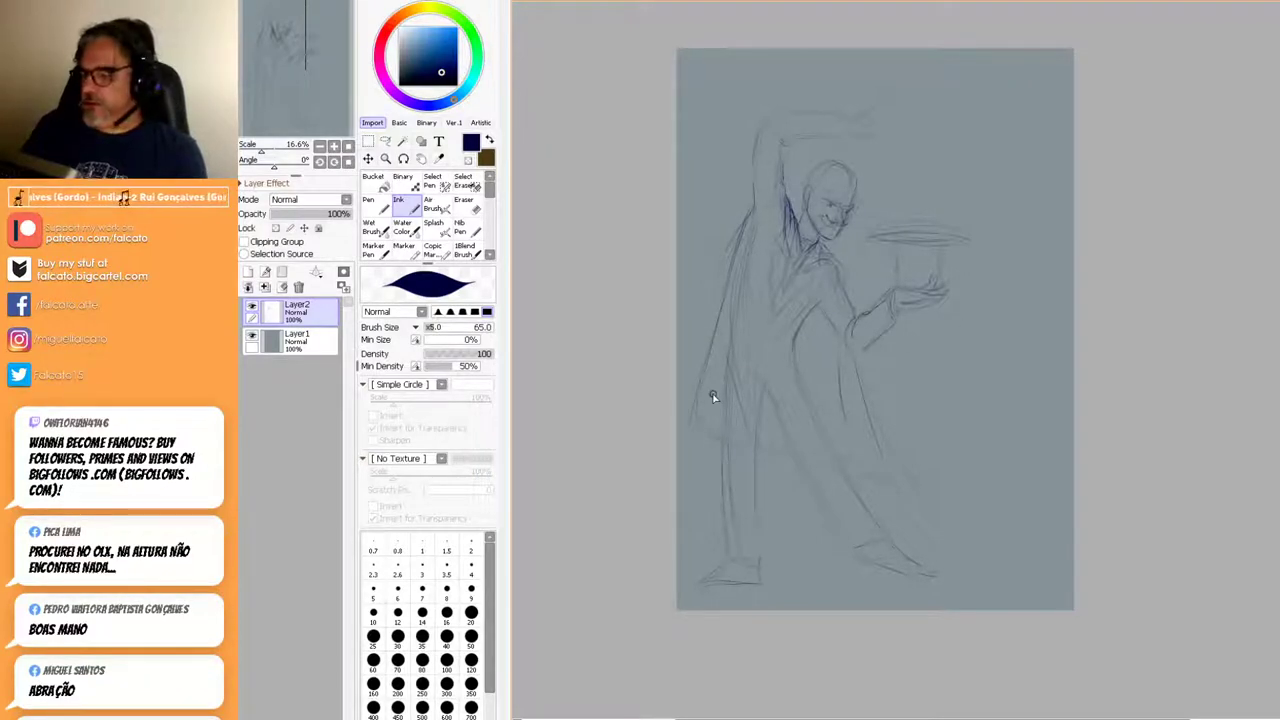
left_click_drag(746, 430, 728, 345)
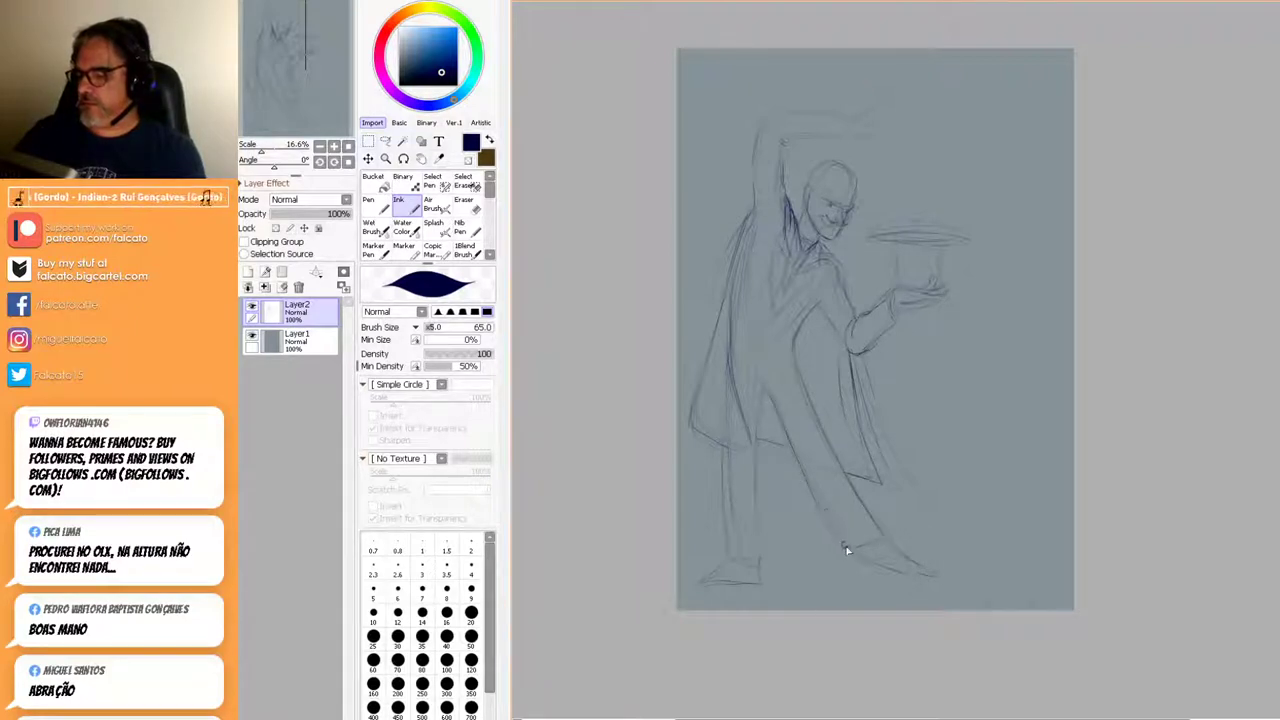
mouse_move(766, 392)
left_mouse_down()
mouse_move(757, 521)
mouse_move(754, 466)
mouse_move(773, 402)
mouse_move(771, 425)
mouse_move(763, 395)
mouse_move(758, 410)
mouse_move(755, 531)
mouse_move(766, 563)
mouse_move(741, 561)
mouse_move(730, 525)
mouse_move(742, 556)
mouse_move(724, 565)
mouse_move(764, 568)
mouse_move(763, 535)
left_mouse_up()
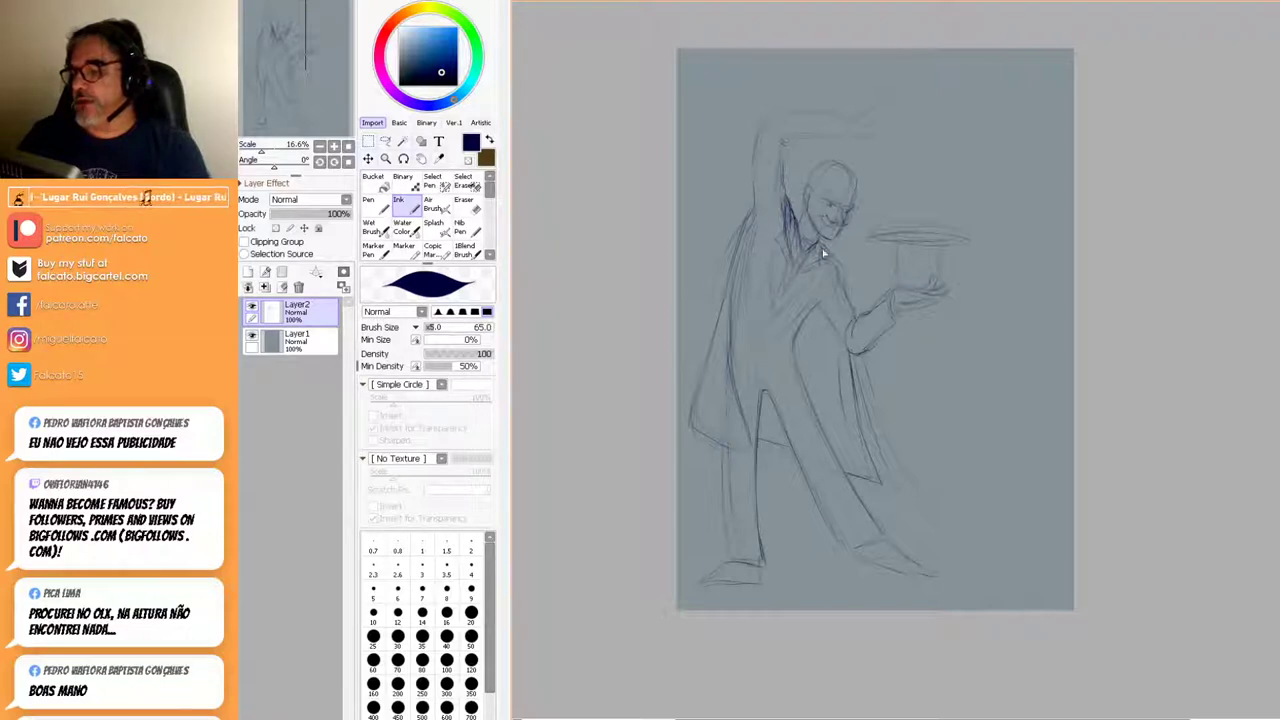
Draw a round clasp at the collar and darken the outer edge, inner edge and hem of the cape behind the back.
left_click_drag(800, 257, 802, 268)
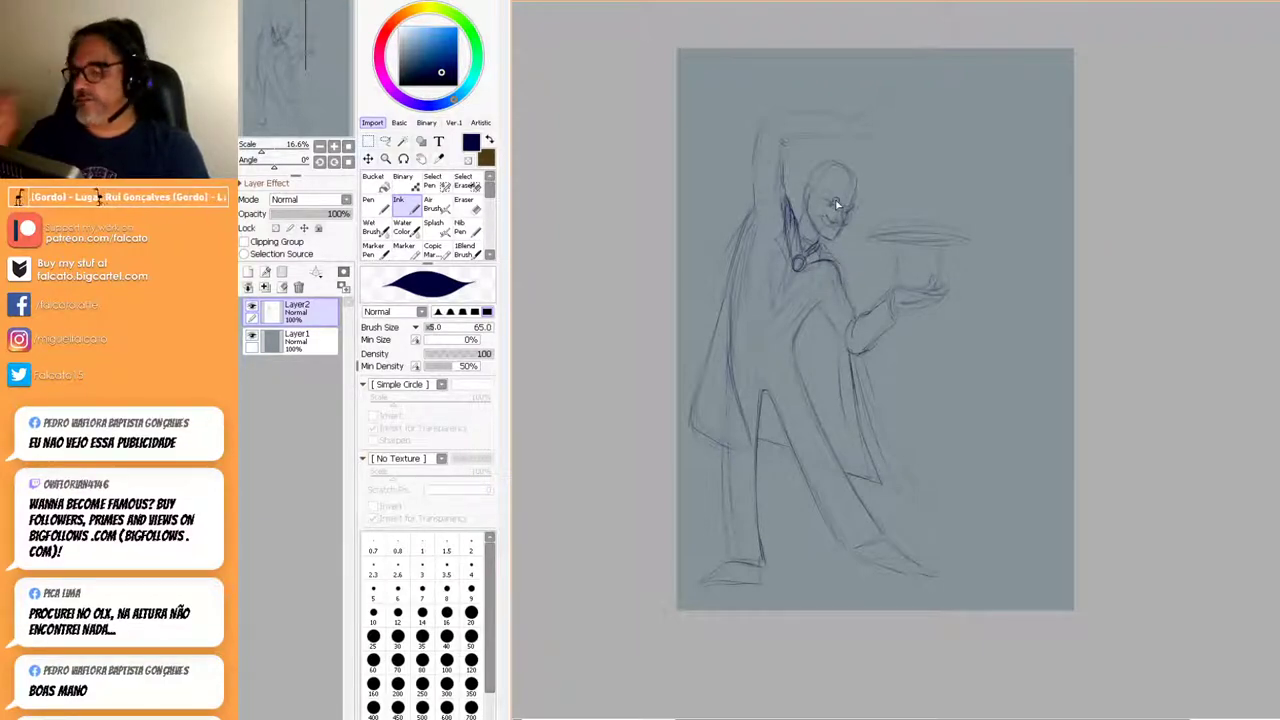
mouse_move(786, 196)
left_mouse_down()
mouse_move(793, 262)
mouse_move(788, 197)
mouse_move(794, 224)
mouse_move(764, 205)
mouse_move(750, 220)
mouse_move(773, 185)
mouse_move(726, 263)
left_mouse_up()
left_click_drag(751, 206, 698, 373)
mouse_move(721, 298)
left_mouse_down()
mouse_move(690, 414)
mouse_move(693, 382)
left_mouse_up()
left_click_drag(757, 211, 704, 349)
mouse_move(750, 230)
left_mouse_down()
mouse_move(731, 343)
mouse_move(736, 285)
mouse_move(750, 445)
left_mouse_up()
mouse_move(692, 397)
left_mouse_down()
mouse_move(711, 442)
mouse_move(685, 409)
mouse_move(715, 459)
mouse_move(701, 442)
mouse_move(757, 465)
left_mouse_up()
left_click_drag(737, 423, 758, 461)
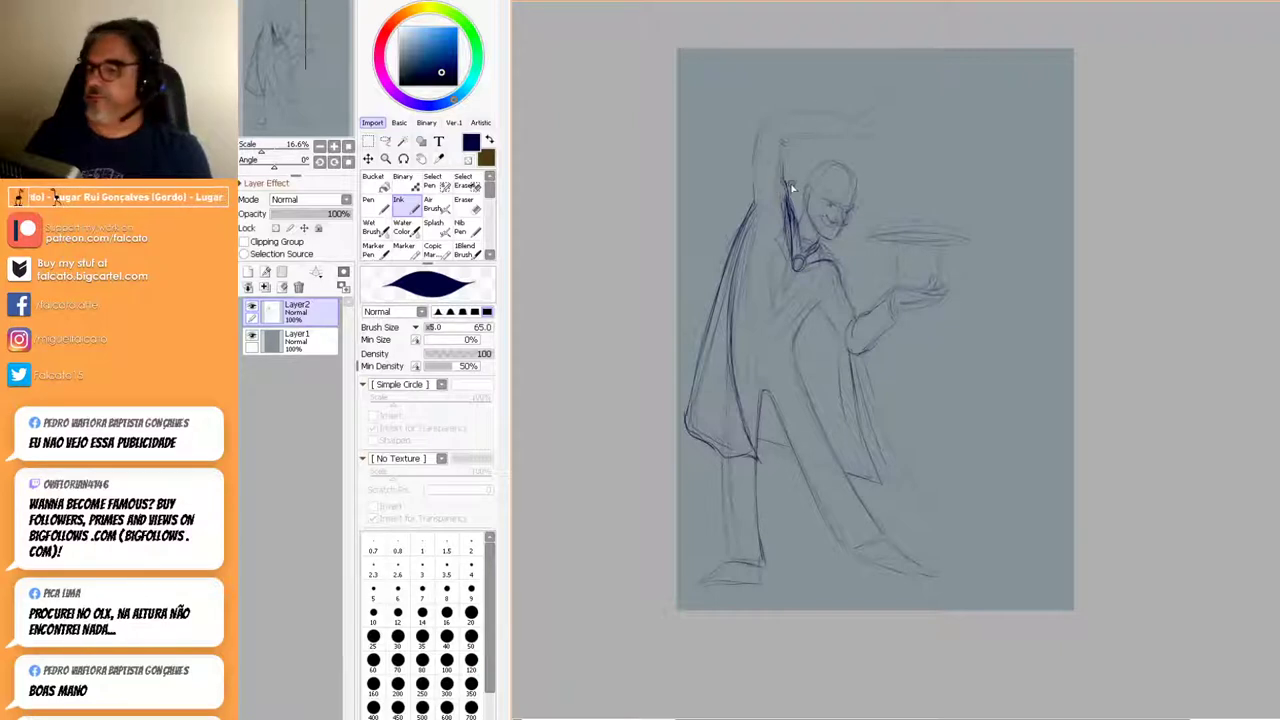
Firm up the raised sleeve with its cuff, and outline the waistcoat's pointed lower edge and front opening.
mouse_move(750, 222)
left_mouse_down()
mouse_move(760, 96)
mouse_move(853, 97)
mouse_move(755, 130)
mouse_move(780, 113)
mouse_move(760, 117)
mouse_move(861, 123)
mouse_move(785, 144)
mouse_move(853, 132)
left_mouse_up()
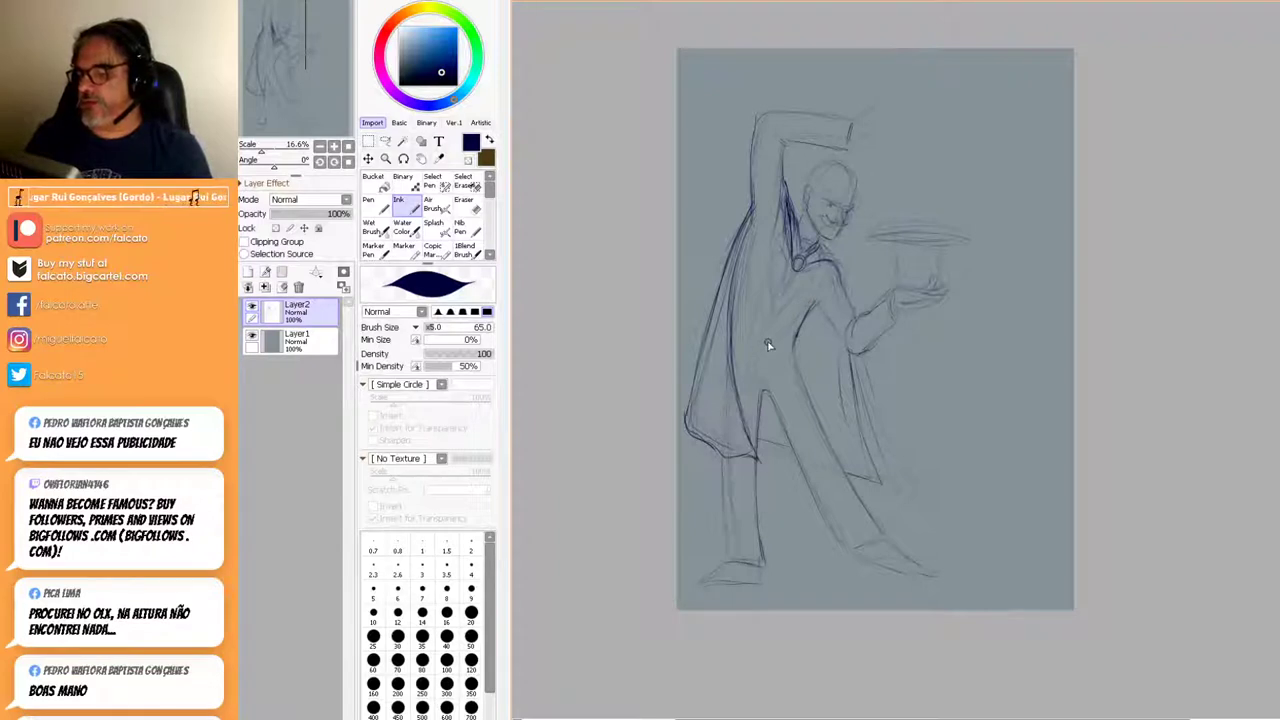
left_click_drag(770, 328, 732, 364)
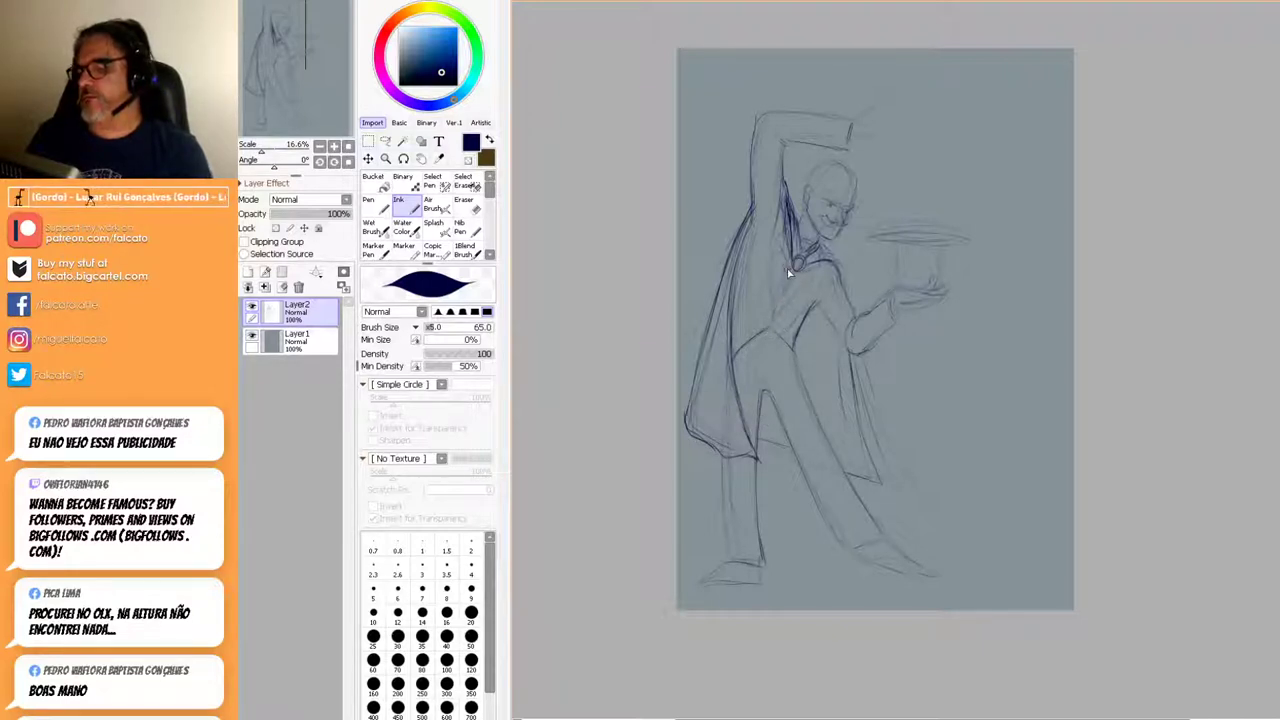
left_click_drag(788, 283, 797, 268)
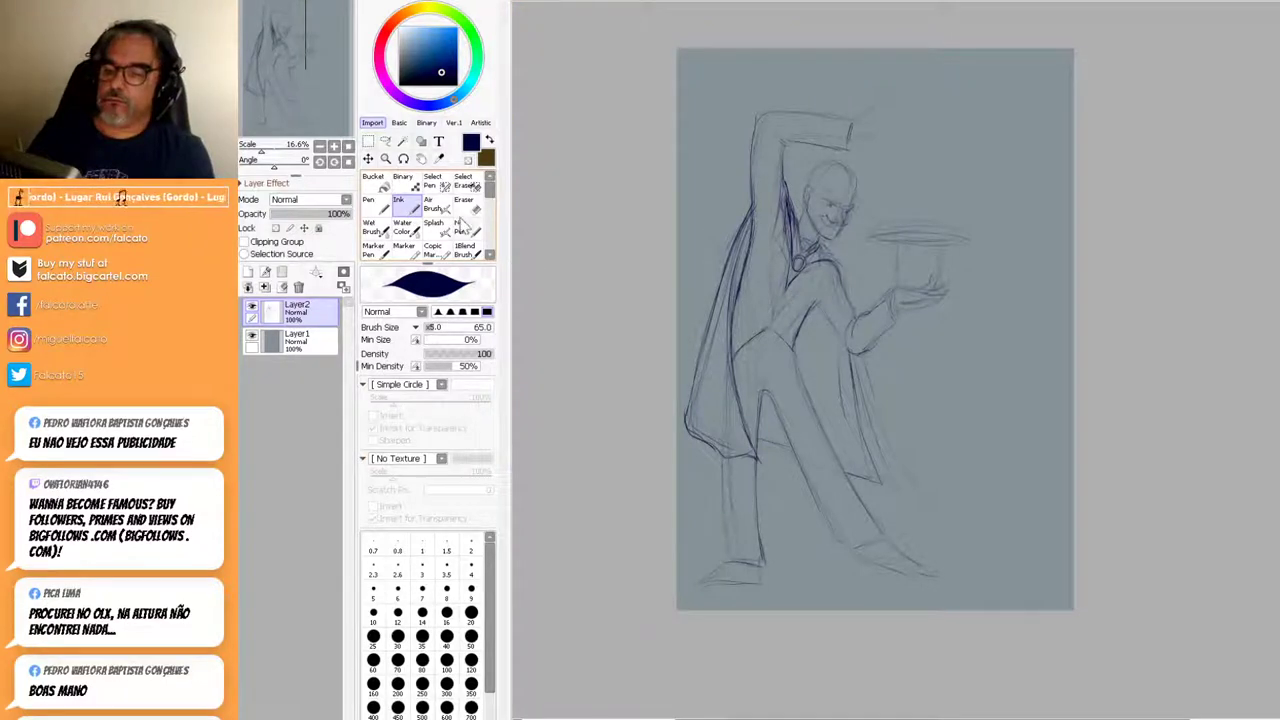
Erase the cape's outer line below the raised shoulder and redraw it as a cleaner sweep down to the hem.
left_click(463, 208)
mouse_move(740, 205)
left_mouse_down()
mouse_move(704, 355)
mouse_move(738, 215)
left_mouse_up()
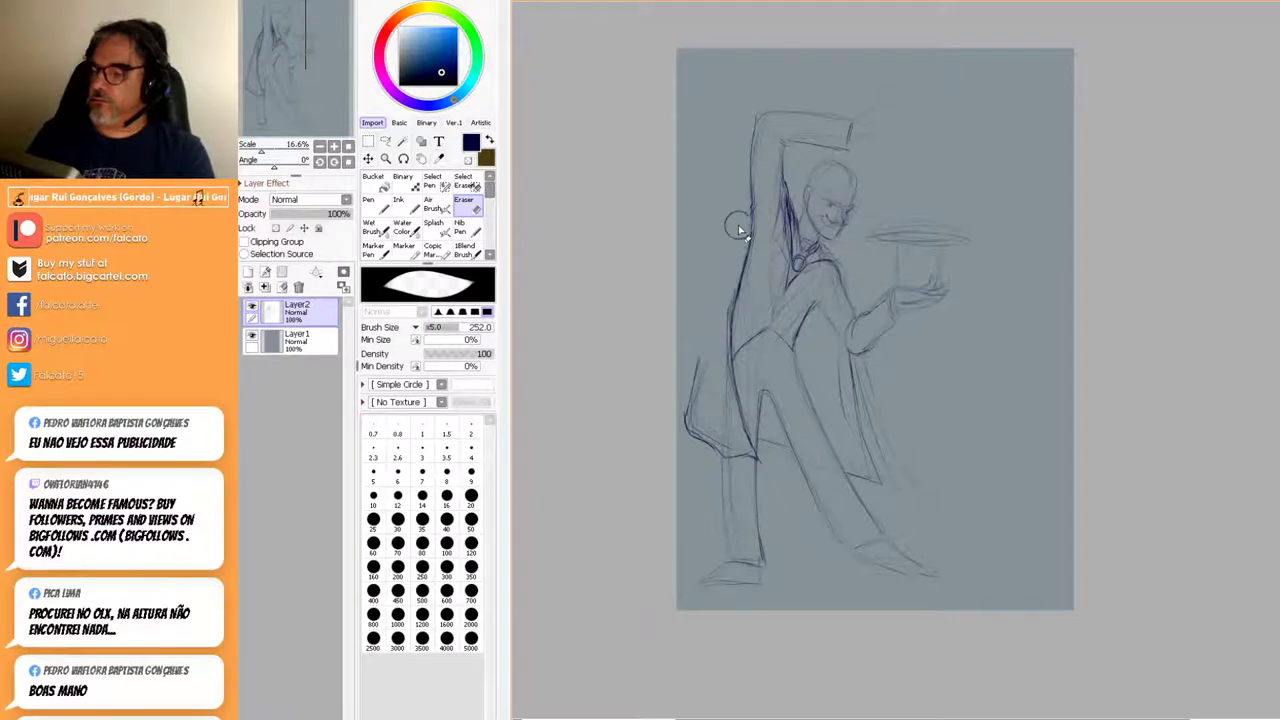
left_click(400, 205)
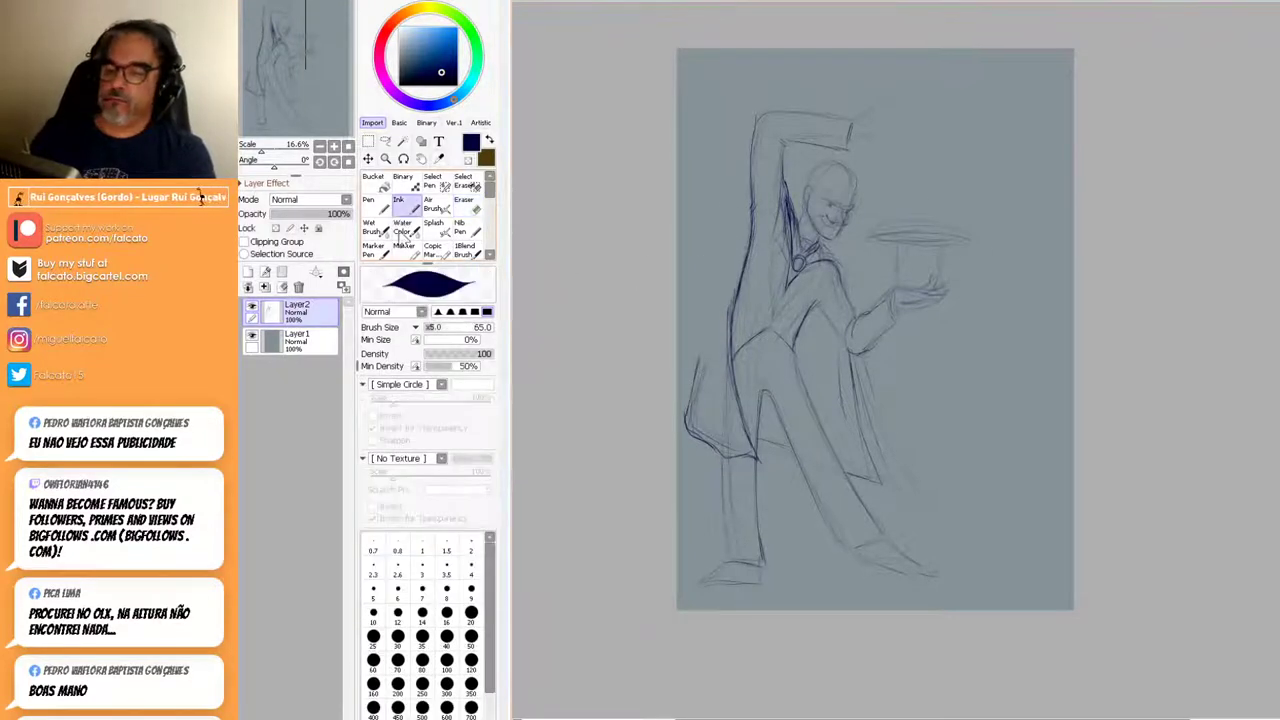
left_click_drag(757, 220, 703, 365)
left_click_drag(726, 297, 693, 425)
left_click_drag(709, 323, 689, 429)
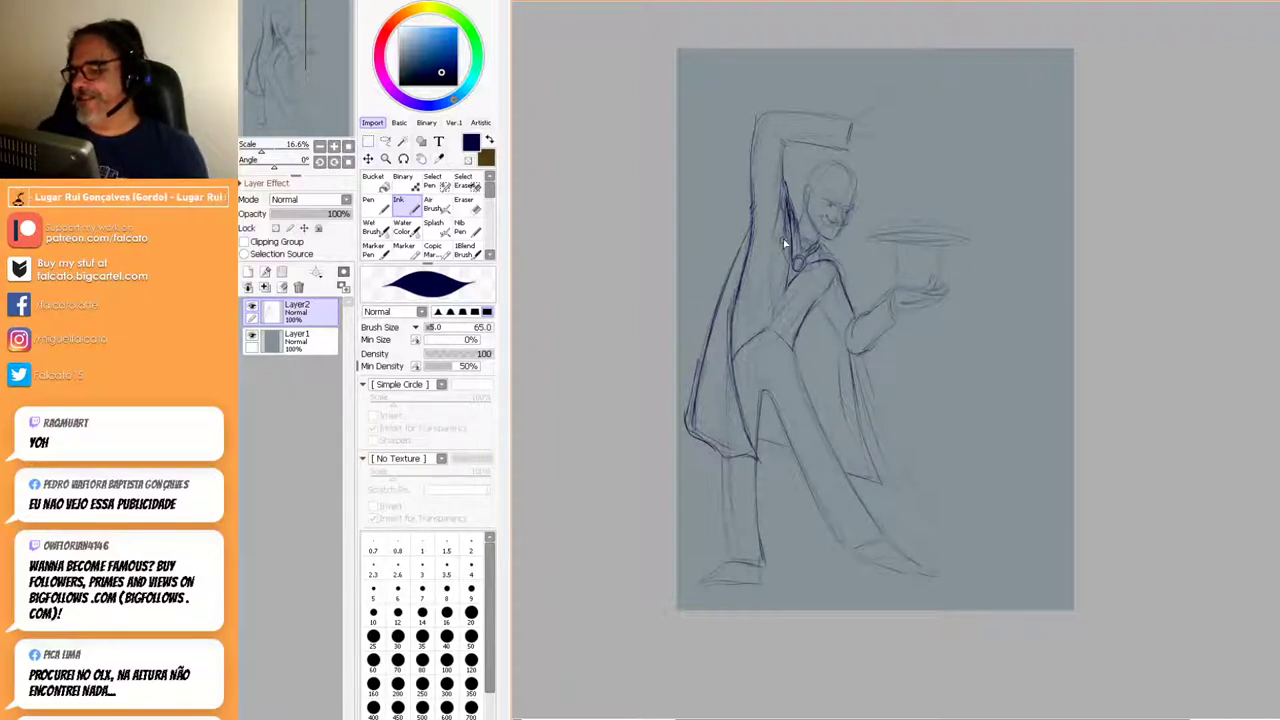
Darken the waistcoat's neckline and lower edge, and add three round buttons down its front.
left_click_drag(782, 287, 784, 243)
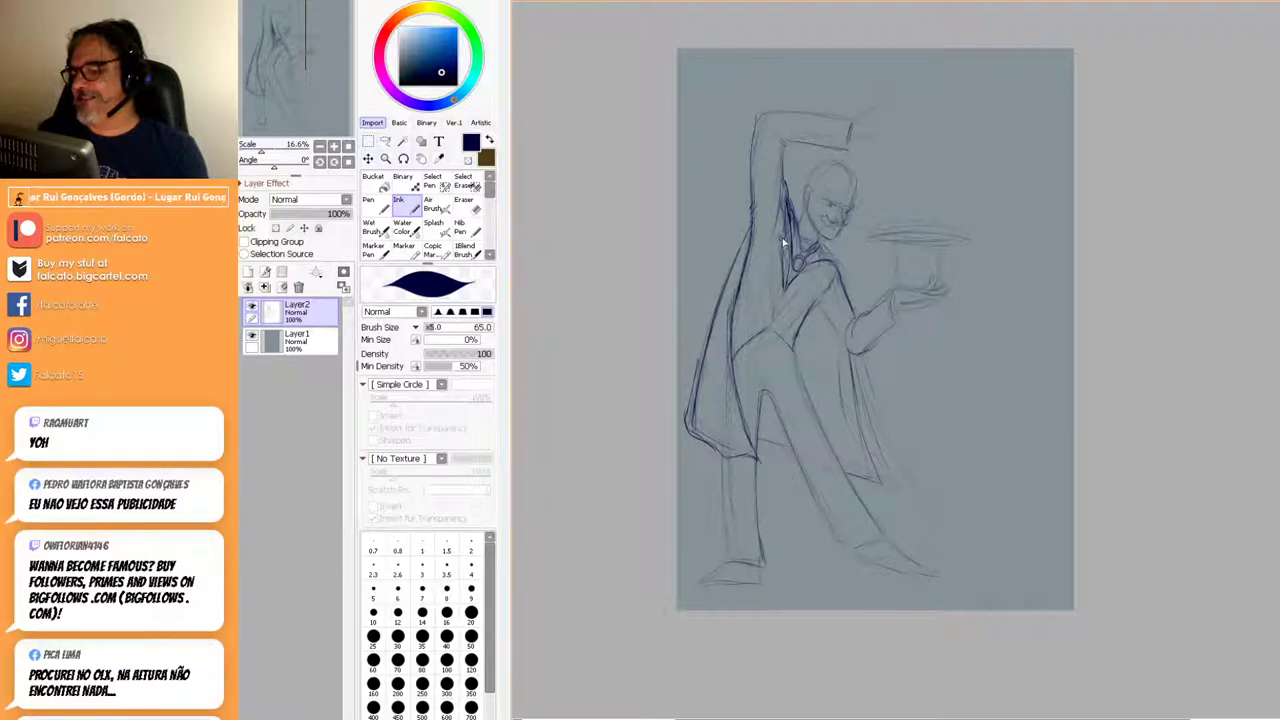
mouse_move(788, 289)
left_mouse_down()
mouse_move(776, 330)
mouse_move(733, 354)
left_mouse_up()
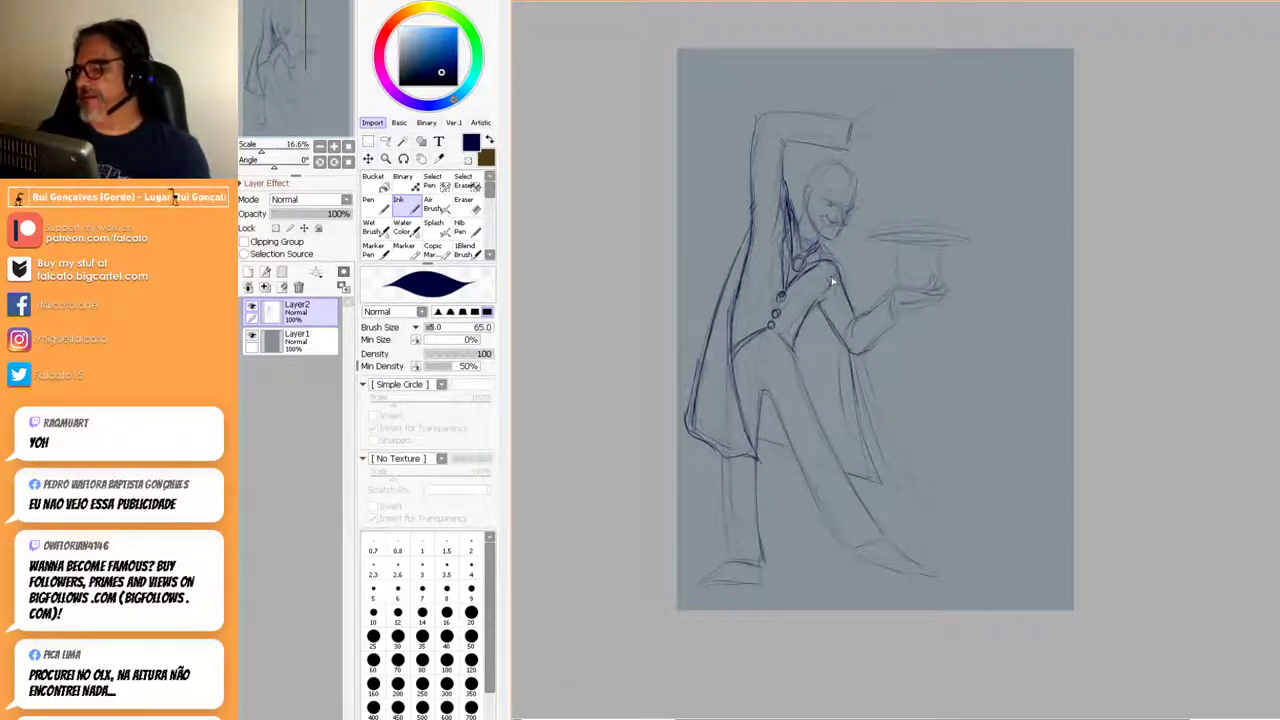
Draw the raised hand with curled fingers, and darken the top hat along with the hand and cuff supporting it.
left_click_drag(855, 121, 888, 104)
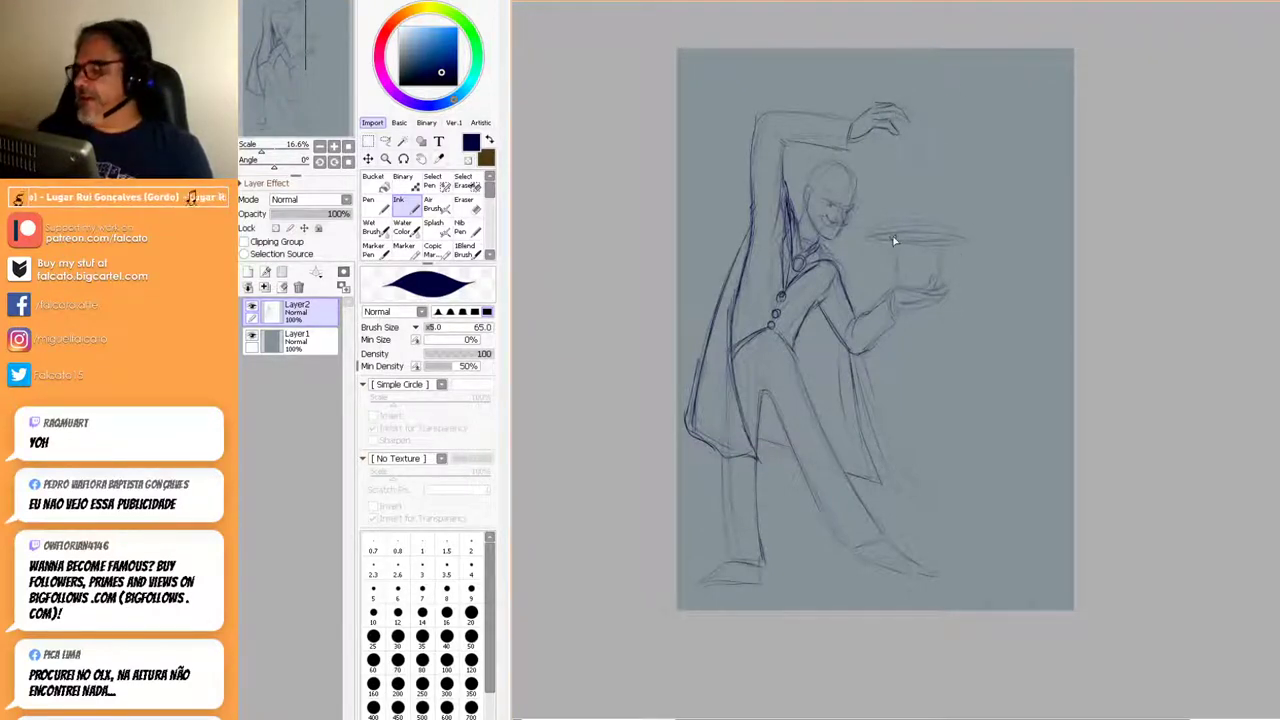
mouse_move(895, 233)
left_mouse_down()
mouse_move(950, 236)
mouse_move(897, 236)
mouse_move(967, 242)
mouse_move(868, 240)
mouse_move(959, 241)
mouse_move(899, 245)
mouse_move(939, 244)
mouse_move(906, 237)
mouse_move(897, 256)
mouse_move(894, 242)
mouse_move(894, 288)
mouse_move(941, 286)
left_mouse_up()
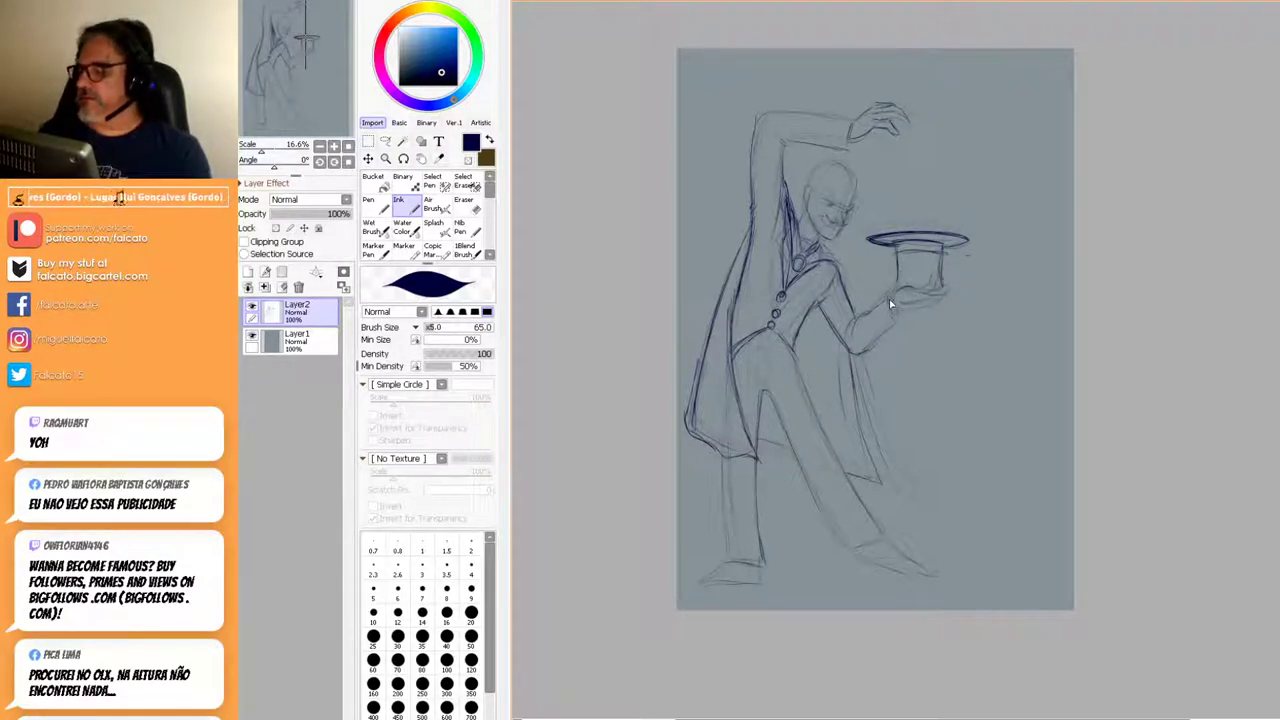
mouse_move(890, 294)
left_mouse_down()
mouse_move(860, 314)
mouse_move(893, 300)
mouse_move(896, 314)
left_mouse_up()
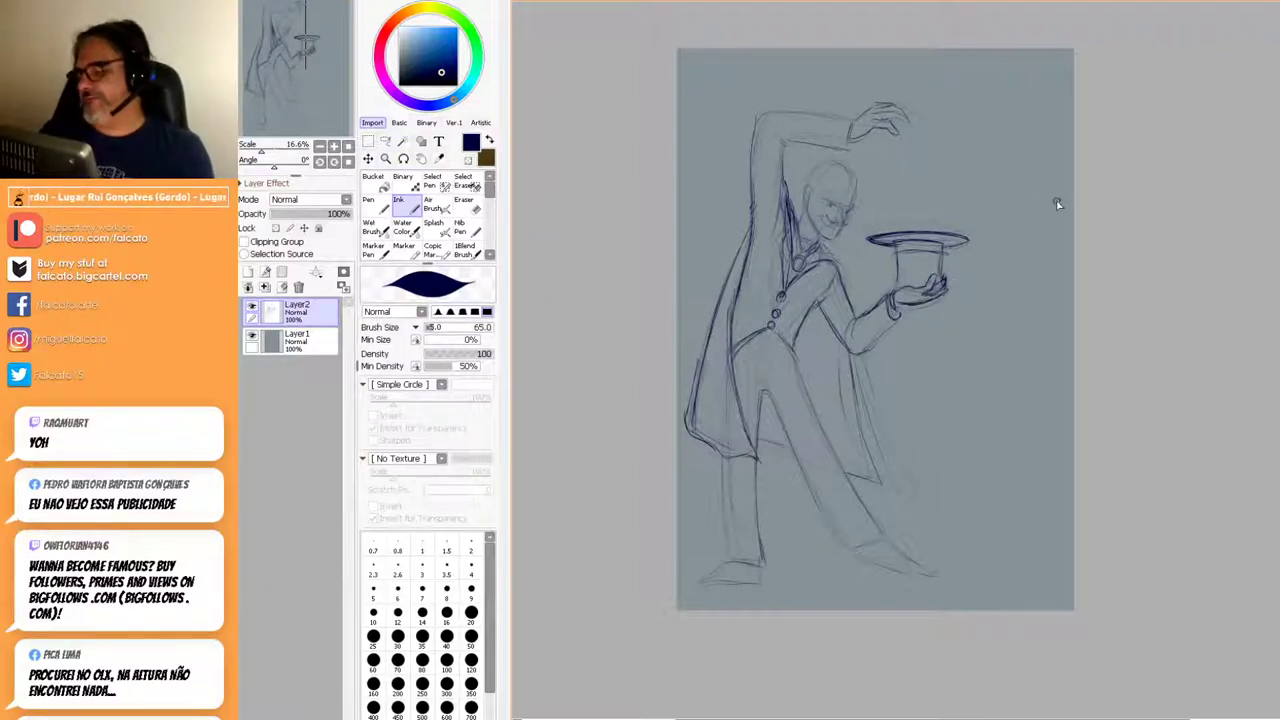
Darken the eyebrows into a strong, slanted frown.
scroll(852, 225, "up", 2)
mouse_move(859, 269)
left_mouse_down()
mouse_move(832, 331)
mouse_move(831, 490)
left_mouse_up()
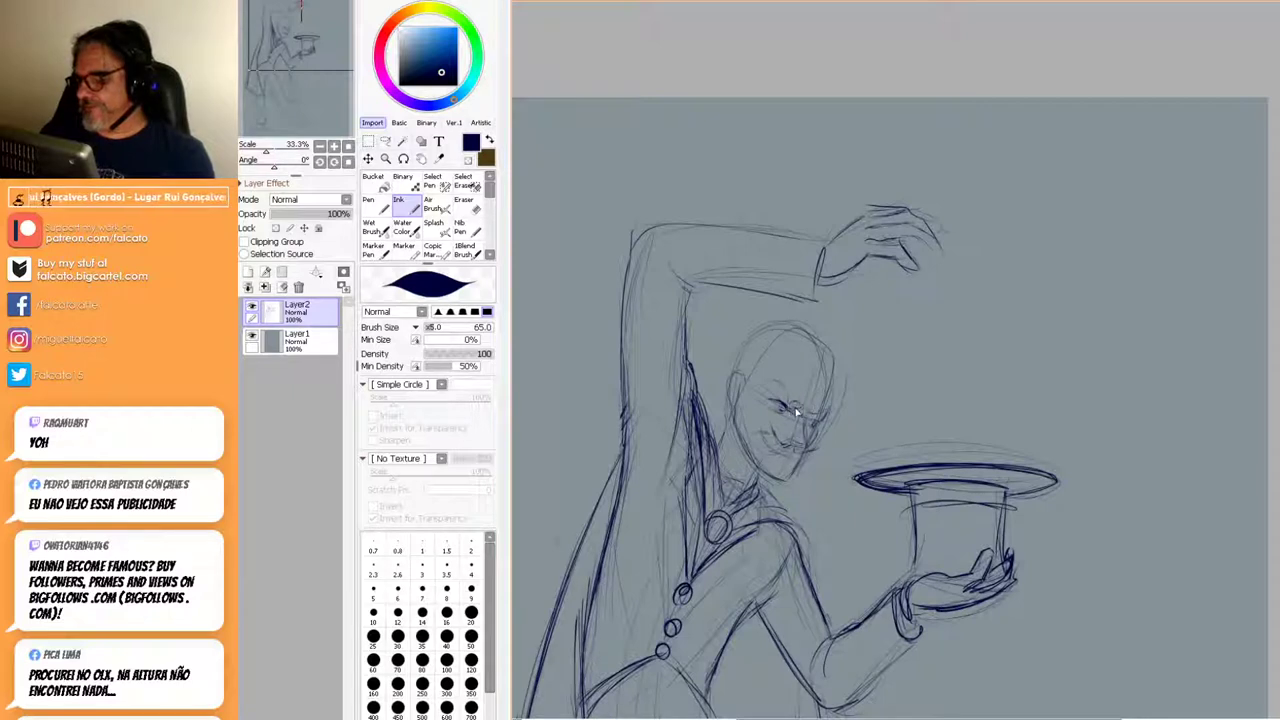
left_click_drag(789, 401, 771, 389)
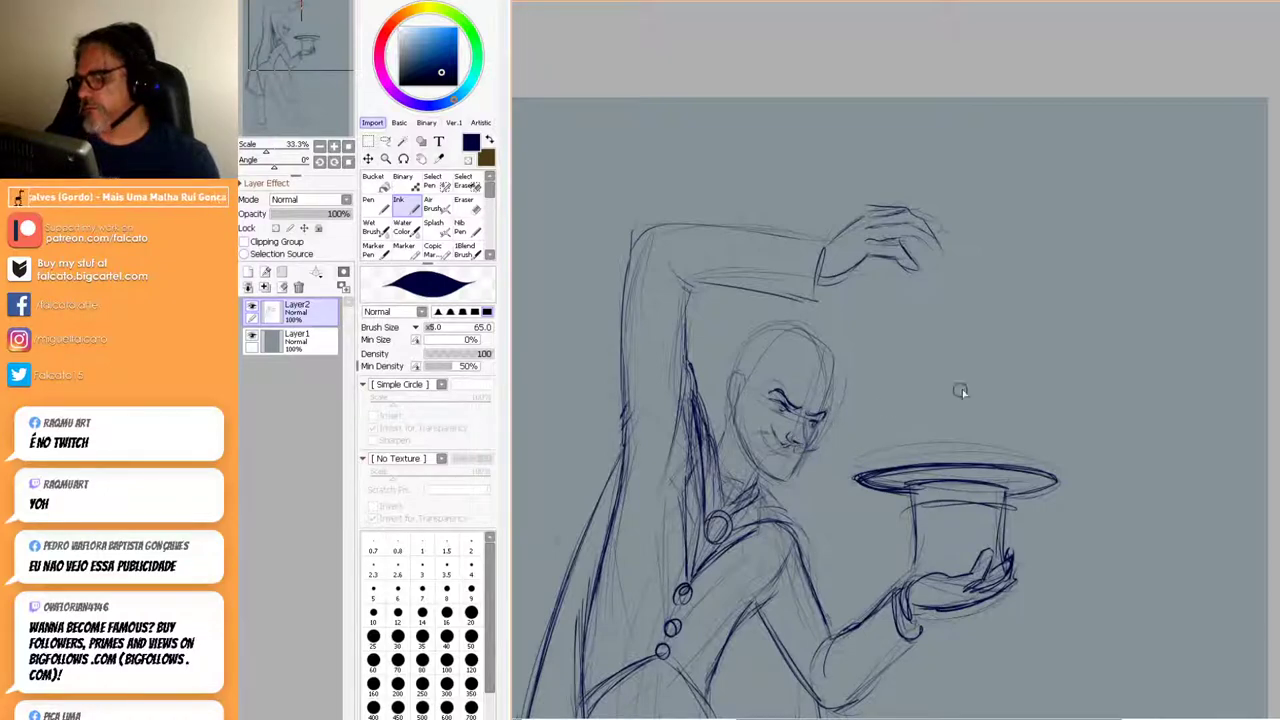
Define the narrowed eyes with a dark pupil, and strengthen the nose's bridge, underside and nostril.
scroll(843, 397, "down", 1)
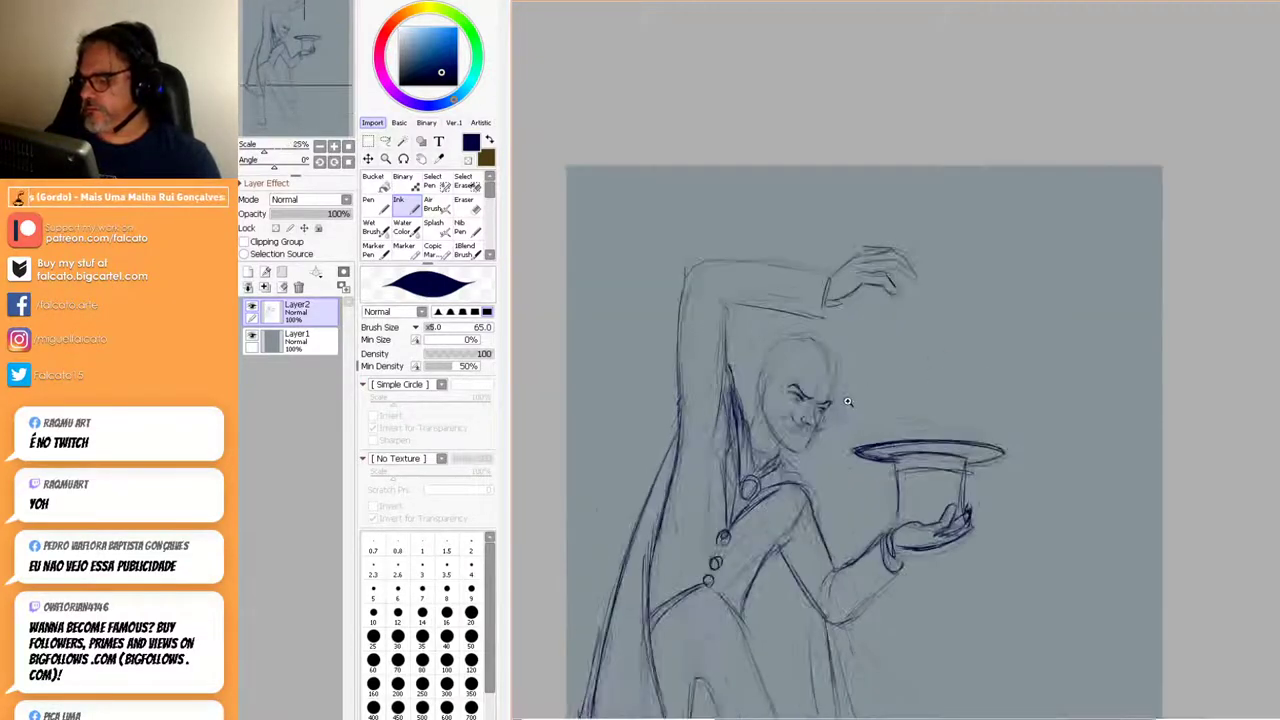
scroll(848, 405, "up", 3)
left_click_drag(990, 312, 912, 242)
left_click_drag(928, 323, 866, 180)
left_click_drag(945, 269, 970, 288)
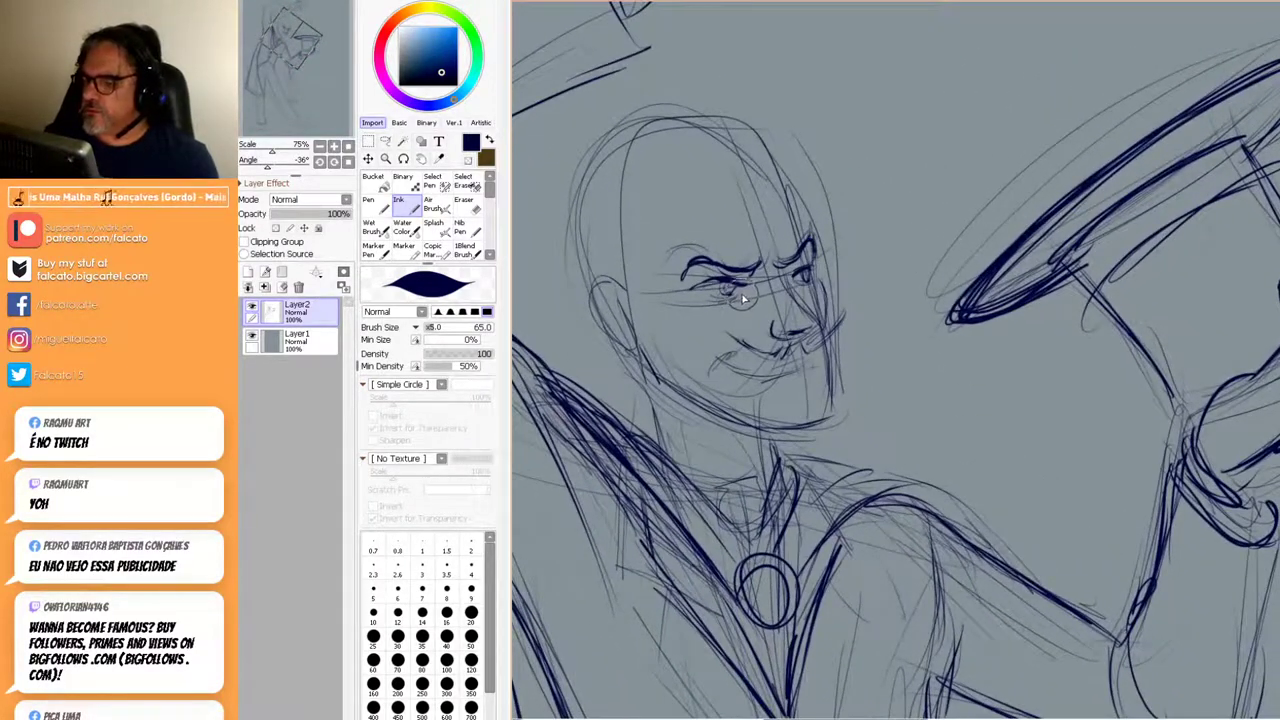
mouse_move(700, 288)
left_mouse_down()
mouse_move(740, 301)
mouse_move(787, 270)
mouse_move(805, 290)
mouse_move(825, 272)
mouse_move(822, 328)
mouse_move(774, 339)
mouse_move(808, 337)
mouse_move(838, 306)
mouse_move(801, 305)
mouse_move(802, 276)
mouse_move(786, 270)
mouse_move(829, 316)
left_mouse_up()
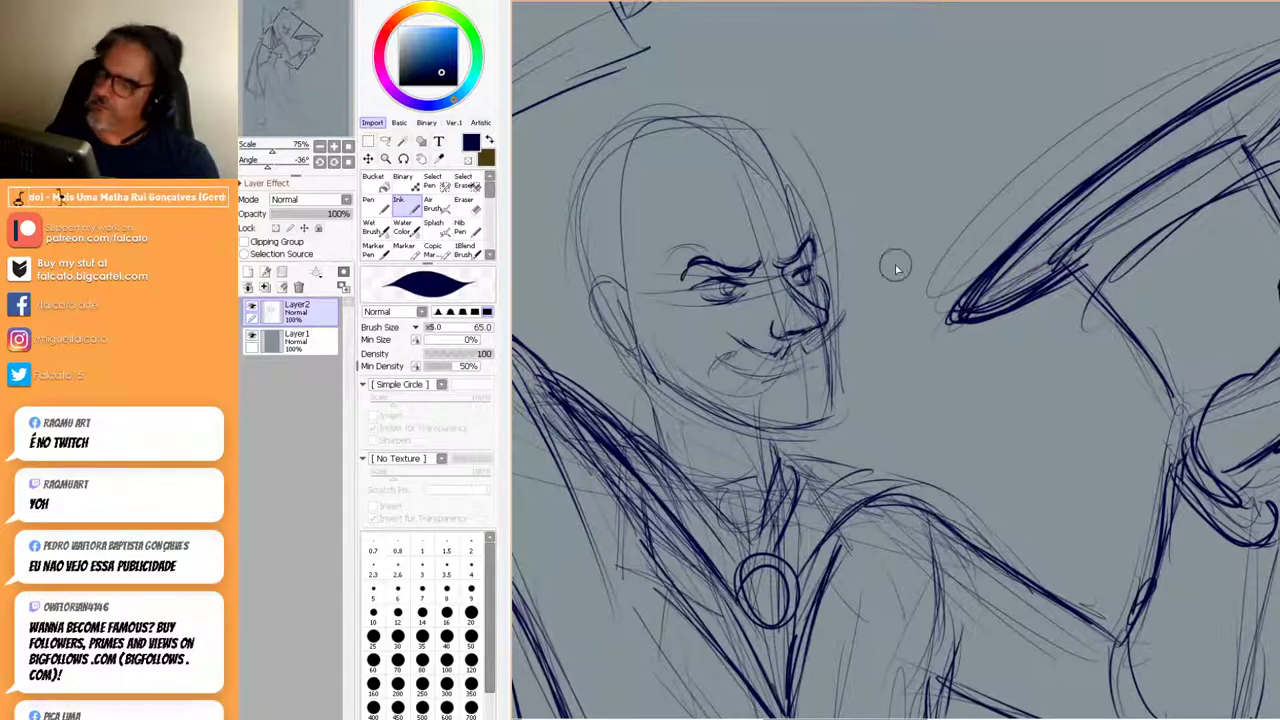
left_click_drag(786, 334, 809, 331)
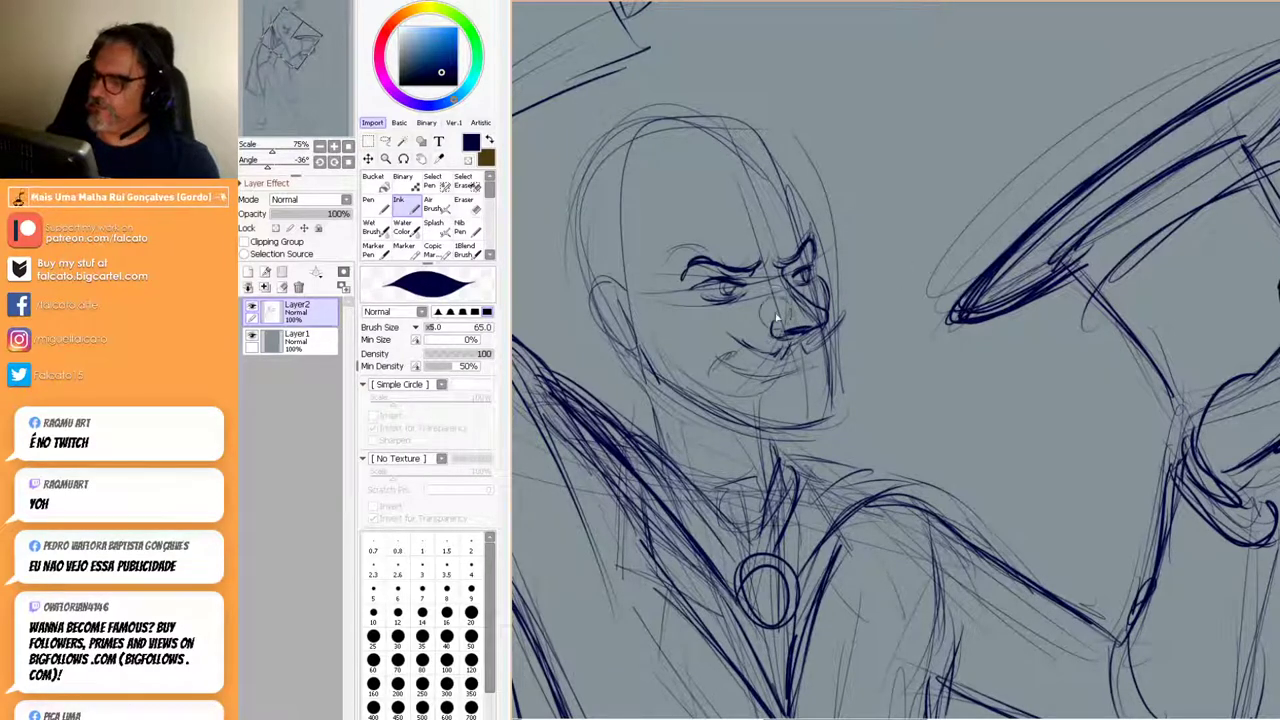
left_click_drag(724, 348, 744, 347)
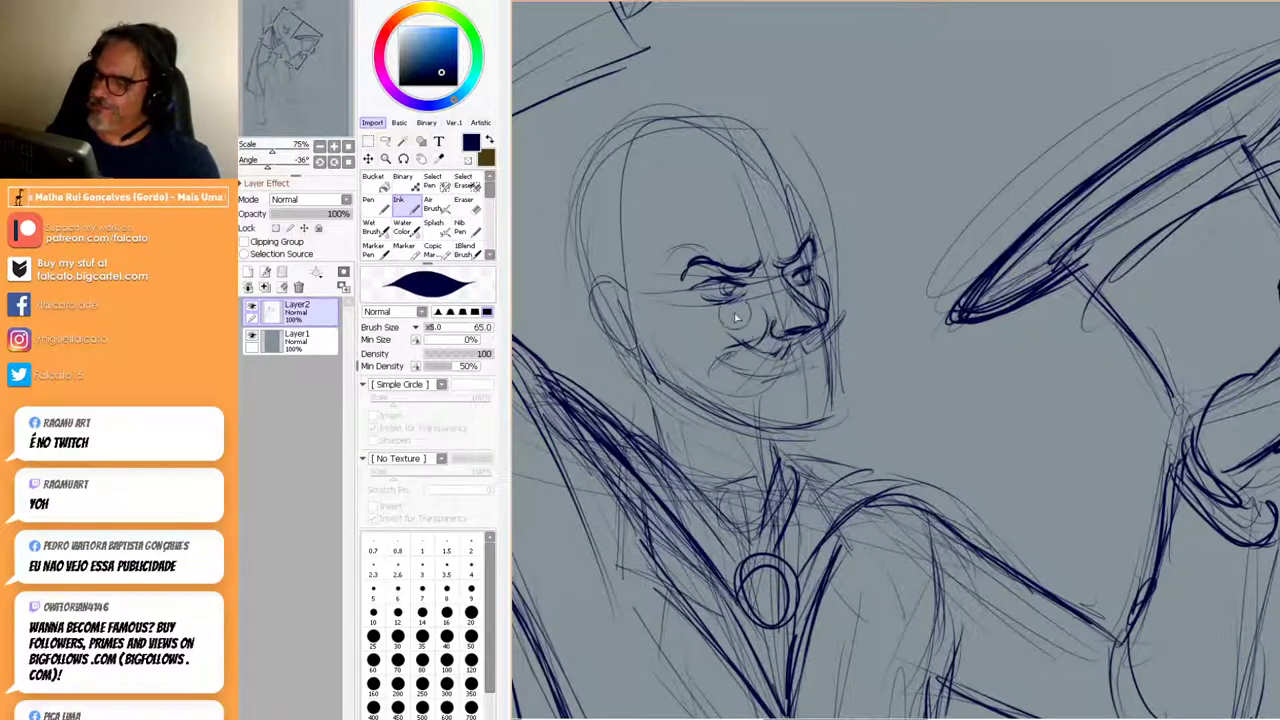
left_click_drag(722, 290, 730, 289)
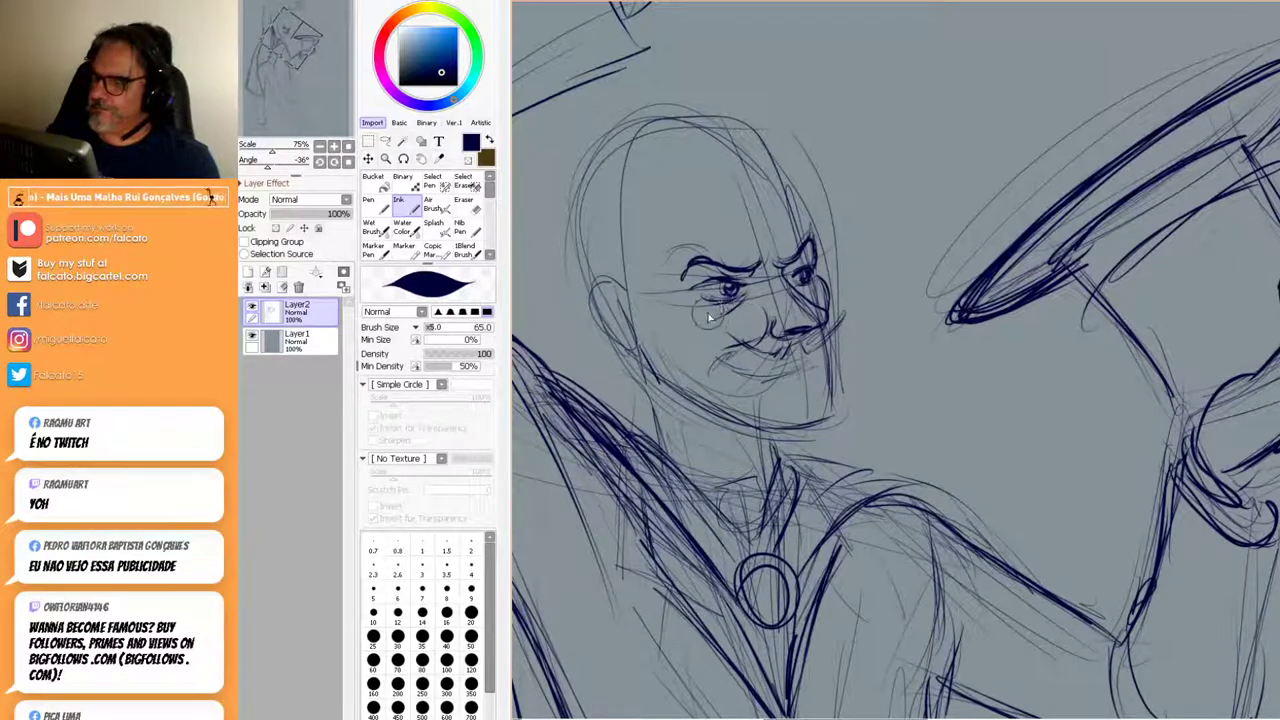
Draw a thick, upturned moustache above the smiling mouth, add a cheek crease, and darken the jaw and chin outline.
mouse_move(791, 346)
left_mouse_down()
mouse_move(748, 354)
mouse_move(725, 331)
mouse_move(780, 361)
mouse_move(751, 354)
mouse_move(791, 350)
mouse_move(757, 351)
mouse_move(771, 362)
mouse_move(756, 360)
mouse_move(825, 342)
left_mouse_up()
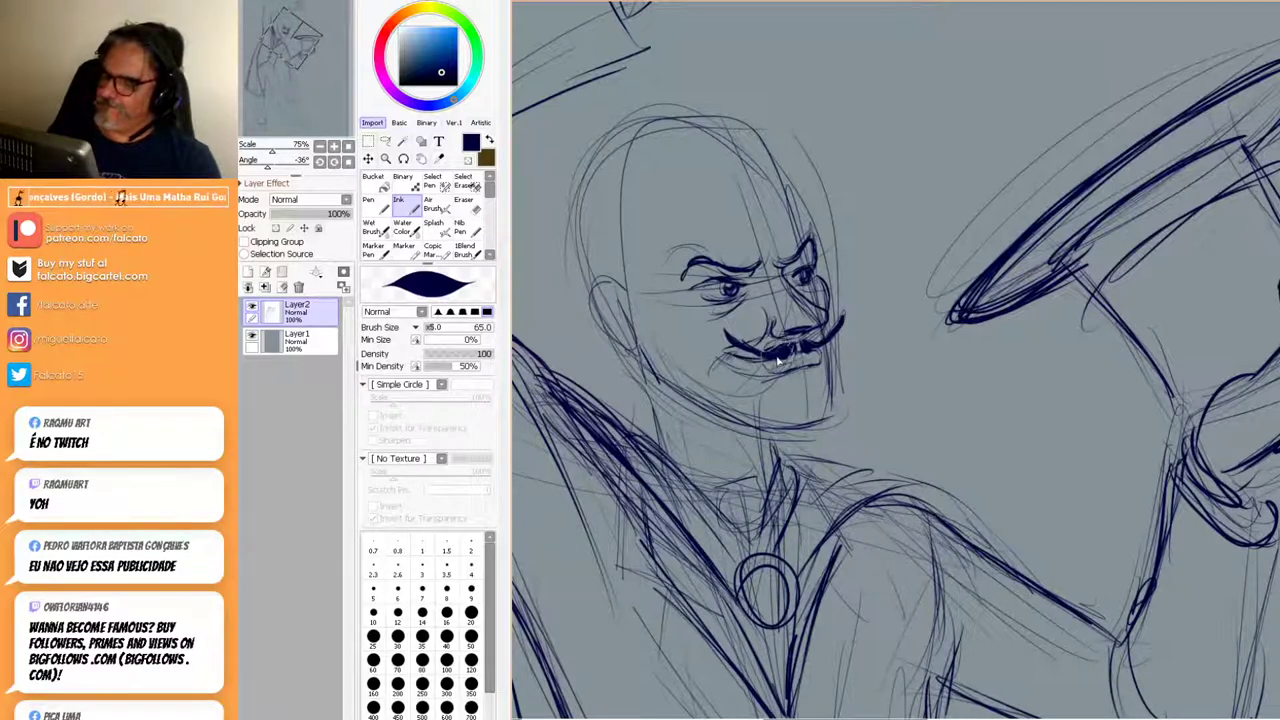
left_click_drag(706, 340, 698, 355)
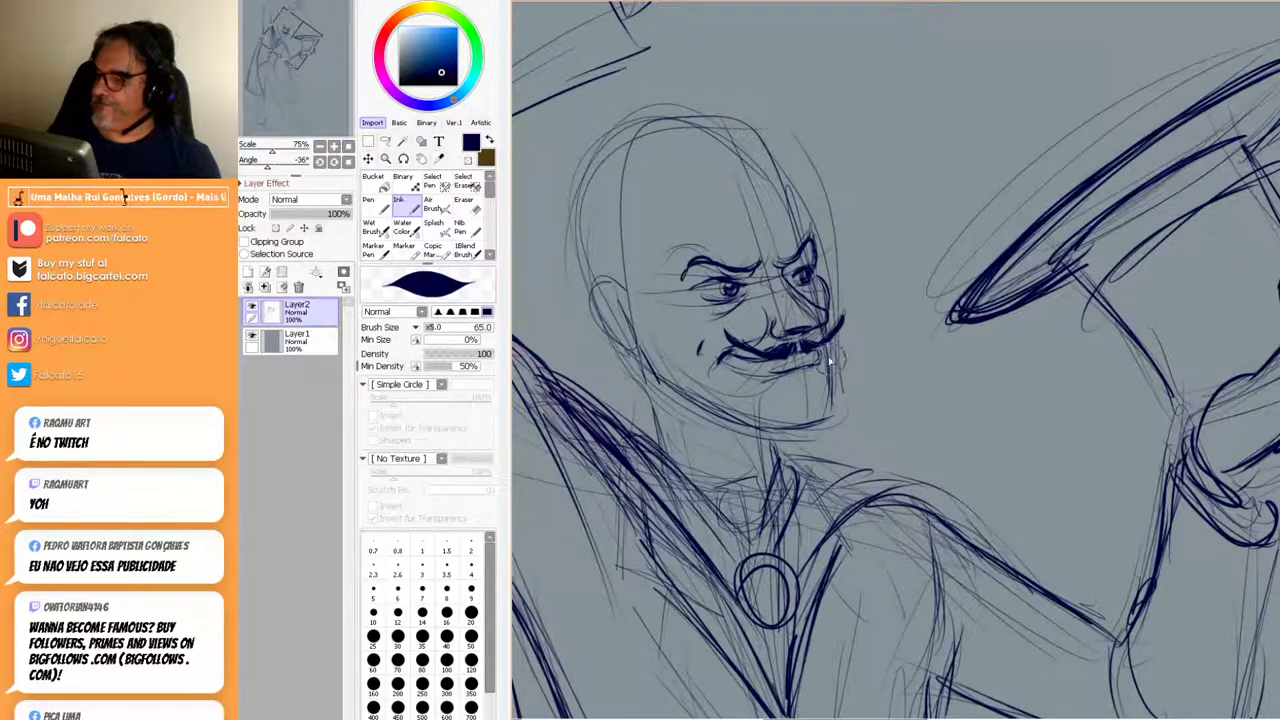
mouse_move(831, 404)
left_mouse_down()
mouse_move(835, 414)
mouse_move(786, 430)
left_mouse_up()
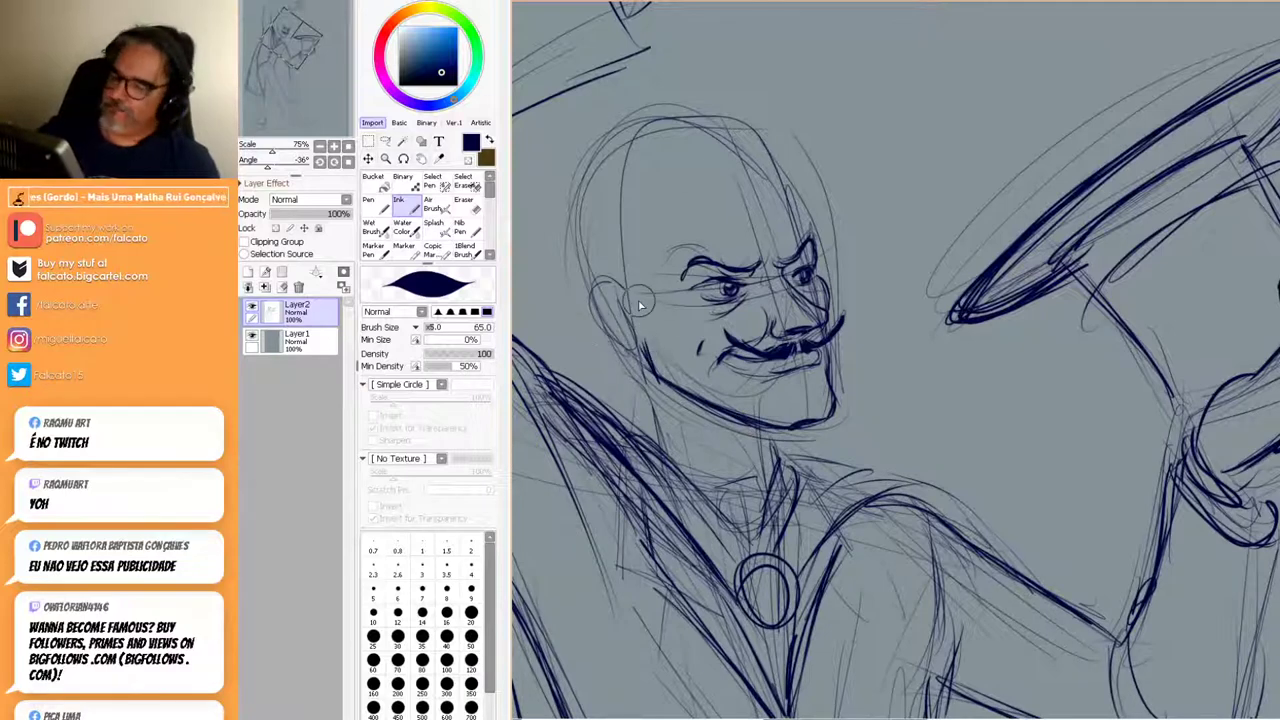
Outline the ear with its inner folds and hatch a dark sideburn in front of it.
mouse_move(628, 306)
left_mouse_down()
mouse_move(610, 290)
mouse_move(591, 312)
left_mouse_up()
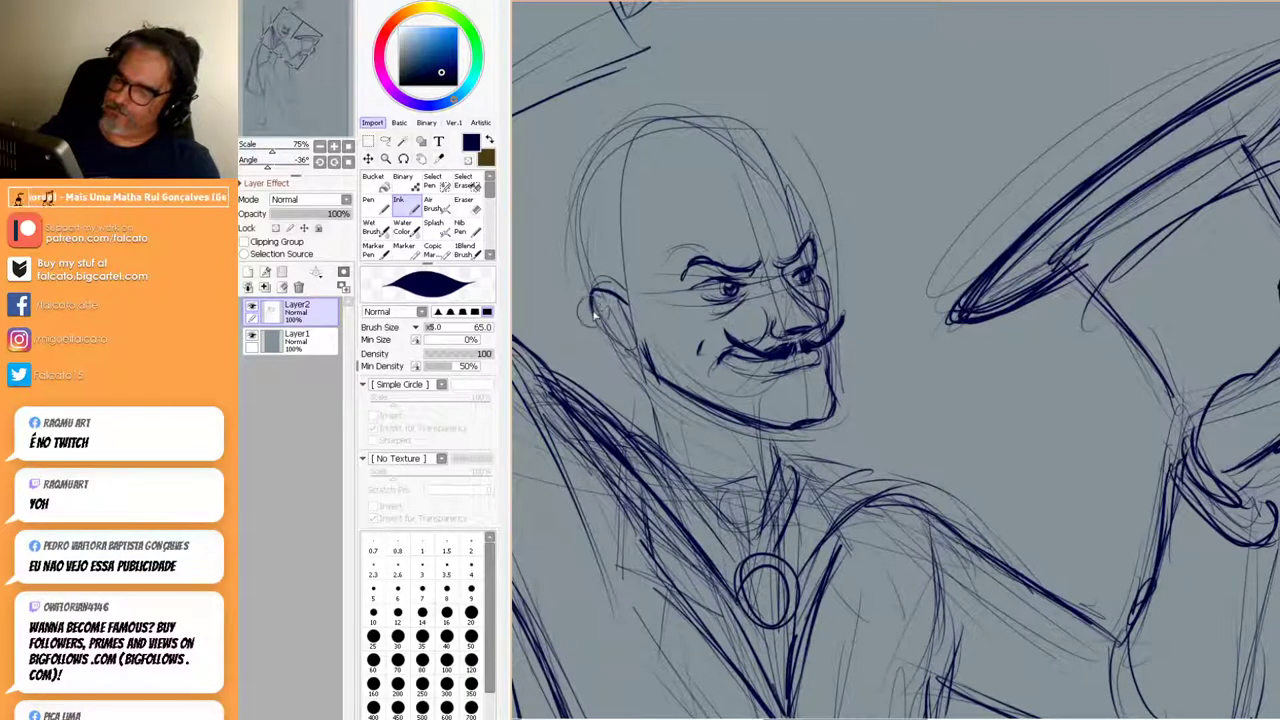
left_click_drag(636, 366, 645, 353)
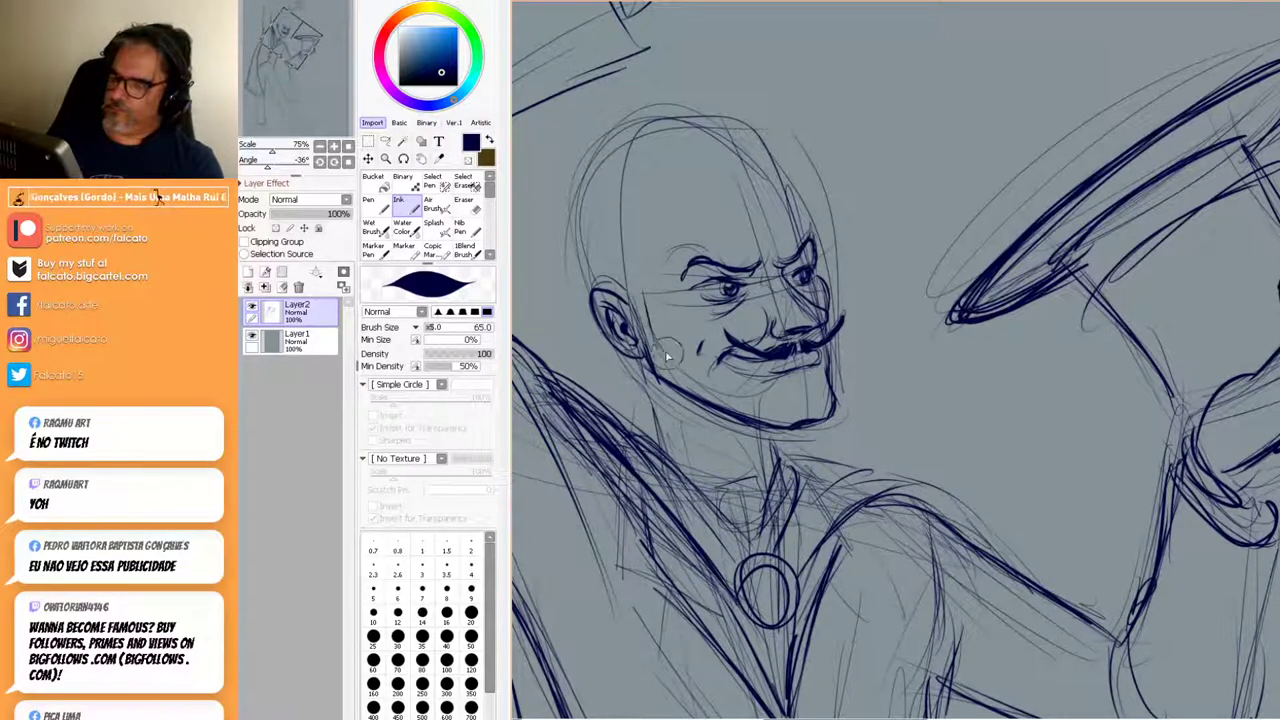
left_click_drag(642, 334, 664, 356)
left_click_drag(636, 312, 660, 346)
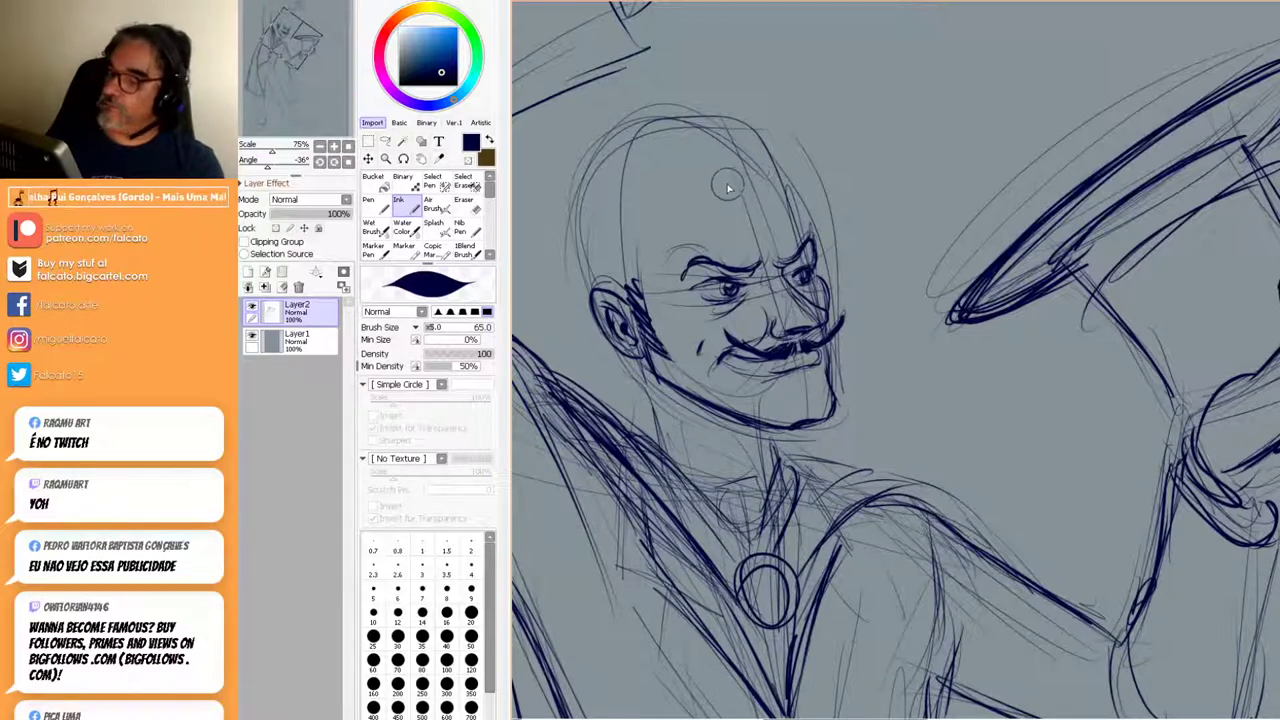
Draw the curved hairline with its widow's peak, and darken the outer contour of the skull from the forehead to behind the ear.
mouse_move(742, 194)
left_mouse_down()
mouse_move(666, 204)
mouse_move(710, 197)
mouse_move(700, 184)
mouse_move(653, 234)
mouse_move(662, 205)
mouse_move(648, 260)
mouse_move(640, 248)
mouse_move(652, 288)
left_mouse_up()
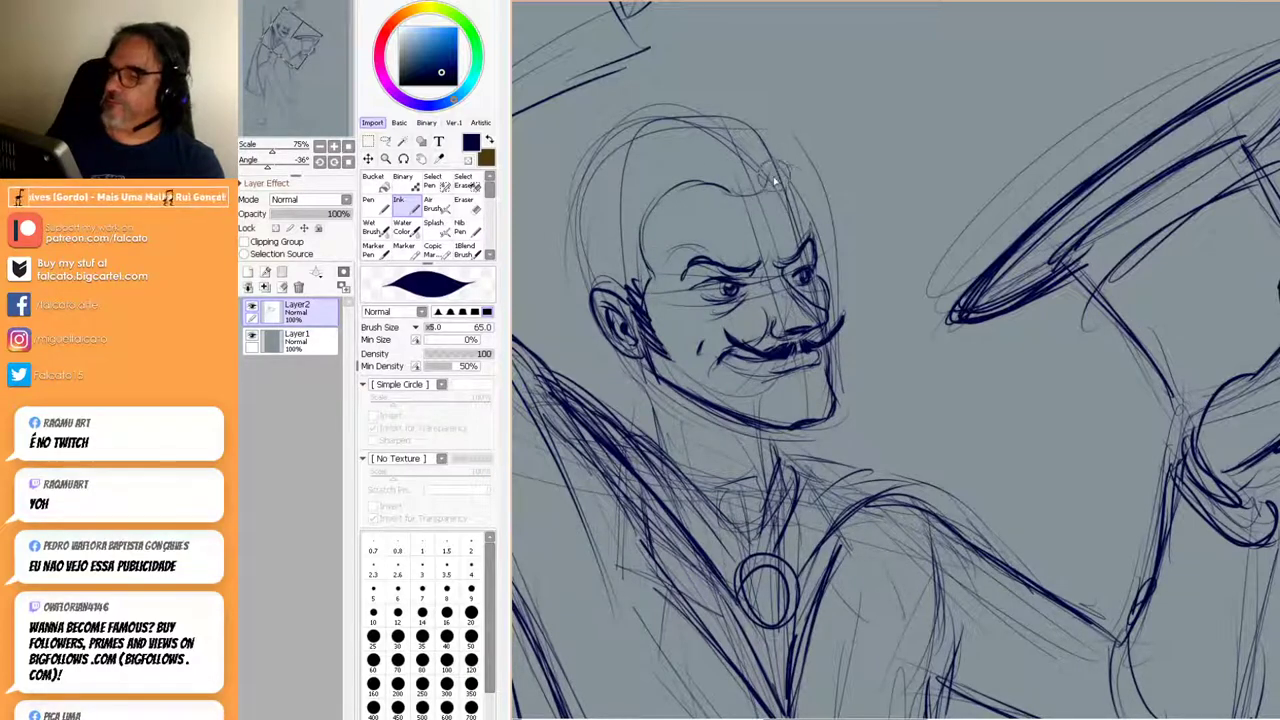
mouse_move(786, 186)
left_mouse_down()
mouse_move(801, 220)
mouse_move(789, 178)
mouse_move(763, 170)
mouse_move(792, 185)
mouse_move(770, 137)
mouse_move(785, 168)
mouse_move(722, 112)
left_mouse_up()
mouse_move(788, 172)
left_mouse_down()
mouse_move(744, 121)
mouse_move(697, 114)
mouse_move(617, 139)
mouse_move(573, 222)
mouse_move(598, 292)
left_mouse_up()
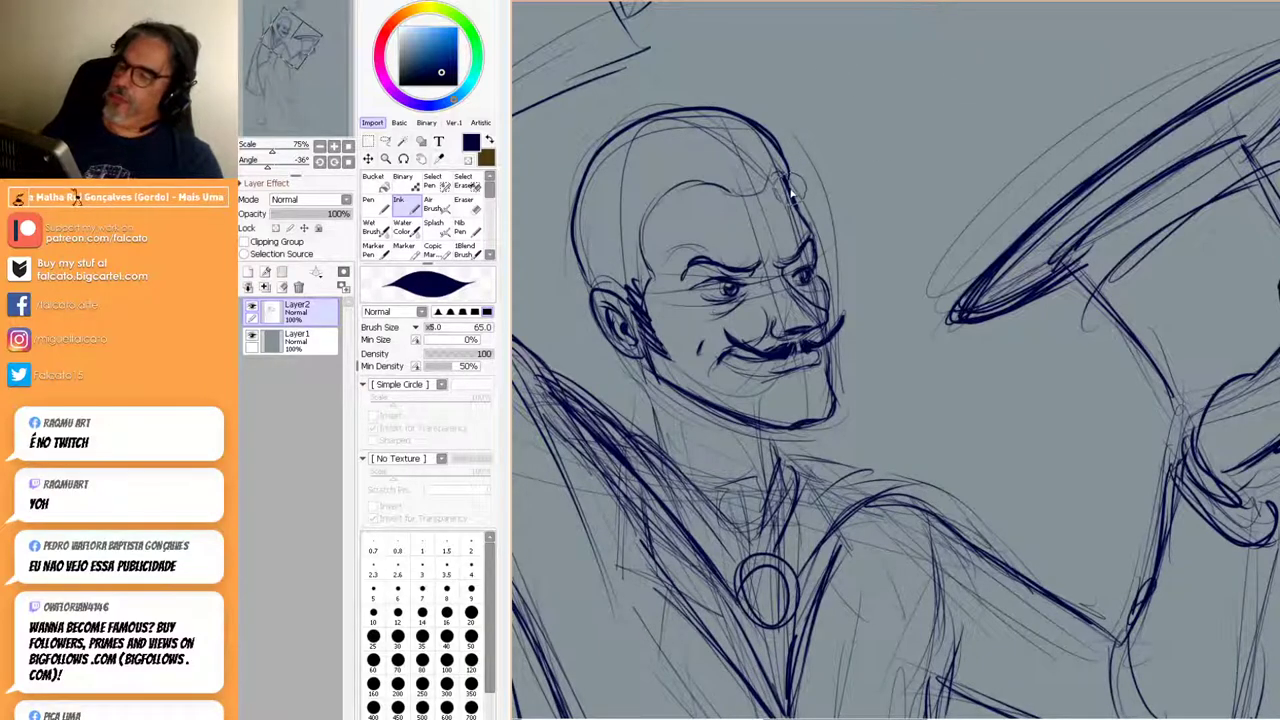
Fill the hair with sweeping strands slicked back from the hairline toward the ear.
mouse_move(735, 190)
left_mouse_down()
mouse_move(700, 195)
mouse_move(760, 185)
mouse_move(790, 150)
mouse_move(780, 178)
mouse_move(586, 166)
left_mouse_up()
mouse_move(748, 190)
left_mouse_down()
mouse_move(656, 136)
mouse_move(726, 146)
mouse_move(696, 121)
mouse_move(754, 180)
mouse_move(723, 126)
mouse_move(760, 189)
mouse_move(722, 118)
mouse_move(754, 195)
mouse_move(757, 137)
mouse_move(766, 180)
mouse_move(606, 198)
left_mouse_up()
mouse_move(722, 180)
left_mouse_down()
mouse_move(582, 186)
mouse_move(590, 260)
mouse_move(600, 228)
left_mouse_up()
mouse_move(640, 215)
left_mouse_down()
mouse_move(598, 270)
mouse_move(624, 282)
left_mouse_up()
Straighten the tilted canvas and add a curved crease beside the outer end of the eyebrow.
left_click(939, 278, "ctrl+alt")
left_click(939, 278, "ctrl+alt")
left_click(939, 278, "ctrl+alt")
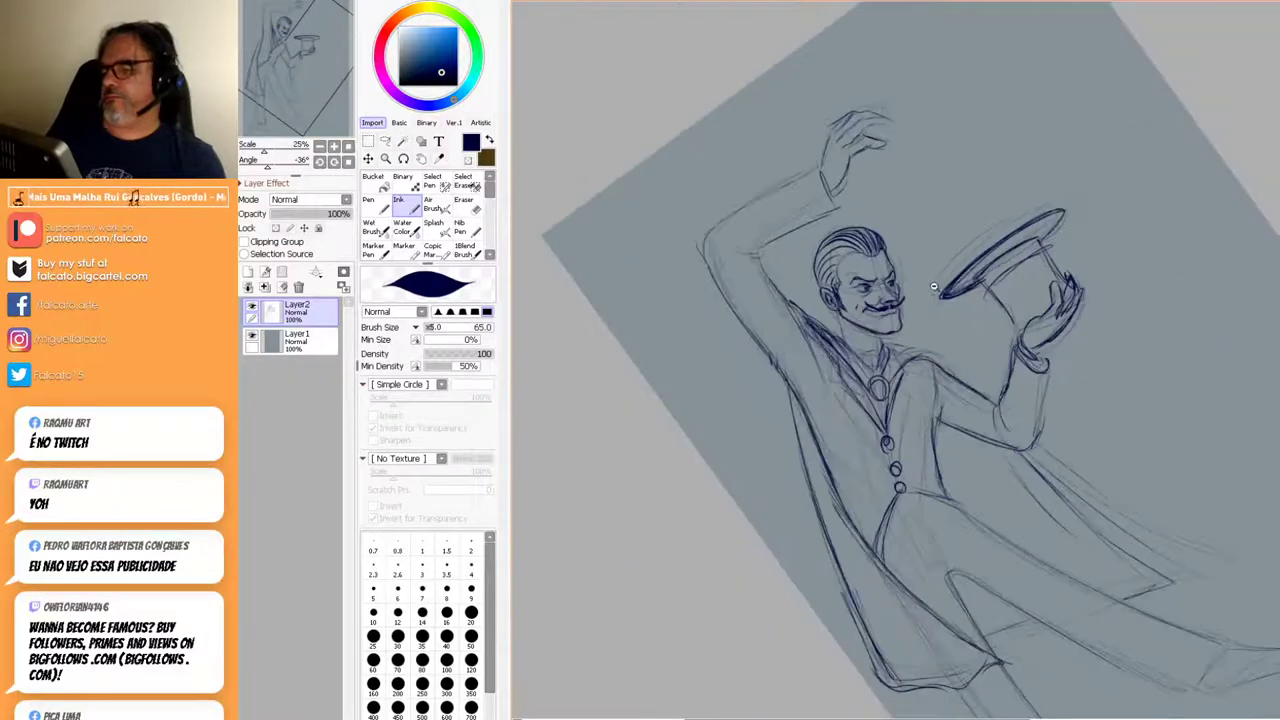
left_click_drag(1107, 241, 1082, 384)
scroll(948, 302, "up", 3)
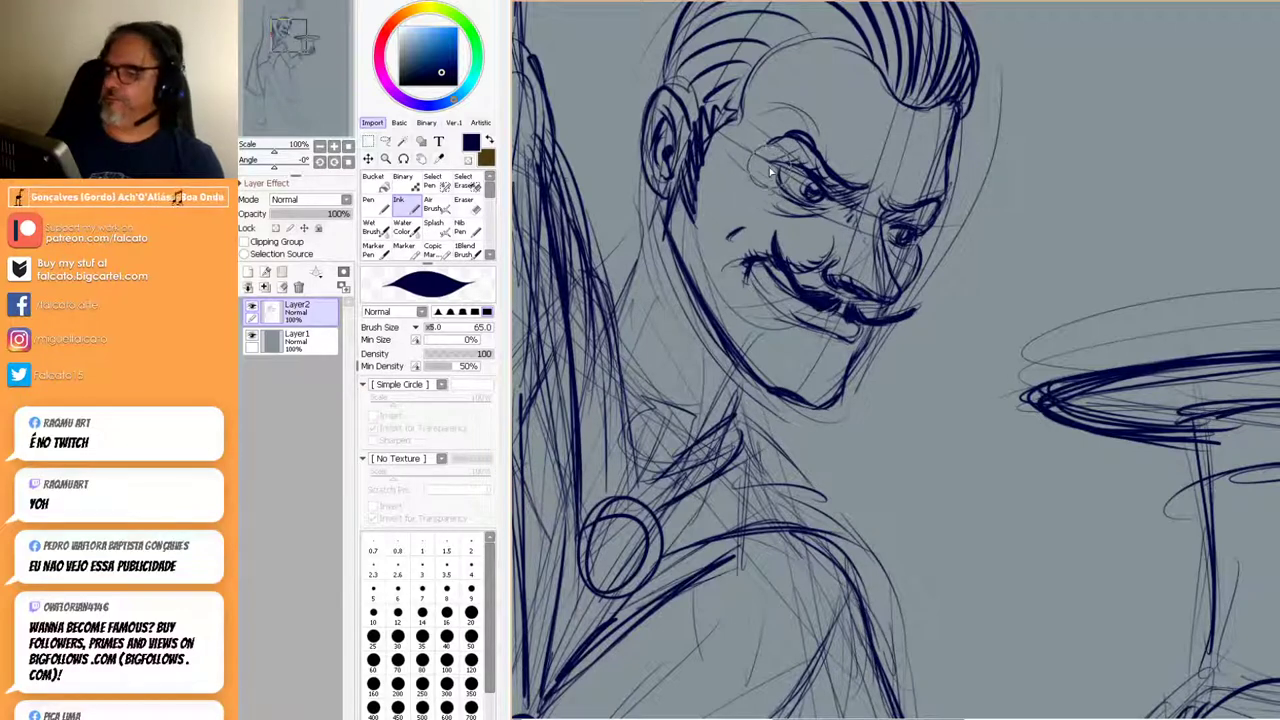
mouse_move(820, 155)
left_mouse_down()
mouse_move(760, 160)
mouse_move(773, 178)
left_mouse_up()
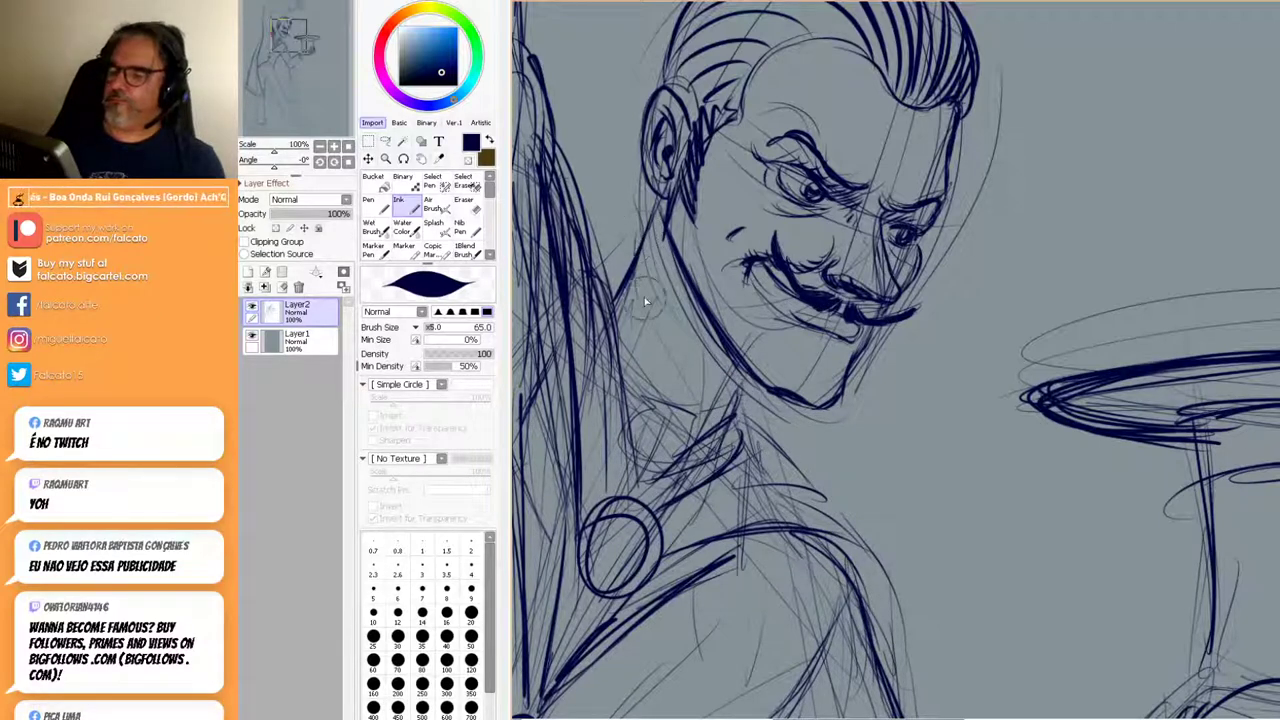
Draw the neck lines below the ear and jaw, and outline the pointed shirt collar under the chin.
left_click_drag(632, 262, 652, 316)
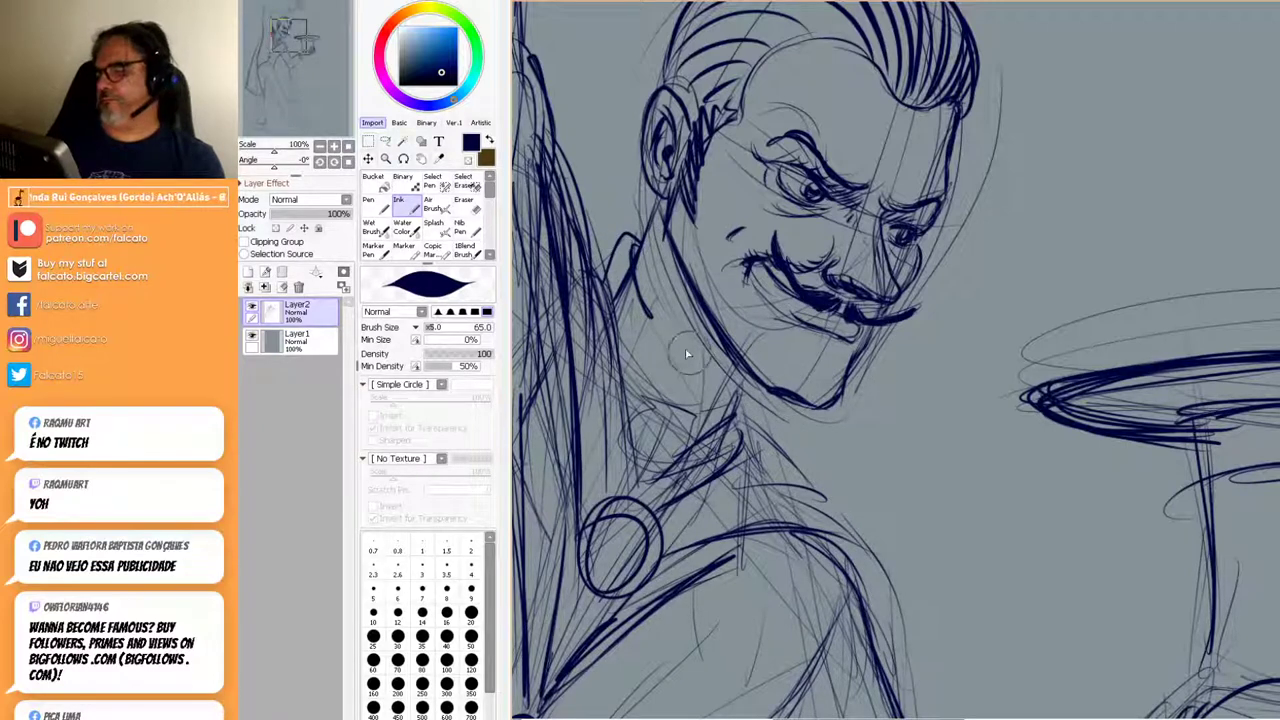
left_click_drag(646, 306, 669, 395)
mouse_move(653, 341)
left_mouse_down()
mouse_move(627, 364)
mouse_move(670, 410)
left_mouse_up()
left_click_drag(650, 310, 685, 435)
left_click_drag(645, 350, 645, 420)
mouse_move(724, 376)
left_mouse_down()
mouse_move(692, 432)
mouse_move(708, 420)
mouse_move(660, 468)
mouse_move(708, 430)
mouse_move(740, 435)
mouse_move(735, 450)
left_mouse_up()
left_click_drag(780, 400, 745, 445)
mouse_move(765, 360)
left_mouse_down()
mouse_move(728, 432)
mouse_move(752, 392)
mouse_move(745, 380)
left_mouse_up()
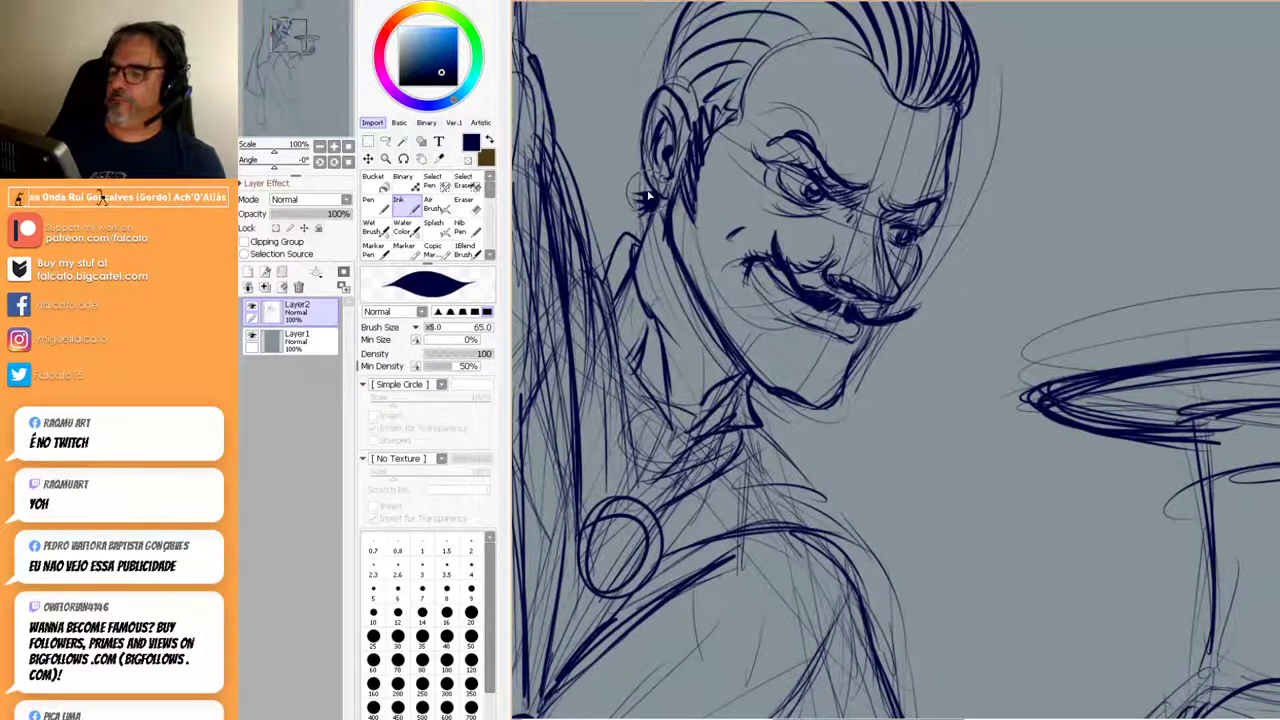
Enclose the raised forearm and hand in a polygonal lasso selection that cuts across the elbow.
scroll(934, 217, "down", 4)
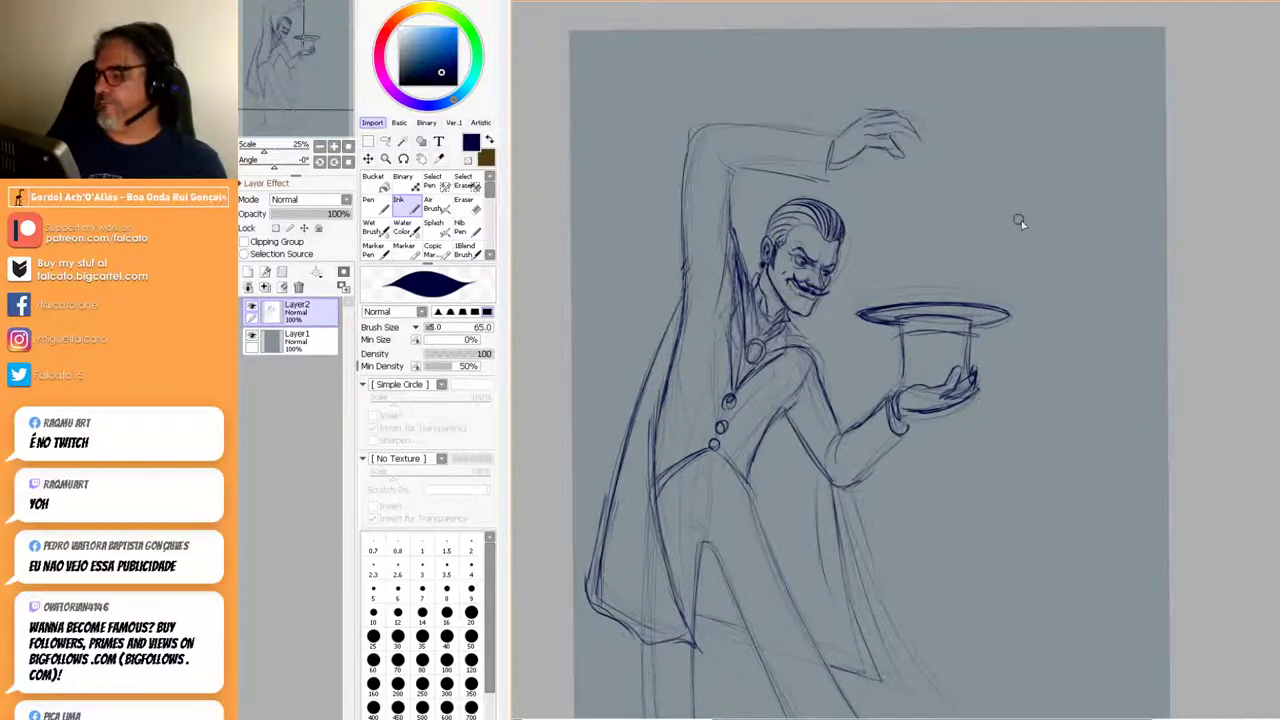
mouse_move(980, 345)
left_mouse_down()
mouse_move(1023, 277)
mouse_move(985, 278)
left_mouse_up()
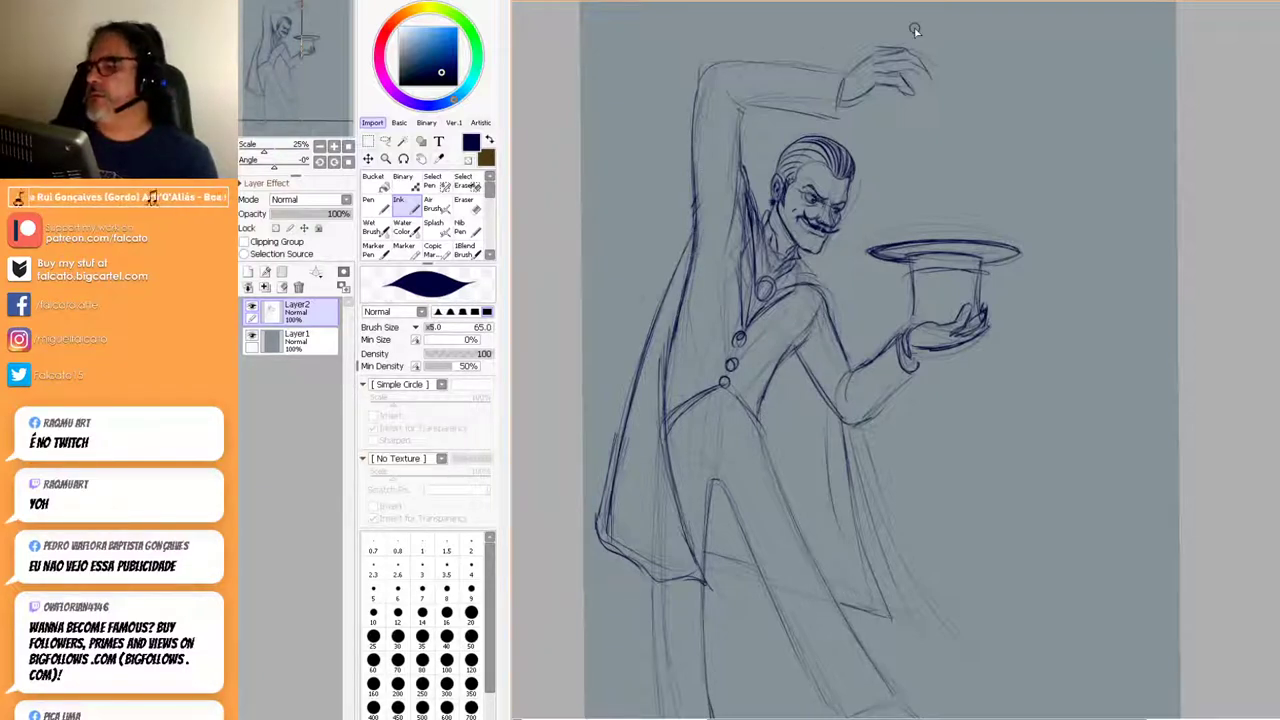
left_click_drag(960, 191, 1007, 356)
left_click(385, 141)
left_click(982, 186)
left_click(695, 180)
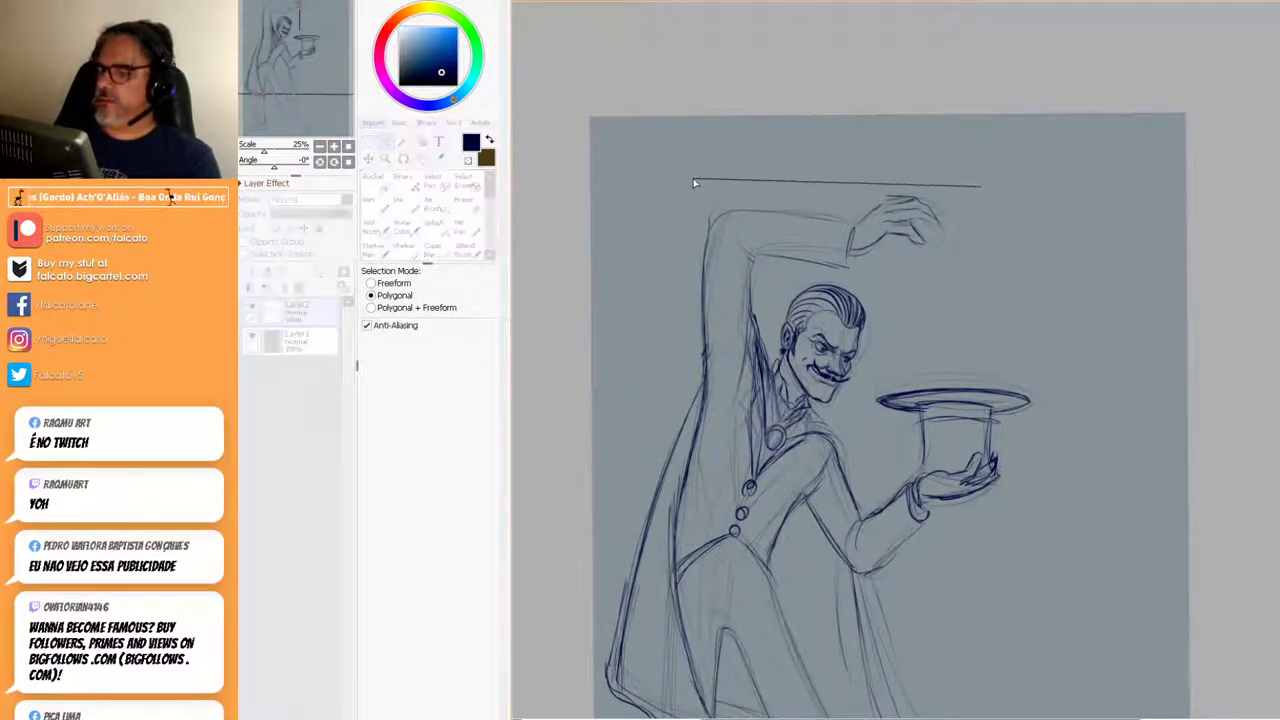
left_click(708, 214)
left_click(760, 262)
left_click(905, 280)
left_click(980, 245)
left_click(983, 190)
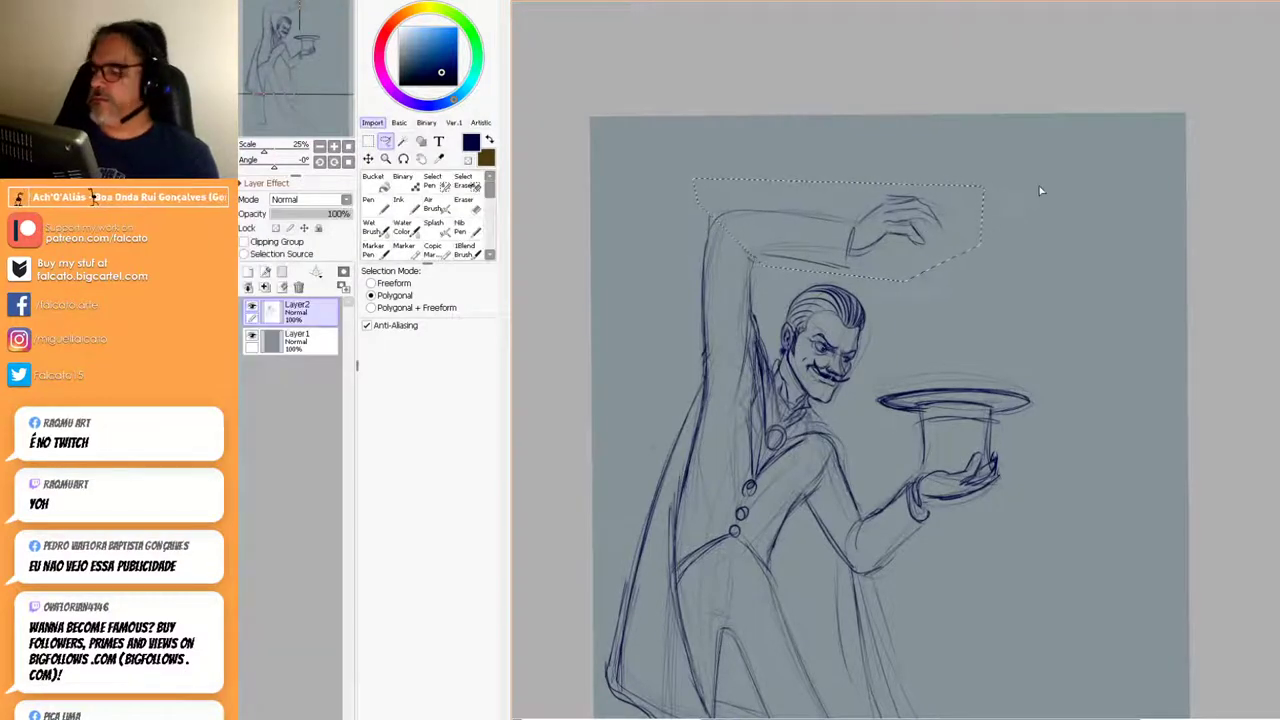
Lower the selected forearm and hand, rotate them slightly counter-clockwise, and erase the overshooting lines at the elbow.
left_click_drag(856, 252, 858, 287)
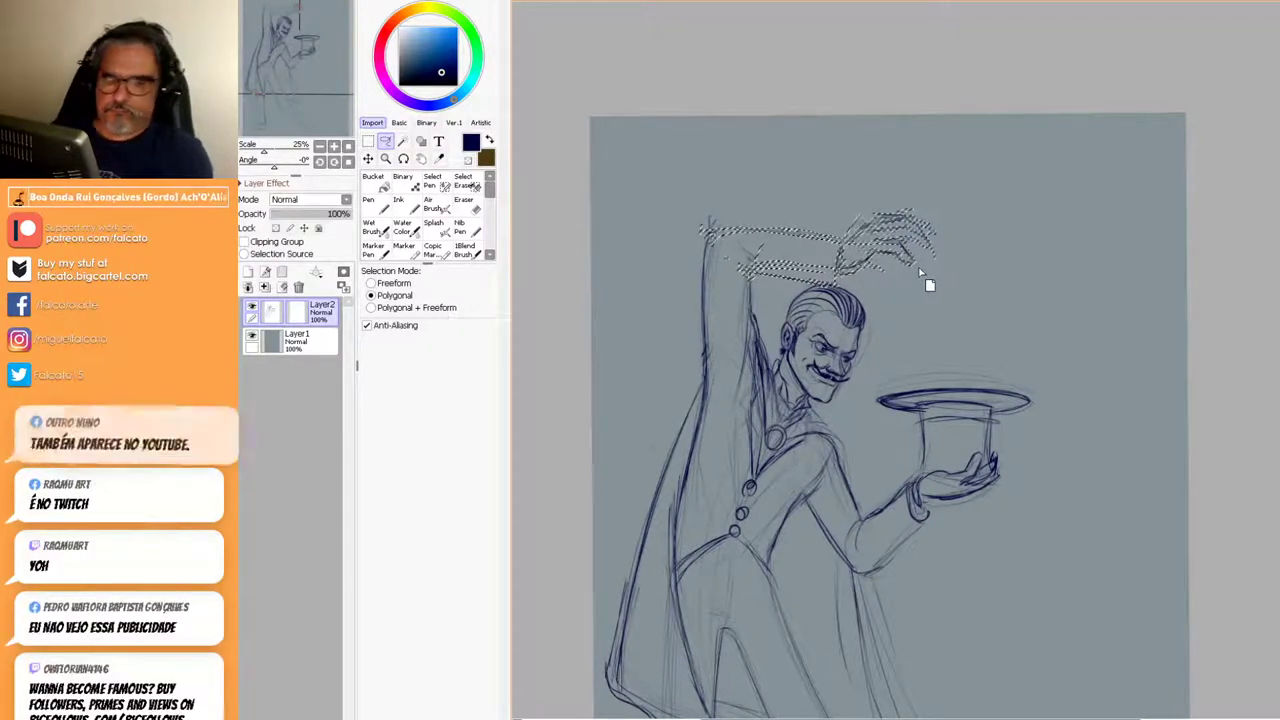
key("ctrl+t")
left_click_drag(960, 215, 953, 180)
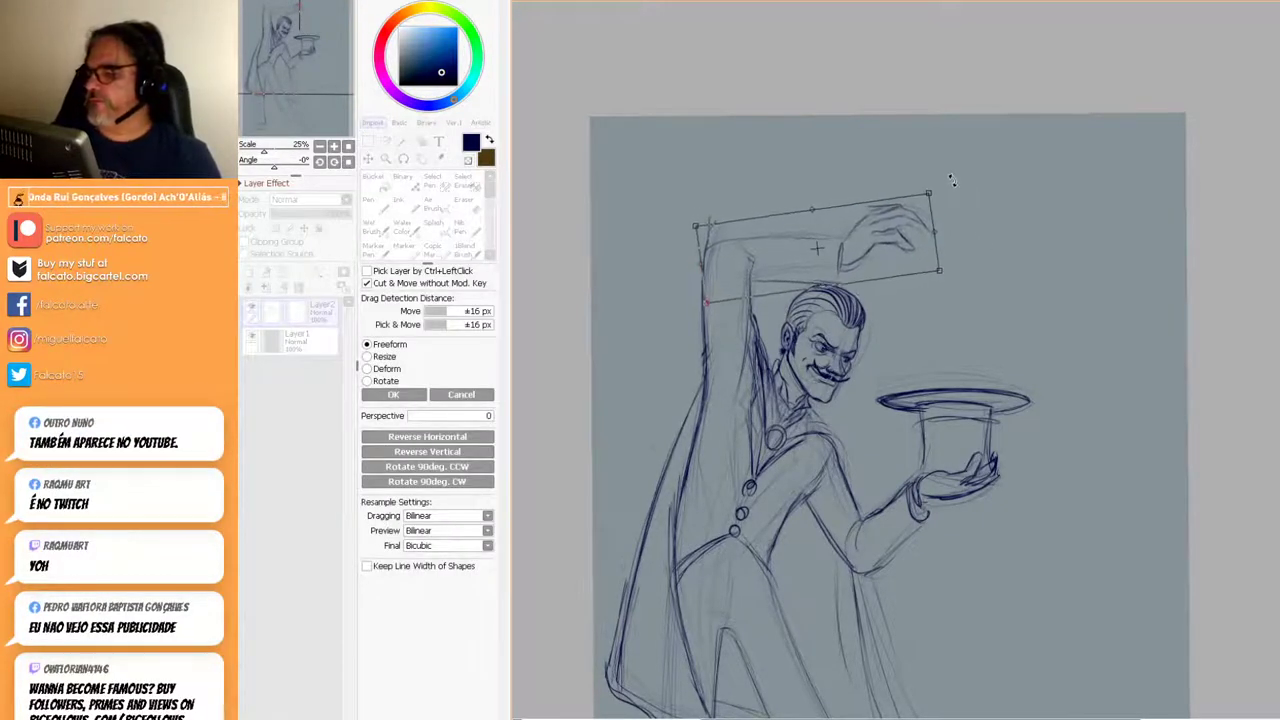
left_click_drag(840, 269, 836, 253)
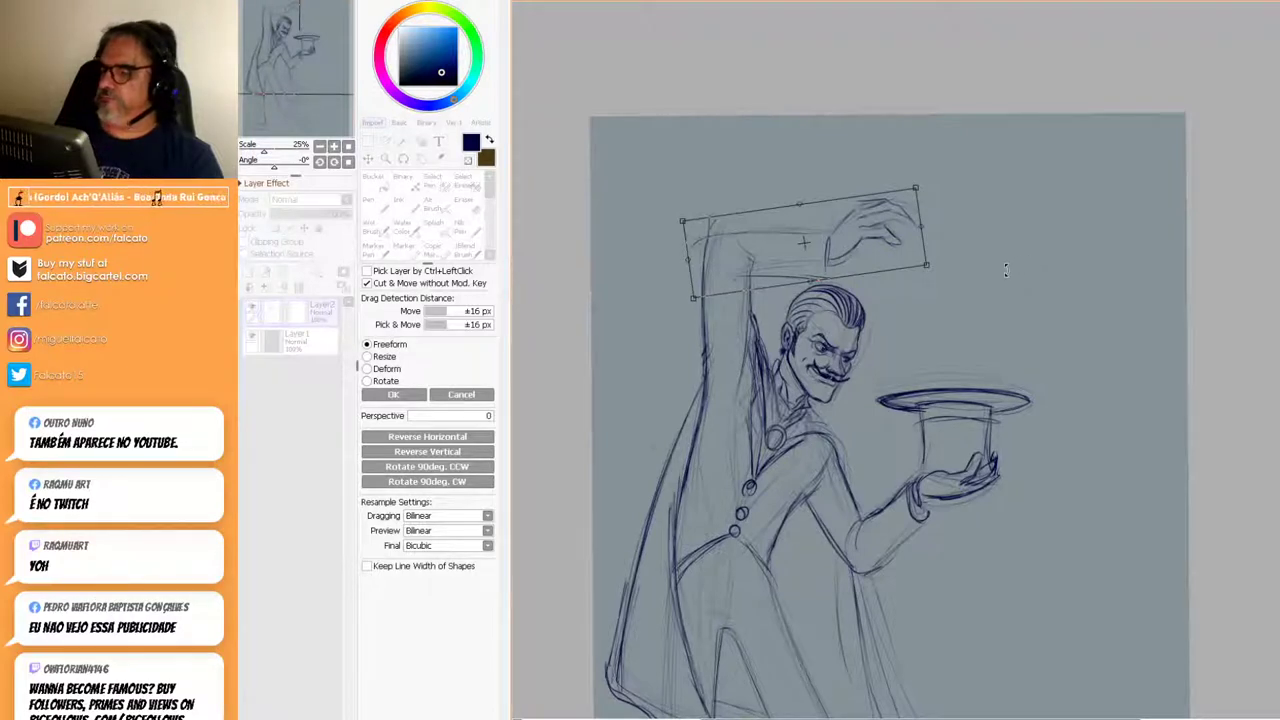
left_click(393, 395)
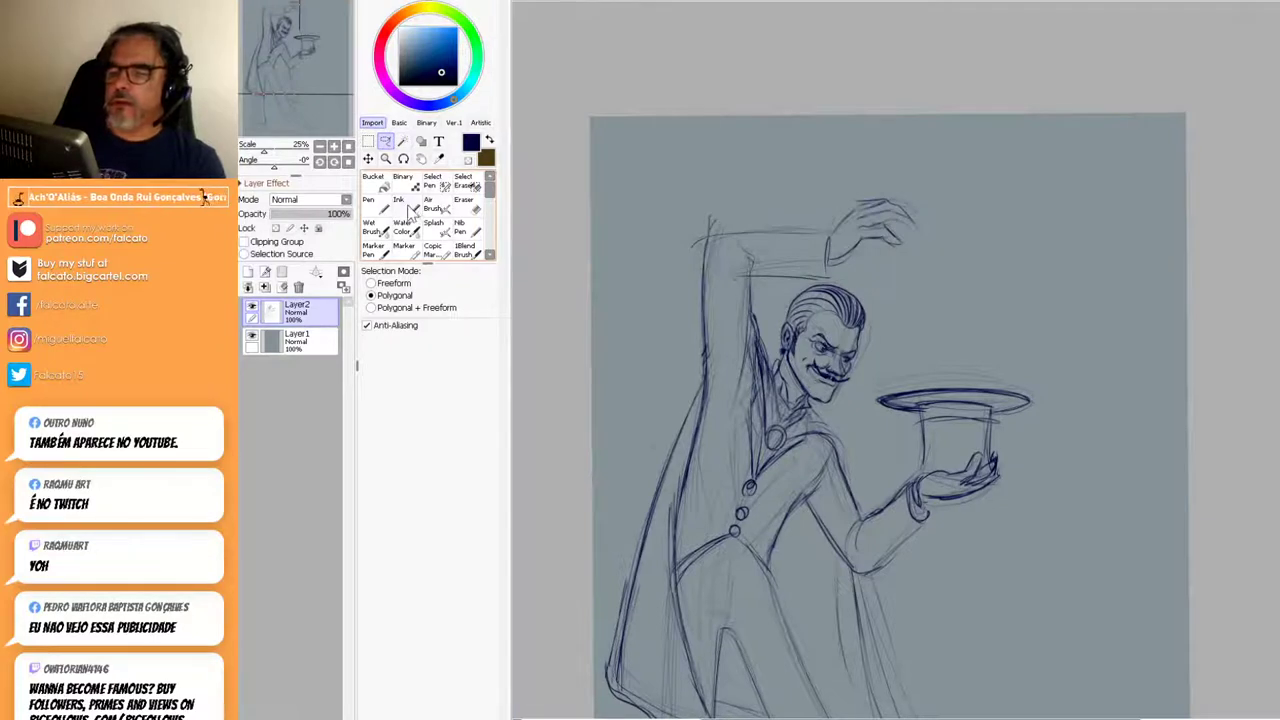
left_click(466, 205)
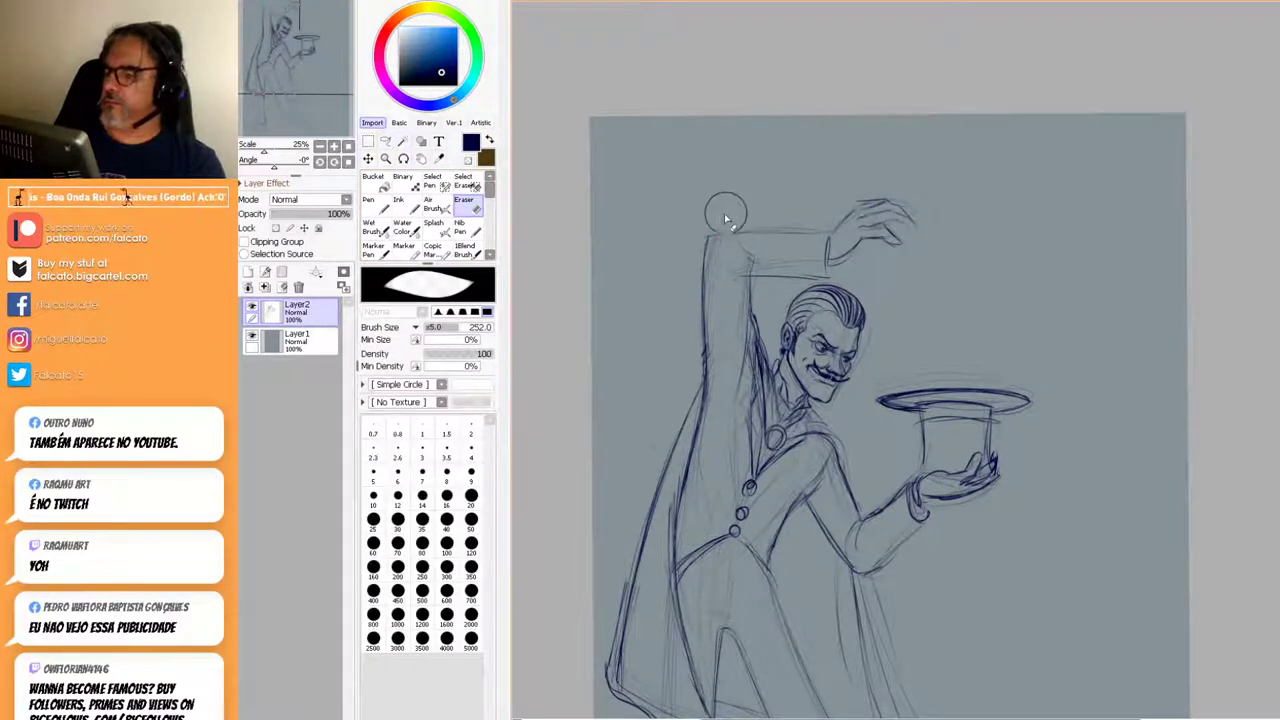
Enclose the top hat with its supporting hand and forearm in a freeform lasso selection.
key("l")
left_click(1044, 364)
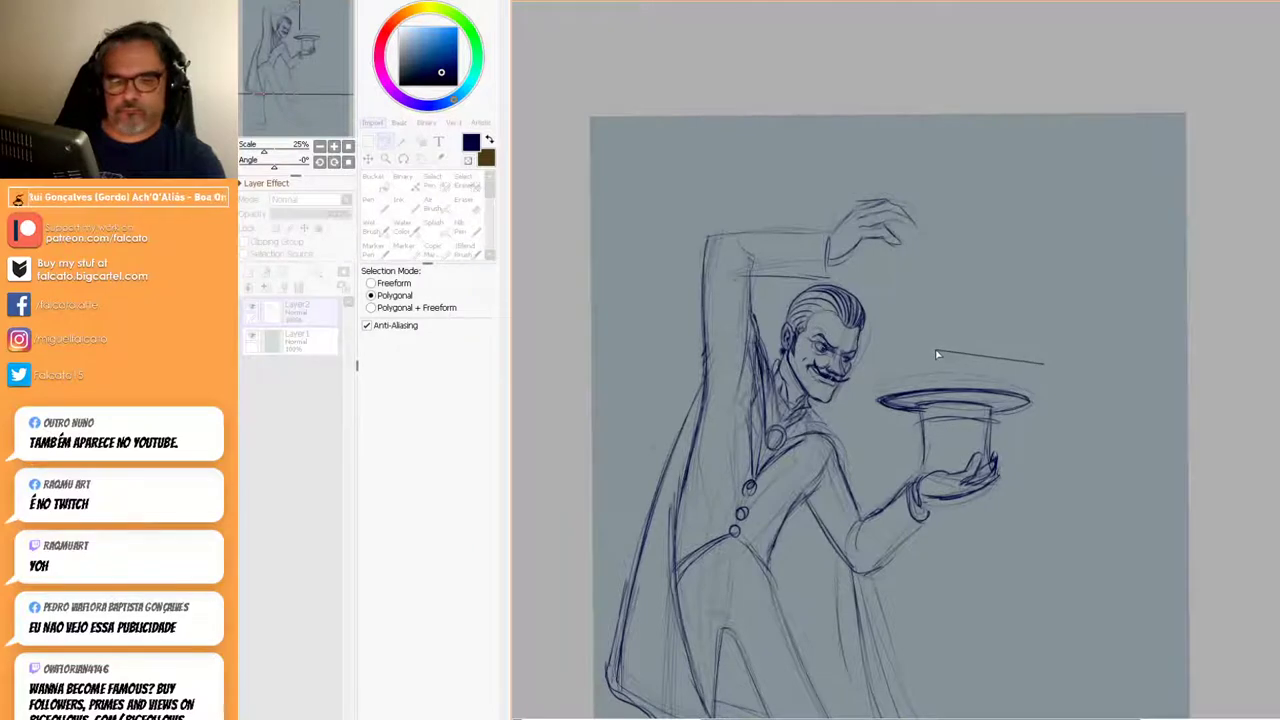
left_click(385, 283)
left_click_drag(1033, 347, 880, 371)
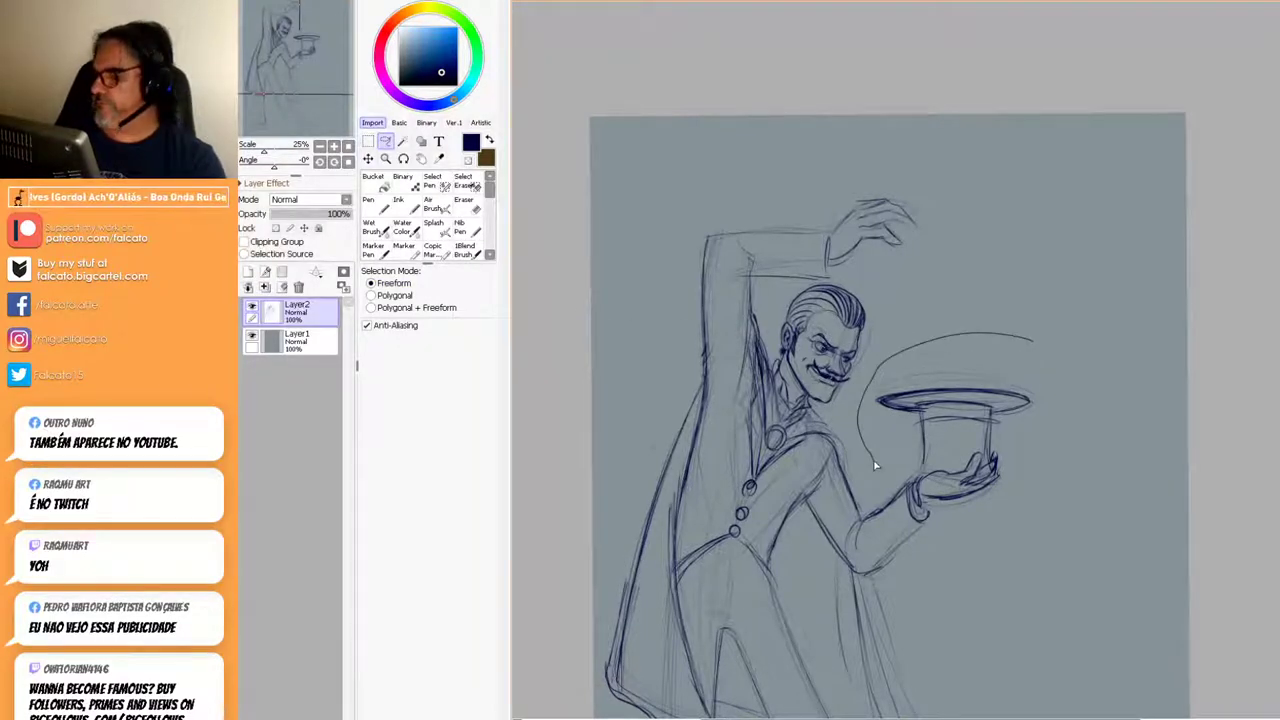
mouse_move(870, 508)
left_mouse_down()
mouse_move(842, 540)
mouse_move(863, 588)
mouse_move(975, 535)
mouse_move(970, 333)
left_mouse_up()
Shift the hat, hand and forearm closer to the body, rotate them slightly clockwise, and clear the selection.
mouse_move(988, 436)
left_mouse_down()
mouse_move(979, 419)
mouse_move(977, 449)
left_mouse_up()
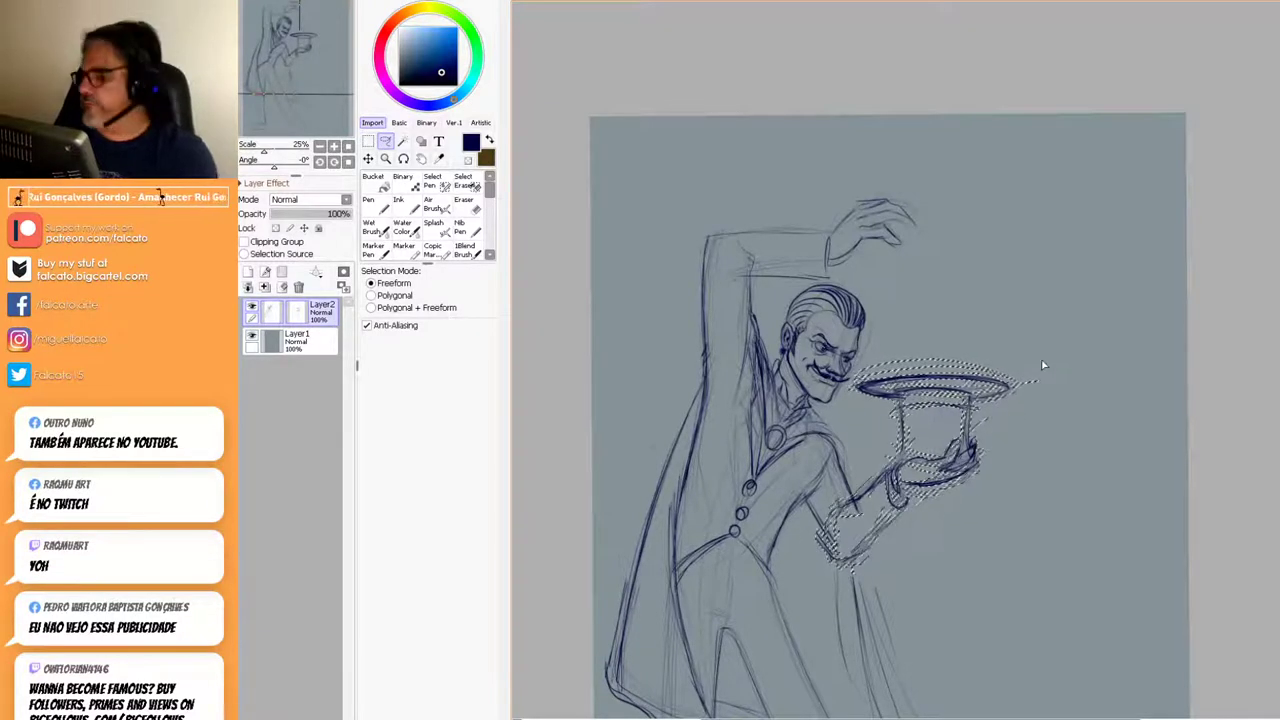
key("ctrl+t")
left_click_drag(1038, 357, 1040, 376)
left_click_drag(908, 481, 896, 488)
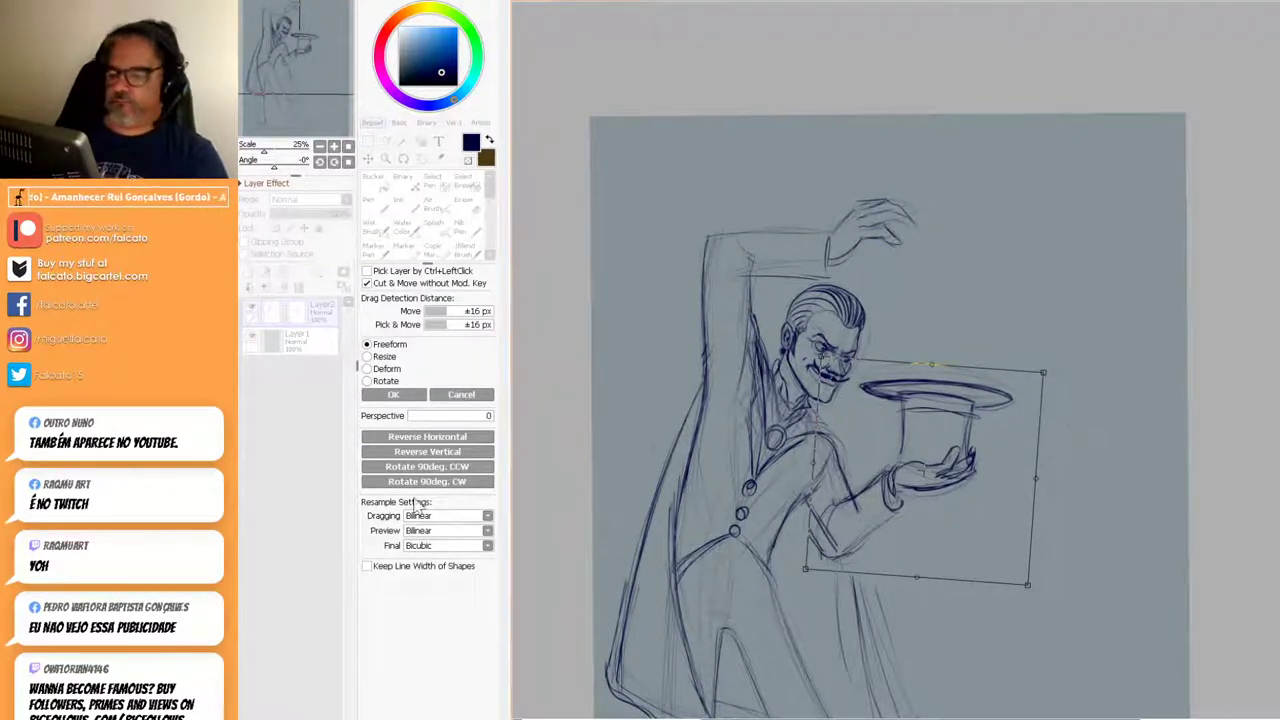
left_click(393, 394)
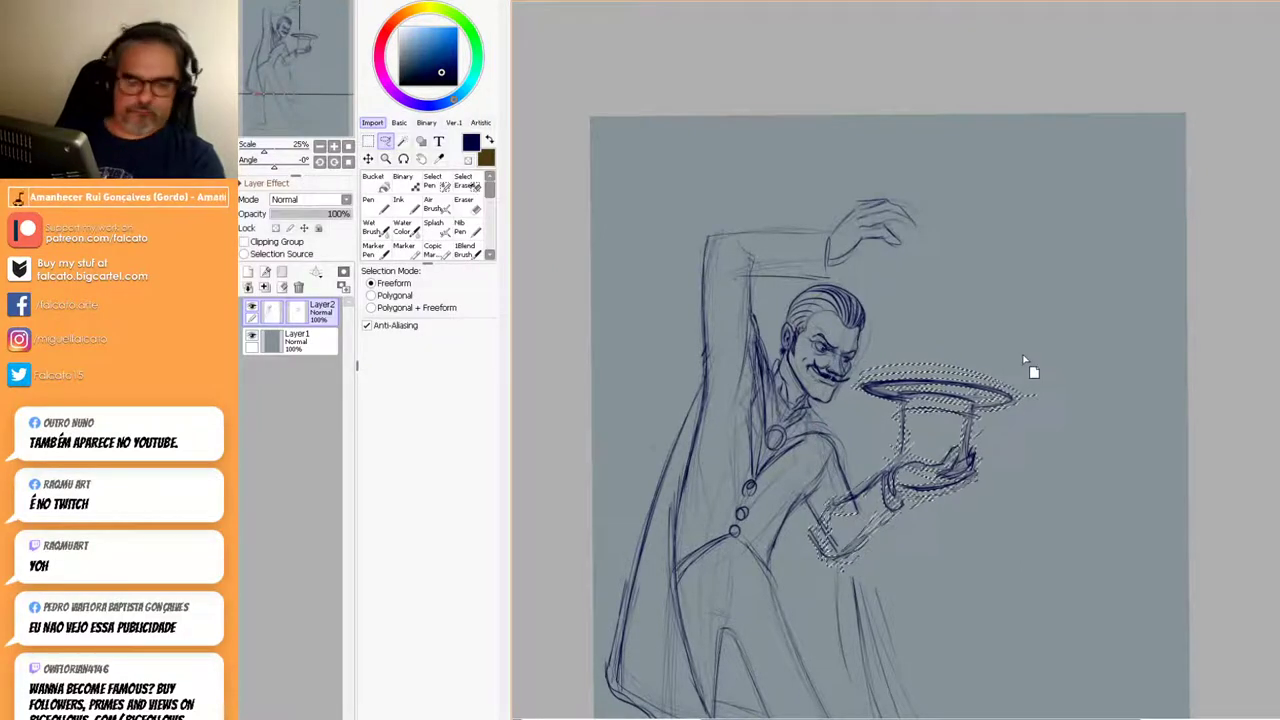
key("ctrl+d")
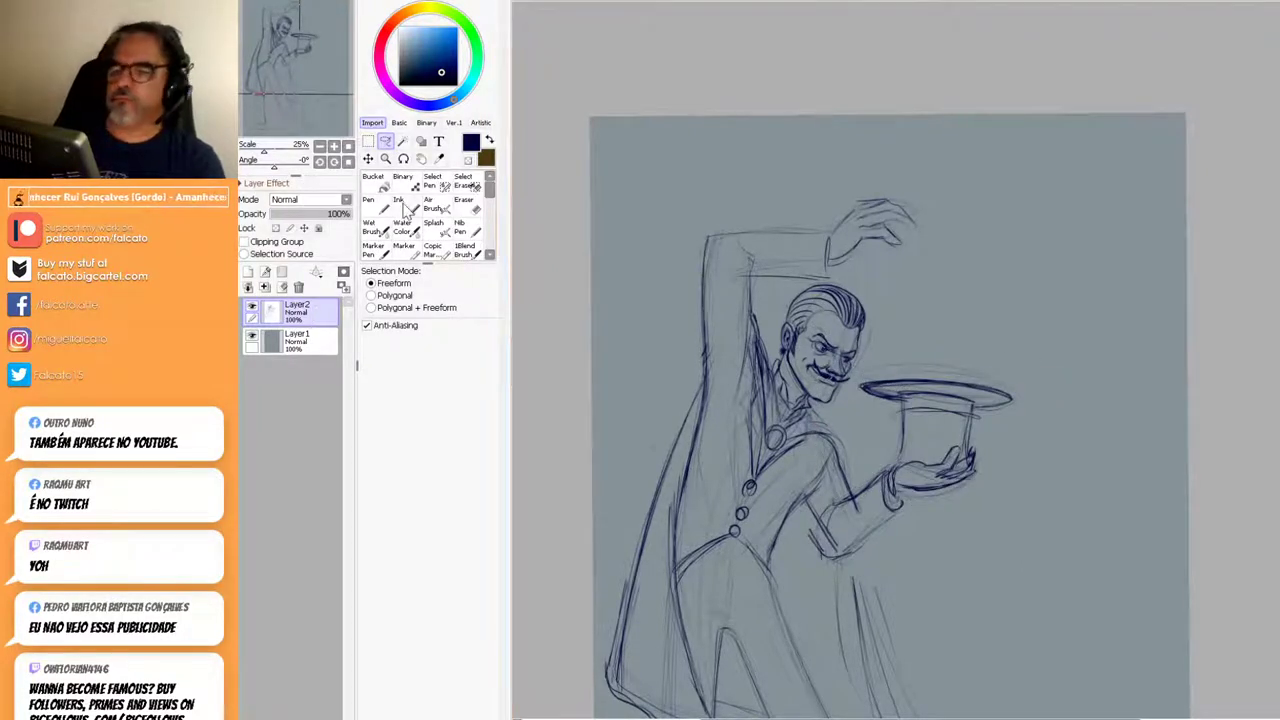
Erase the mismatched lines at the hat arm's elbow and redraw the elbow and the forearm's lower edge in ink.
left_click(463, 201)
left_click_drag(848, 543, 840, 585)
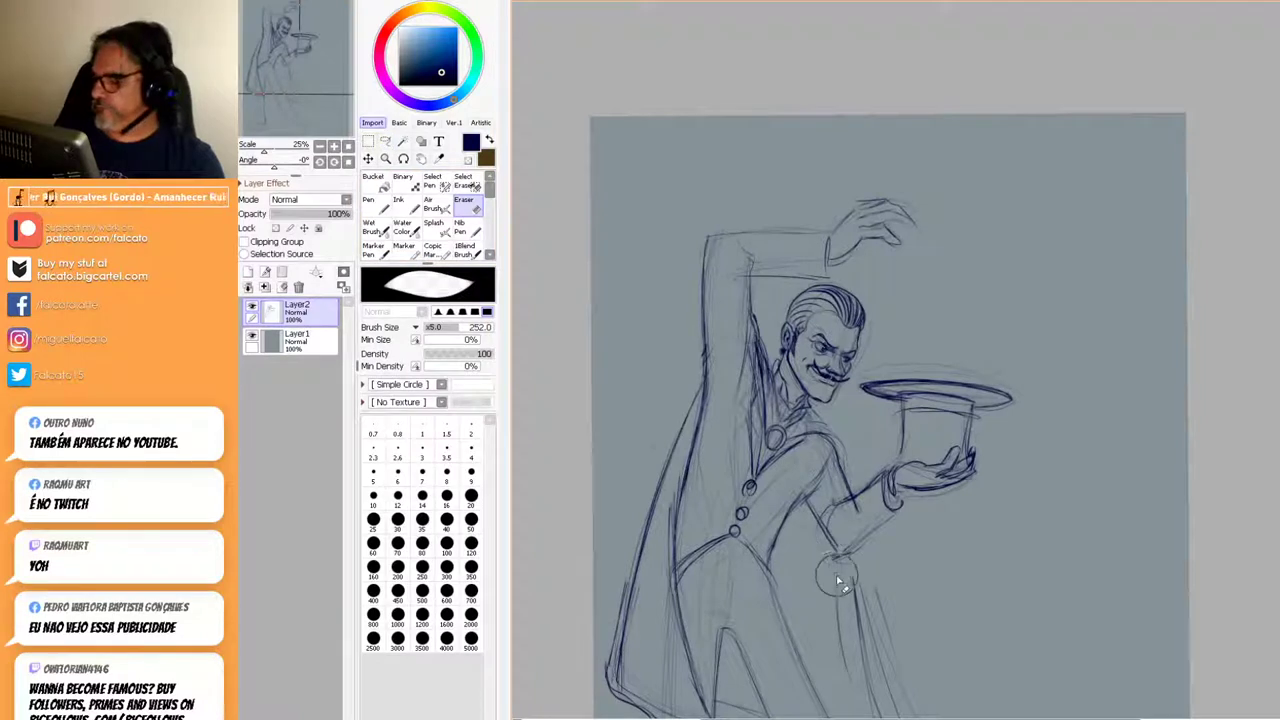
left_click_drag(828, 508, 848, 550)
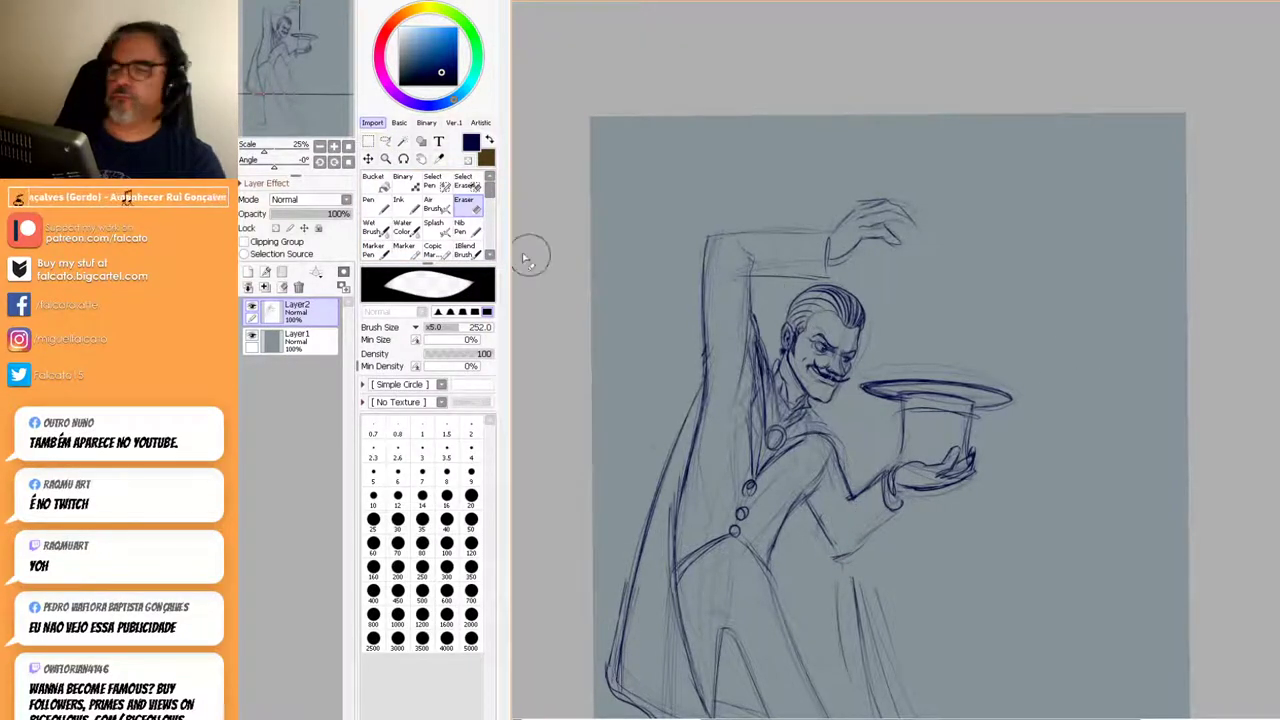
left_click(399, 204)
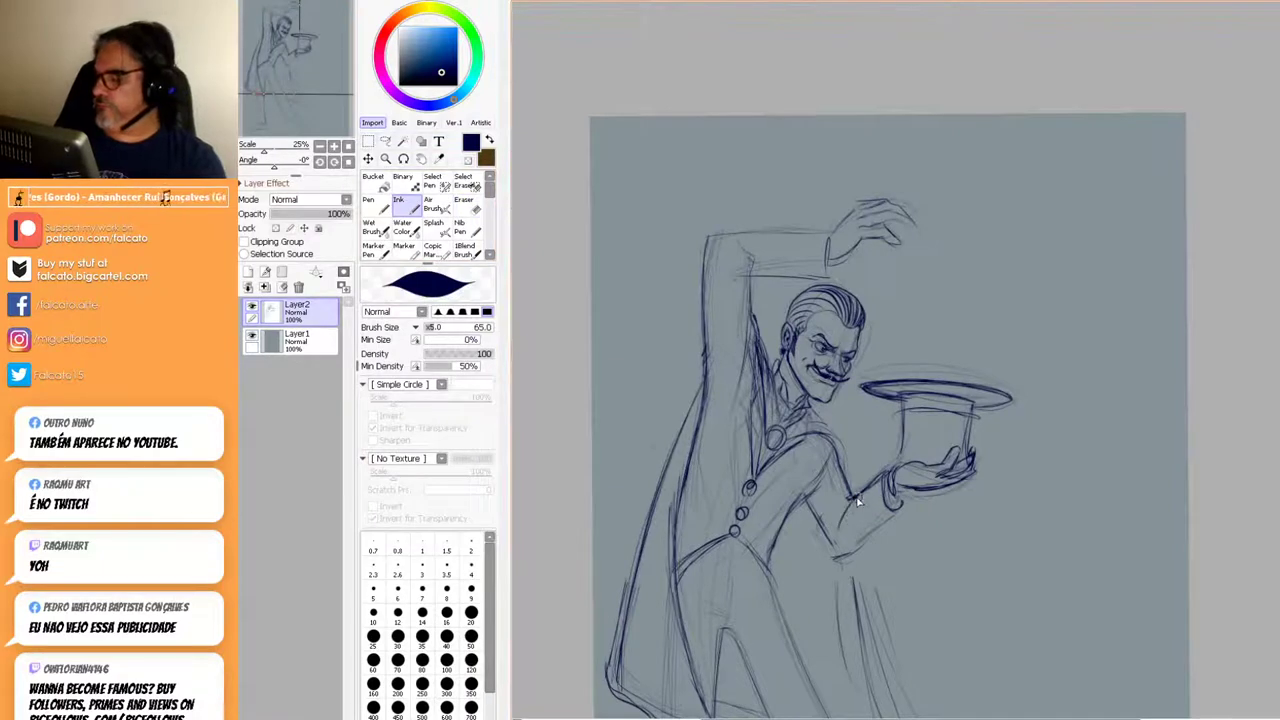
left_click_drag(1031, 471, 1036, 372)
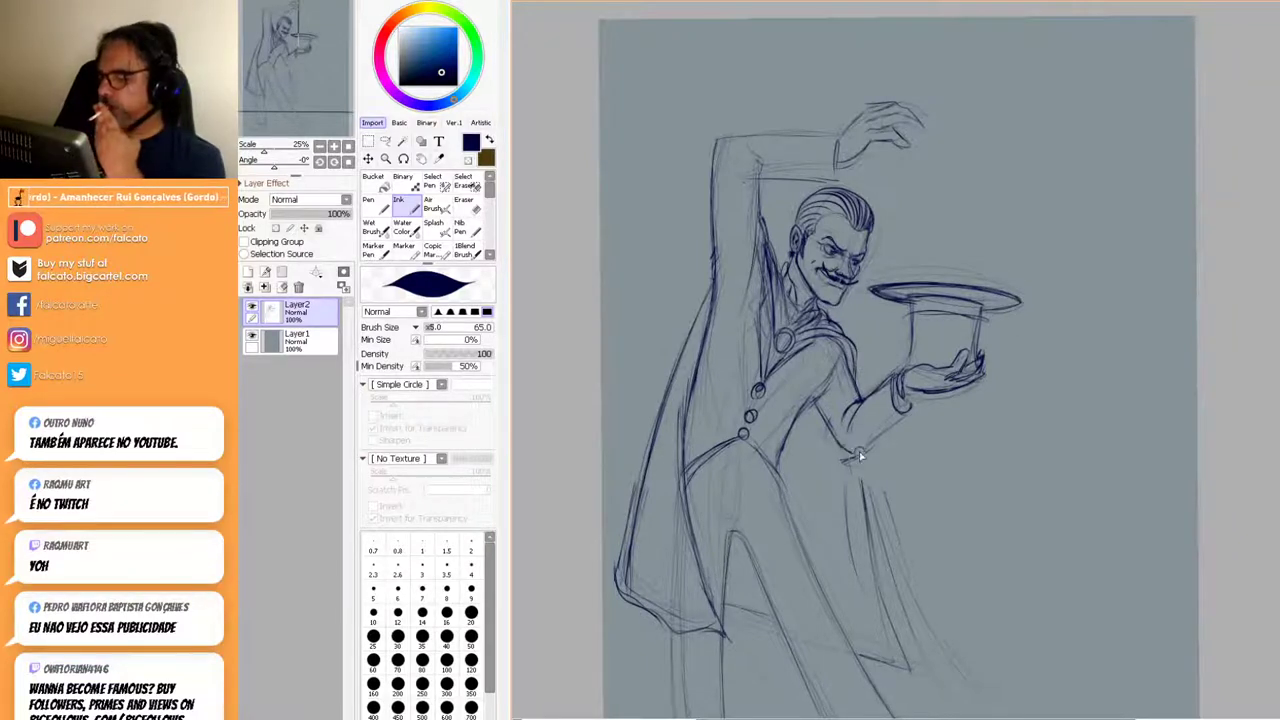
left_click_drag(848, 461, 906, 418)
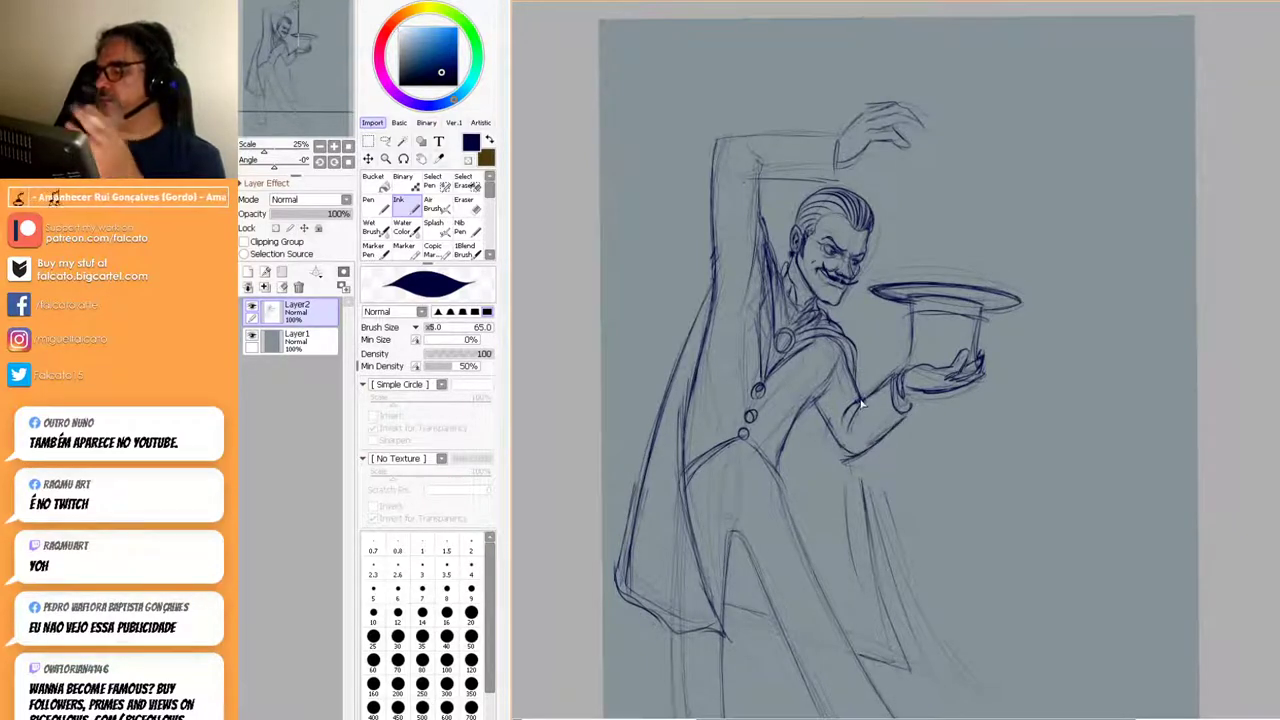
Check the whole figure's pose in a small, horizontally mirrored view.
left_click(959, 430, "ctrl+alt")
left_click(962, 431, "ctrl+alt")
left_click(964, 432, "ctrl+alt")
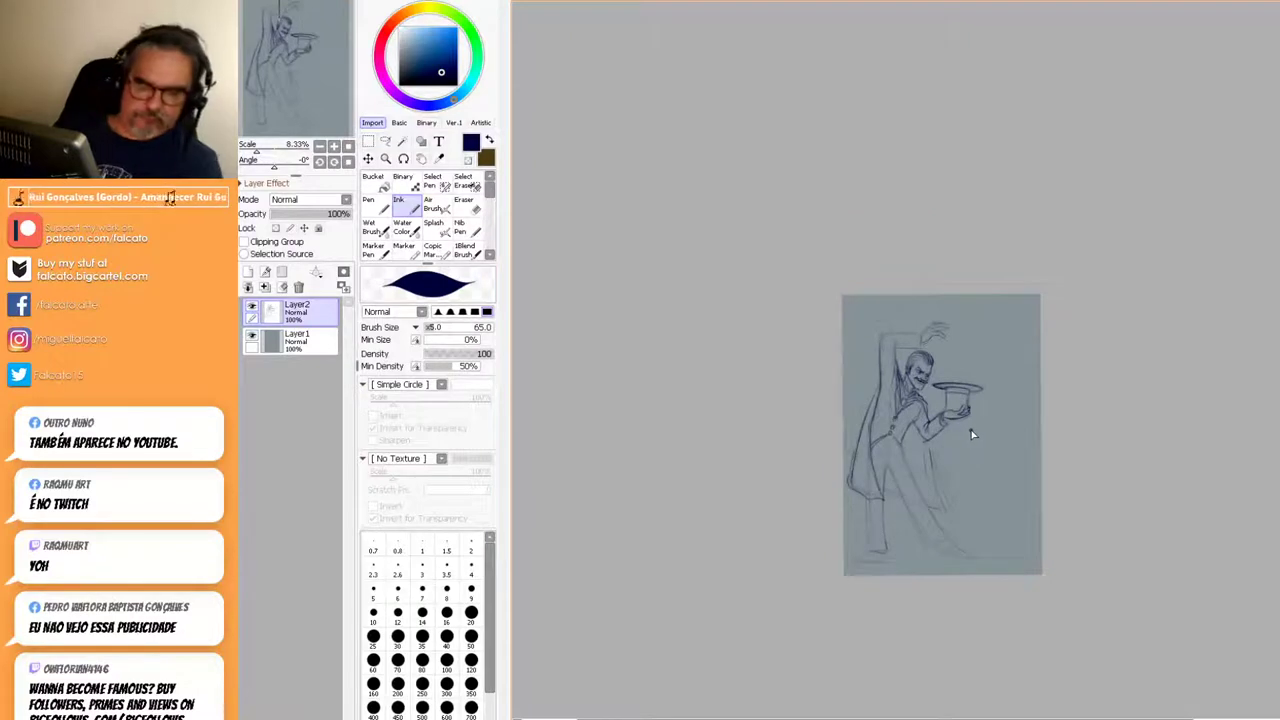
key("h")
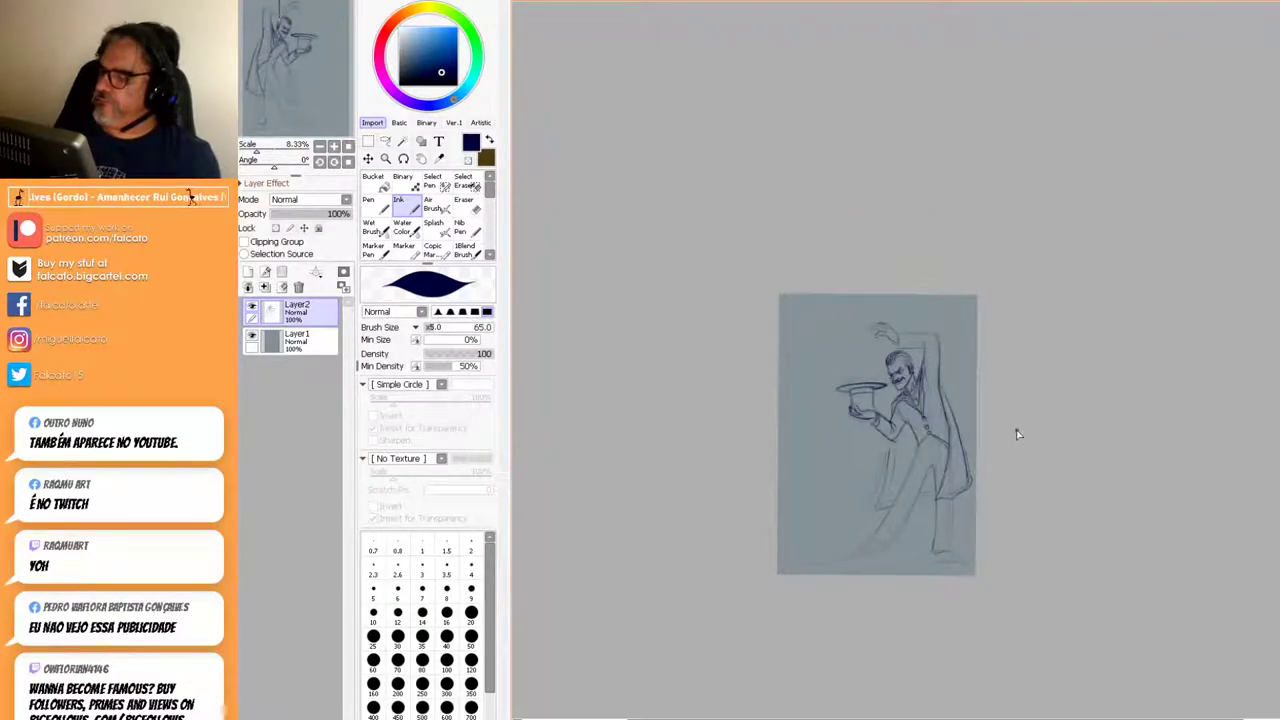
key("h")
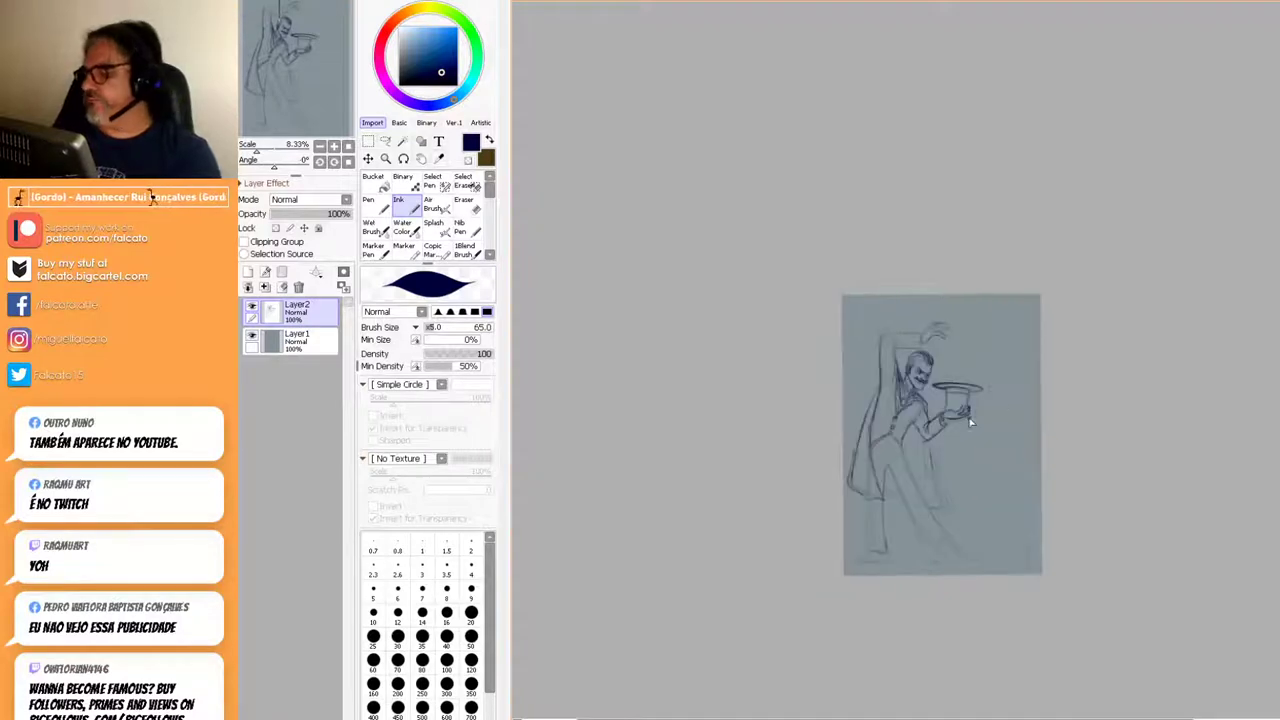
Darken the underside of the hat arm's sleeve from cuff to elbow and erase the stray lines around it.
scroll(961, 432, "up", 5)
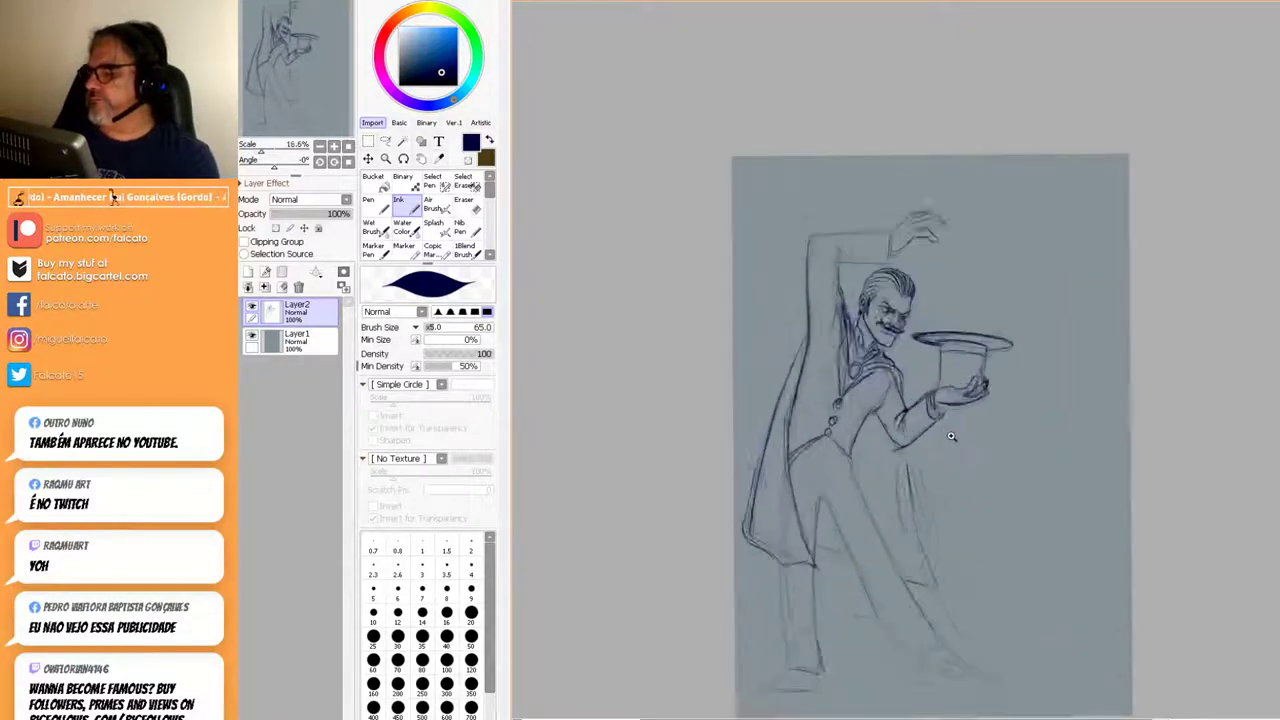
left_click_drag(849, 367, 849, 406)
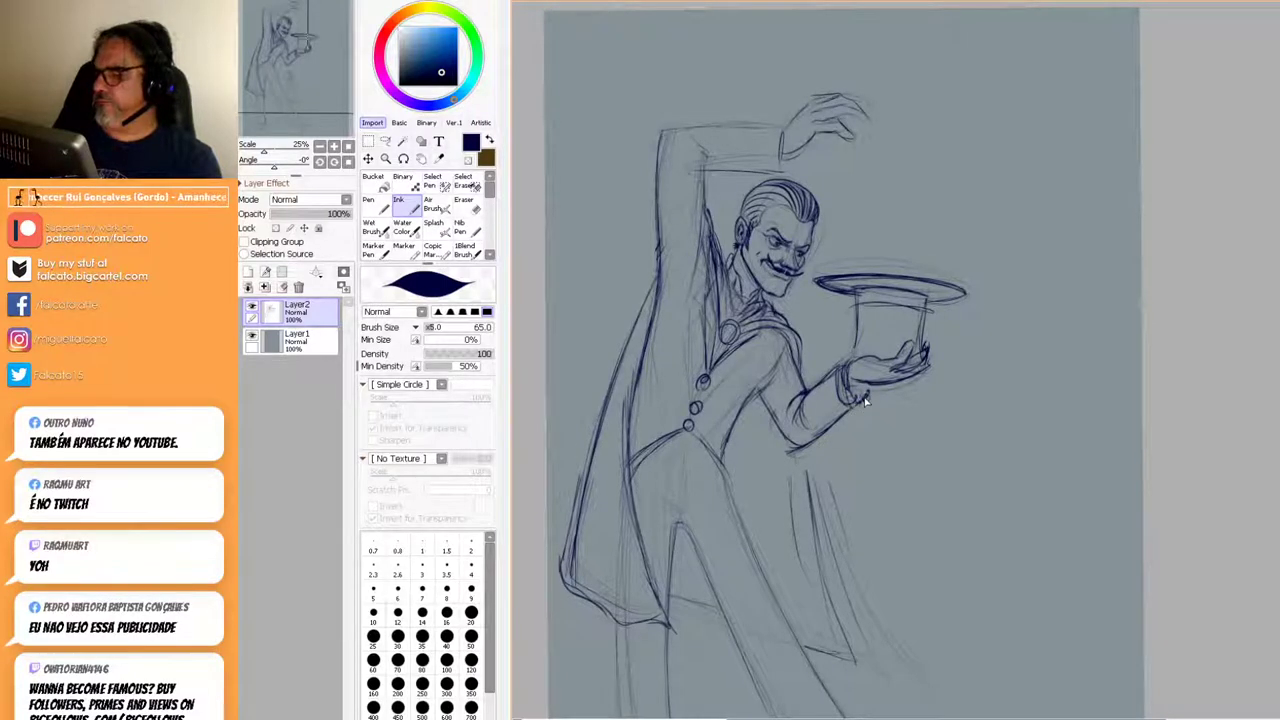
left_click_drag(866, 398, 798, 458)
key("e")
mouse_move(843, 406)
left_mouse_down()
mouse_move(832, 384)
mouse_move(848, 380)
mouse_move(815, 418)
left_mouse_up()
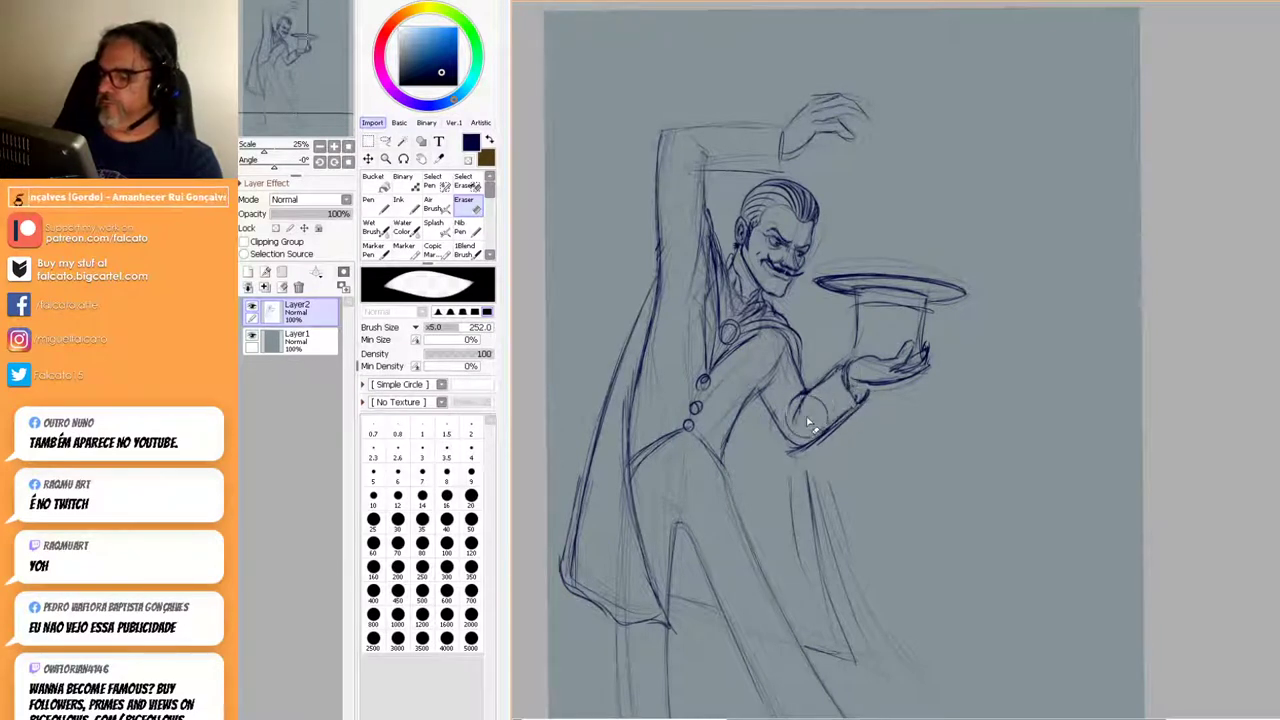
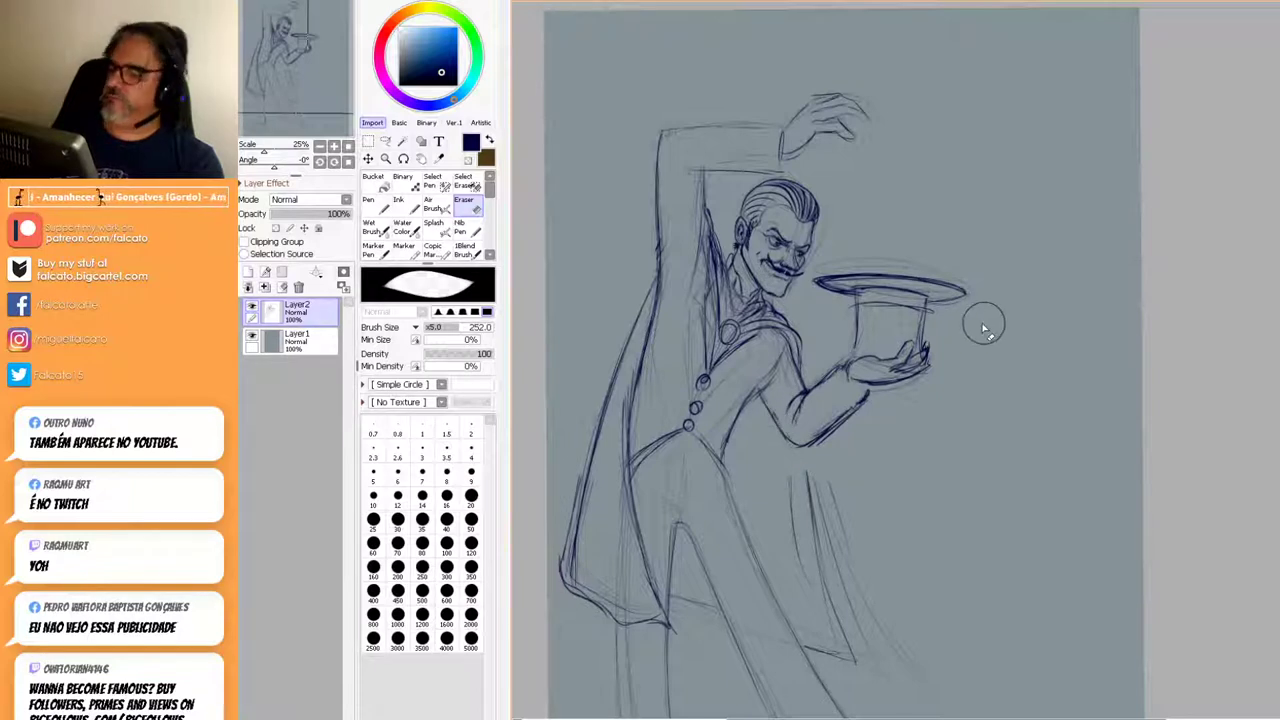
left_click(405, 210)
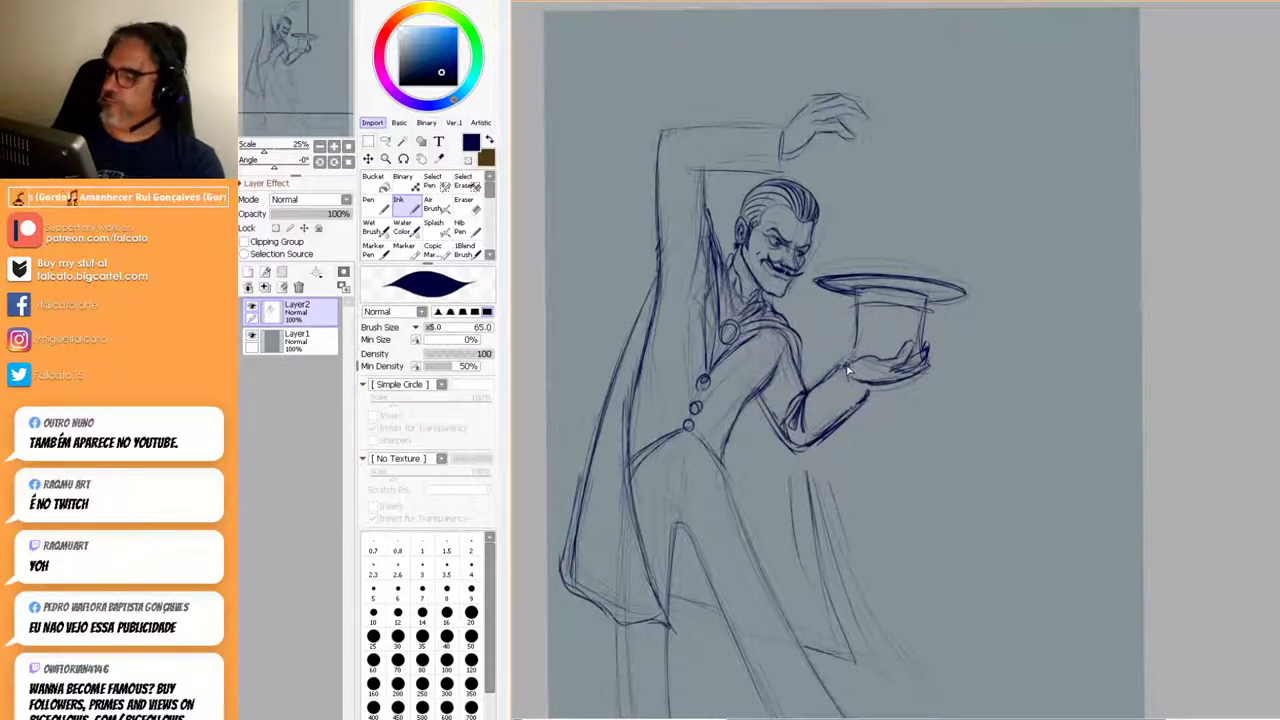
Draw the cuff around the hat arm's wrist and darken the side edges of the top hat in ink.
mouse_move(840, 372)
left_mouse_down()
mouse_move(864, 400)
mouse_move(852, 363)
mouse_move(844, 376)
mouse_move(862, 395)
mouse_move(848, 366)
left_mouse_up()
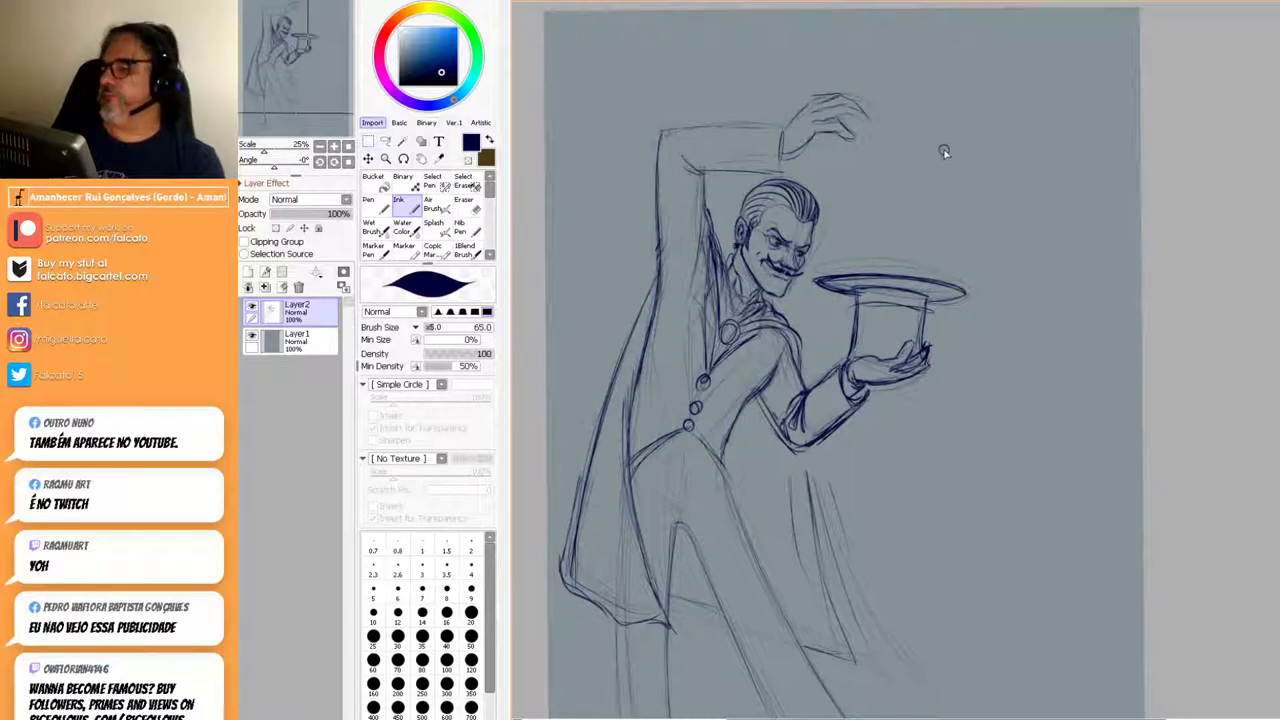
left_click_drag(917, 469, 899, 428)
Erase the coat's lower back and redraw it in ink with a billowing cape and a wide, rounded hem across the legs.
left_click(931, 382, "ctrl+alt")
left_click(931, 382, "ctrl+alt")
left_click(929, 385, "ctrl+alt")
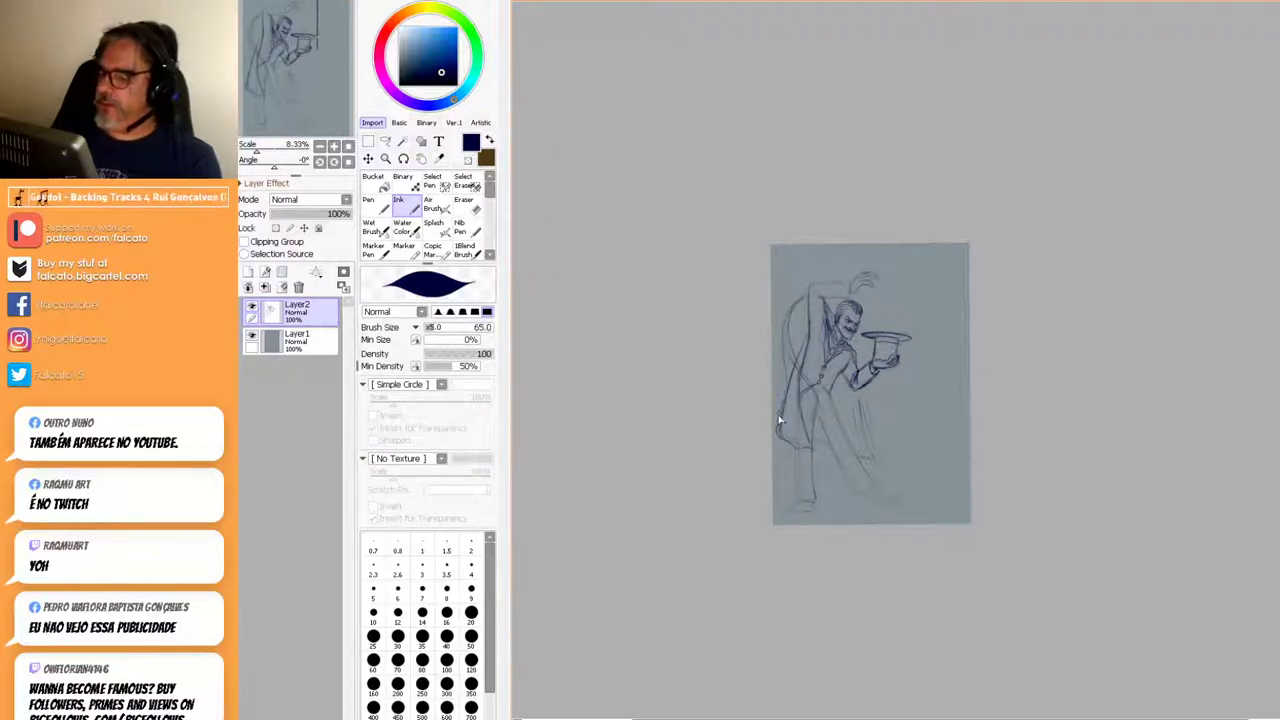
left_click(464, 205)
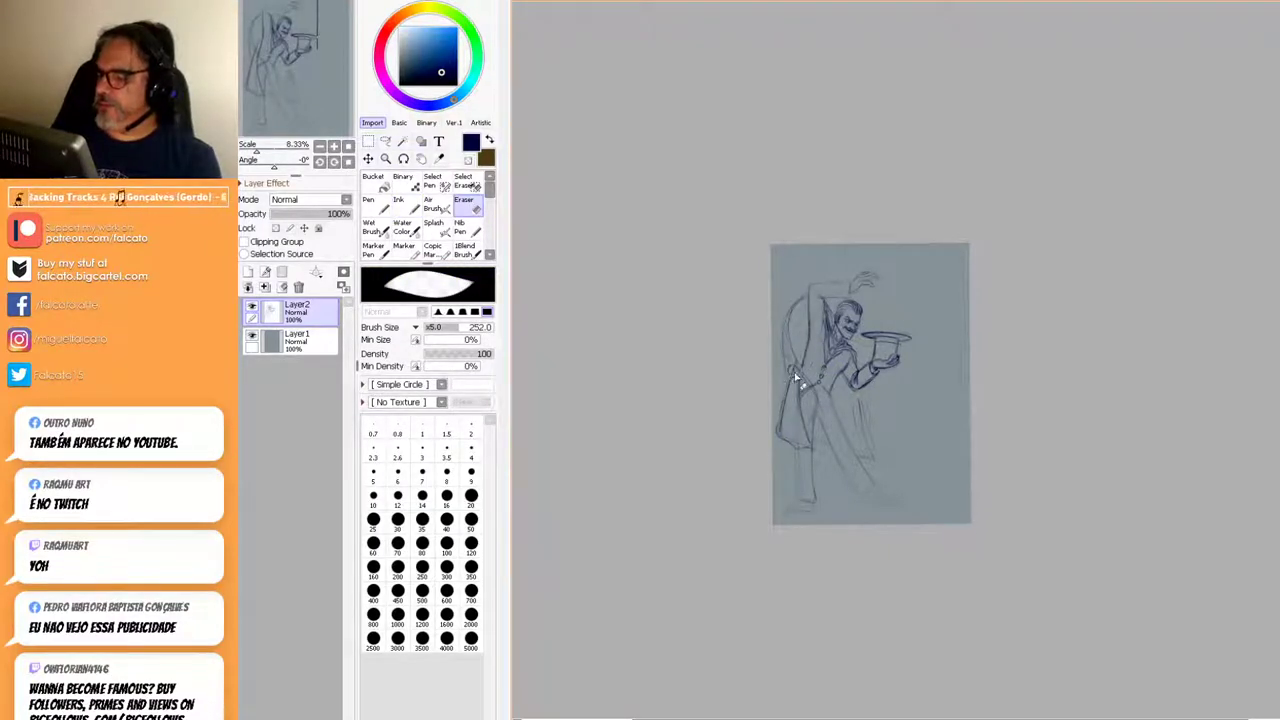
mouse_move(783, 410)
left_mouse_down()
mouse_move(808, 451)
mouse_move(798, 383)
mouse_move(788, 429)
left_mouse_up()
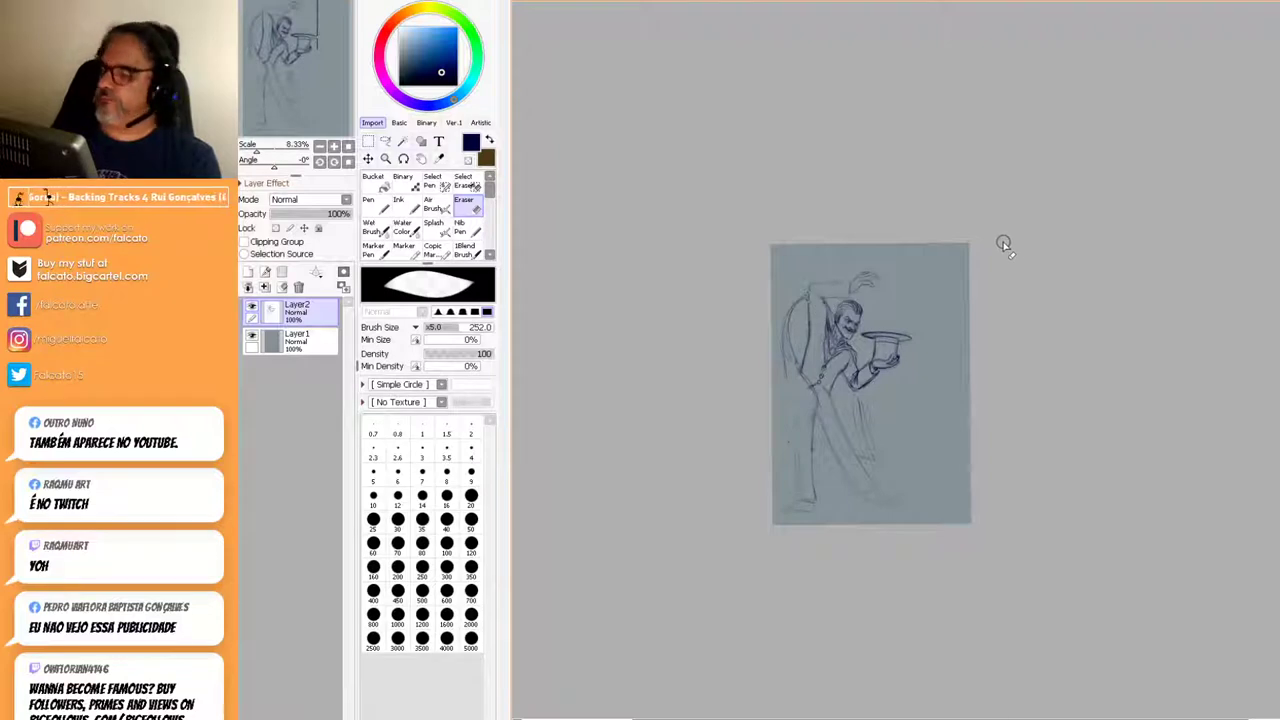
left_click(403, 206)
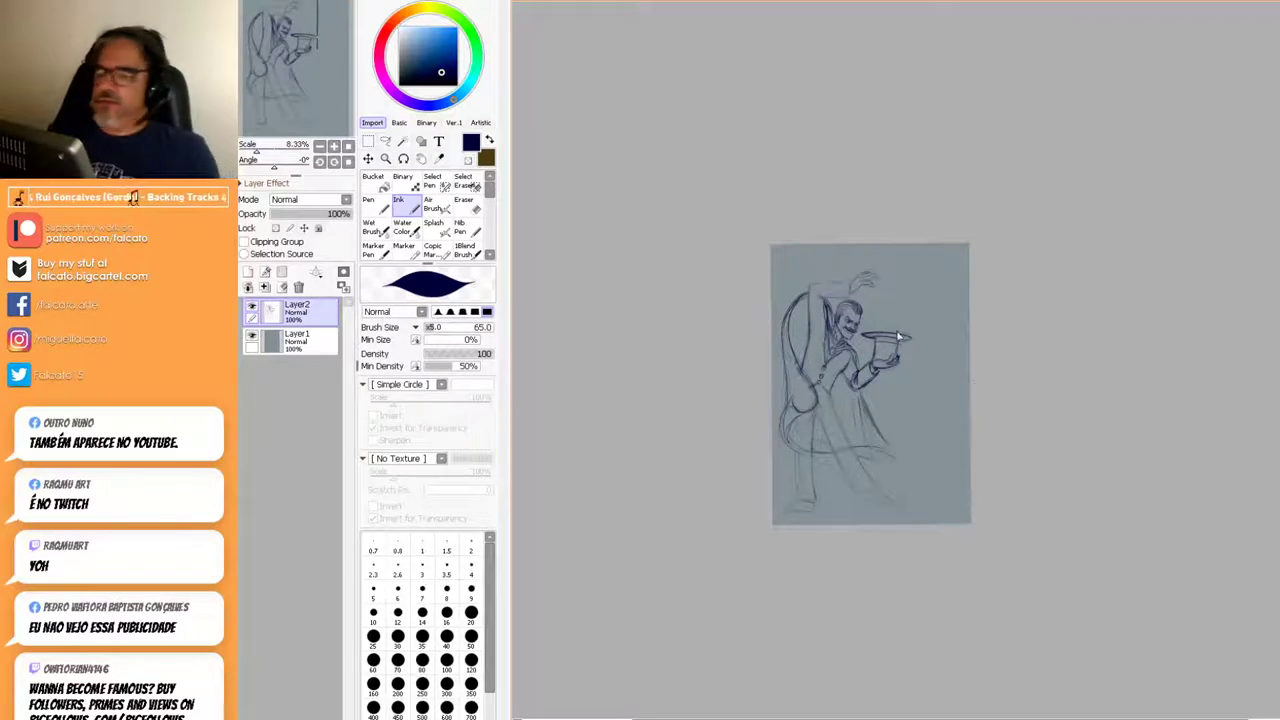
Add a new layer, hide the magician sketch, and rough in a new figure's chest, sides and vertical guide lines below.
left_click(249, 287)
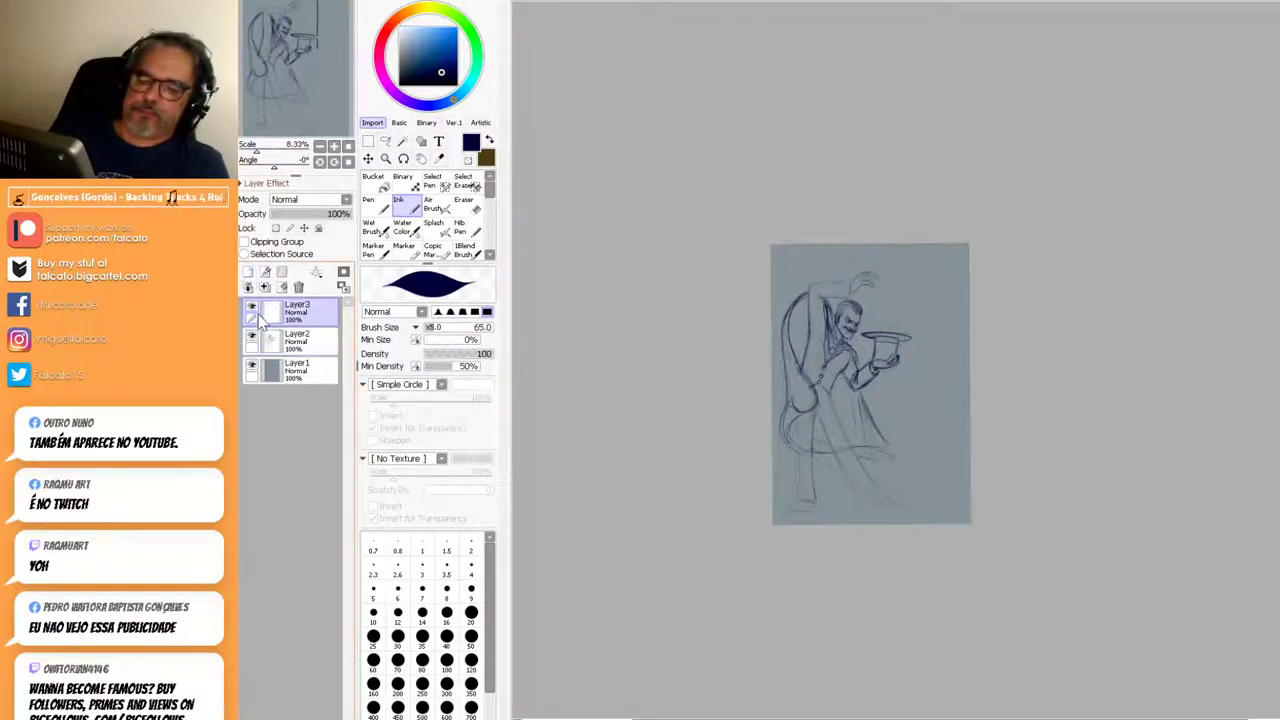
left_click(251, 335)
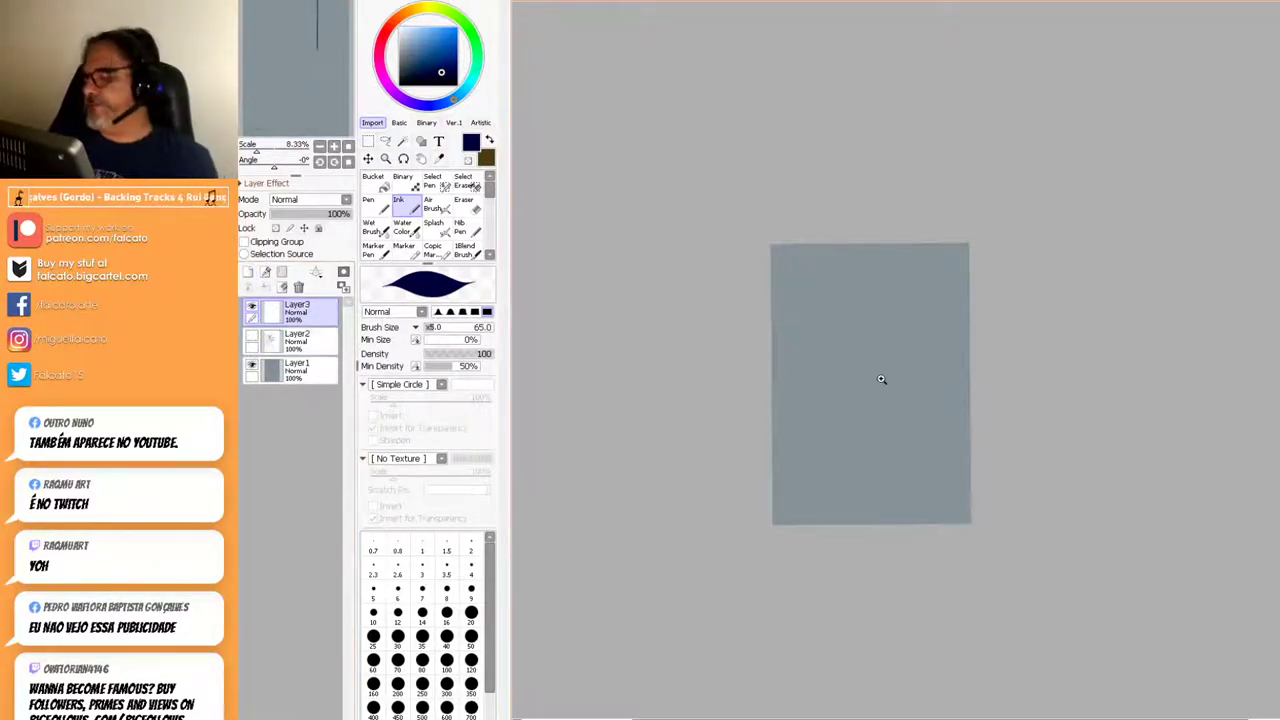
scroll(880, 380, "up", 1)
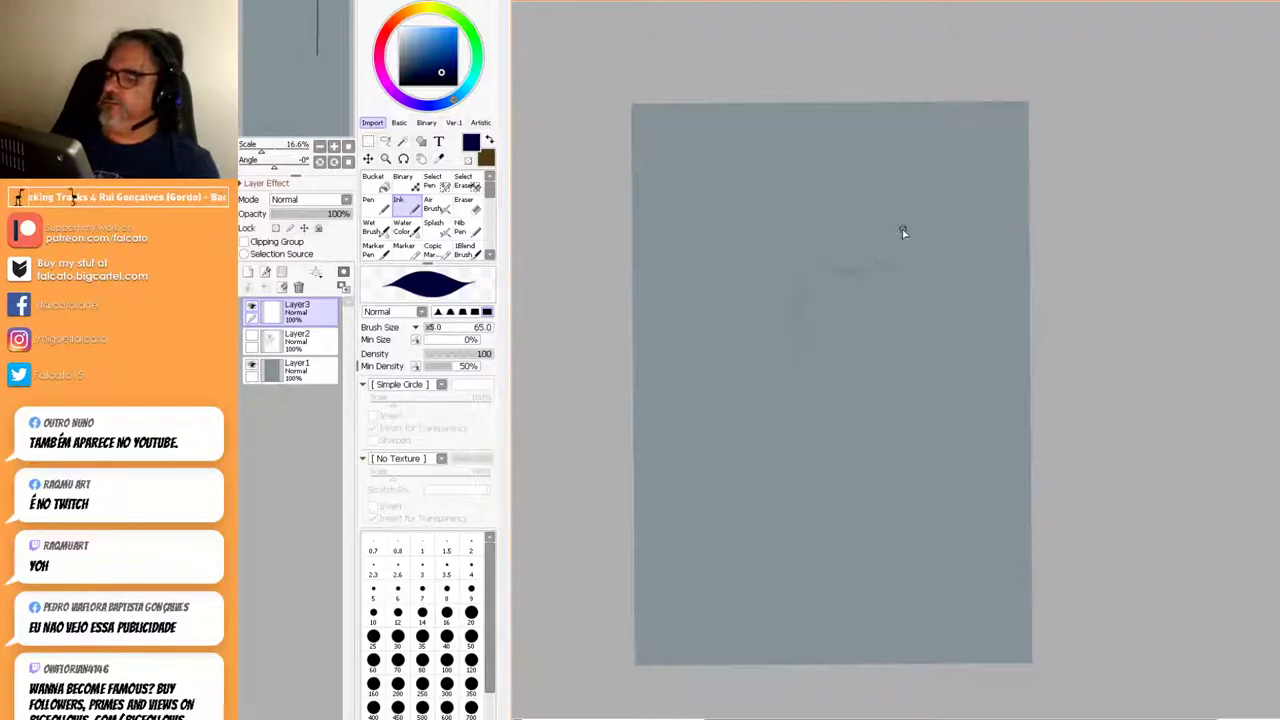
left_click_drag(908, 264, 897, 343)
left_click_drag(807, 318, 798, 408)
left_click_drag(909, 304, 874, 412)
left_click_drag(805, 279, 799, 405)
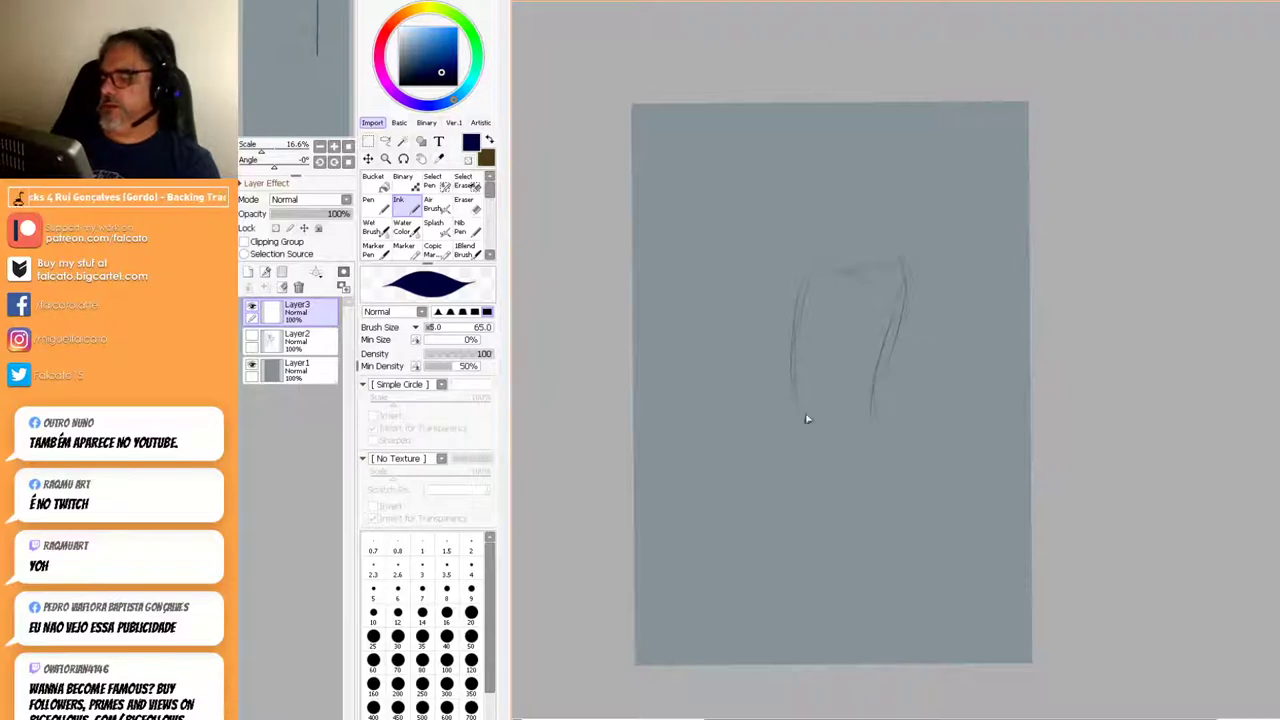
left_click_drag(887, 372, 875, 515)
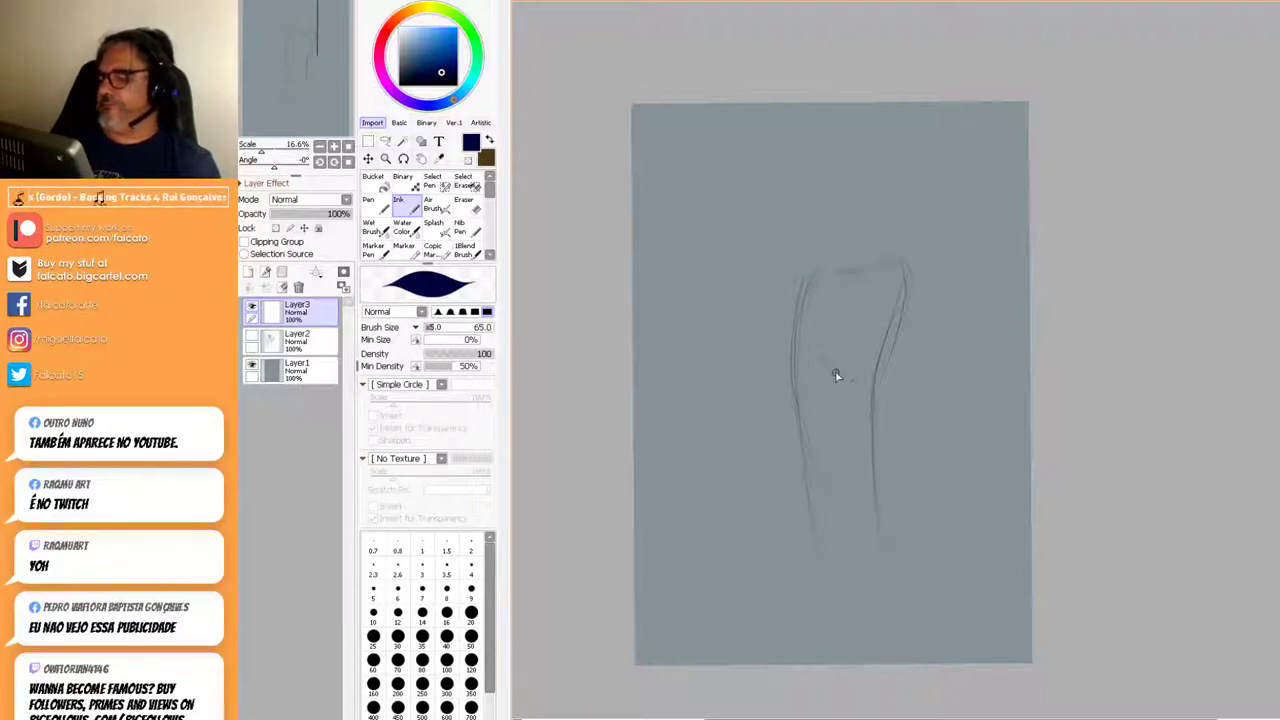
Sketch a rounded abdomen at the waist and the outer contours of two widely spread legs.
mouse_move(826, 358)
left_mouse_down()
mouse_move(886, 349)
mouse_move(872, 342)
left_mouse_up()
mouse_move(750, 496)
left_mouse_down()
mouse_move(810, 386)
mouse_move(886, 397)
mouse_move(831, 393)
mouse_move(706, 492)
left_mouse_up()
left_click_drag(774, 420, 699, 535)
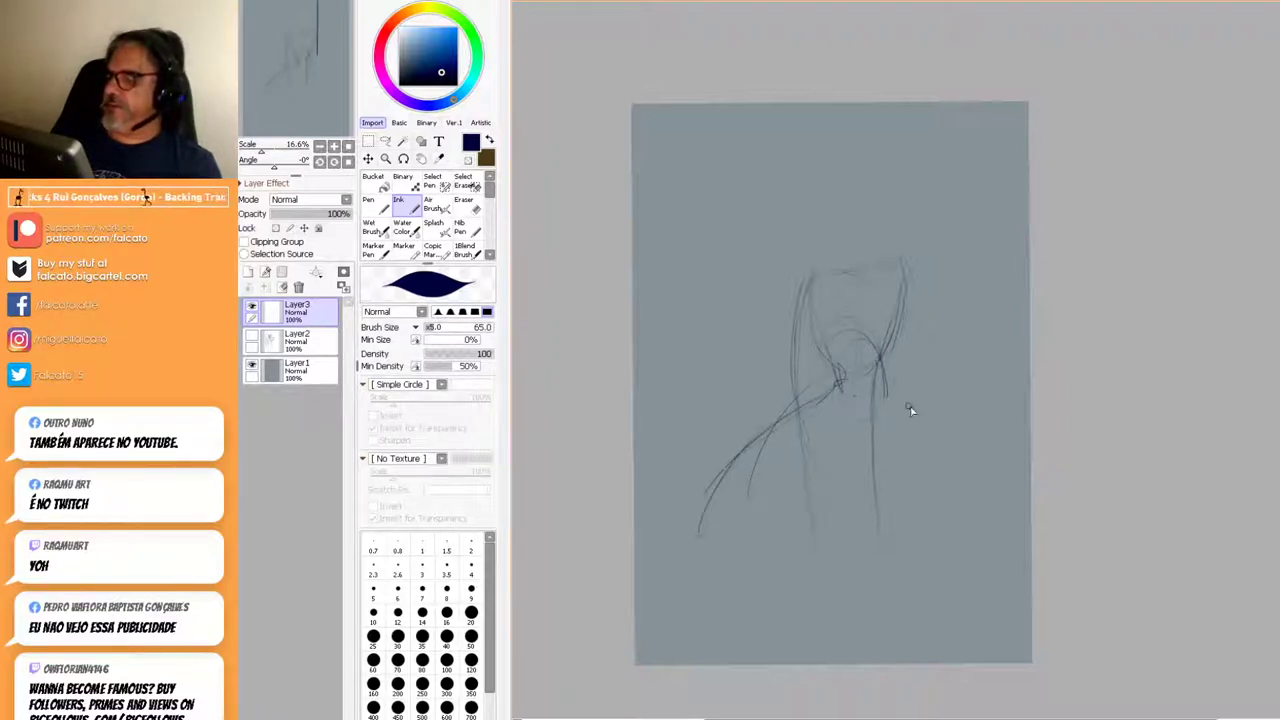
left_click_drag(880, 372, 948, 510)
left_click_drag(886, 394, 946, 552)
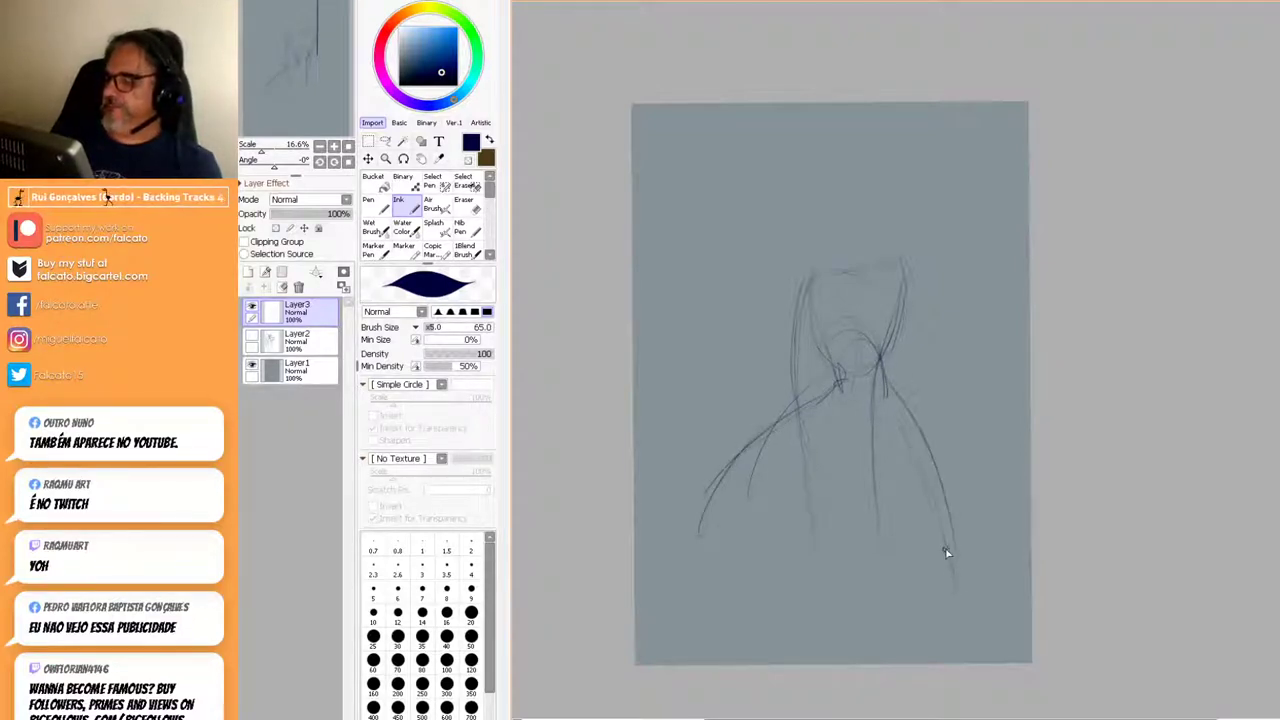
left_click_drag(838, 388, 697, 494)
left_click_drag(784, 420, 694, 532)
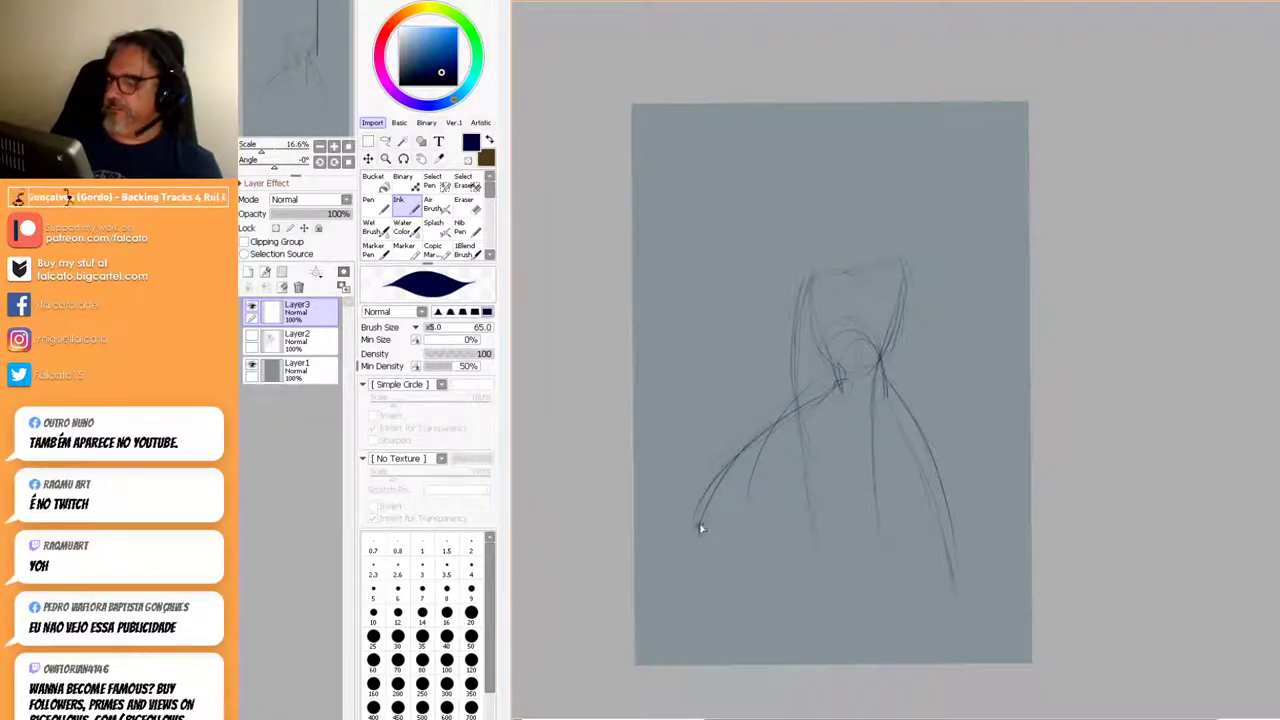
Sketch the inner leg contours and knees, and add light guide lines for the neck, shoulders and arms.
mouse_move(868, 430)
left_mouse_down()
mouse_move(957, 547)
mouse_move(923, 498)
mouse_move(960, 572)
left_mouse_up()
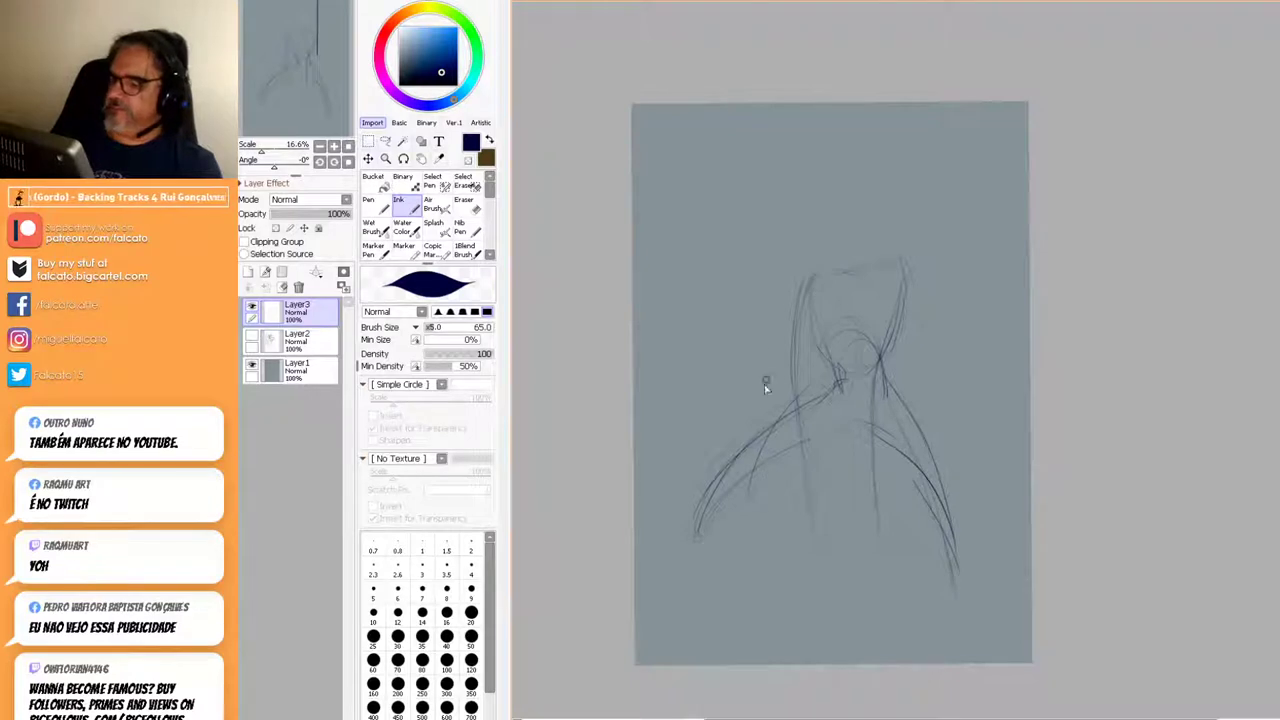
mouse_move(707, 508)
left_mouse_down()
mouse_move(686, 577)
mouse_move(769, 462)
mouse_move(806, 446)
left_mouse_up()
left_click_drag(931, 486, 943, 463)
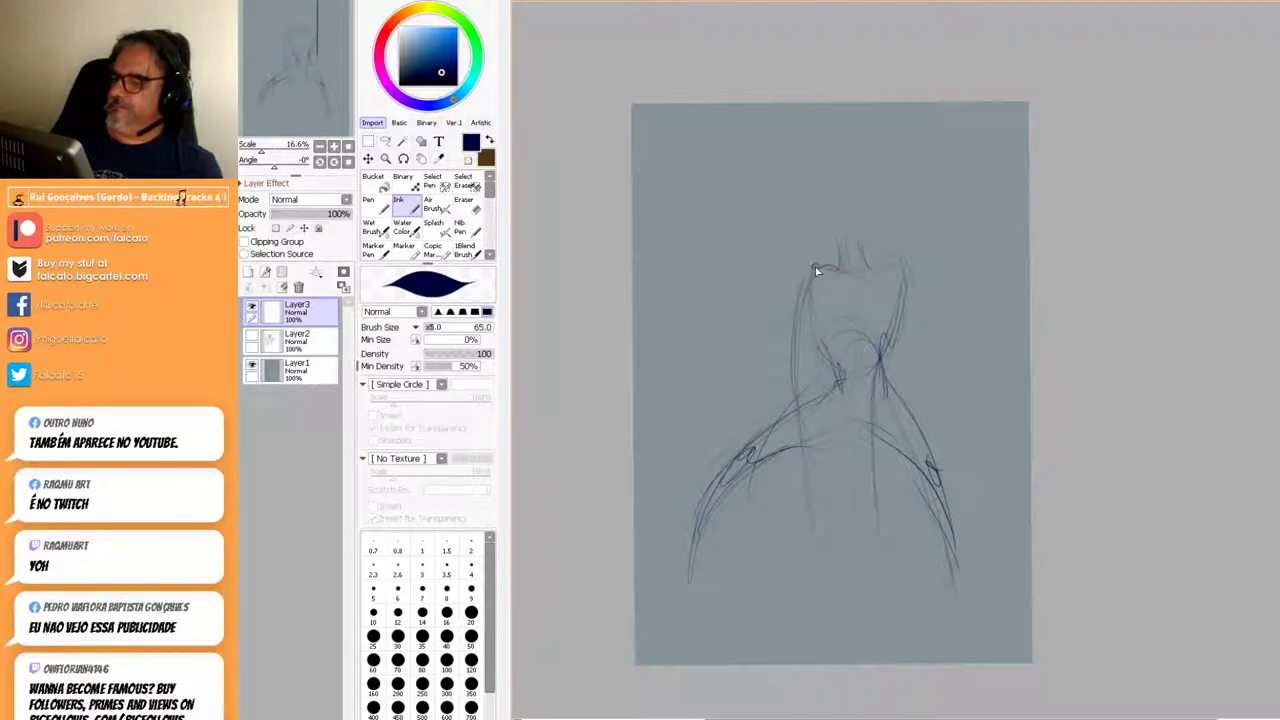
left_click_drag(748, 339, 812, 280)
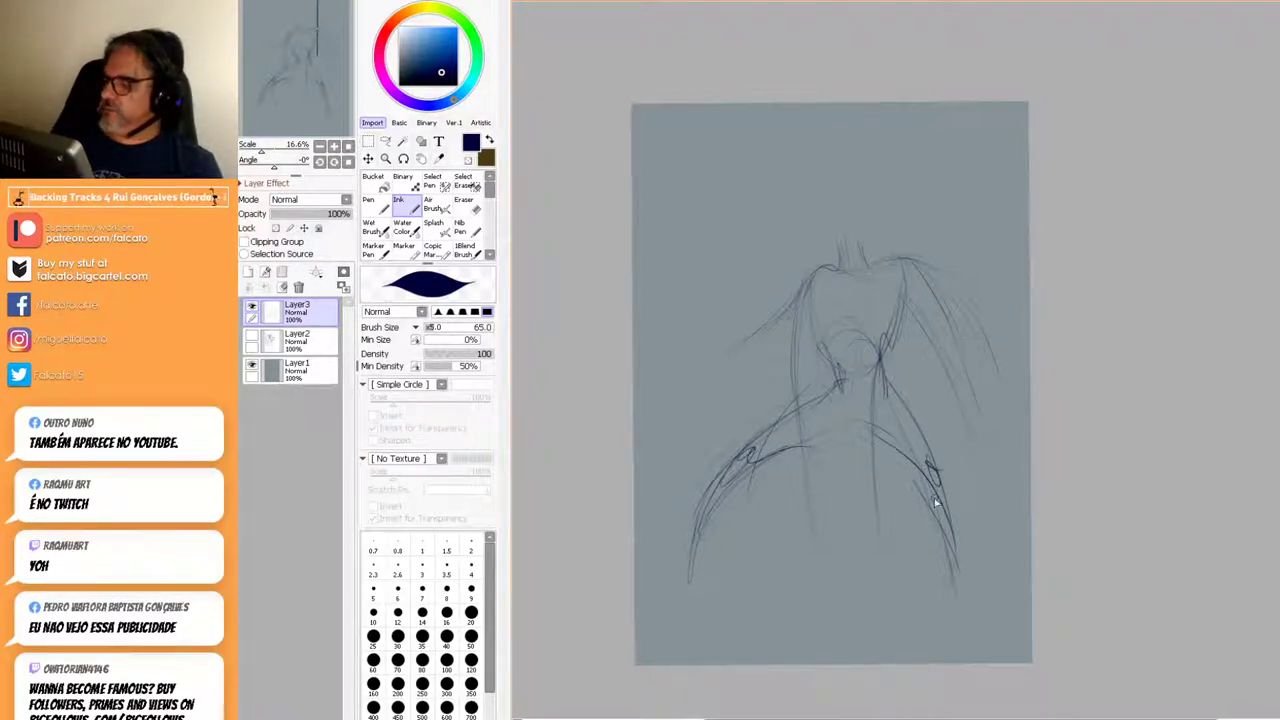
Shape both lower legs, add a foot to the viewer's-right leg, and join the inner thighs with an arc.
left_click_drag(932, 490, 948, 588)
mouse_move(942, 500)
left_mouse_down()
mouse_move(959, 576)
mouse_move(943, 561)
mouse_move(944, 605)
mouse_move(947, 573)
mouse_move(936, 590)
mouse_move(967, 623)
mouse_move(959, 581)
mouse_move(974, 612)
mouse_move(963, 622)
mouse_move(968, 595)
mouse_move(952, 581)
mouse_move(944, 608)
mouse_move(939, 597)
mouse_move(983, 628)
left_mouse_up()
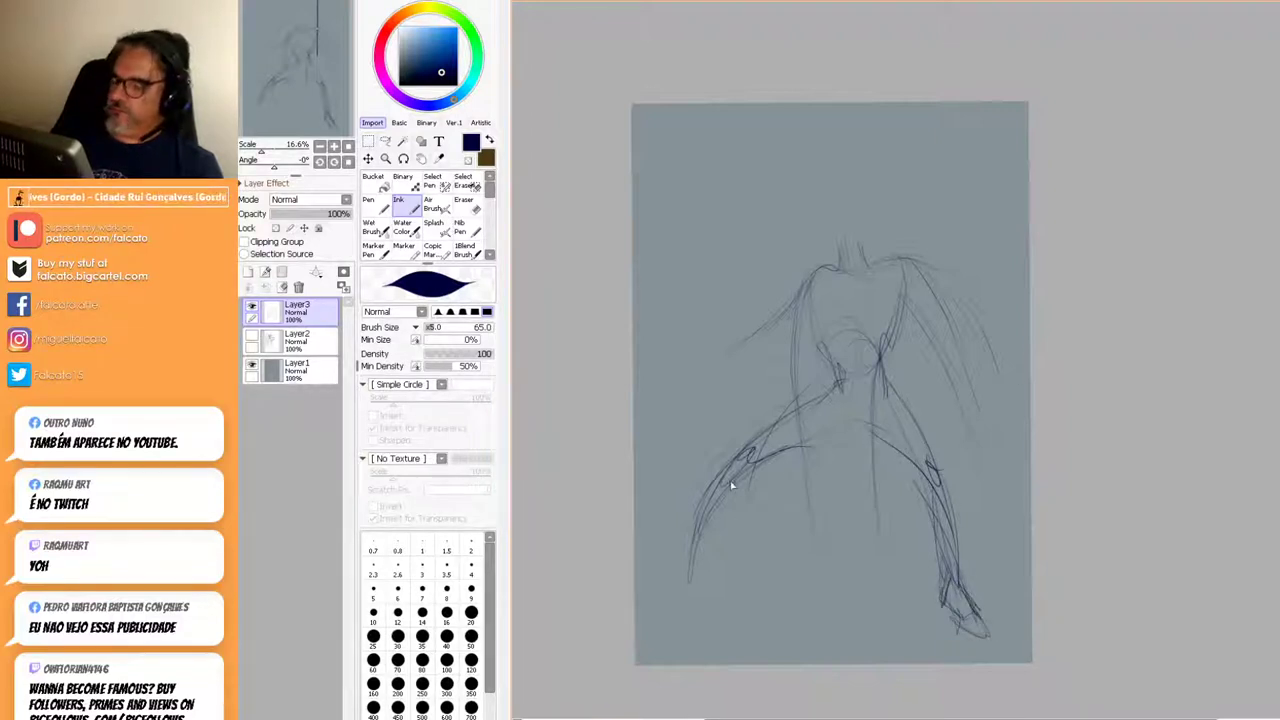
mouse_move(735, 470)
left_mouse_down()
mouse_move(694, 543)
mouse_move(742, 477)
mouse_move(688, 582)
left_mouse_up()
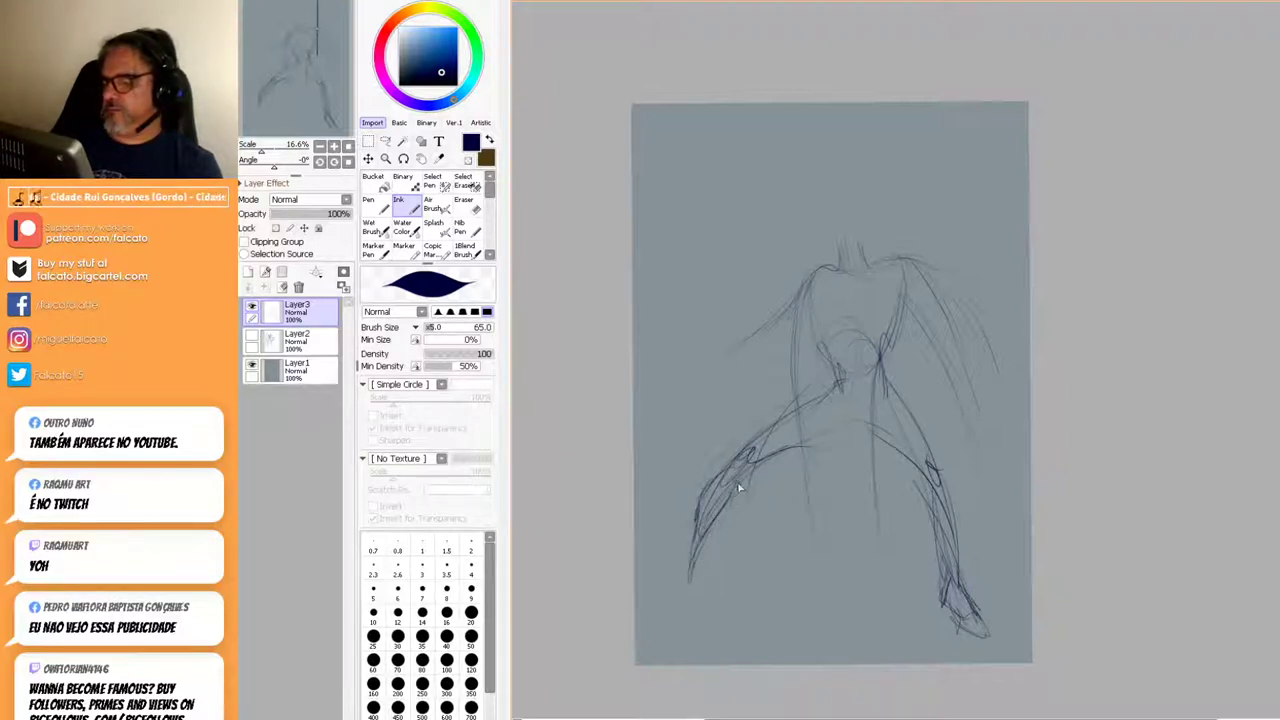
left_click_drag(806, 444, 860, 429)
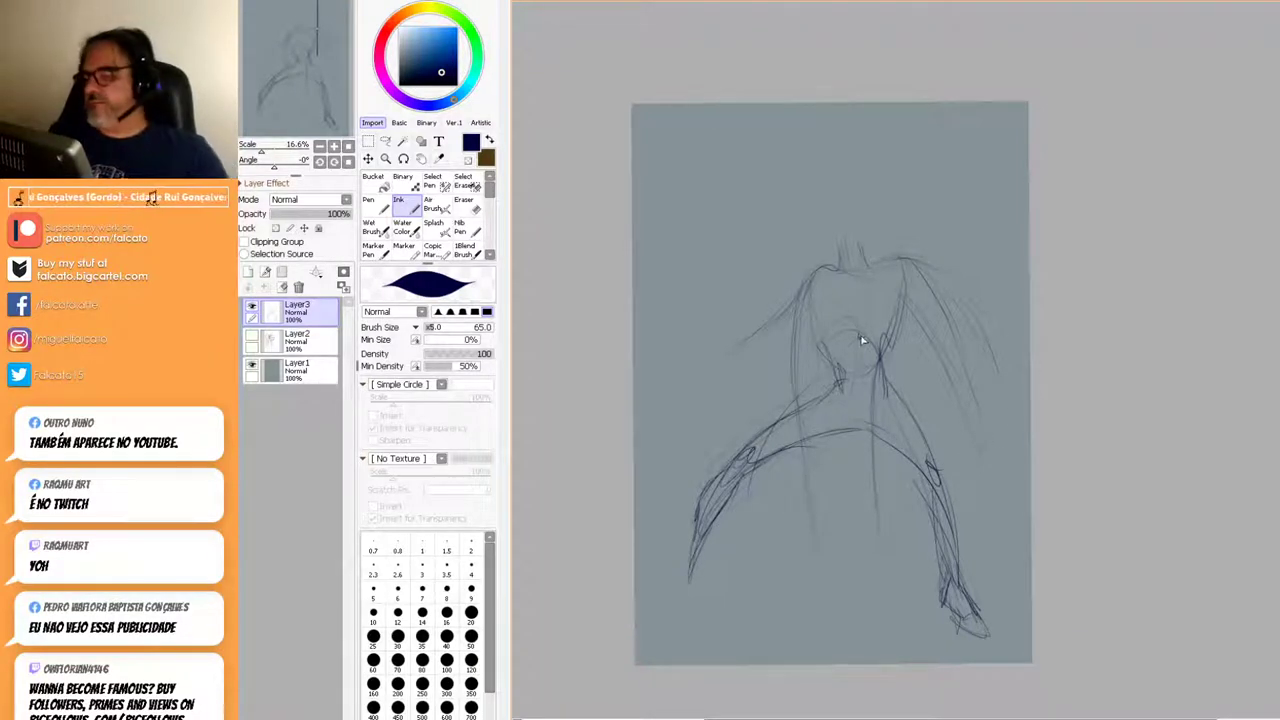
Strengthen the torso's tapered sides and sketch the viewer's-left shoulder and upper arm, plus the foot on that side.
left_click_drag(840, 375, 813, 318)
left_click_drag(898, 332, 886, 392)
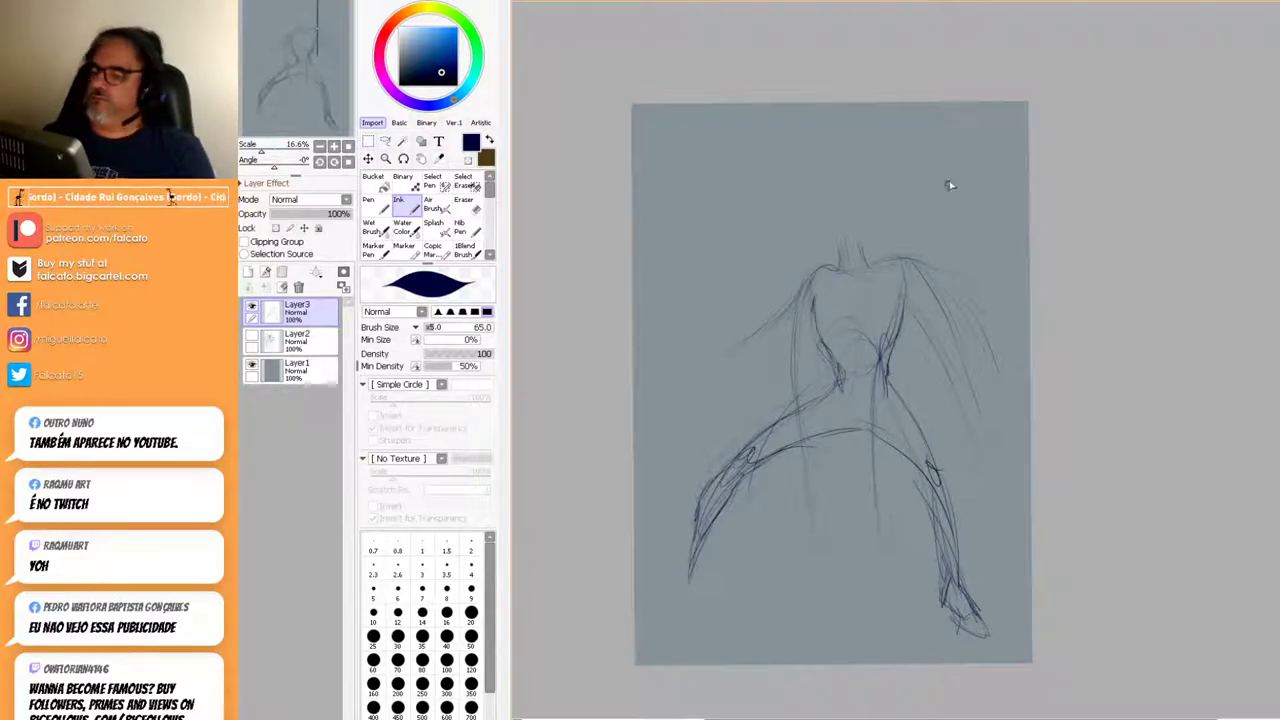
mouse_move(810, 298)
left_mouse_down()
mouse_move(835, 275)
mouse_move(758, 330)
mouse_move(816, 317)
mouse_move(773, 342)
left_mouse_up()
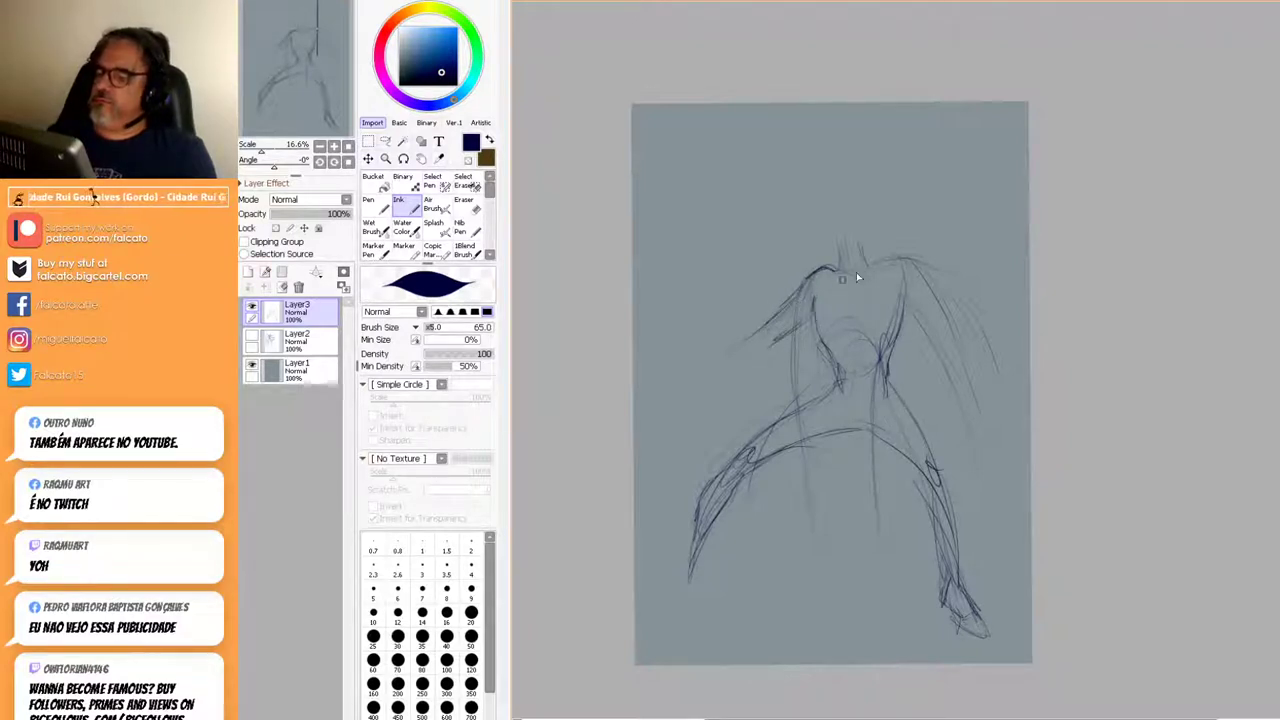
left_click_drag(817, 297, 776, 338)
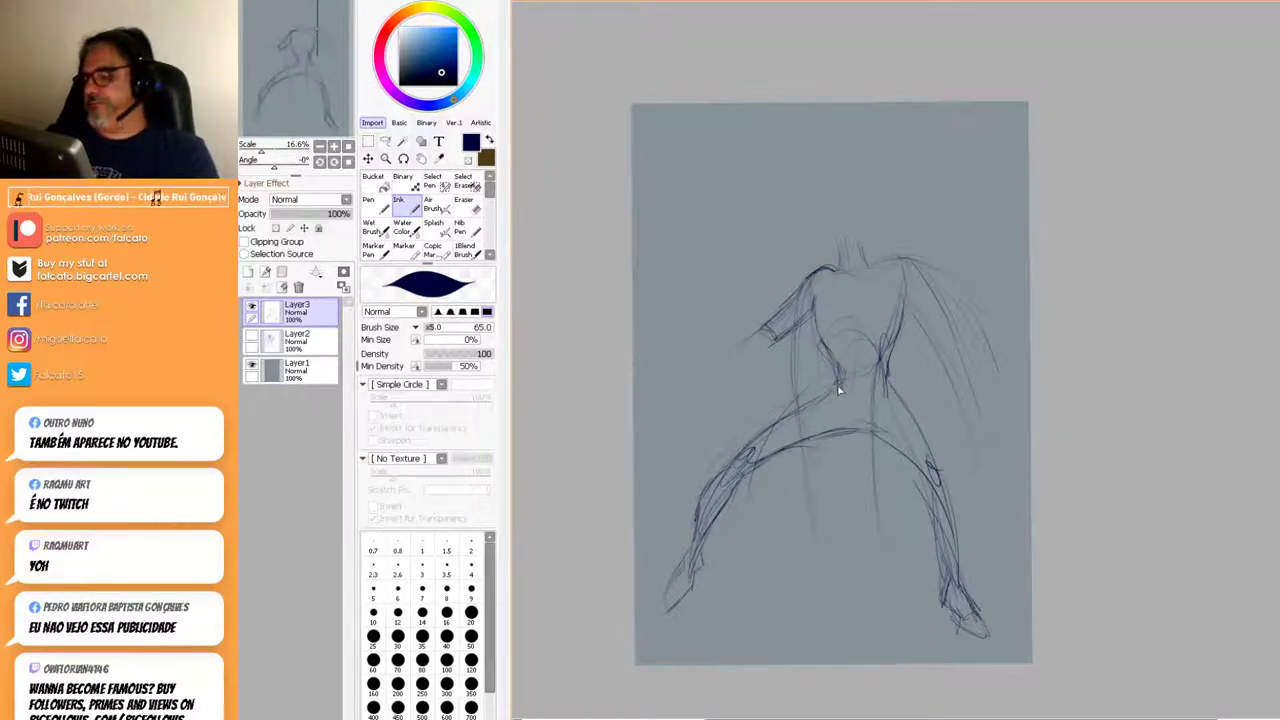
Draw the waistline and V-shaped pelvis, and firm up the contours of both thighs down to the knees.
mouse_move(896, 386)
left_mouse_down()
mouse_move(864, 430)
mouse_move(860, 395)
mouse_move(878, 381)
mouse_move(829, 379)
left_mouse_up()
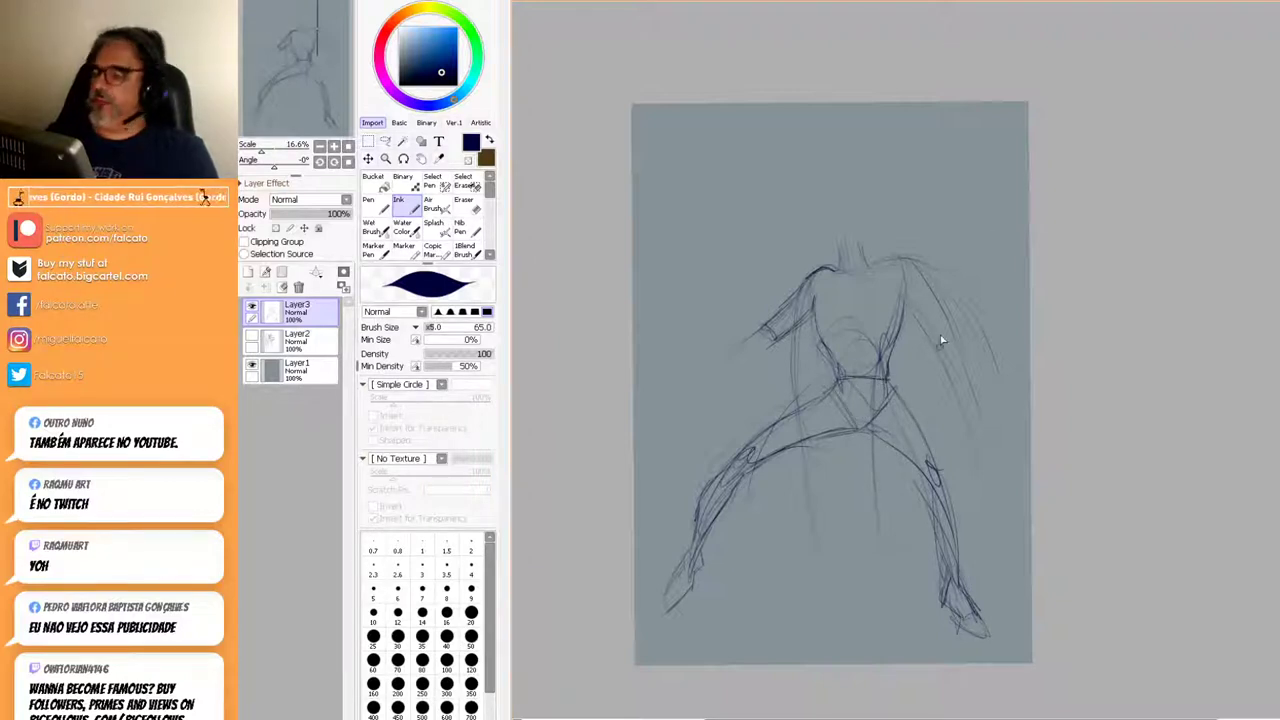
left_click_drag(833, 393, 760, 433)
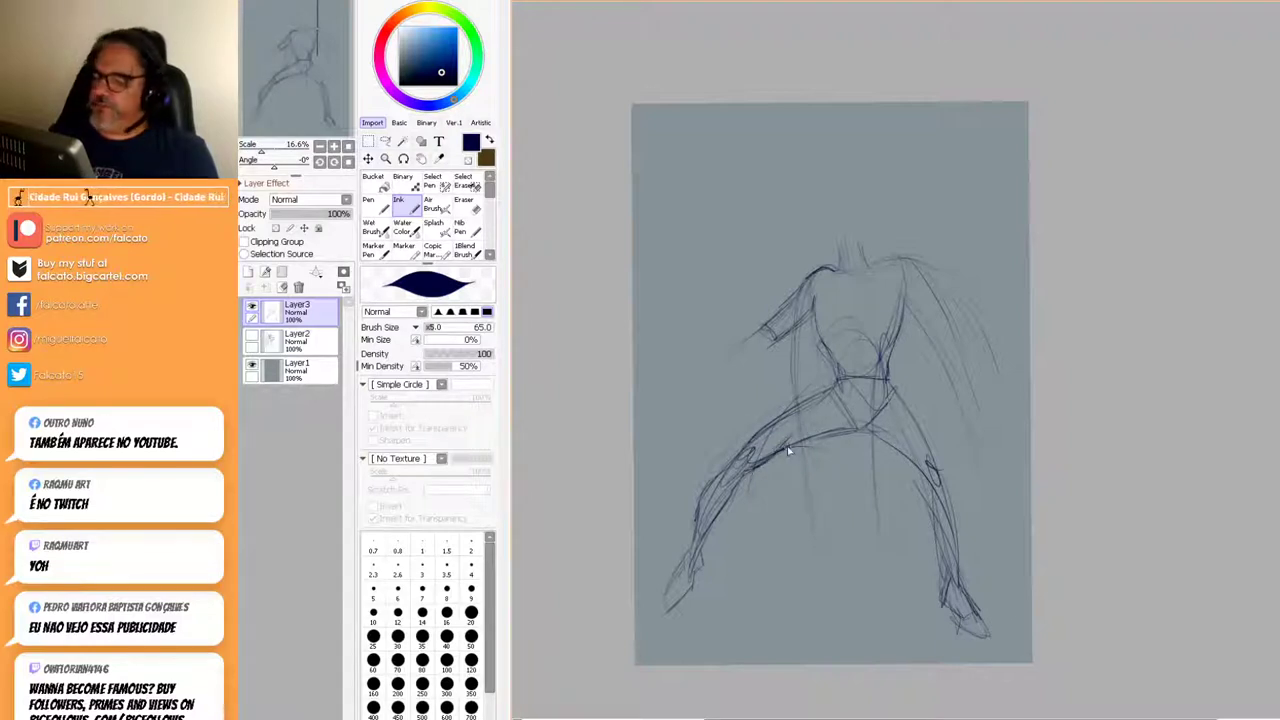
mouse_move(895, 386)
left_mouse_down()
mouse_move(944, 465)
mouse_move(940, 482)
mouse_move(874, 428)
mouse_move(929, 486)
left_mouse_up()
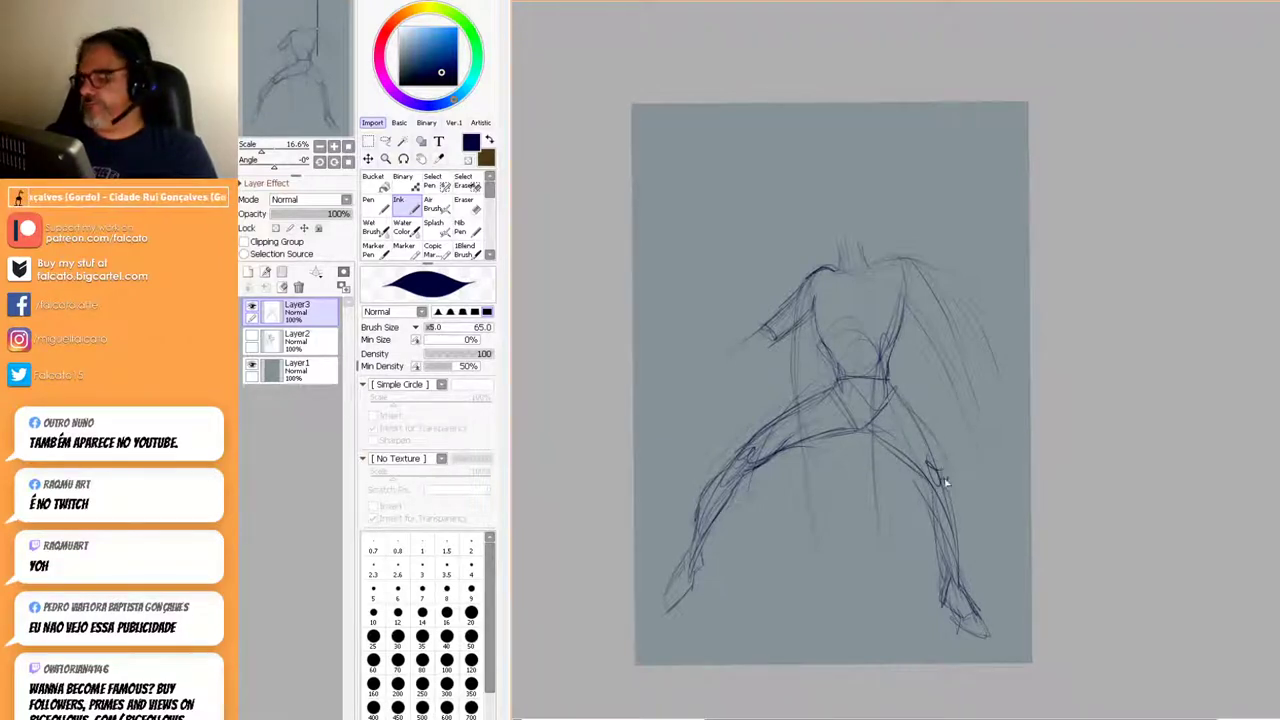
left_click_drag(914, 422, 949, 486)
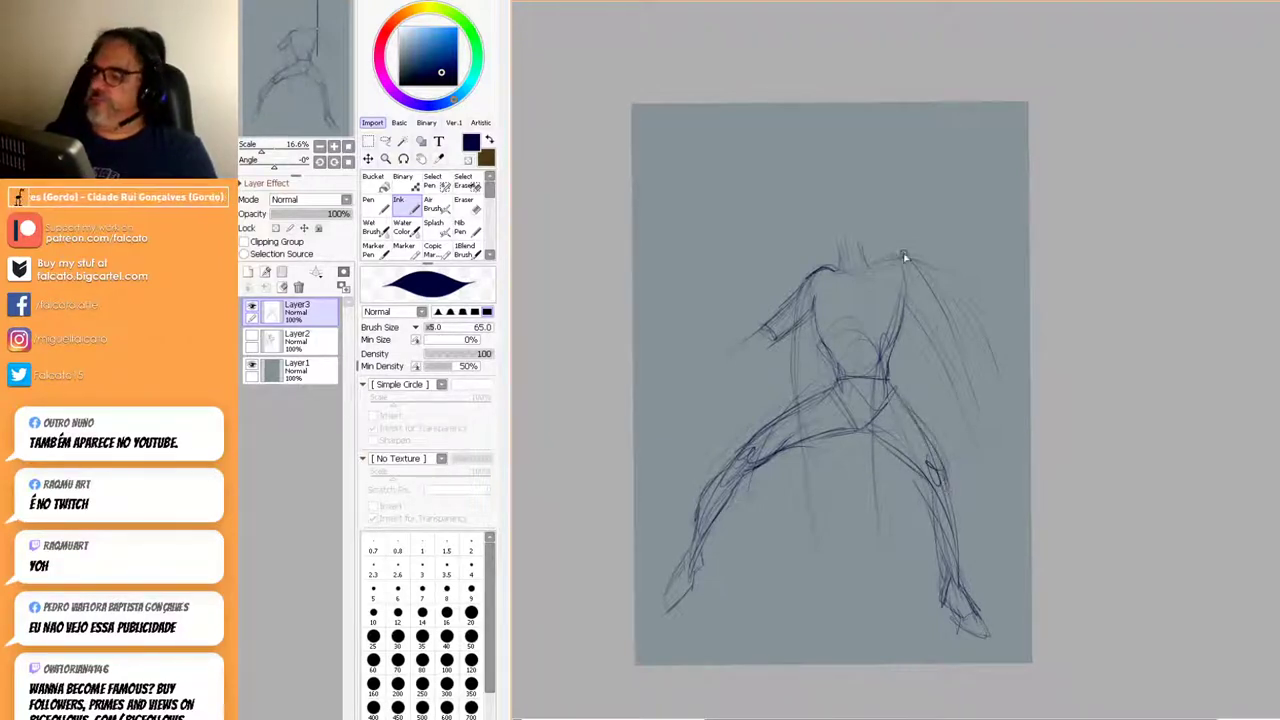
Build up the calf, shin and foot of the viewer's-right leg with darker ink contours.
left_click_drag(919, 500, 939, 555)
left_click_drag(946, 490, 956, 563)
mouse_move(943, 491)
left_mouse_down()
mouse_move(956, 545)
mouse_move(931, 488)
mouse_move(940, 595)
mouse_move(985, 634)
left_mouse_up()
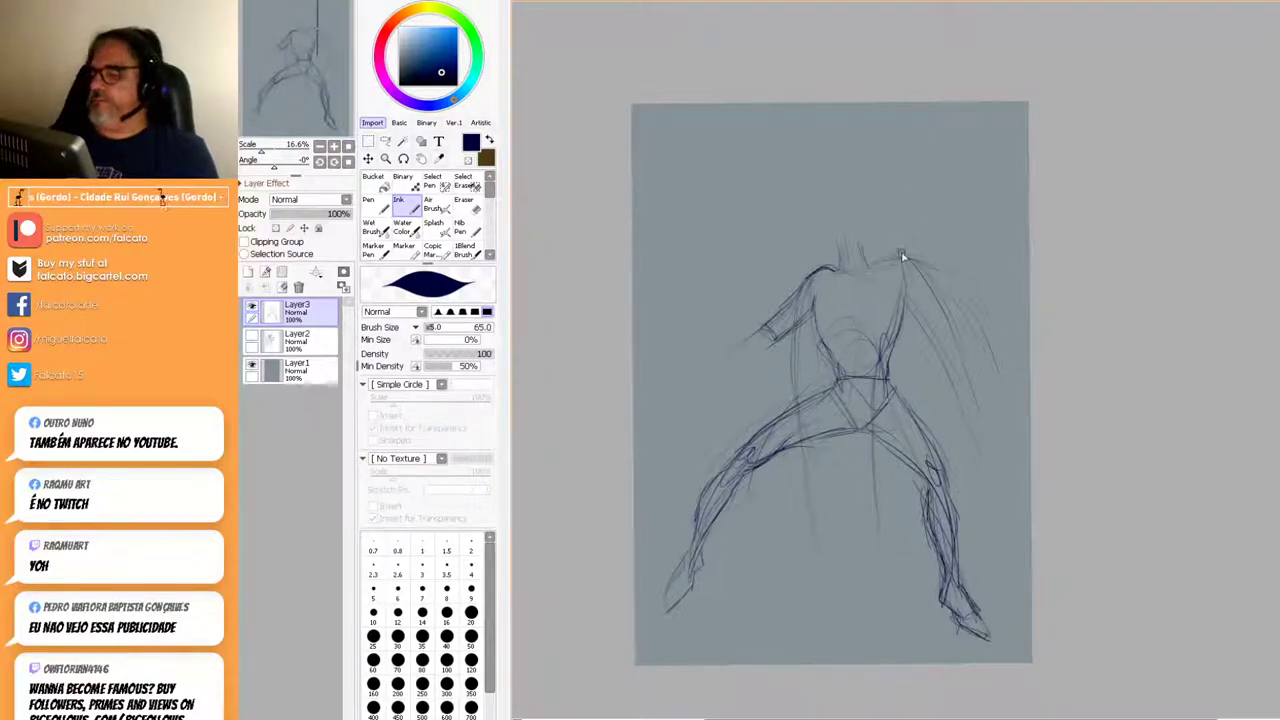
Add the chest's centre and rib lines, and sketch both arms with shoulders and forearms spread away from the body.
mouse_move(803, 290)
left_mouse_down()
mouse_move(773, 326)
mouse_move(810, 293)
mouse_move(814, 316)
mouse_move(762, 358)
left_mouse_up()
mouse_move(846, 275)
left_mouse_down()
mouse_move(853, 342)
mouse_move(850, 276)
mouse_move(862, 362)
mouse_move(843, 279)
mouse_move(817, 325)
mouse_move(871, 309)
left_mouse_up()
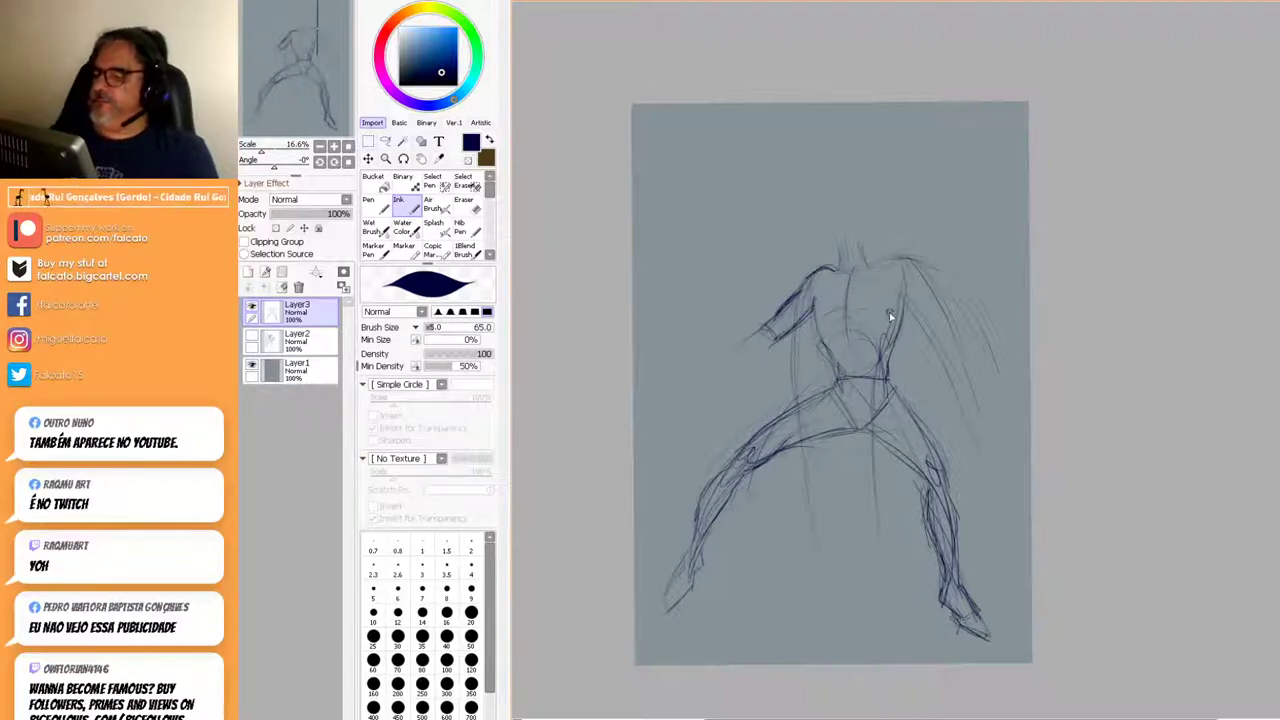
mouse_move(890, 262)
left_mouse_down()
mouse_move(843, 284)
mouse_move(871, 251)
left_mouse_up()
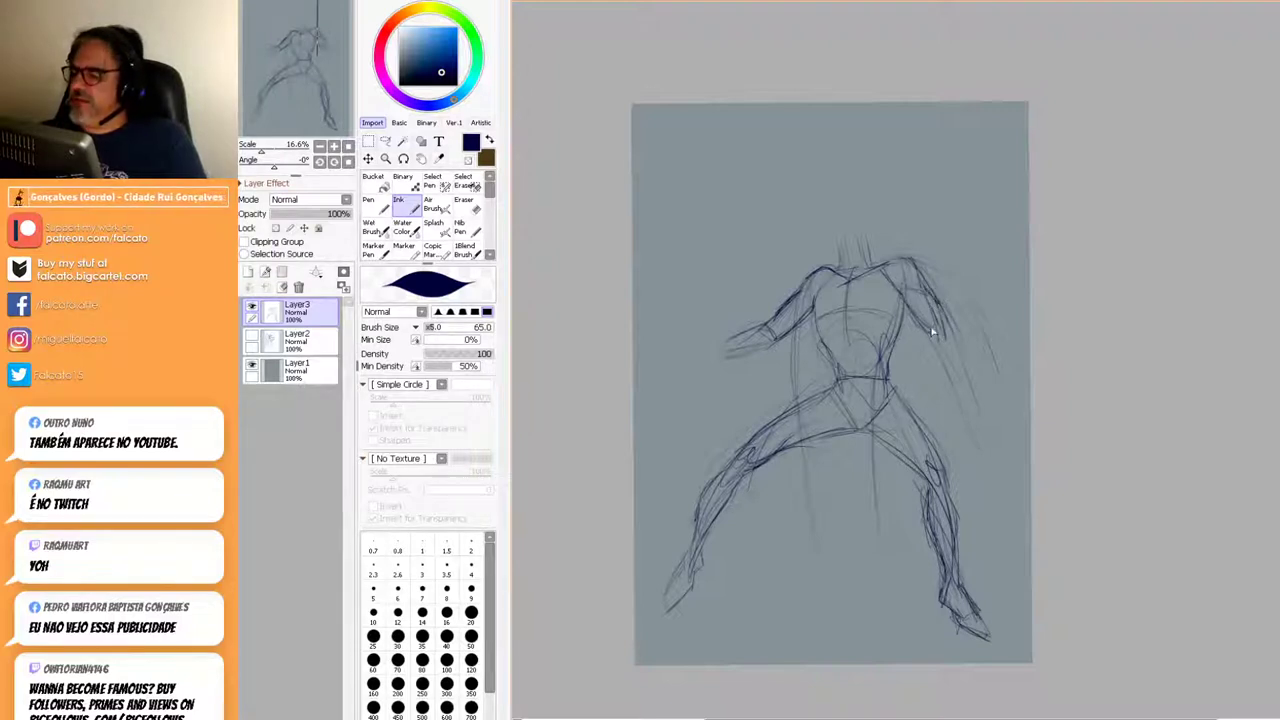
left_click_drag(938, 358, 966, 403)
left_click_drag(942, 324, 971, 414)
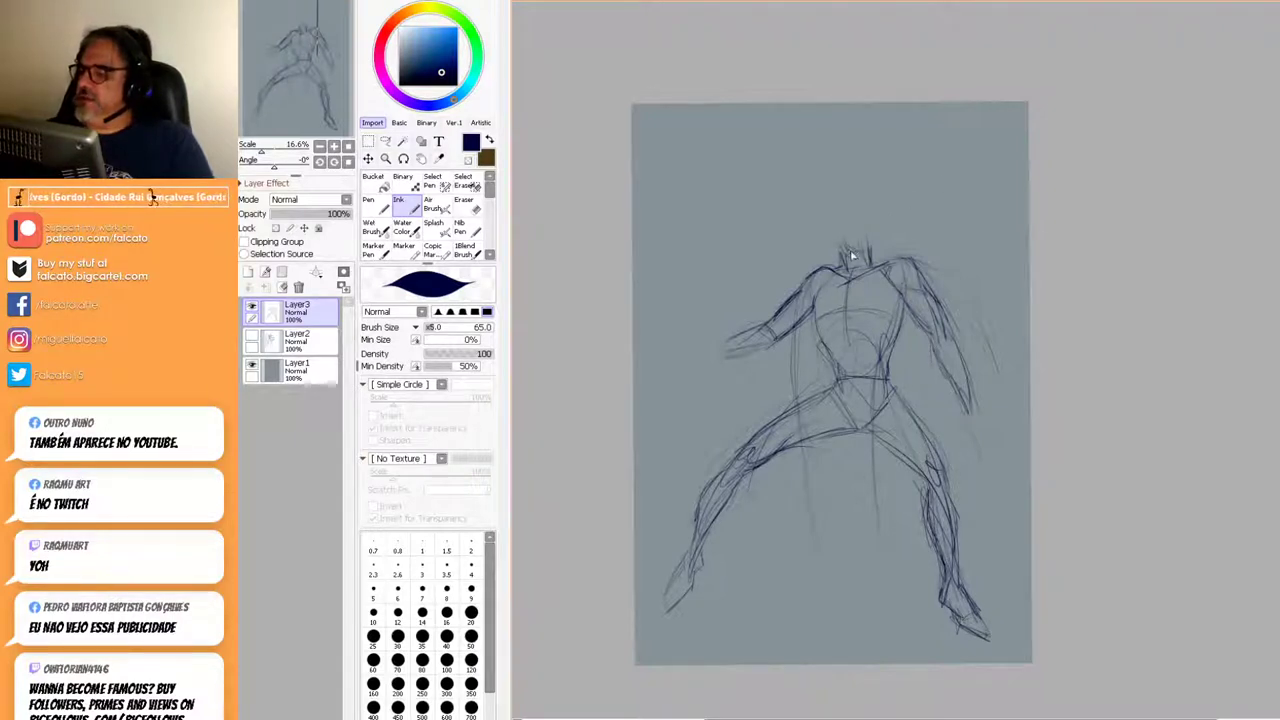
Sketch the head with its facial features, and add open, splayed hands to both arms.
left_click_drag(882, 234, 866, 199)
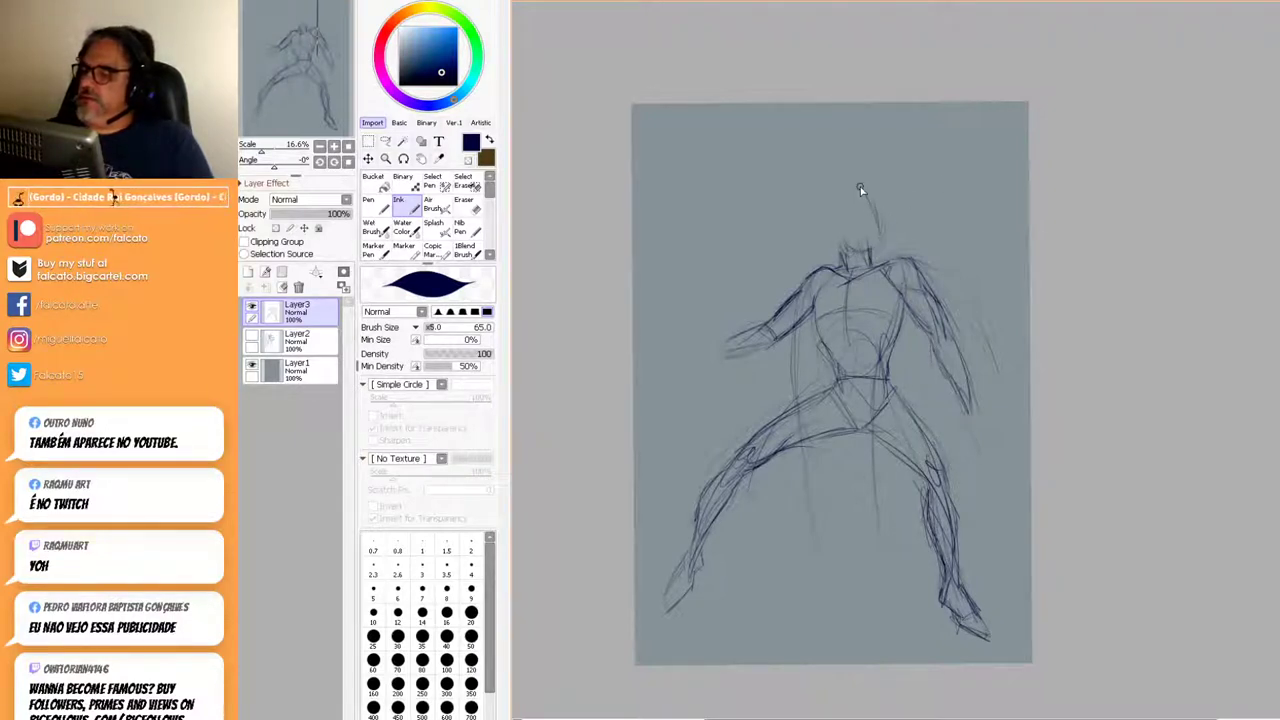
left_click_drag(840, 248, 860, 188)
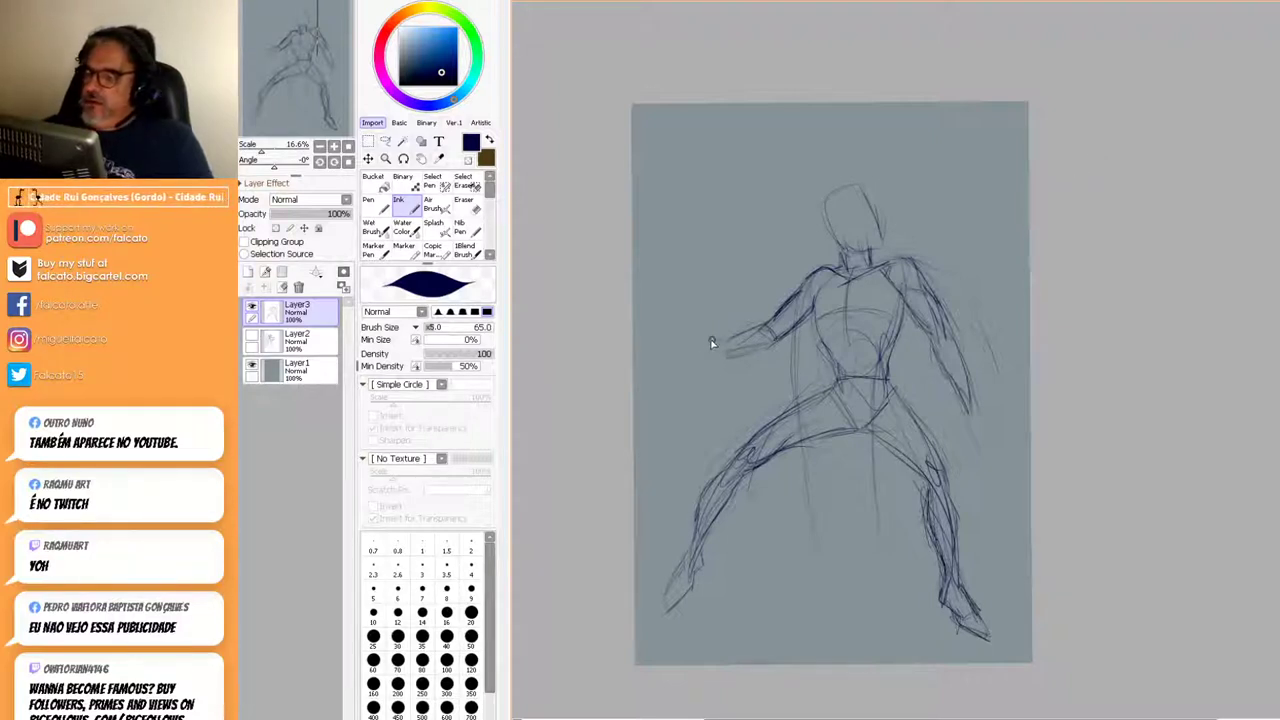
mouse_move(711, 338)
left_mouse_down()
mouse_move(696, 370)
mouse_move(710, 357)
mouse_move(665, 333)
mouse_move(713, 342)
mouse_move(679, 343)
left_mouse_up()
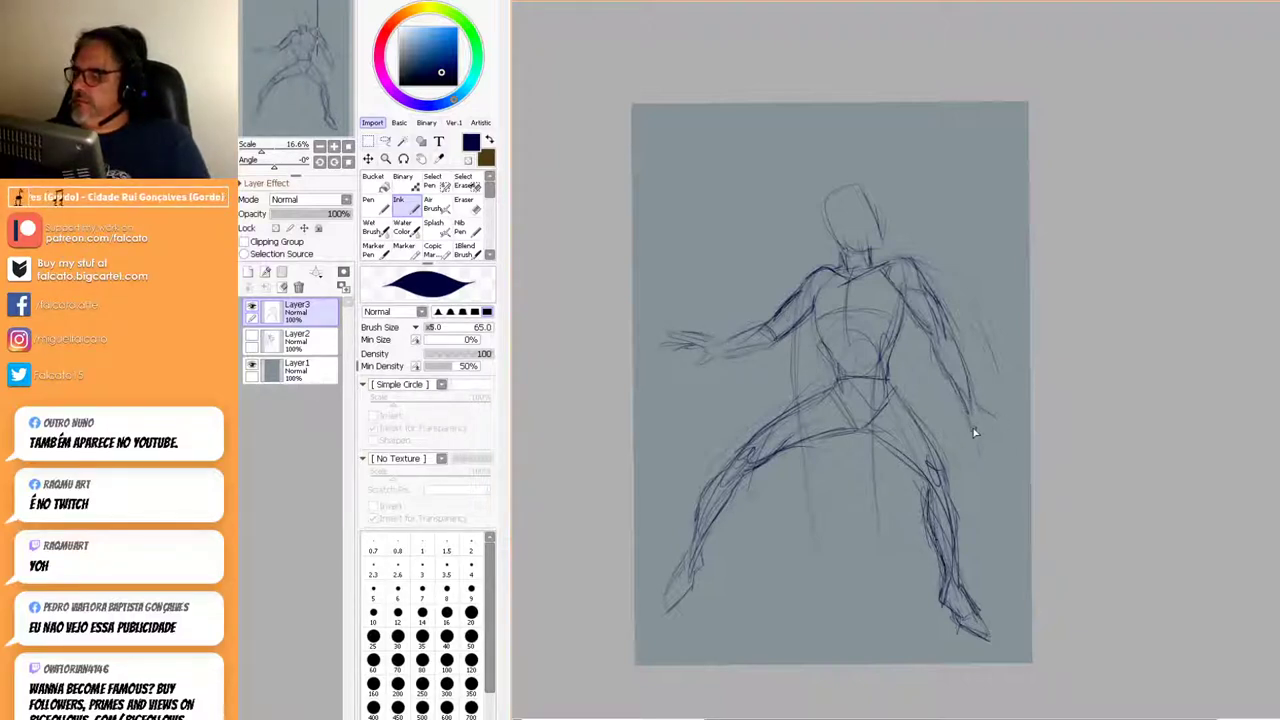
mouse_move(976, 424)
left_mouse_down()
mouse_move(972, 448)
mouse_move(1019, 452)
left_mouse_up()
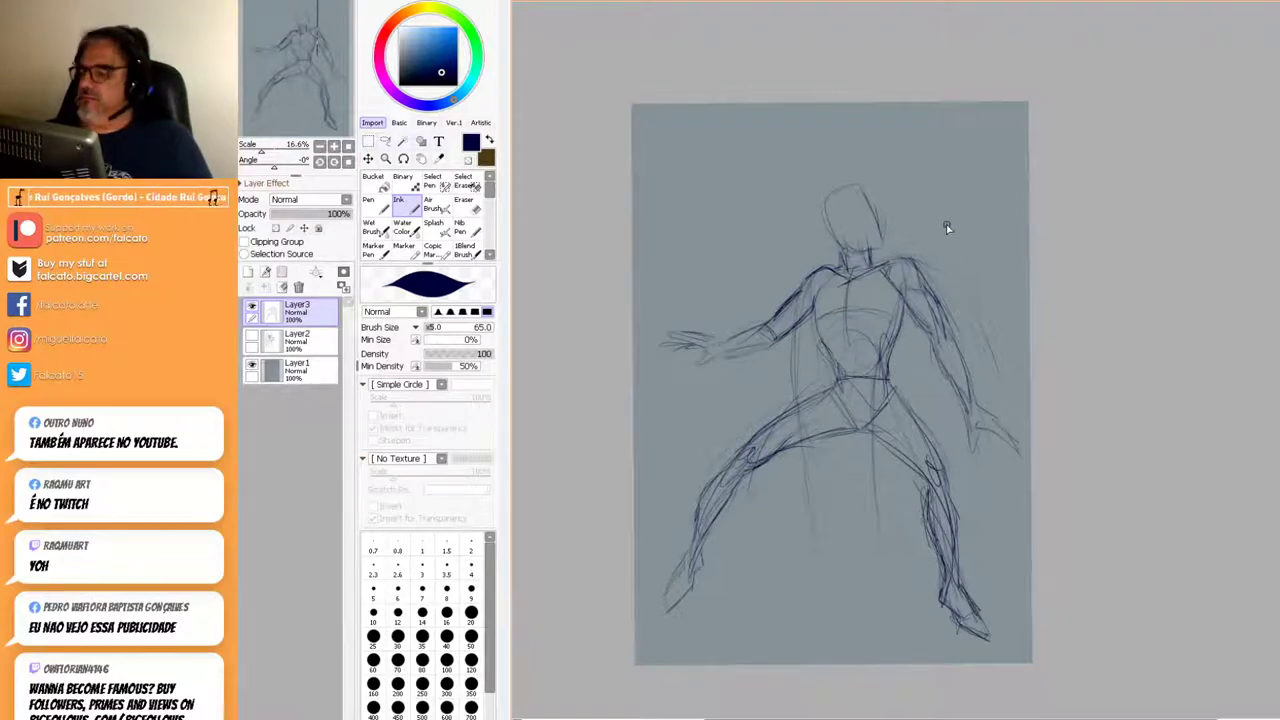
mouse_move(836, 226)
left_mouse_down()
mouse_move(880, 217)
mouse_move(868, 197)
mouse_move(881, 241)
mouse_move(834, 228)
mouse_move(843, 244)
mouse_move(864, 221)
mouse_move(845, 228)
mouse_move(878, 235)
mouse_move(847, 227)
mouse_move(874, 213)
mouse_move(869, 244)
left_mouse_up()
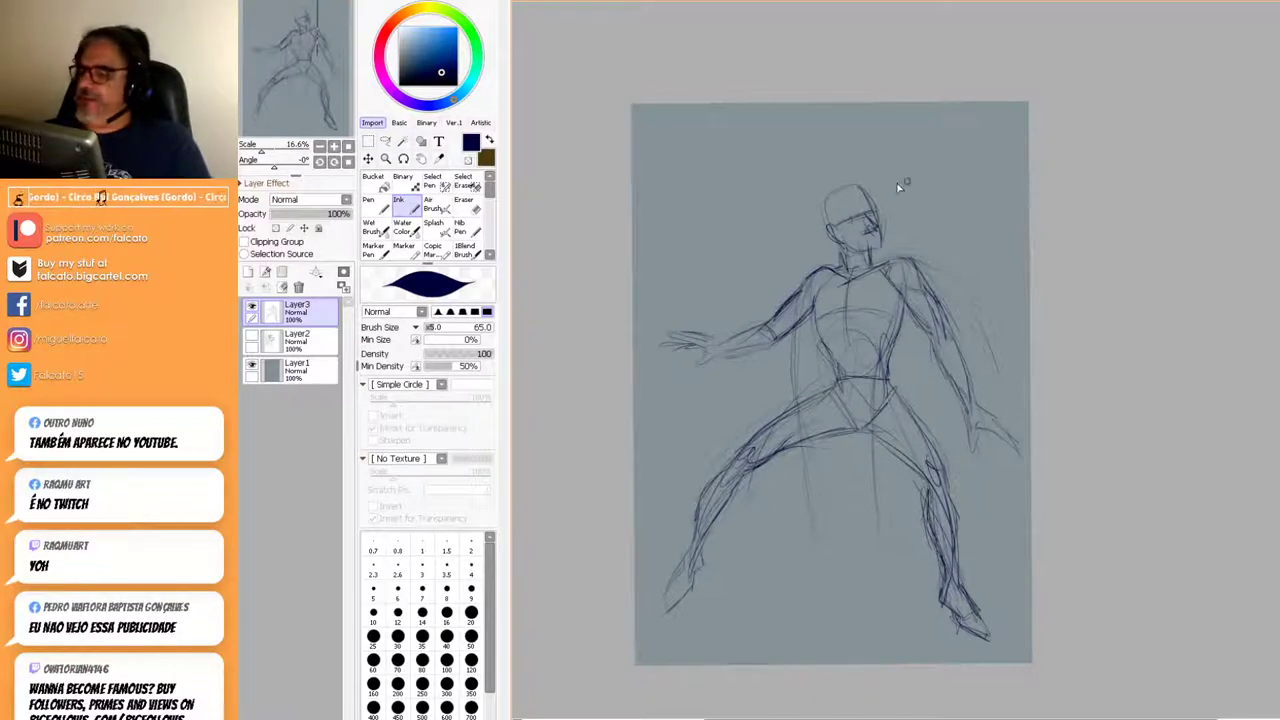
Refine the torso contours and sketch a long cape from the shoulders down behind the legs, with folds and a loose hem.
mouse_move(876, 210)
left_mouse_down()
mouse_move(860, 188)
mouse_move(876, 208)
mouse_move(829, 229)
left_mouse_up()
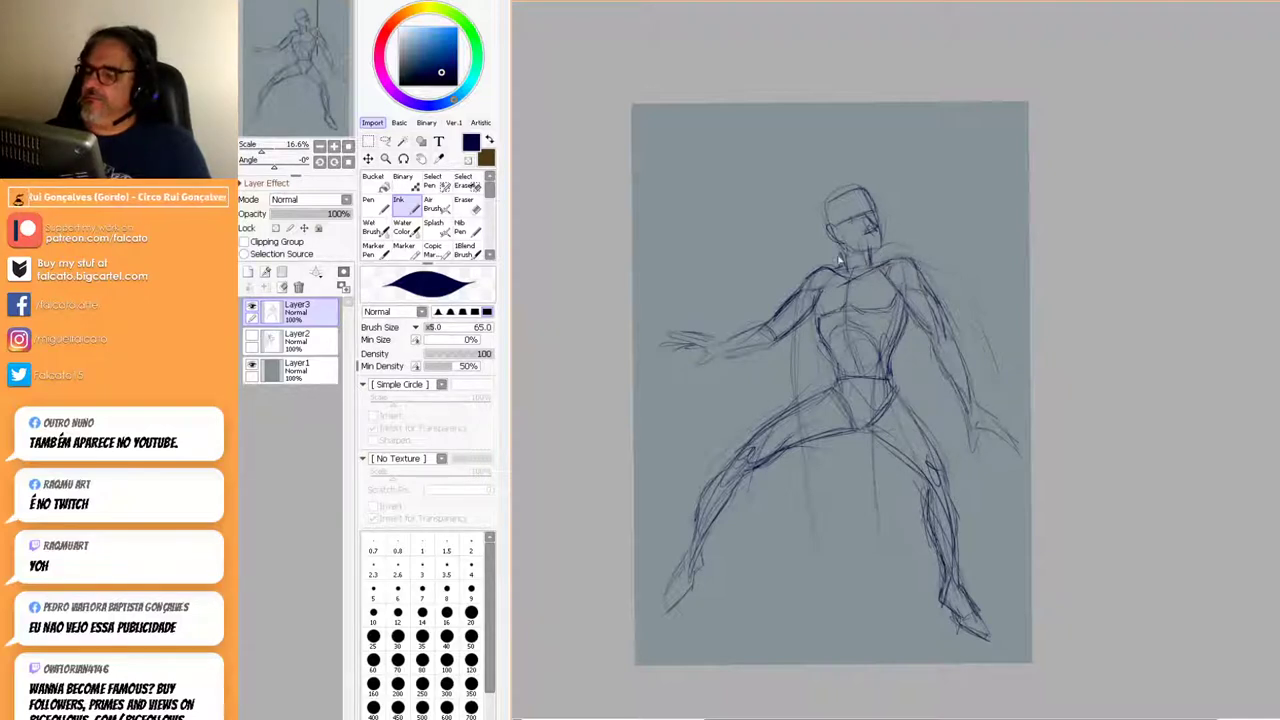
mouse_move(826, 251)
left_mouse_down()
mouse_move(804, 282)
mouse_move(809, 340)
mouse_move(802, 320)
mouse_move(798, 340)
mouse_move(799, 372)
left_mouse_up()
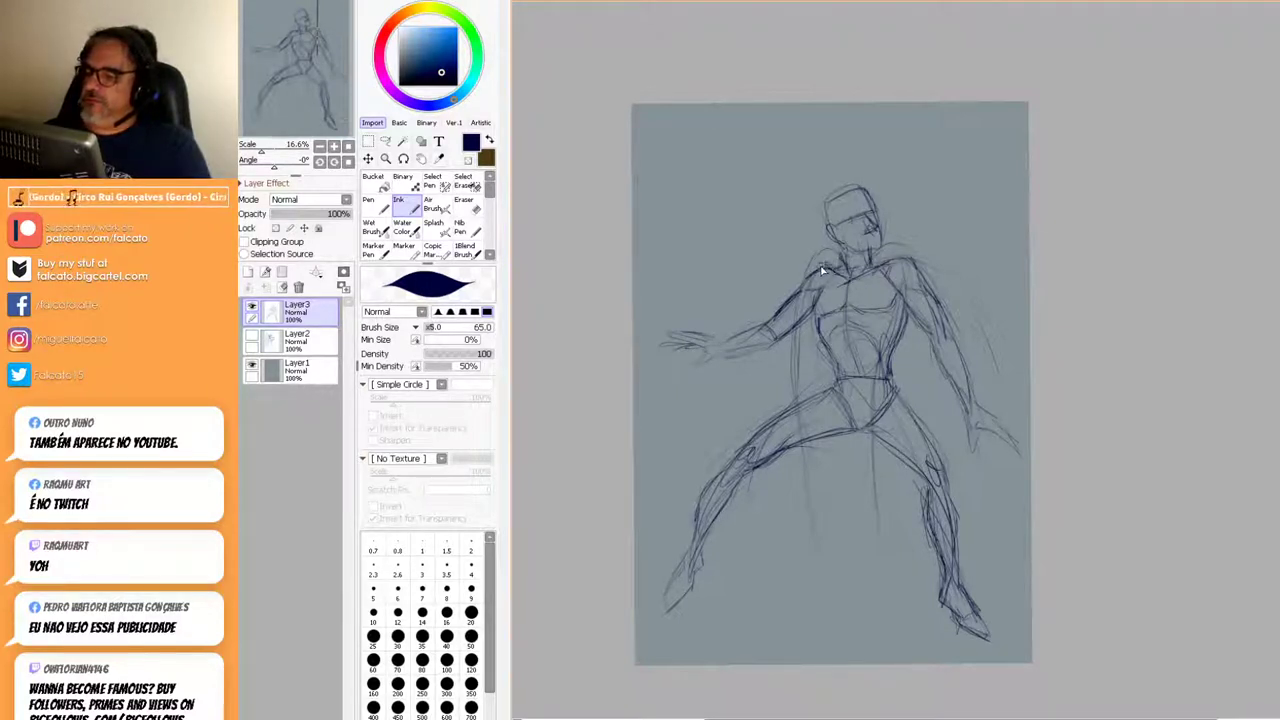
left_click_drag(804, 338, 794, 396)
mouse_move(800, 446)
left_mouse_down()
mouse_move(807, 541)
mouse_move(827, 550)
mouse_move(938, 540)
left_mouse_up()
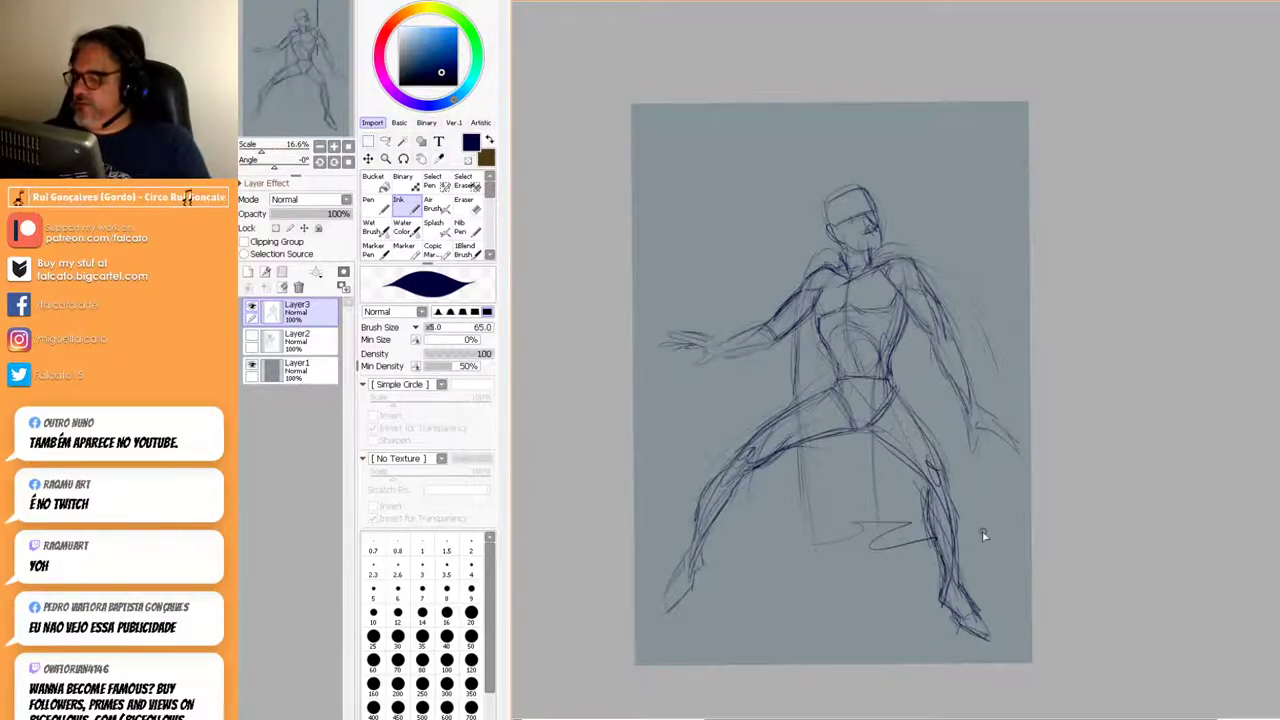
left_click_drag(988, 450, 980, 530)
left_click_drag(847, 452, 849, 518)
left_click_drag(900, 472, 905, 522)
mouse_move(799, 449)
left_mouse_down()
mouse_move(792, 534)
mouse_move(794, 470)
left_mouse_up()
left_click_drag(916, 348, 930, 426)
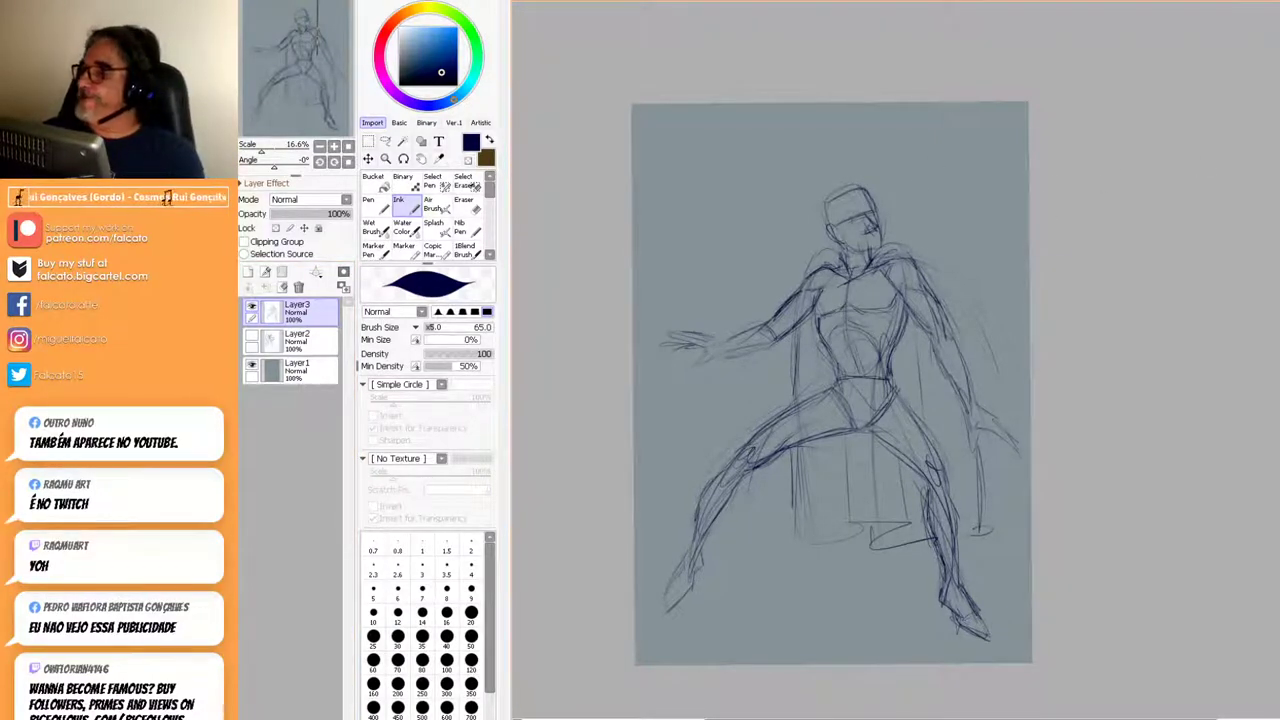
Detail the figure's face with eyebrows, eyes, nose and mouth, and strengthen the jawline.
scroll(885, 278, "up", 3)
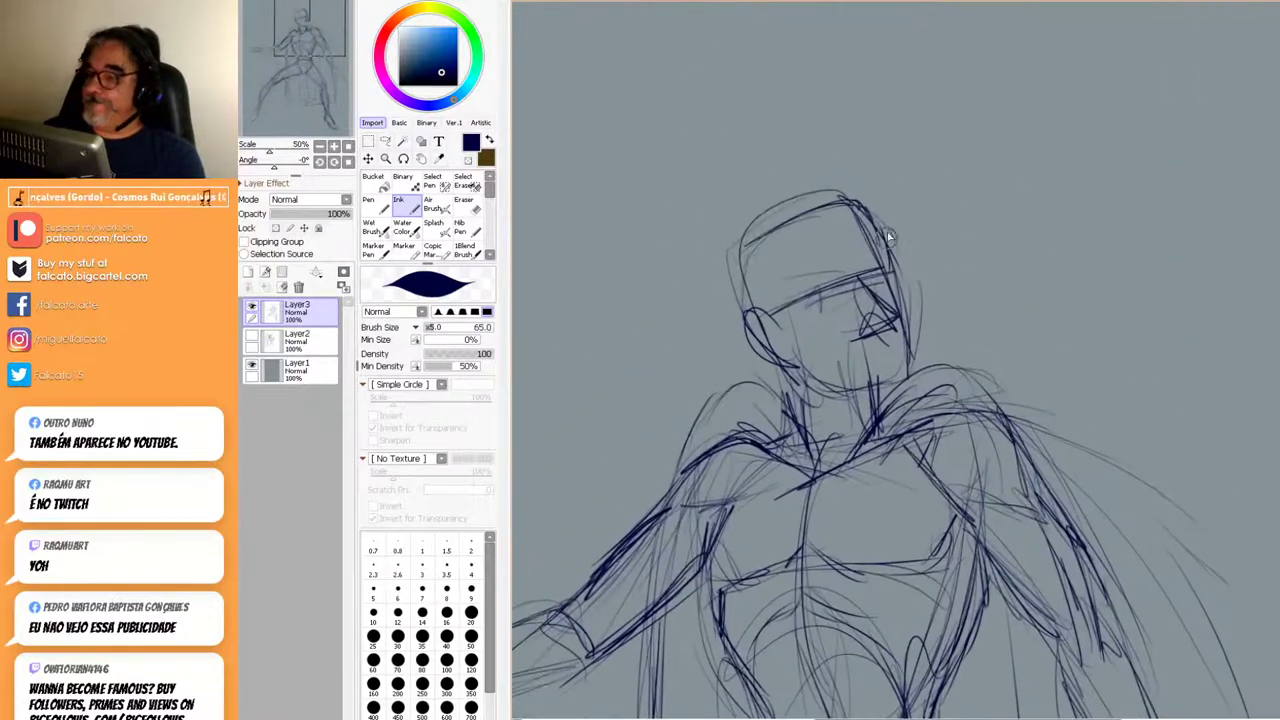
mouse_move(882, 262)
left_mouse_down()
mouse_move(866, 260)
mouse_move(876, 263)
left_mouse_up()
mouse_move(810, 295)
left_mouse_down()
mouse_move(881, 287)
mouse_move(884, 274)
mouse_move(822, 326)
left_mouse_up()
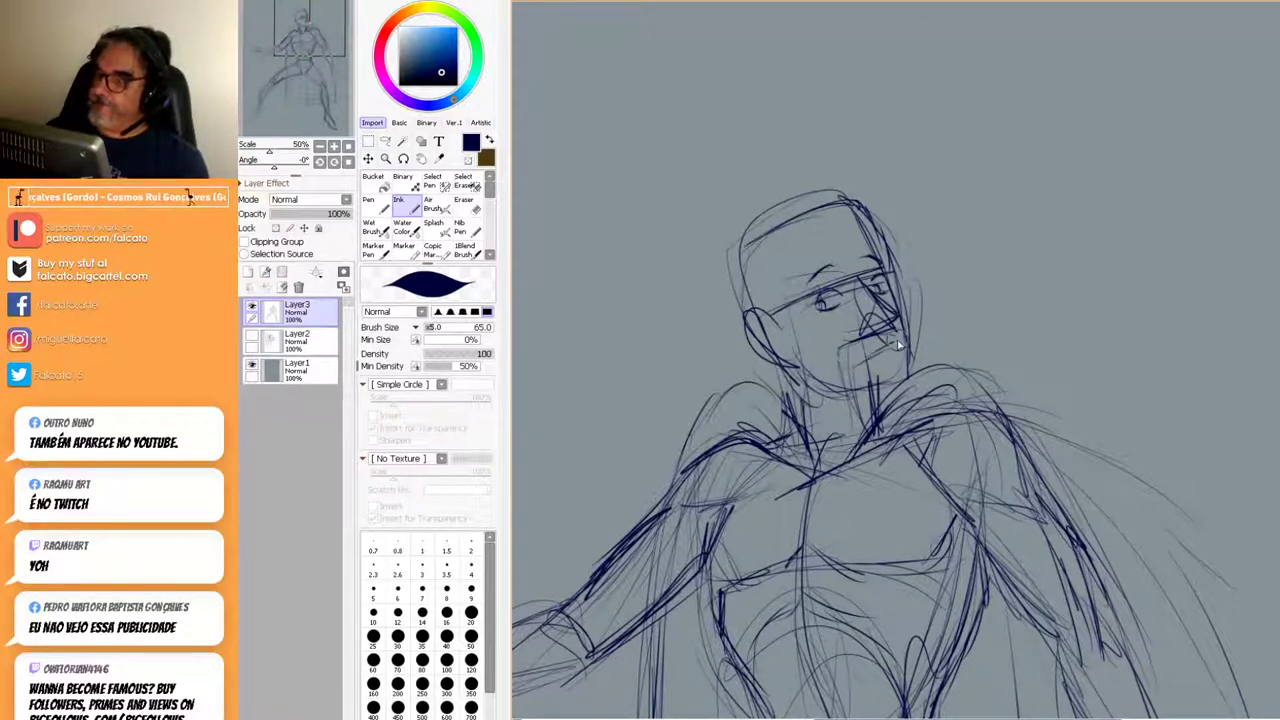
mouse_move(842, 354)
left_mouse_down()
mouse_move(915, 328)
mouse_move(900, 298)
mouse_move(904, 310)
left_mouse_up()
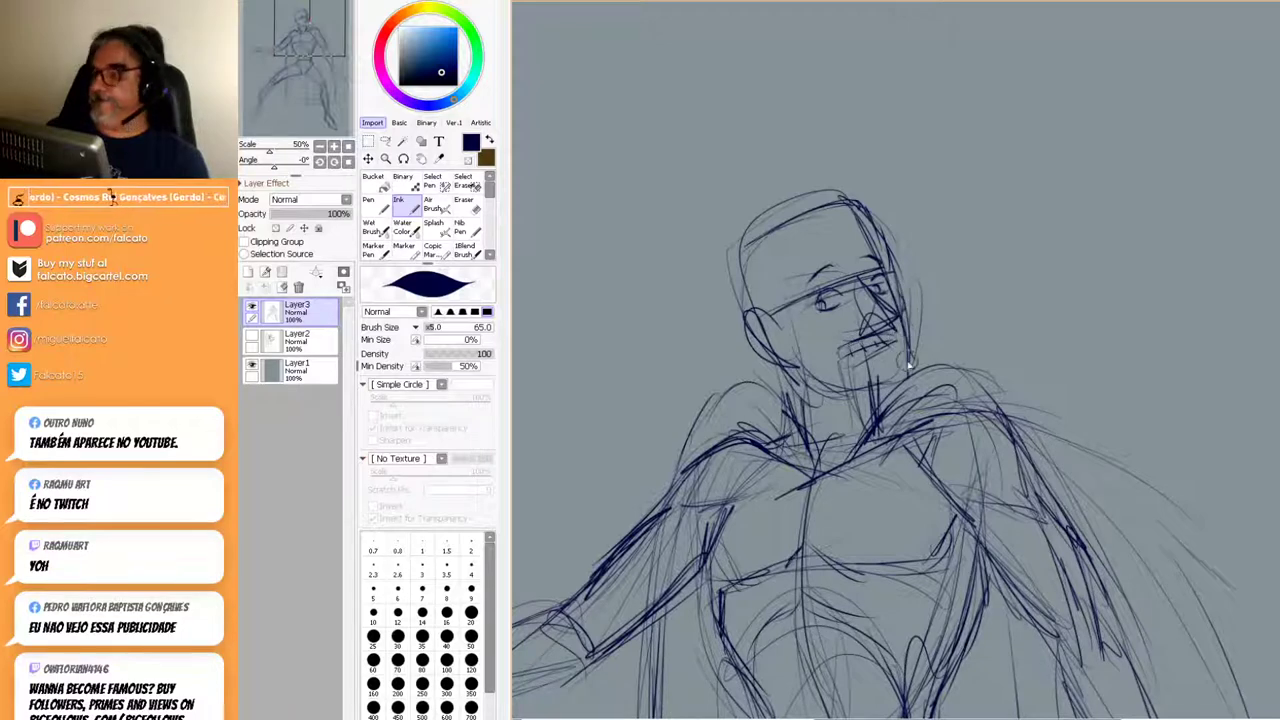
left_click_drag(905, 372, 858, 400)
scroll(998, 352, "down", 6)
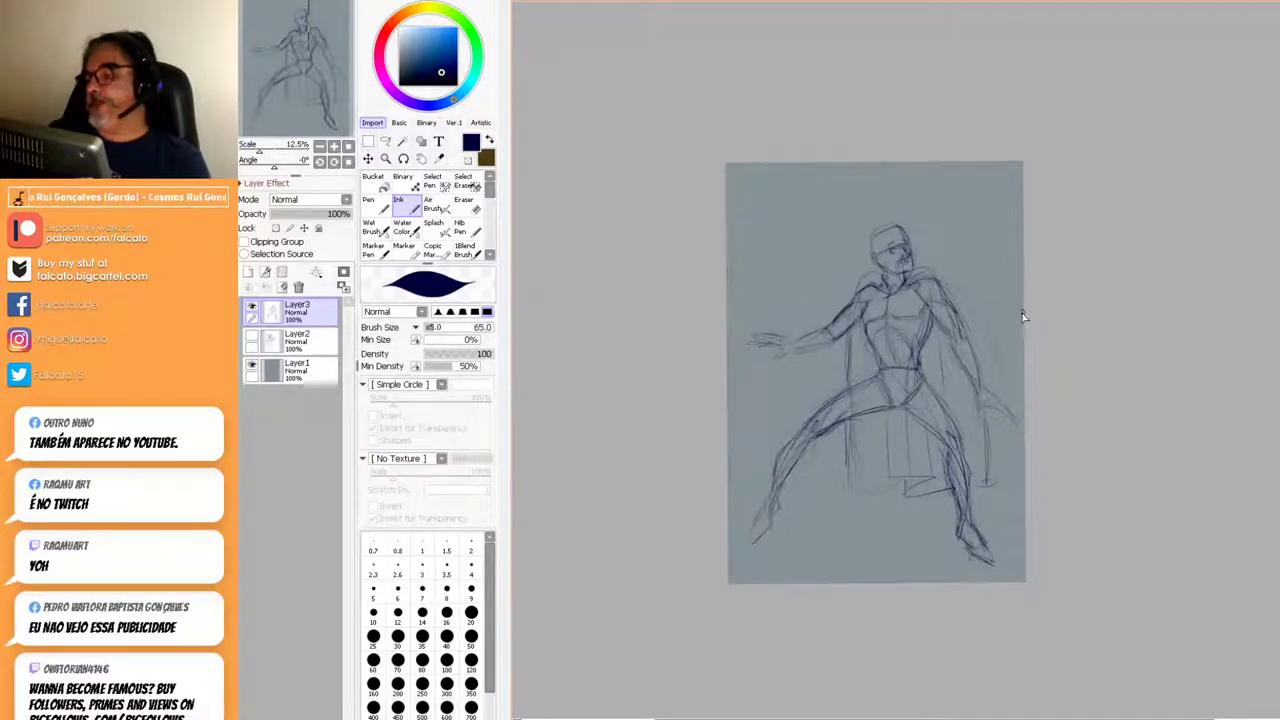
Darken the cape's shoulder and the viewer's-left forearm, and redraw that hand with curled fingers and a thumb.
scroll(938, 368, "up", 3)
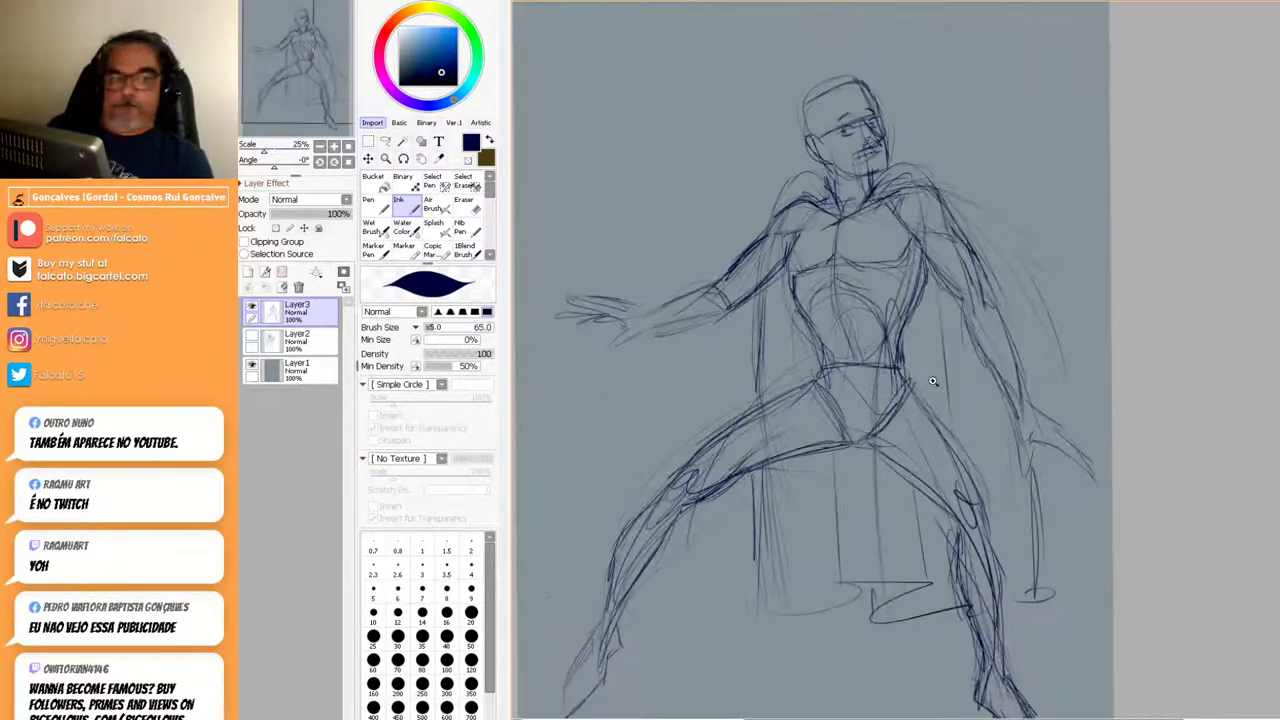
left_click_drag(888, 362, 906, 440)
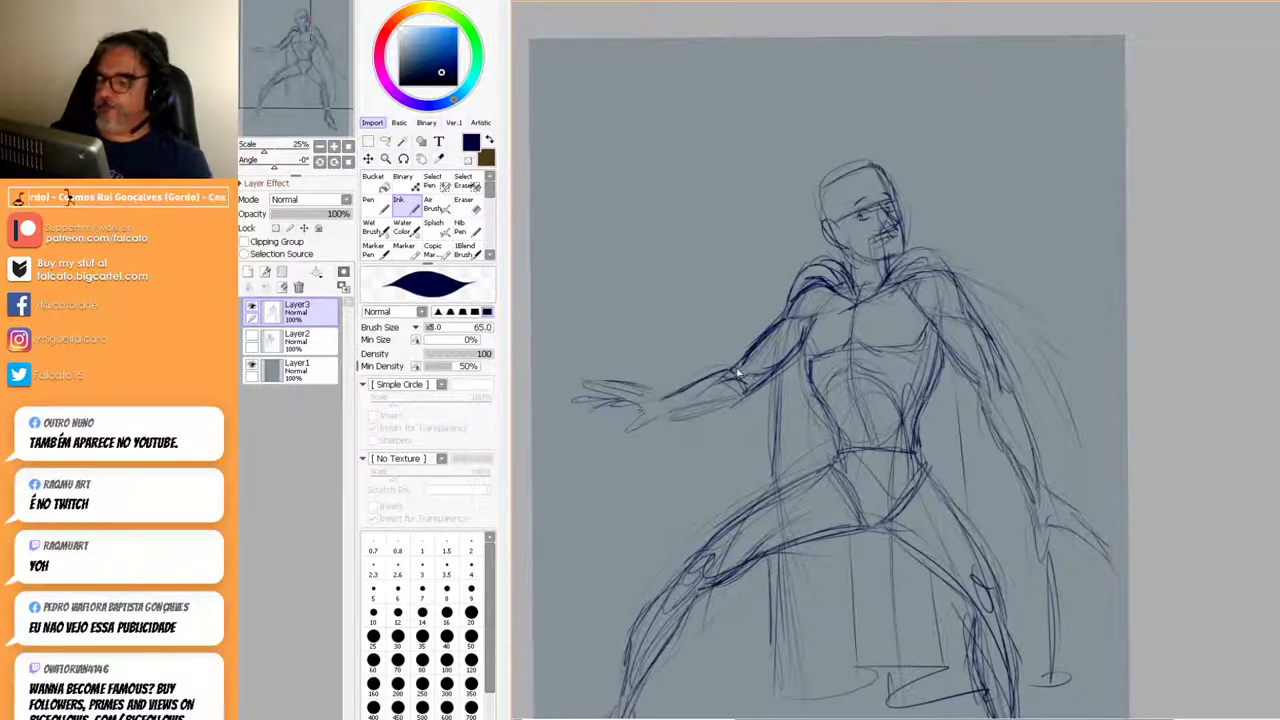
mouse_move(700, 415)
left_mouse_down()
mouse_move(745, 398)
mouse_move(777, 373)
mouse_move(729, 405)
mouse_move(744, 397)
mouse_move(680, 410)
left_mouse_up()
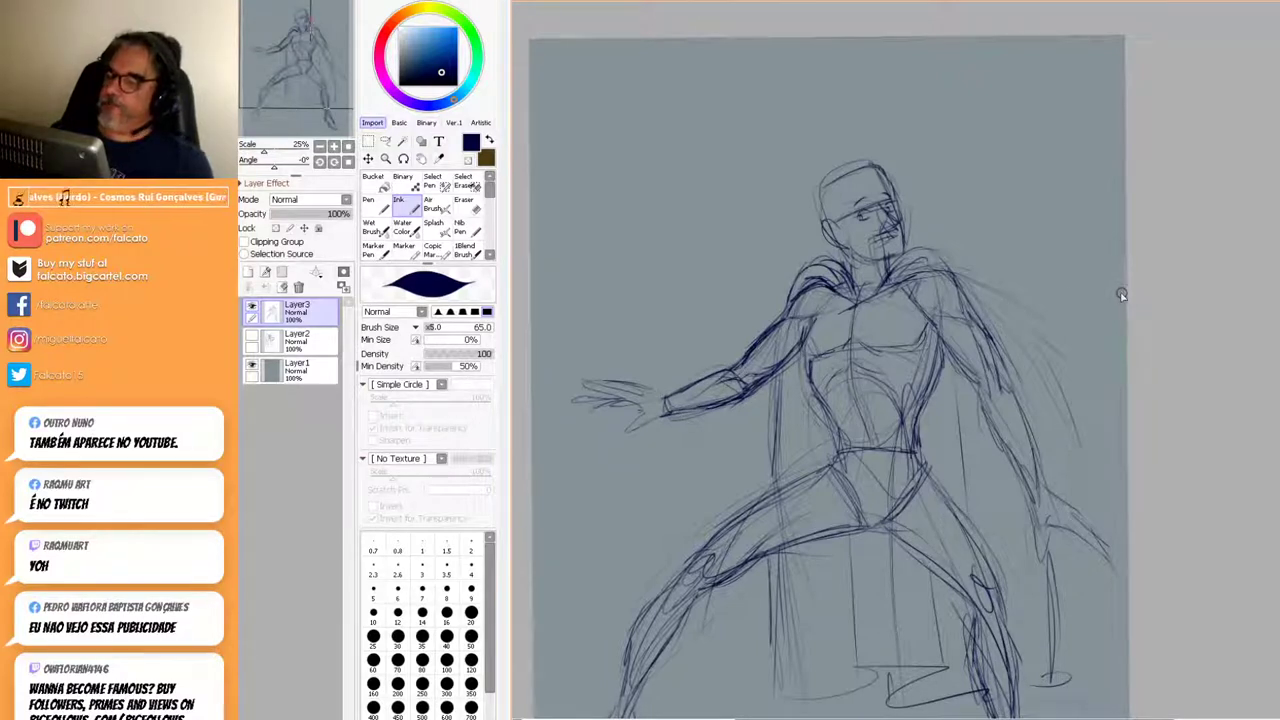
mouse_move(672, 404)
left_mouse_down()
mouse_move(644, 417)
mouse_move(622, 395)
mouse_move(603, 405)
mouse_move(631, 381)
mouse_move(644, 393)
mouse_move(628, 385)
mouse_move(604, 401)
mouse_move(639, 399)
mouse_move(648, 414)
mouse_move(660, 403)
mouse_move(646, 393)
mouse_move(665, 402)
mouse_move(612, 412)
left_mouse_up()
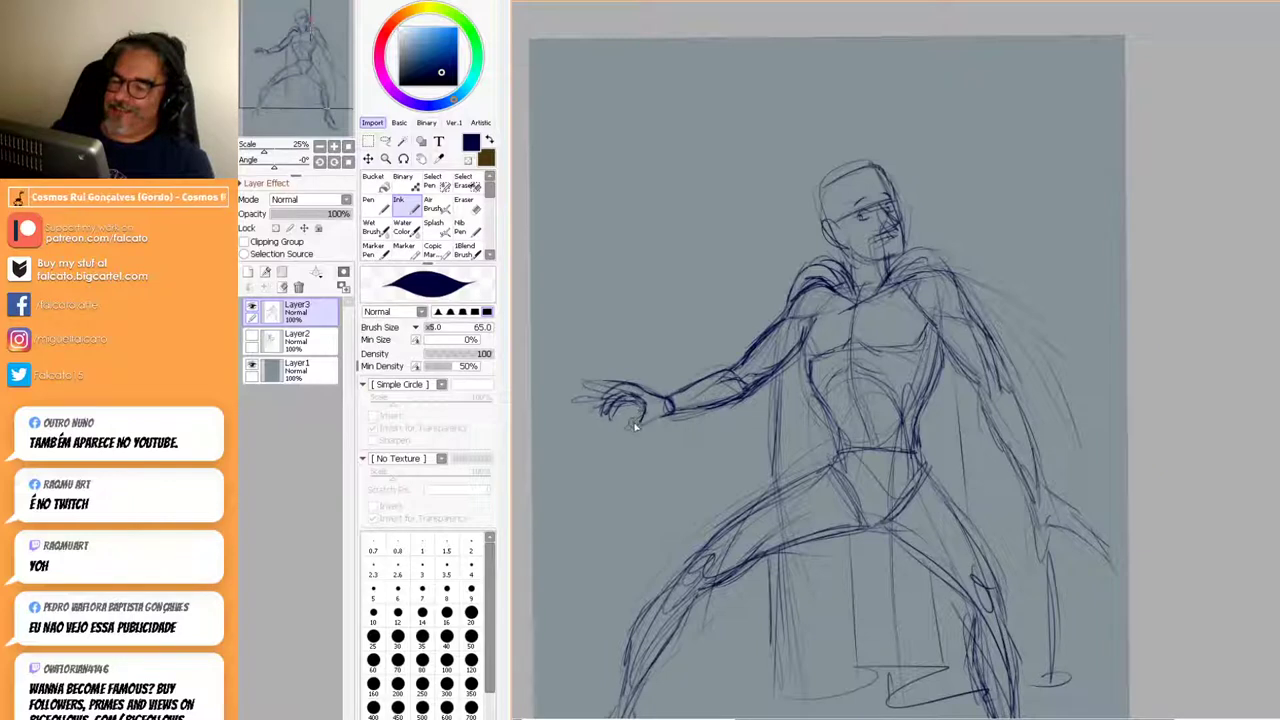
left_click_drag(637, 440, 668, 412)
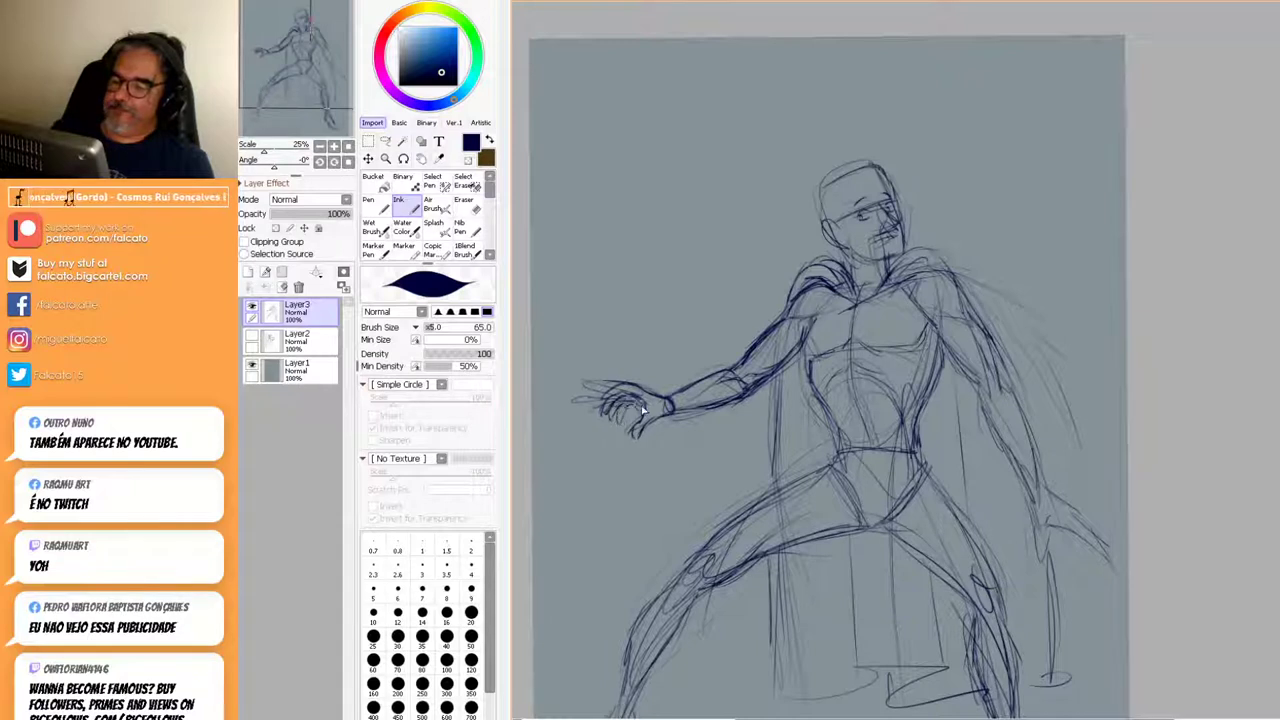
Redraw the viewer's-right hand lowered with curled fingers, and firm up its forearm and wrist.
left_click_drag(1046, 408, 988, 306)
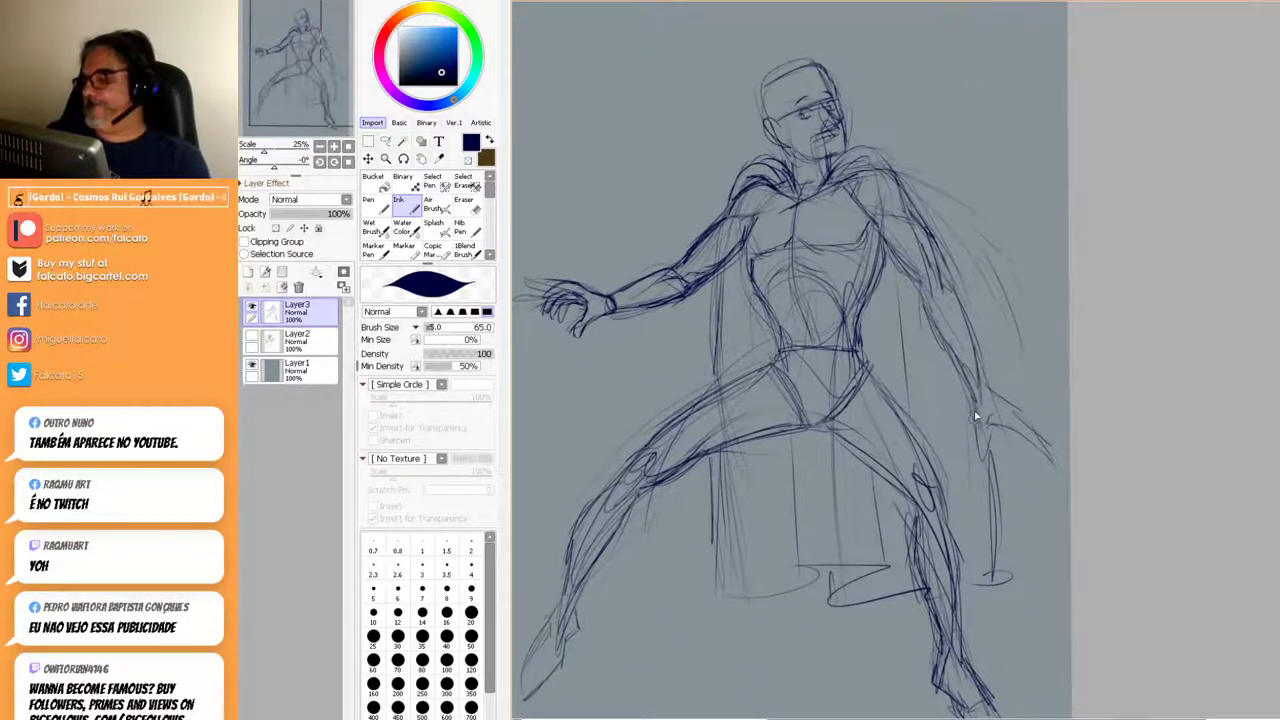
mouse_move(977, 424)
left_mouse_down()
mouse_move(977, 436)
mouse_move(1004, 463)
mouse_move(980, 408)
mouse_move(978, 440)
left_mouse_up()
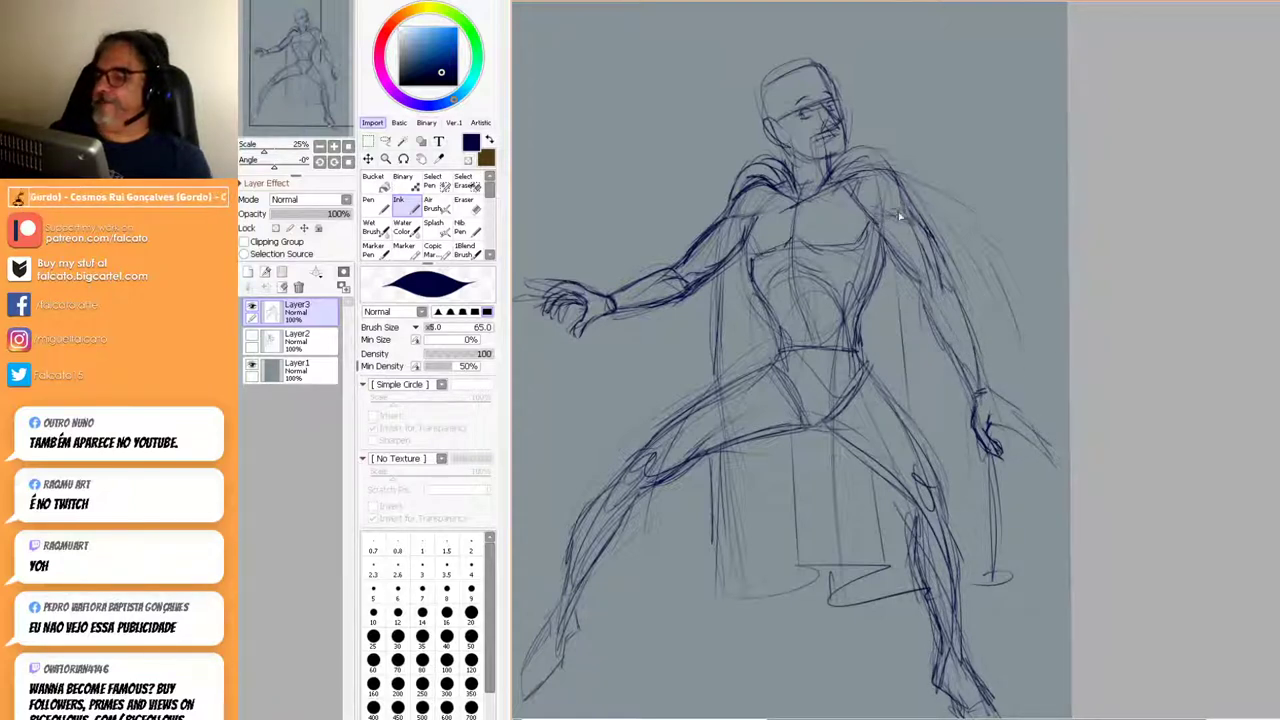
left_click_drag(955, 262, 918, 288)
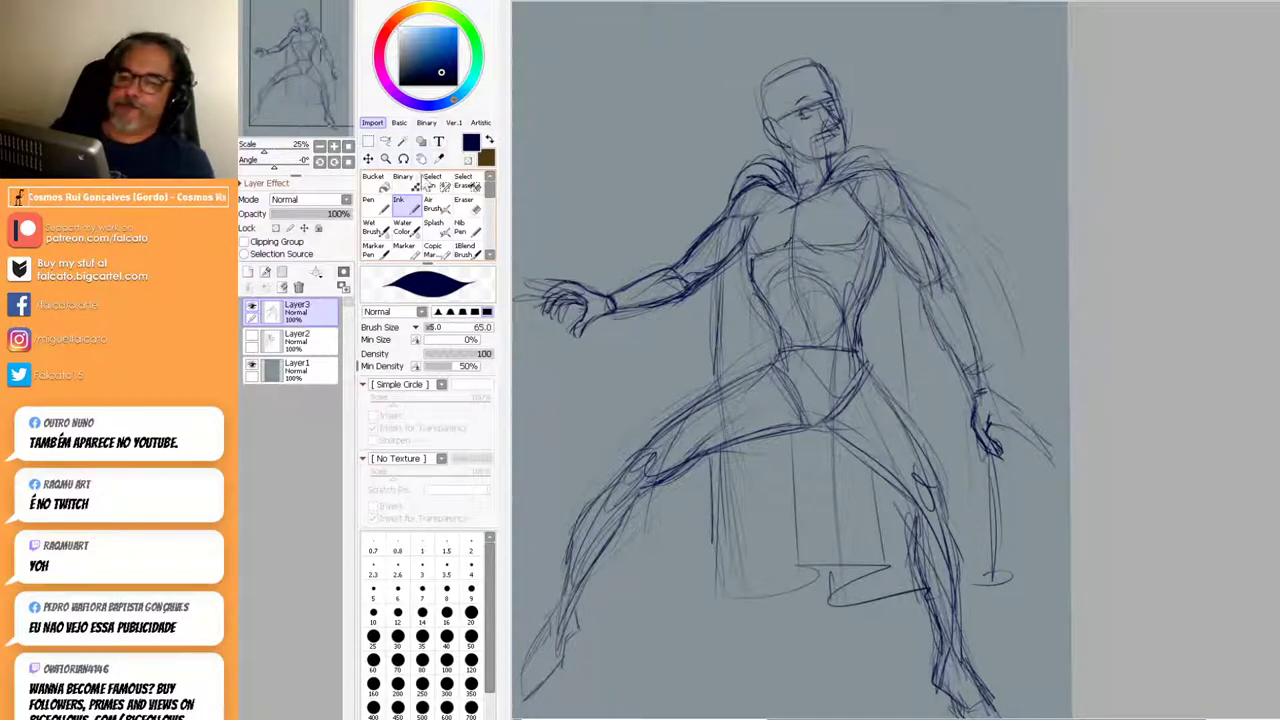
Select the viewer's-right hand with a freeform lasso, move it up closer to the forearm, and deselect it.
left_click(385, 141)
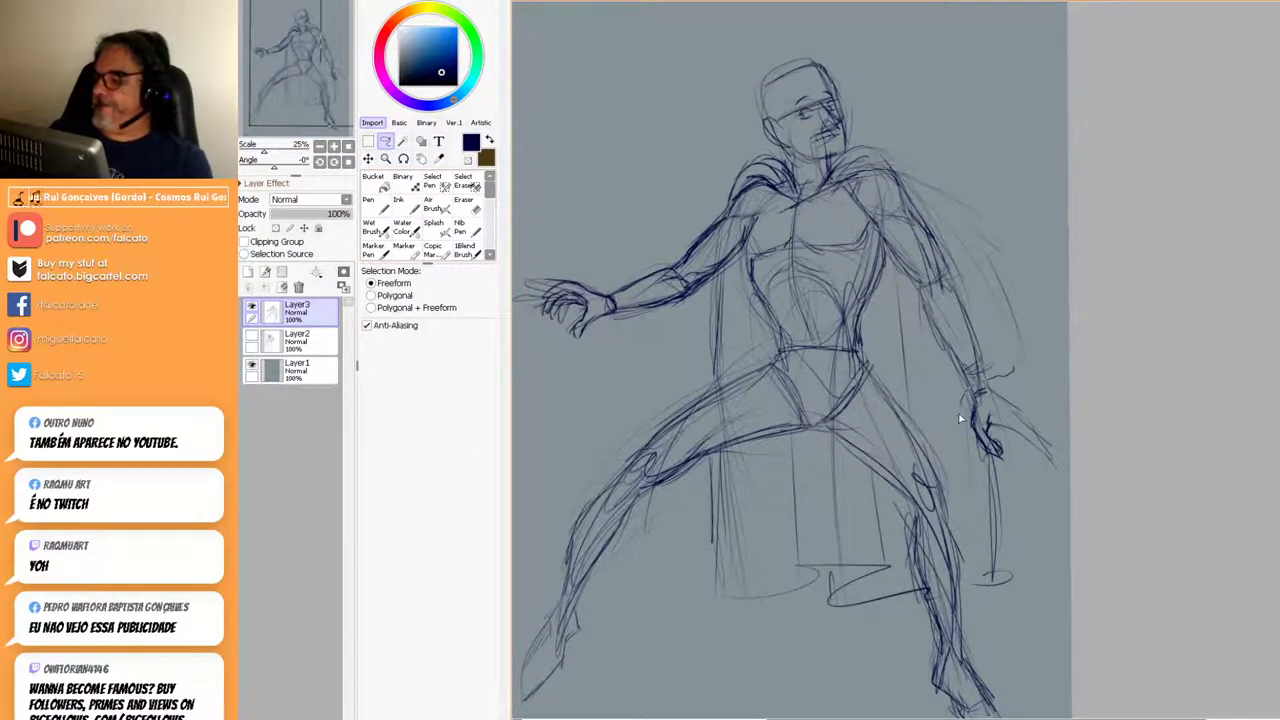
left_click_drag(1057, 460, 1025, 354)
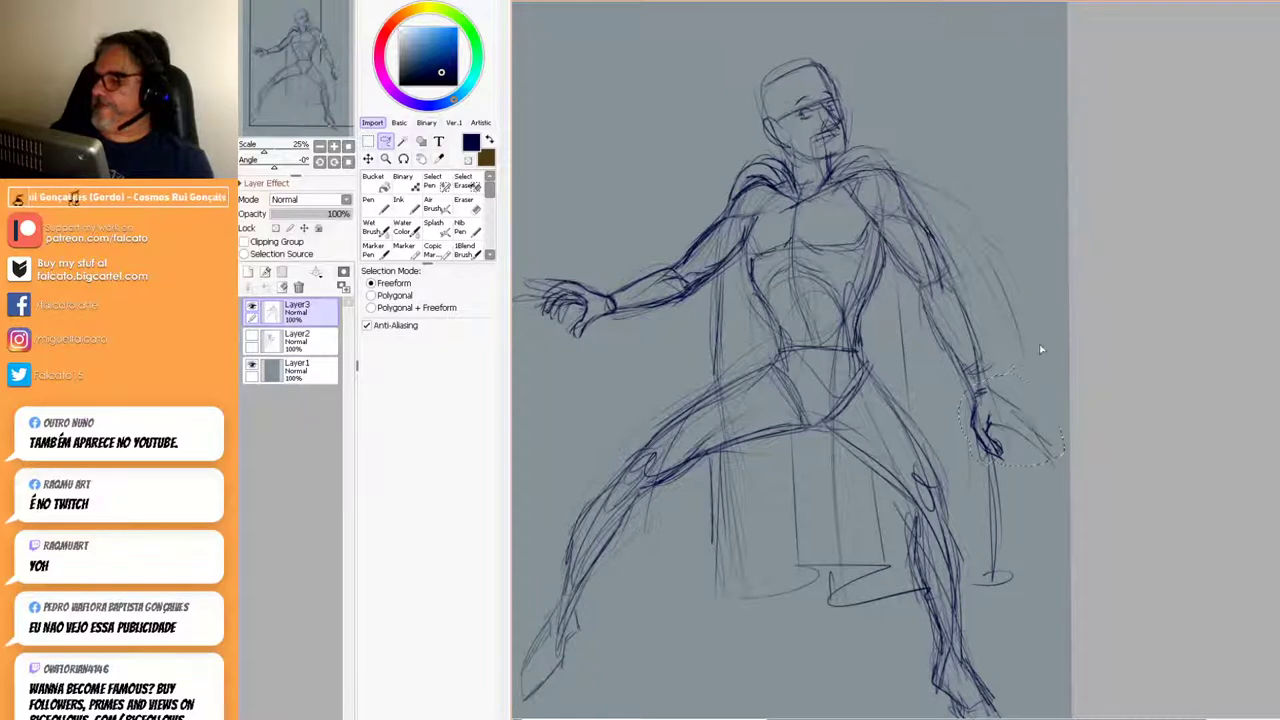
left_click_drag(1007, 403, 1000, 383)
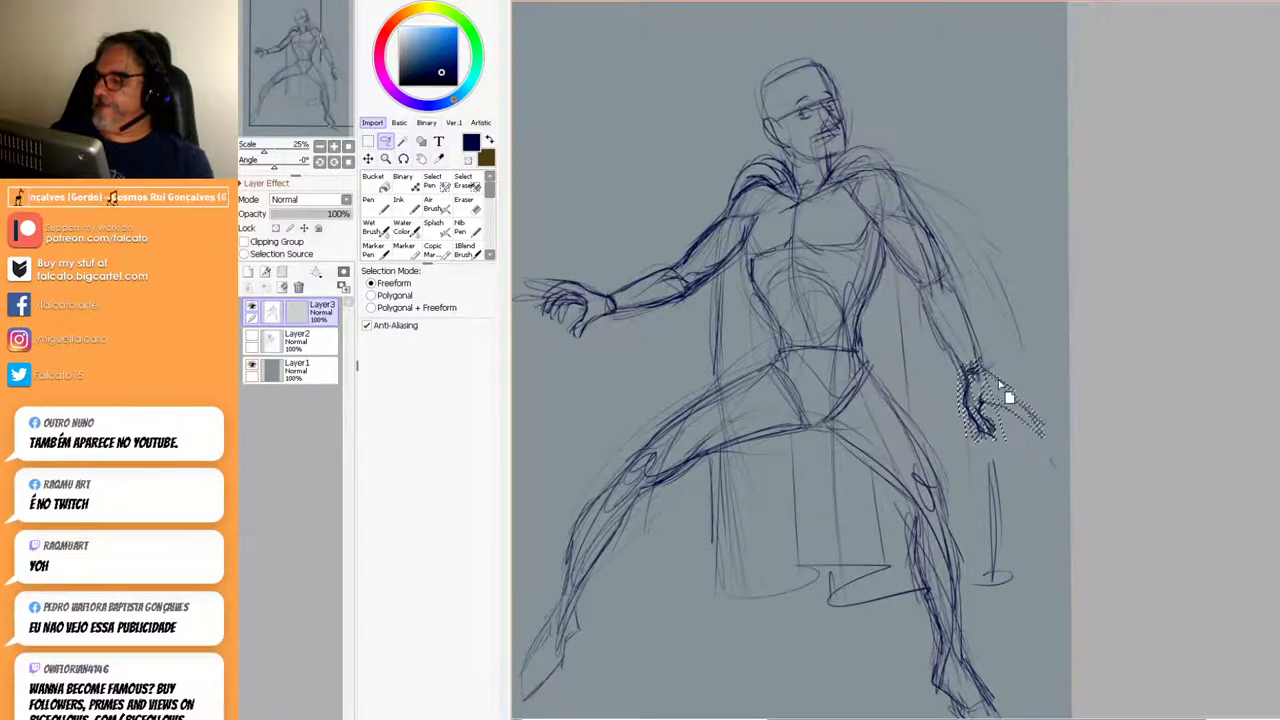
key("ctrl+d")
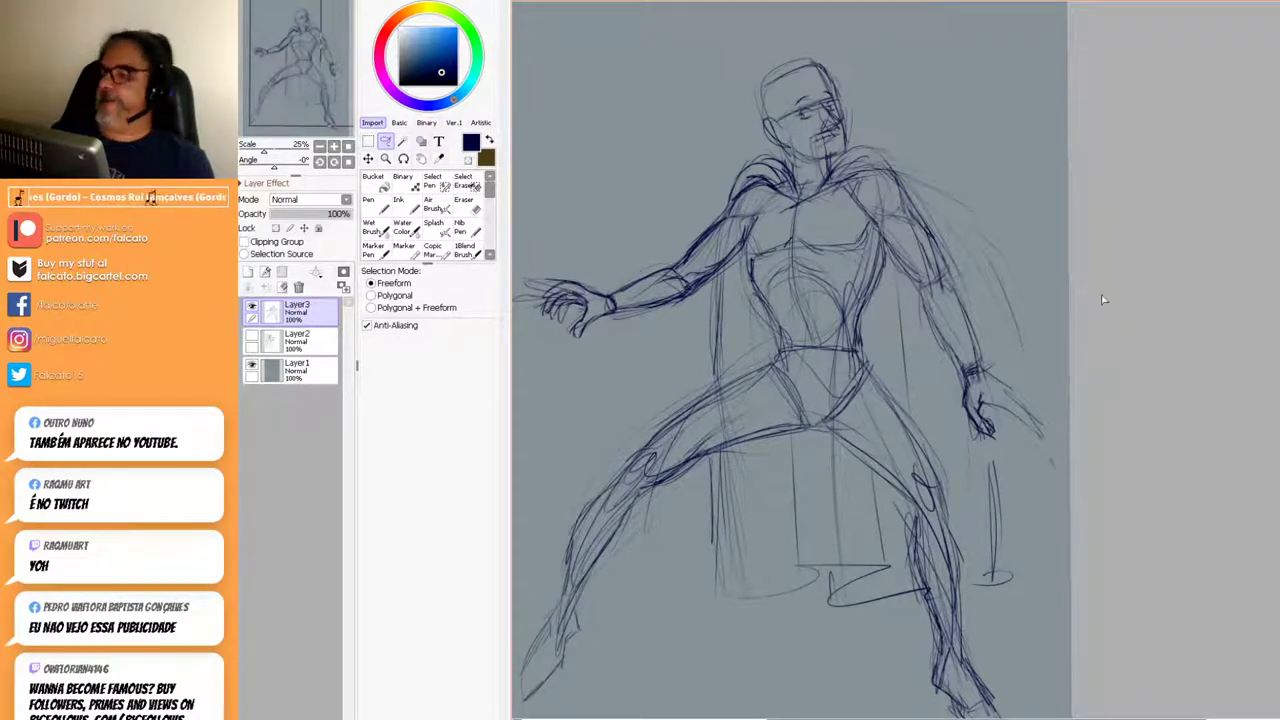
scroll(1039, 350, "down", 2)
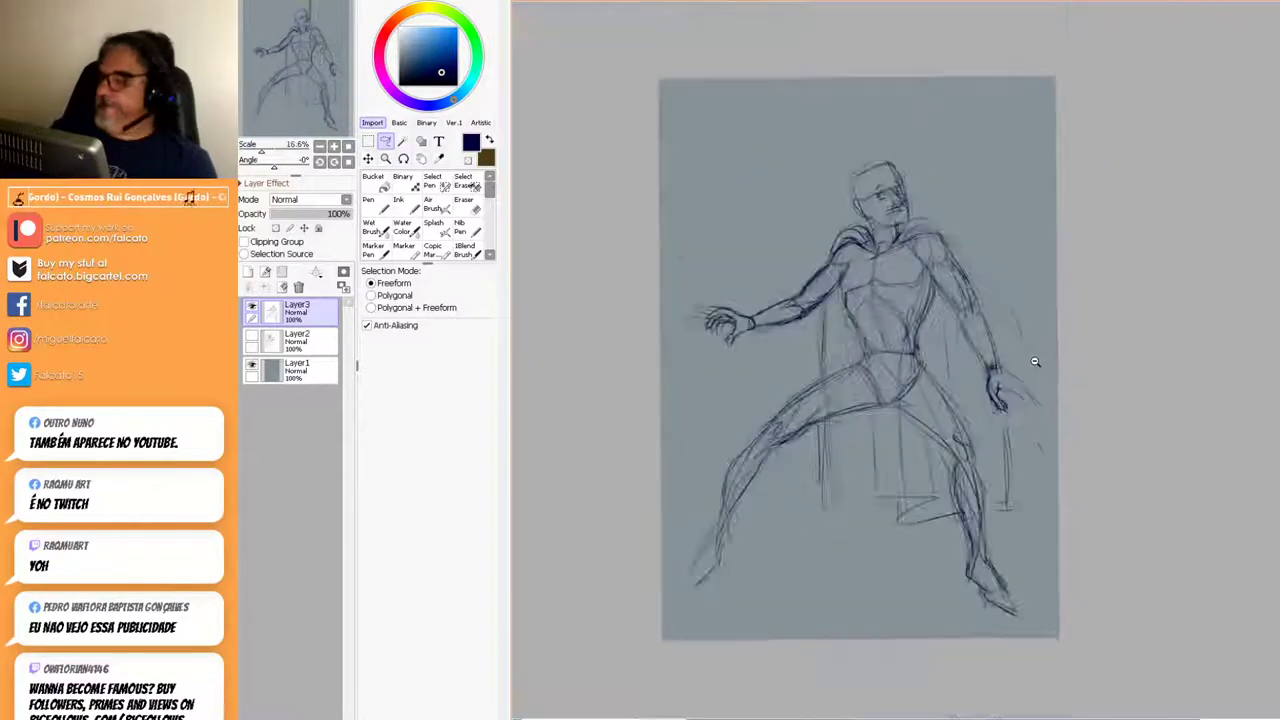
left_click_drag(1020, 386, 970, 400)
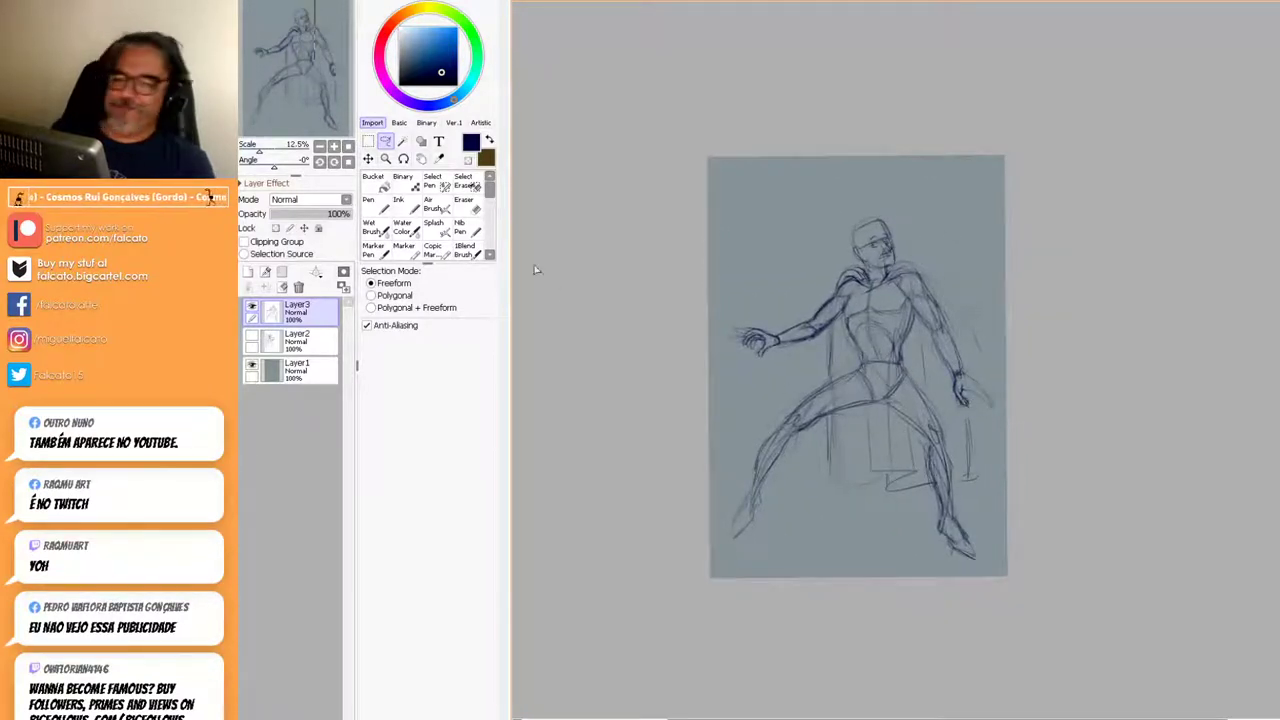
Ink the cape's collar darker over both shoulders and sketch an emblem in the middle of the chest.
left_click(402, 208)
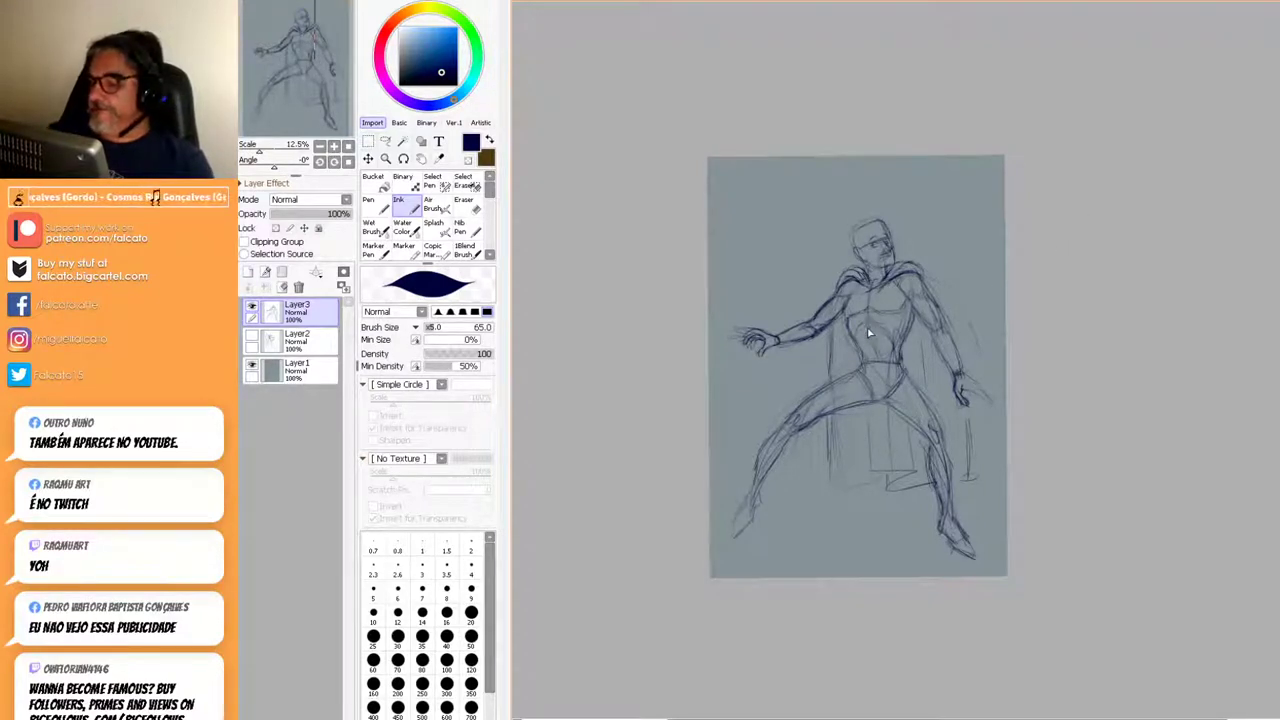
left_click(951, 276, "ctrl")
left_click(951, 276, "ctrl")
left_click(953, 280, "ctrl")
left_click_drag(969, 296, 1034, 265)
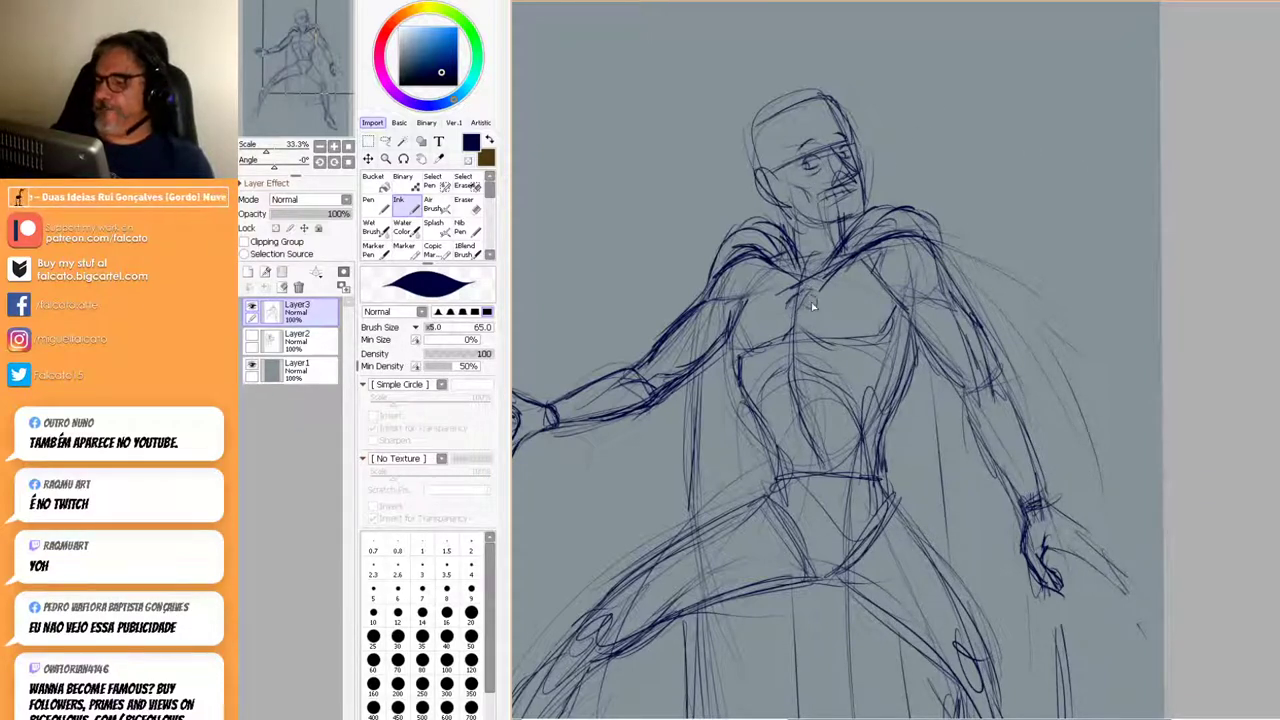
mouse_move(810, 326)
left_mouse_down()
mouse_move(776, 326)
mouse_move(768, 350)
mouse_move(820, 340)
mouse_move(825, 330)
mouse_move(778, 354)
mouse_move(780, 330)
mouse_move(818, 326)
mouse_move(828, 346)
mouse_move(762, 350)
mouse_move(795, 316)
mouse_move(815, 312)
mouse_move(805, 326)
mouse_move(822, 326)
mouse_move(788, 306)
mouse_move(800, 292)
mouse_move(826, 306)
left_mouse_up()
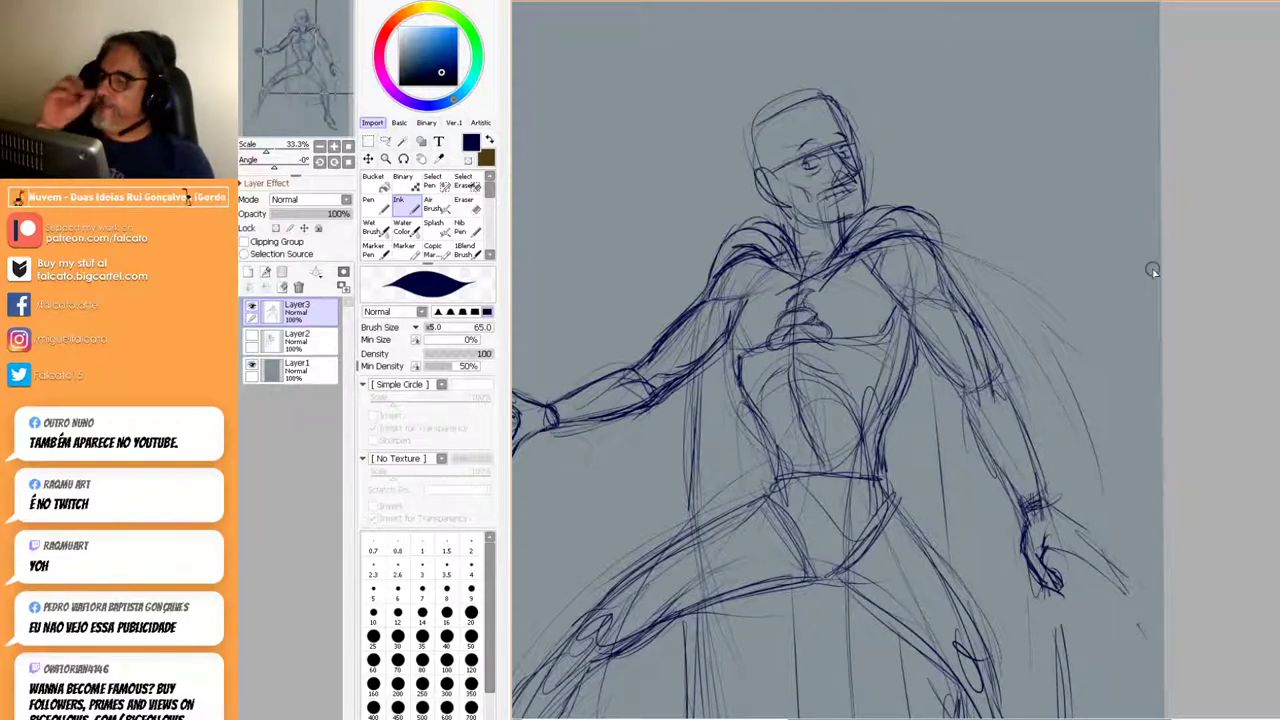
scroll(918, 388, "down", 2)
left_click_drag(932, 394, 1007, 280)
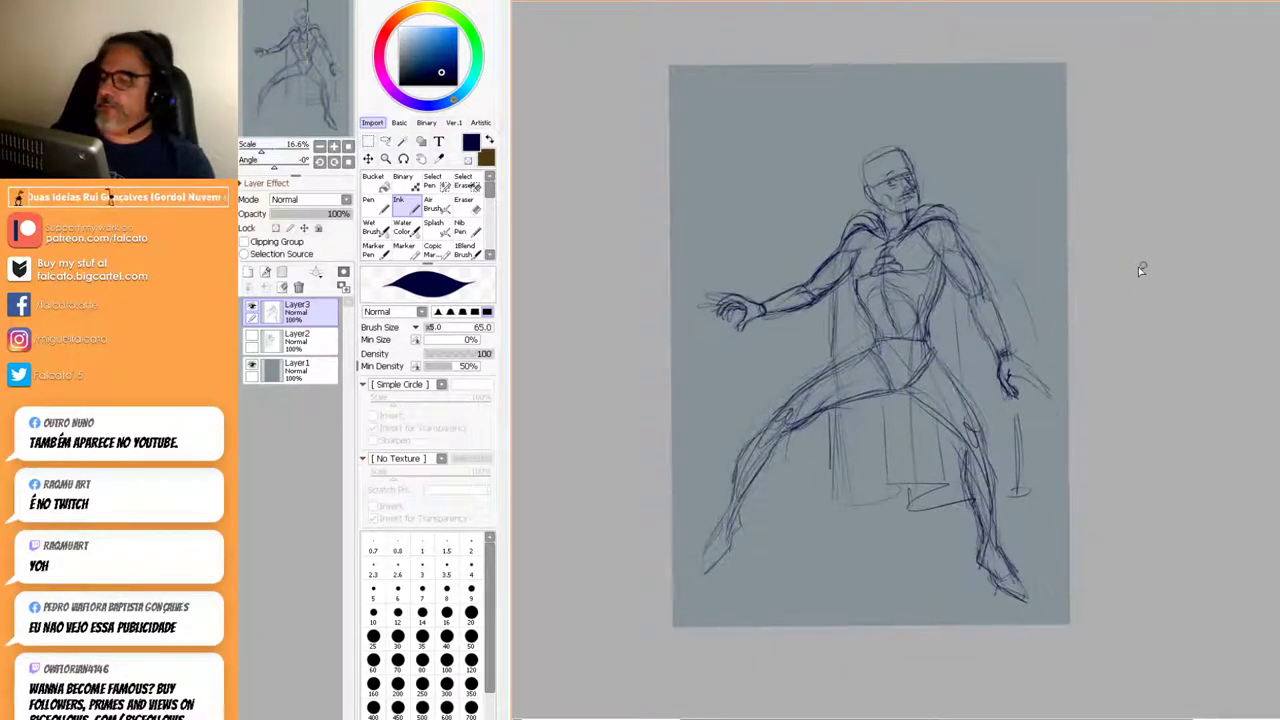
Add a new layer, hide Layer3 with the caped figure, and rough in a faint egg-shaped body form mid-canvas.
left_click(249, 272)
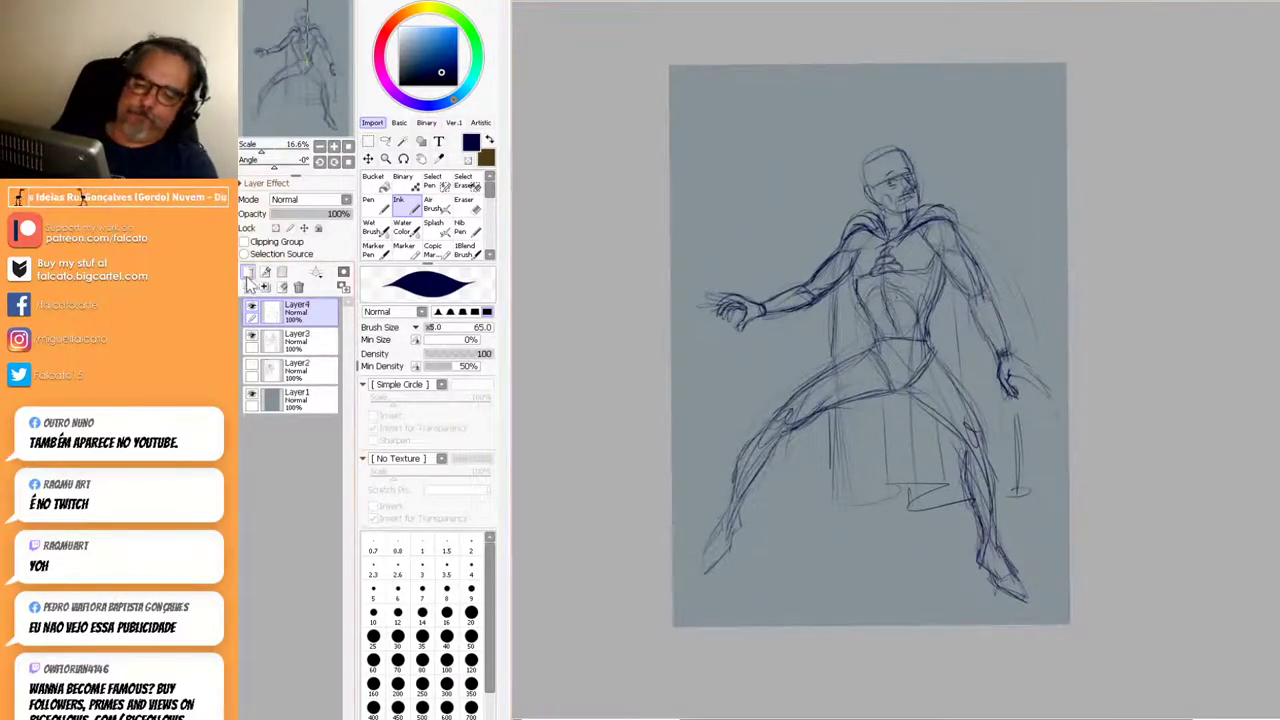
left_click(252, 336)
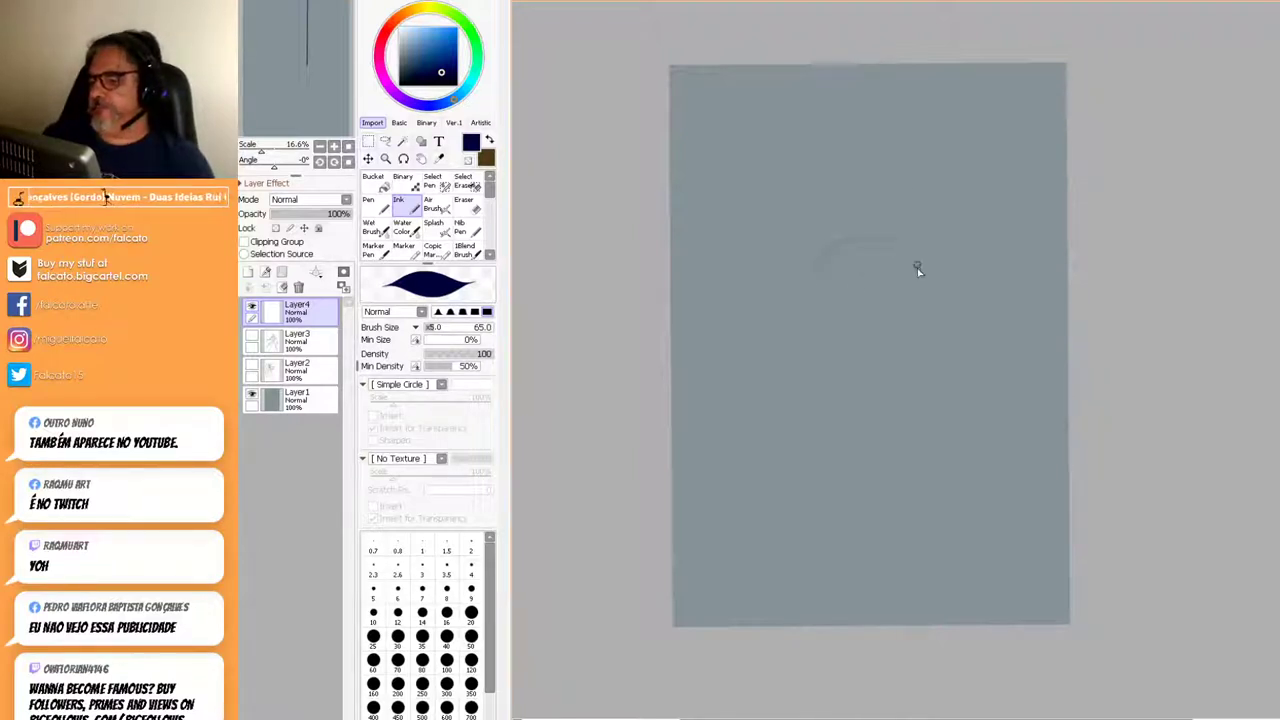
mouse_move(926, 238)
left_mouse_down()
mouse_move(851, 265)
mouse_move(827, 256)
mouse_move(800, 311)
mouse_move(812, 271)
mouse_move(812, 325)
mouse_move(801, 288)
mouse_move(838, 394)
mouse_move(825, 368)
mouse_move(876, 398)
left_mouse_up()
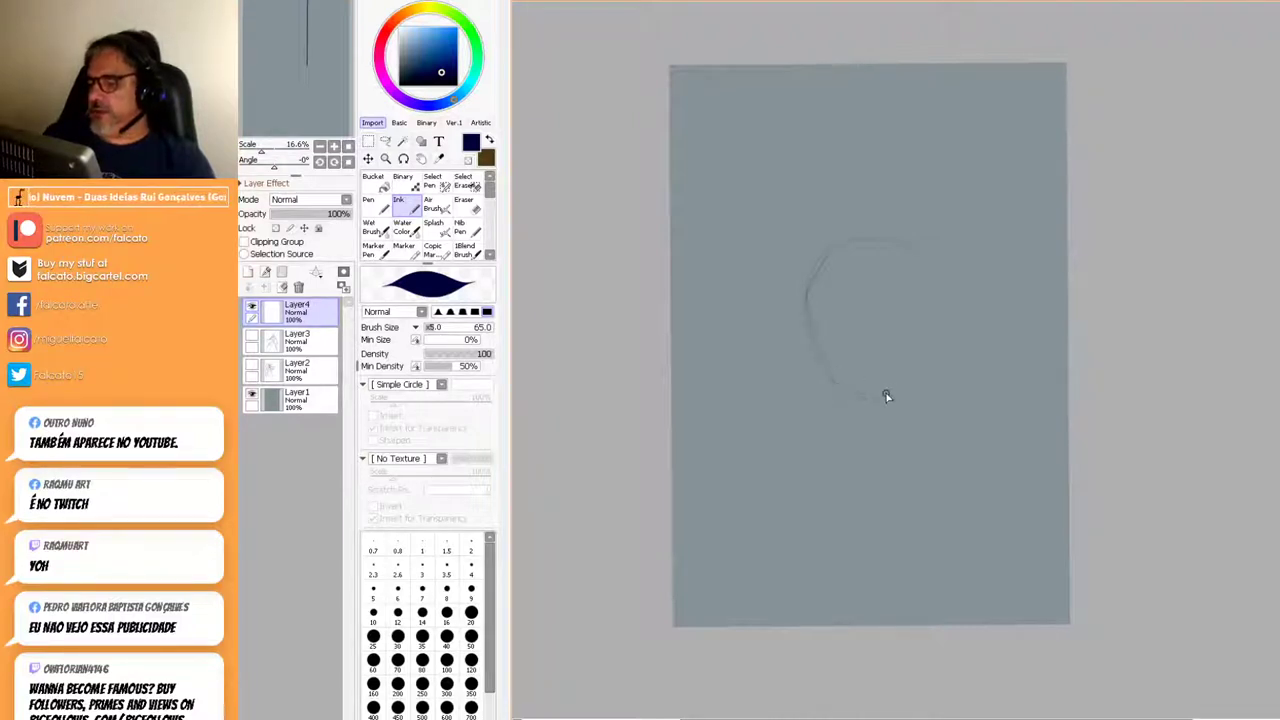
left_click_drag(929, 263, 931, 322)
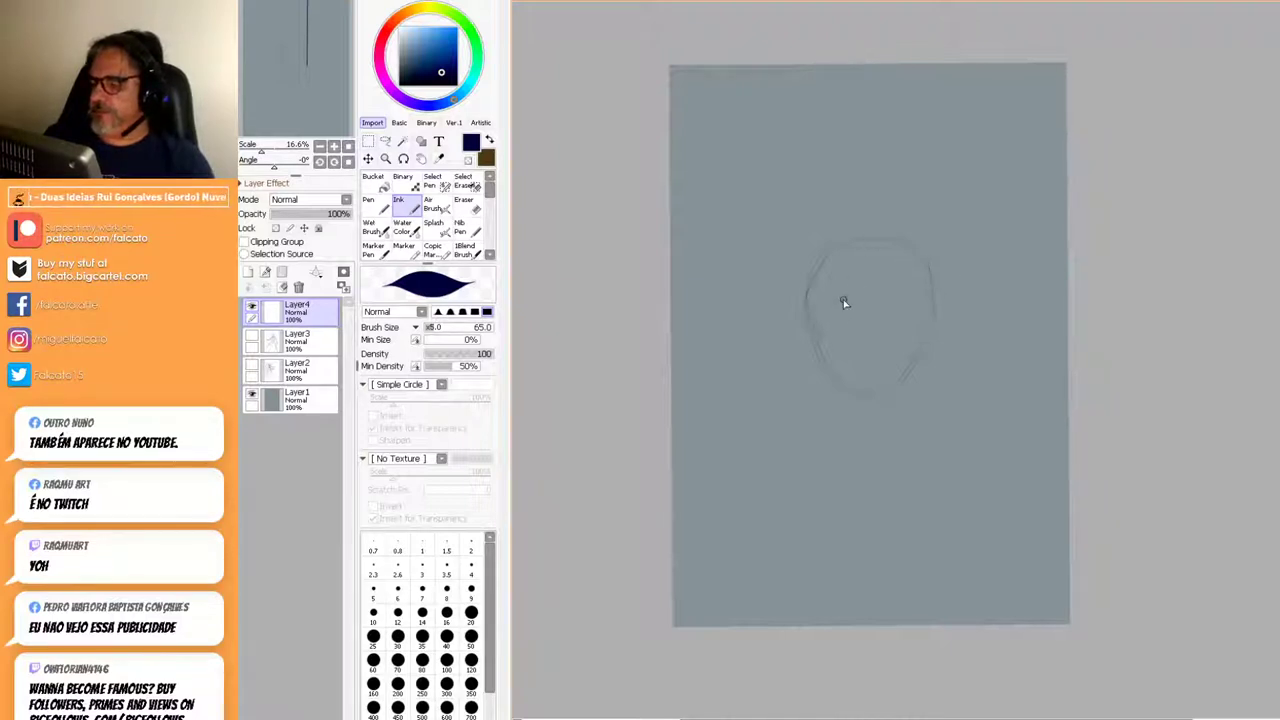
Add a centre line to the upper form and build a rounded lower mass overlapping its base.
left_click_drag(846, 284, 842, 322)
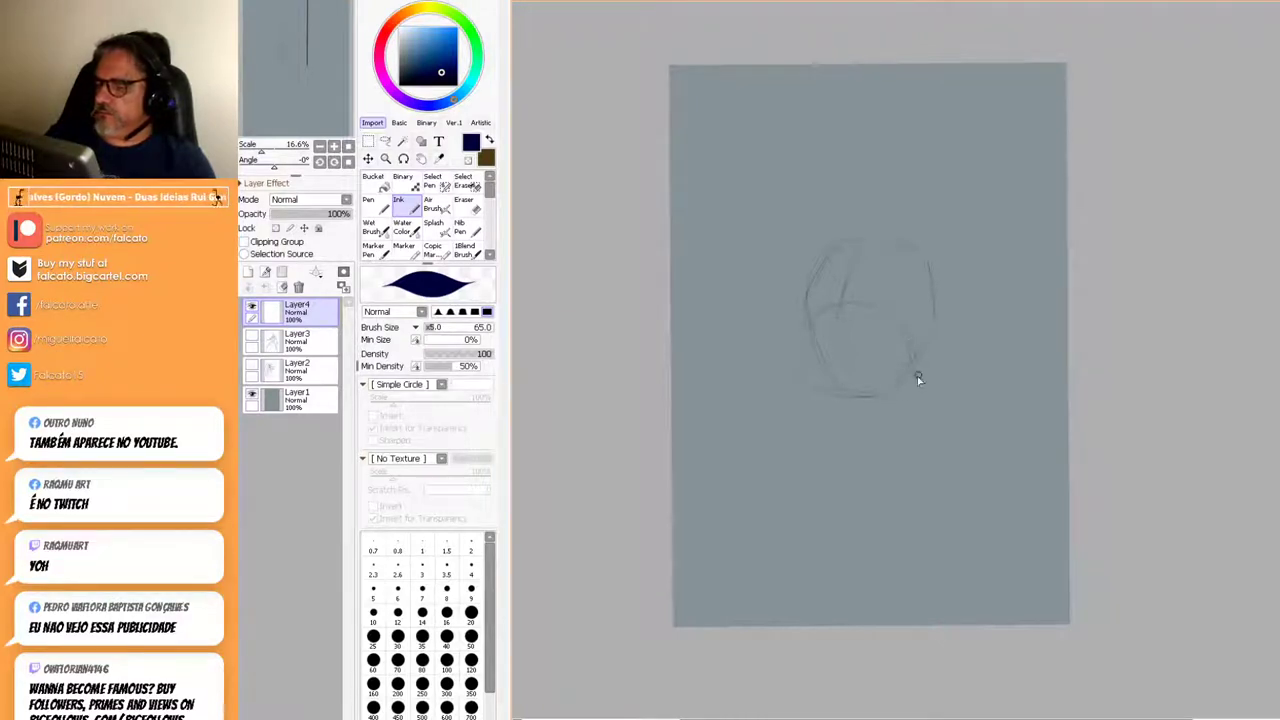
left_click_drag(917, 366, 866, 395)
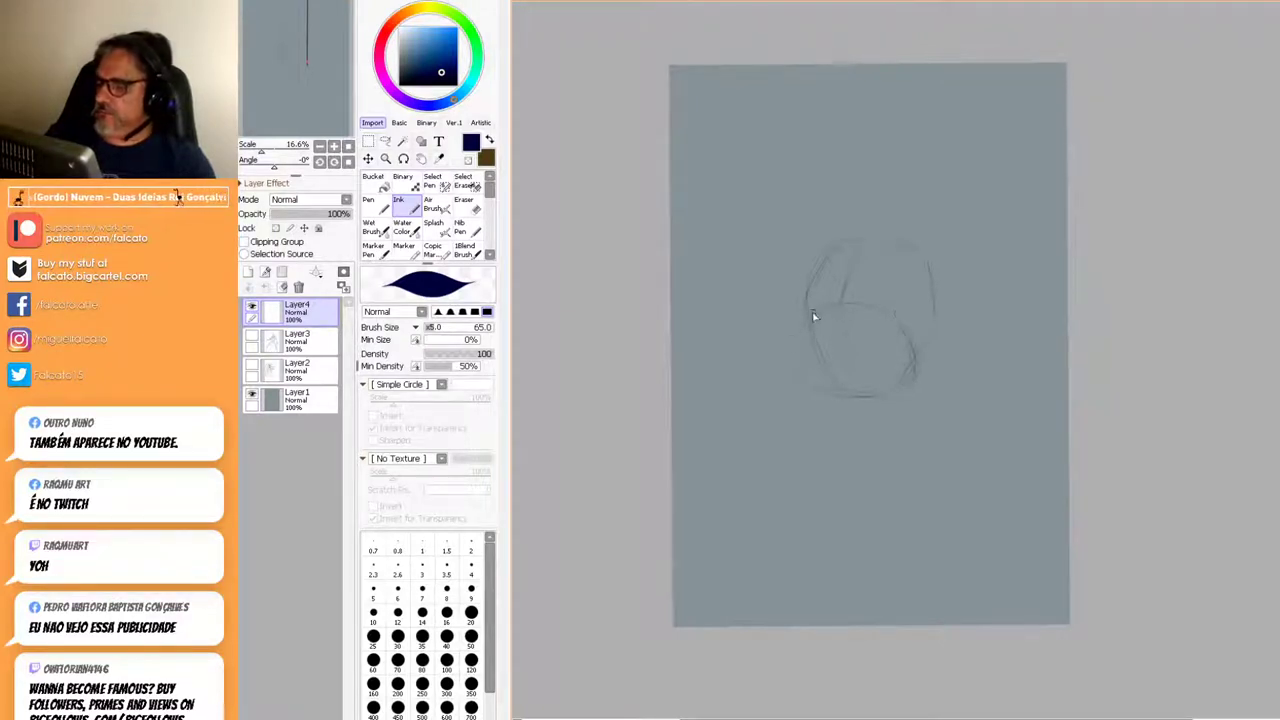
left_click_drag(916, 360, 898, 390)
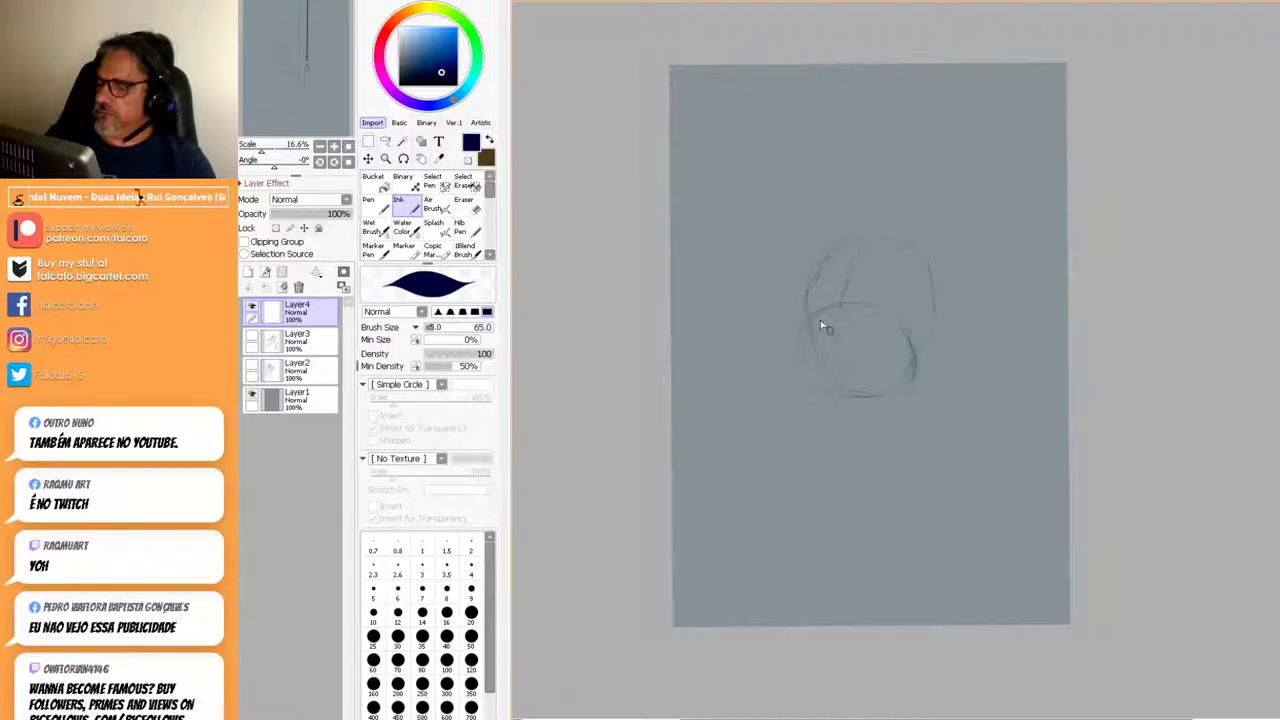
mouse_move(807, 295)
left_mouse_down()
mouse_move(857, 237)
mouse_move(939, 283)
mouse_move(921, 248)
mouse_move(933, 291)
mouse_move(905, 331)
mouse_move(854, 267)
mouse_move(868, 245)
mouse_move(842, 295)
mouse_move(858, 248)
mouse_move(849, 262)
mouse_move(918, 235)
mouse_move(860, 310)
left_mouse_up()
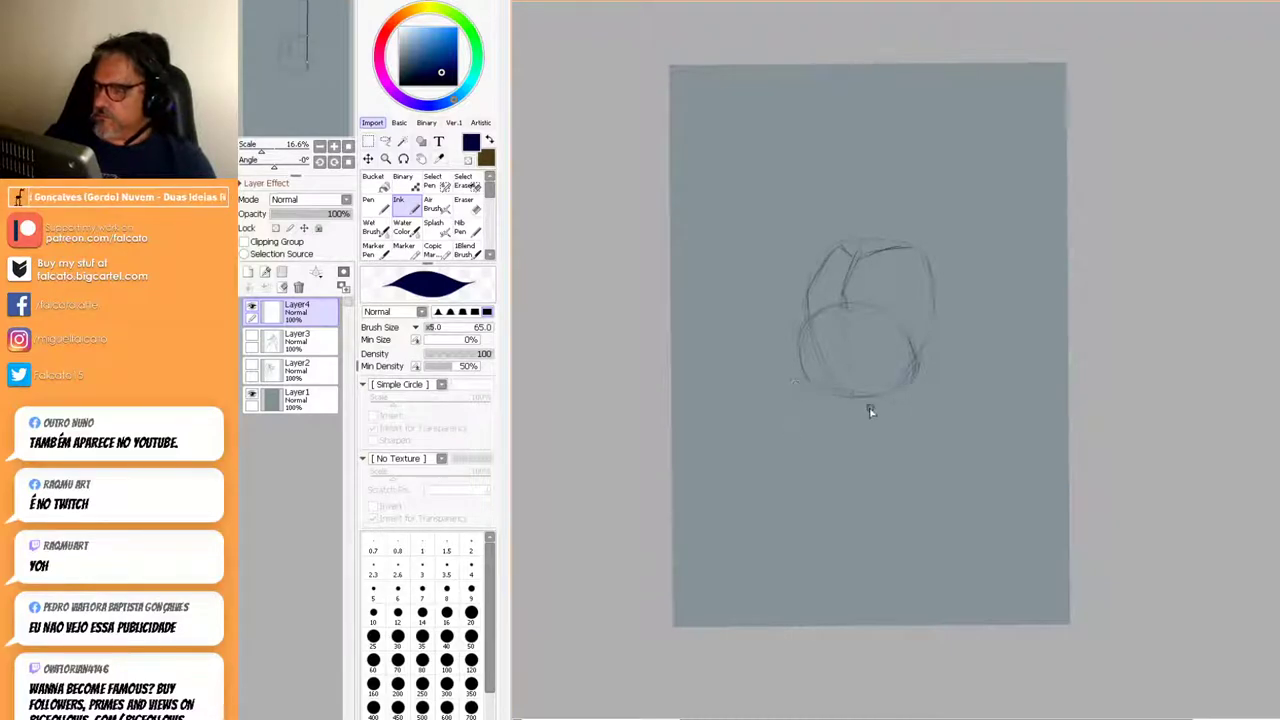
Sketch two legs in a wide stance below the rounded lower mass, with knee lines, lower legs and flat feet.
mouse_move(803, 376)
left_mouse_down()
mouse_move(798, 448)
mouse_move(855, 402)
mouse_move(846, 411)
mouse_move(795, 375)
mouse_move(772, 429)
mouse_move(781, 416)
mouse_move(856, 408)
mouse_move(812, 464)
mouse_move(800, 432)
left_mouse_up()
left_click_drag(878, 399, 914, 434)
left_click_drag(924, 362, 960, 434)
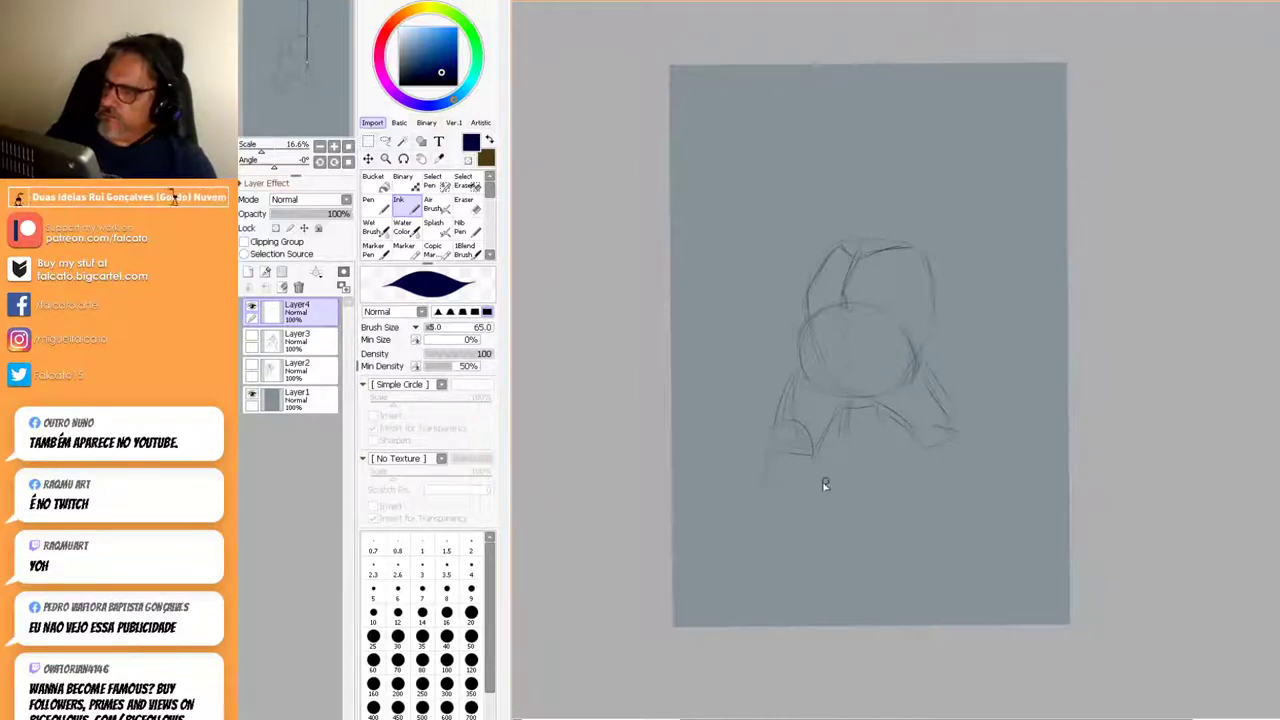
mouse_move(779, 433)
left_mouse_down()
mouse_move(795, 482)
mouse_move(827, 466)
mouse_move(817, 456)
mouse_move(833, 508)
mouse_move(762, 513)
mouse_move(774, 507)
mouse_move(763, 530)
mouse_move(831, 526)
left_mouse_up()
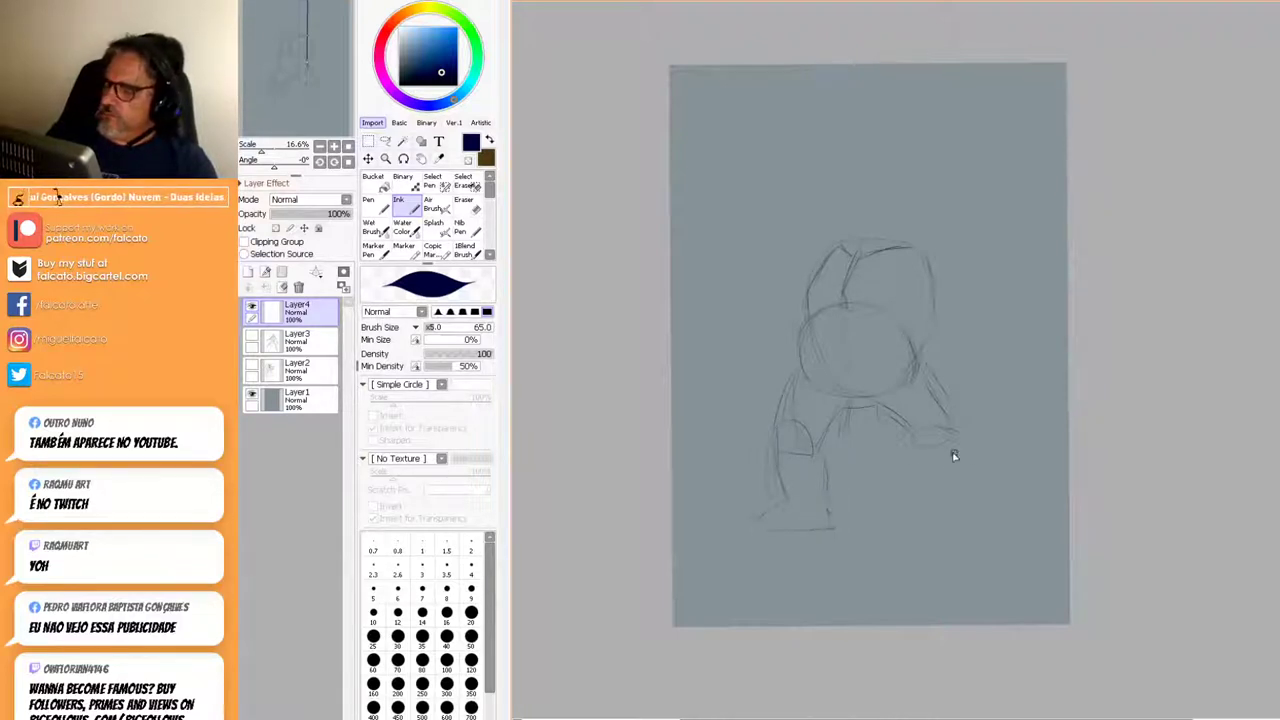
mouse_move(922, 443)
left_mouse_down()
mouse_move(961, 509)
mouse_move(958, 427)
mouse_move(987, 469)
left_mouse_up()
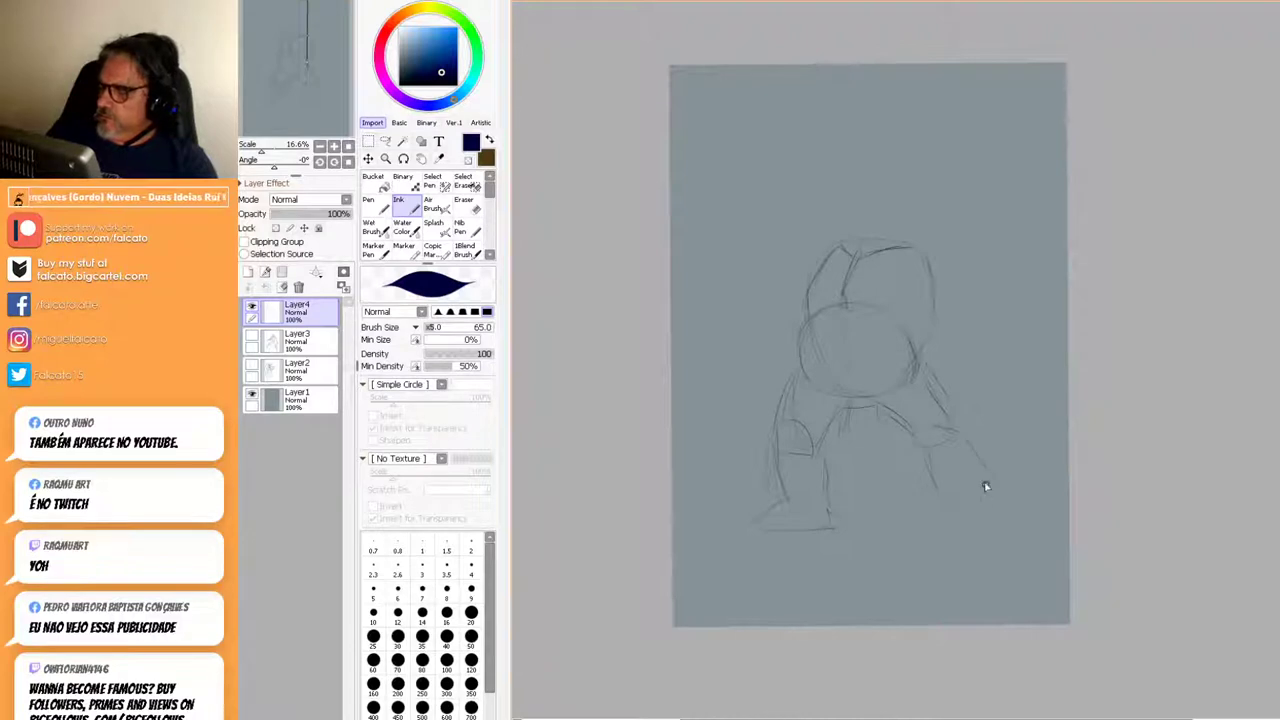
mouse_move(921, 363)
left_mouse_down()
mouse_move(950, 422)
mouse_move(940, 520)
mouse_move(1014, 529)
left_mouse_up()
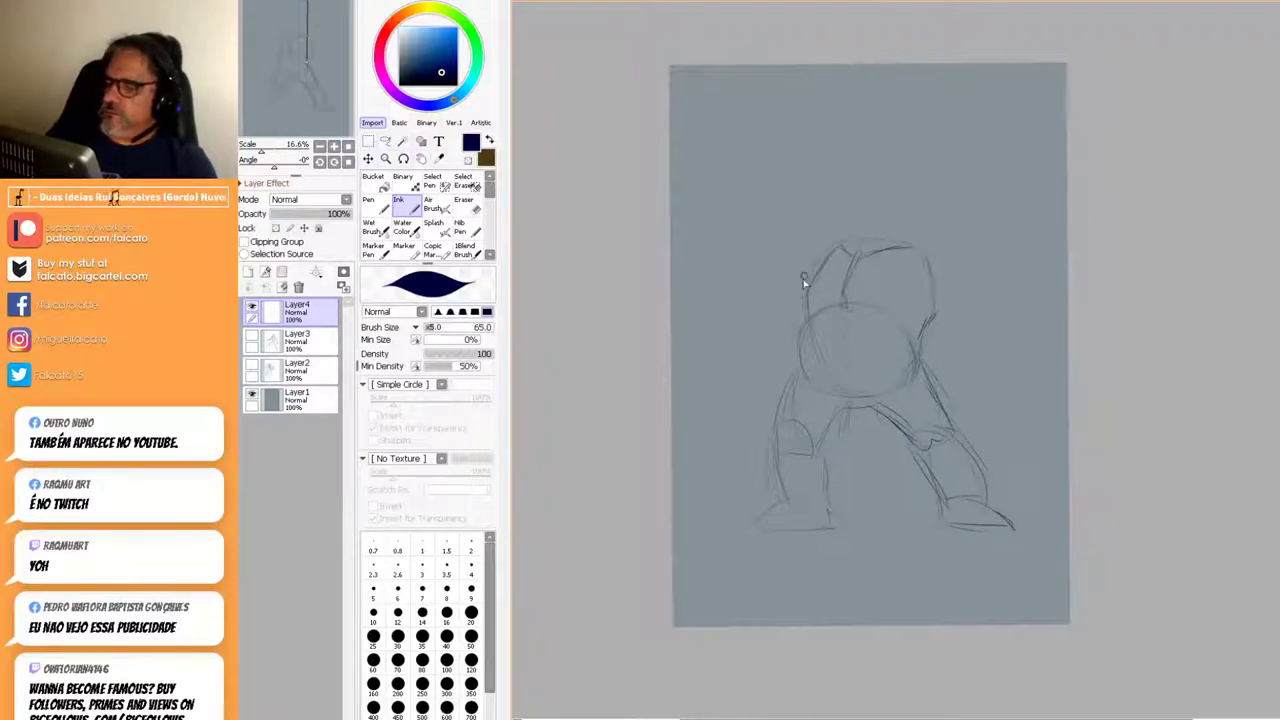
Firm up both sides of the torso, mark arcs for the shoulders, and draw a horizontal line across the lower belly.
left_click_drag(807, 300, 804, 368)
left_click_drag(926, 366, 928, 318)
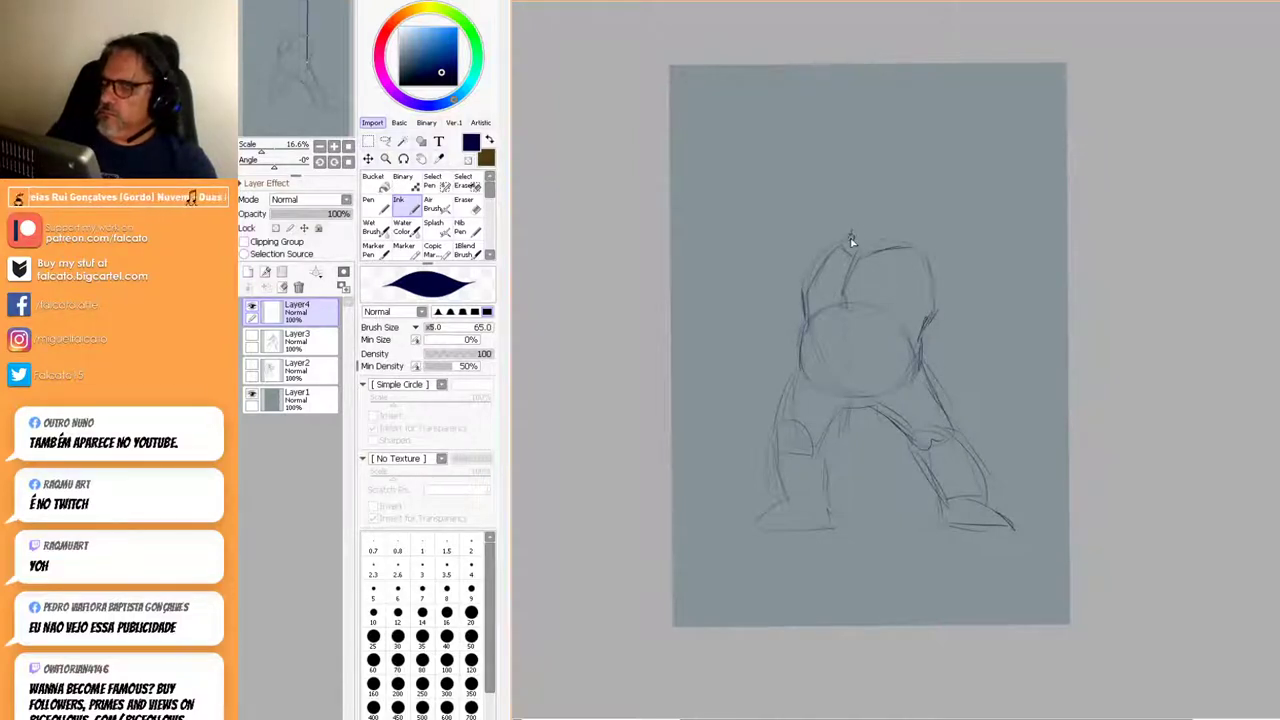
left_click_drag(818, 236, 784, 259)
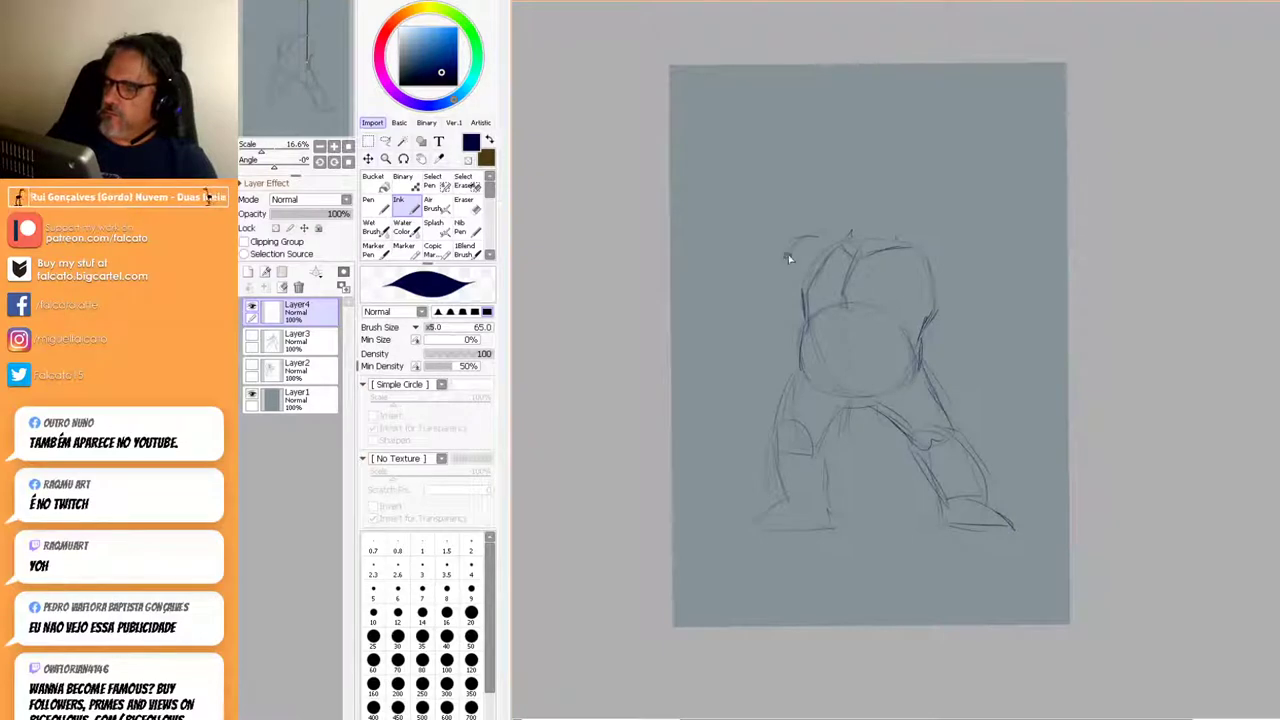
left_click_drag(920, 241, 949, 251)
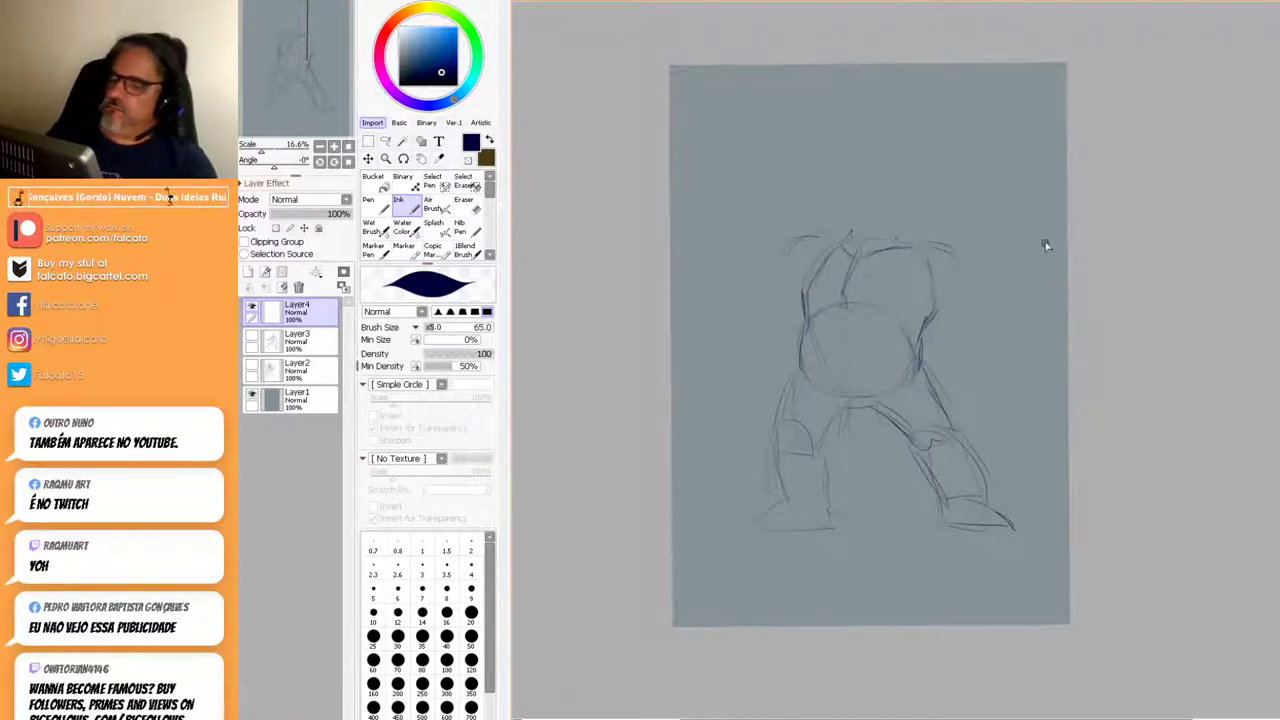
left_click_drag(806, 364, 922, 368)
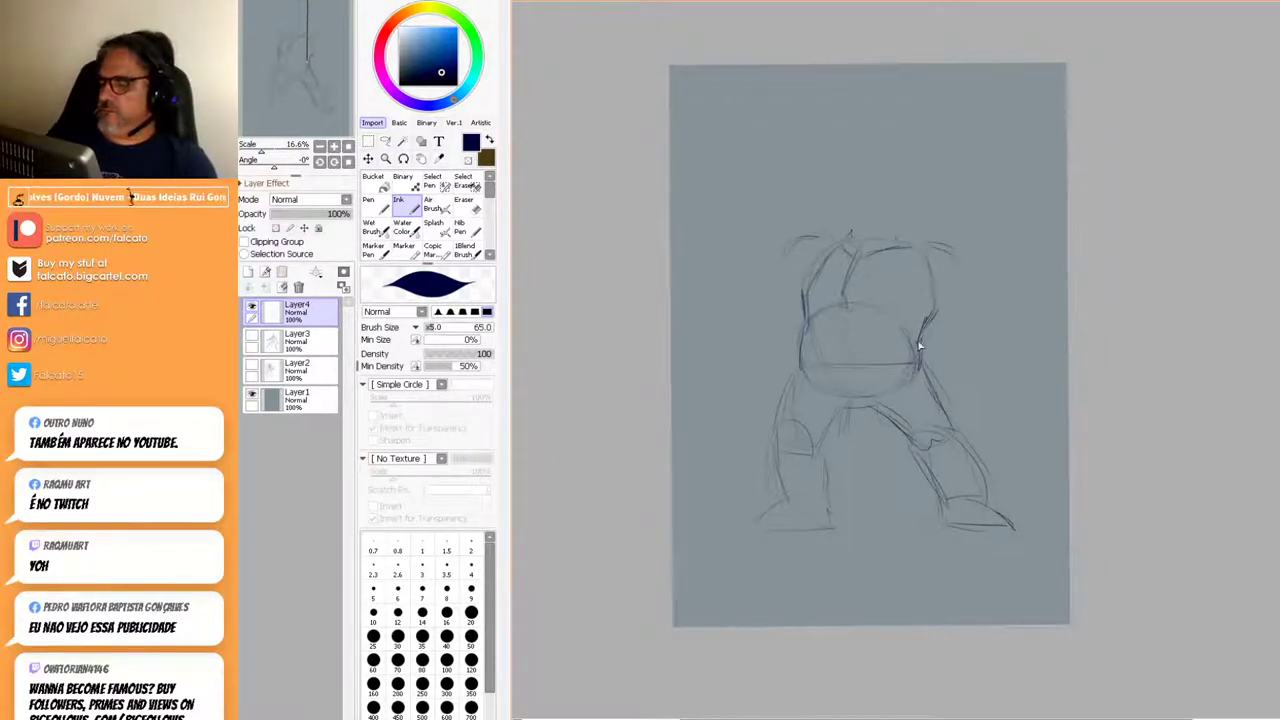
left_click_drag(932, 318, 917, 344)
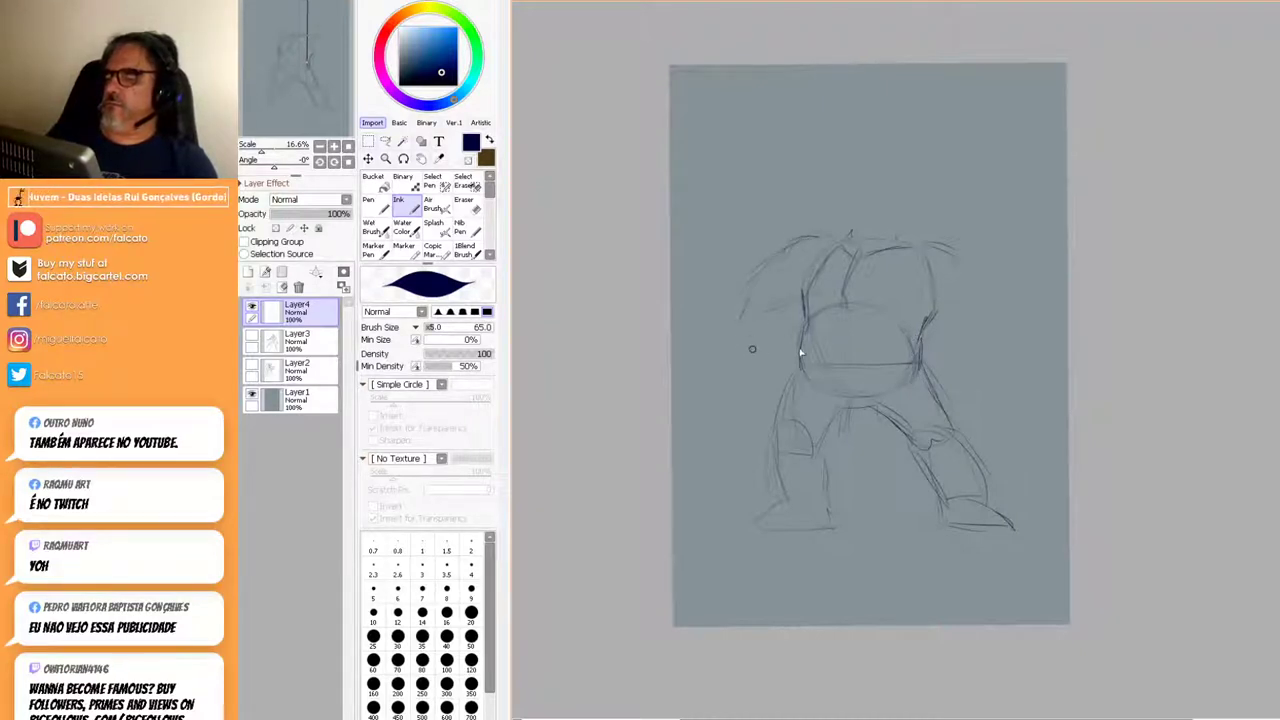
Sketch both bulky bent arms at the figure's sides and draw curved bands across the midsection between them.
mouse_move(790, 346)
left_mouse_down()
mouse_move(745, 352)
mouse_move(760, 270)
left_mouse_up()
left_click_drag(808, 308, 814, 349)
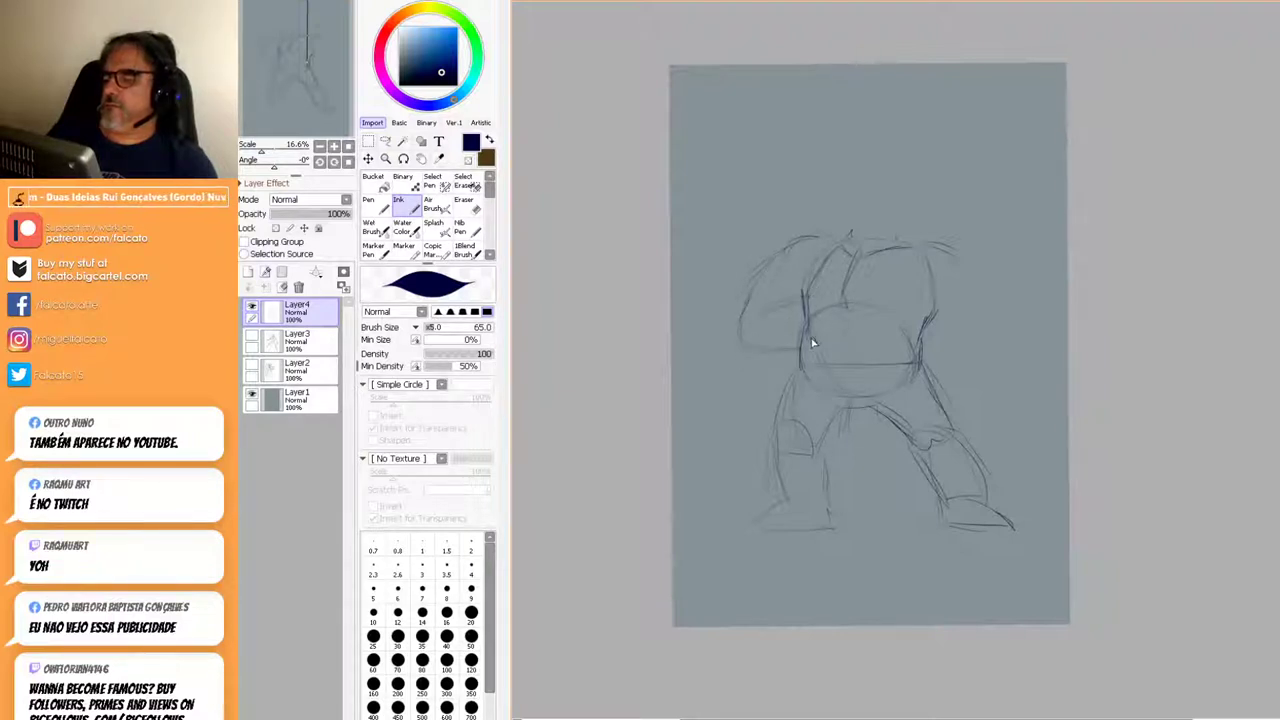
left_click_drag(807, 297, 840, 288)
mouse_move(817, 336)
left_mouse_down()
mouse_move(857, 334)
mouse_move(827, 323)
mouse_move(860, 309)
mouse_move(814, 303)
mouse_move(865, 303)
mouse_move(867, 321)
mouse_move(930, 314)
mouse_move(894, 299)
mouse_move(857, 327)
mouse_move(904, 327)
mouse_move(885, 319)
mouse_move(906, 341)
mouse_move(919, 303)
mouse_move(901, 298)
mouse_move(964, 316)
mouse_move(961, 355)
left_mouse_up()
left_click_drag(941, 254, 979, 296)
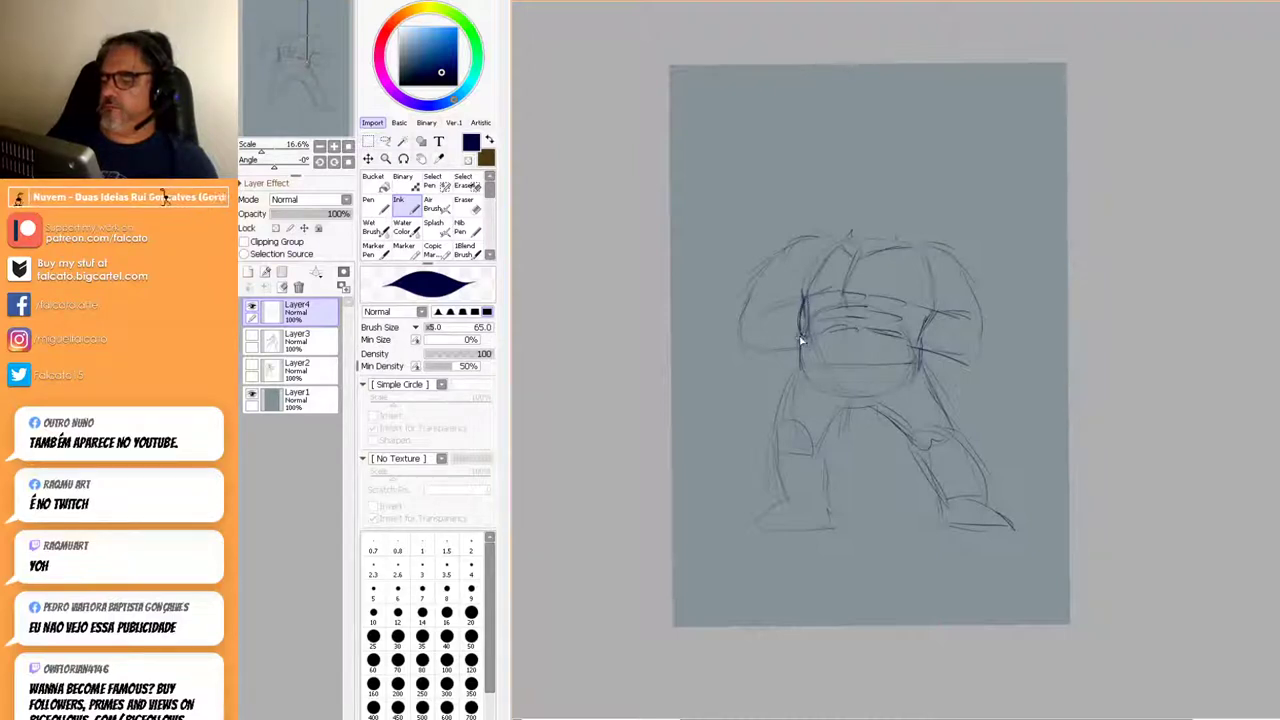
left_click_drag(800, 342, 770, 353)
left_click_drag(762, 306, 740, 330)
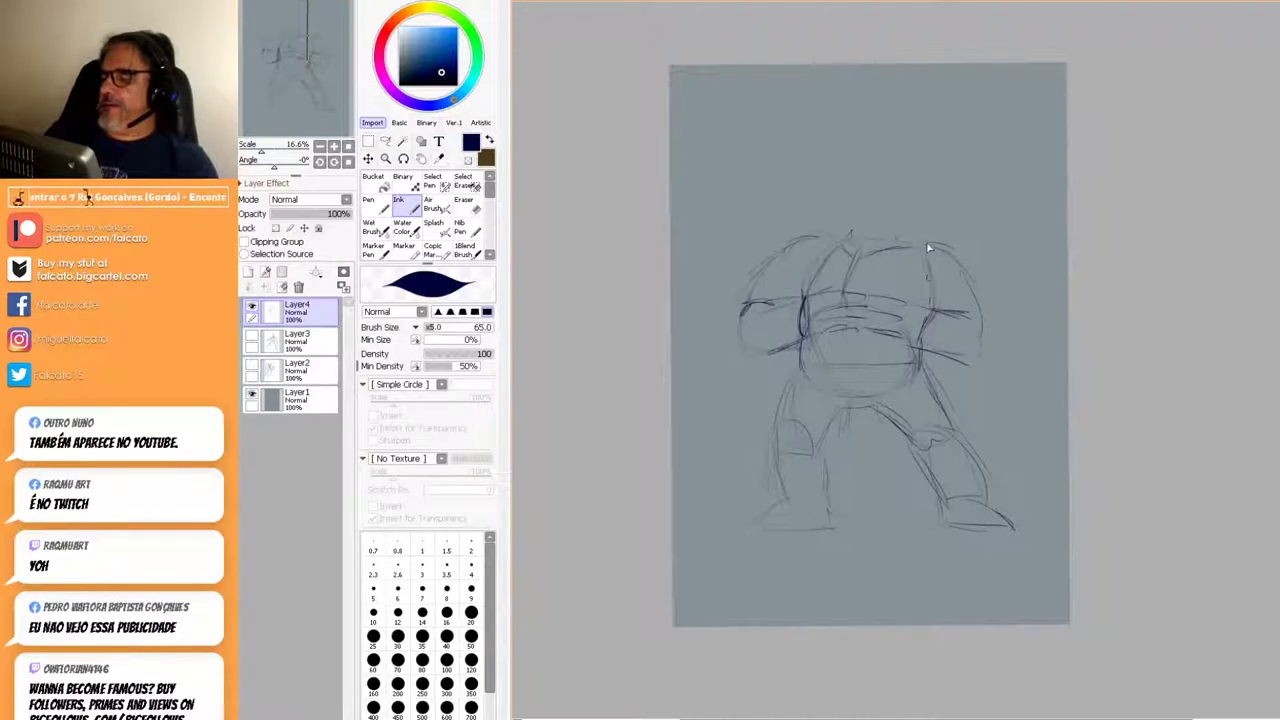
Sketch the head above the shoulders with a brow line, nose, open mouth, ears and hair falling to the shoulders.
left_click_drag(909, 231, 898, 242)
mouse_move(843, 145)
left_mouse_down()
mouse_move(829, 207)
mouse_move(851, 236)
left_mouse_up()
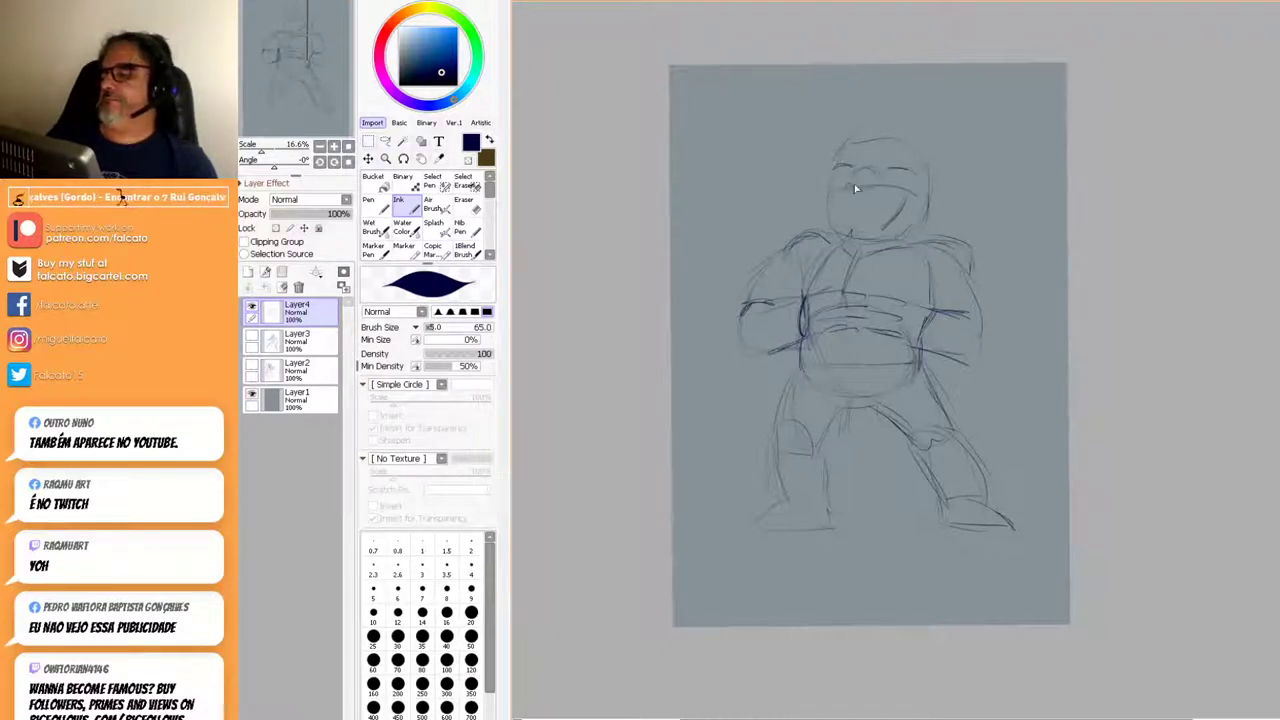
mouse_move(886, 184)
left_mouse_down()
mouse_move(834, 198)
mouse_move(880, 219)
left_mouse_up()
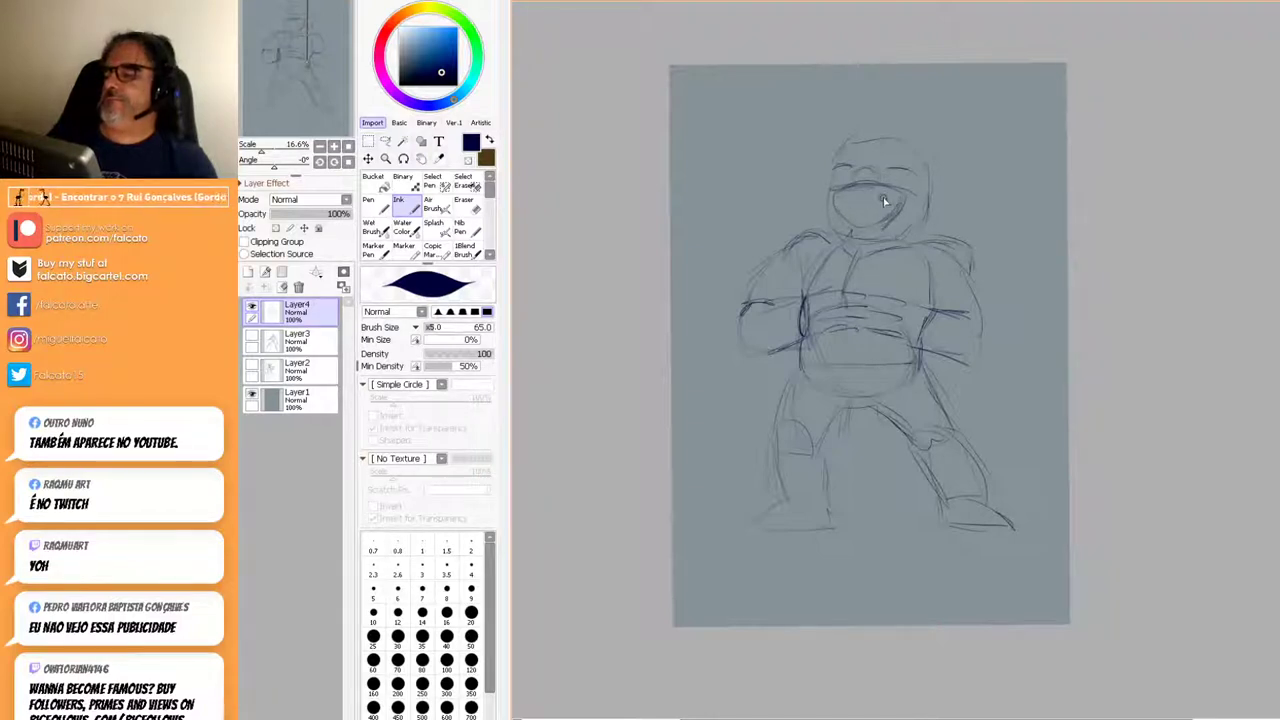
left_click_drag(845, 204, 893, 214)
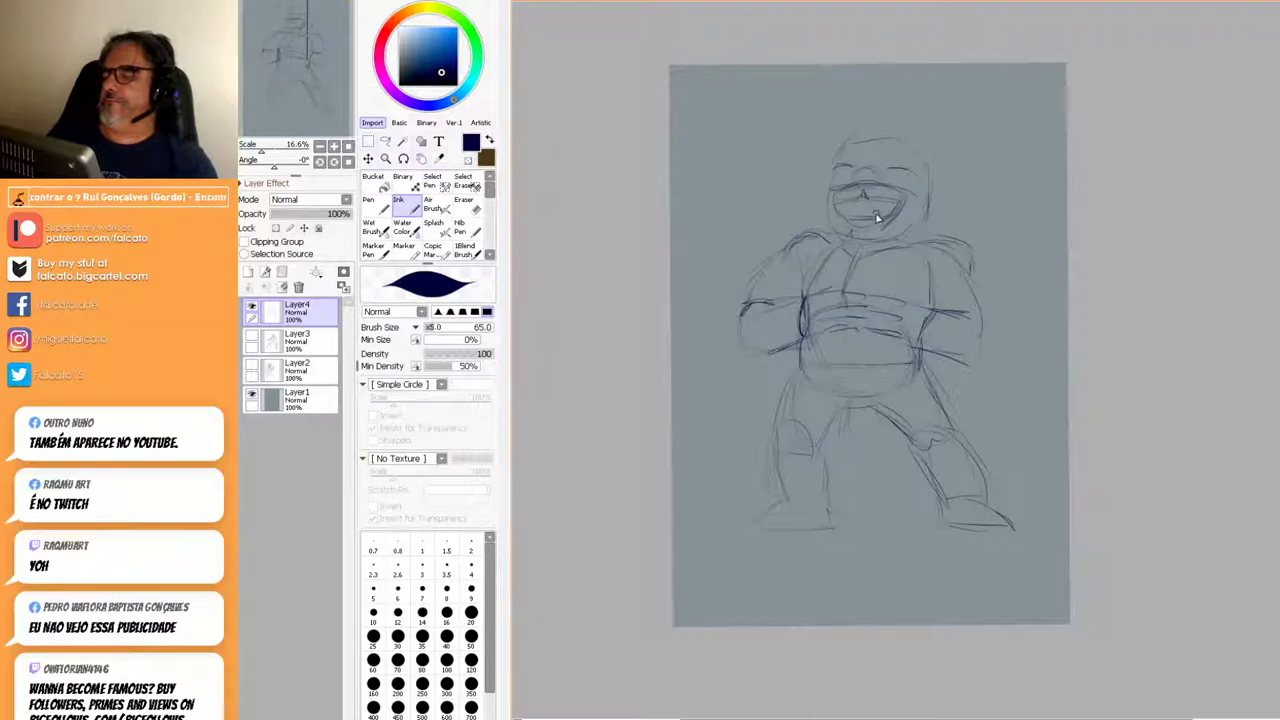
left_click_drag(867, 211, 924, 218)
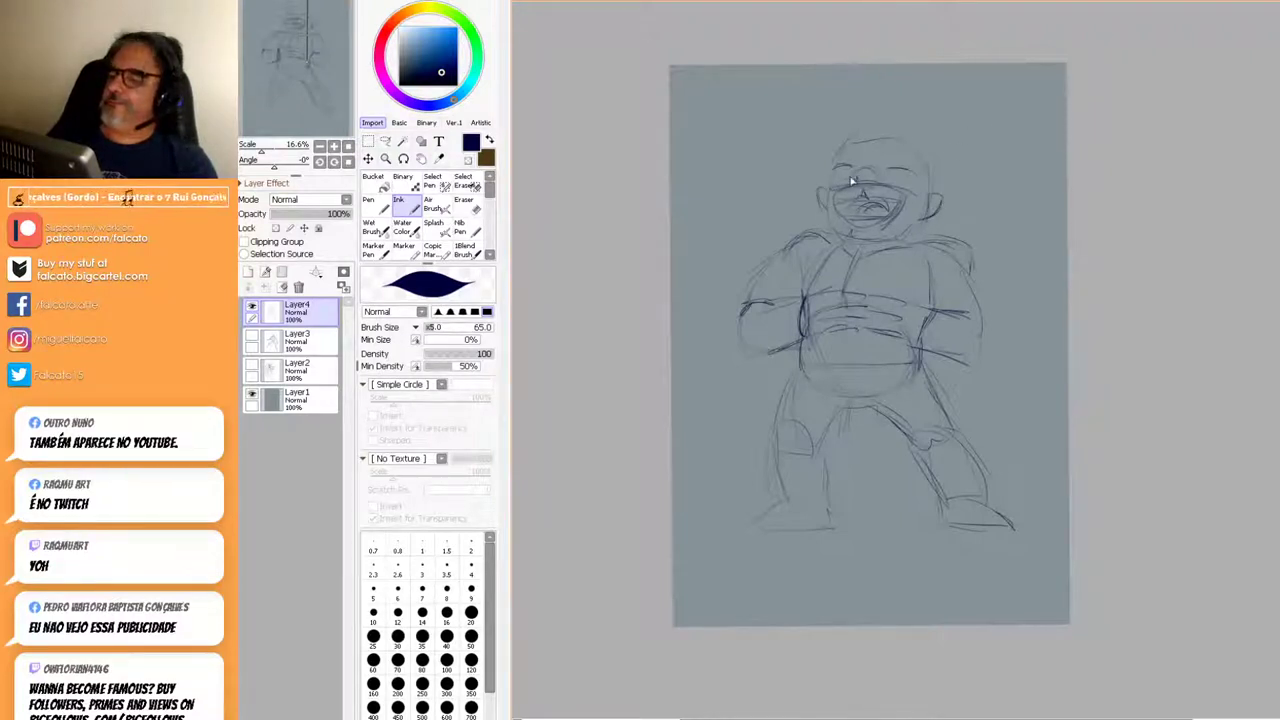
left_click_drag(857, 192, 828, 197)
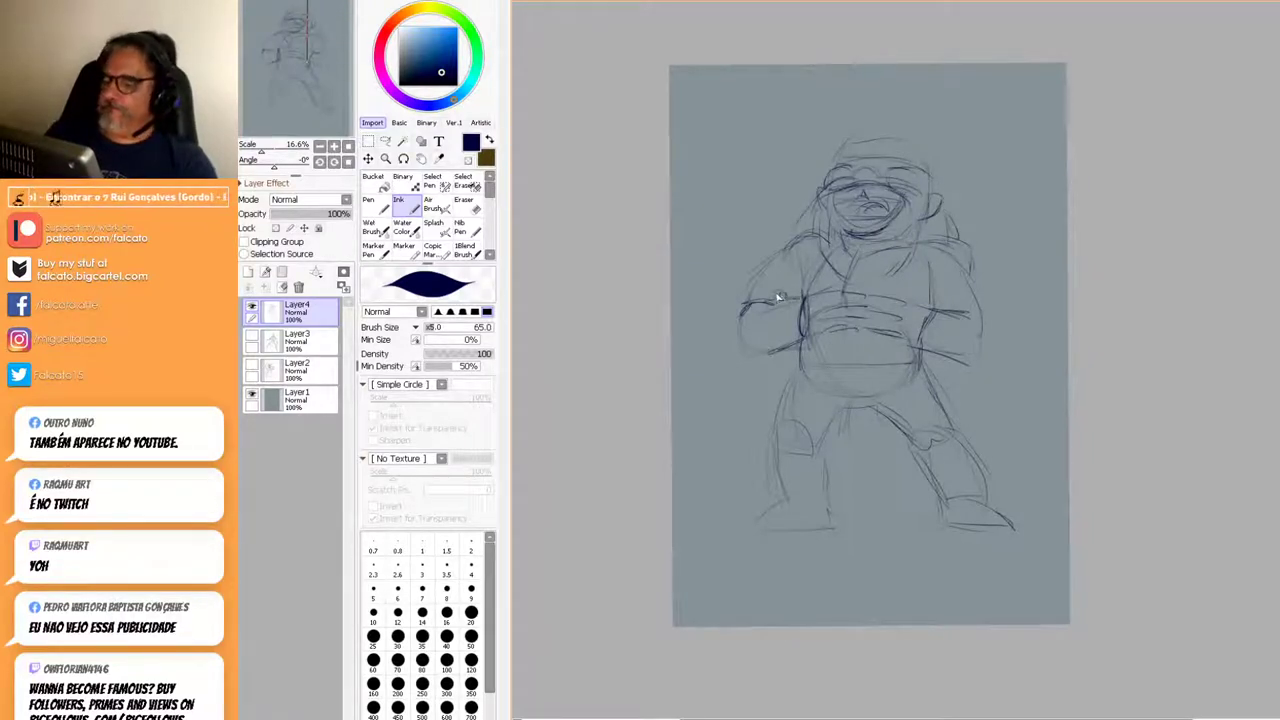
Darken the torso edges beside both forearms and add short upright strokes across the midsection bands.
left_click_drag(916, 300, 954, 309)
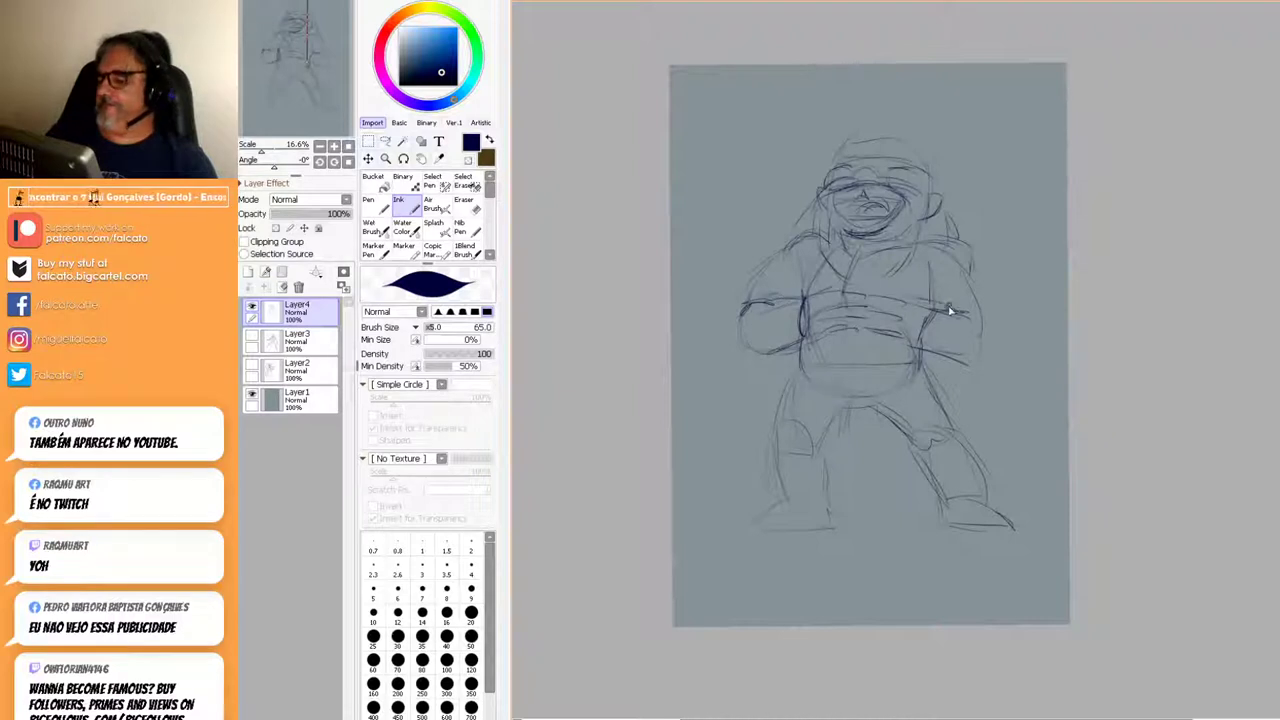
mouse_move(810, 296)
left_mouse_down()
mouse_move(838, 291)
mouse_move(840, 326)
mouse_move(806, 340)
left_mouse_up()
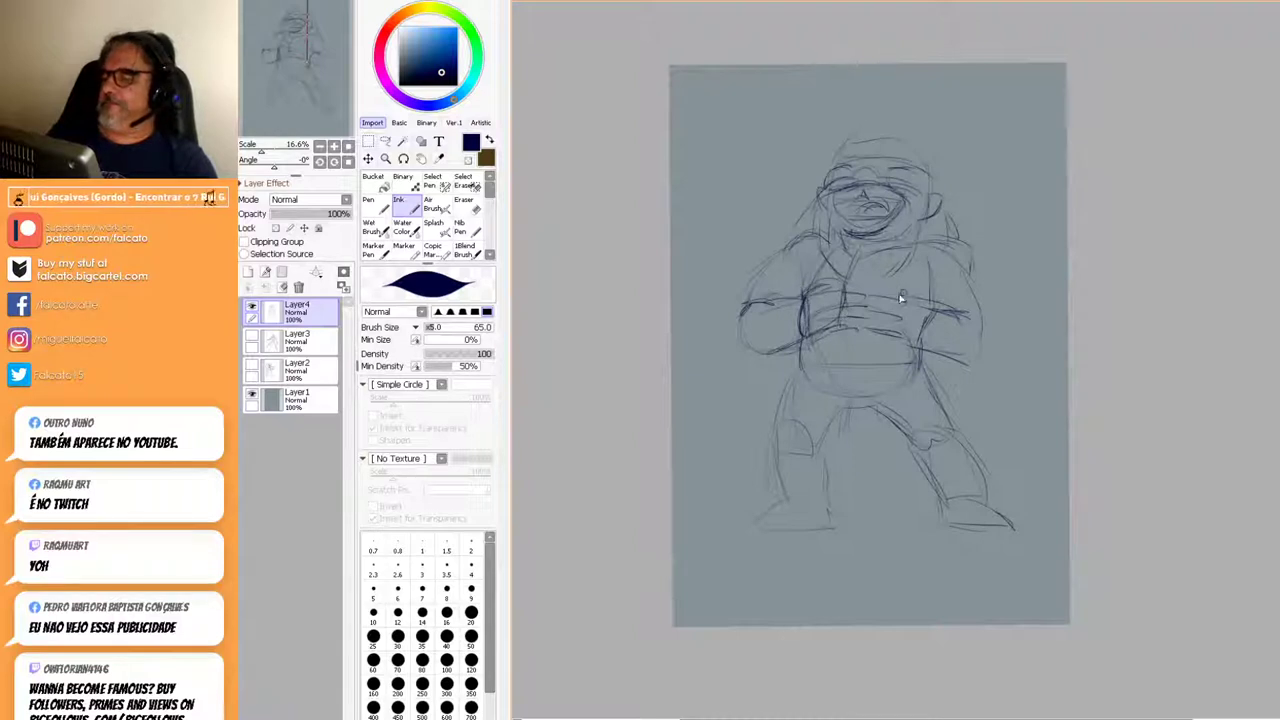
left_click_drag(925, 296, 876, 328)
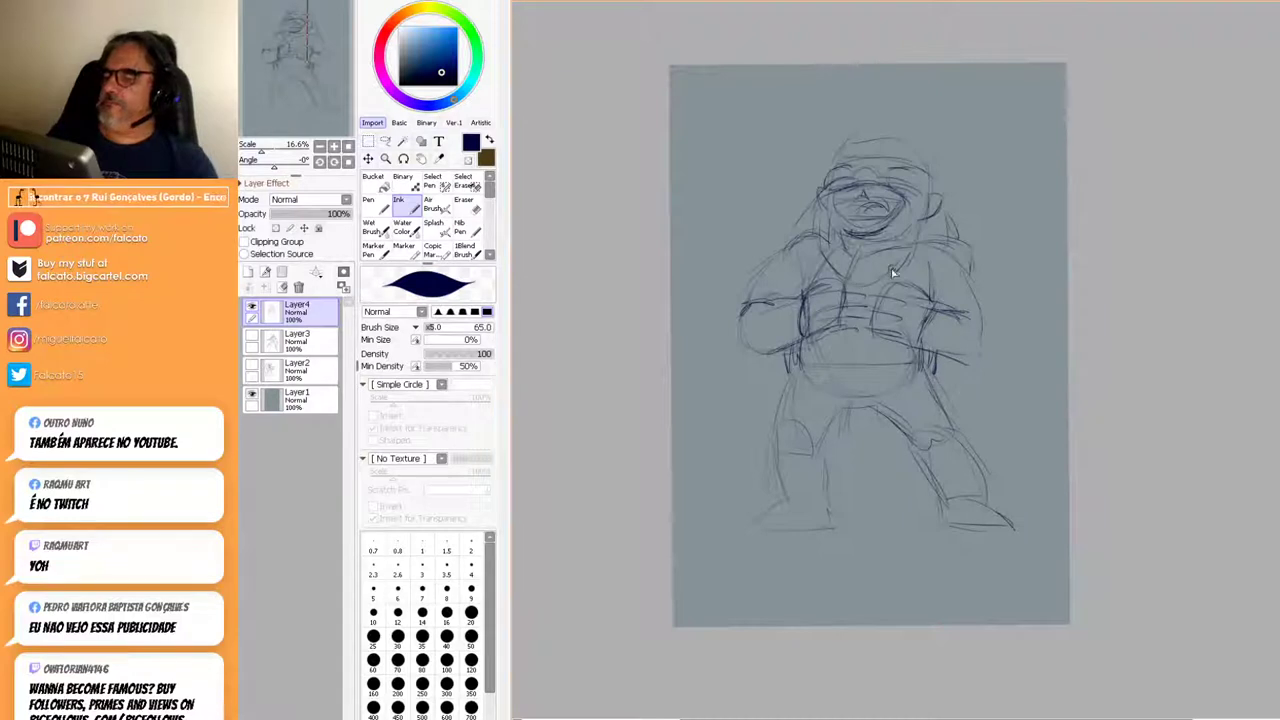
Redraw both legs with fuller, darker outlines, adding a curved cuff at the viewer's-left knee and a defined crotch line.
left_click_drag(767, 390, 764, 432)
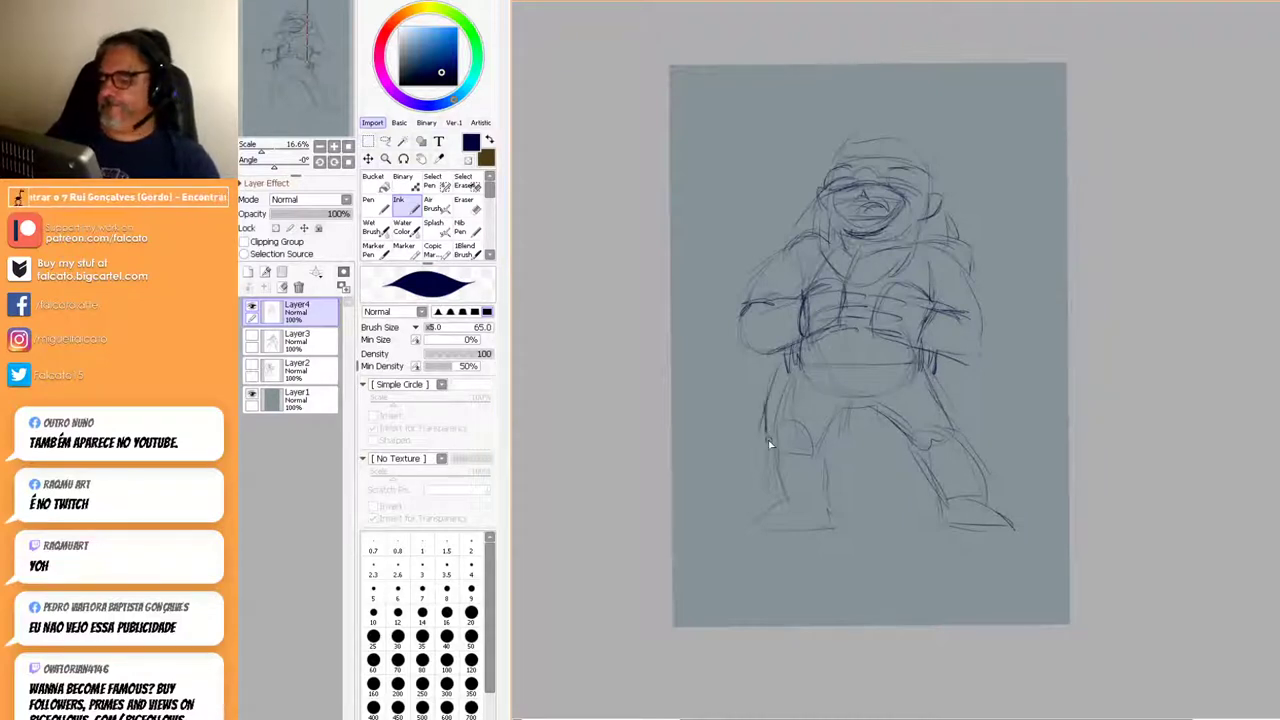
mouse_move(784, 364)
left_mouse_down()
mouse_move(764, 411)
mouse_move(830, 451)
mouse_move(853, 409)
mouse_move(830, 455)
mouse_move(837, 441)
mouse_move(801, 445)
mouse_move(812, 461)
mouse_move(780, 449)
mouse_move(841, 452)
mouse_move(831, 445)
mouse_move(842, 481)
mouse_move(836, 448)
mouse_move(848, 500)
mouse_move(776, 447)
mouse_move(787, 493)
mouse_move(811, 505)
mouse_move(760, 523)
mouse_move(840, 511)
mouse_move(782, 499)
mouse_move(751, 517)
mouse_move(843, 532)
left_mouse_up()
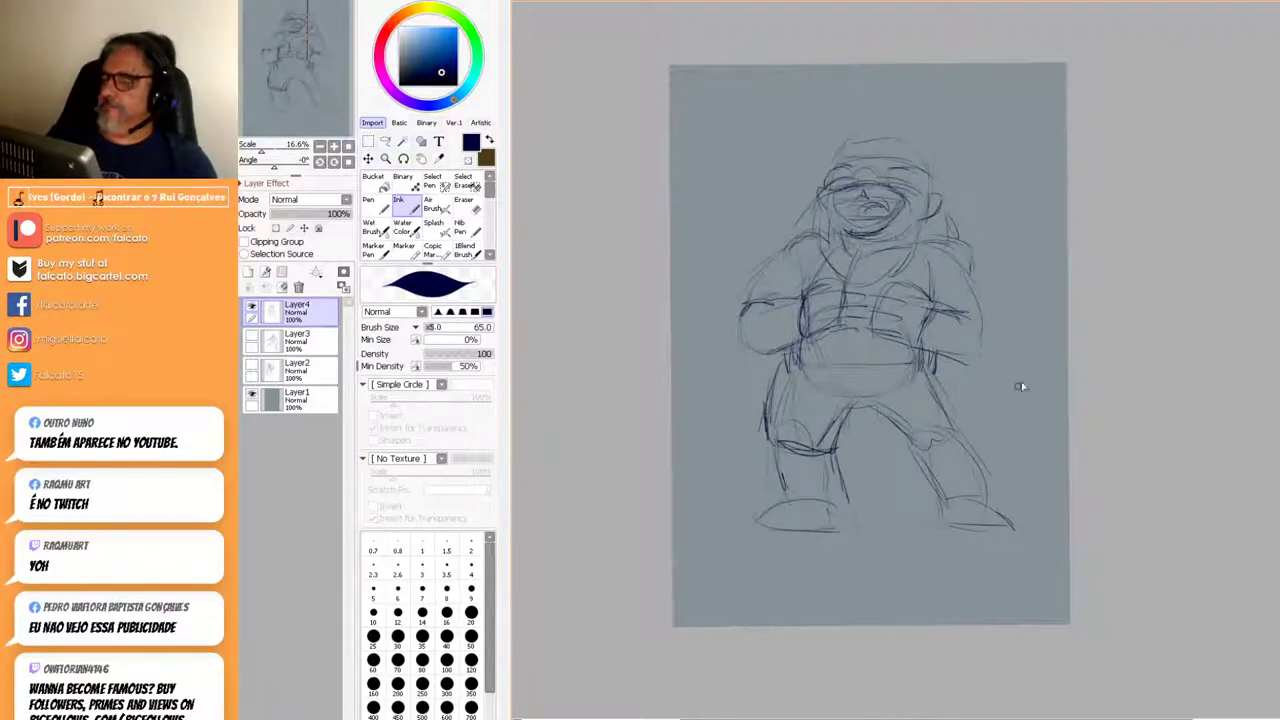
mouse_move(934, 370)
left_mouse_down()
mouse_move(967, 437)
mouse_move(925, 452)
mouse_move(936, 497)
mouse_move(915, 455)
mouse_move(936, 504)
left_mouse_up()
left_click_drag(980, 452, 985, 492)
left_click_drag(936, 366, 960, 402)
left_click_drag(858, 406, 926, 372)
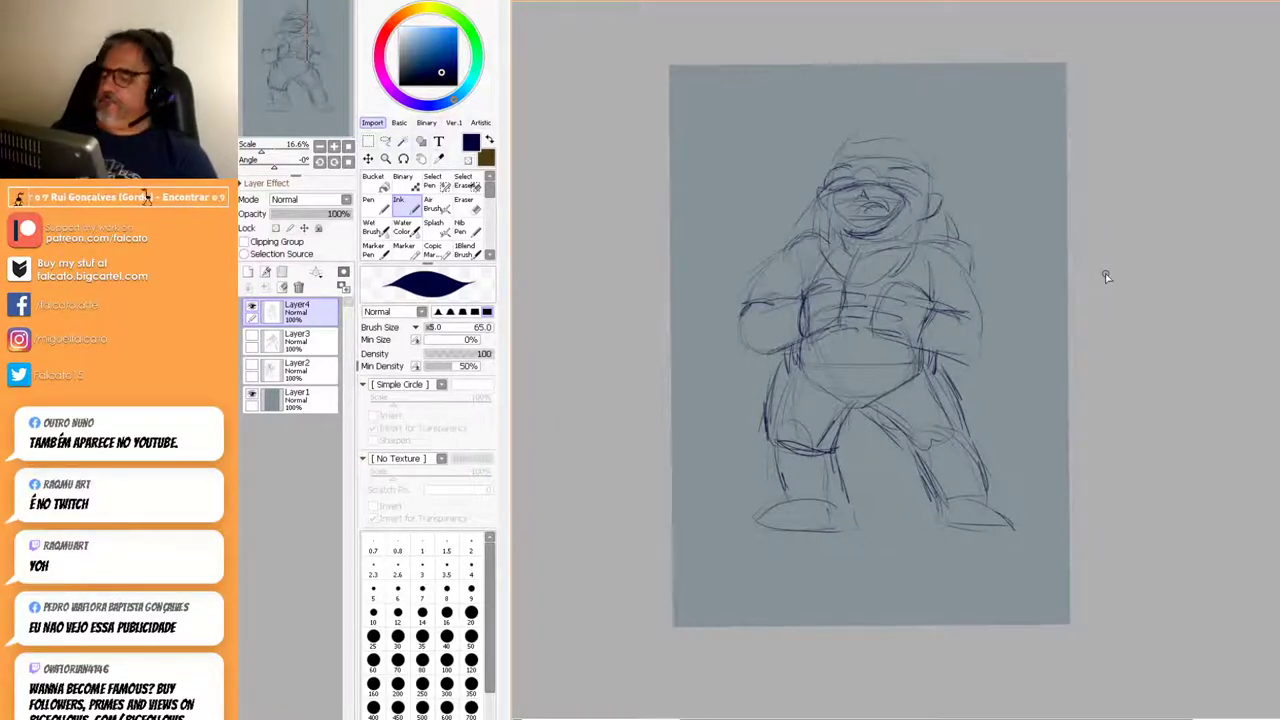
Darken the arm and wrist outlines, strengthen the shoulder contours, and define the headgear with a strip over the crown.
mouse_move(772, 262)
left_mouse_down()
mouse_move(745, 302)
mouse_move(808, 302)
mouse_move(799, 336)
mouse_move(792, 302)
mouse_move(798, 353)
mouse_move(785, 313)
mouse_move(807, 343)
mouse_move(790, 300)
left_mouse_up()
mouse_move(930, 302)
left_mouse_down()
mouse_move(916, 352)
mouse_move(941, 325)
left_mouse_up()
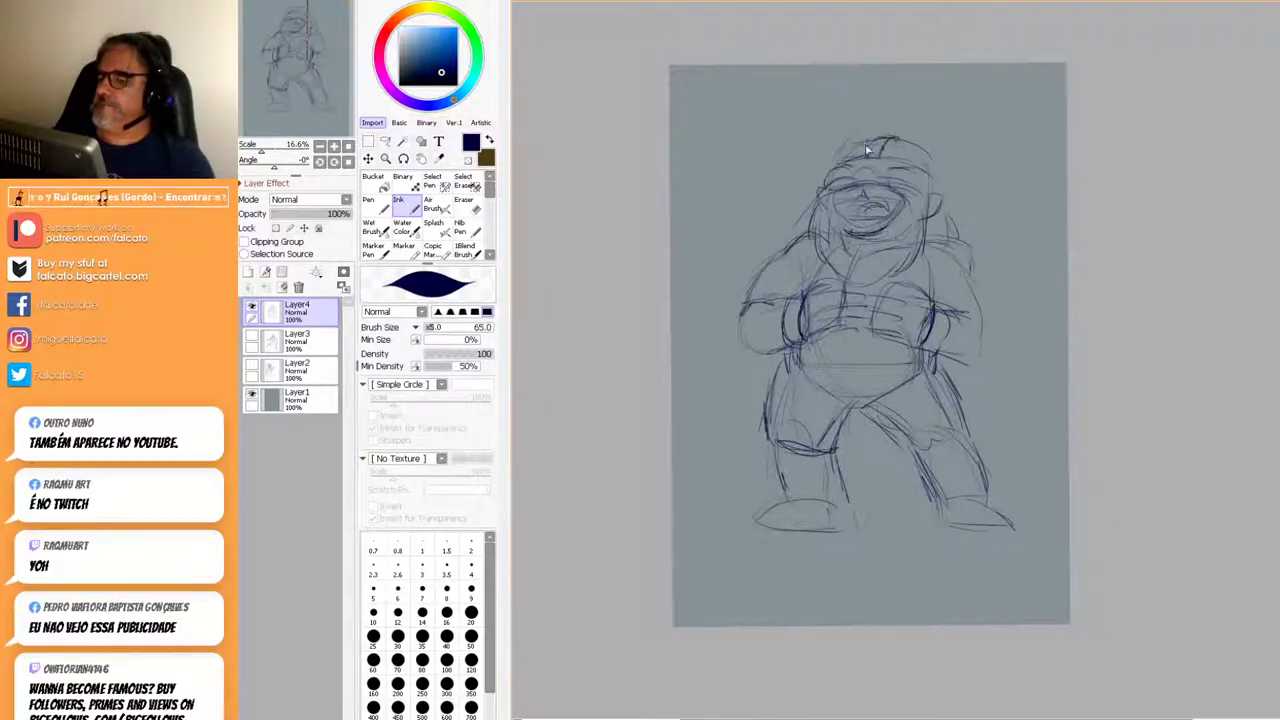
left_click_drag(899, 156, 931, 178)
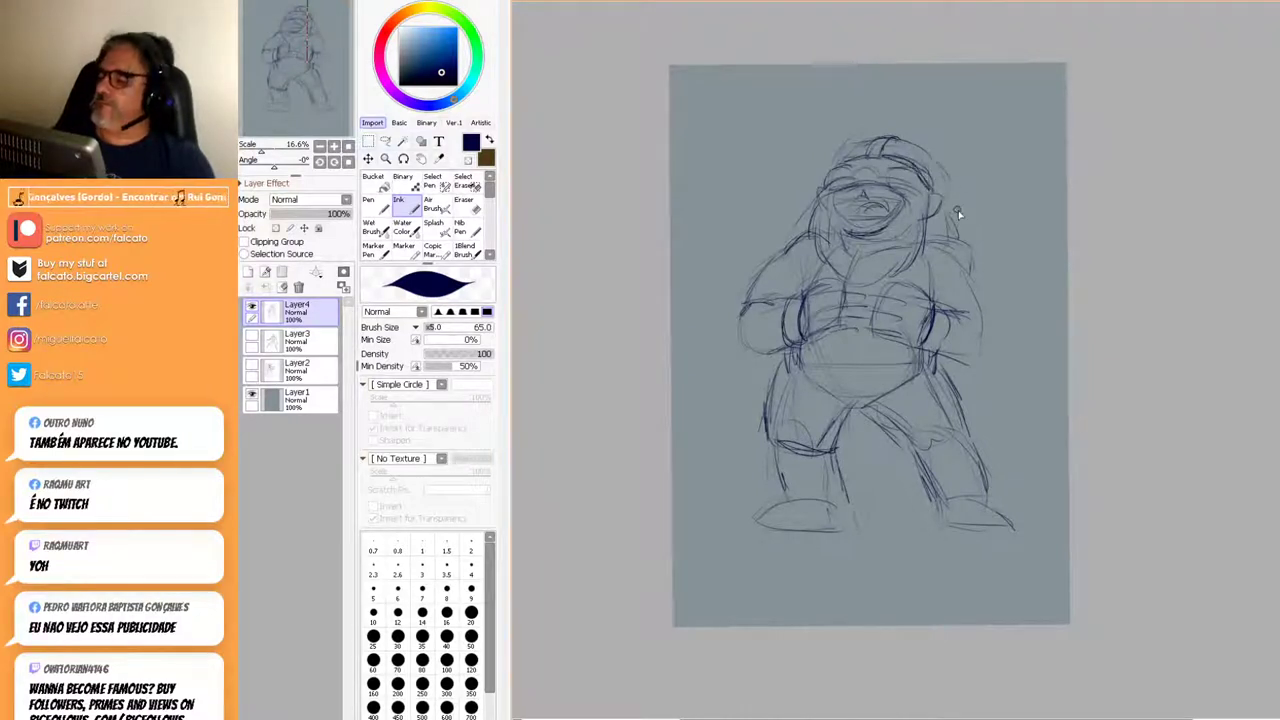
left_click_drag(808, 212, 783, 256)
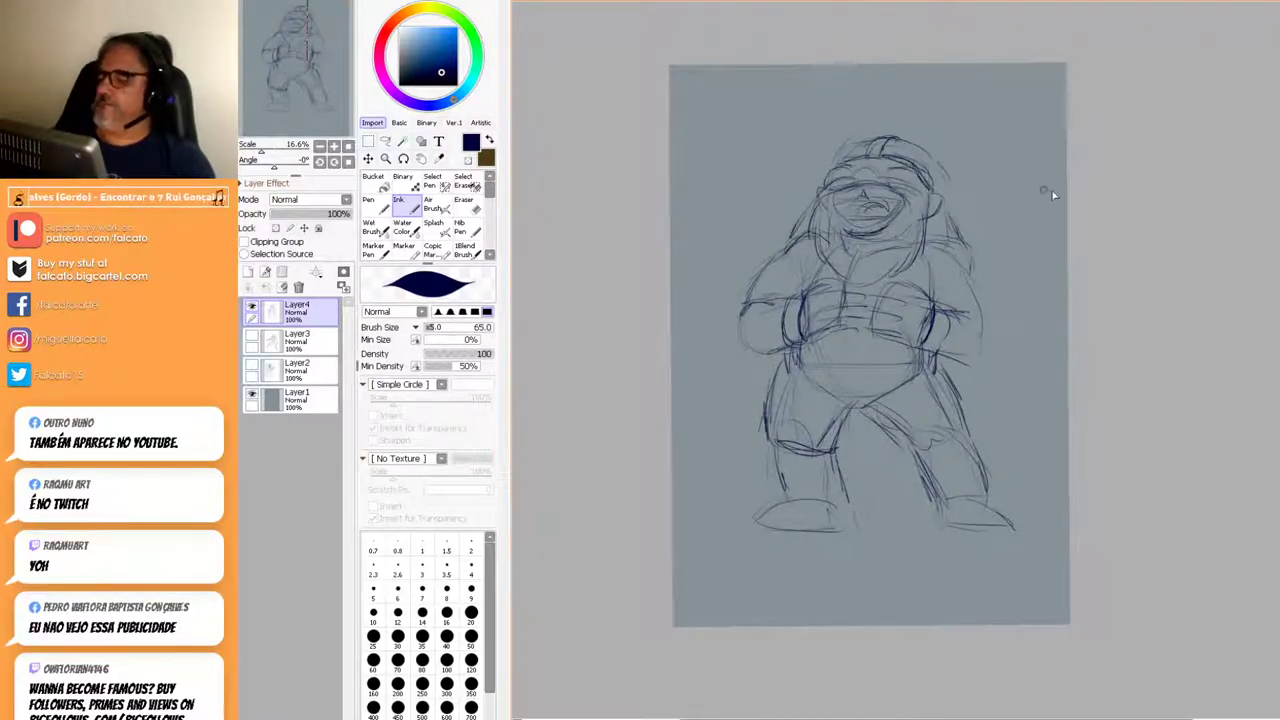
mouse_move(948, 242)
left_mouse_down()
mouse_move(992, 340)
mouse_move(937, 307)
mouse_move(980, 320)
mouse_move(965, 318)
mouse_move(976, 353)
mouse_move(976, 318)
mouse_move(966, 358)
mouse_move(929, 353)
mouse_move(1002, 340)
left_mouse_up()
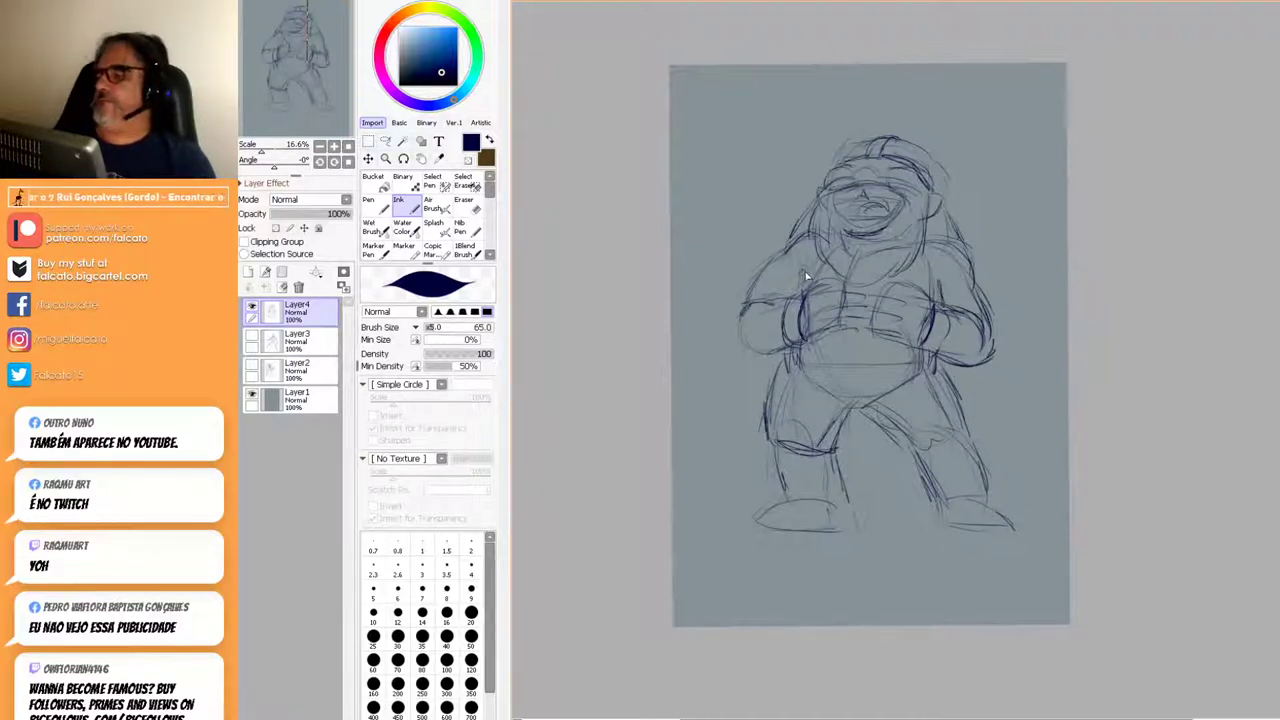
left_click_drag(946, 284, 940, 300)
Darken the lower leg on the viewer's left and give both feet boot shapes with thick flat soles.
left_click_drag(835, 468, 847, 506)
mouse_move(771, 448)
left_mouse_down()
mouse_move(789, 499)
mouse_move(760, 524)
mouse_move(857, 519)
mouse_move(840, 529)
left_mouse_up()
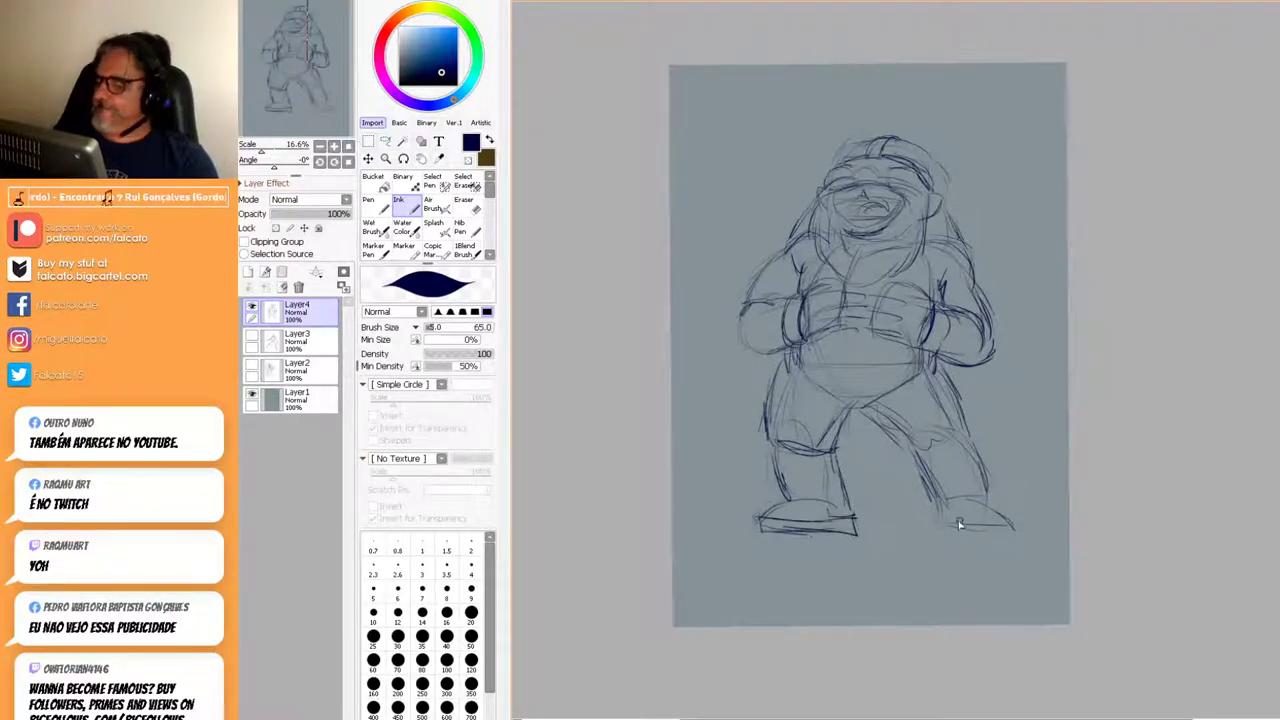
mouse_move(932, 530)
left_mouse_down()
mouse_move(1009, 538)
mouse_move(940, 523)
mouse_move(1028, 527)
mouse_move(1022, 546)
mouse_move(1019, 521)
mouse_move(971, 498)
mouse_move(1021, 523)
mouse_move(985, 500)
mouse_move(940, 515)
mouse_move(968, 505)
mouse_move(1024, 533)
left_mouse_up()
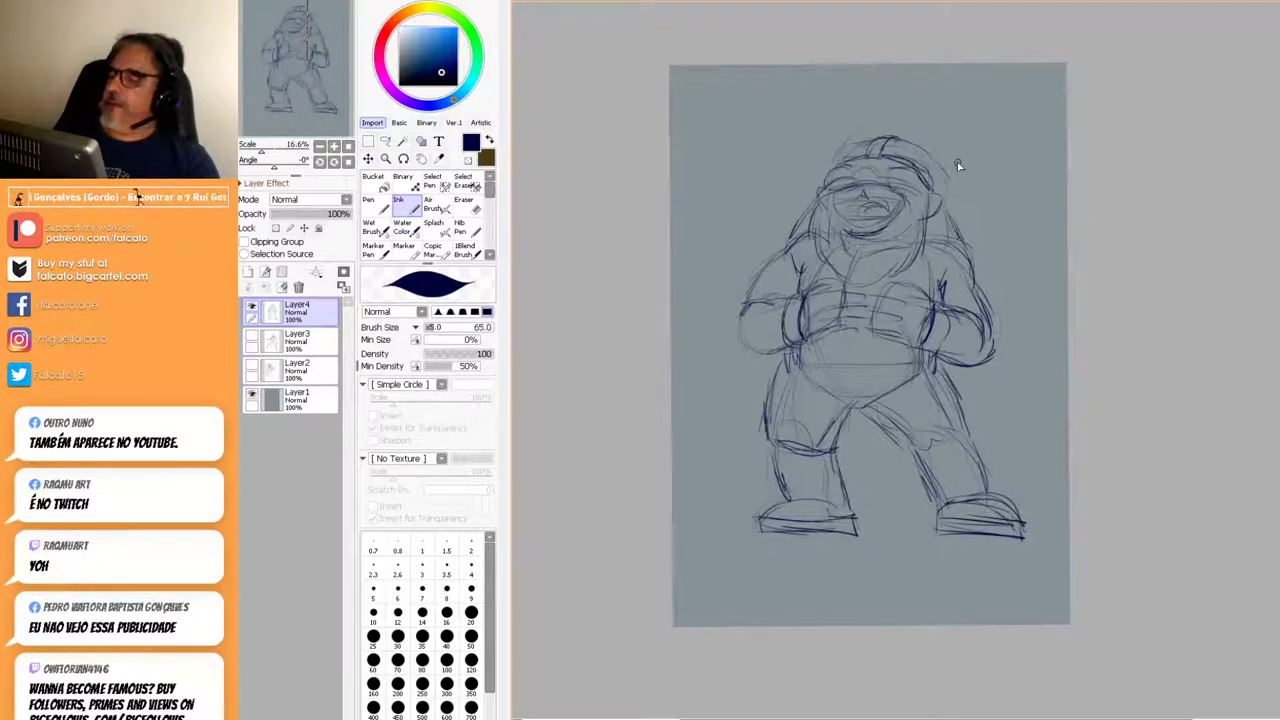
Fade Layer4 to 21% opacity, choose a dark red drawing colour, and add a new layer for inking the head.
left_click(306, 216)
left_click_drag(300, 224, 288, 222)
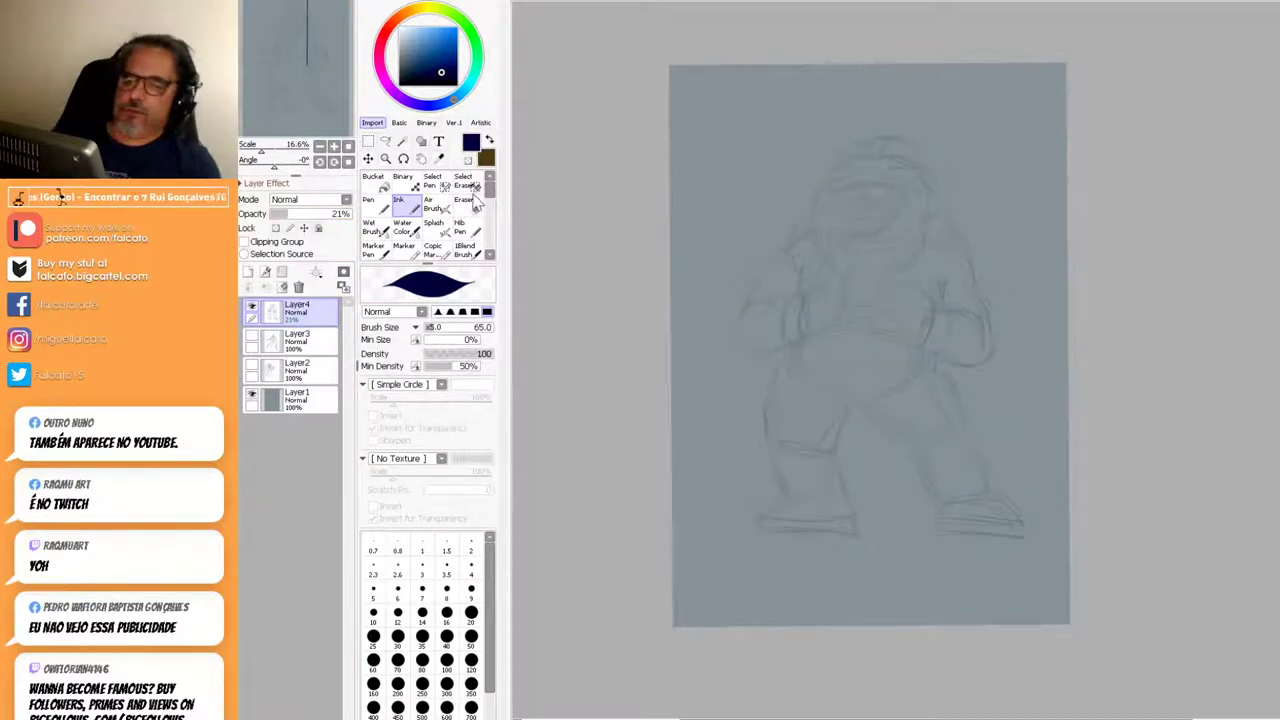
left_click(392, 28)
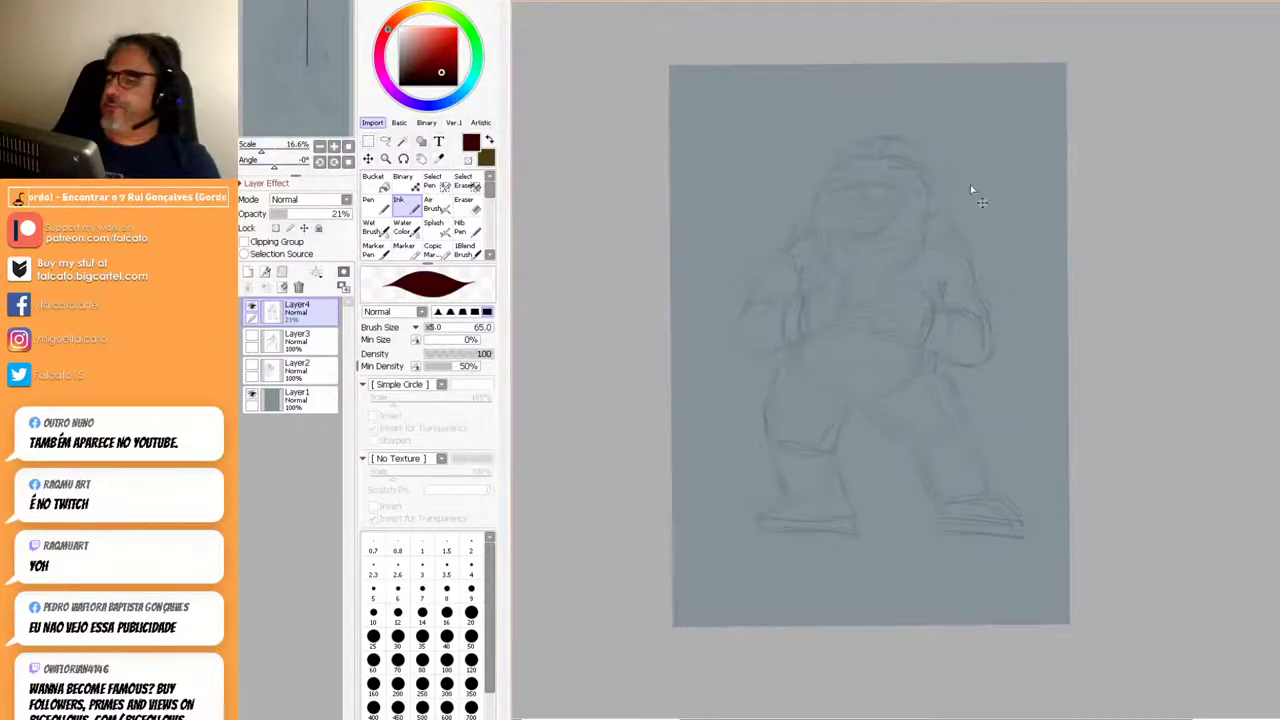
scroll(940, 234, "up", 3)
left_click_drag(941, 230, 1046, 437)
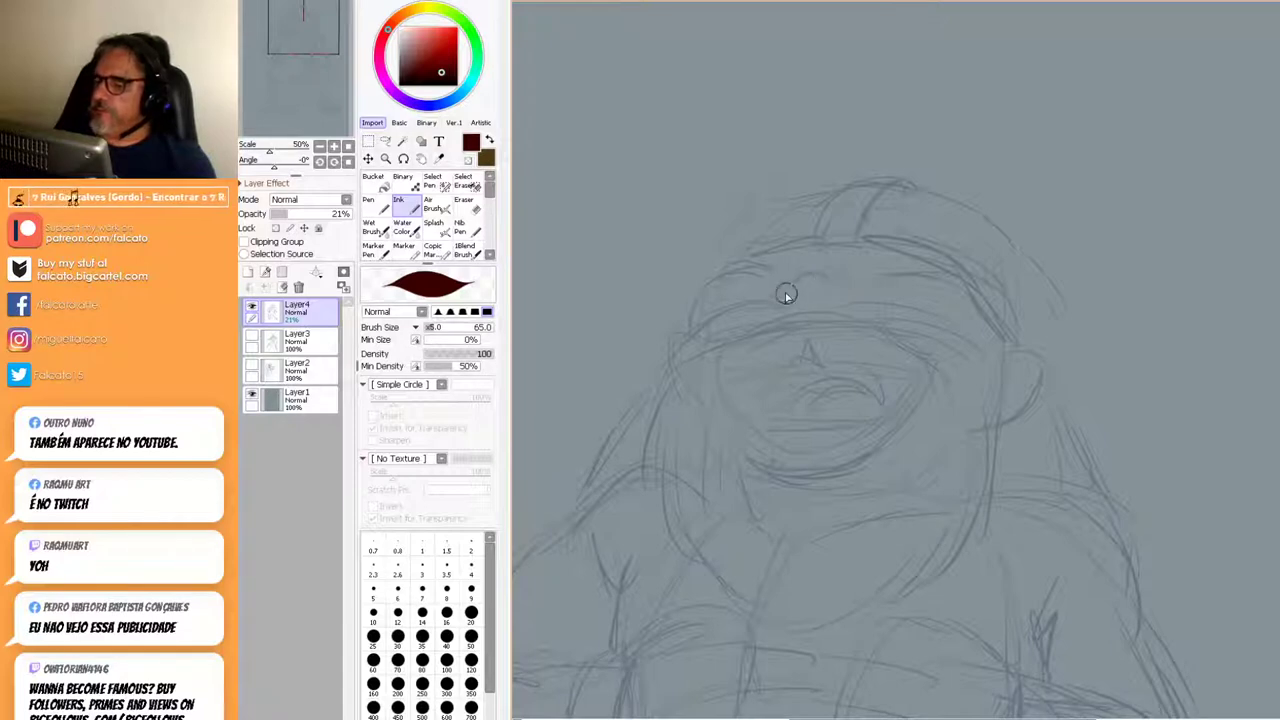
left_click(249, 271)
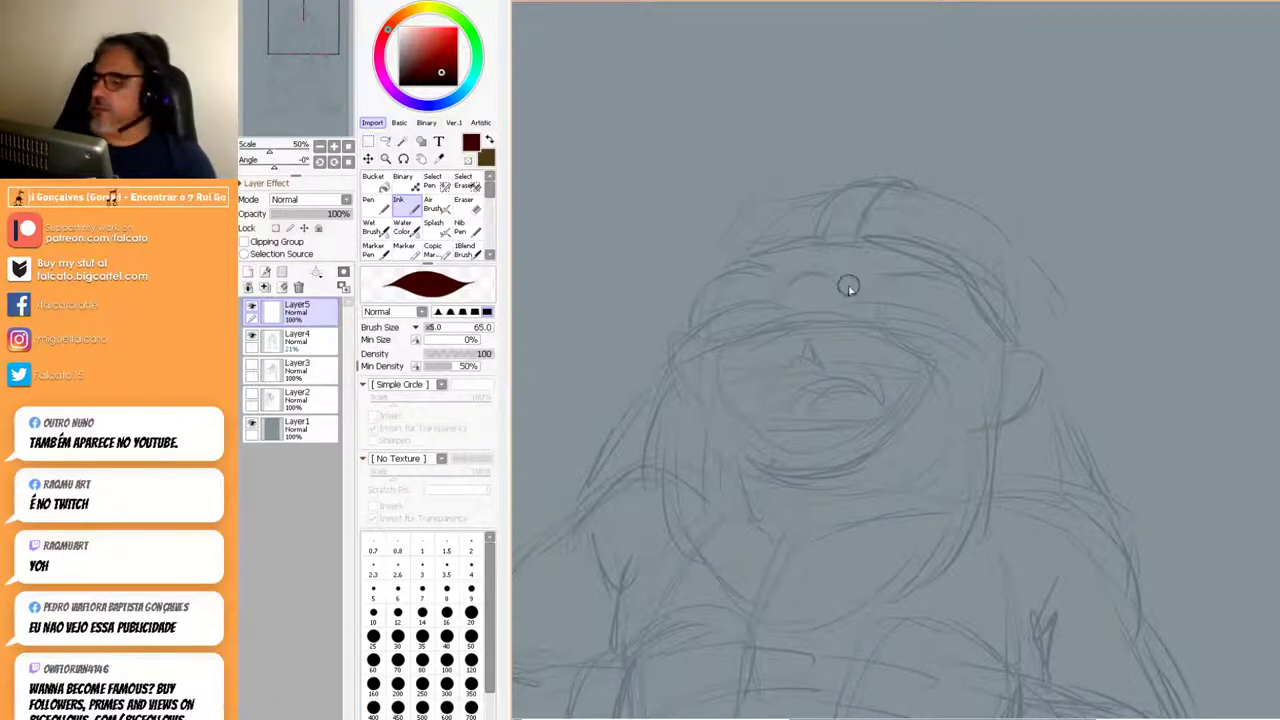
Ink the upturned nose with its nostrils and the creases running outward across both cheeks.
mouse_move(828, 273)
left_mouse_down()
mouse_move(782, 288)
mouse_move(794, 270)
mouse_move(834, 280)
left_mouse_up()
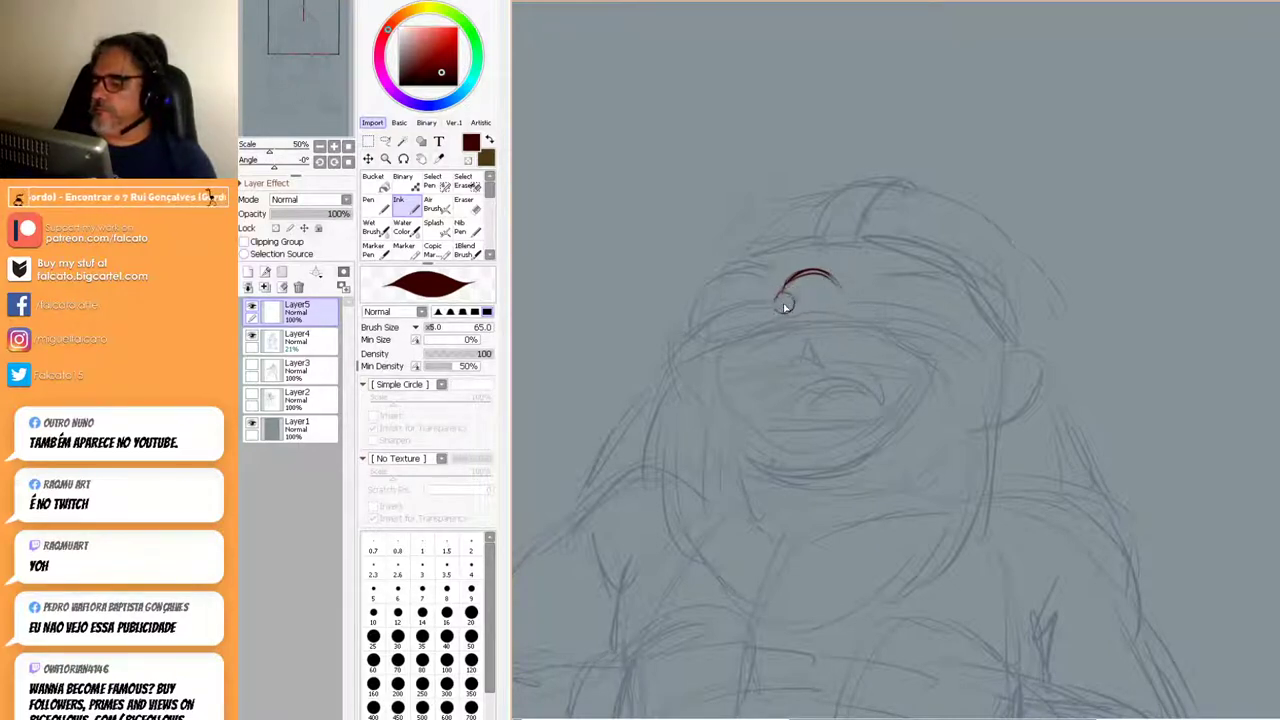
mouse_move(791, 309)
left_mouse_down()
mouse_move(755, 297)
mouse_move(771, 301)
mouse_move(721, 304)
mouse_move(735, 305)
mouse_move(666, 356)
mouse_move(772, 338)
mouse_move(706, 378)
left_mouse_up()
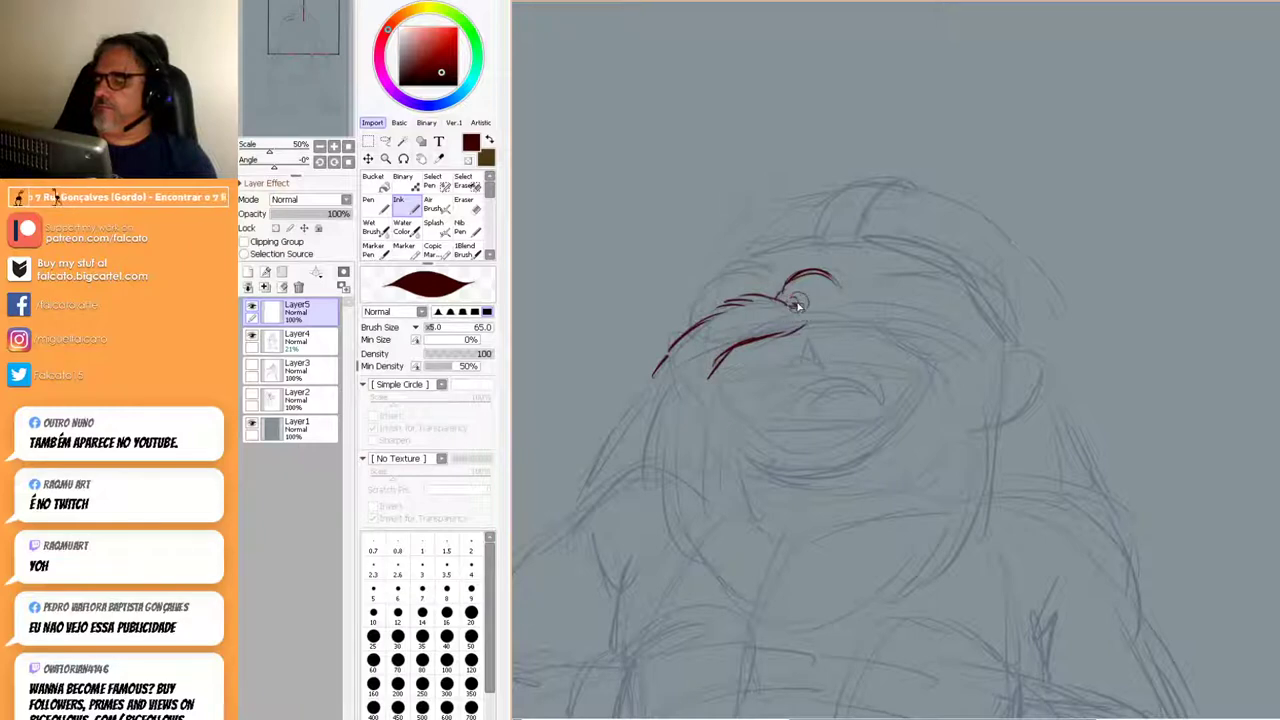
mouse_move(778, 299)
left_mouse_down()
mouse_move(821, 310)
mouse_move(814, 302)
mouse_move(811, 328)
mouse_move(846, 338)
mouse_move(815, 306)
mouse_move(849, 317)
mouse_move(831, 301)
mouse_move(851, 314)
mouse_move(864, 297)
mouse_move(874, 322)
mouse_move(851, 302)
mouse_move(894, 333)
mouse_move(873, 308)
mouse_move(919, 331)
mouse_move(893, 317)
mouse_move(940, 322)
left_mouse_up()
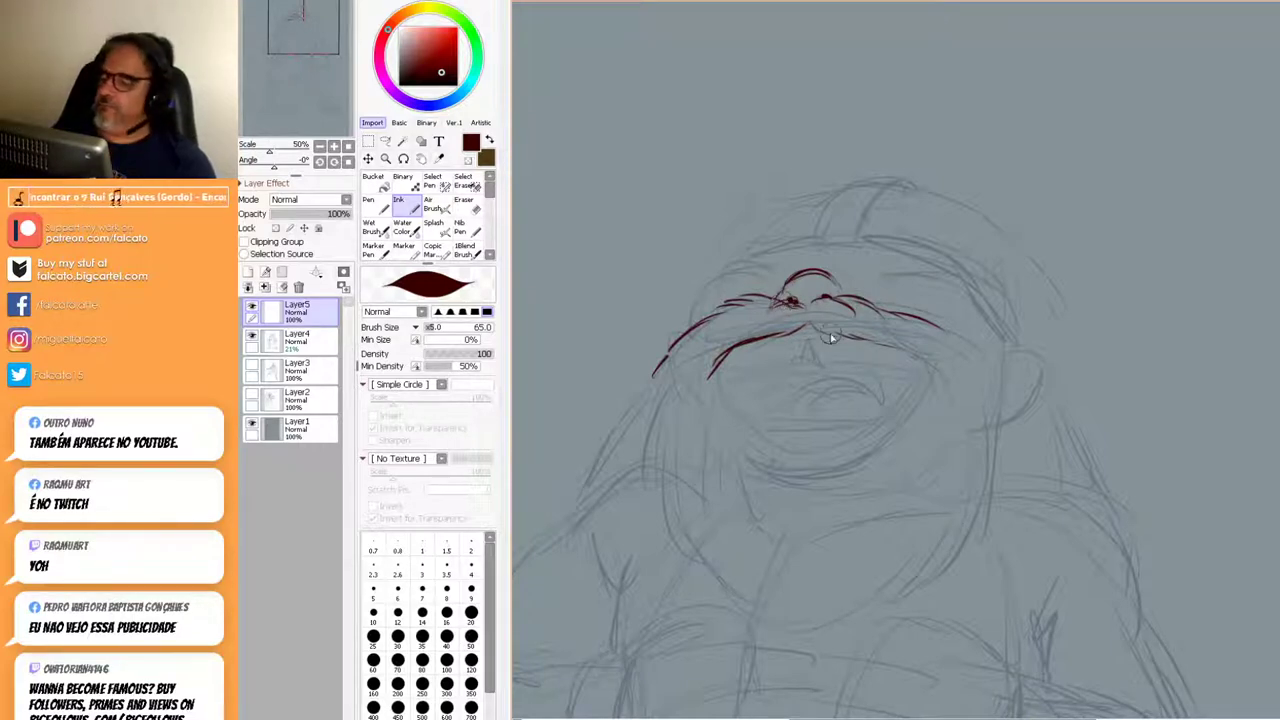
Ink the wide-open laughing mouth with a heavy outline, a defined upper lip and short creases at its corners.
mouse_move(821, 339)
left_mouse_down()
mouse_move(857, 346)
mouse_move(749, 354)
mouse_move(710, 372)
mouse_move(890, 350)
left_mouse_up()
mouse_move(721, 363)
left_mouse_down()
mouse_move(741, 430)
mouse_move(801, 462)
mouse_move(841, 458)
mouse_move(896, 422)
mouse_move(932, 362)
left_mouse_up()
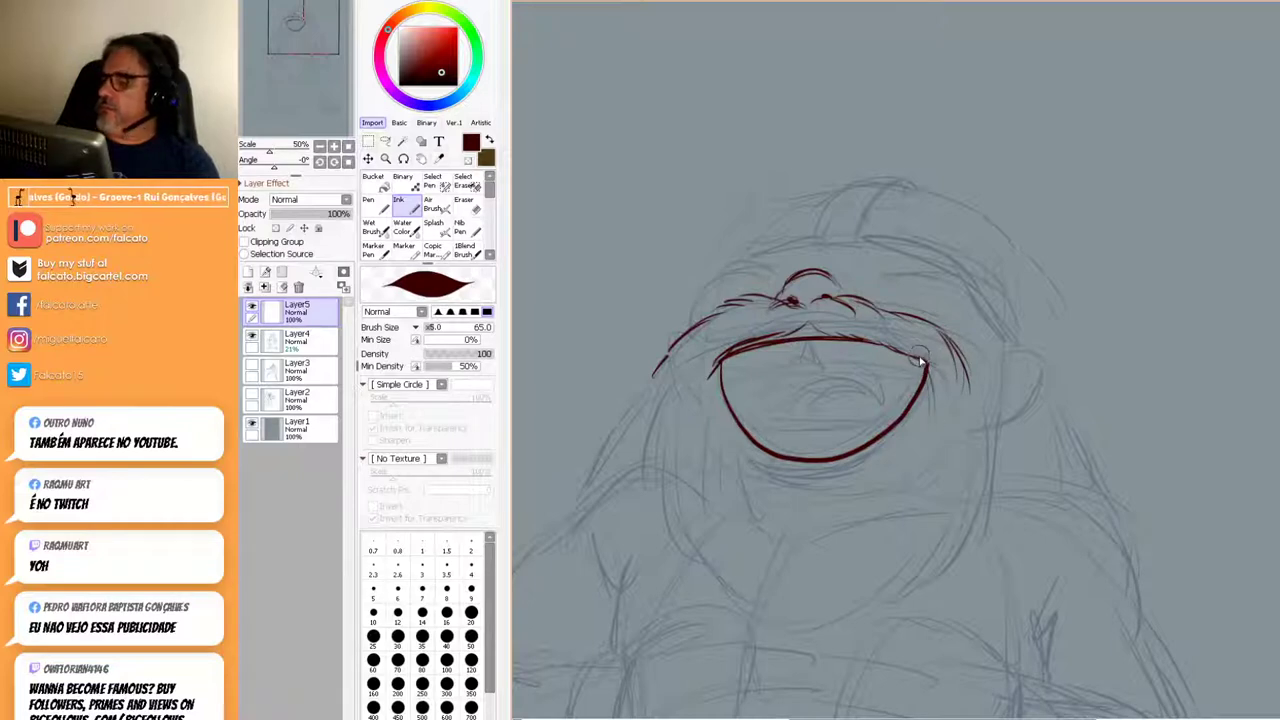
left_click_drag(916, 358, 935, 396)
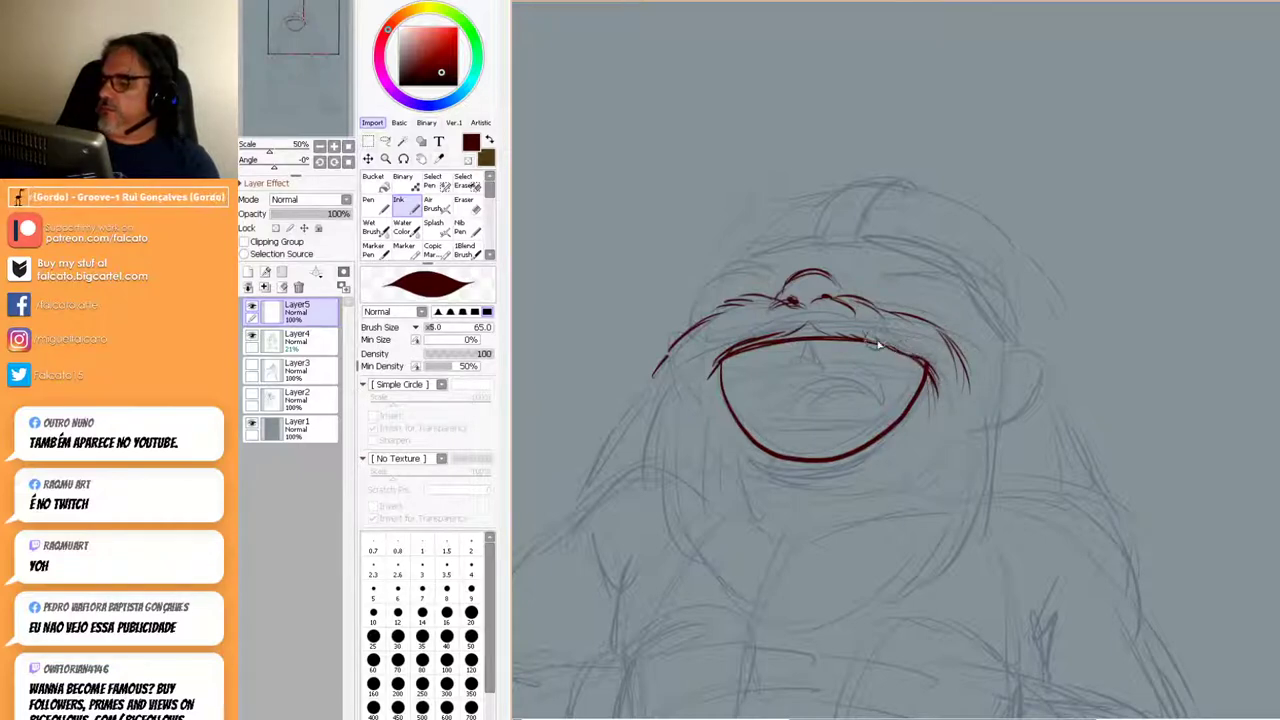
mouse_move(820, 326)
left_mouse_down()
mouse_move(877, 338)
mouse_move(859, 339)
mouse_move(924, 366)
left_mouse_up()
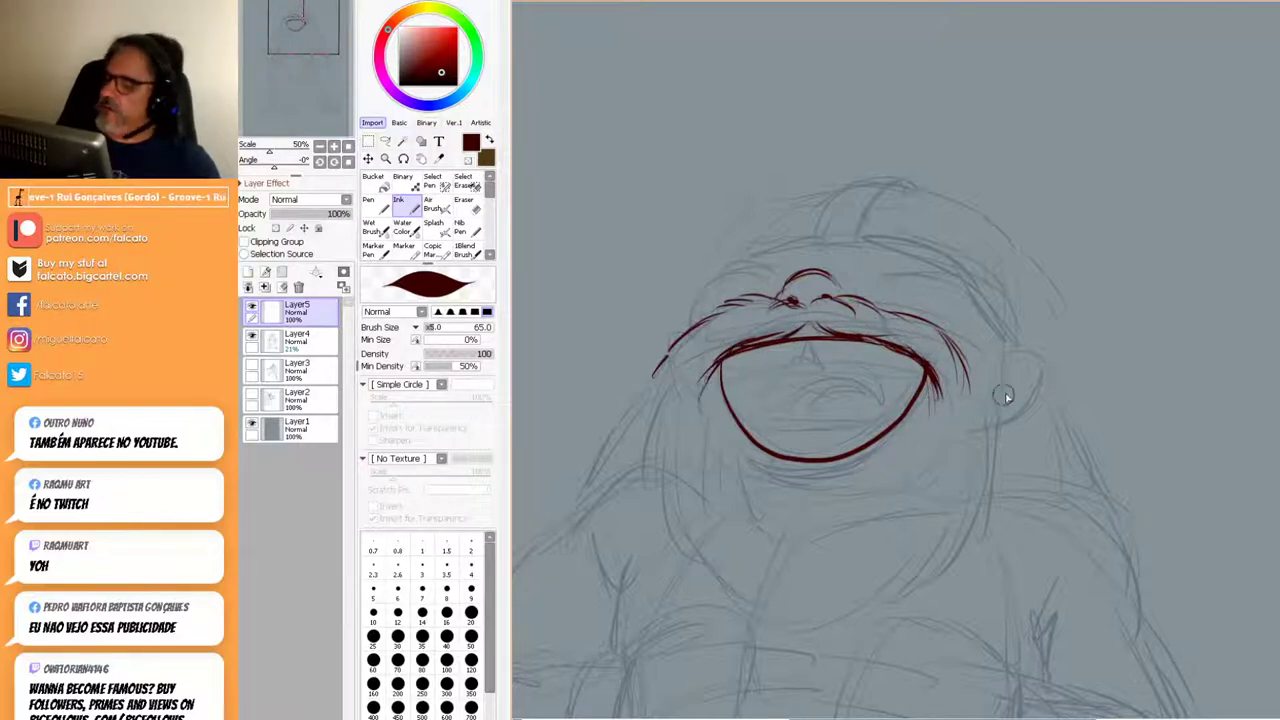
Ink the squeezed-shut eyes as arched lines and add thick, raised eyebrows above them.
mouse_move(776, 284)
left_mouse_down()
mouse_move(738, 278)
mouse_move(704, 306)
left_mouse_up()
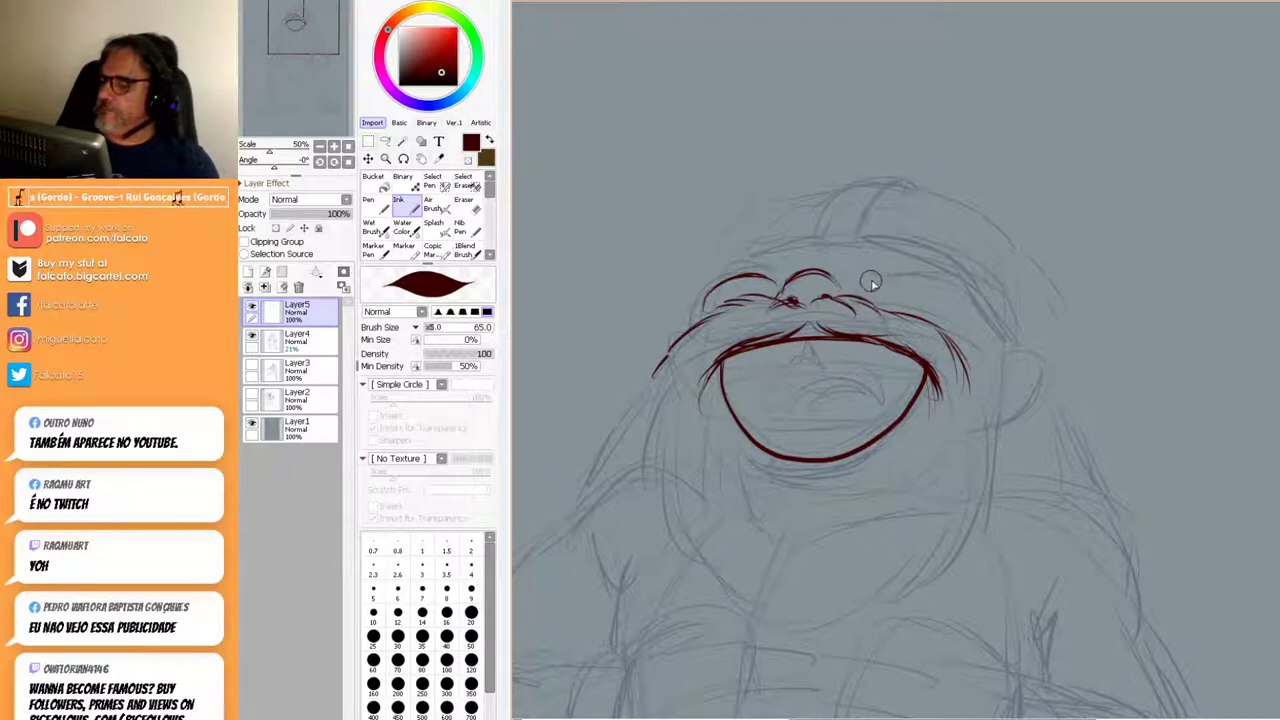
mouse_move(876, 284)
left_mouse_down()
mouse_move(958, 304)
mouse_move(940, 290)
left_mouse_up()
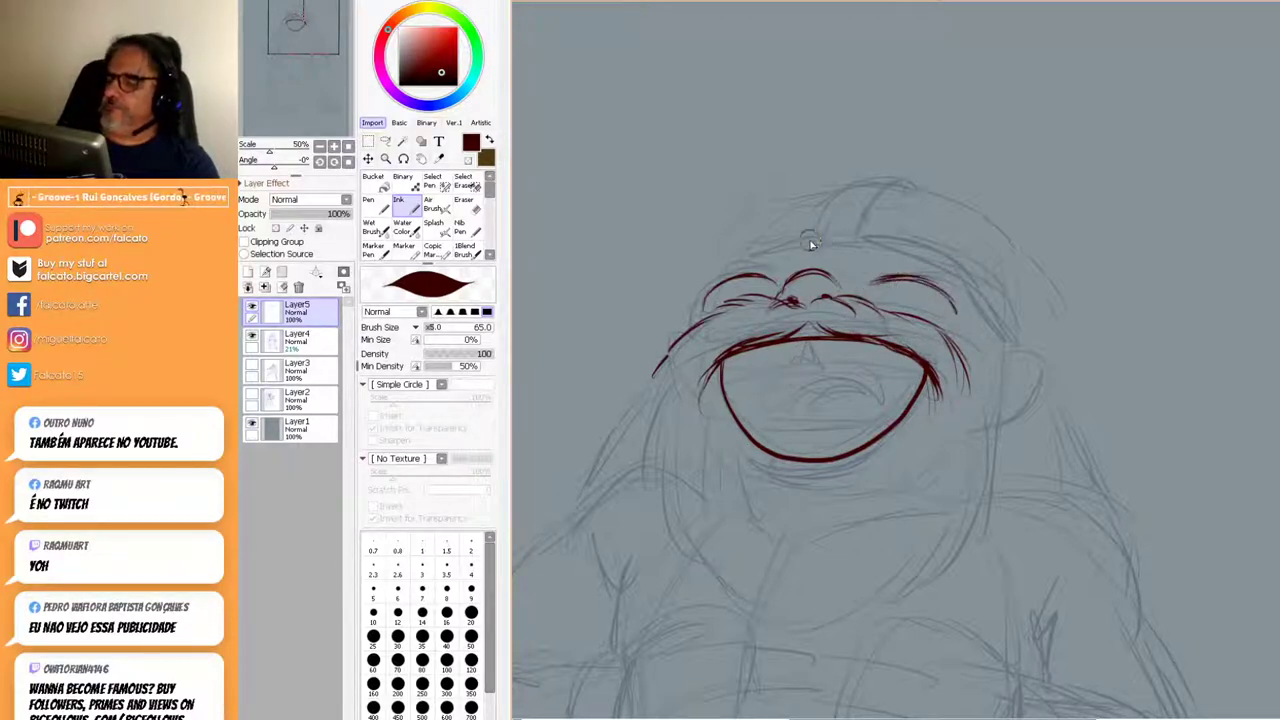
mouse_move(791, 233)
left_mouse_down()
mouse_move(745, 266)
mouse_move(725, 284)
mouse_move(749, 246)
mouse_move(721, 266)
mouse_move(803, 222)
mouse_move(806, 248)
mouse_move(930, 262)
mouse_move(885, 260)
mouse_move(945, 279)
mouse_move(926, 265)
mouse_move(945, 287)
mouse_move(896, 261)
mouse_move(891, 277)
mouse_move(921, 281)
mouse_move(882, 278)
mouse_move(923, 285)
mouse_move(721, 287)
left_mouse_up()
left_click_drag(805, 228, 750, 254)
mouse_move(873, 242)
left_mouse_down()
mouse_move(969, 266)
mouse_move(952, 255)
mouse_move(966, 280)
mouse_move(948, 279)
mouse_move(980, 300)
left_mouse_up()
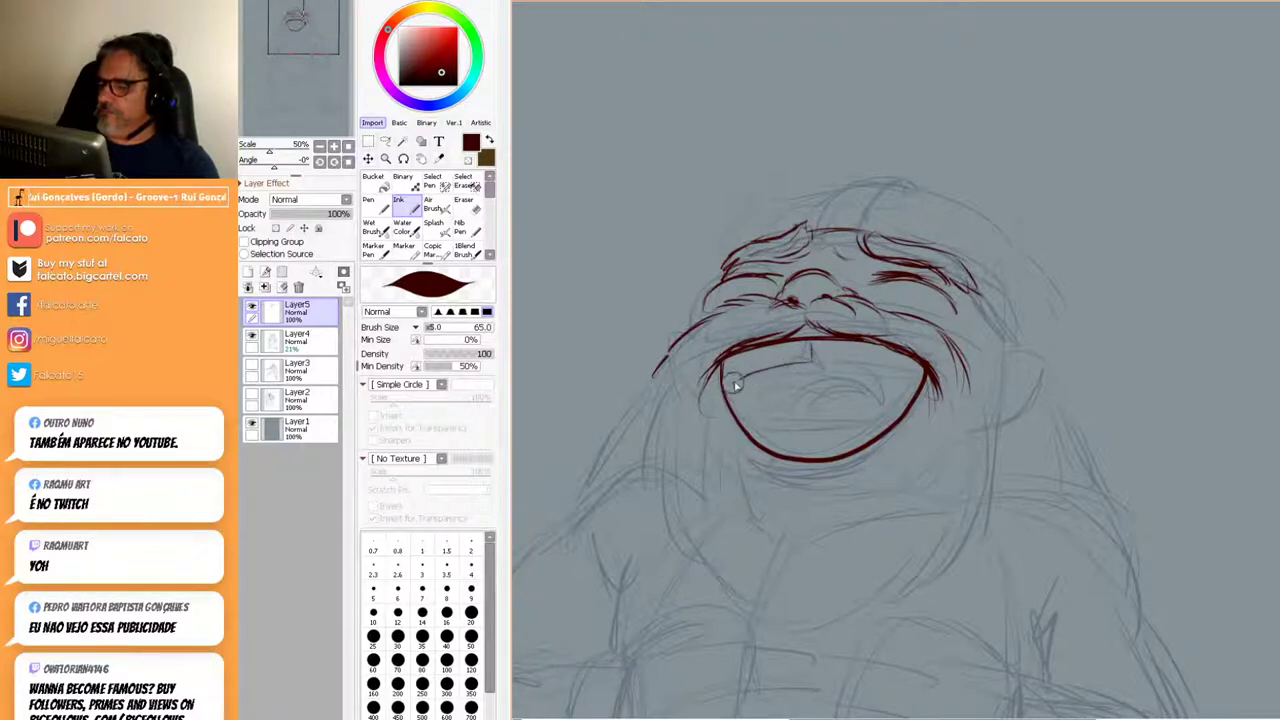
Ink the upper teeth edge with a central gap, the lower teeth line and the rounded tongue inside the mouth.
left_click_drag(729, 385, 816, 356)
key("ctrl+z")
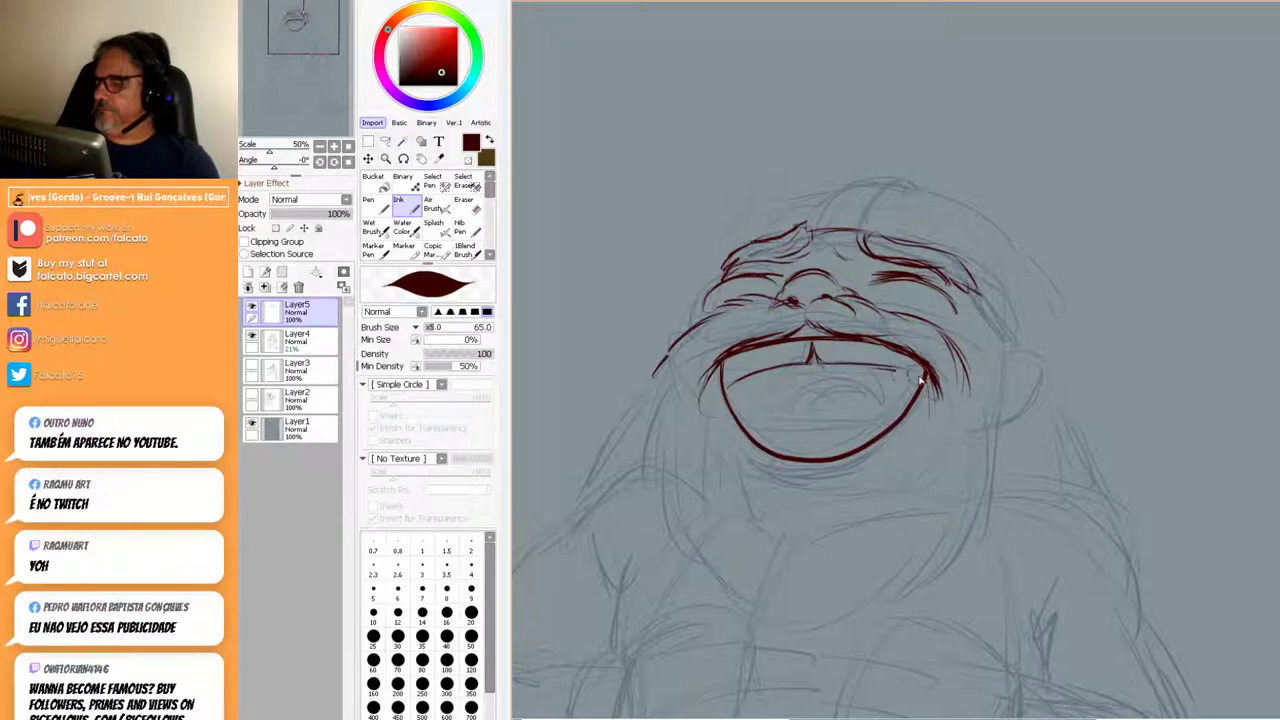
mouse_move(752, 427)
left_mouse_down()
mouse_move(876, 433)
mouse_move(826, 432)
mouse_move(874, 427)
mouse_move(888, 408)
mouse_move(841, 390)
mouse_move(816, 406)
mouse_move(829, 385)
mouse_move(789, 400)
mouse_move(787, 426)
mouse_move(863, 389)
mouse_move(882, 415)
mouse_move(855, 436)
left_mouse_up()
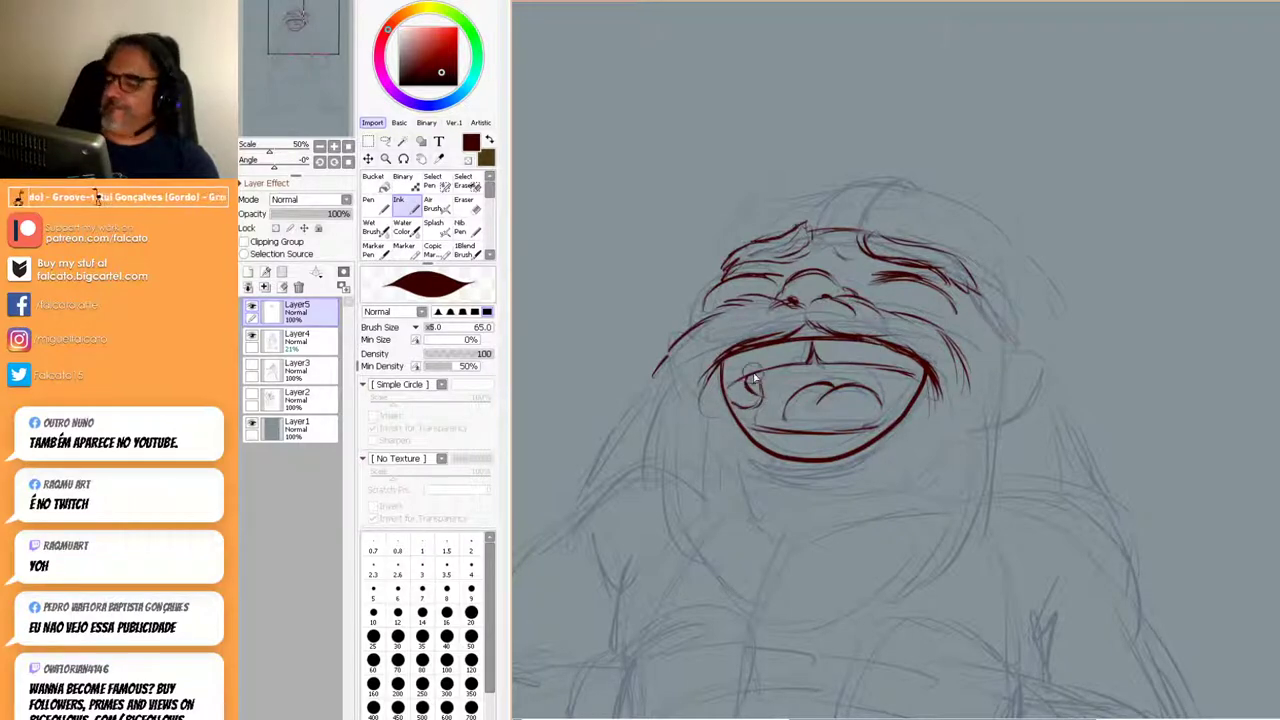
Ink the curled inner folds at both mouth corners and tidy their lines with the eraser.
key("e")
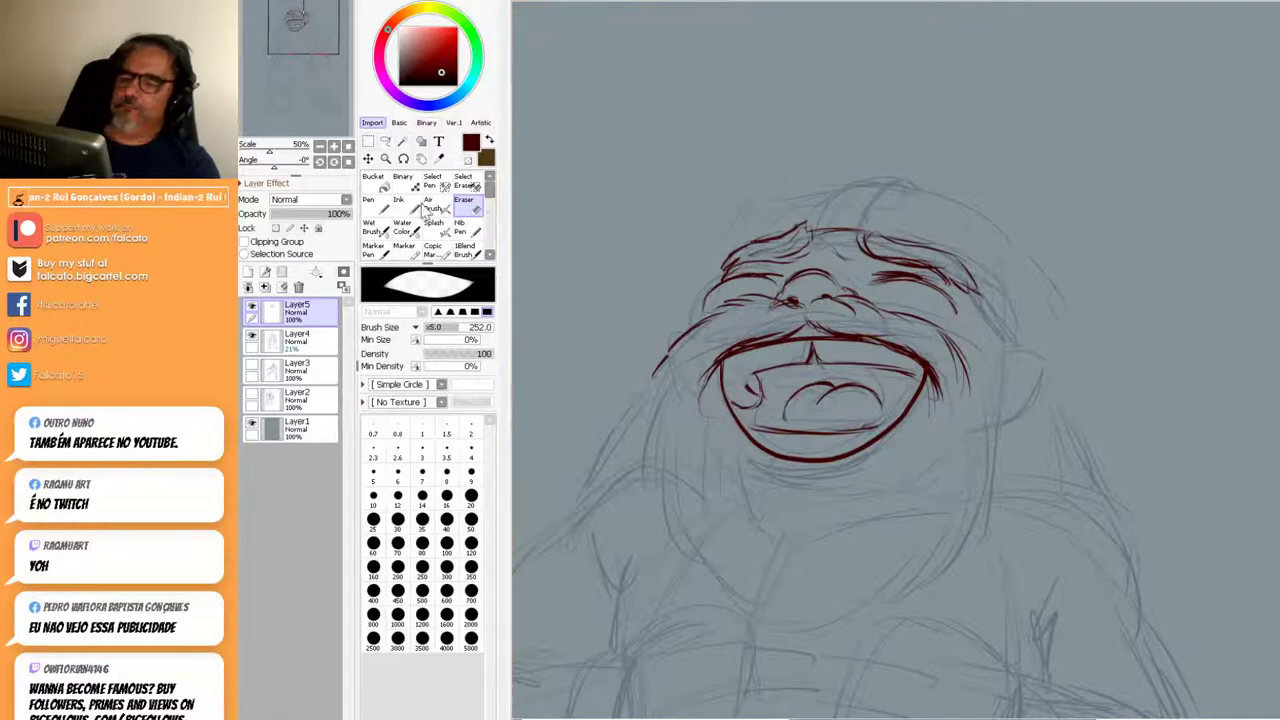
left_click(398, 203)
left_click_drag(759, 374, 752, 404)
left_click_drag(899, 372, 897, 396)
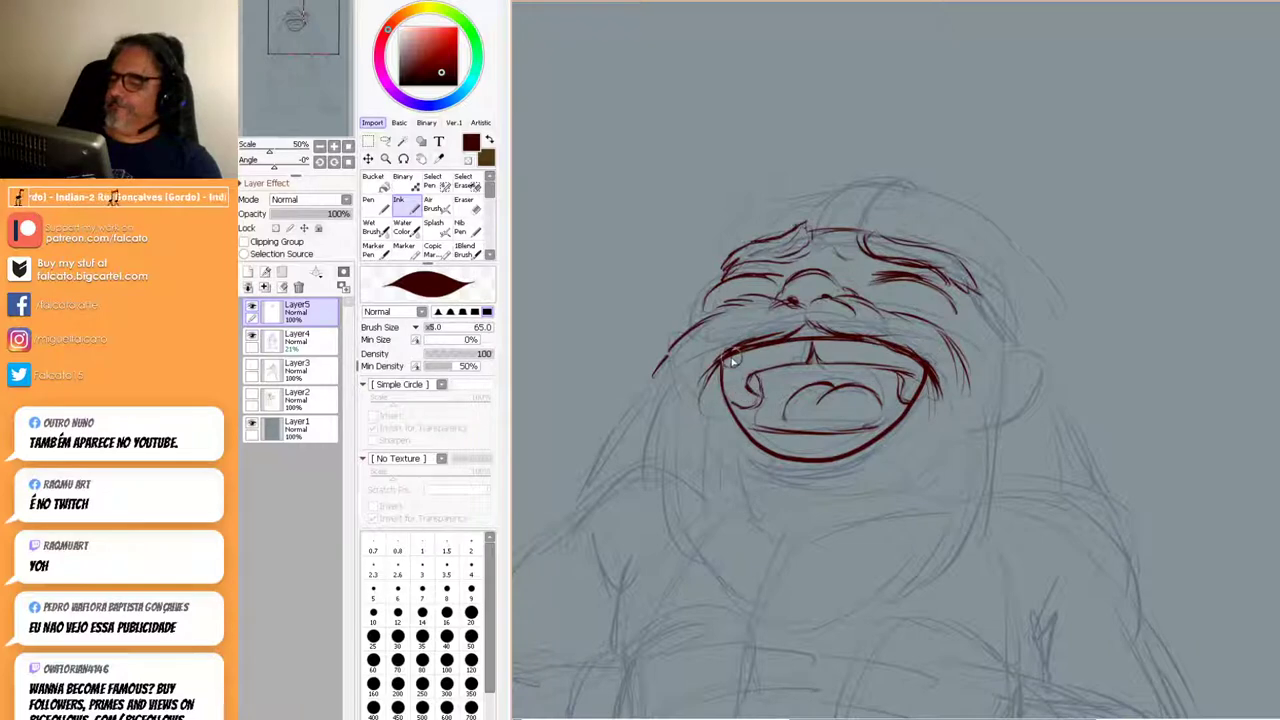
left_click_drag(738, 378, 752, 408)
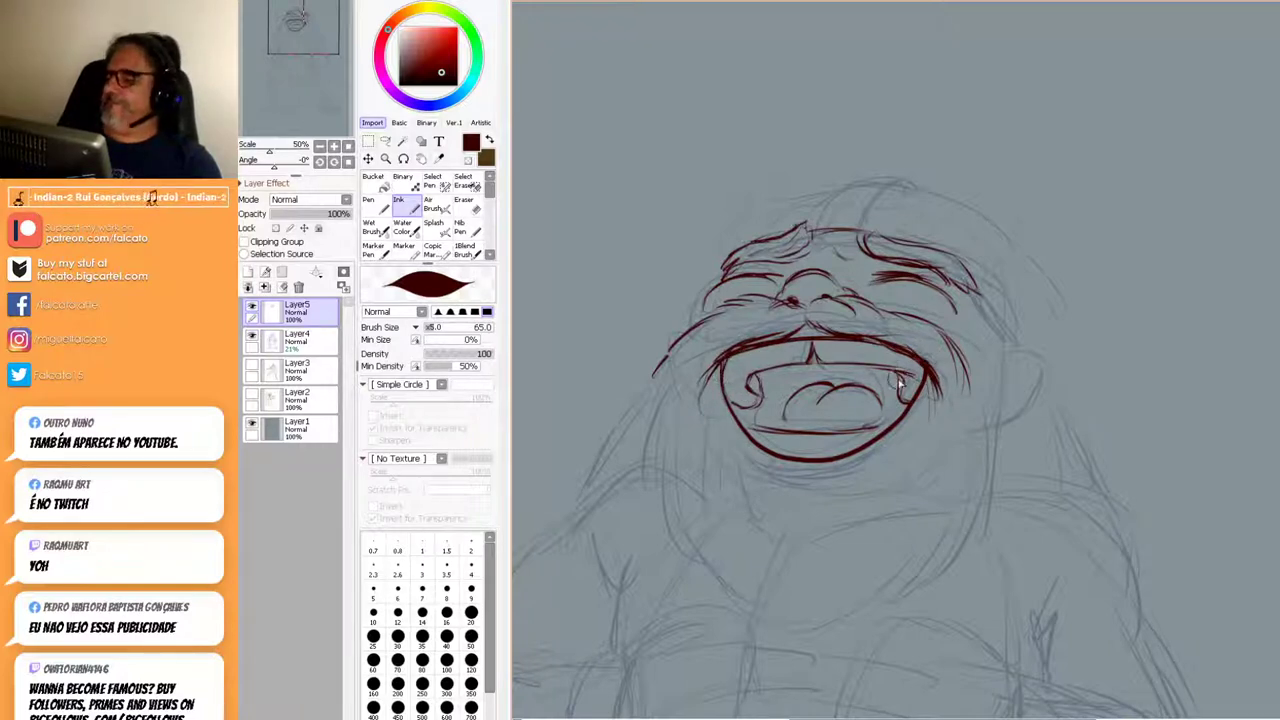
key("e")
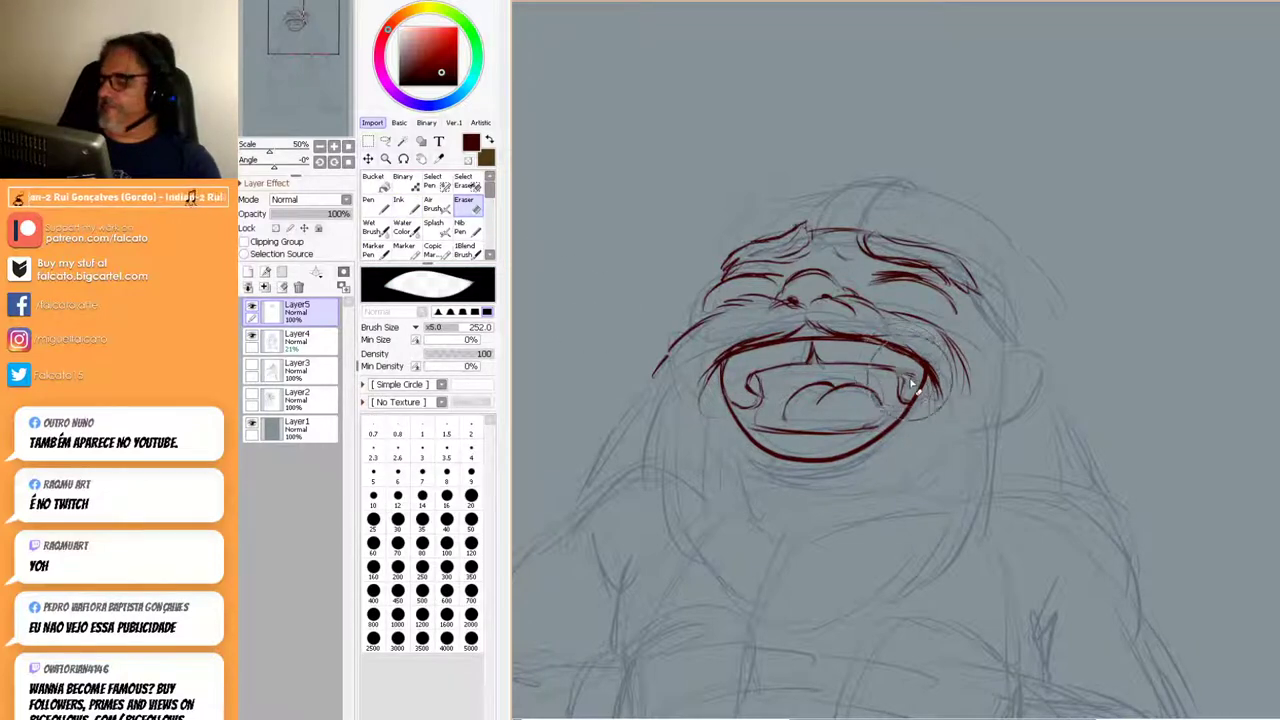
left_click(400, 204)
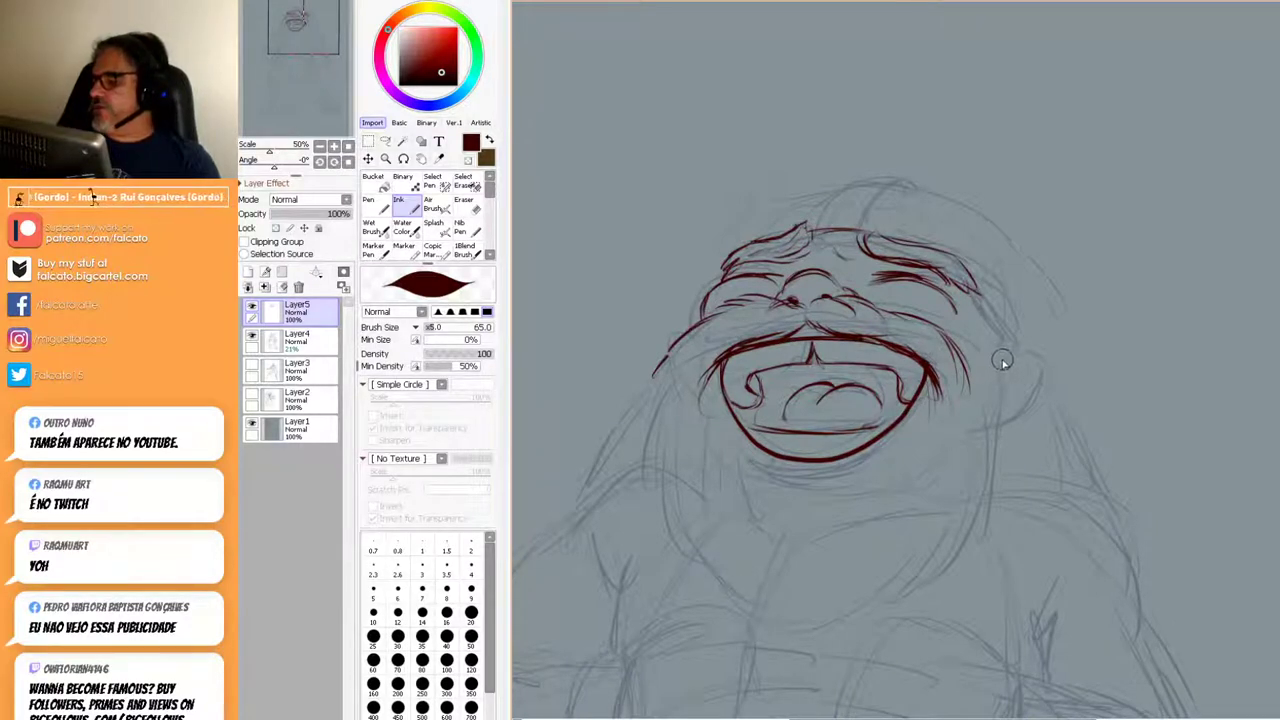
Ink the ear on the viewer's right and the short hair strokes between it and the cheek.
left_click_drag(1012, 357, 1020, 423)
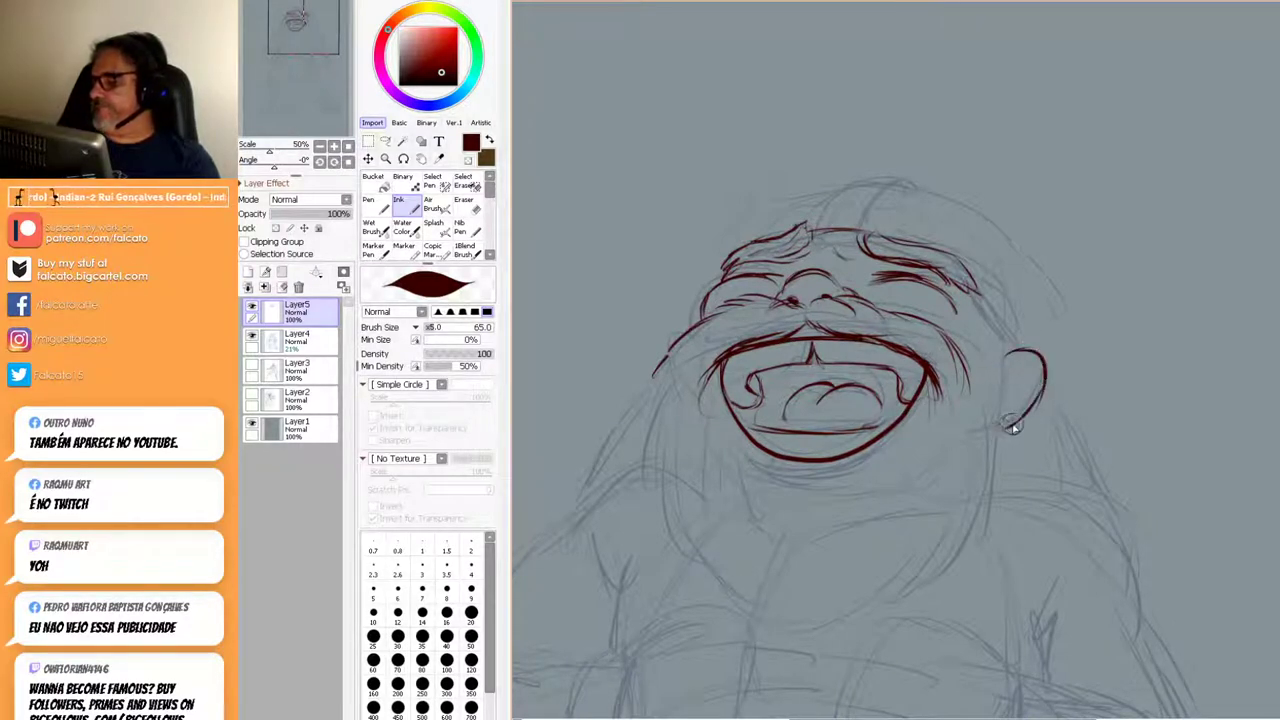
left_click_drag(1011, 342, 1006, 426)
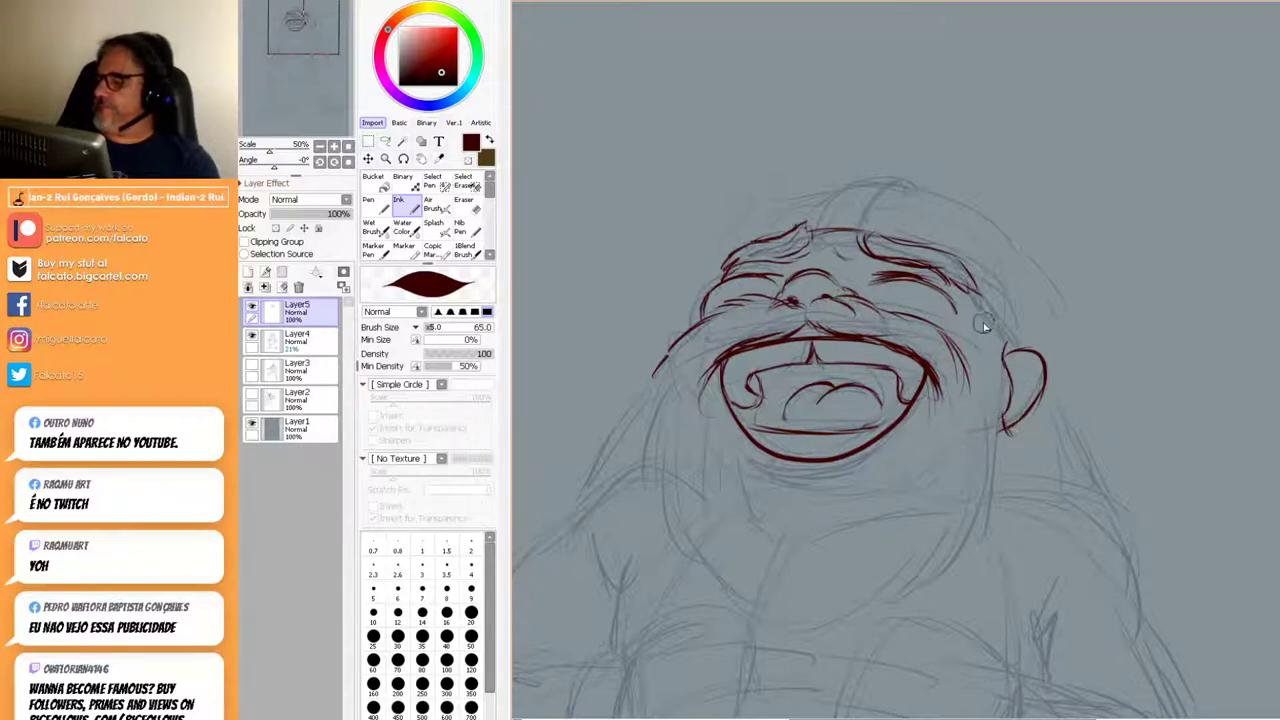
left_click_drag(970, 342, 966, 400)
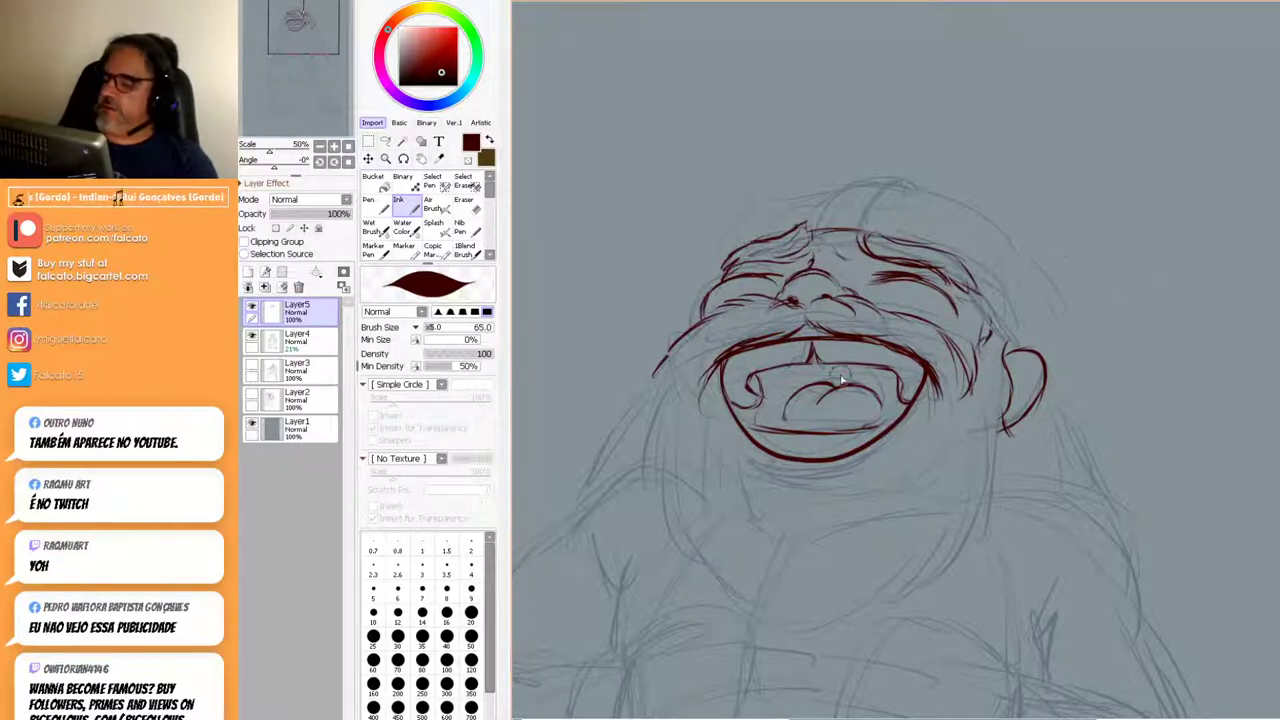
Fill the throat with solid dark red and hatch the mouth interior and tongue with curved lines.
mouse_move(812, 387)
left_mouse_down()
mouse_move(860, 382)
mouse_move(820, 383)
mouse_move(857, 379)
mouse_move(896, 398)
left_mouse_up()
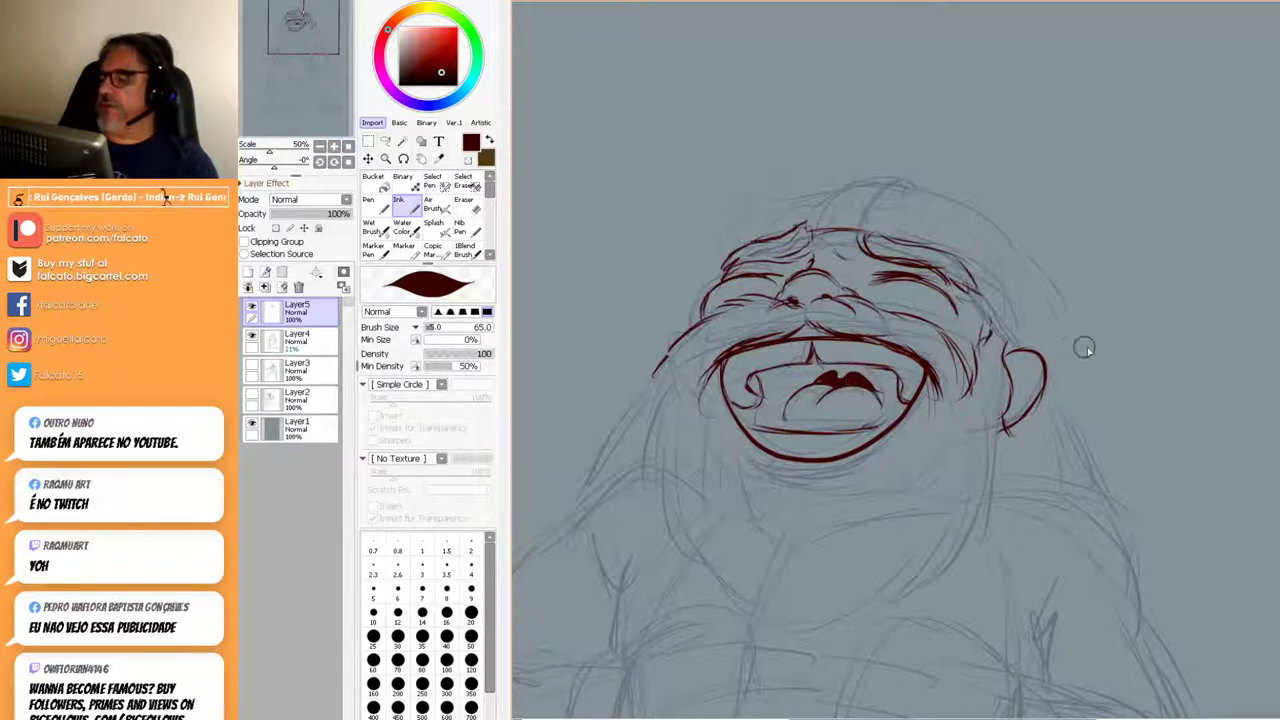
mouse_move(830, 368)
left_mouse_down()
mouse_move(802, 401)
mouse_move(823, 367)
mouse_move(803, 396)
mouse_move(811, 361)
mouse_move(787, 412)
mouse_move(795, 369)
mouse_move(787, 414)
mouse_move(785, 371)
mouse_move(765, 400)
left_mouse_up()
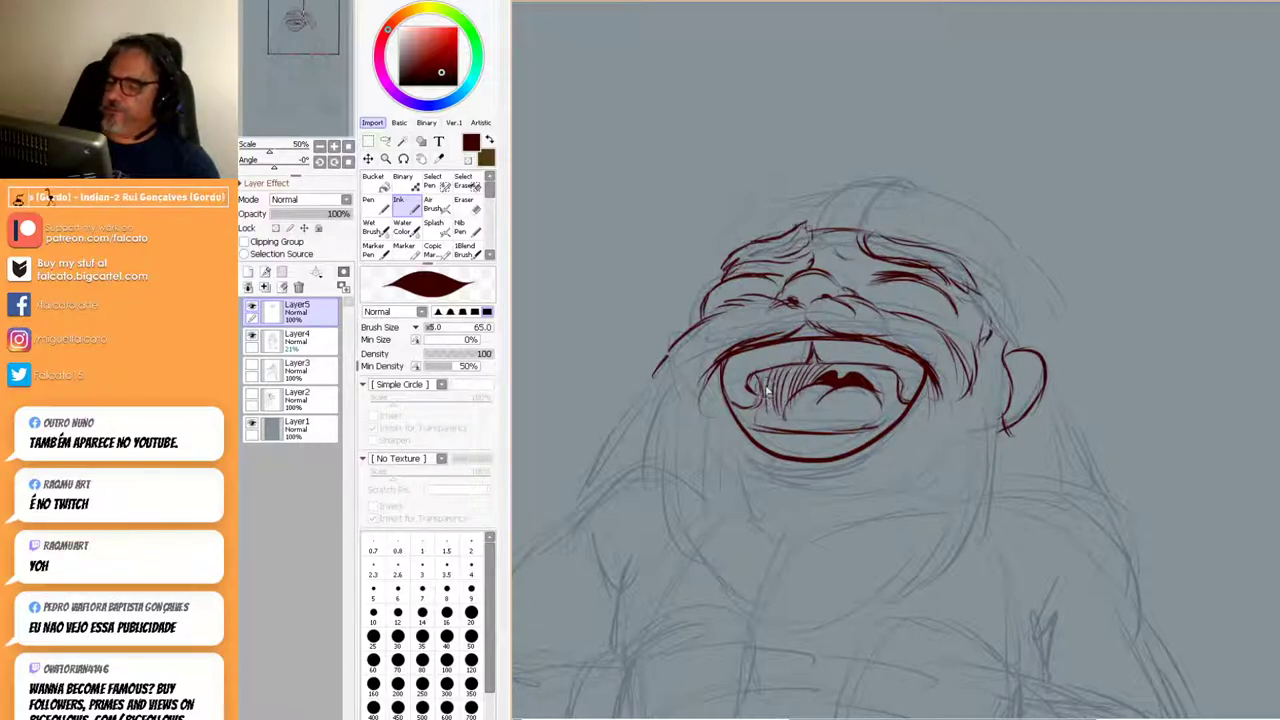
mouse_move(858, 373)
left_mouse_down()
mouse_move(877, 398)
mouse_move(876, 372)
mouse_move(888, 414)
mouse_move(889, 372)
mouse_move(898, 422)
mouse_move(802, 391)
mouse_move(783, 417)
mouse_move(792, 428)
mouse_move(763, 419)
mouse_move(780, 426)
mouse_move(771, 432)
mouse_move(742, 426)
mouse_move(890, 424)
mouse_move(744, 410)
mouse_move(747, 429)
mouse_move(734, 406)
mouse_move(760, 423)
mouse_move(769, 400)
mouse_move(810, 424)
left_mouse_up()
mouse_move(895, 405)
left_mouse_down()
mouse_move(859, 431)
mouse_move(857, 406)
mouse_move(807, 397)
mouse_move(783, 418)
mouse_move(807, 410)
mouse_move(787, 407)
mouse_move(818, 393)
mouse_move(805, 389)
mouse_move(790, 419)
mouse_move(846, 400)
mouse_move(821, 409)
mouse_move(841, 411)
mouse_move(831, 394)
mouse_move(864, 411)
mouse_move(821, 385)
mouse_move(827, 418)
mouse_move(790, 434)
mouse_move(788, 421)
mouse_move(856, 427)
mouse_move(832, 405)
mouse_move(874, 409)
mouse_move(843, 434)
left_mouse_up()
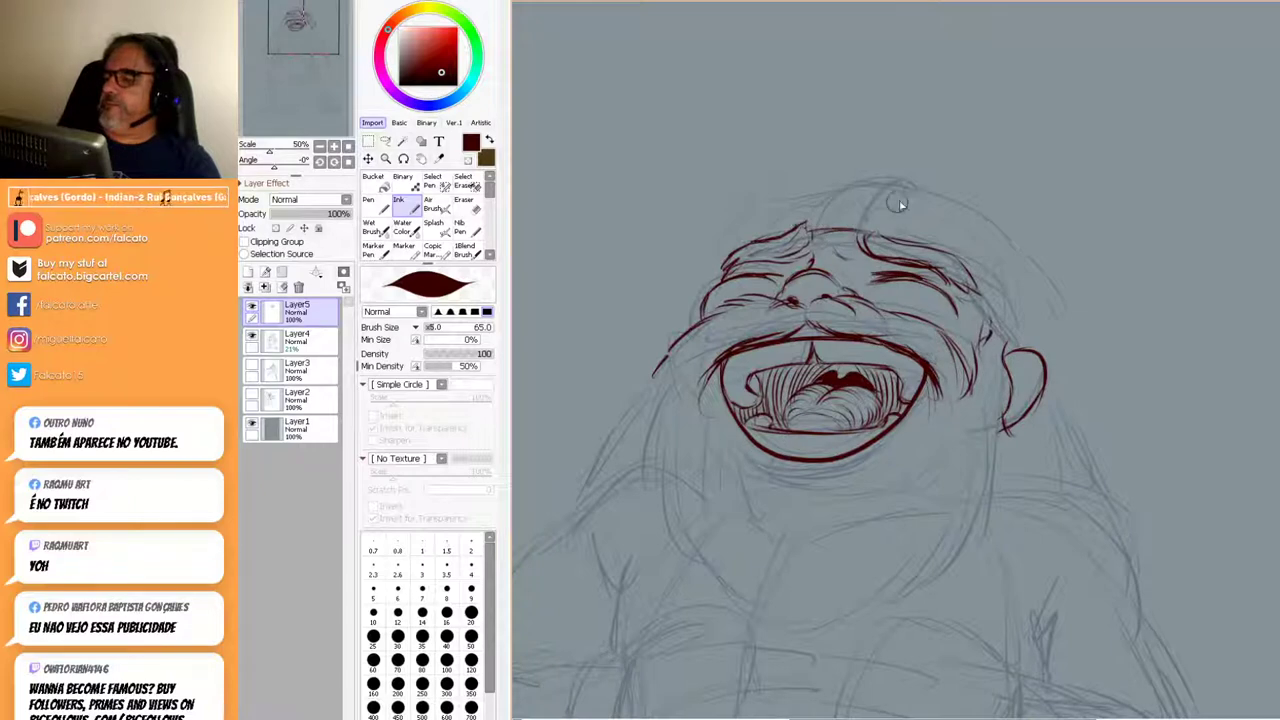
Ink the domed crown down to the ear on the viewer's right and add the small ear on the opposite side.
mouse_move(890, 186)
left_mouse_down()
mouse_move(794, 203)
mouse_move(760, 226)
mouse_move(884, 187)
mouse_move(1012, 288)
left_mouse_up()
mouse_move(982, 226)
left_mouse_down()
mouse_move(1020, 350)
mouse_move(965, 216)
left_mouse_up()
mouse_move(1025, 336)
left_mouse_down()
mouse_move(1001, 250)
mouse_move(928, 187)
left_mouse_up()
mouse_move(1028, 333)
left_mouse_down()
mouse_move(1020, 284)
mouse_move(943, 200)
mouse_move(824, 192)
mouse_move(917, 180)
mouse_move(857, 185)
mouse_move(1003, 253)
mouse_move(1028, 348)
mouse_move(1031, 328)
mouse_move(1015, 342)
mouse_move(987, 258)
mouse_move(1019, 236)
mouse_move(1044, 247)
mouse_move(992, 294)
mouse_move(982, 287)
mouse_move(1004, 358)
mouse_move(976, 288)
mouse_move(1000, 328)
left_mouse_up()
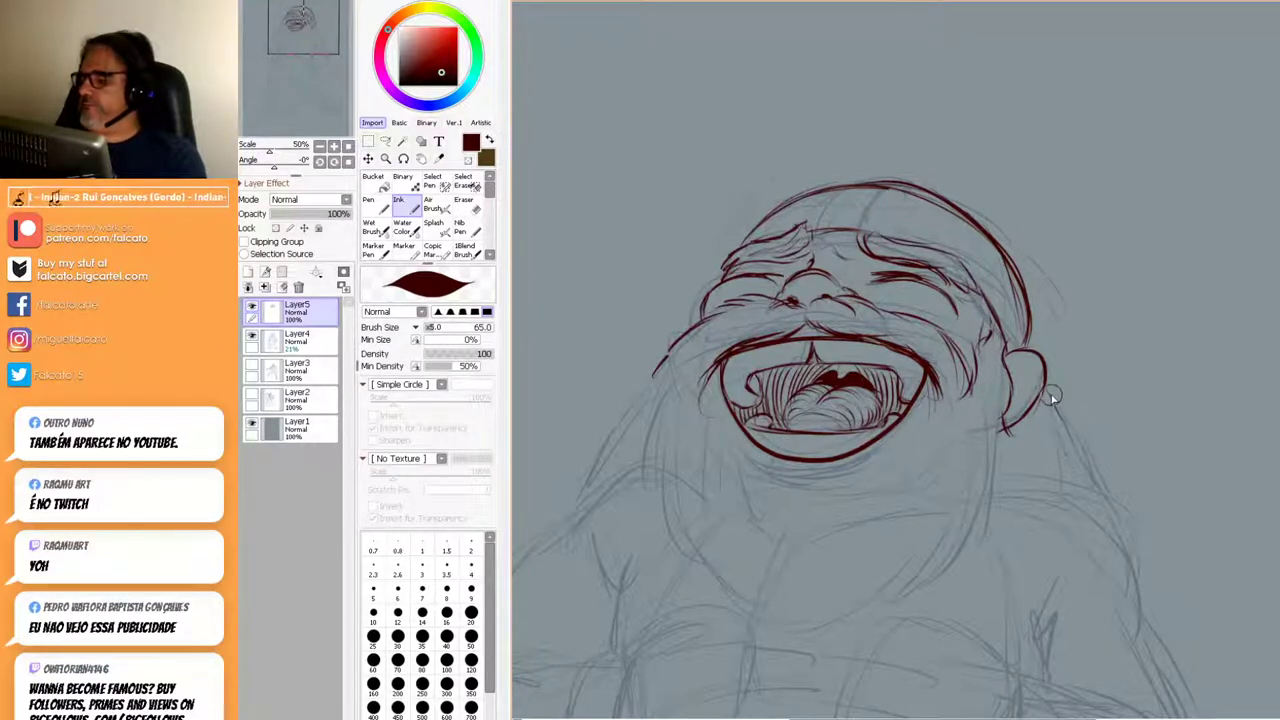
left_click_drag(1002, 398, 1062, 330)
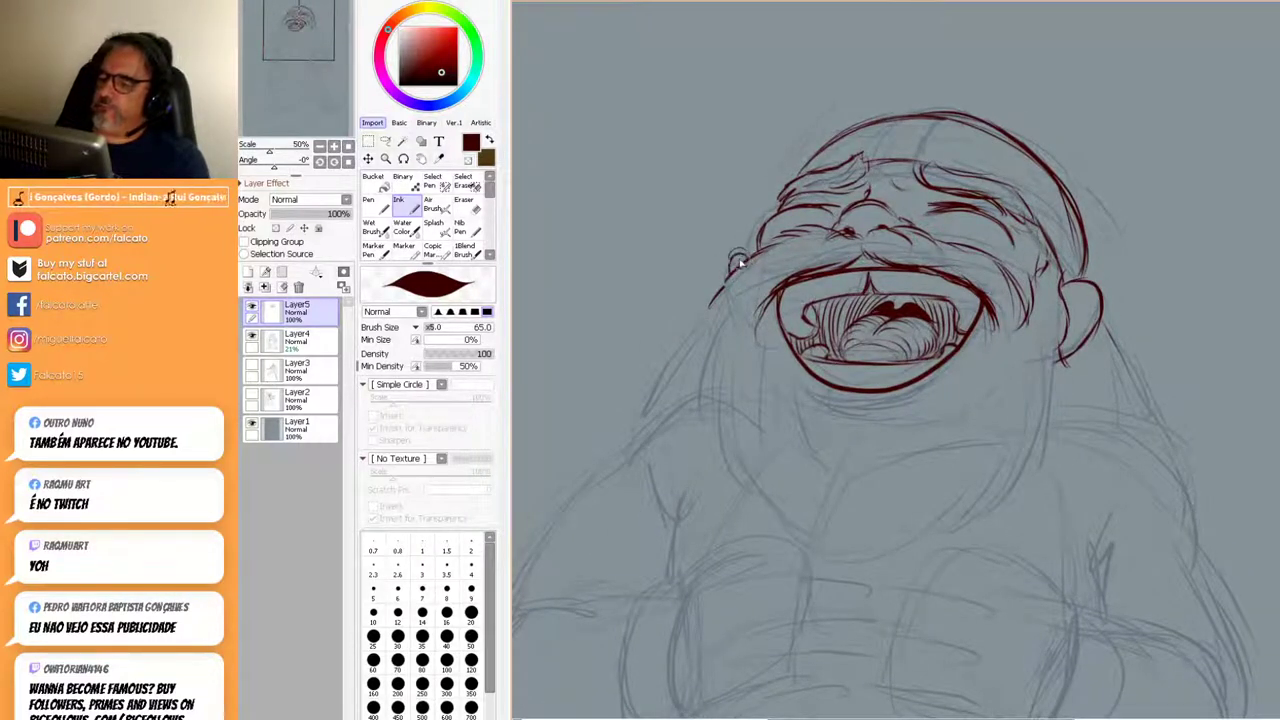
Ink the beard's outline on the viewer's left and short curled strokes along its lower edge.
scroll(1085, 316, "down", 4)
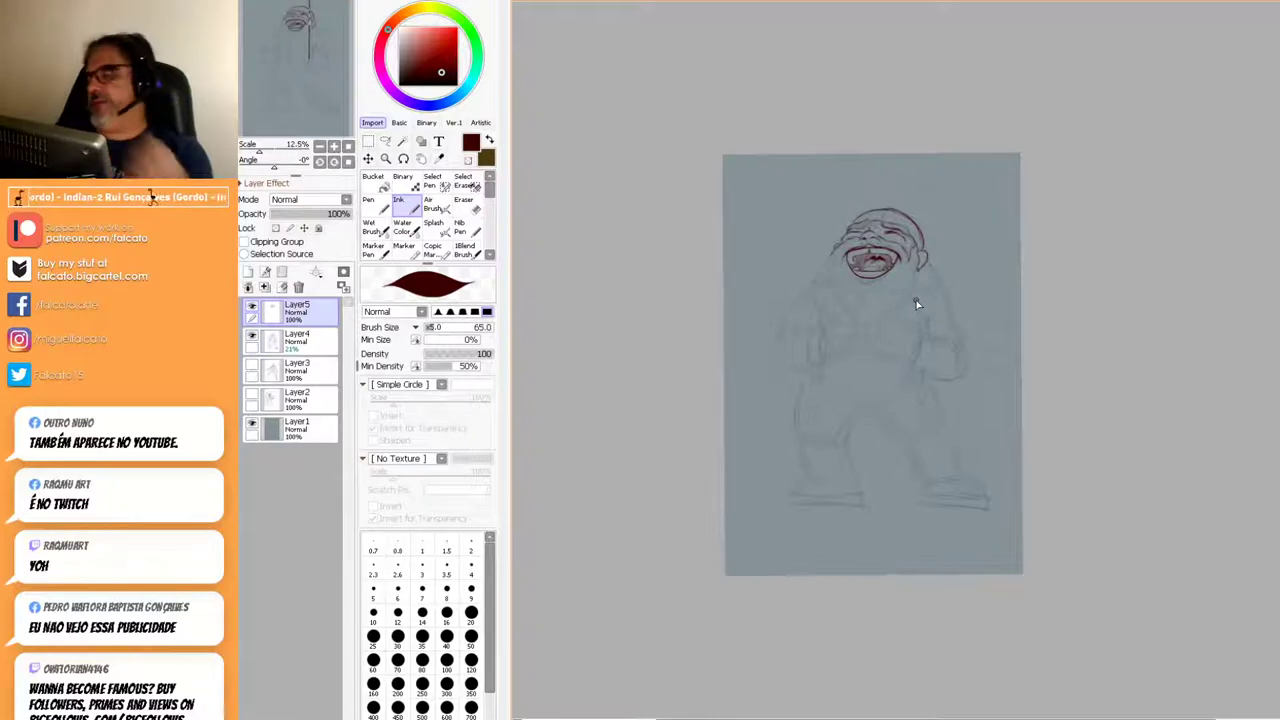
scroll(896, 279, "up", 3)
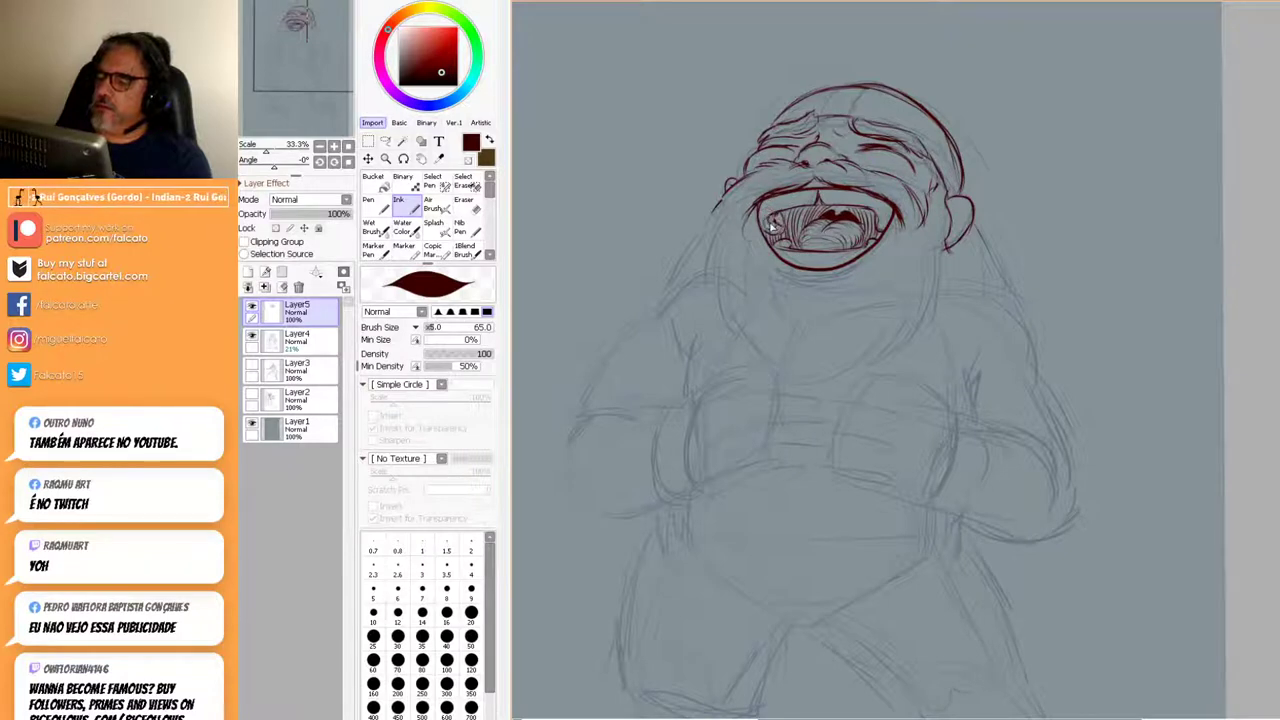
key("e")
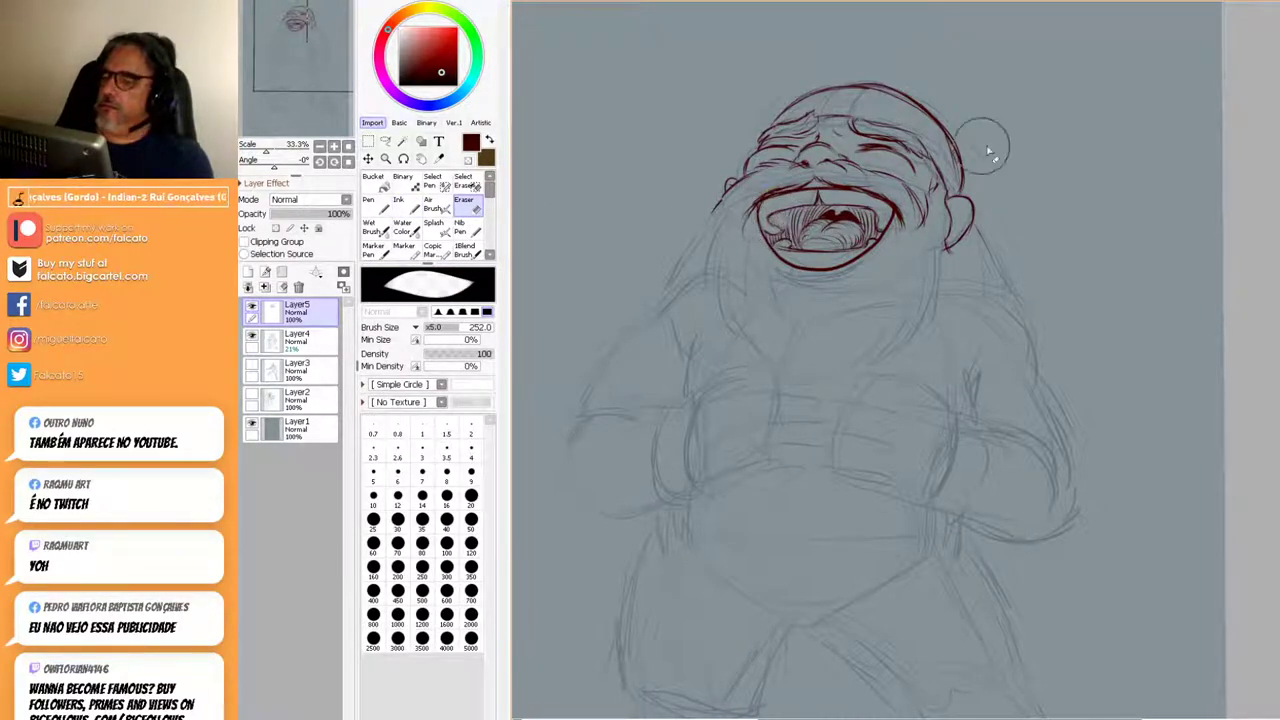
key("e")
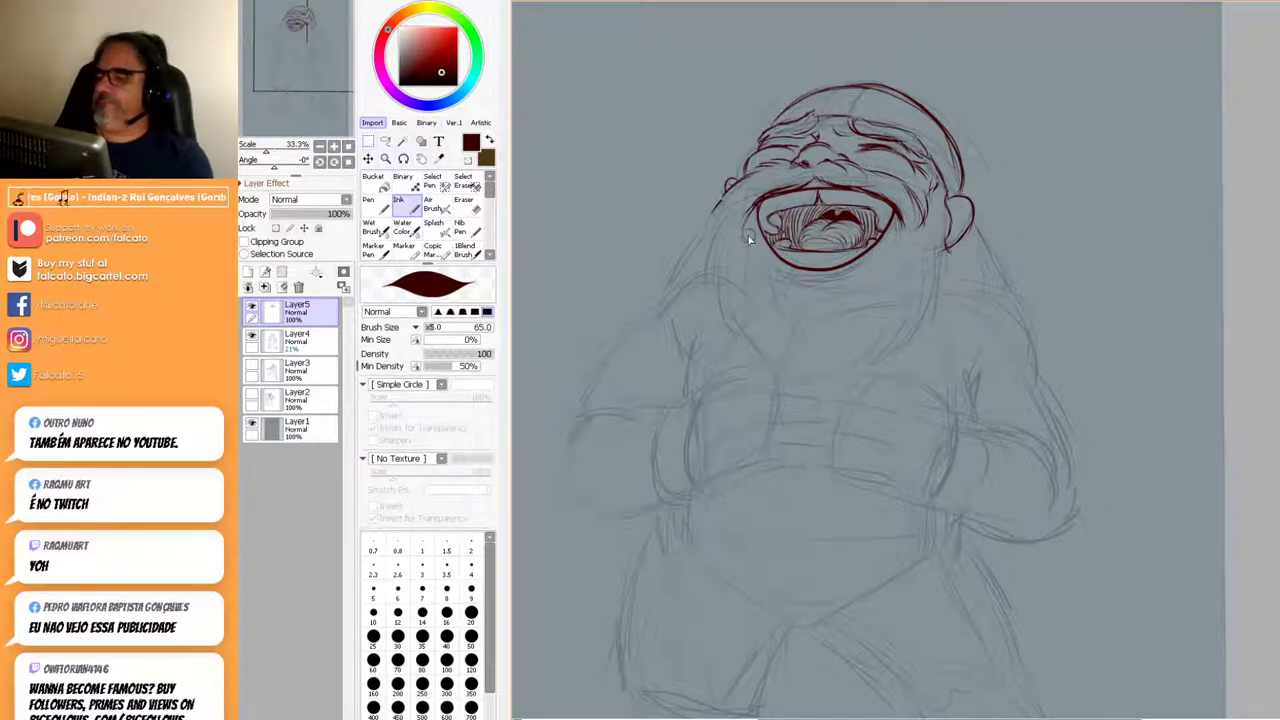
left_click_drag(718, 267, 740, 326)
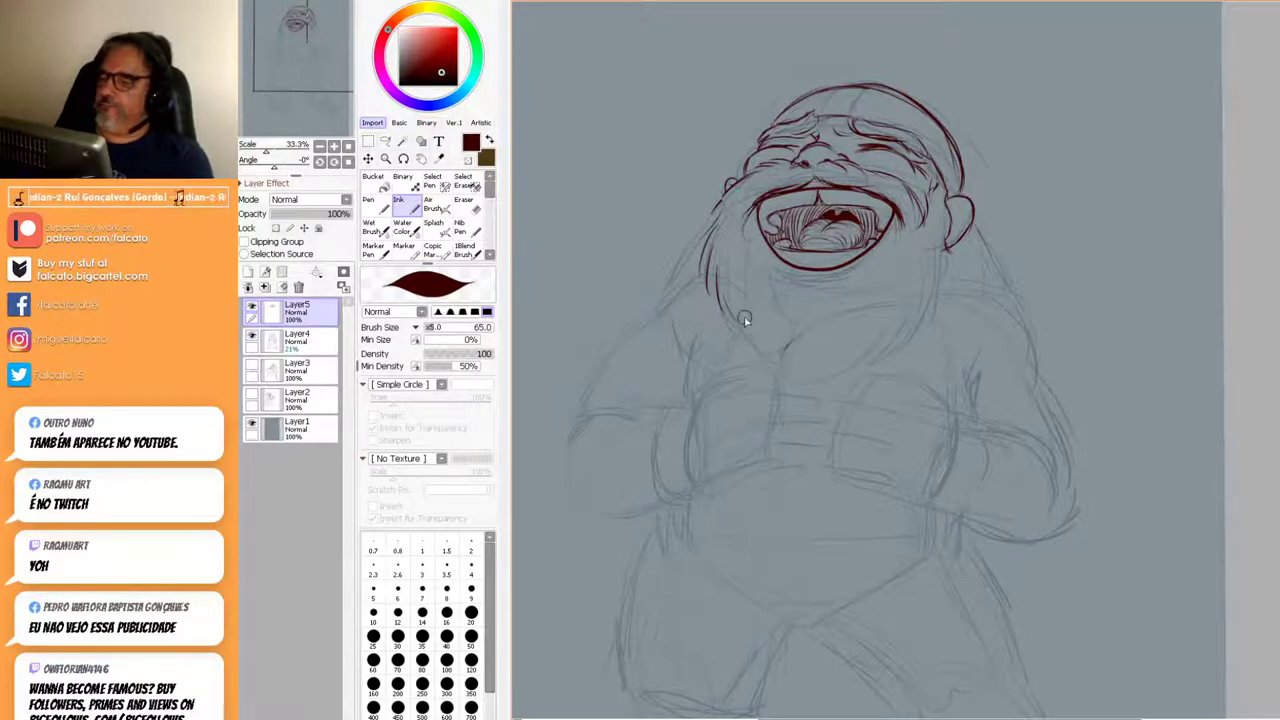
left_click_drag(746, 341, 764, 340)
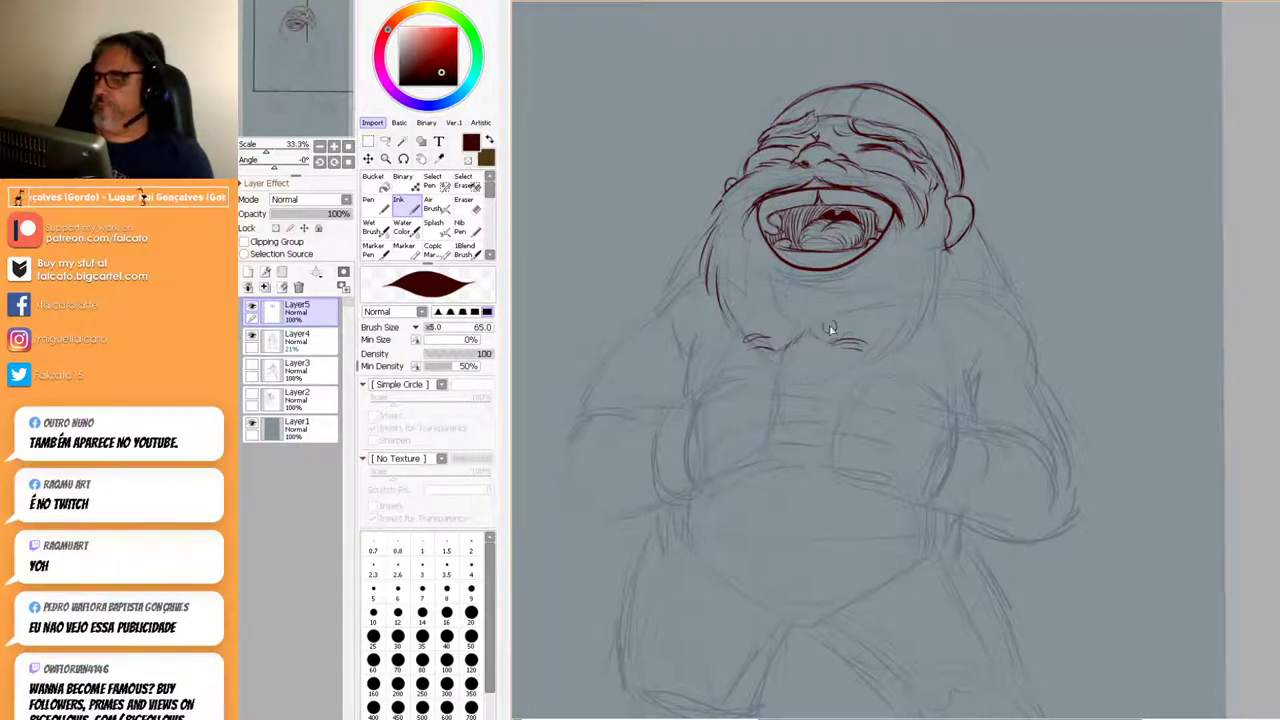
left_click_drag(771, 348, 781, 372)
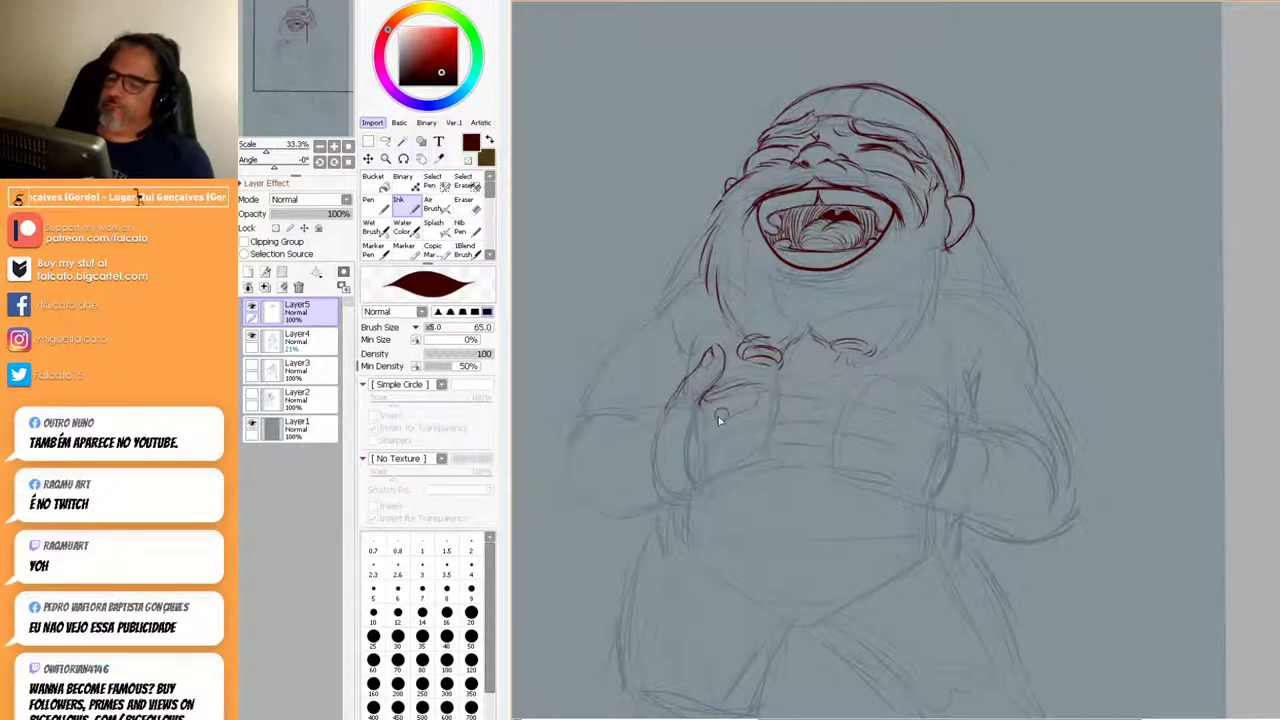
Try inking the hand on the viewer's left with a raised thumb, a curved outer contour and hatched fingers.
left_click_drag(683, 405, 754, 387)
mouse_move(697, 447)
left_mouse_down()
mouse_move(719, 429)
mouse_move(745, 458)
mouse_move(747, 446)
left_mouse_up()
left_click_drag(684, 490, 740, 454)
mouse_move(650, 428)
left_mouse_down()
mouse_move(662, 507)
mouse_move(700, 498)
left_mouse_up()
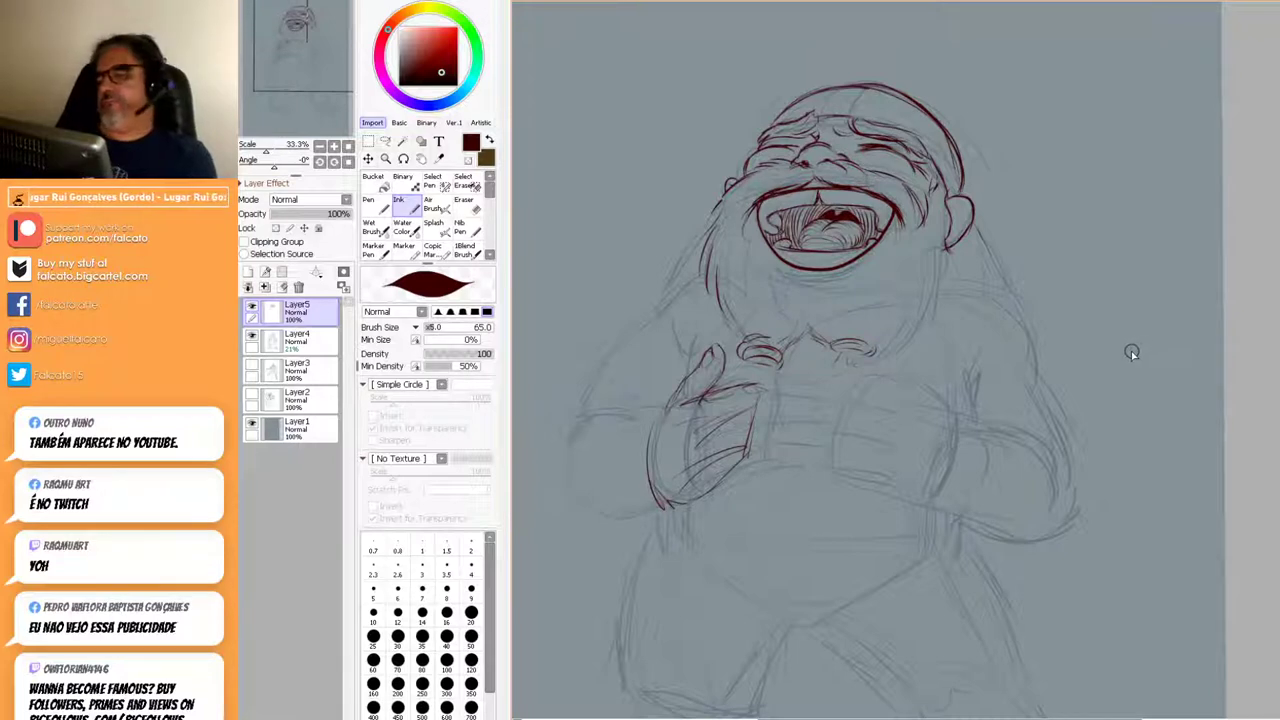
scroll(982, 430, "down", 3)
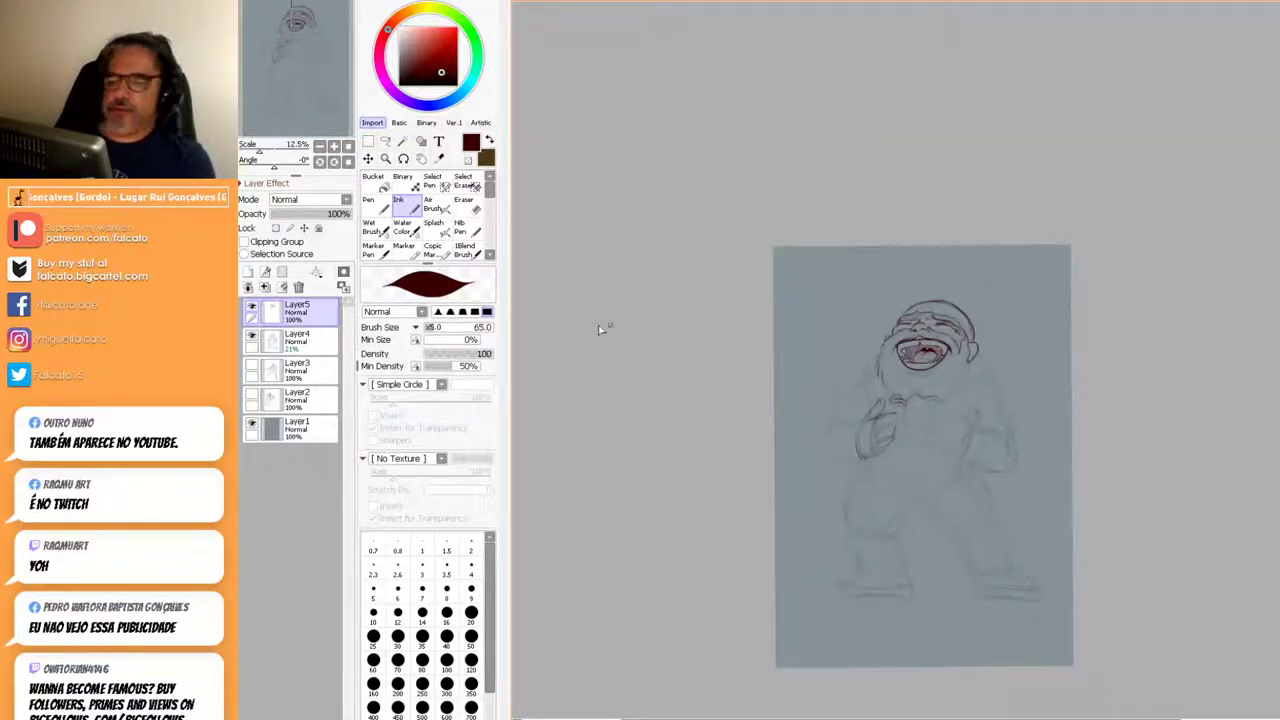
left_click(472, 205)
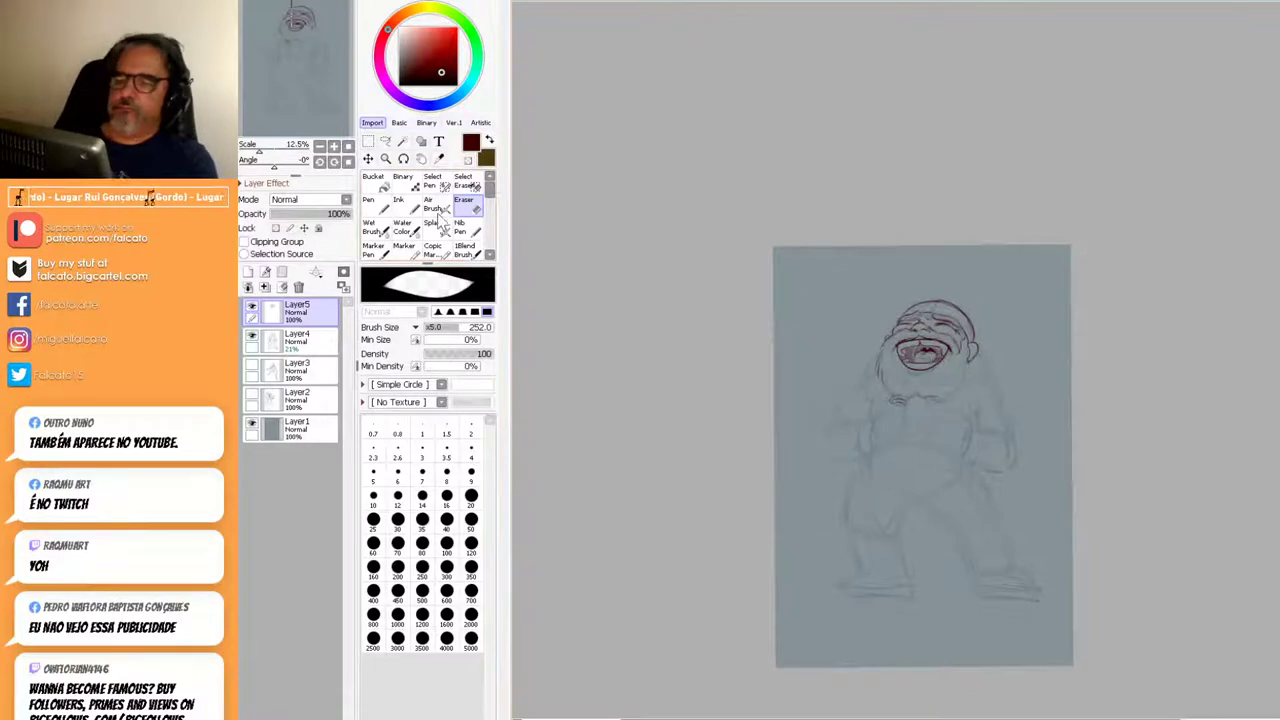
left_click(408, 207)
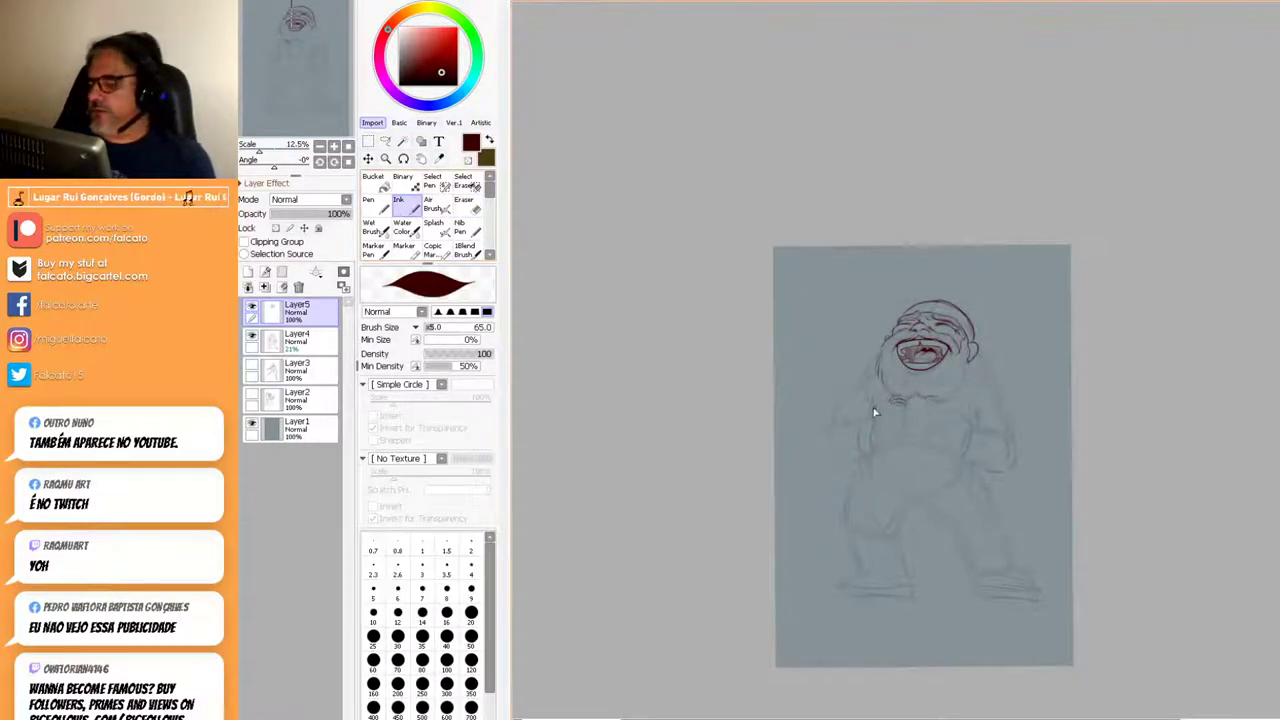
Ink the torso's curved sides, the sloping shoulders and the belly's wide lower edge over the rough.
left_click_drag(862, 412, 849, 468)
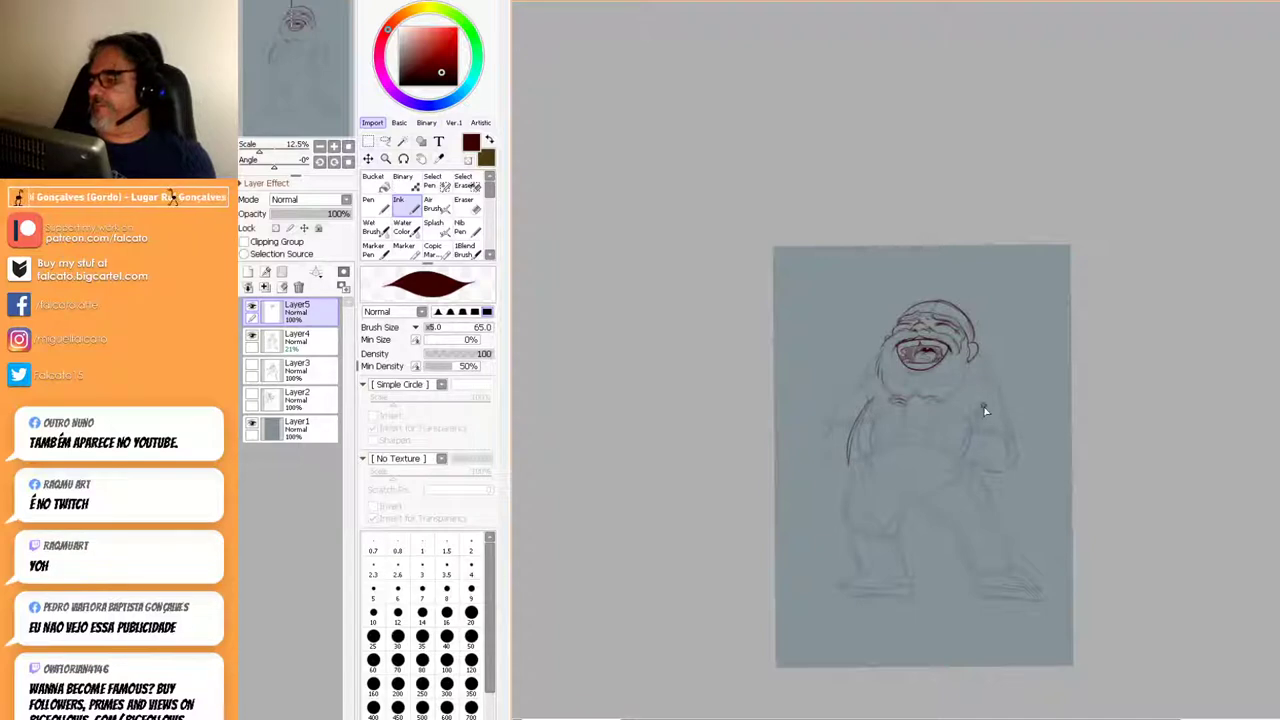
left_click_drag(990, 476, 983, 410)
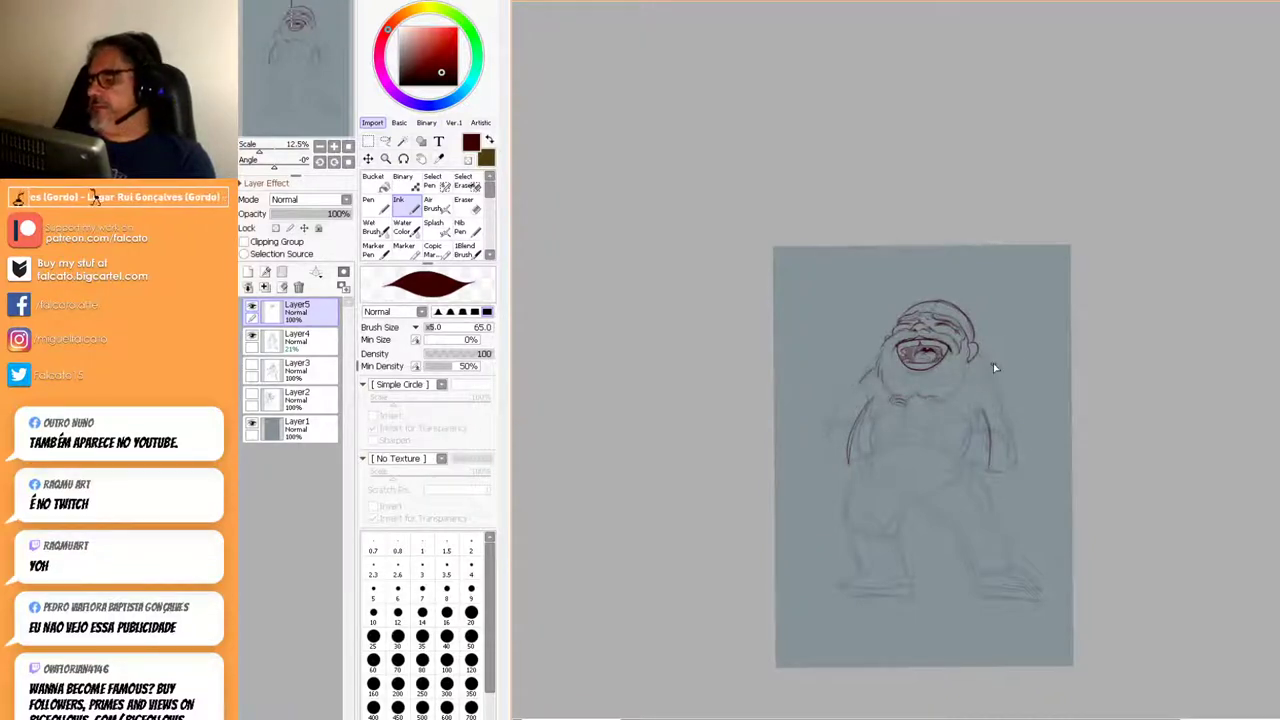
left_click_drag(877, 366, 831, 420)
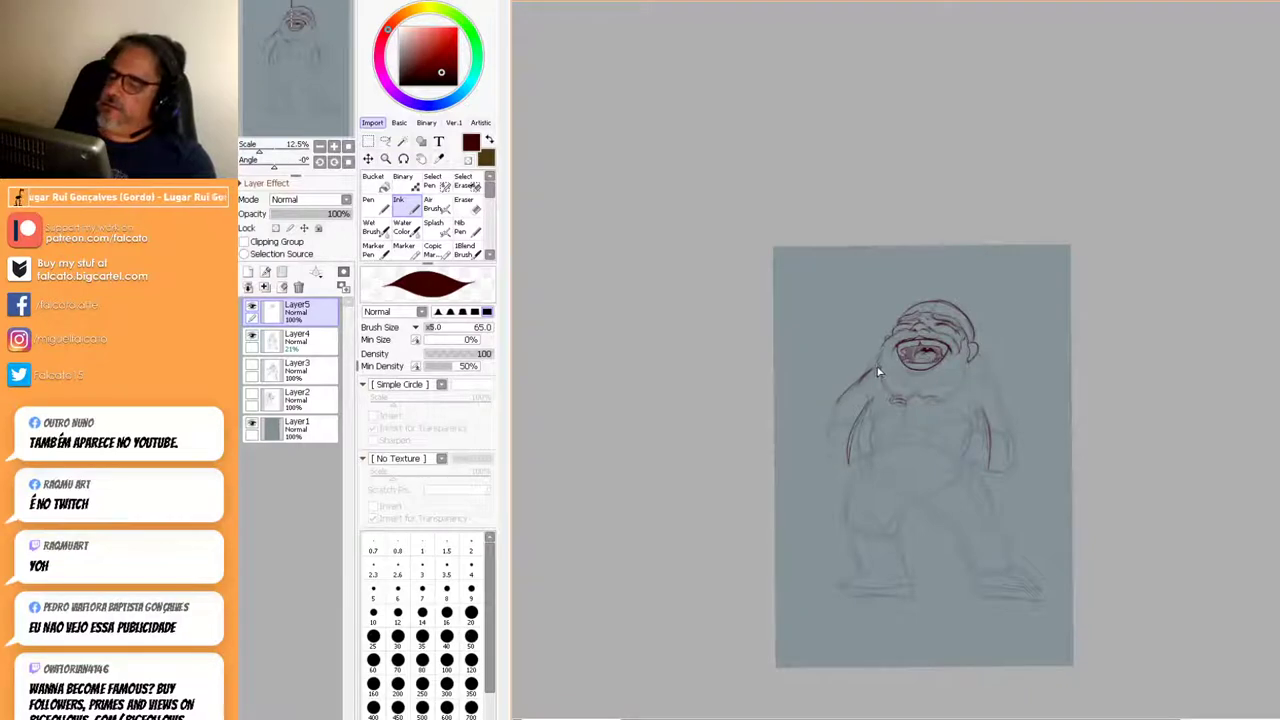
left_click_drag(878, 368, 857, 381)
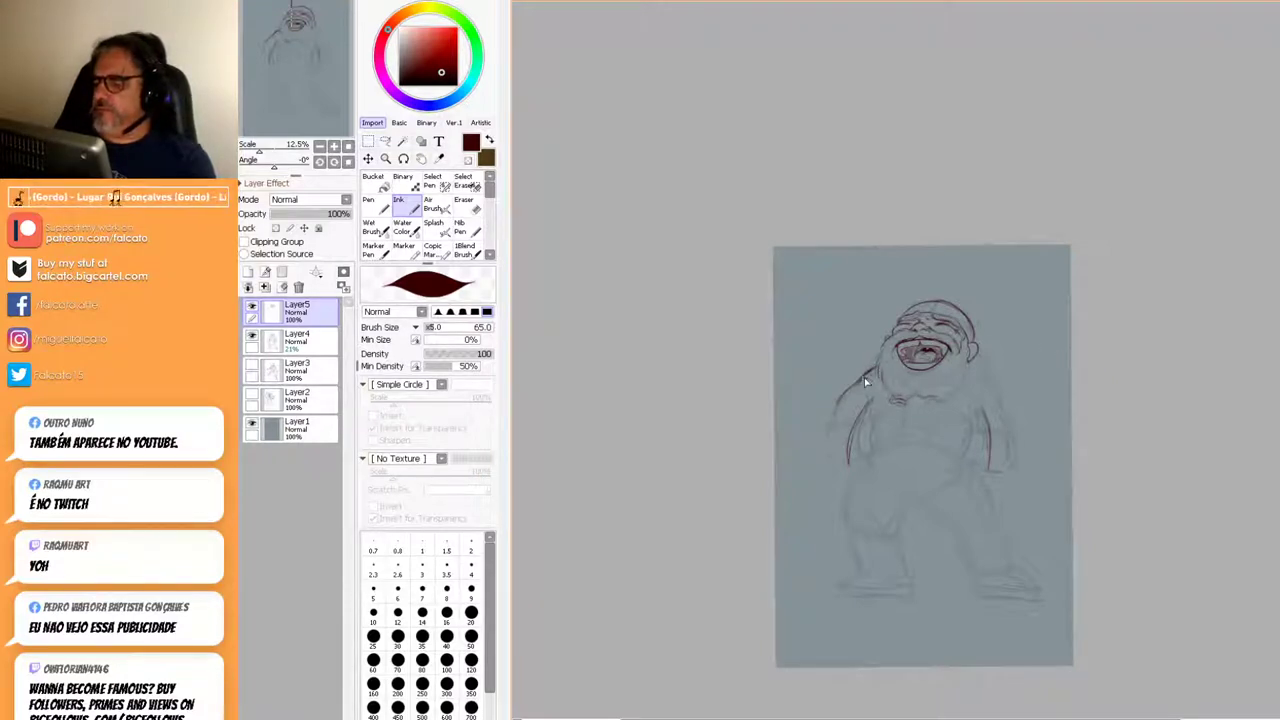
left_click_drag(870, 372, 850, 384)
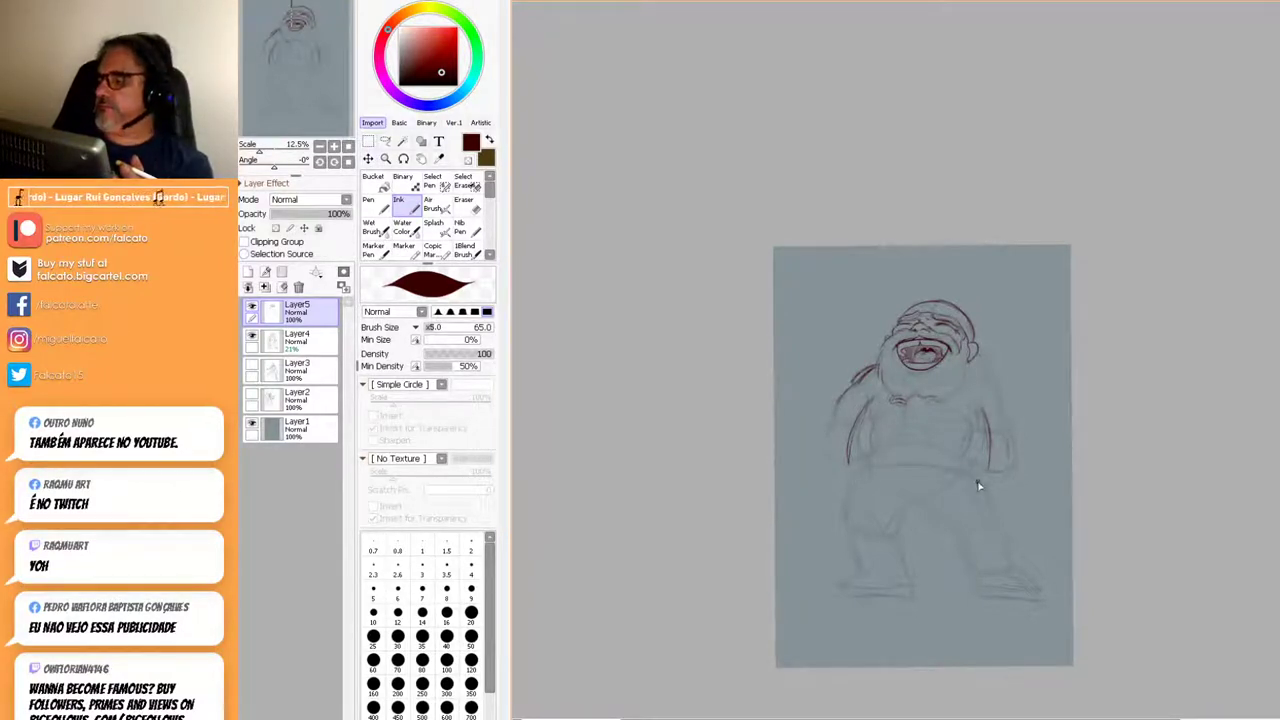
mouse_move(940, 464)
left_mouse_down()
mouse_move(860, 472)
mouse_move(942, 464)
mouse_move(990, 477)
mouse_move(980, 410)
left_mouse_up()
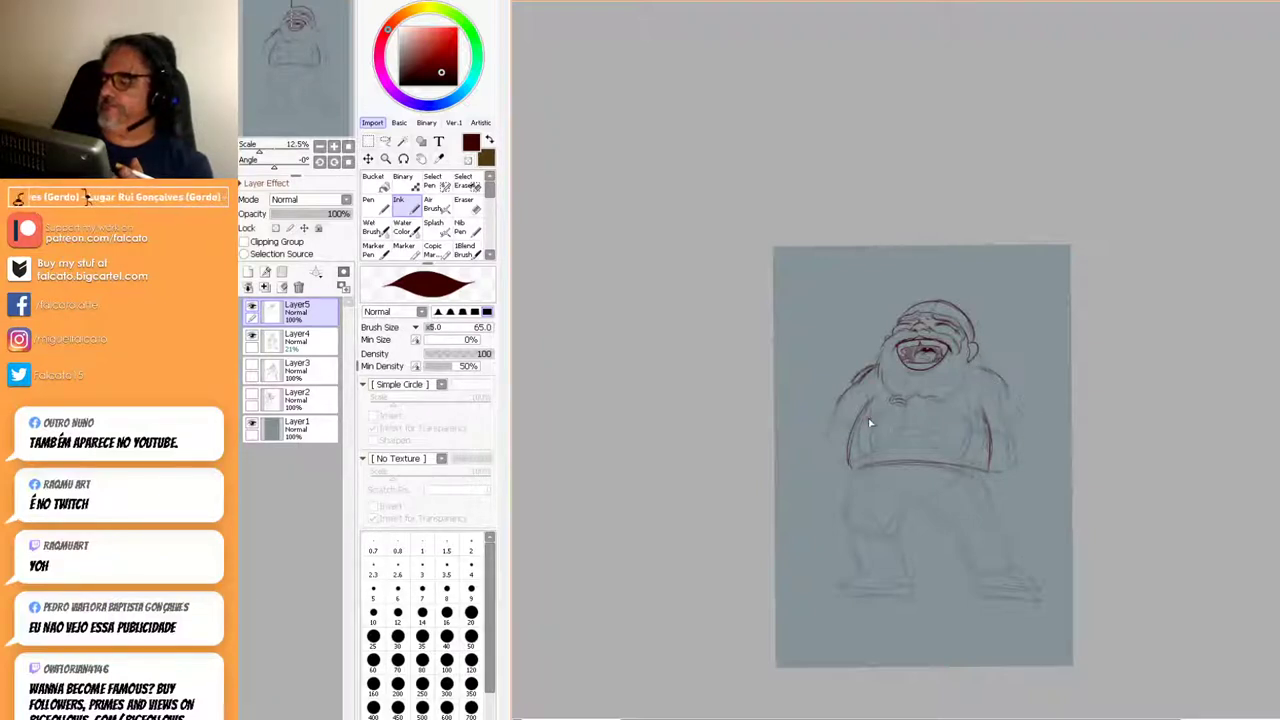
Ink both hands resting on the belly with separated fingers, and the bent arms with elbows pointing outward.
mouse_move(853, 416)
left_mouse_down()
mouse_move(837, 457)
mouse_move(870, 417)
mouse_move(866, 459)
mouse_move(850, 466)
mouse_move(874, 434)
mouse_move(855, 429)
mouse_move(871, 427)
mouse_move(845, 448)
mouse_move(870, 450)
mouse_move(840, 463)
mouse_move(865, 451)
mouse_move(900, 378)
mouse_move(1041, 324)
mouse_move(983, 337)
mouse_move(854, 419)
mouse_move(840, 437)
mouse_move(846, 426)
mouse_move(847, 463)
mouse_move(927, 385)
mouse_move(927, 353)
mouse_move(845, 421)
left_mouse_up()
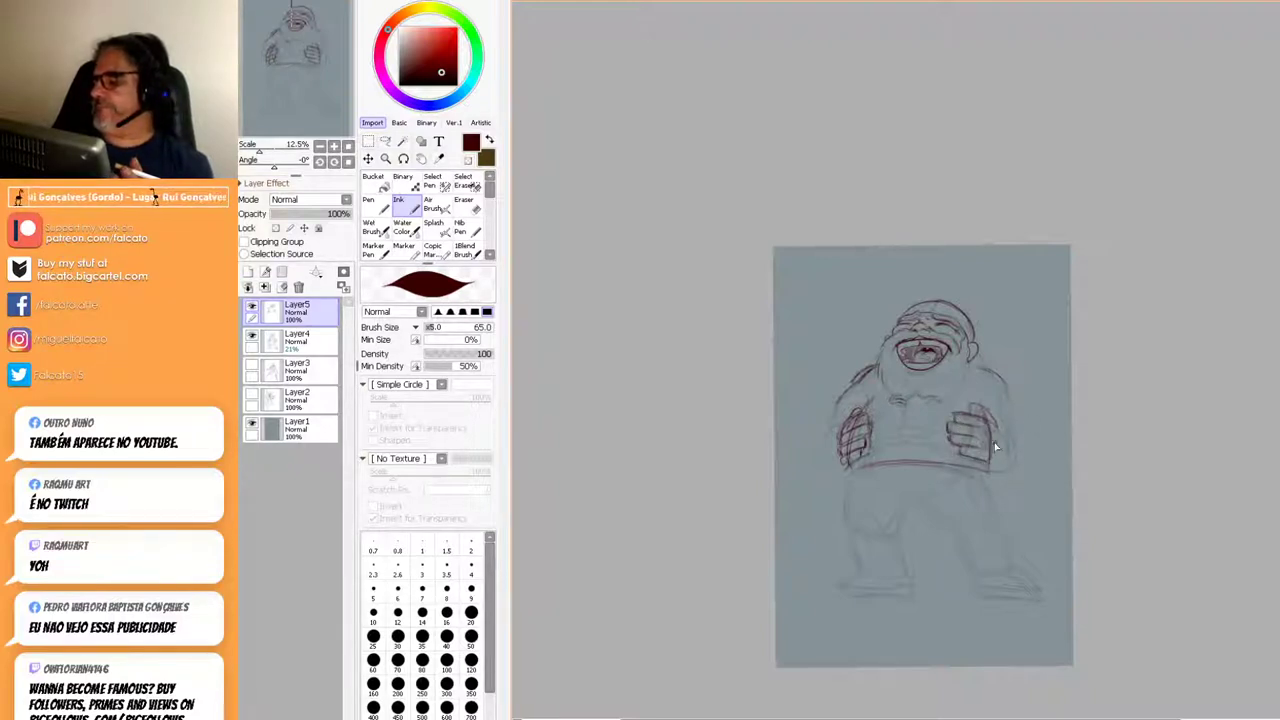
left_click_drag(992, 459, 989, 418)
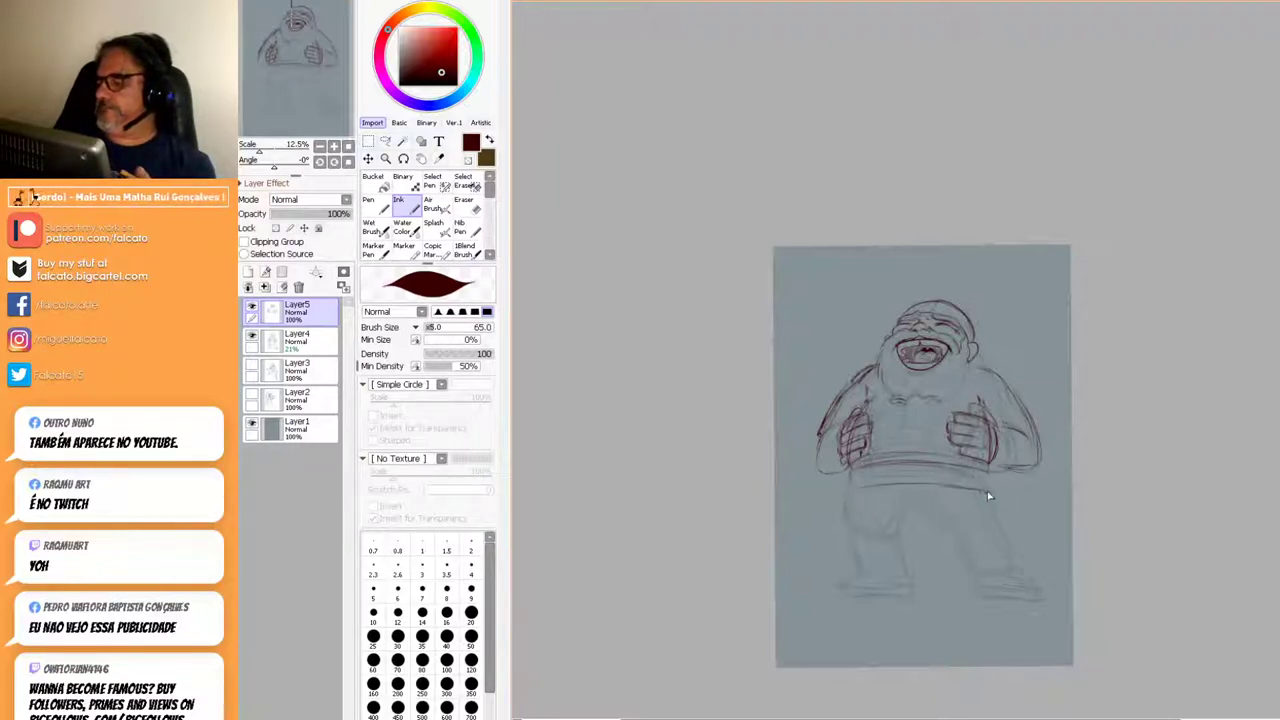
Ink the wide band below the belly with short side edges, and the crotch with its diagonal fold lines.
left_click_drag(852, 484, 985, 493)
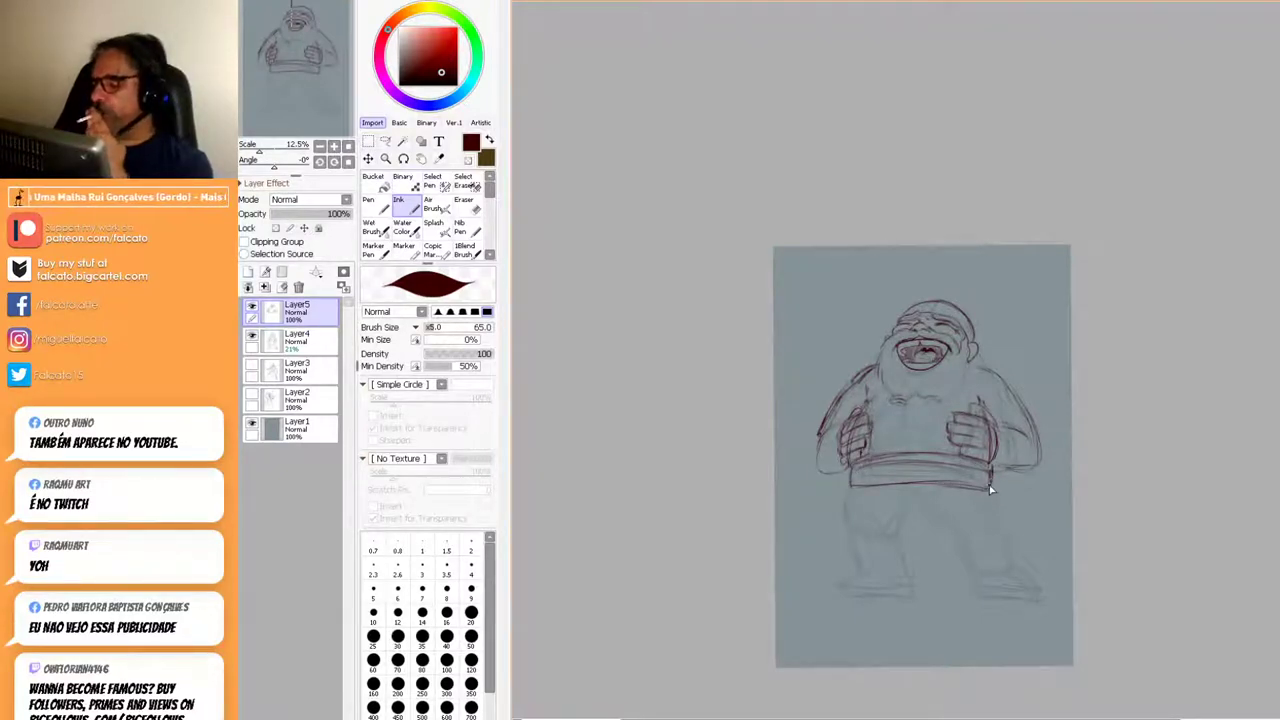
left_click_drag(912, 481, 869, 489)
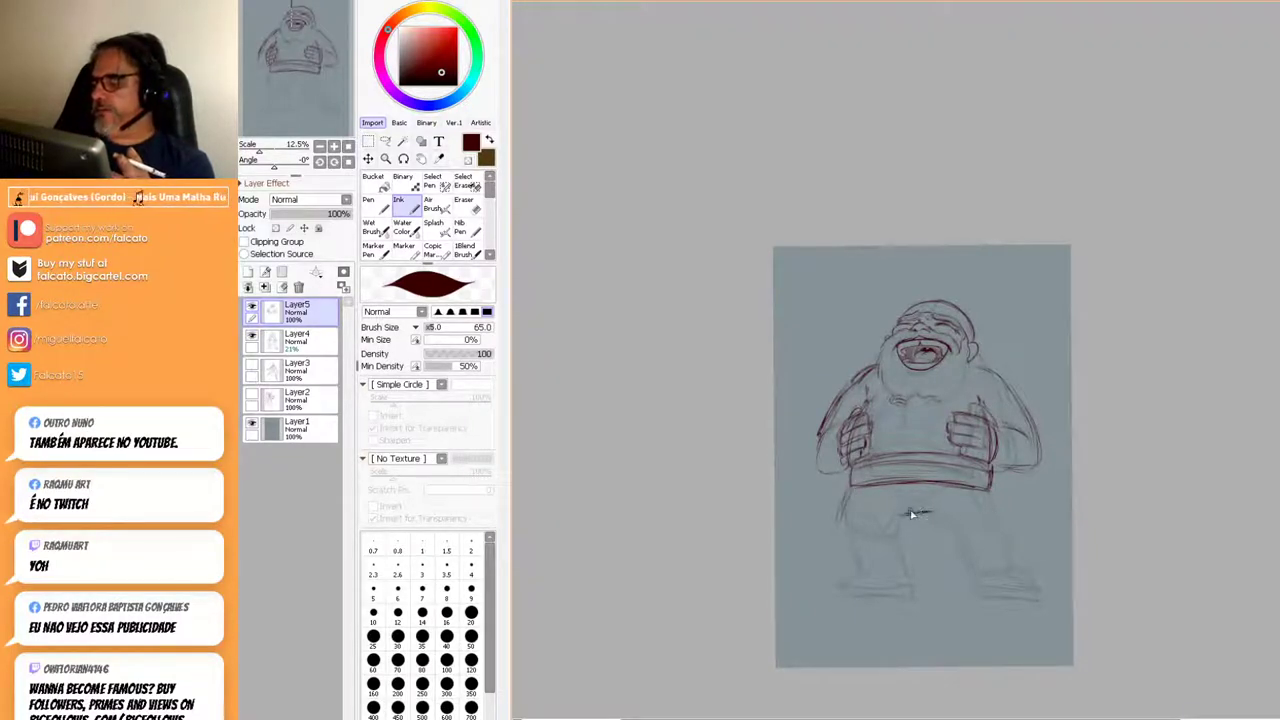
left_click_drag(896, 543, 908, 514)
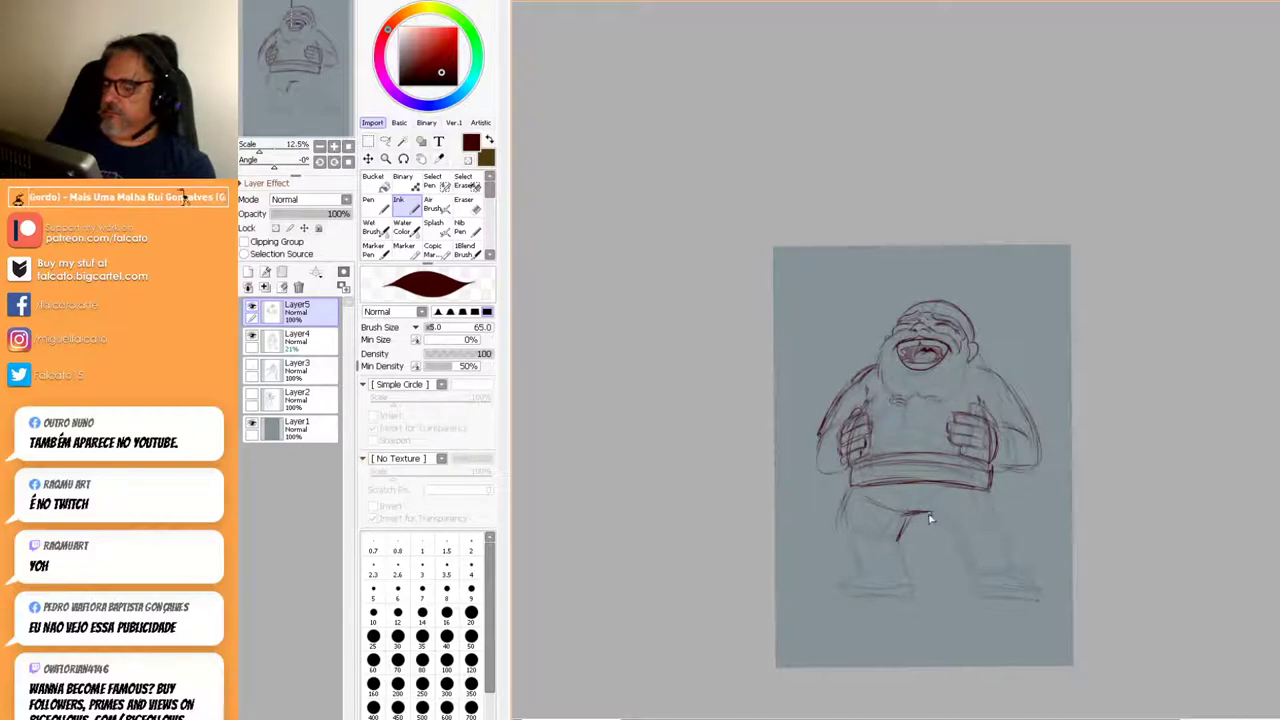
left_click_drag(966, 501, 903, 510)
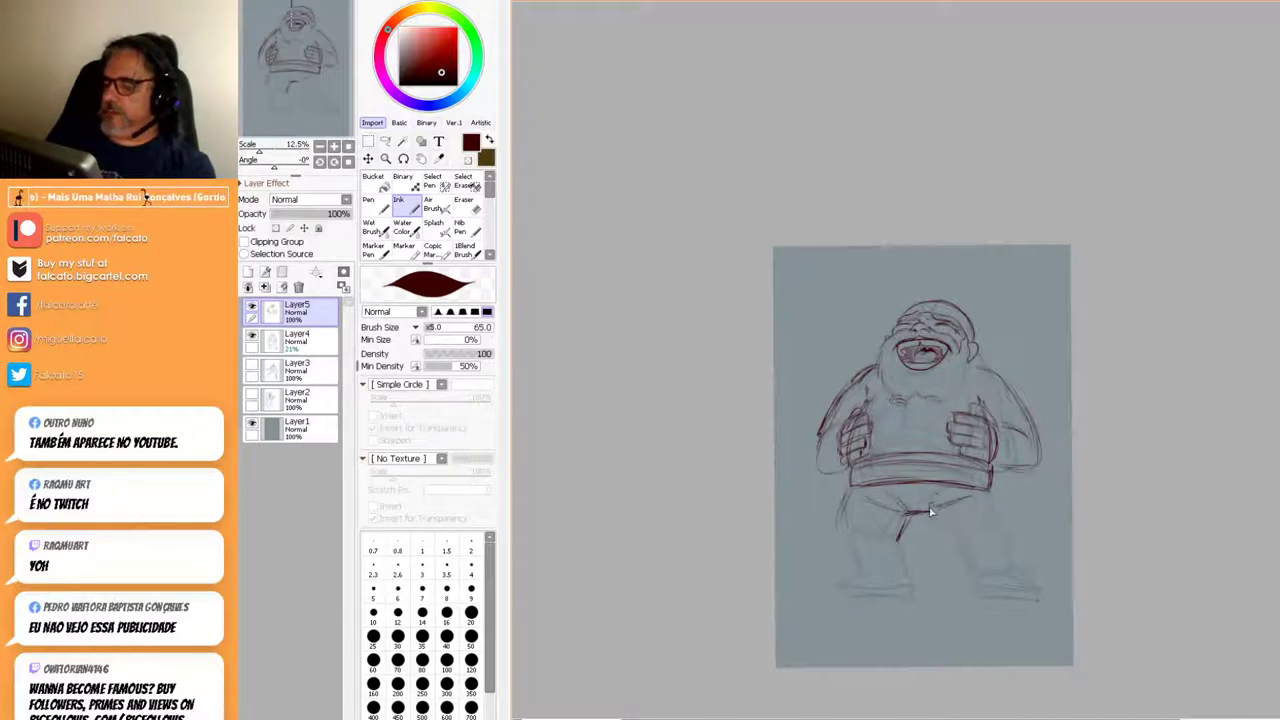
Ink the leg on the viewer's left with a bulging outer contour and an inner line running down from the crotch.
left_click_drag(848, 505, 834, 532)
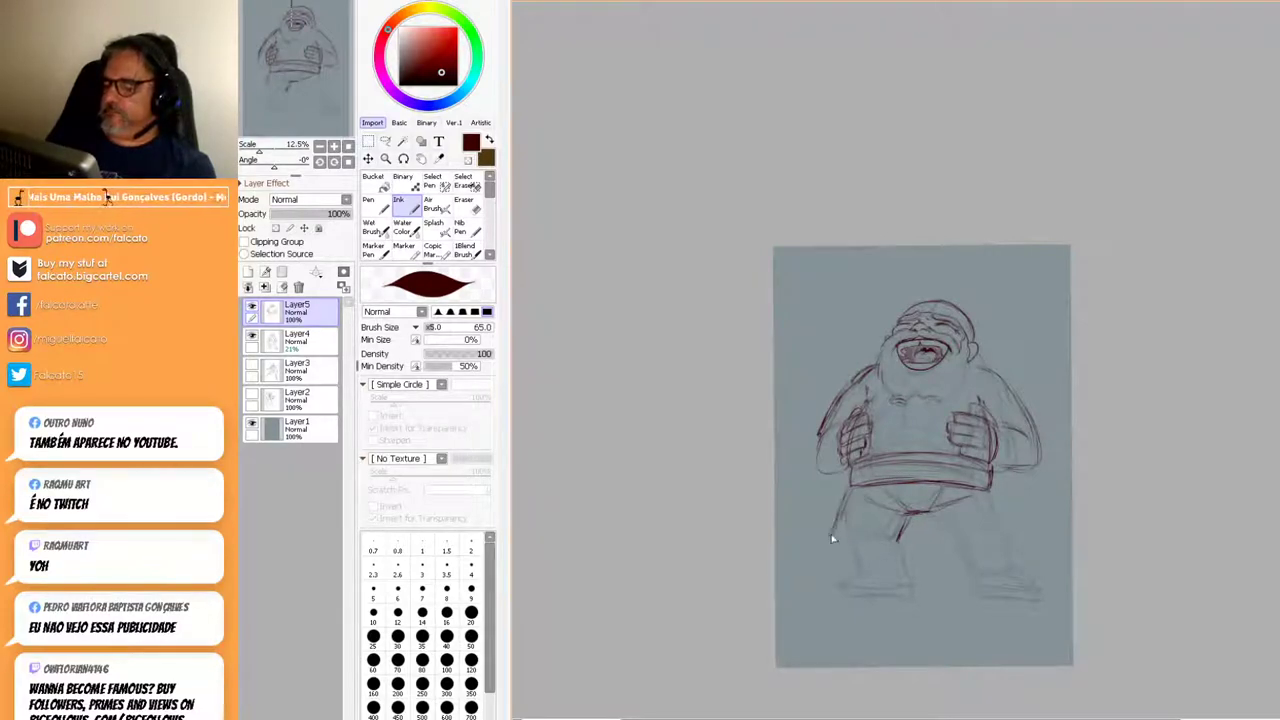
left_click_drag(906, 515, 887, 543)
left_click_drag(851, 488, 825, 526)
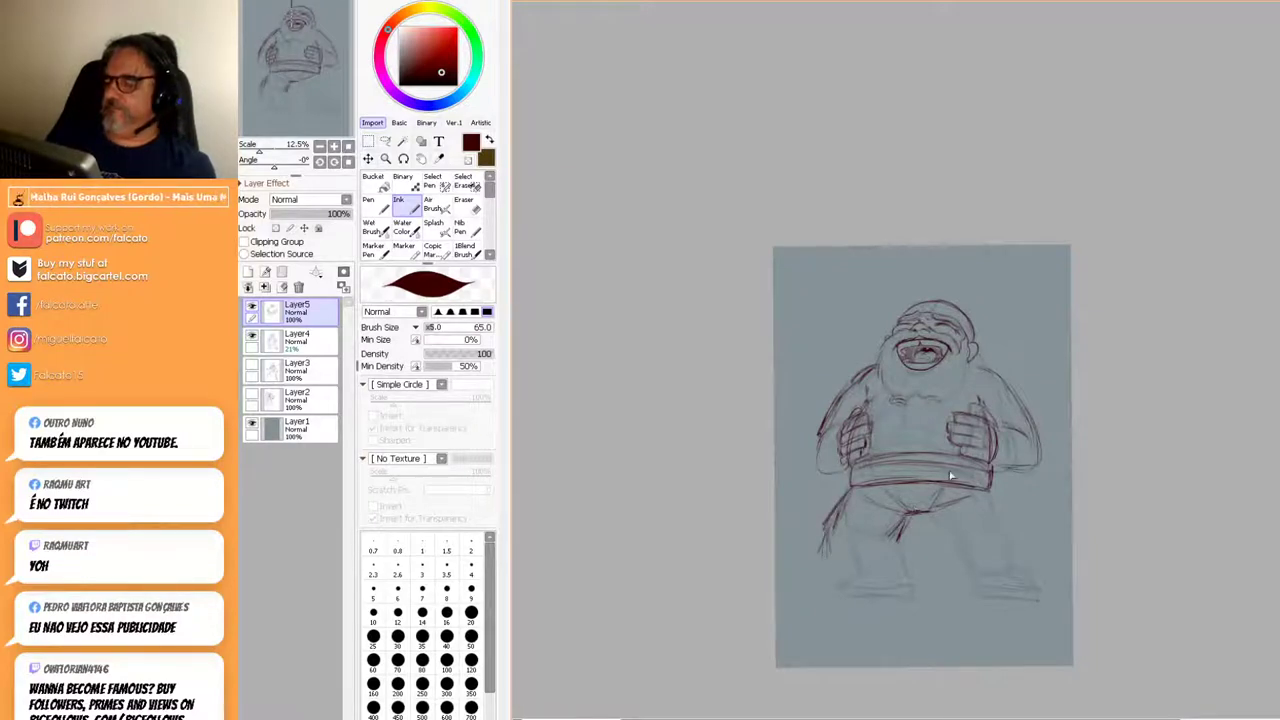
left_click_drag(856, 494, 829, 541)
left_click_drag(916, 516, 884, 578)
left_click_drag(826, 532, 842, 592)
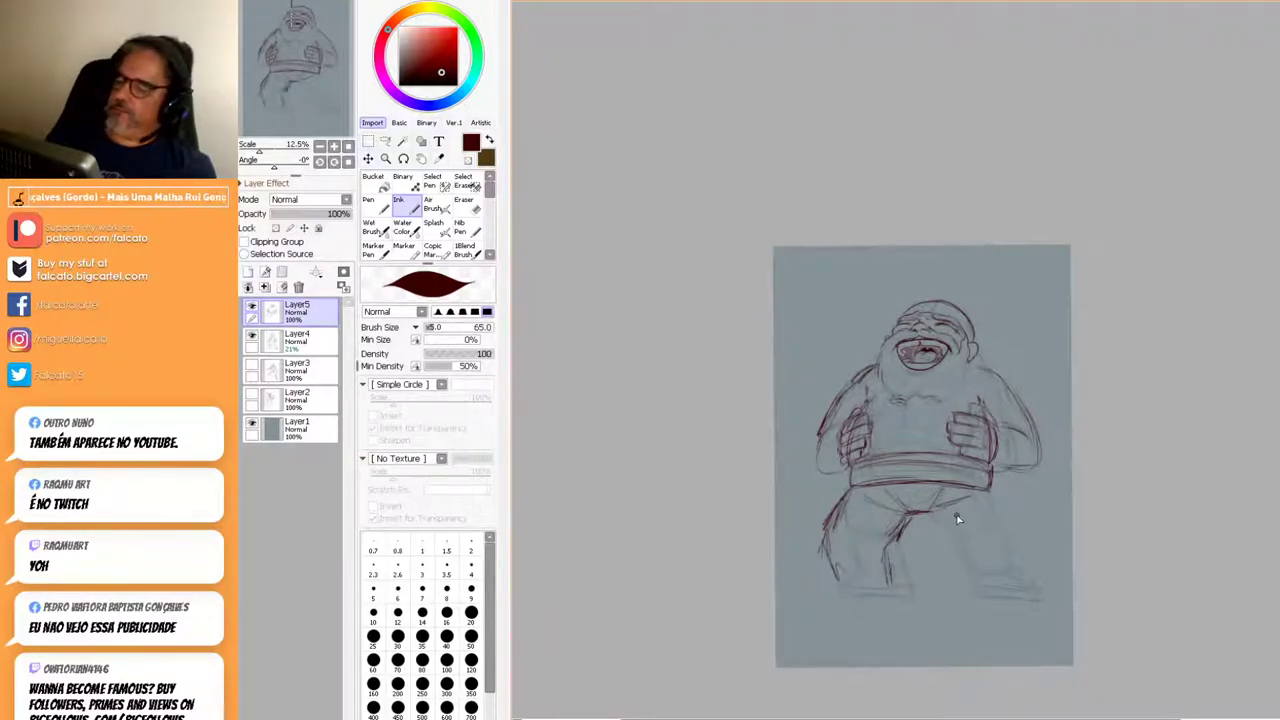
Ink the spread leg on the viewer's right down to its hem, and reinforce the inner leg lines from the crotch.
mouse_move(991, 491)
left_mouse_down()
mouse_move(1016, 542)
mouse_move(962, 542)
mouse_move(973, 579)
mouse_move(991, 587)
mouse_move(970, 585)
mouse_move(1032, 593)
left_mouse_up()
left_click_drag(1019, 537, 1032, 589)
left_click_drag(1008, 515, 1030, 584)
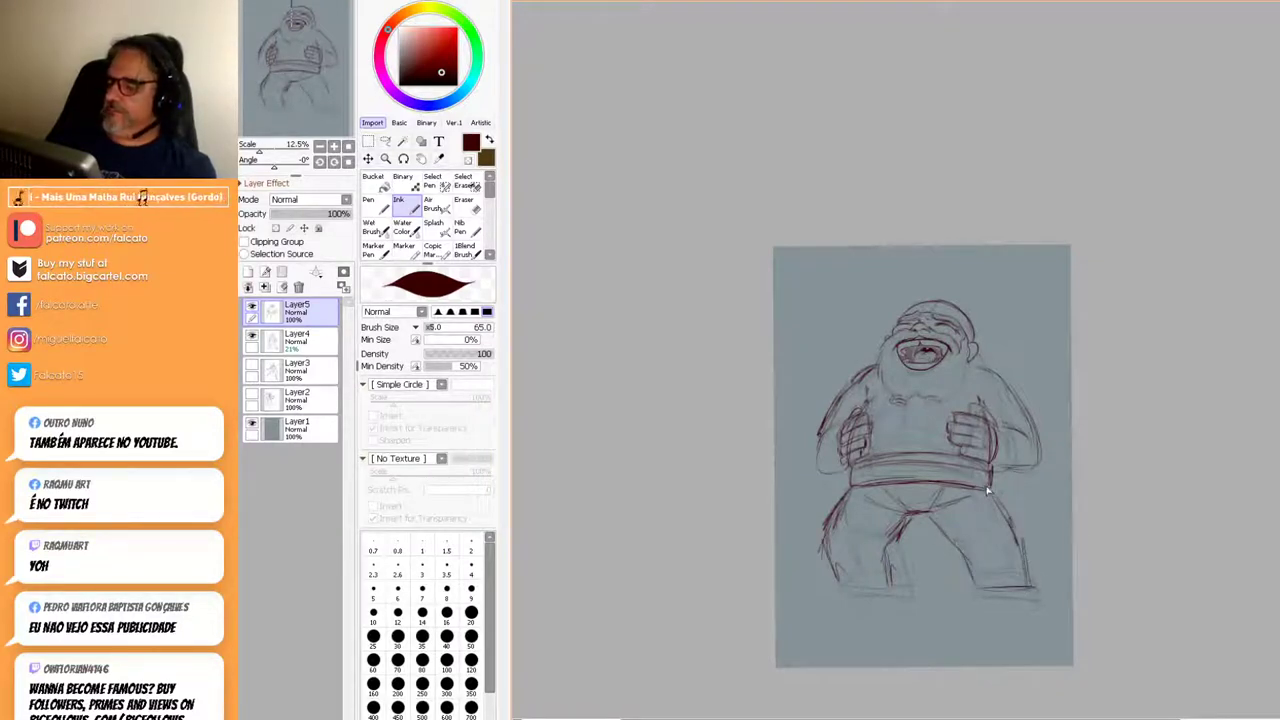
mouse_move(928, 520)
left_mouse_down()
mouse_move(964, 561)
mouse_move(926, 520)
mouse_move(982, 592)
mouse_move(1024, 585)
left_mouse_up()
mouse_move(1016, 538)
left_mouse_down()
mouse_move(1023, 574)
mouse_move(1021, 555)
left_mouse_up()
mouse_move(912, 514)
left_mouse_down()
mouse_move(886, 558)
mouse_move(893, 592)
mouse_move(814, 598)
left_mouse_up()
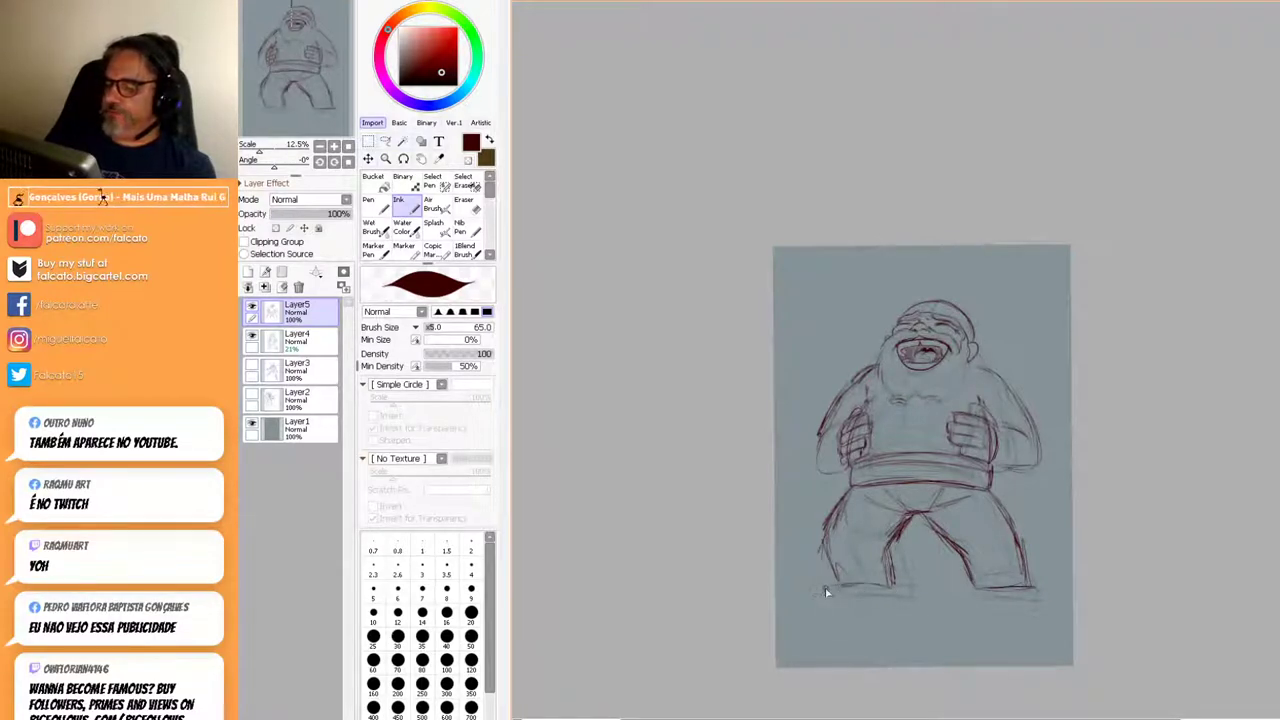
Sketch flat-soled shoes under both trouser legs and rough in the knee patches on the figure's trousers.
left_click_drag(825, 536, 835, 578)
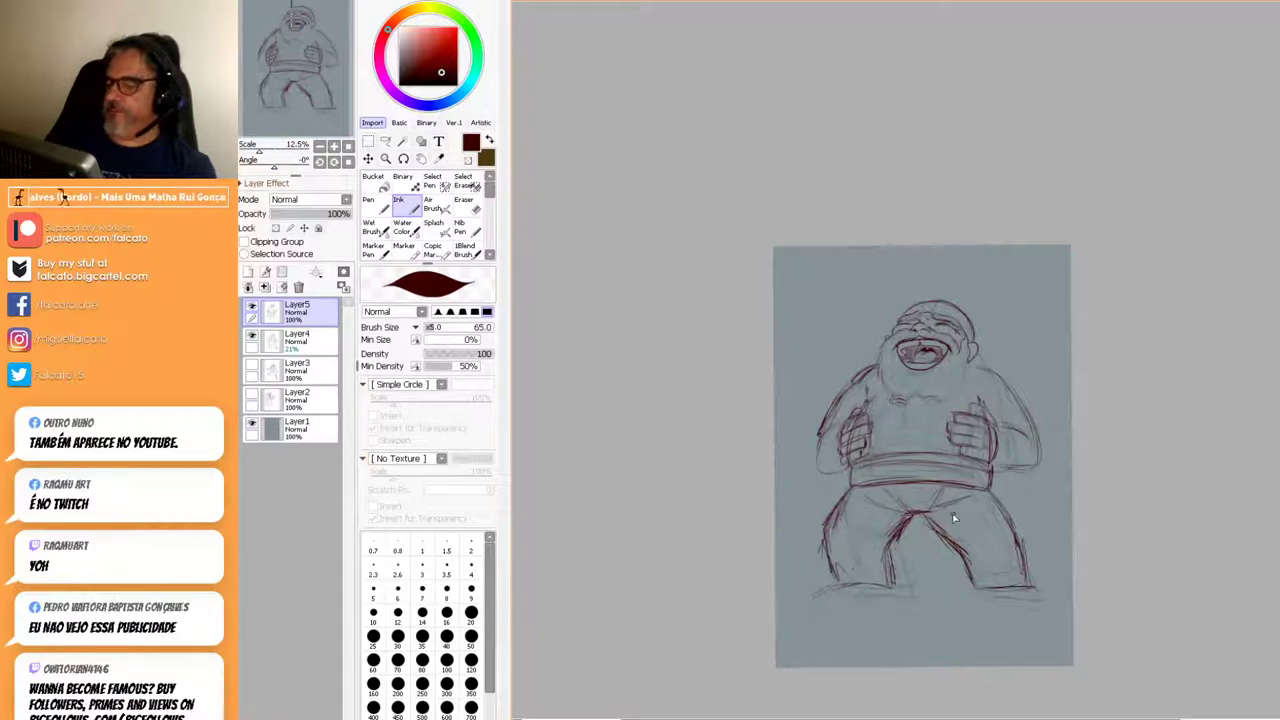
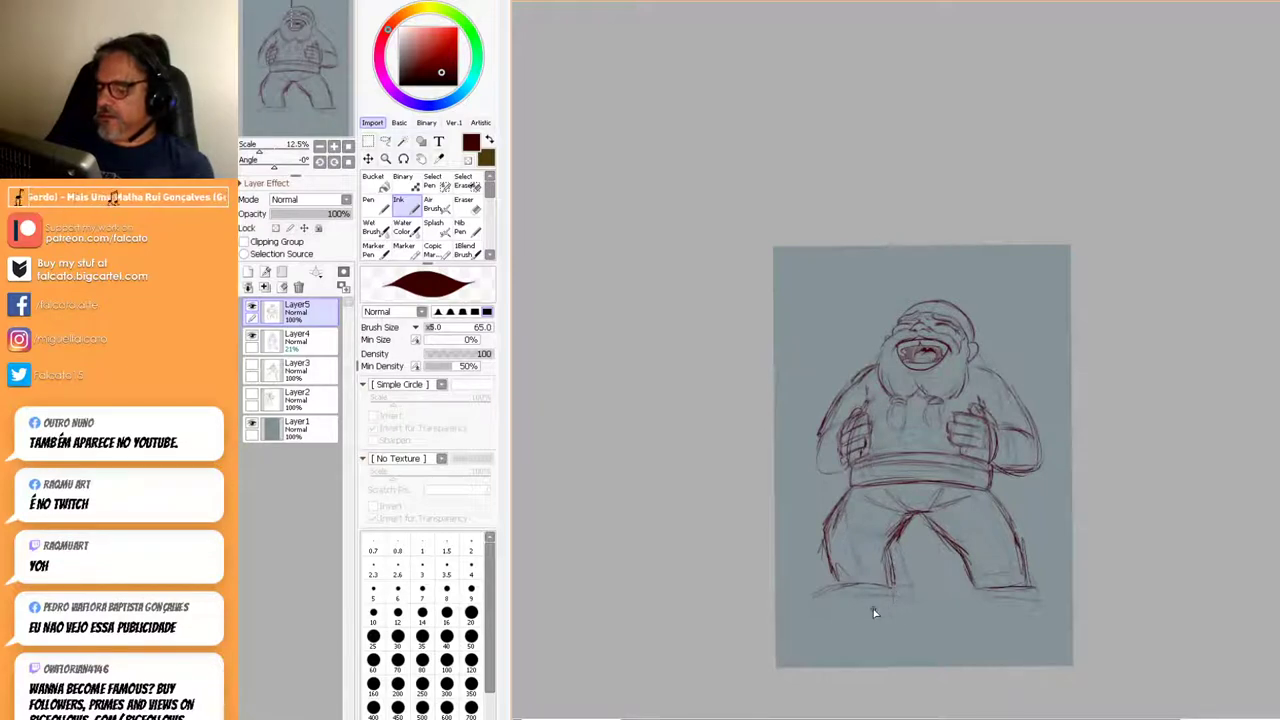
mouse_move(824, 608)
left_mouse_down()
mouse_move(894, 608)
mouse_move(826, 610)
mouse_move(837, 587)
mouse_move(816, 605)
mouse_move(850, 608)
left_mouse_up()
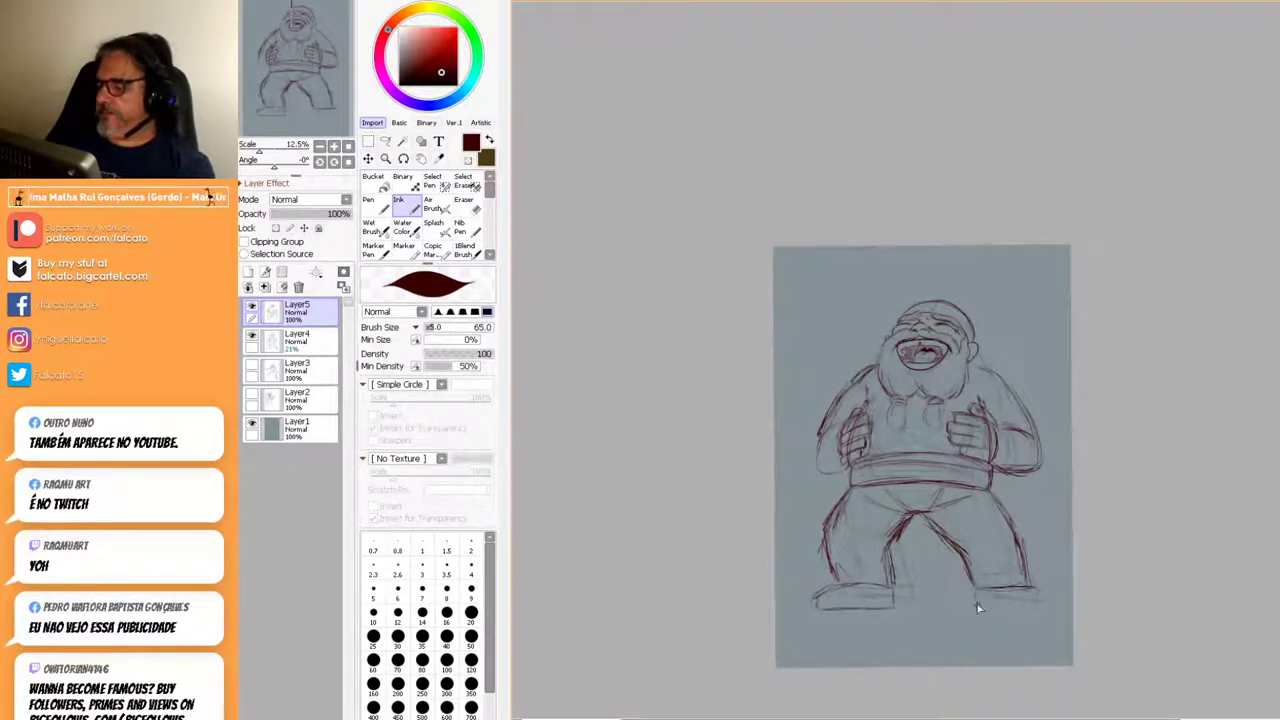
mouse_move(980, 592)
left_mouse_down()
mouse_move(1030, 584)
mouse_move(1050, 596)
left_mouse_up()
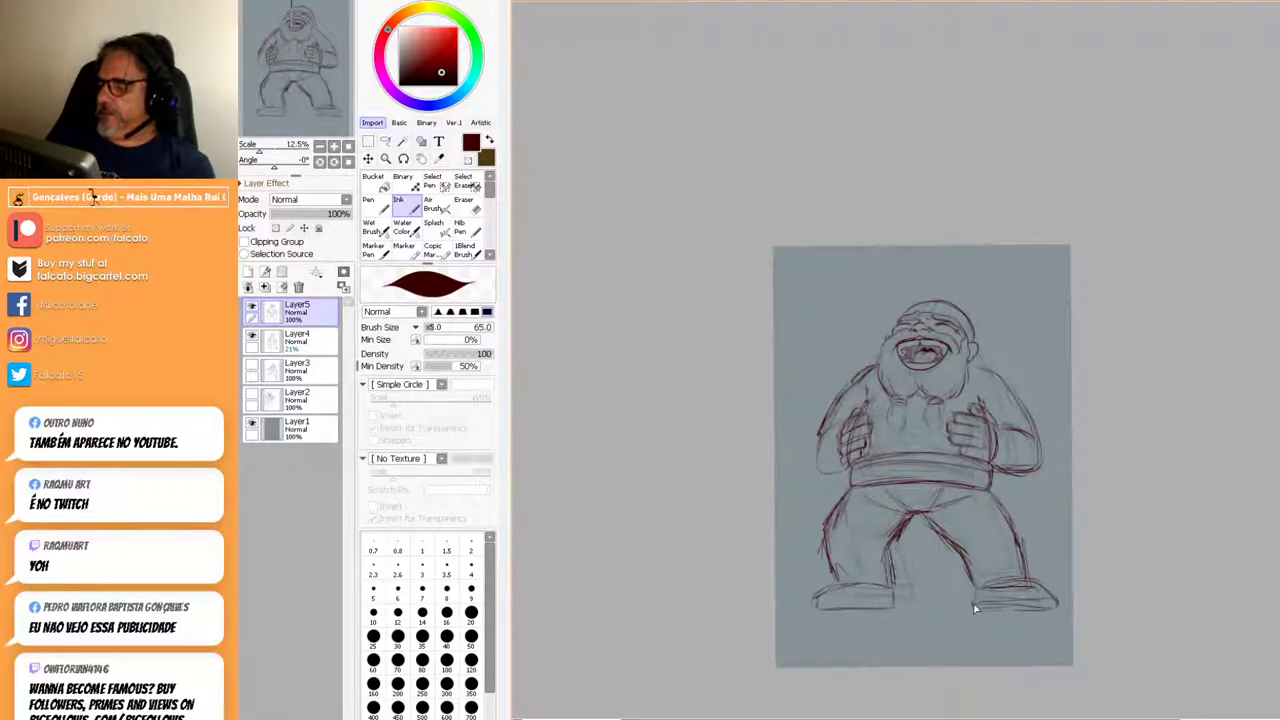
left_click_drag(830, 598, 894, 600)
mouse_move(983, 606)
left_mouse_down()
mouse_move(1066, 612)
mouse_move(990, 600)
mouse_move(1058, 597)
left_mouse_up()
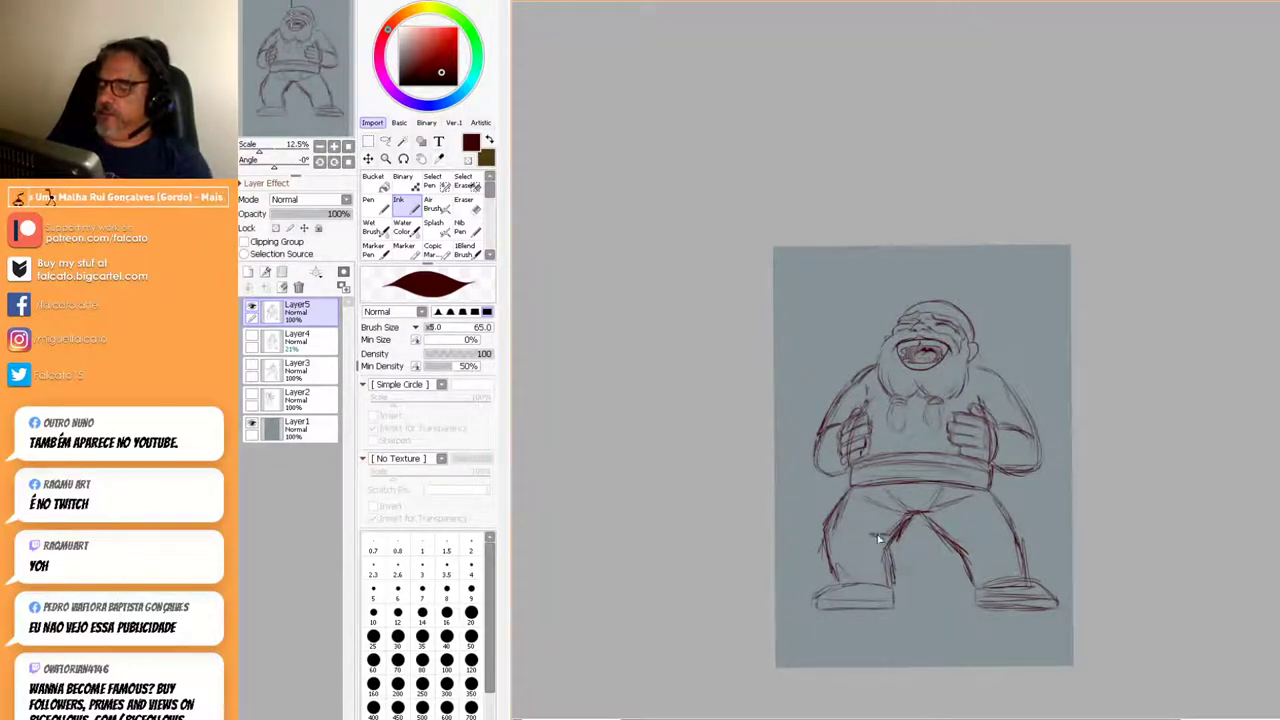
left_click_drag(1046, 457, 1069, 368)
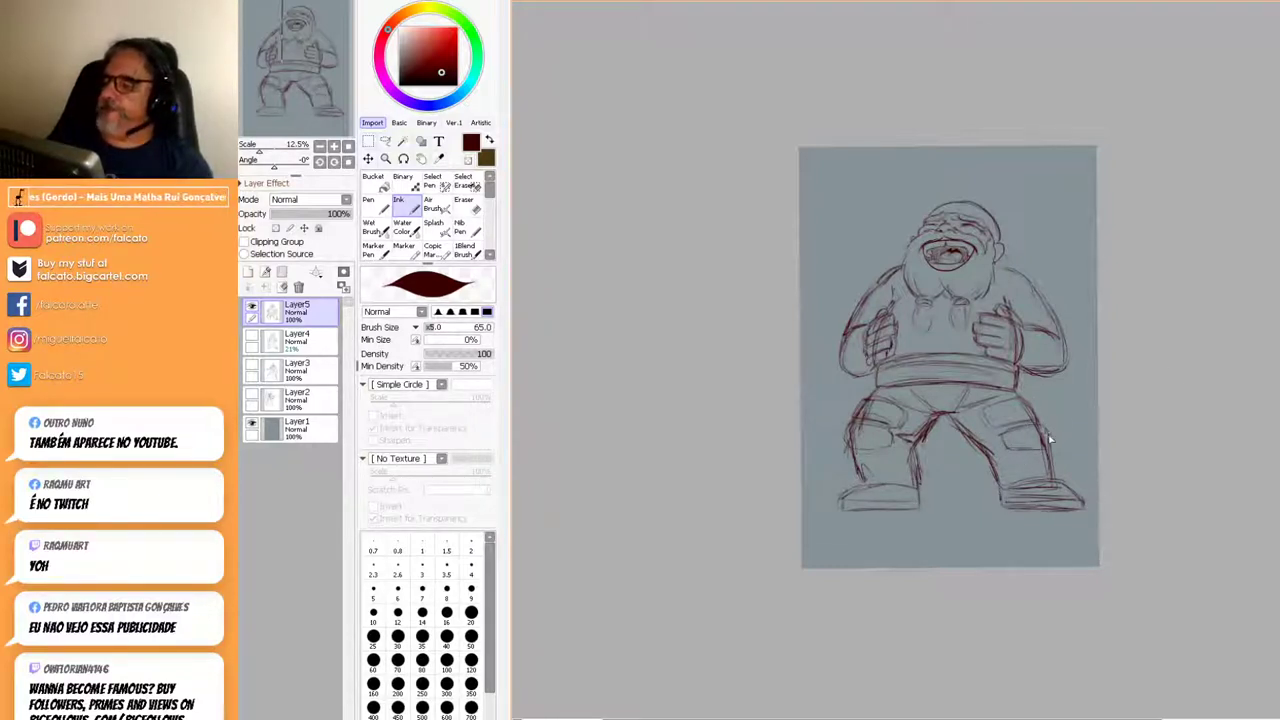
Sketch rounded shoulder pads over both of the figure's shoulders.
scroll(1009, 343, "up", 2)
left_click_drag(1014, 348, 1086, 480)
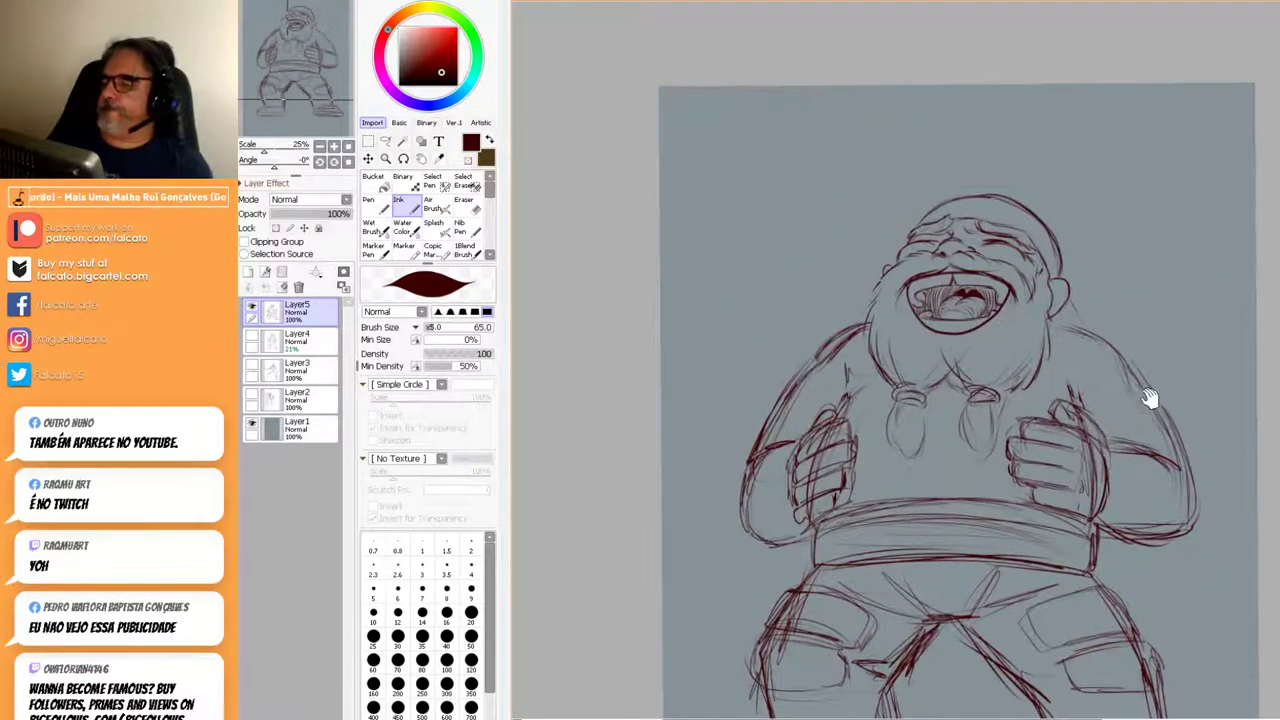
left_click_drag(1166, 380, 1063, 320)
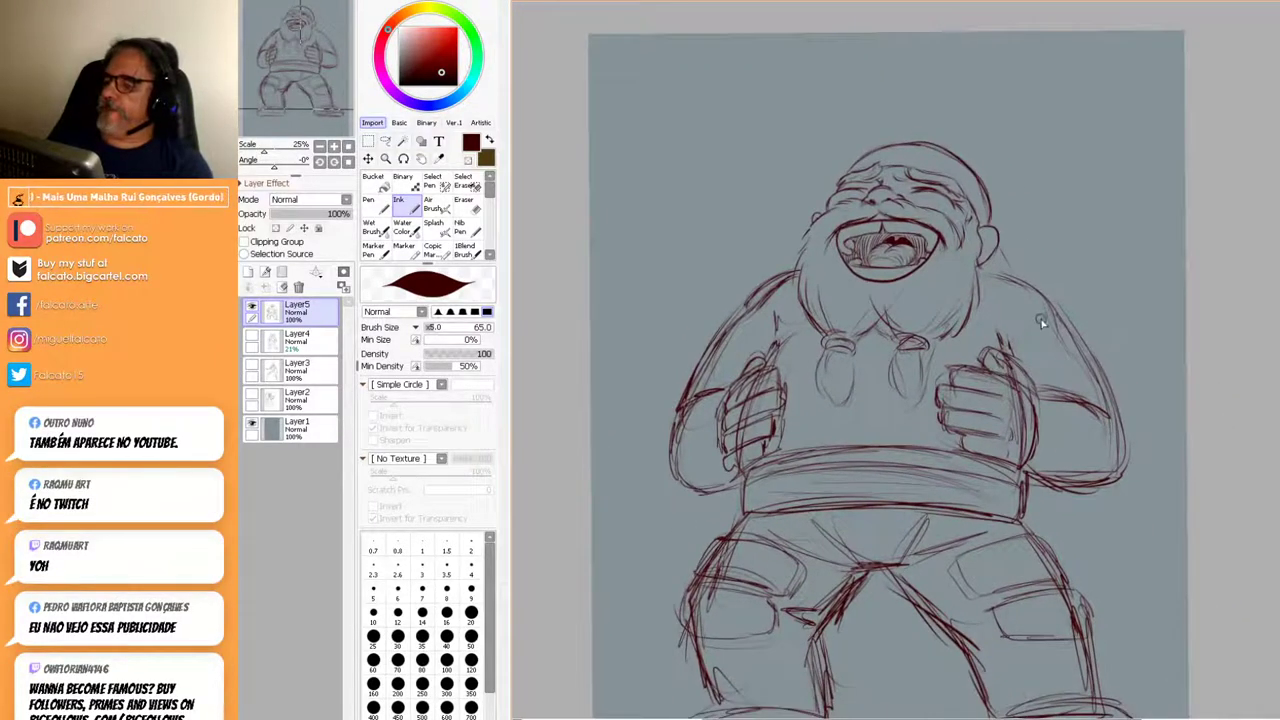
mouse_move(986, 264)
left_mouse_down()
mouse_move(1040, 268)
mouse_move(1062, 298)
left_mouse_up()
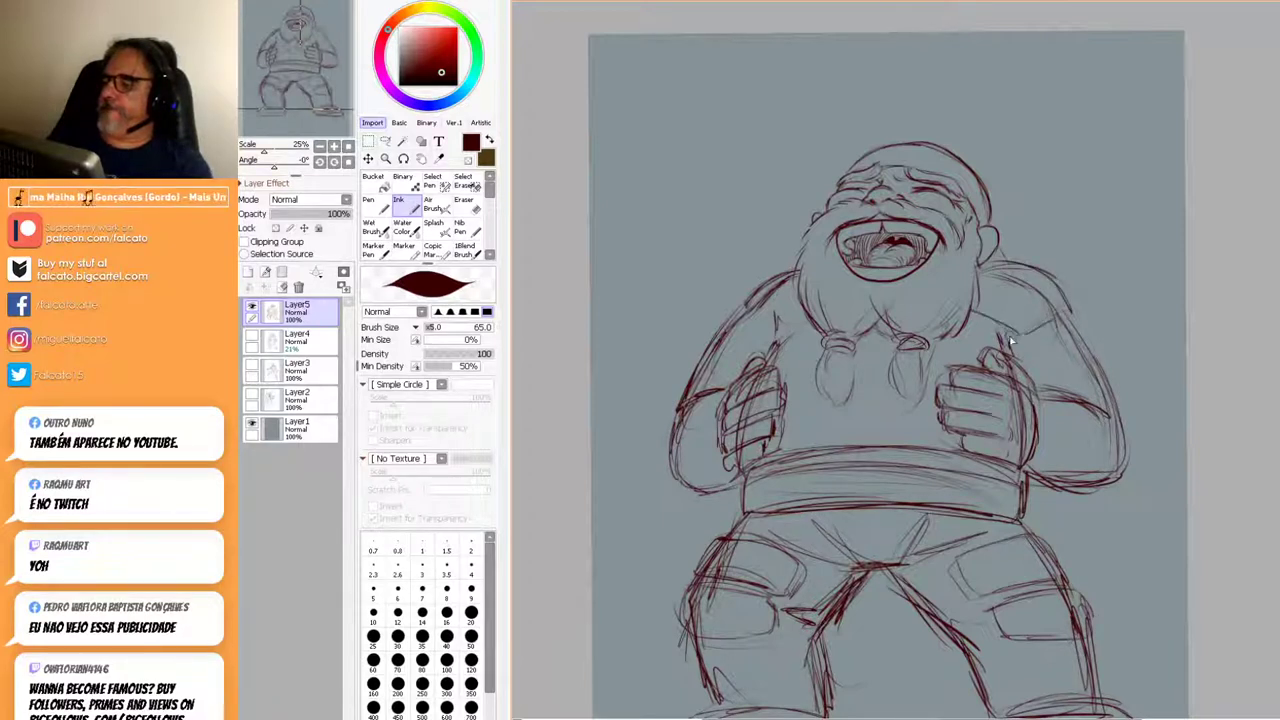
mouse_move(732, 298)
left_mouse_down()
mouse_move(762, 318)
mouse_move(765, 270)
left_mouse_up()
mouse_move(770, 328)
left_mouse_down()
mouse_move(803, 327)
mouse_move(750, 309)
mouse_move(740, 284)
mouse_move(782, 262)
left_mouse_up()
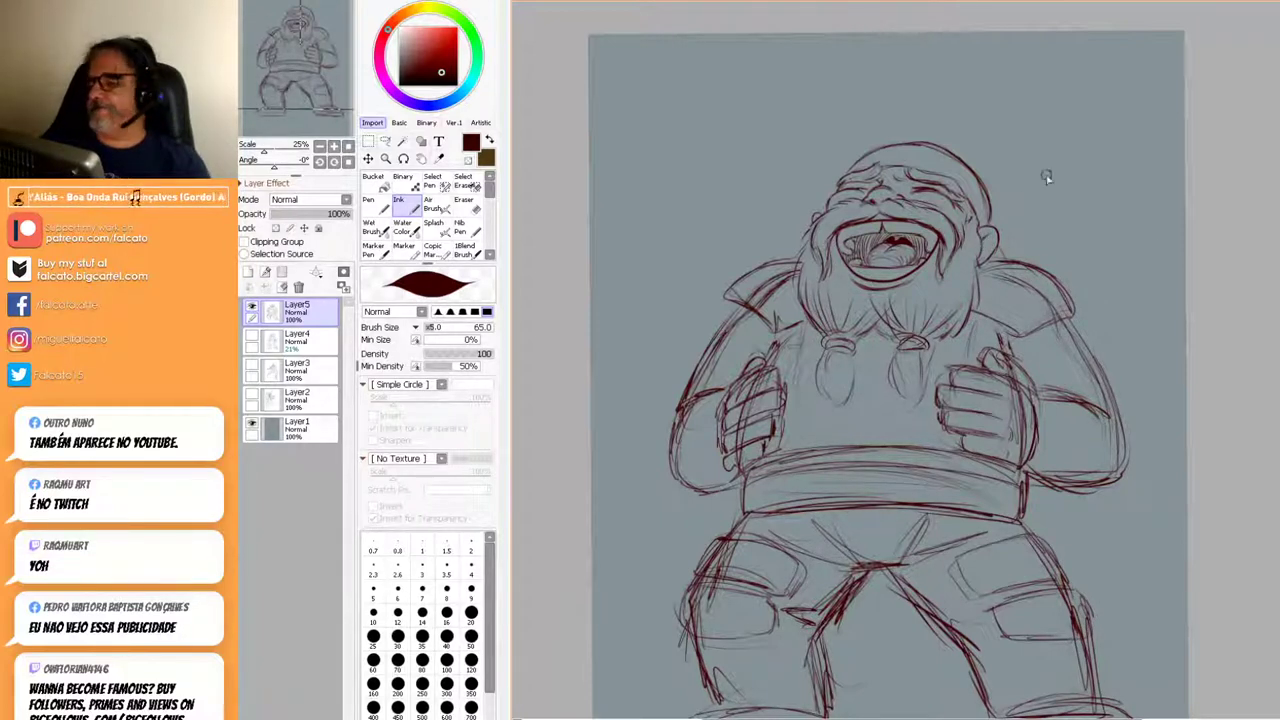
Sketch bands across the upper arm in the right half of the drawing and curved bracer lines on both forearms.
left_click_drag(1111, 409, 1109, 303)
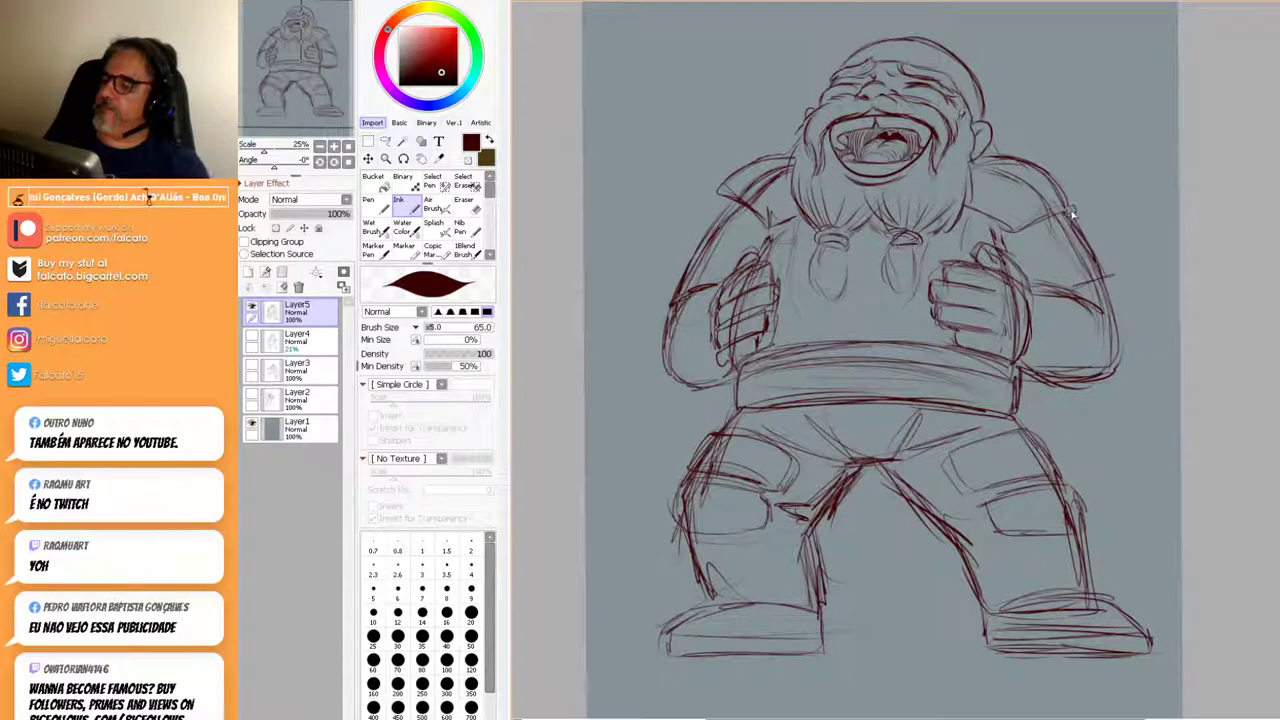
mouse_move(1086, 222)
left_mouse_down()
mouse_move(1034, 243)
mouse_move(1093, 240)
mouse_move(1100, 258)
mouse_move(1038, 265)
mouse_move(1094, 250)
mouse_move(1046, 266)
mouse_move(1106, 258)
left_mouse_up()
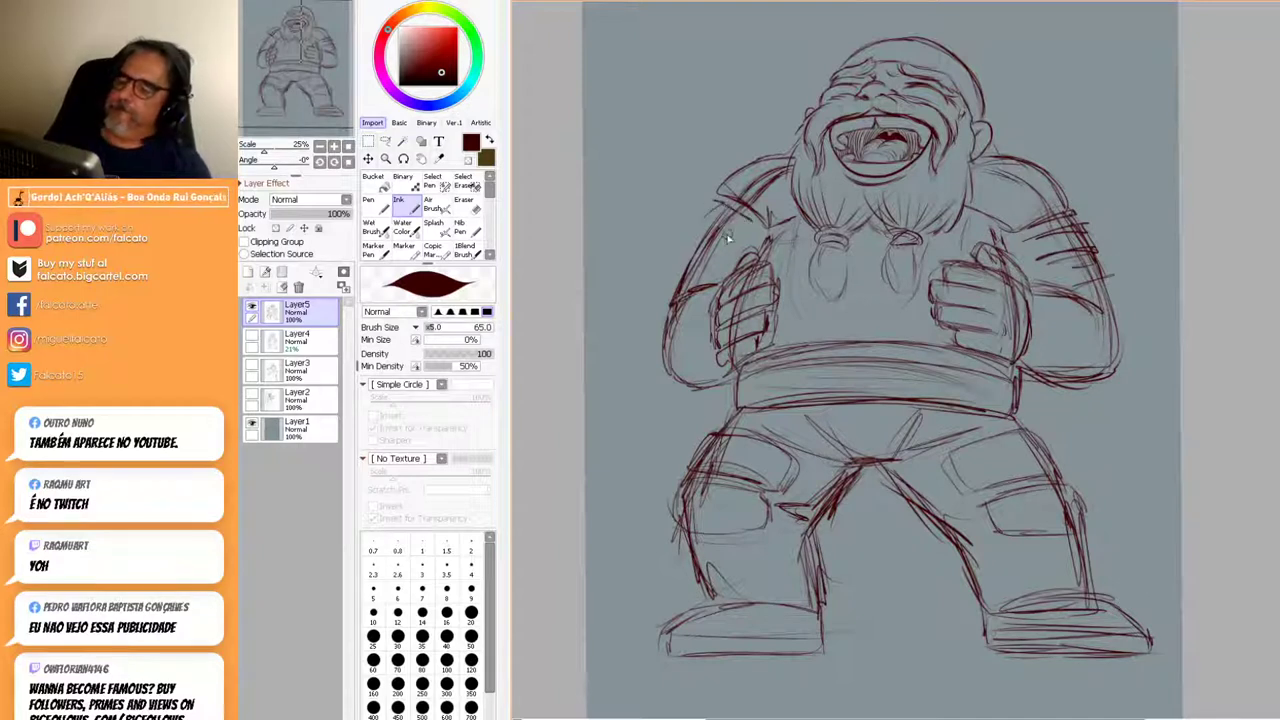
mouse_move(1083, 300)
left_mouse_down()
mouse_move(1071, 379)
mouse_move(1075, 299)
mouse_move(1053, 387)
mouse_move(1018, 394)
left_mouse_up()
left_click_drag(1062, 293, 1086, 328)
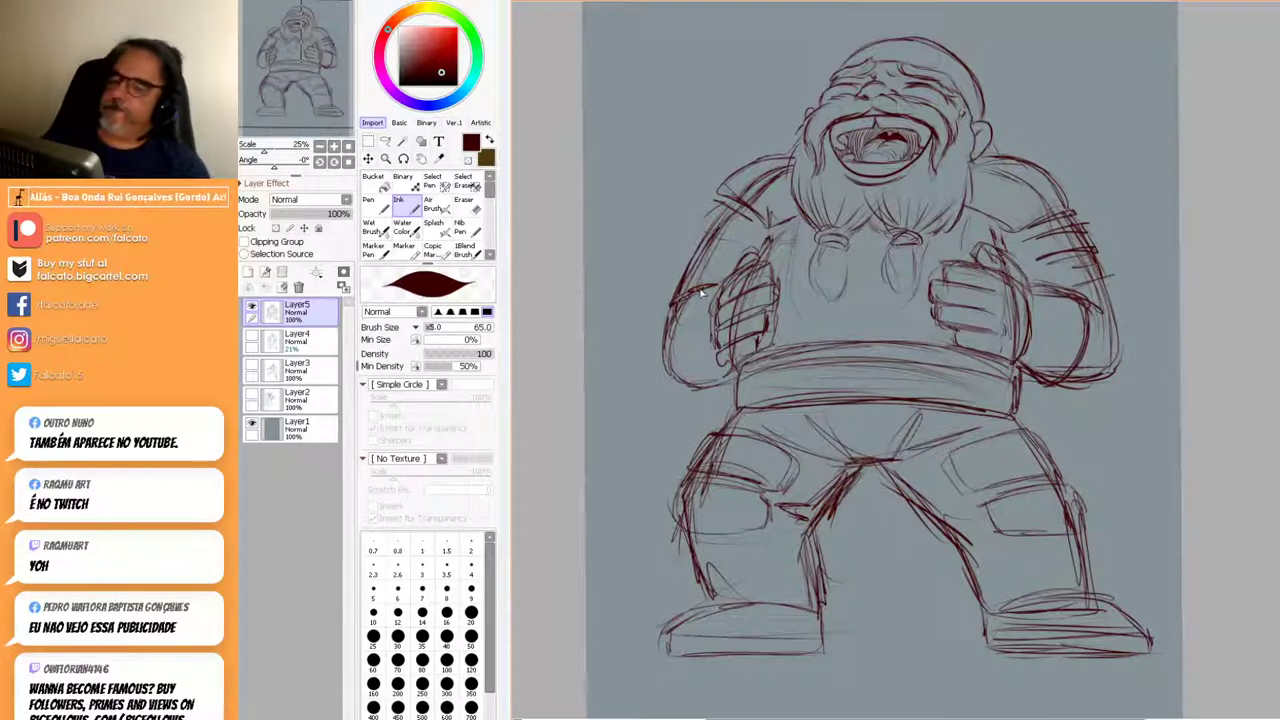
left_click_drag(688, 316, 722, 374)
mouse_move(678, 318)
left_mouse_down()
mouse_move(726, 377)
mouse_move(703, 286)
mouse_move(728, 374)
left_mouse_up()
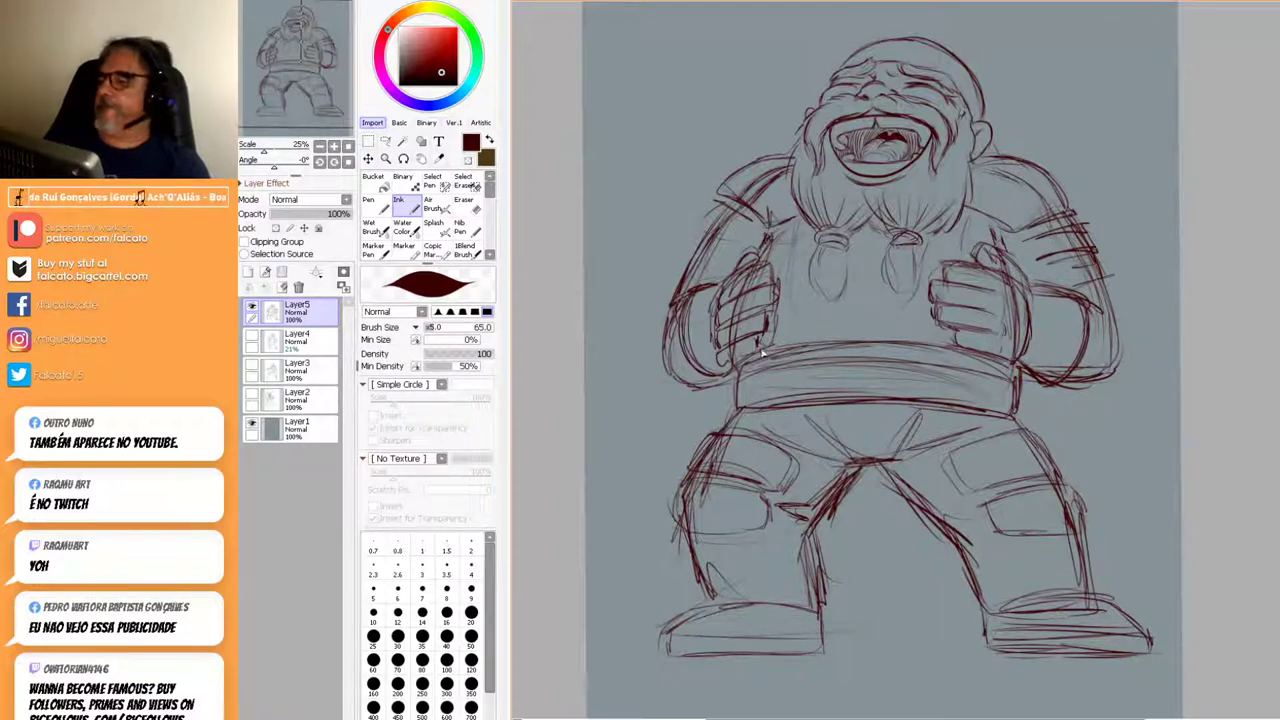
mouse_move(790, 232)
left_mouse_down()
mouse_move(721, 201)
mouse_move(720, 184)
mouse_move(784, 163)
mouse_move(744, 169)
mouse_move(732, 207)
mouse_move(780, 237)
left_mouse_up()
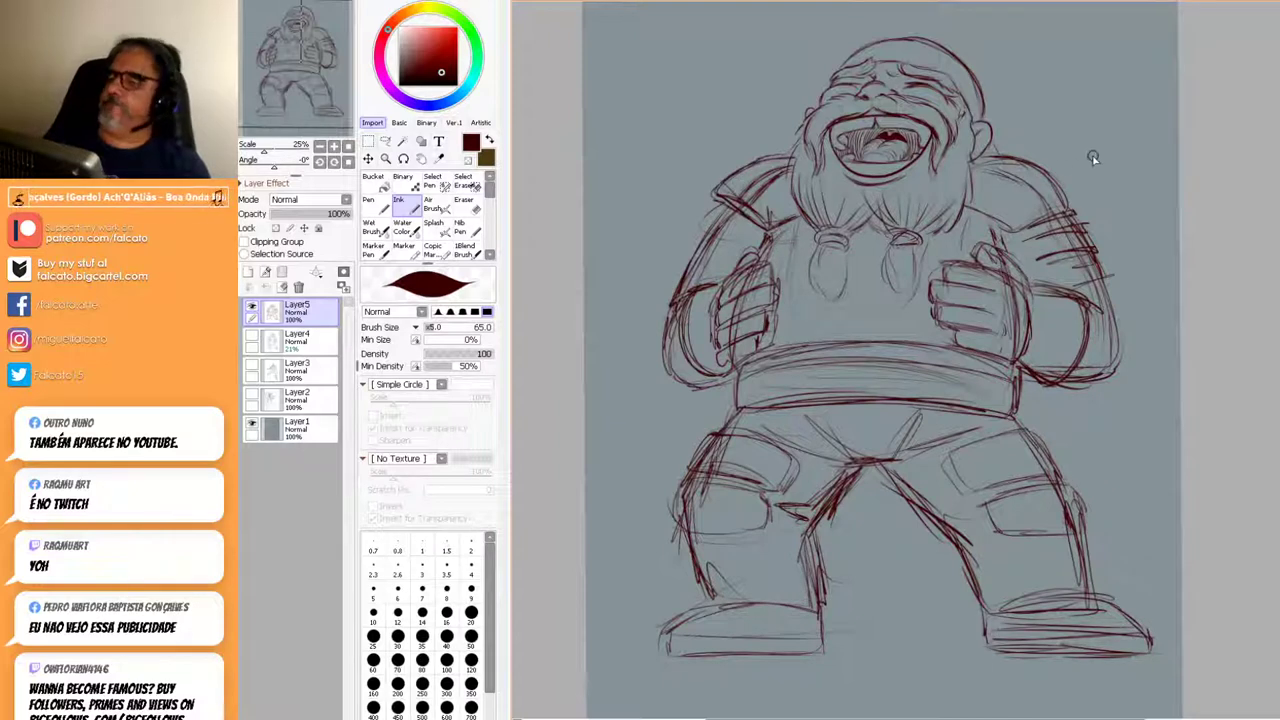
Sketch a helmet rim across the forehead and a small pointed horn on each side of the head.
left_click_drag(1018, 229, 982, 453)
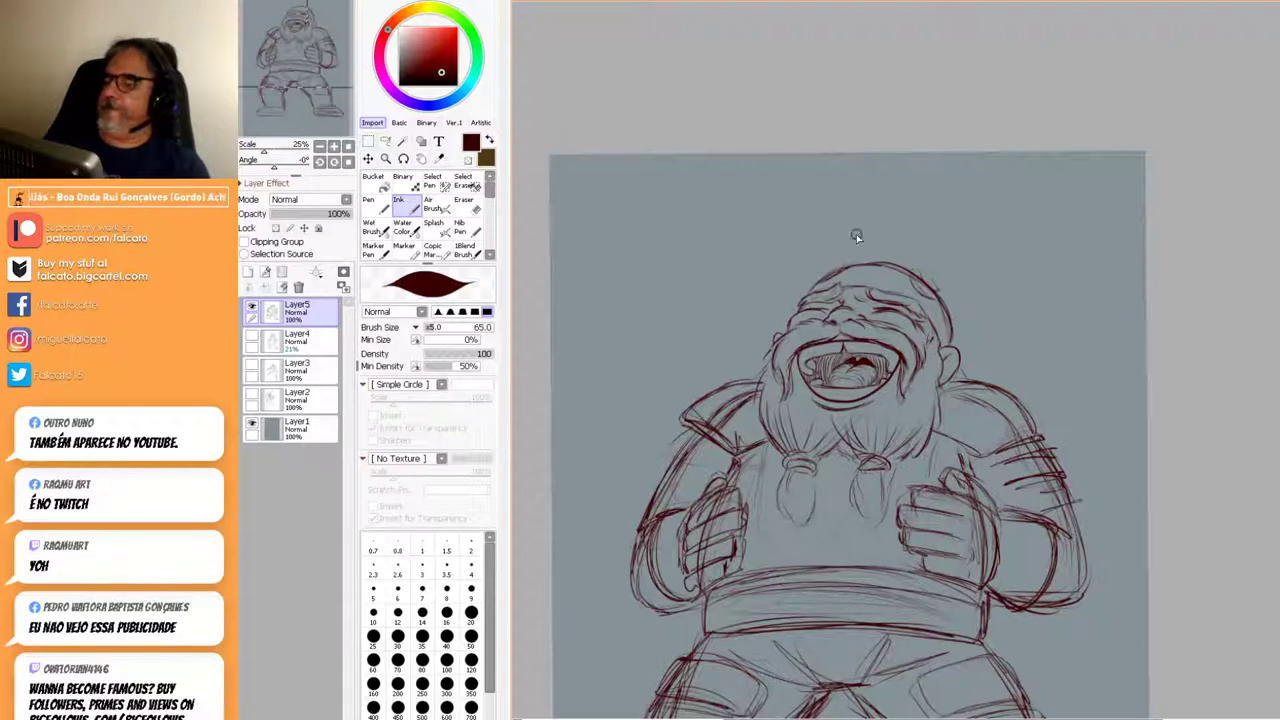
mouse_move(810, 273)
left_mouse_down()
mouse_move(852, 268)
mouse_move(814, 276)
left_mouse_up()
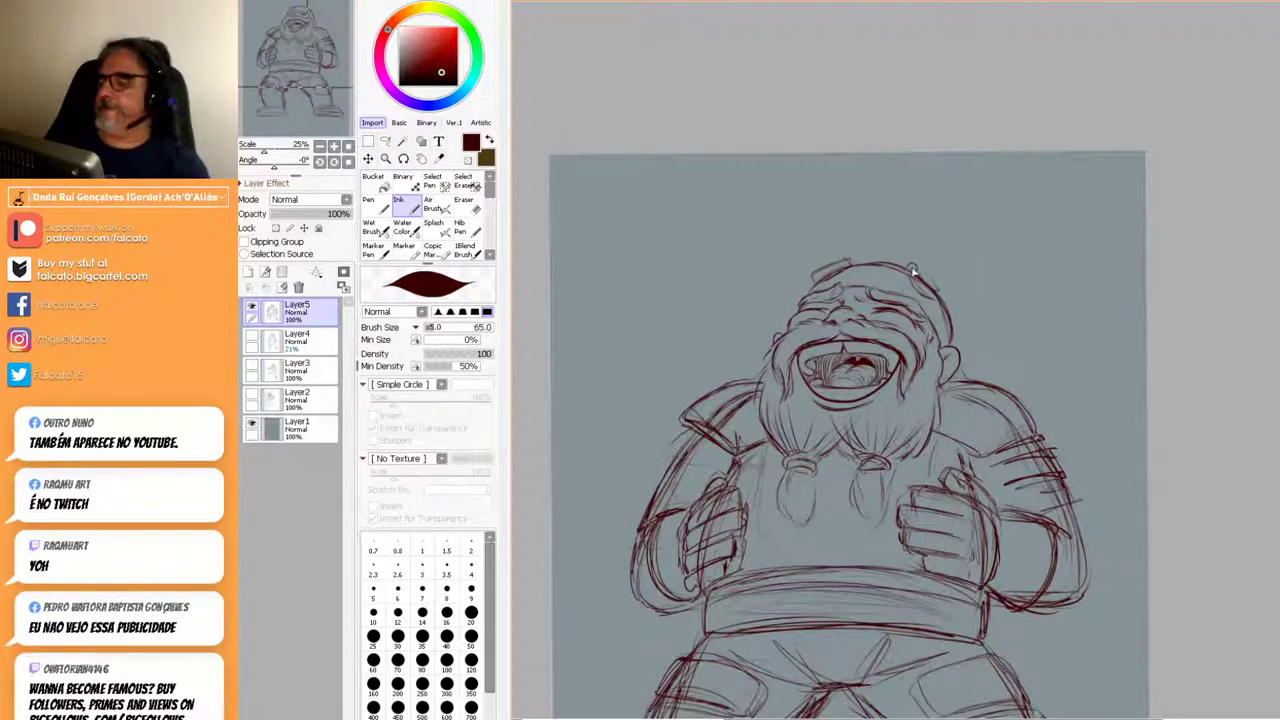
left_click_drag(909, 269, 923, 272)
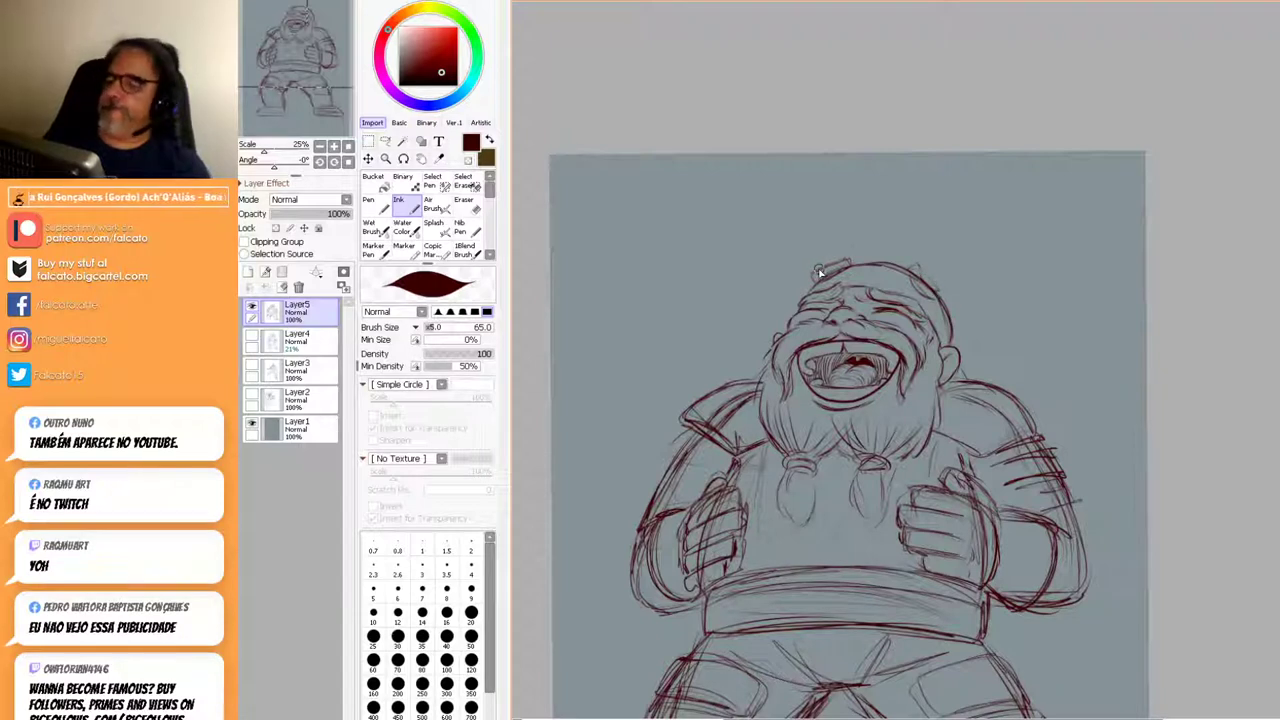
left_click_drag(843, 264, 816, 262)
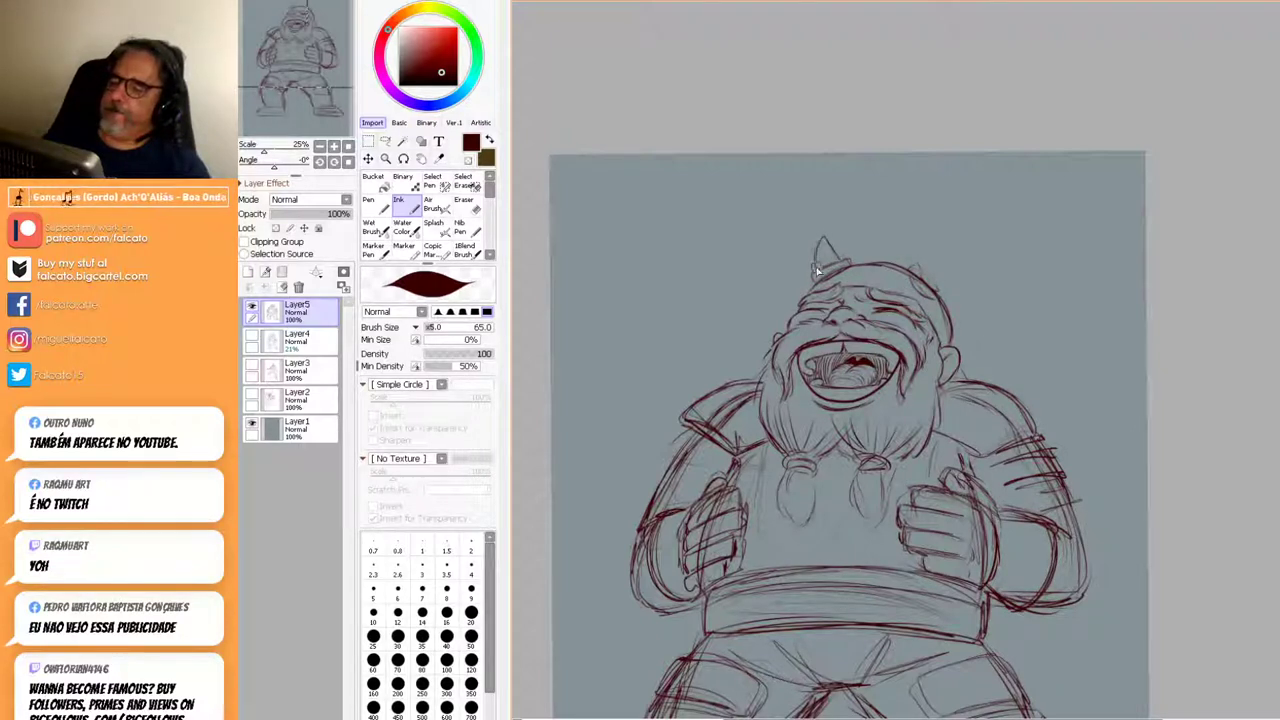
mouse_move(923, 263)
left_mouse_down()
mouse_move(945, 252)
mouse_move(920, 270)
mouse_move(948, 256)
mouse_move(943, 283)
left_mouse_up()
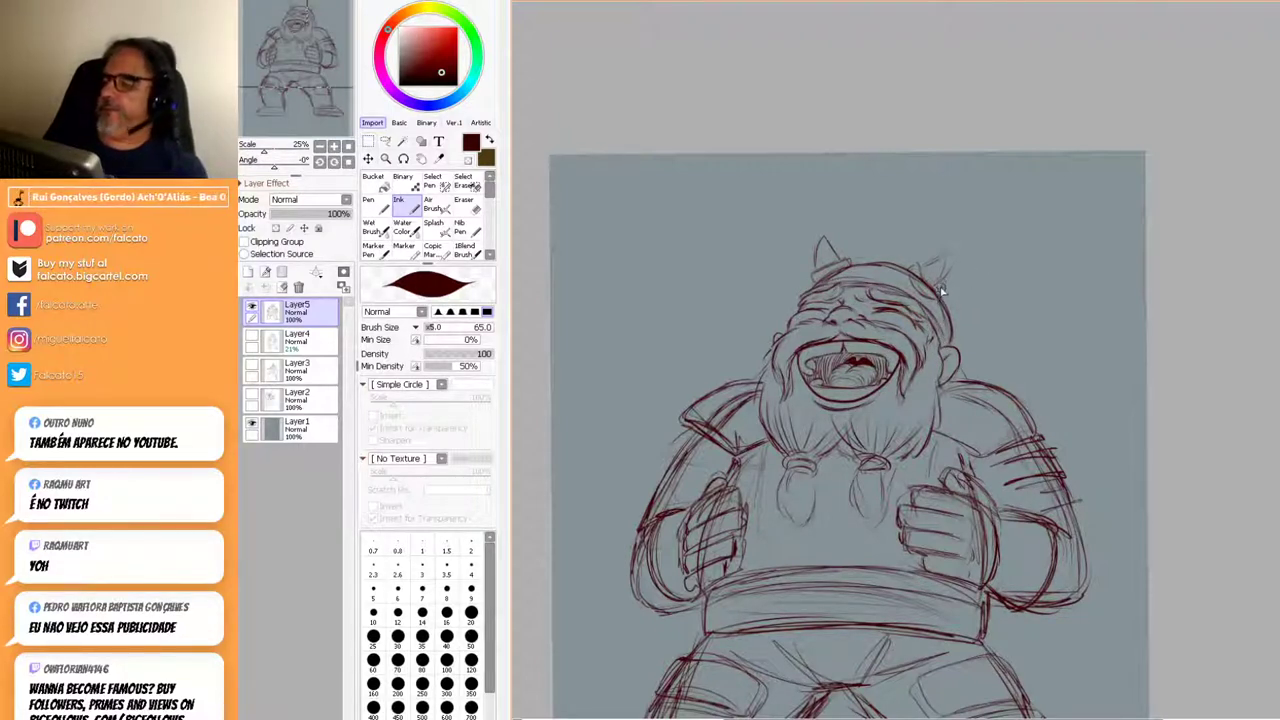
mouse_move(936, 290)
left_mouse_down()
mouse_move(949, 252)
mouse_move(925, 269)
left_mouse_up()
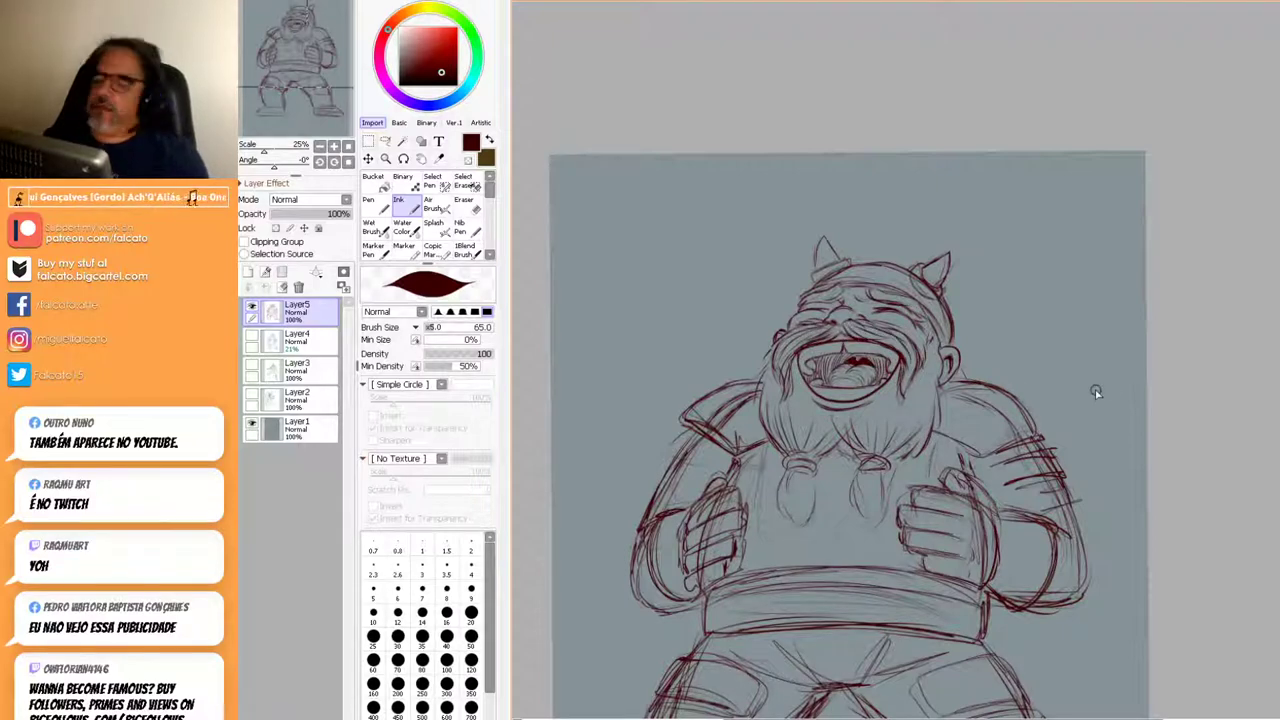
Draw the two tied beard braids as pointed tufts with hair strands, and add strands to the beard near the ear.
scroll(1062, 410, "down", 3)
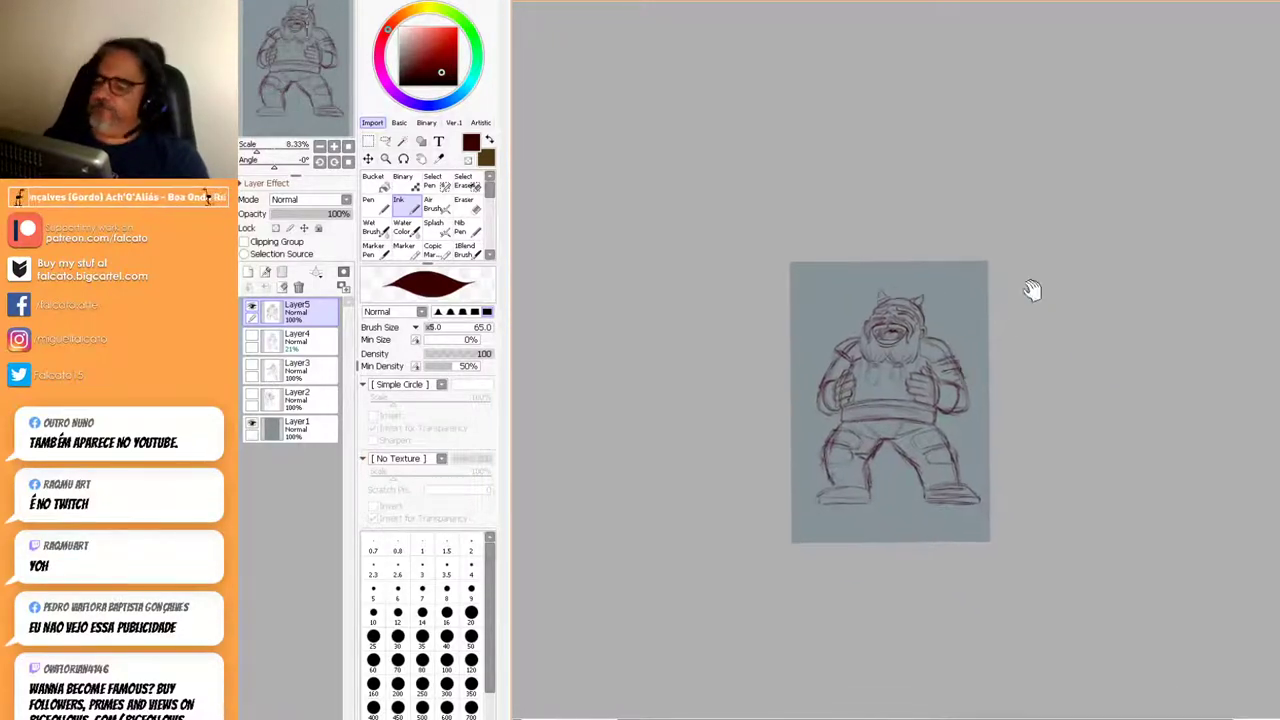
scroll(1015, 310, "up", 3)
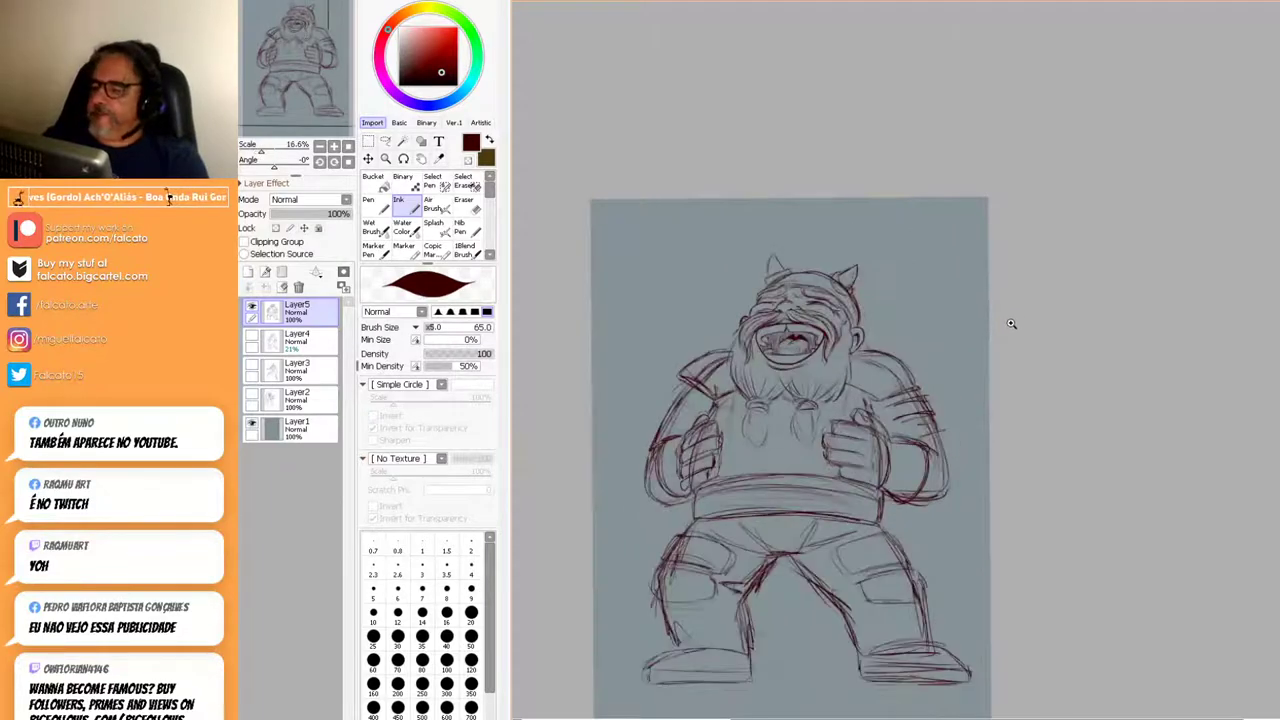
left_click_drag(689, 407, 705, 448)
mouse_move(711, 389)
left_mouse_down()
mouse_move(718, 426)
mouse_move(704, 449)
left_mouse_up()
mouse_move(710, 396)
left_mouse_down()
mouse_move(708, 445)
mouse_move(708, 395)
mouse_move(775, 407)
mouse_move(811, 359)
mouse_move(769, 411)
mouse_move(762, 402)
mouse_move(770, 461)
mouse_move(779, 437)
mouse_move(786, 445)
mouse_move(764, 472)
left_mouse_up()
mouse_move(792, 412)
left_mouse_down()
mouse_move(786, 446)
mouse_move(788, 432)
mouse_move(764, 430)
mouse_move(774, 450)
mouse_move(782, 366)
mouse_move(723, 360)
left_mouse_up()
mouse_move(729, 340)
left_mouse_down()
mouse_move(711, 363)
mouse_move(706, 305)
mouse_move(698, 344)
mouse_move(684, 318)
left_mouse_up()
left_click_drag(792, 310, 790, 374)
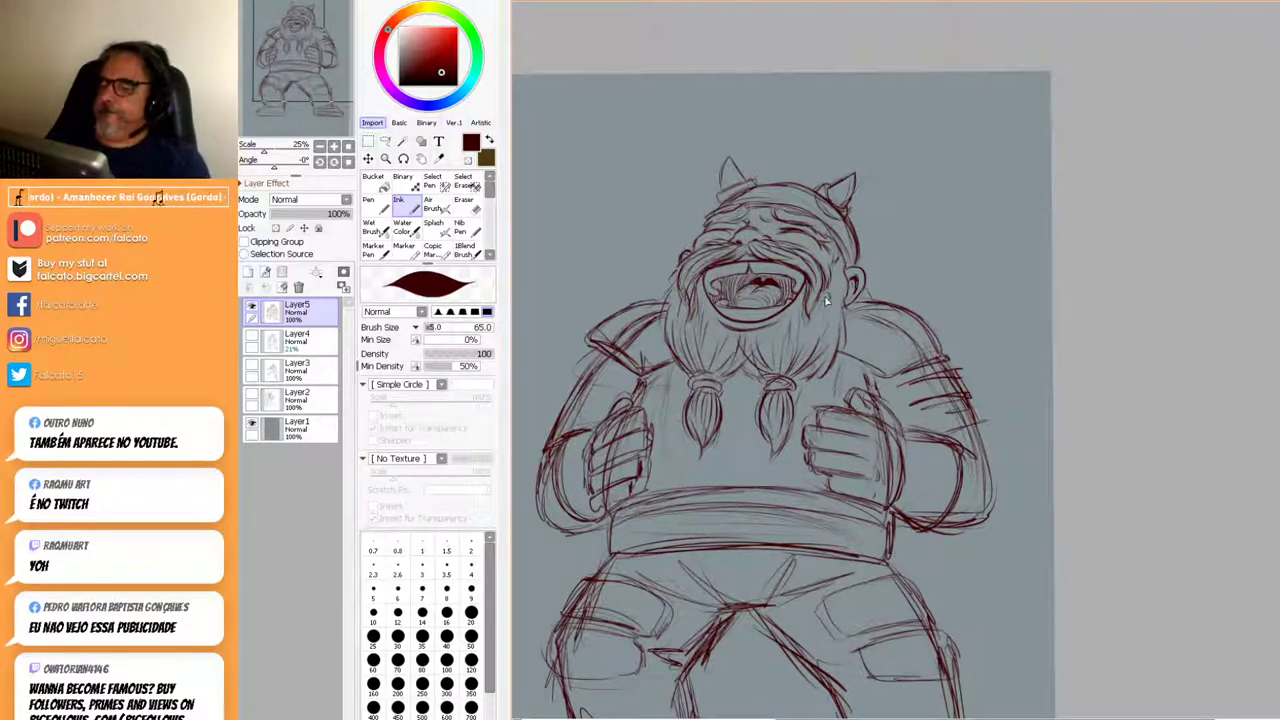
left_click_drag(843, 291, 836, 278)
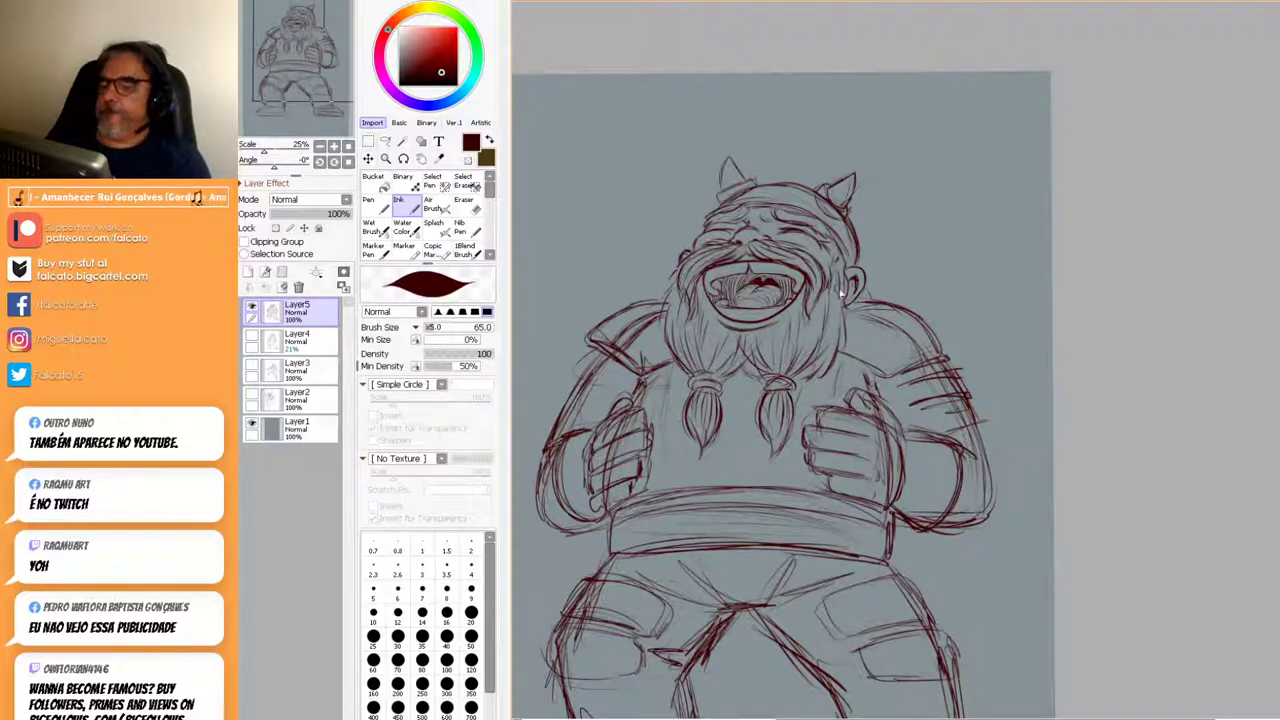
Reinforce the outline of the shoe in the left half of the drawing and sketch a square buckle at the belt's centre.
left_click(1018, 344, "ctrl+alt")
left_click(1018, 344, "ctrl+alt")
left_click_drag(1017, 374, 986, 309)
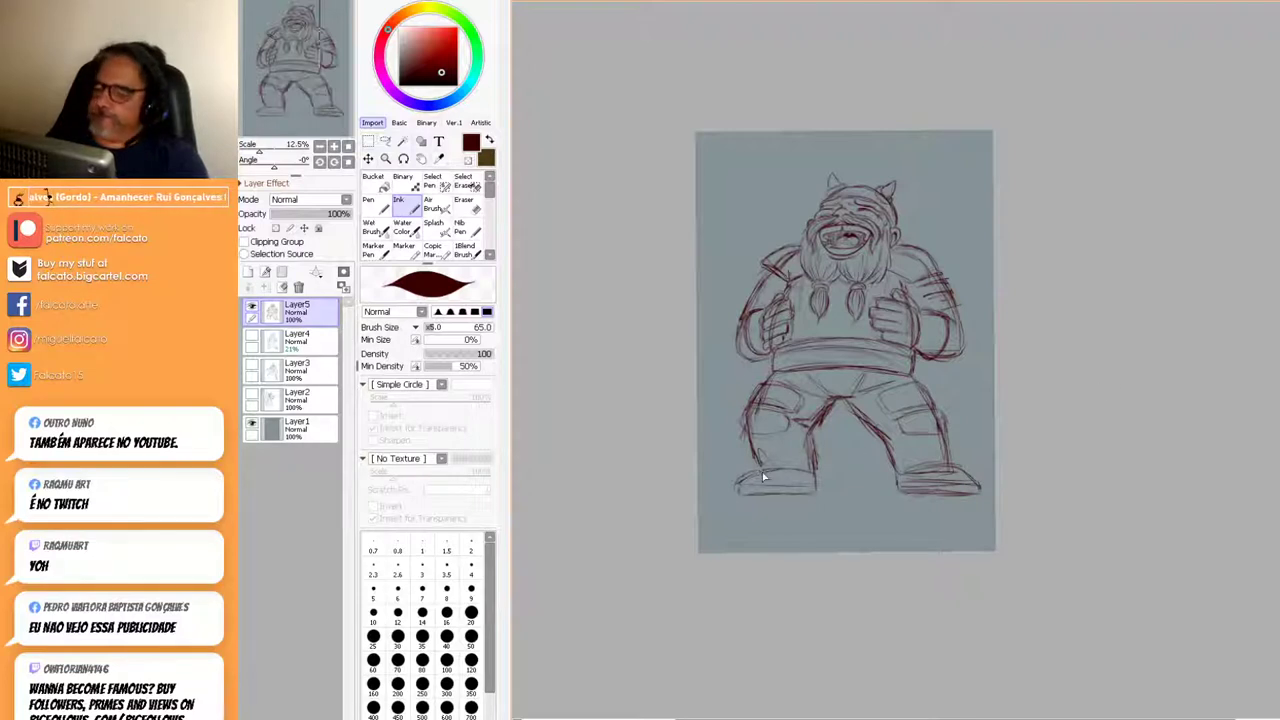
left_click_drag(745, 503, 813, 497)
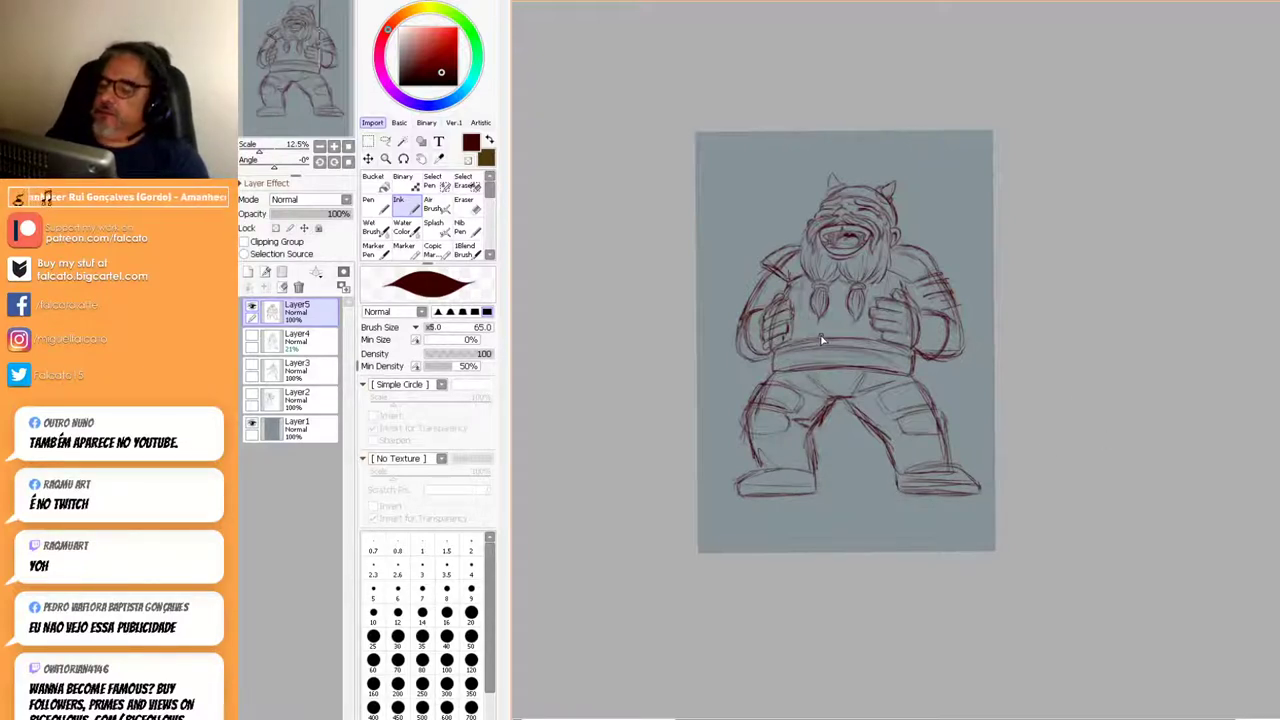
mouse_move(858, 370)
left_mouse_down()
mouse_move(857, 340)
mouse_move(816, 337)
mouse_move(818, 370)
mouse_move(852, 336)
mouse_move(857, 360)
mouse_move(835, 330)
mouse_move(819, 369)
mouse_move(857, 370)
mouse_move(824, 363)
left_mouse_up()
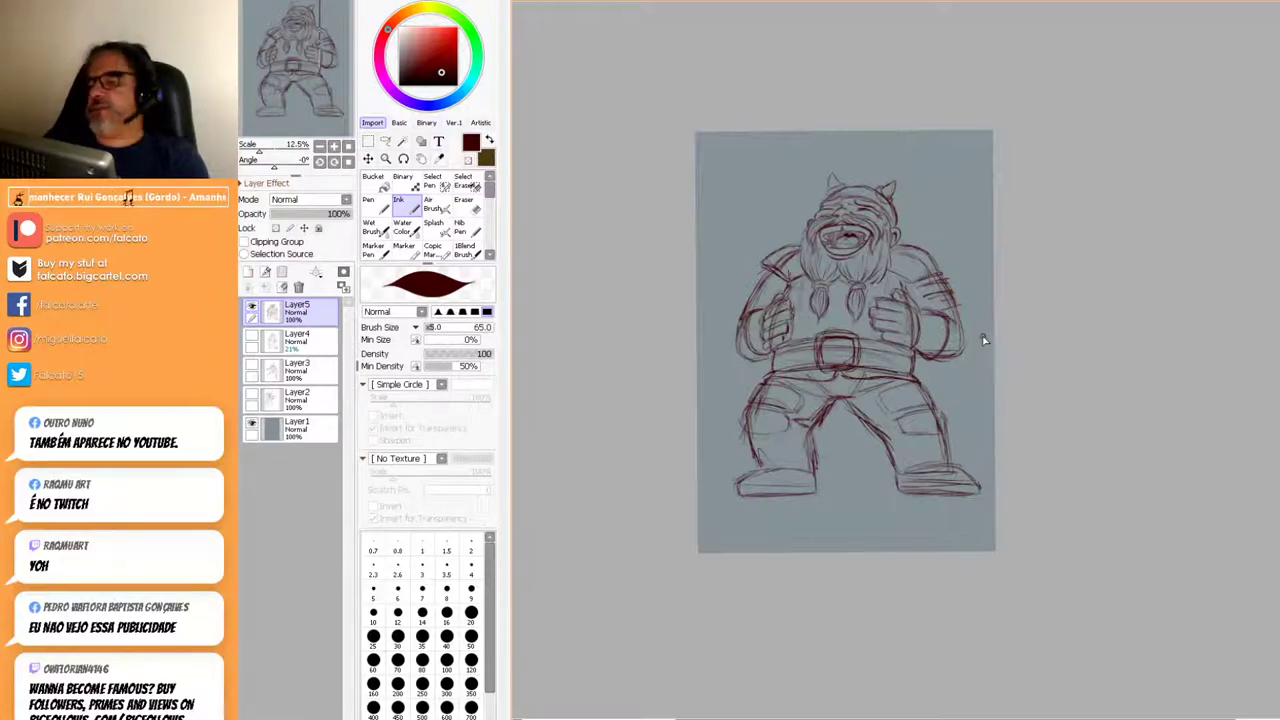
Select the helmet horn in the left half of the drawing with a freeform outline, tilt and shift it outward, and clear the selection.
scroll(940, 318, "up", 2)
left_click_drag(946, 325, 948, 603)
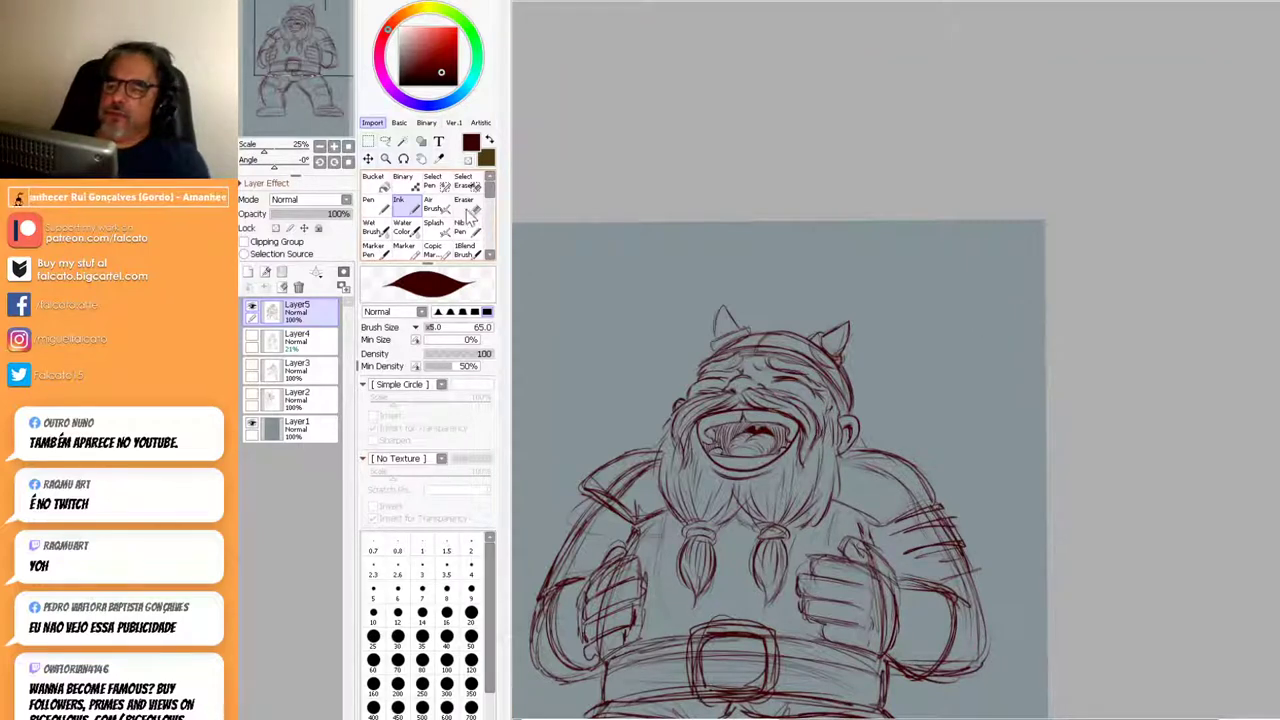
left_click(385, 143)
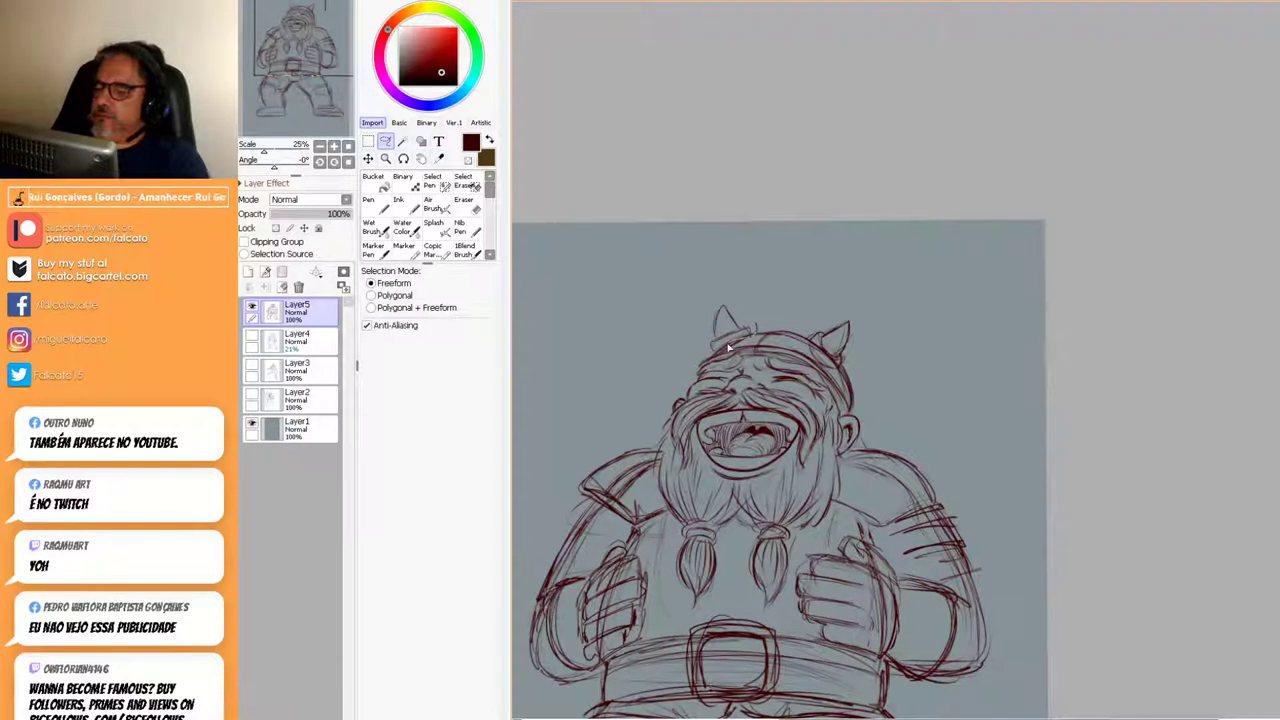
left_click_drag(758, 326, 739, 340)
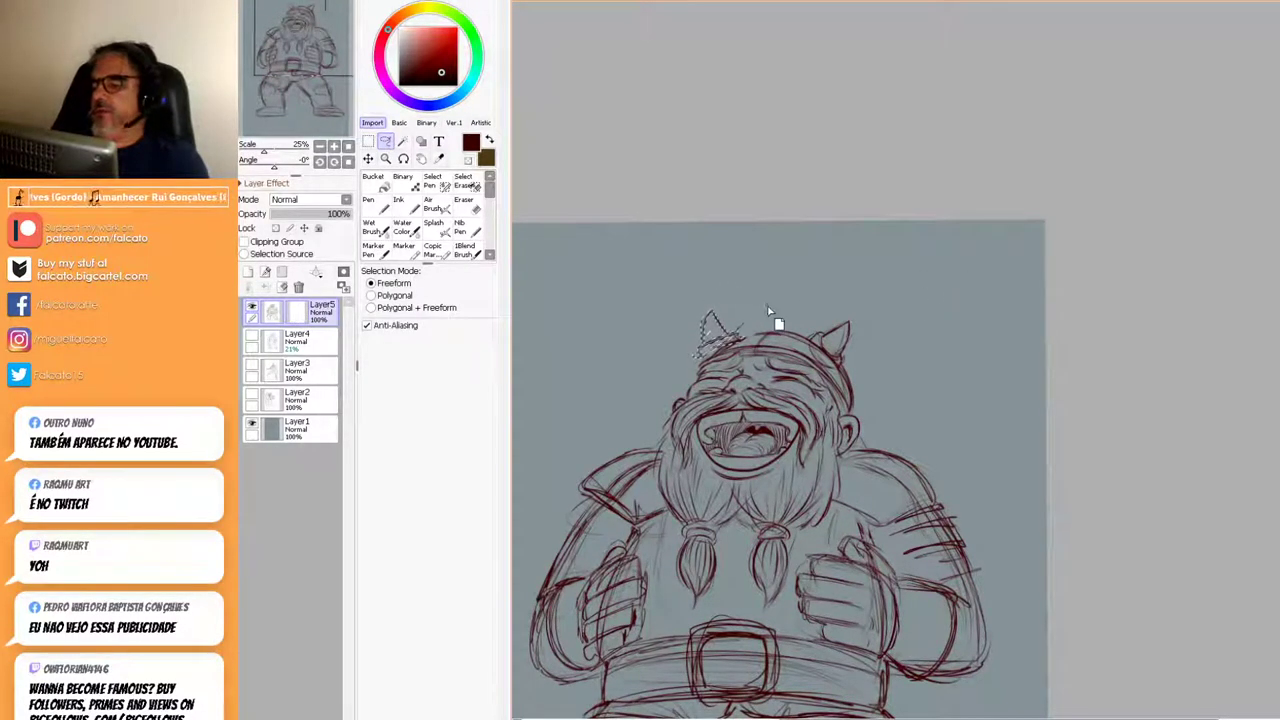
key("ctrl+t")
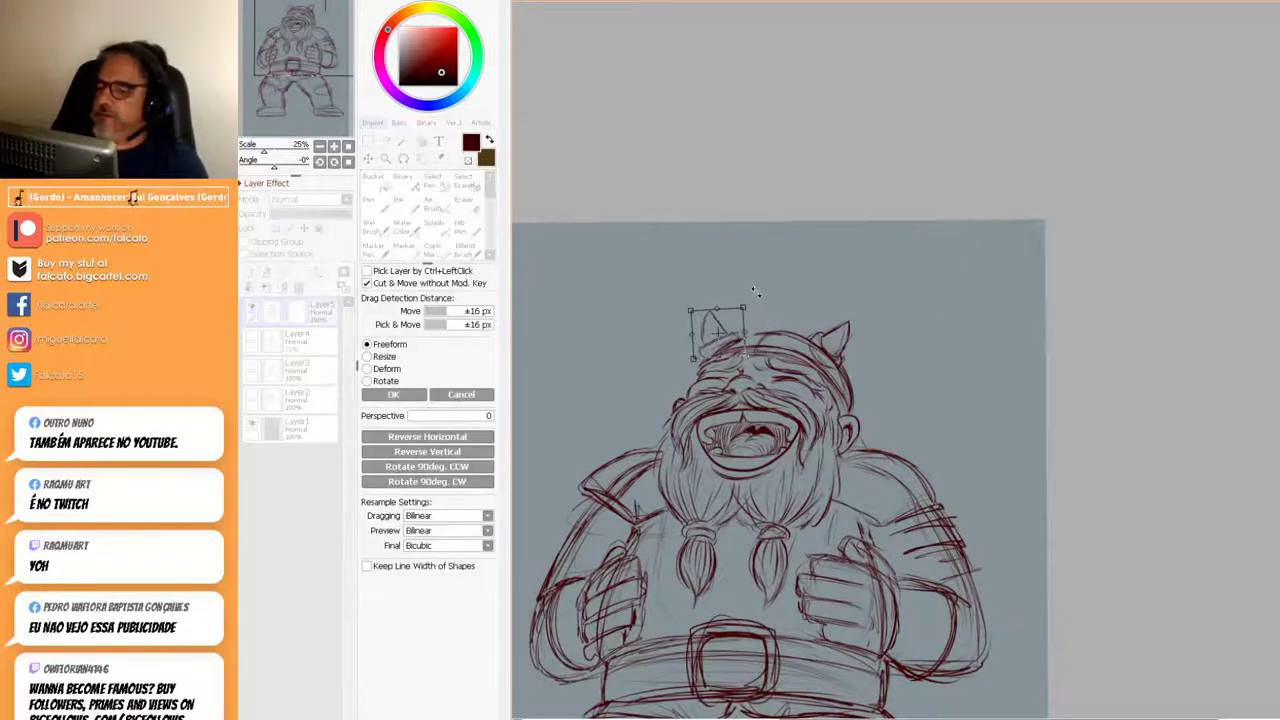
left_click_drag(732, 339, 726, 343)
left_click_drag(741, 298, 741, 293)
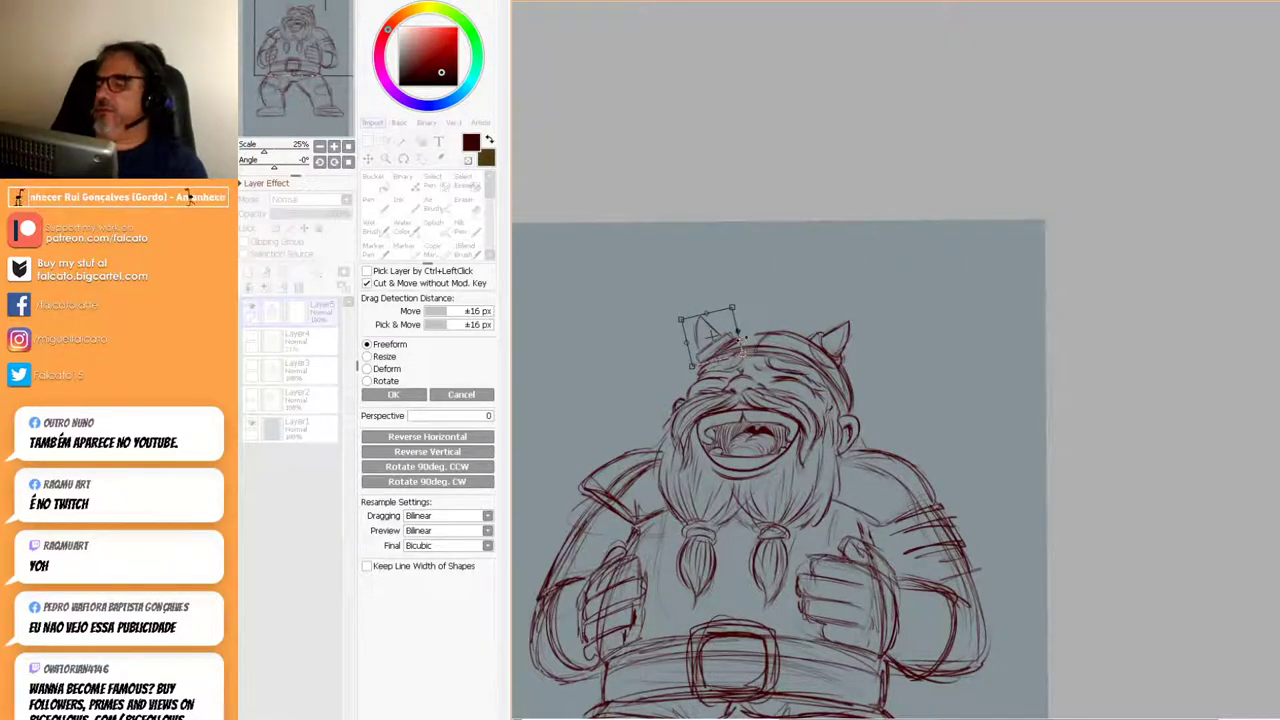
left_click_drag(723, 337, 720, 341)
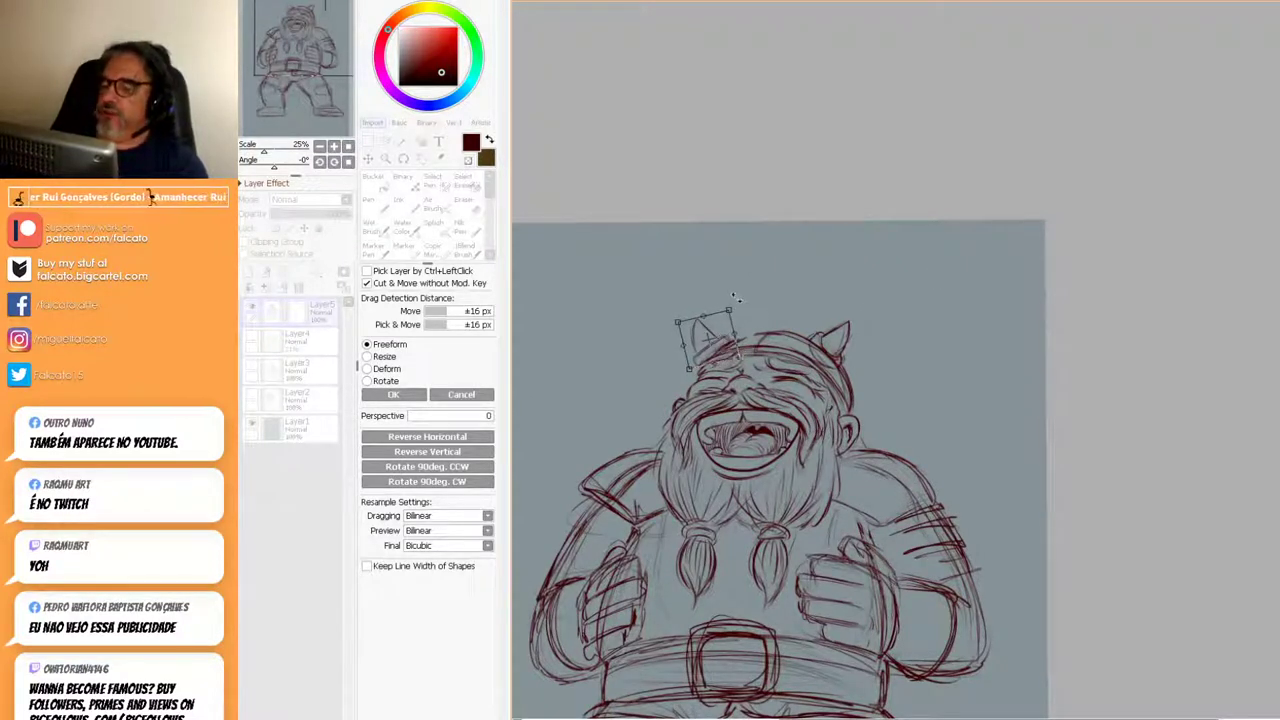
left_click_drag(738, 298, 736, 296)
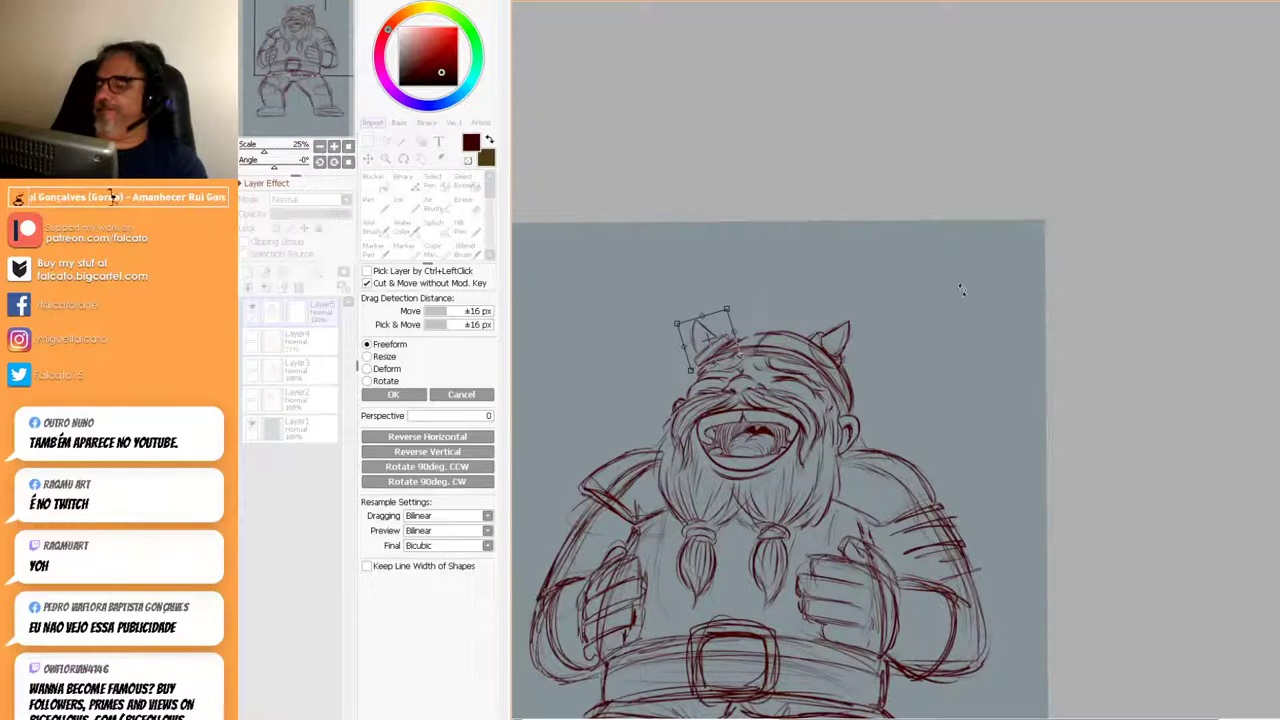
left_click(393, 394)
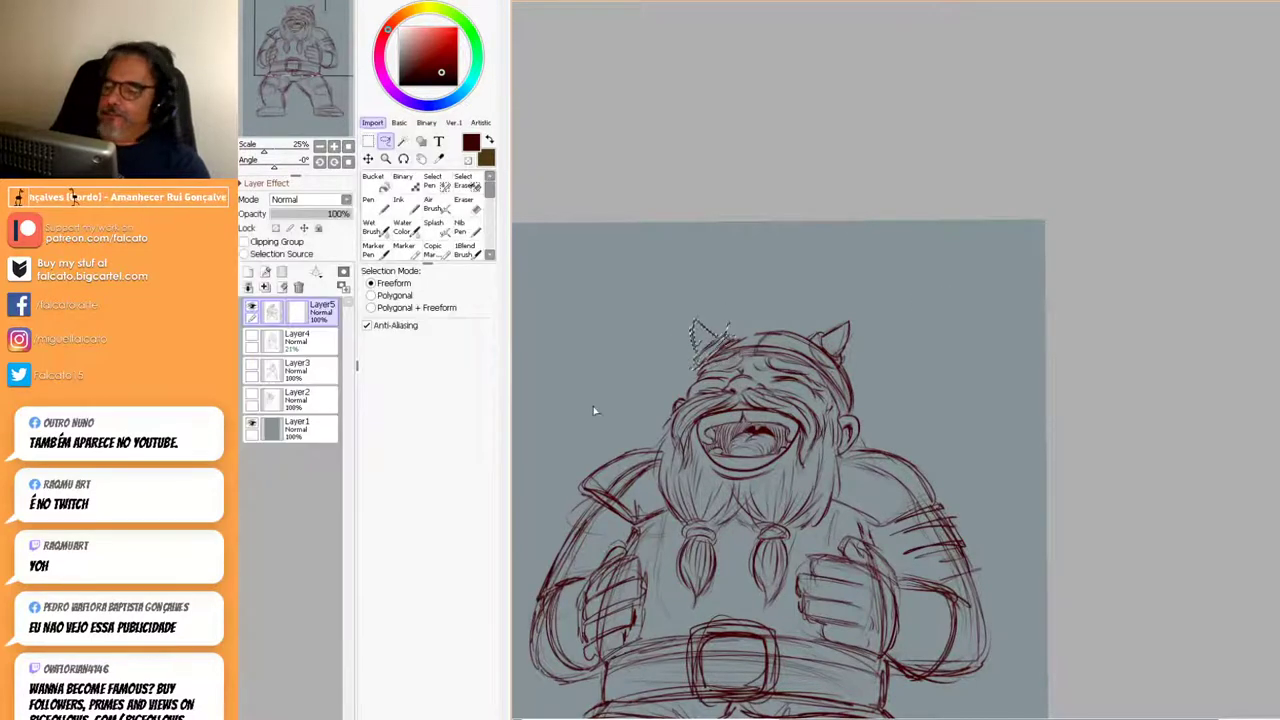
key("ctrl+d")
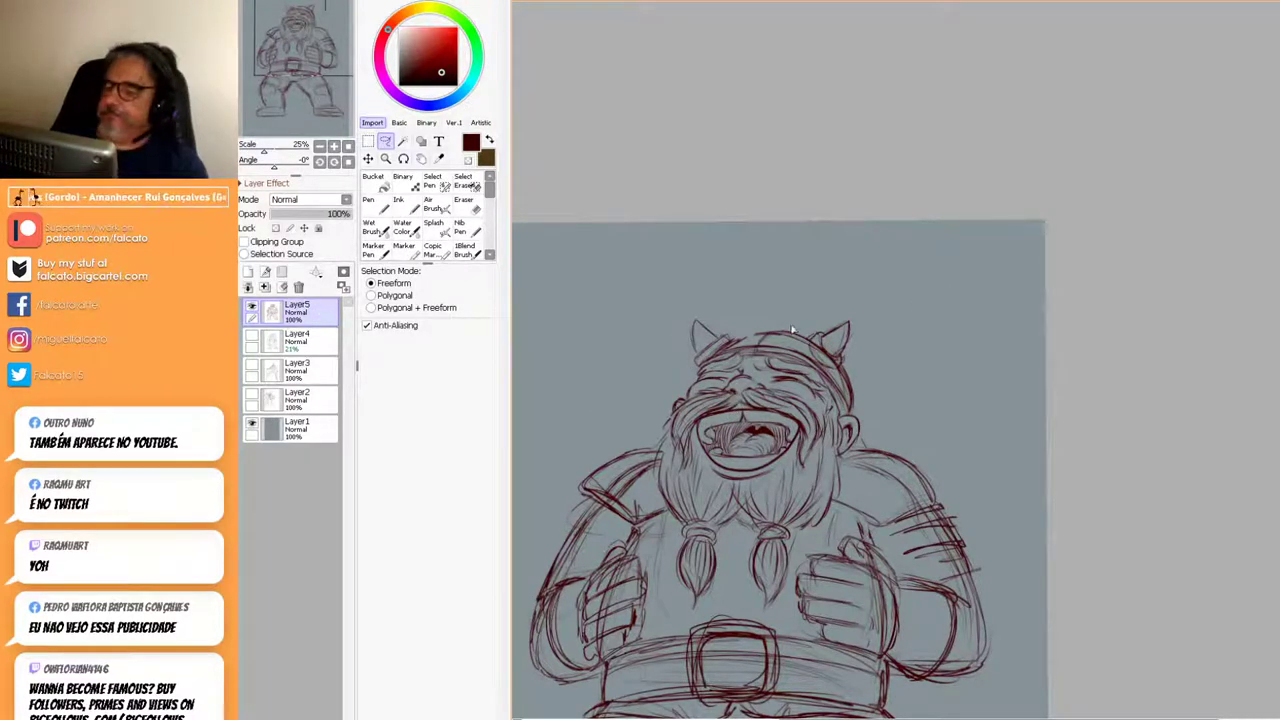
Ink short reinforcing strokes along the band over the crown of the helmet.
left_click(399, 202)
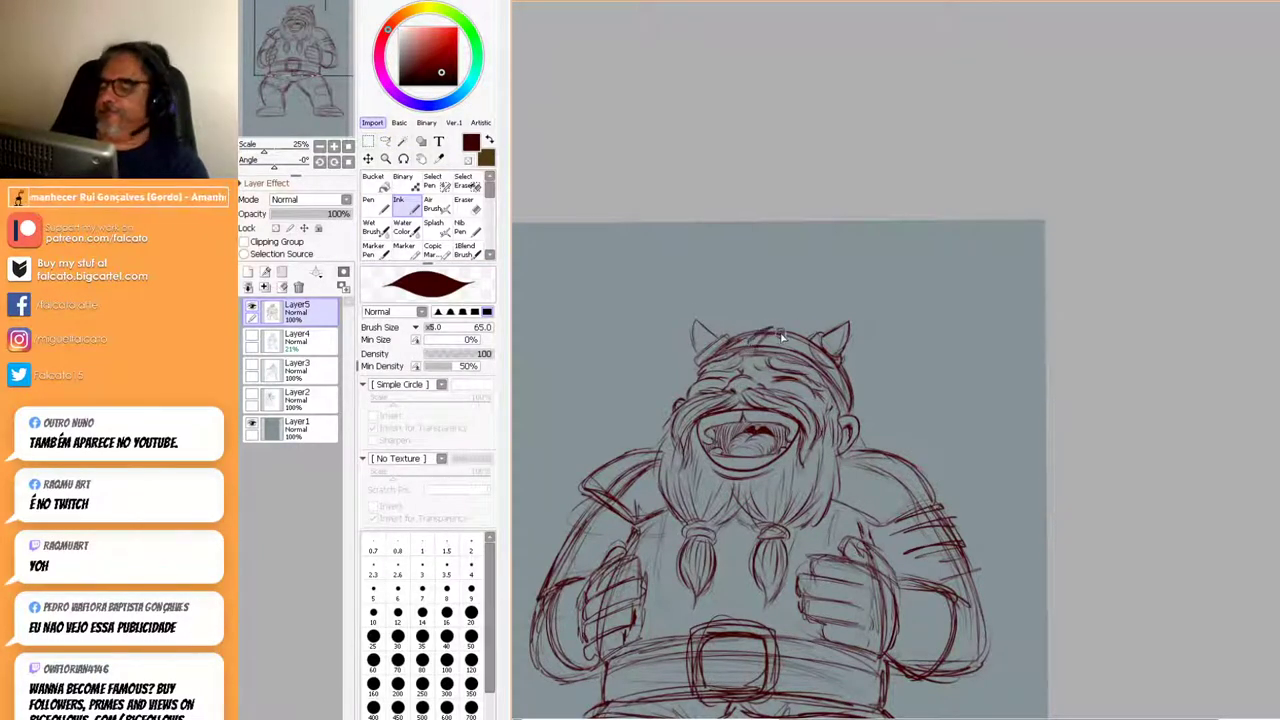
left_click_drag(758, 344, 786, 338)
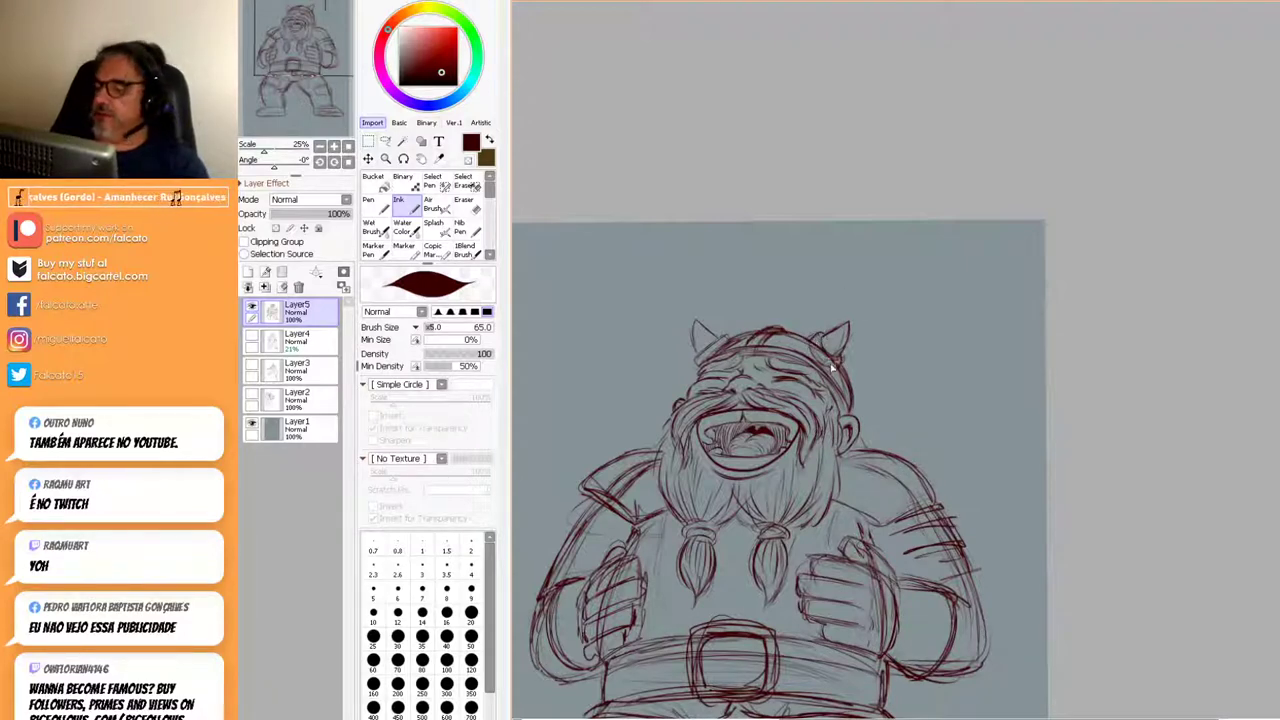
Sketch a curved boot-top line below each knee and darken the inner knee crease of the leg in the left half of the drawing.
left_click_drag(946, 399, 1013, 243)
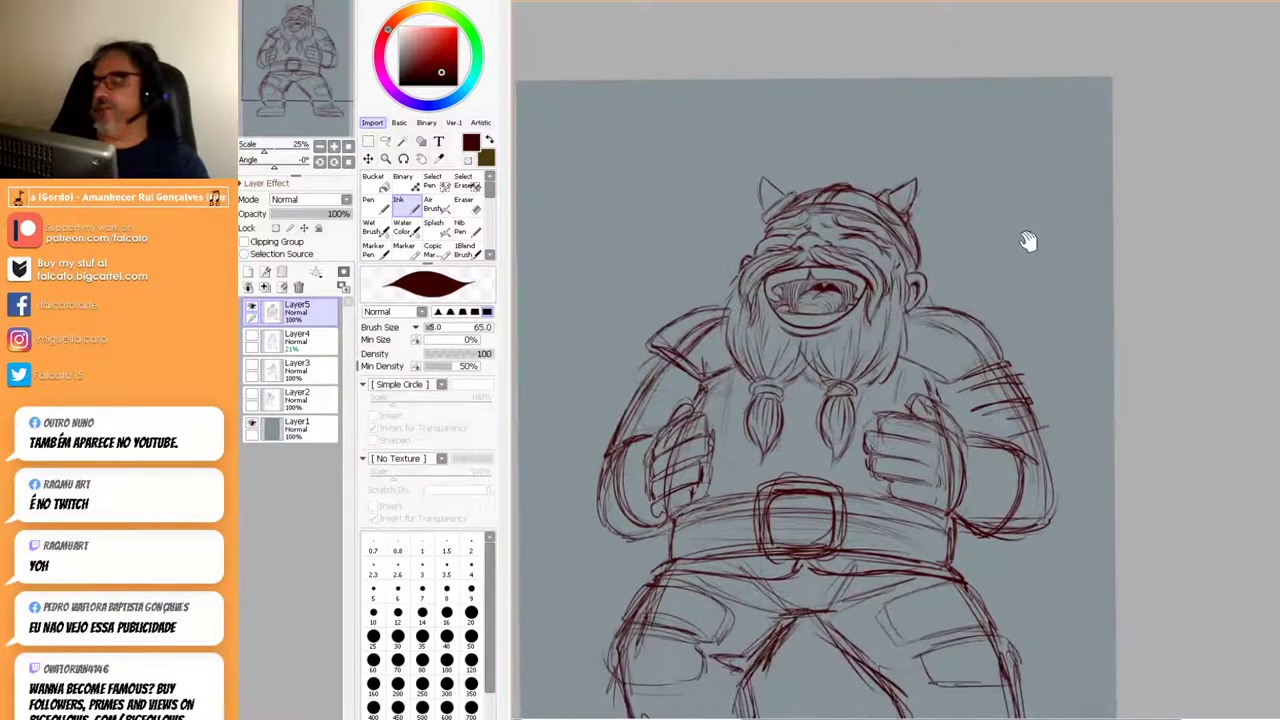
mouse_move(980, 403)
left_mouse_down()
mouse_move(1001, 373)
mouse_move(1012, 285)
left_mouse_up()
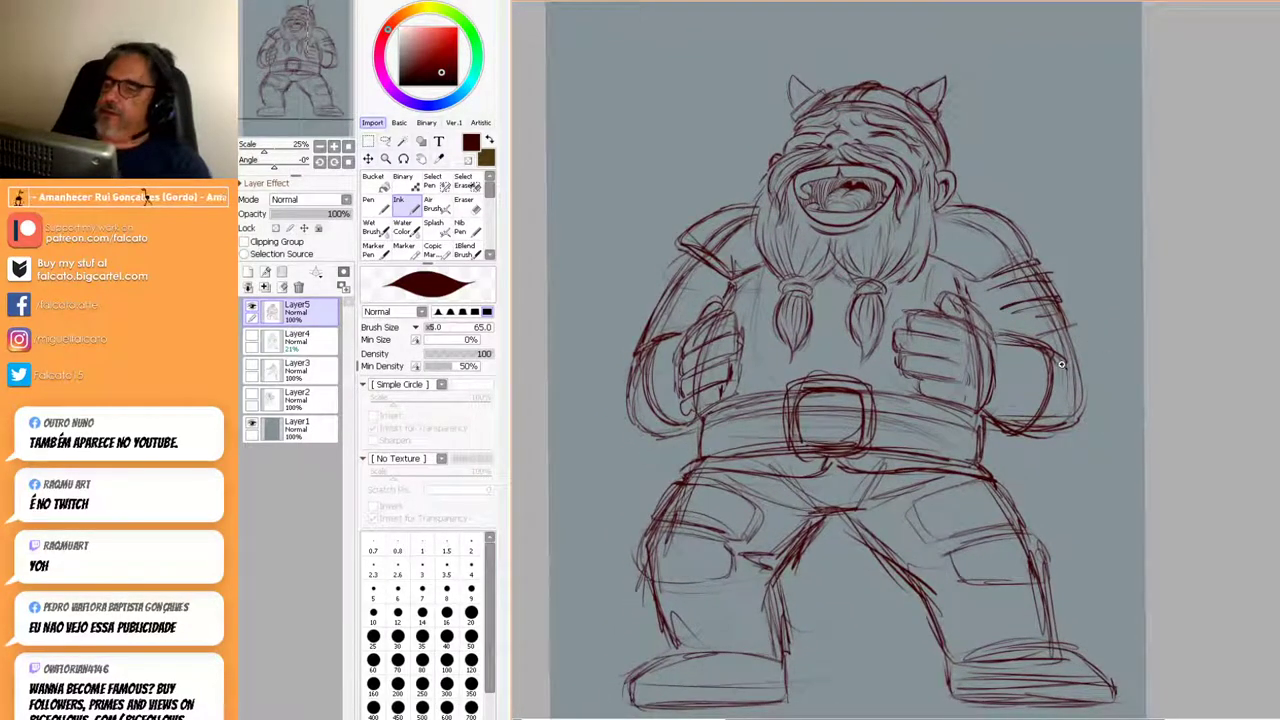
scroll(1040, 370, "down", 3)
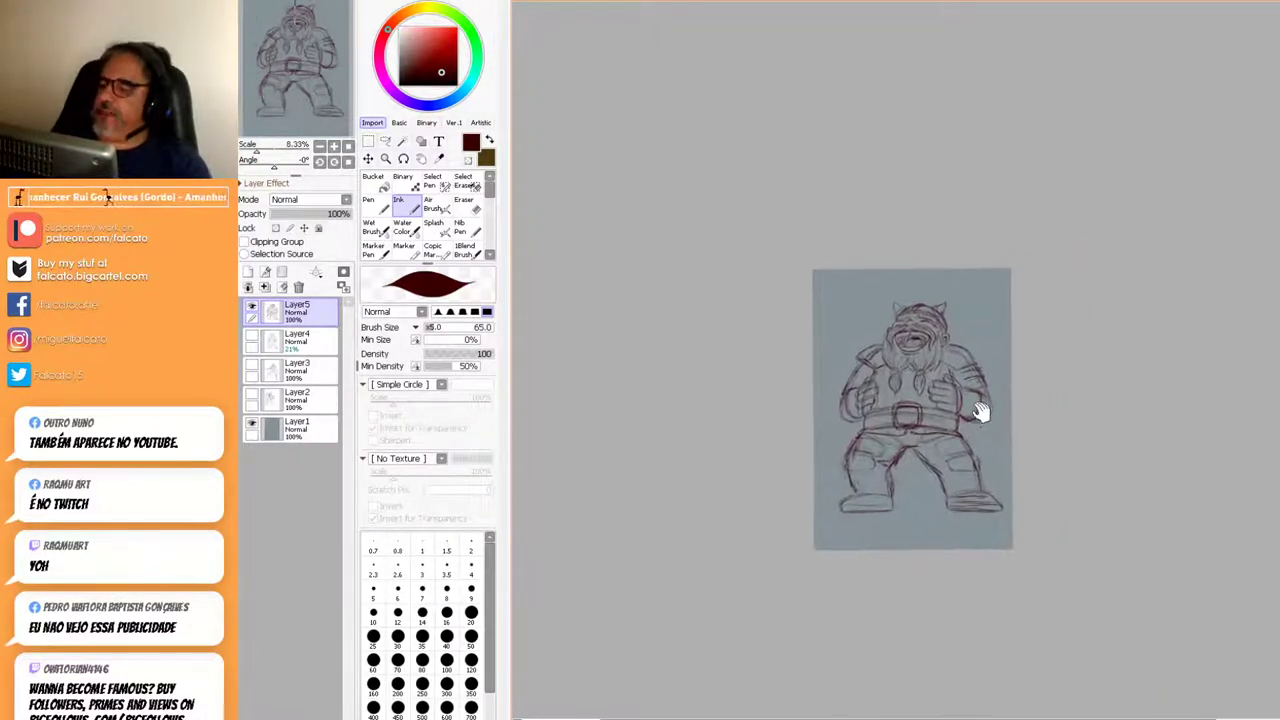
left_click(997, 392)
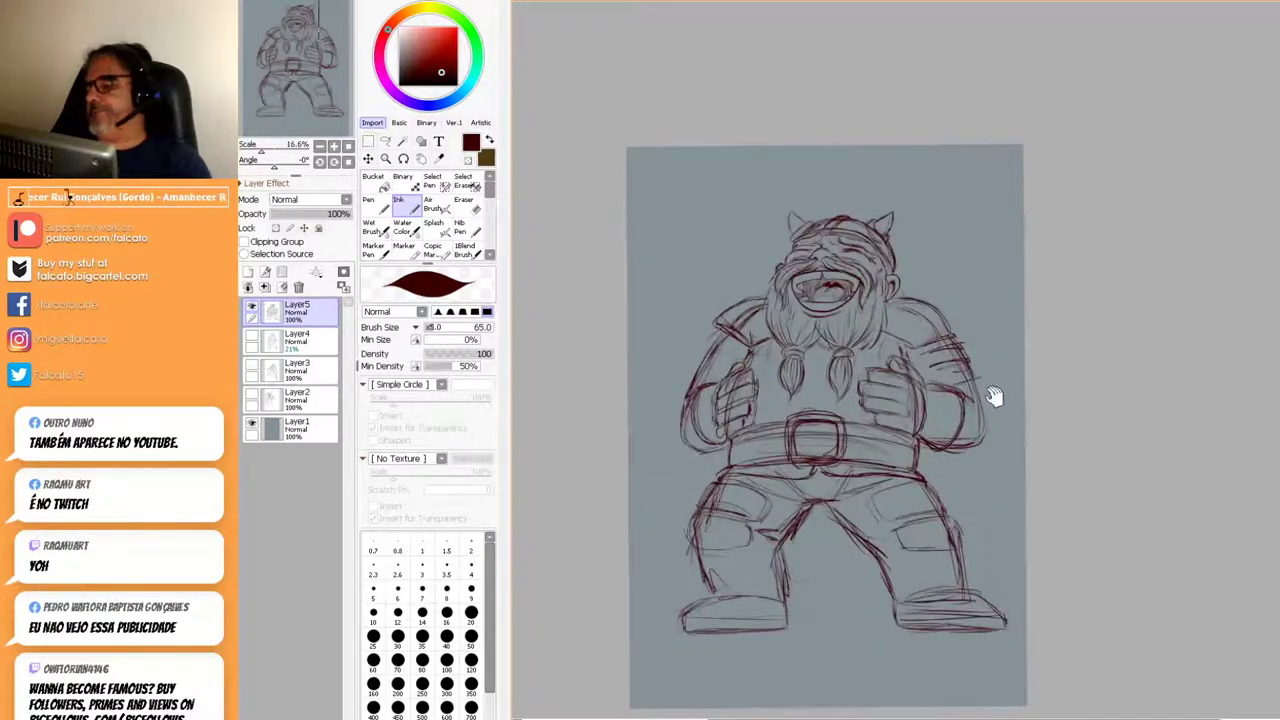
left_click_drag(703, 505, 783, 503)
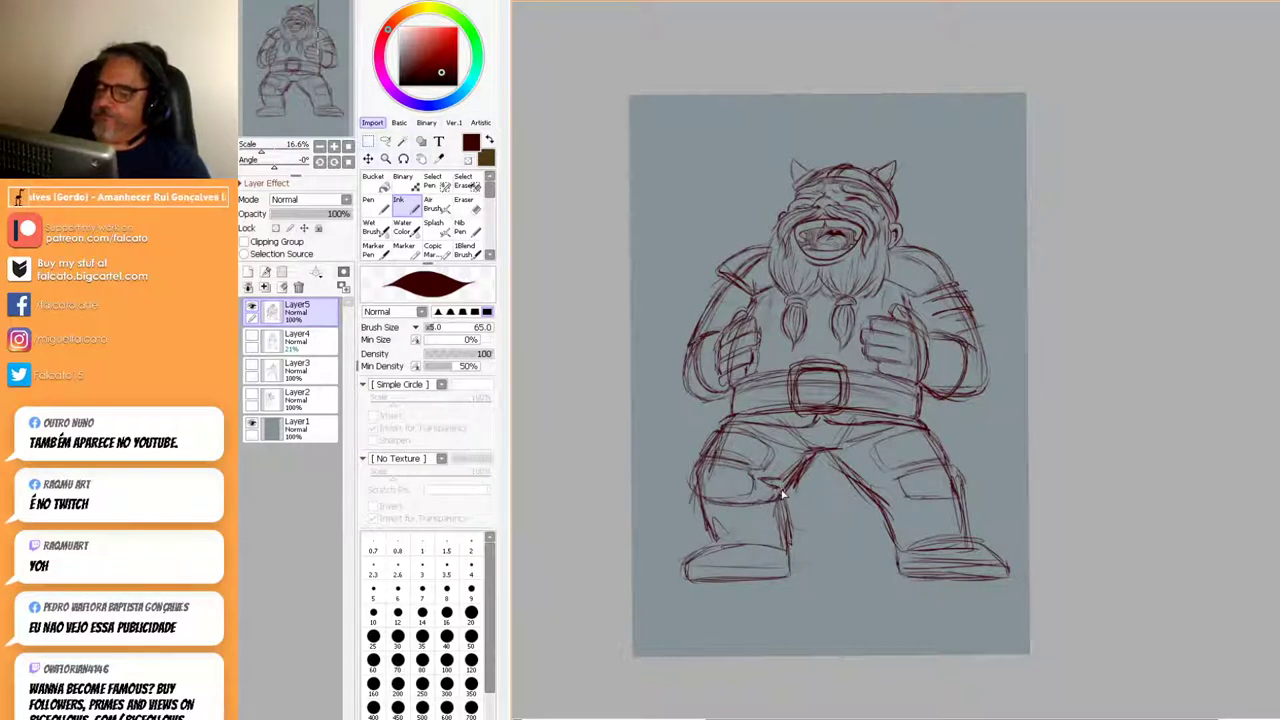
left_click_drag(784, 492, 772, 478)
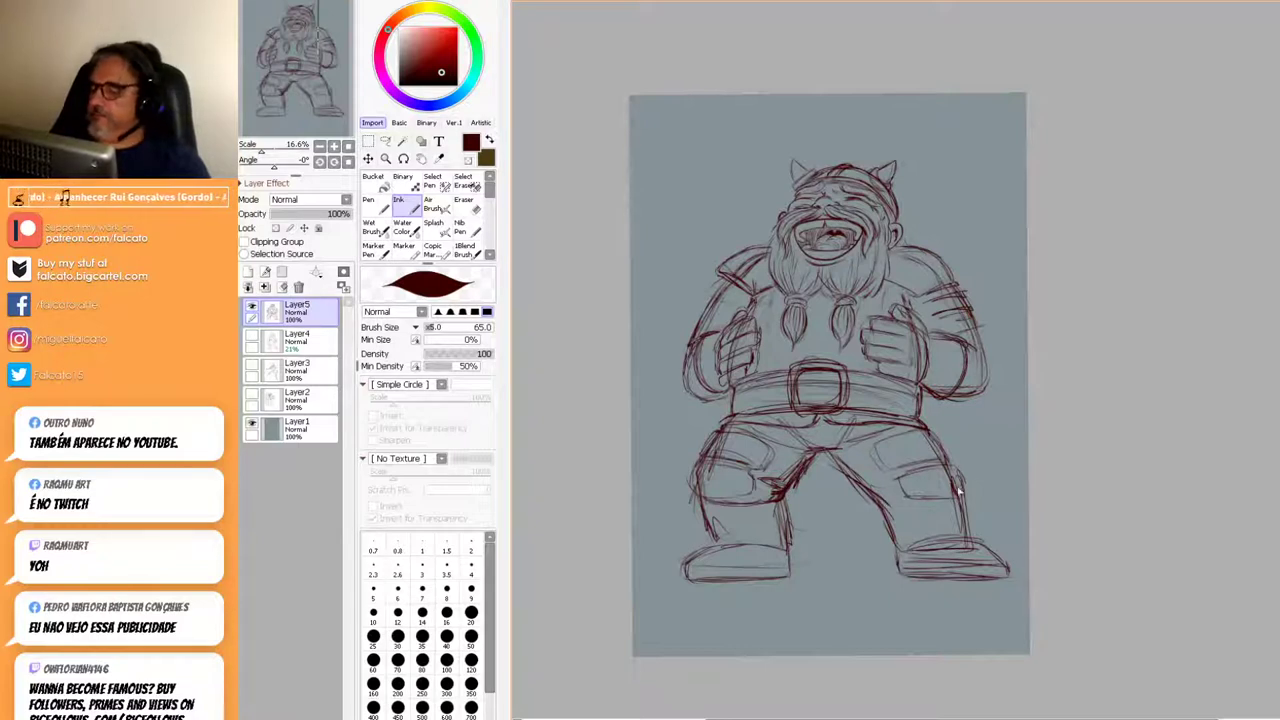
left_click_drag(880, 505, 956, 502)
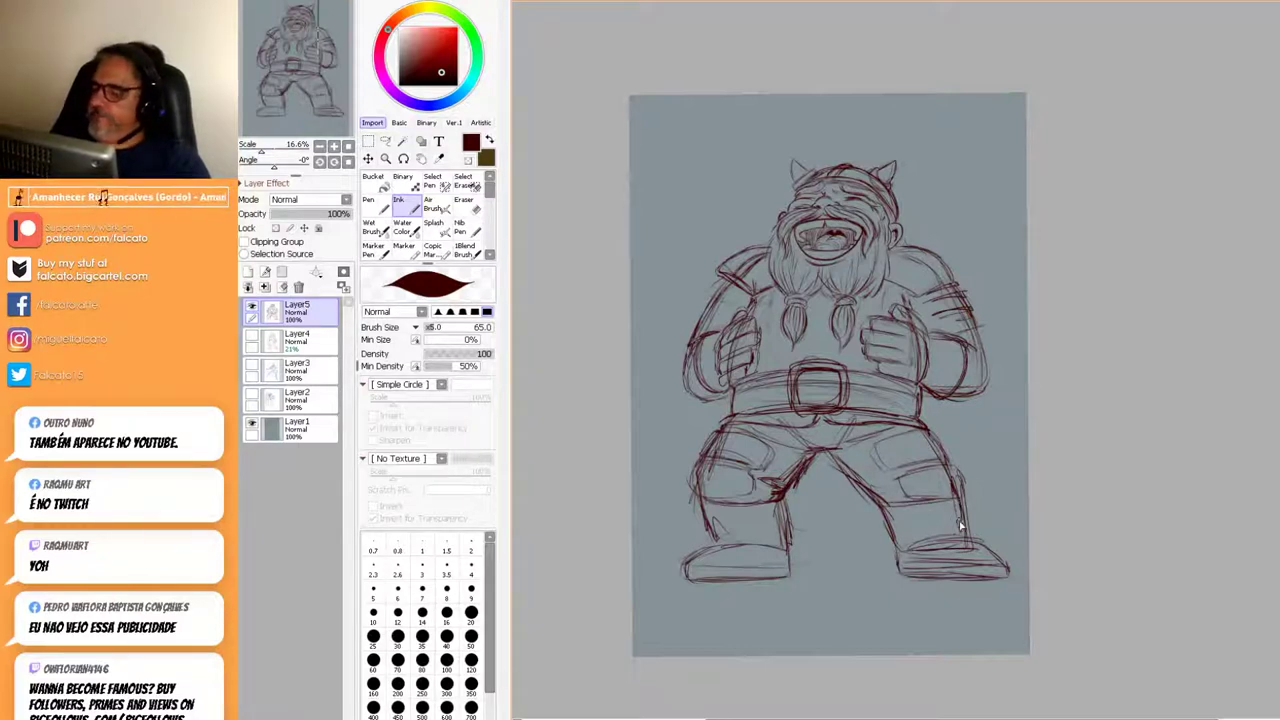
Sketch curved wrapping bands across the shin in the drawing's left half and reinforce the upper edge and inner end of its shoe.
mouse_move(707, 527)
left_mouse_down()
mouse_move(776, 522)
mouse_move(776, 540)
mouse_move(716, 549)
left_mouse_up()
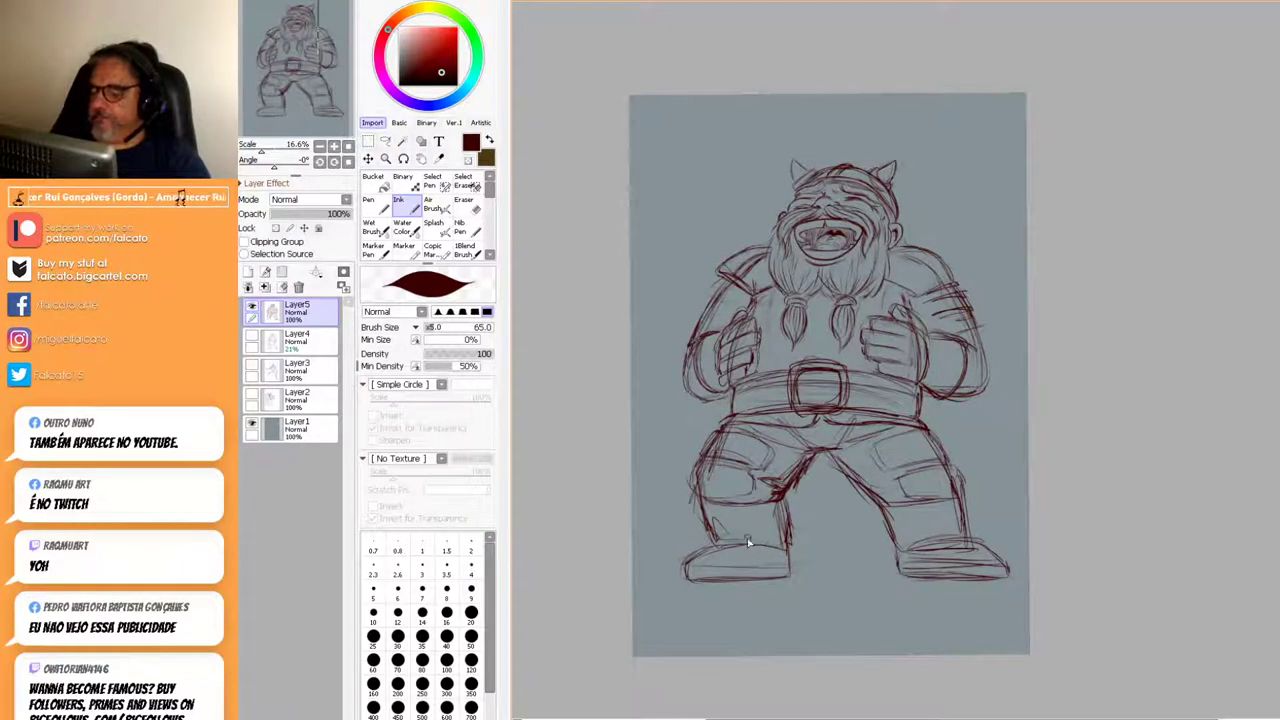
left_click_drag(768, 517, 787, 508)
left_click_drag(714, 526, 790, 524)
mouse_move(702, 513)
left_mouse_down()
mouse_move(791, 501)
mouse_move(778, 529)
mouse_move(716, 538)
mouse_move(788, 525)
mouse_move(753, 542)
mouse_move(783, 543)
mouse_move(786, 507)
mouse_move(702, 505)
left_mouse_up()
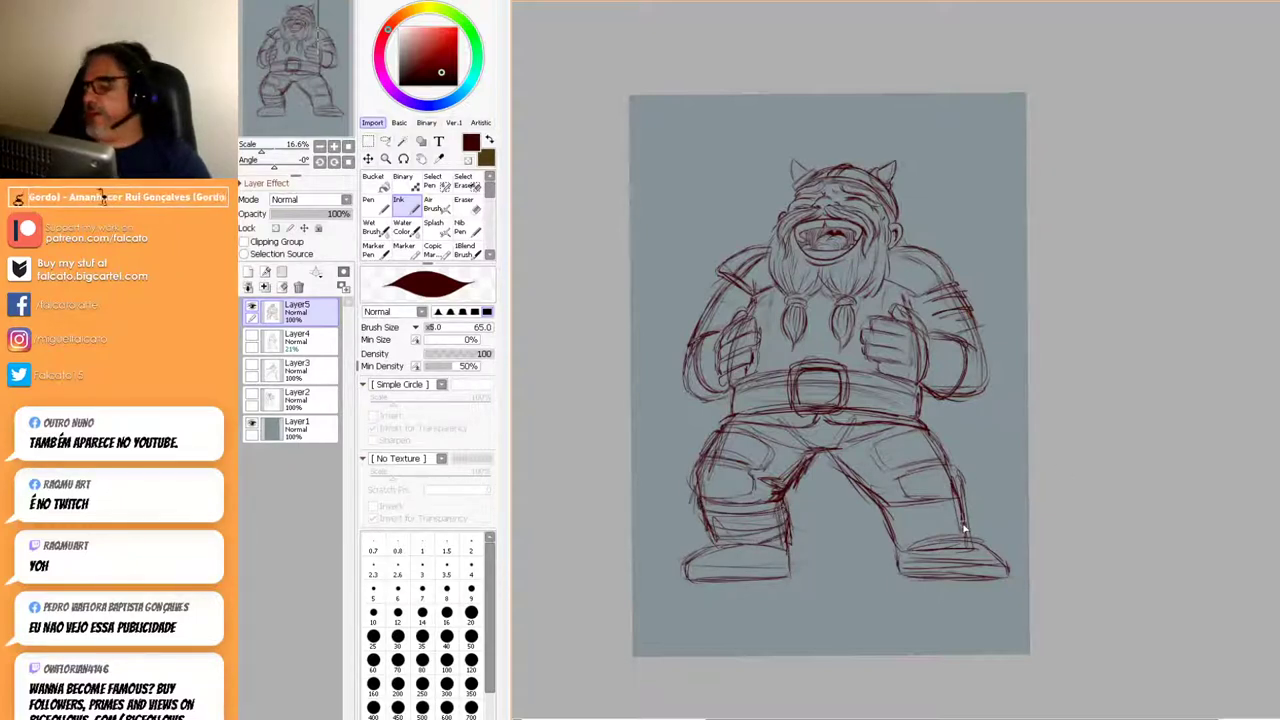
left_click_drag(709, 519, 785, 518)
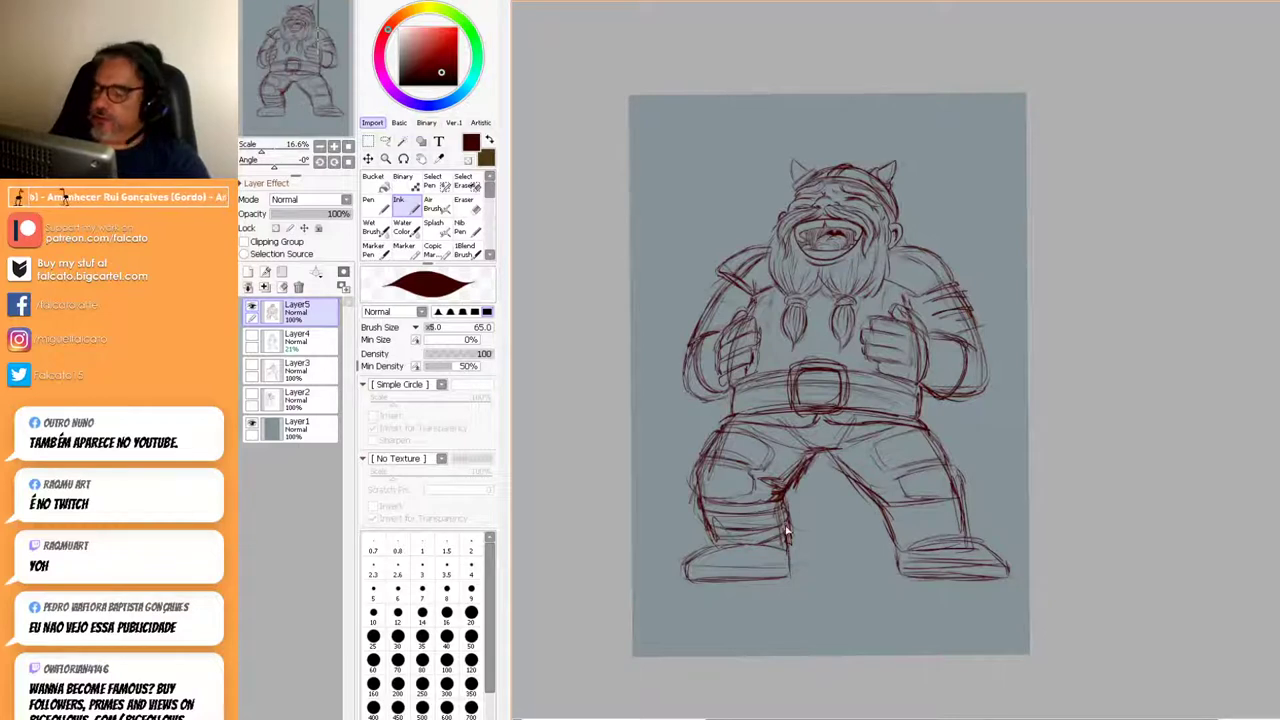
left_click_drag(690, 557, 786, 549)
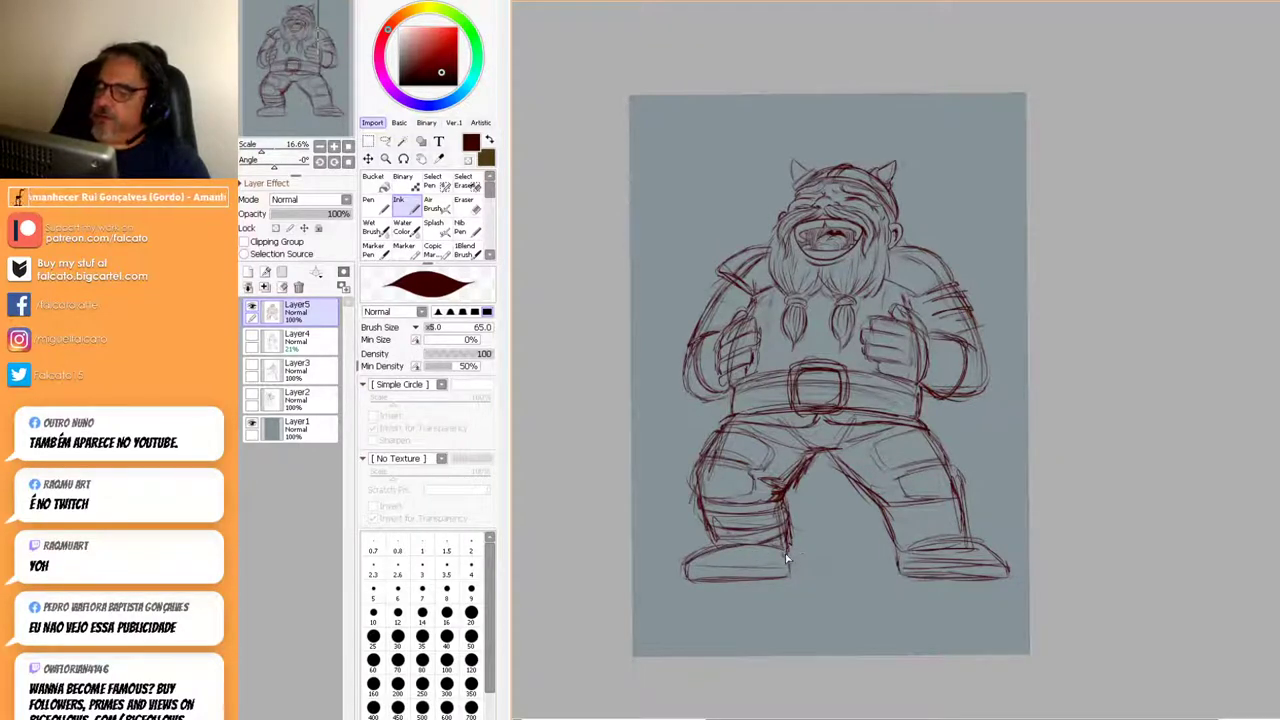
mouse_move(787, 556)
left_mouse_down()
mouse_move(791, 536)
mouse_move(793, 580)
left_mouse_up()
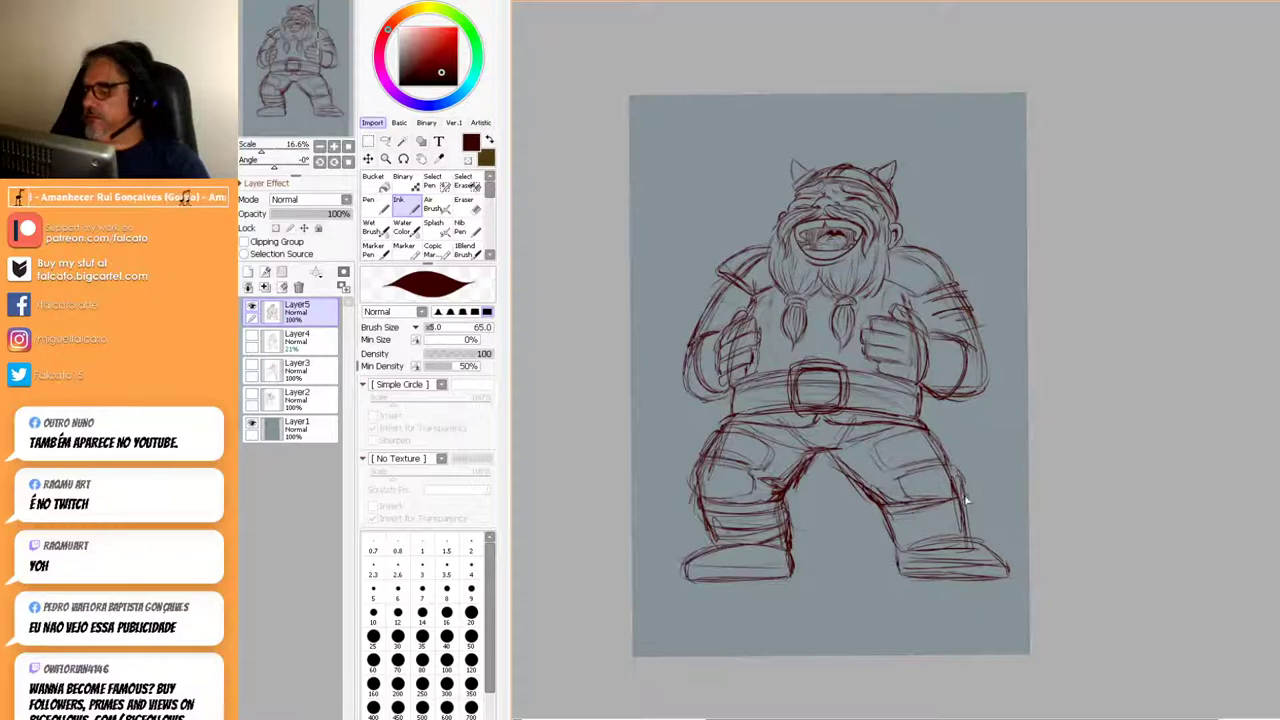
Reinforce the knee patches and add shin bands on the leg in the drawing's right half, and sketch round studs on both shoulder pads.
mouse_move(963, 483)
left_mouse_down()
mouse_move(912, 476)
mouse_move(955, 472)
mouse_move(964, 500)
mouse_move(904, 475)
left_mouse_up()
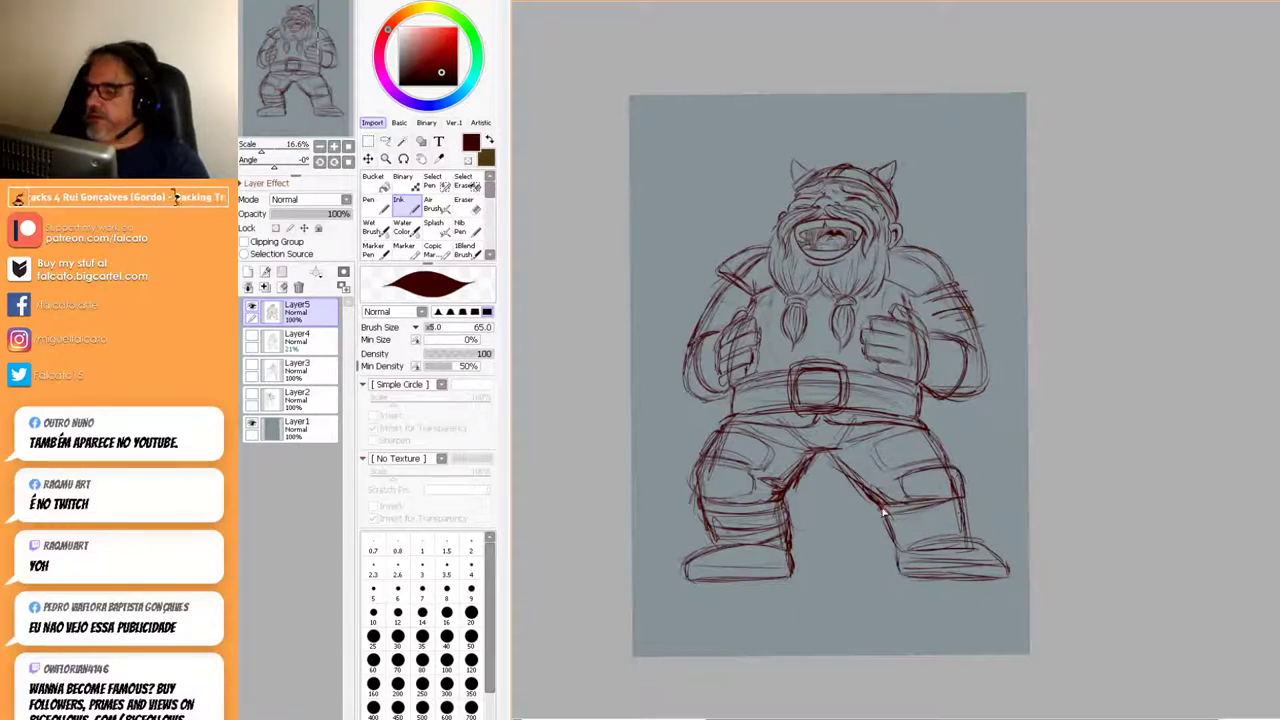
mouse_move(956, 514)
left_mouse_down()
mouse_move(893, 527)
mouse_move(963, 532)
mouse_move(904, 548)
mouse_move(920, 550)
left_mouse_up()
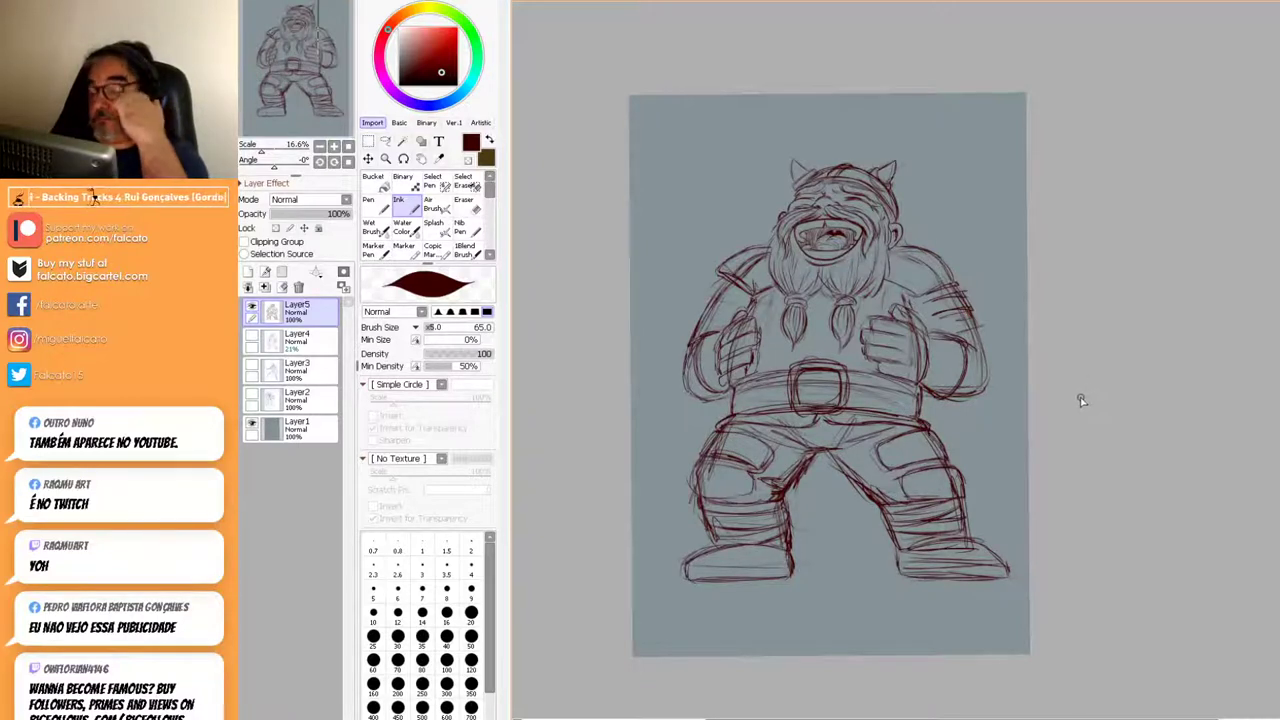
left_click_drag(767, 246, 723, 262)
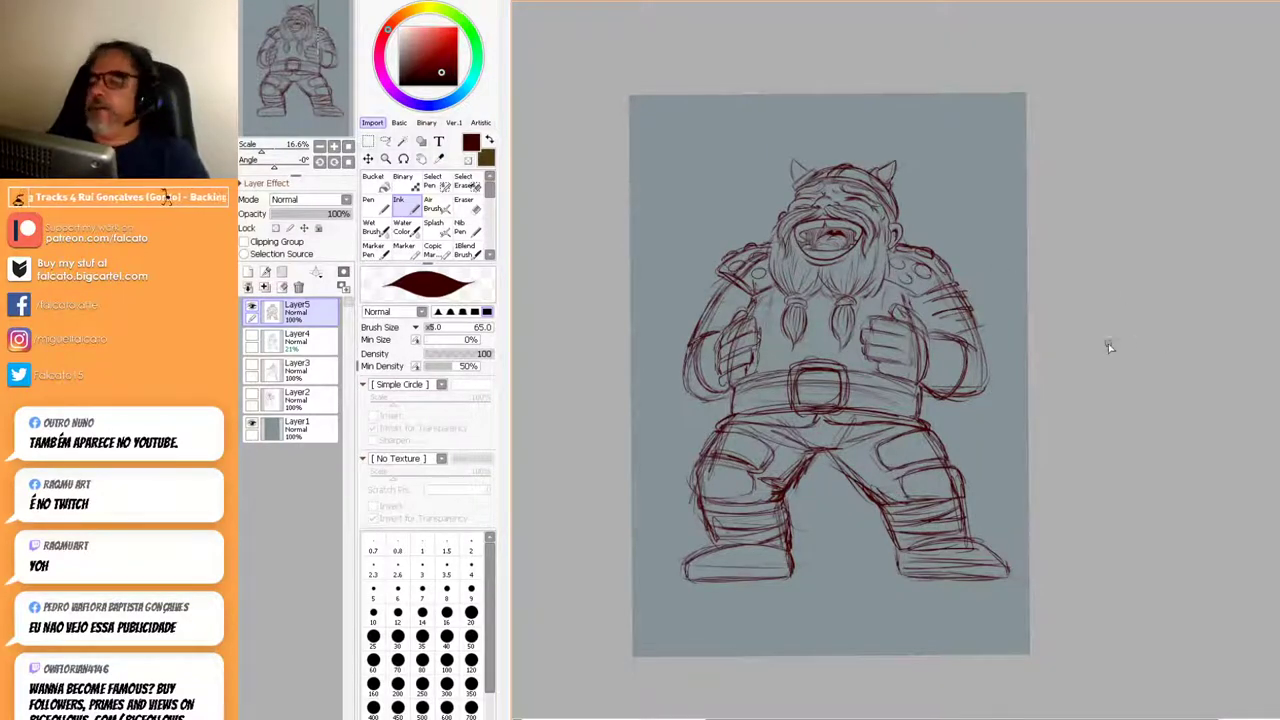
Lower the opacity of Layer5 to 24% and add a new layer above it for the cleaner linework.
scroll(925, 425, "down", 3)
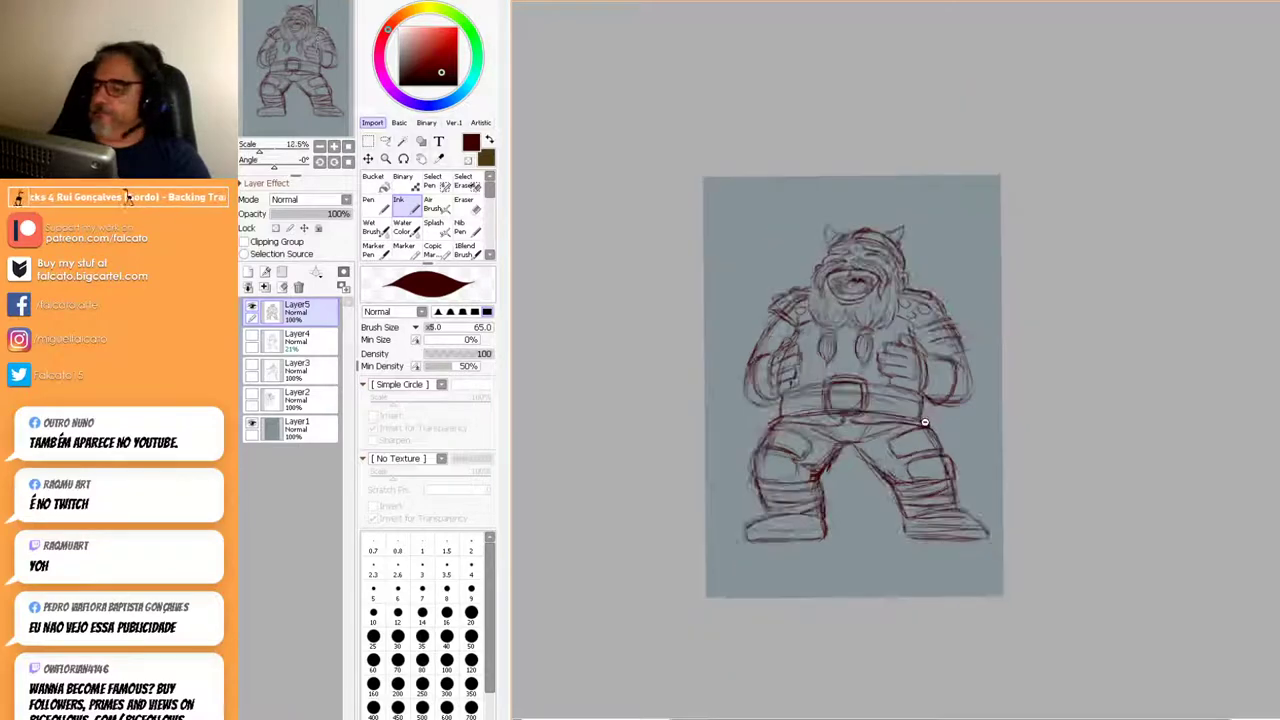
left_click_drag(940, 443, 903, 443)
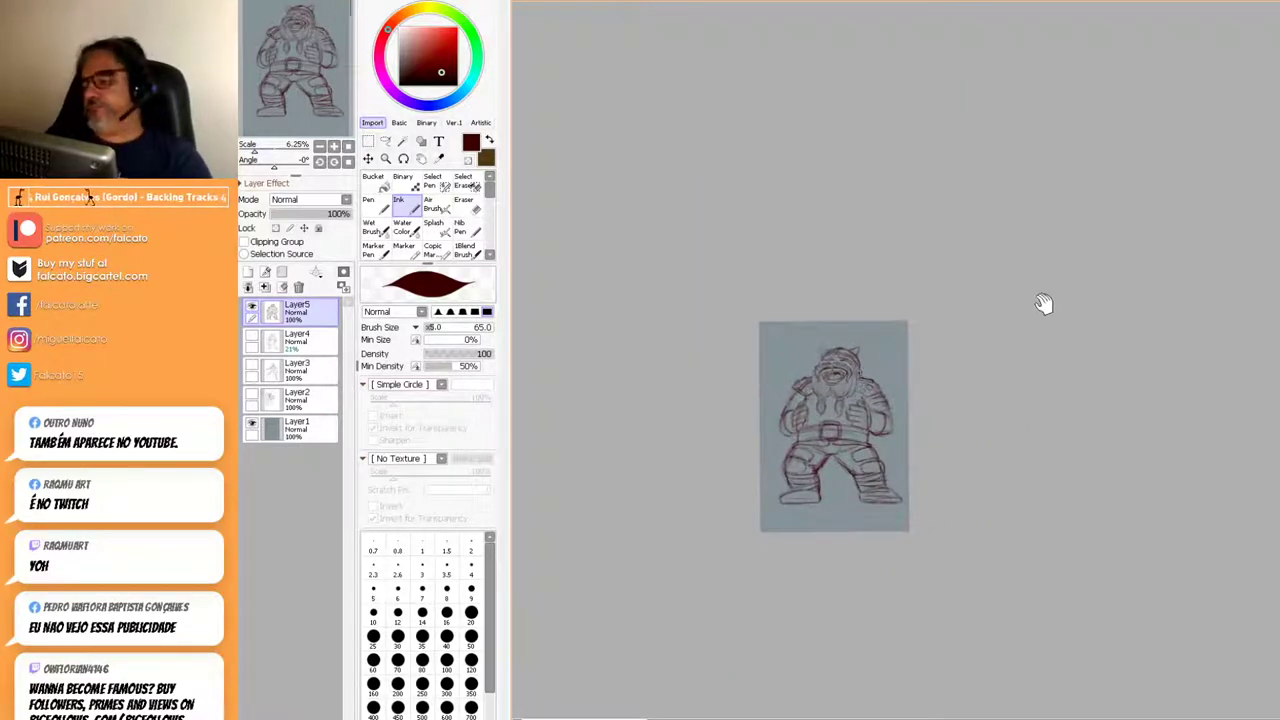
scroll(890, 410, "up", 3)
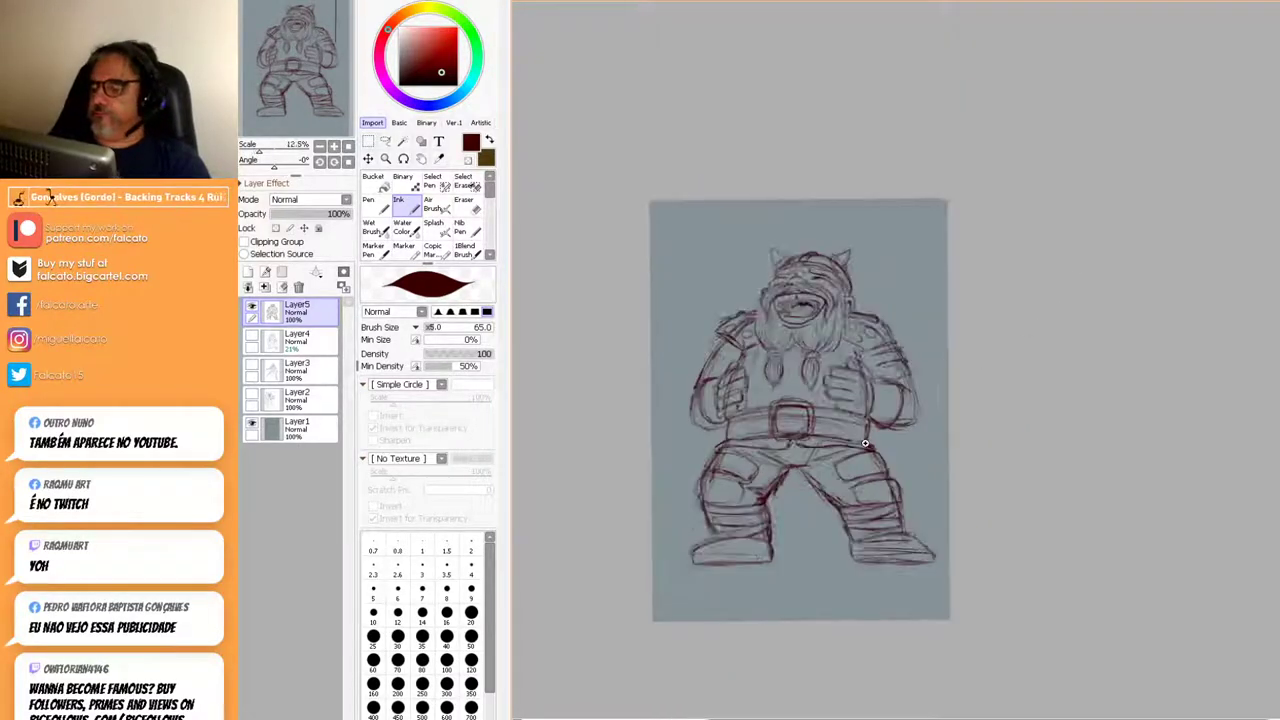
left_click_drag(886, 429, 934, 429)
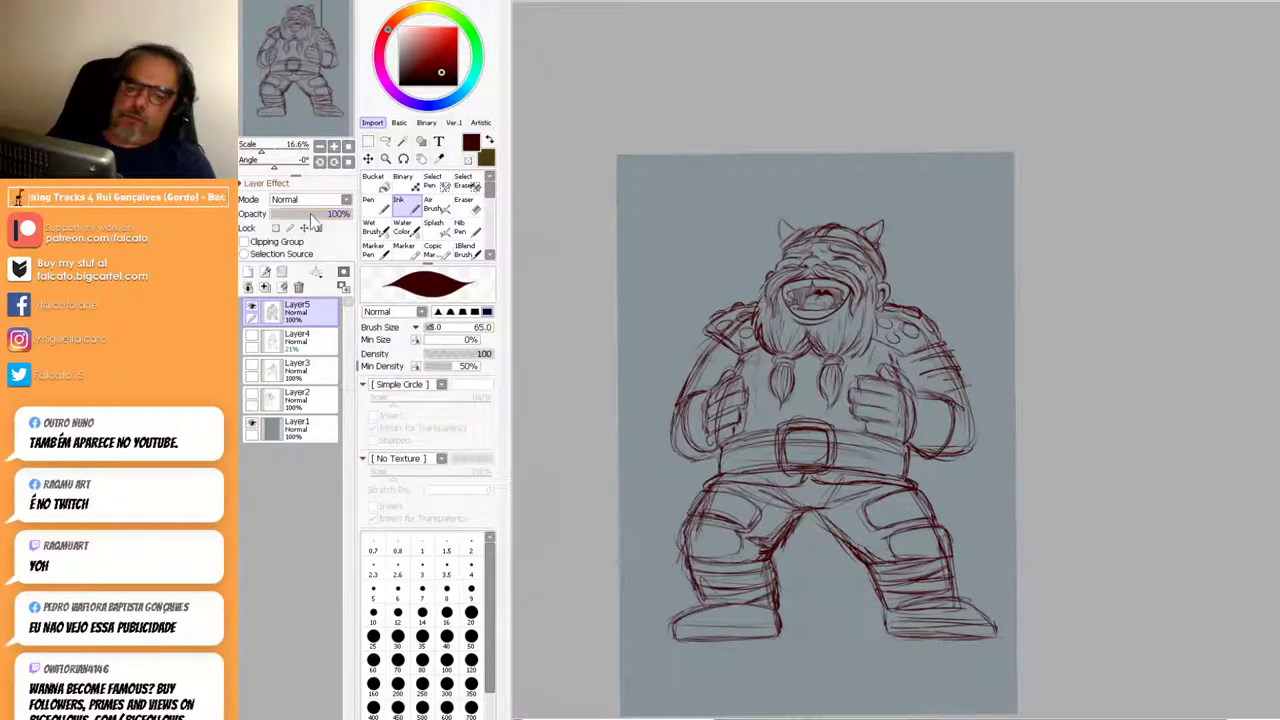
left_click_drag(310, 217, 297, 218)
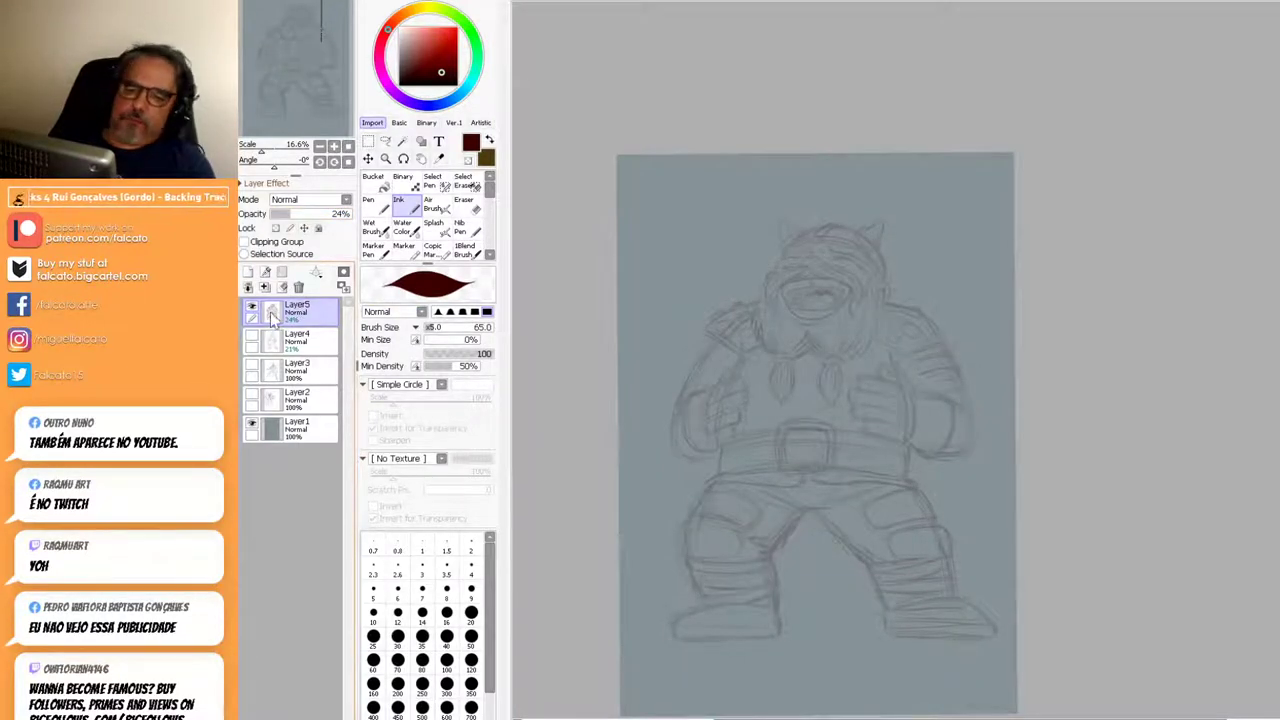
left_click(248, 271)
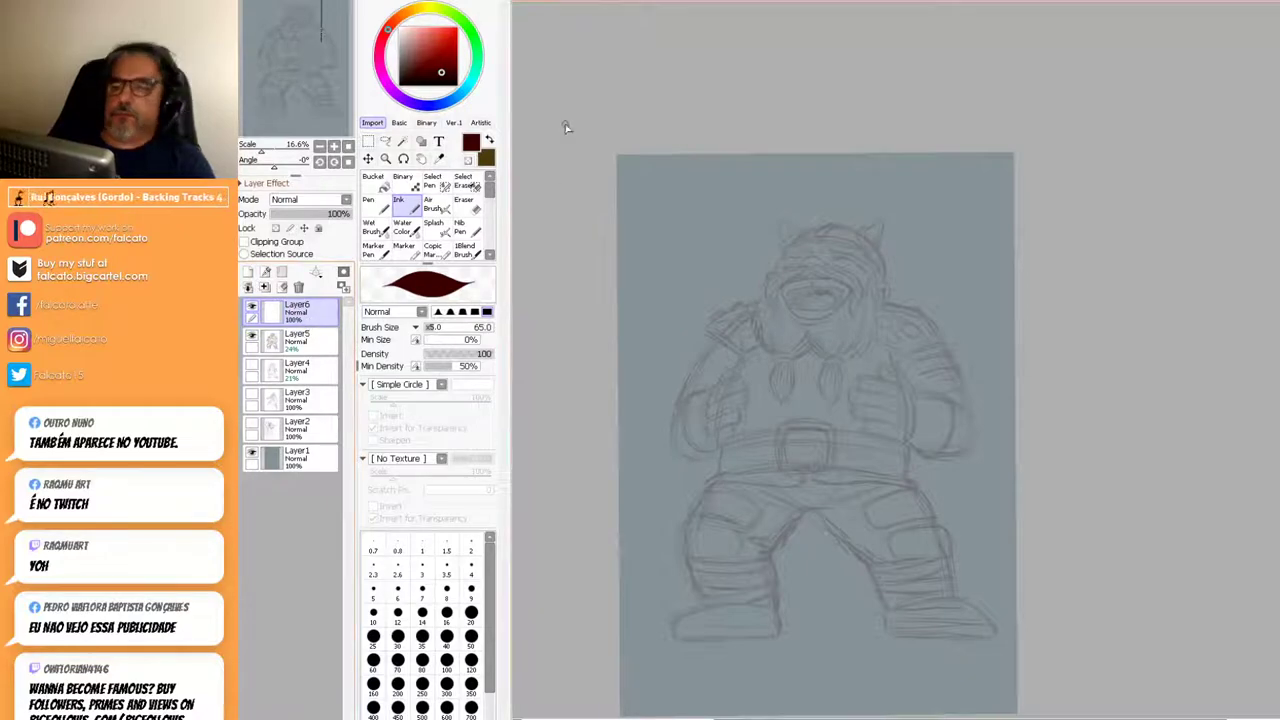
Change the ink colour to a muted dark green, trying and undoing one stroke above the dwarf's nose.
left_click(470, 32)
left_click(914, 347, "ctrl")
left_click(914, 347, "ctrl")
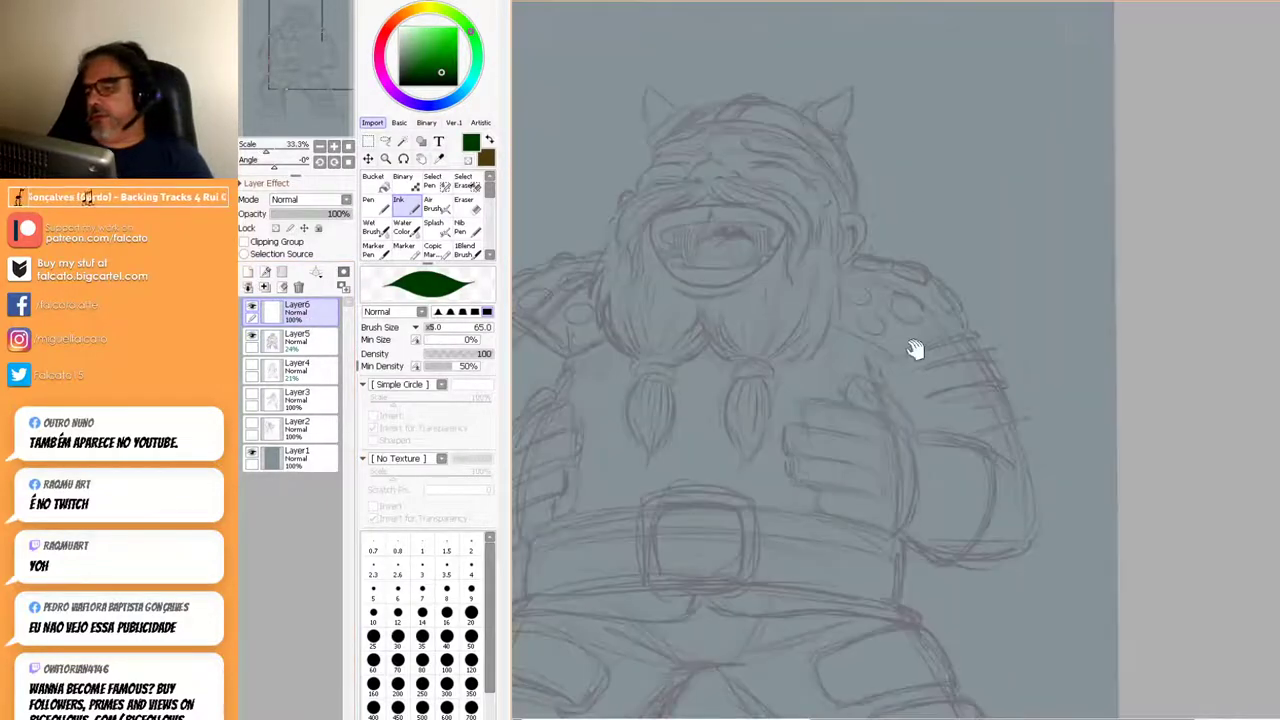
left_click_drag(914, 347, 1006, 497)
scroll(957, 331, "up", 3)
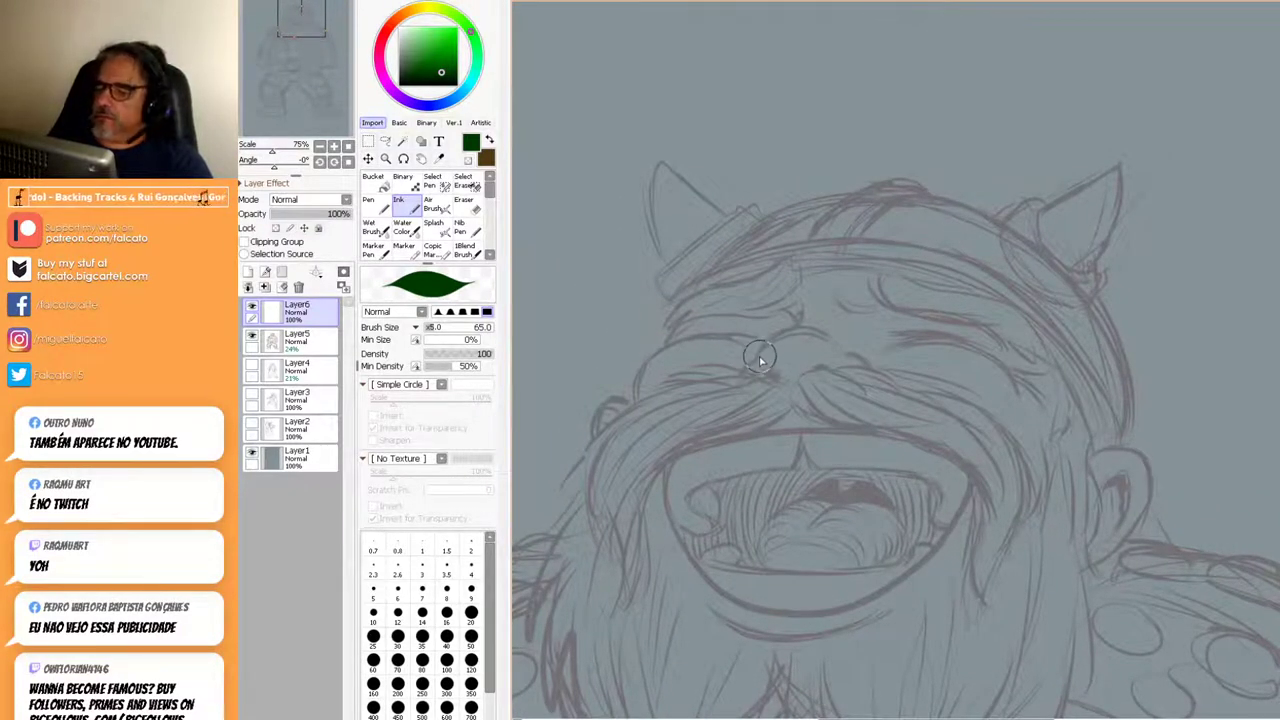
mouse_move(760, 350)
left_mouse_down()
mouse_move(786, 334)
mouse_move(830, 343)
left_mouse_up()
key("ctrl+z")
left_click_drag(445, 71, 437, 75)
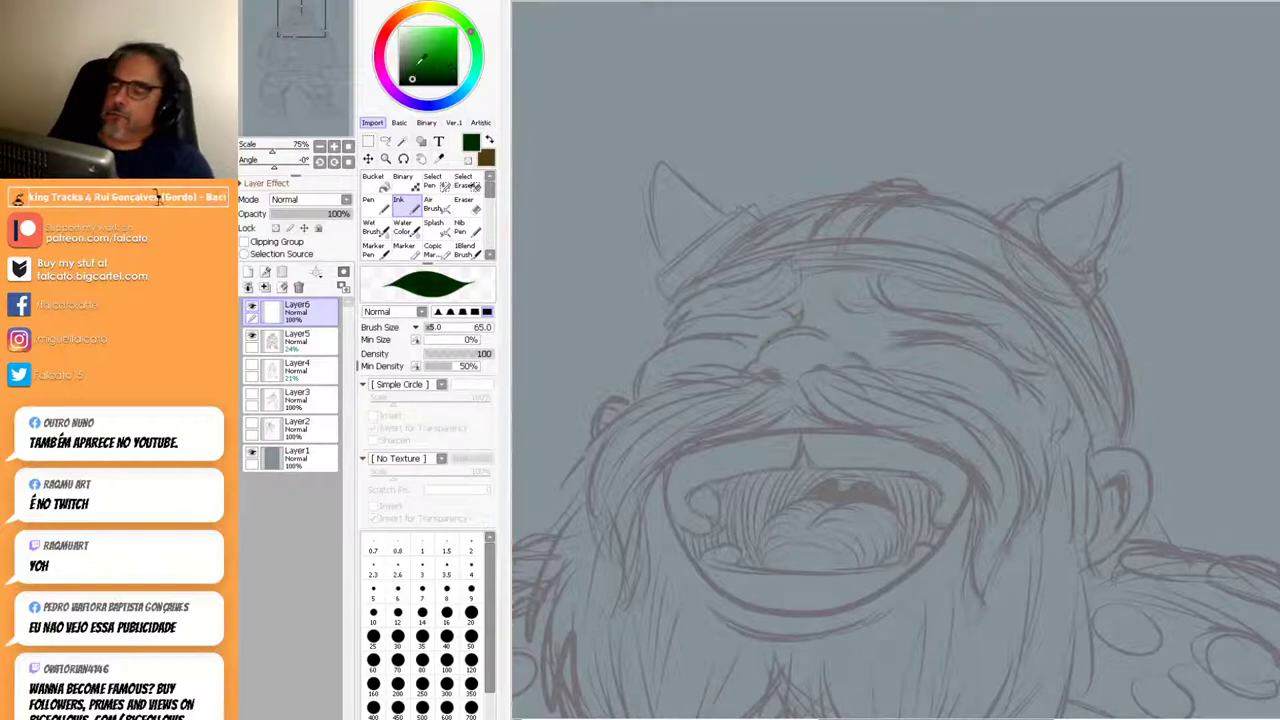
Ink the nose outline with both nostril edges and the curved lines of the two closed eyes.
mouse_move(758, 352)
left_mouse_down()
mouse_move(808, 336)
mouse_move(848, 352)
left_mouse_up()
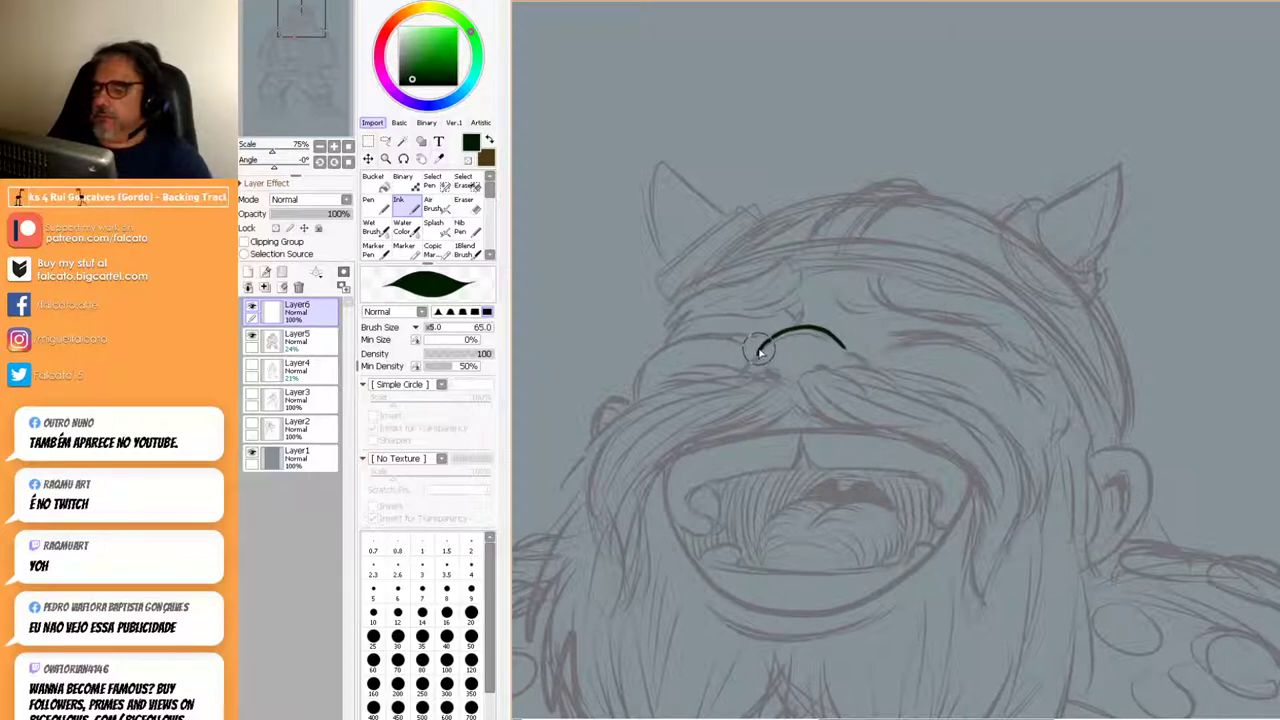
left_click_drag(756, 357, 742, 372)
left_click_drag(848, 348, 868, 365)
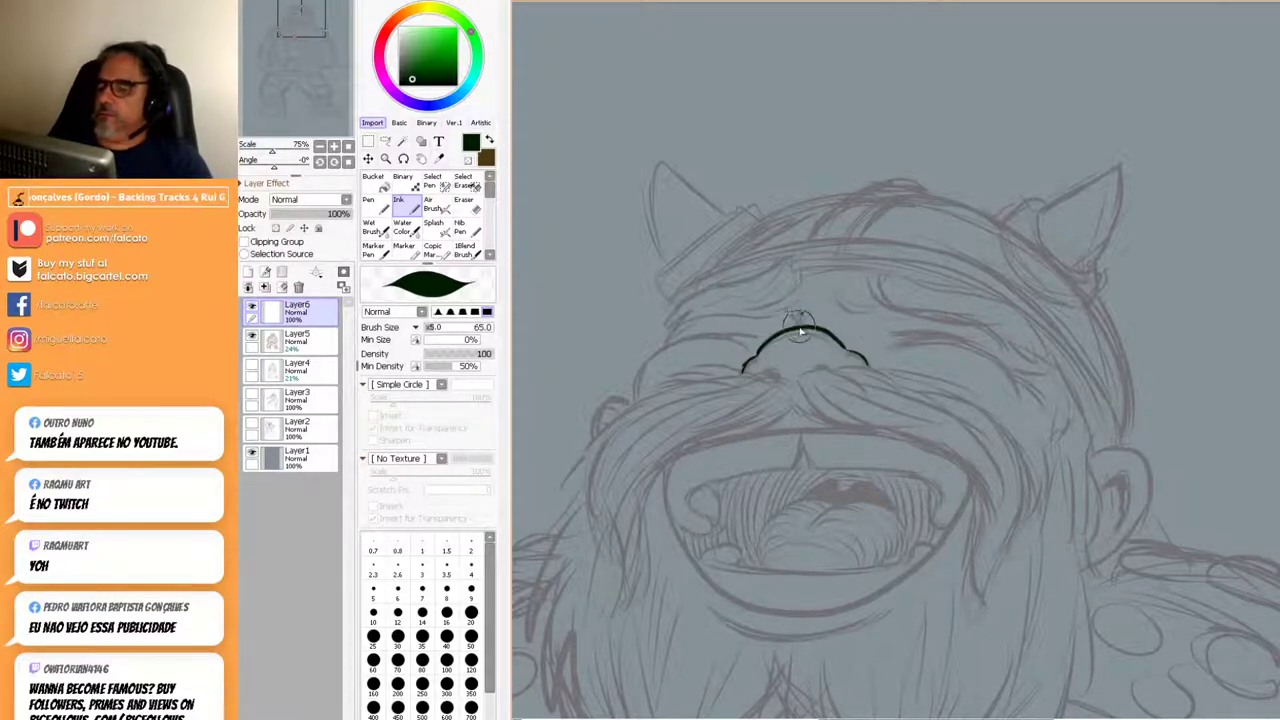
left_click_drag(760, 336, 682, 338)
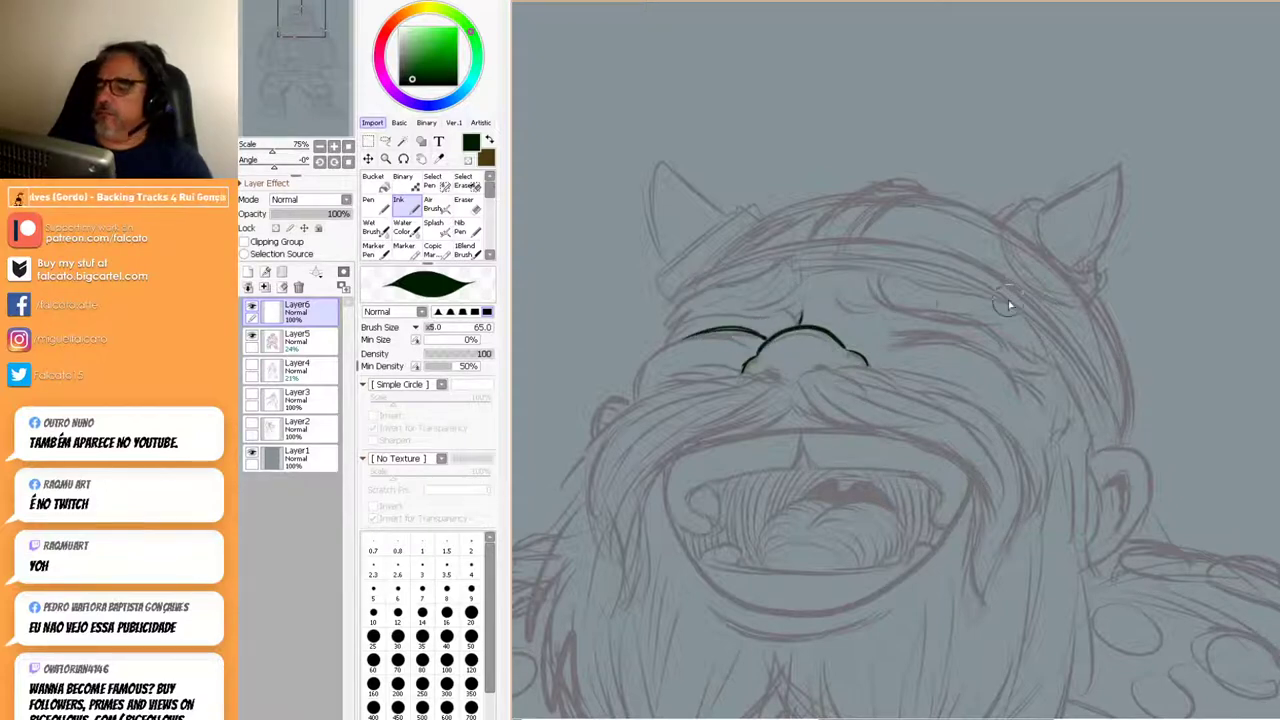
left_click_drag(889, 340, 966, 342)
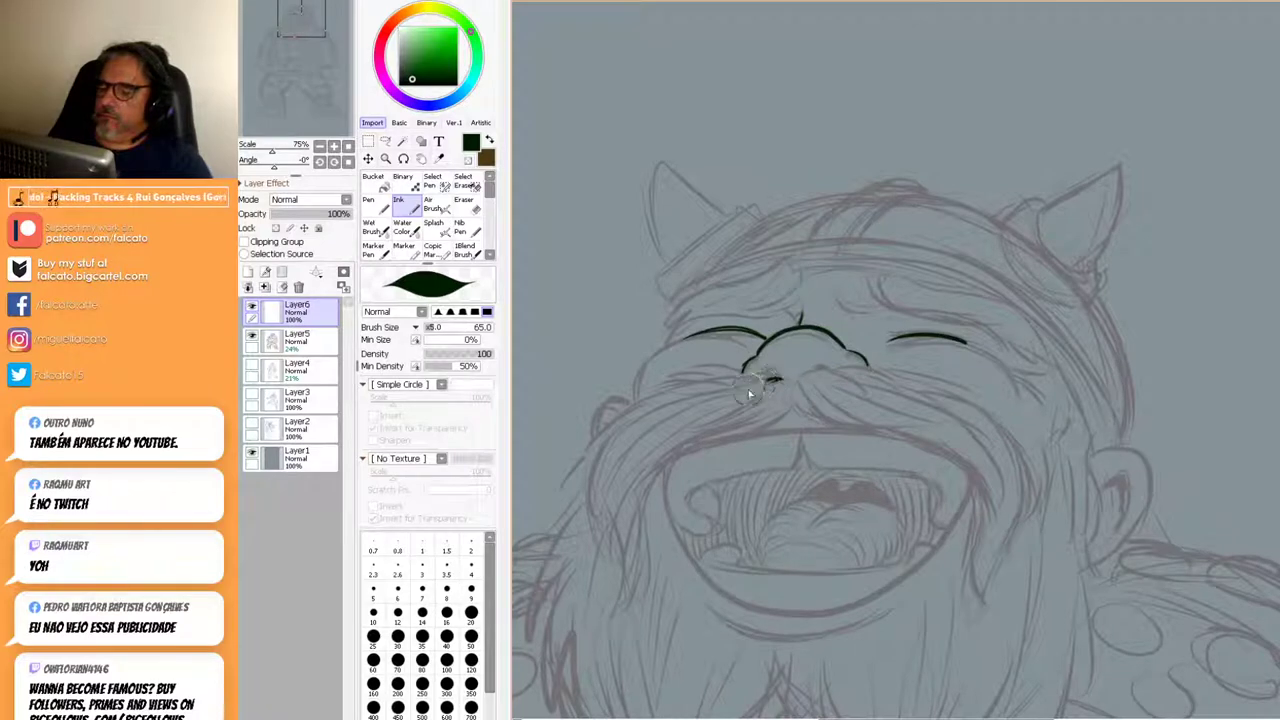
Ink the hairy upper and lower contours of the moustache half in the drawing's left half, down to its tapered tip.
mouse_move(780, 378)
left_mouse_down()
mouse_move(702, 386)
mouse_move(682, 374)
mouse_move(614, 412)
mouse_move(574, 486)
mouse_move(624, 583)
left_mouse_up()
mouse_move(604, 532)
left_mouse_down()
mouse_move(620, 550)
mouse_move(624, 600)
left_mouse_up()
mouse_move(792, 396)
left_mouse_down()
mouse_move(746, 446)
mouse_move(764, 434)
mouse_move(727, 447)
mouse_move(756, 419)
mouse_move(657, 466)
mouse_move(649, 531)
left_mouse_up()
mouse_move(645, 472)
left_mouse_down()
mouse_move(643, 573)
mouse_move(631, 519)
mouse_move(643, 588)
mouse_move(643, 565)
mouse_move(625, 598)
left_mouse_up()
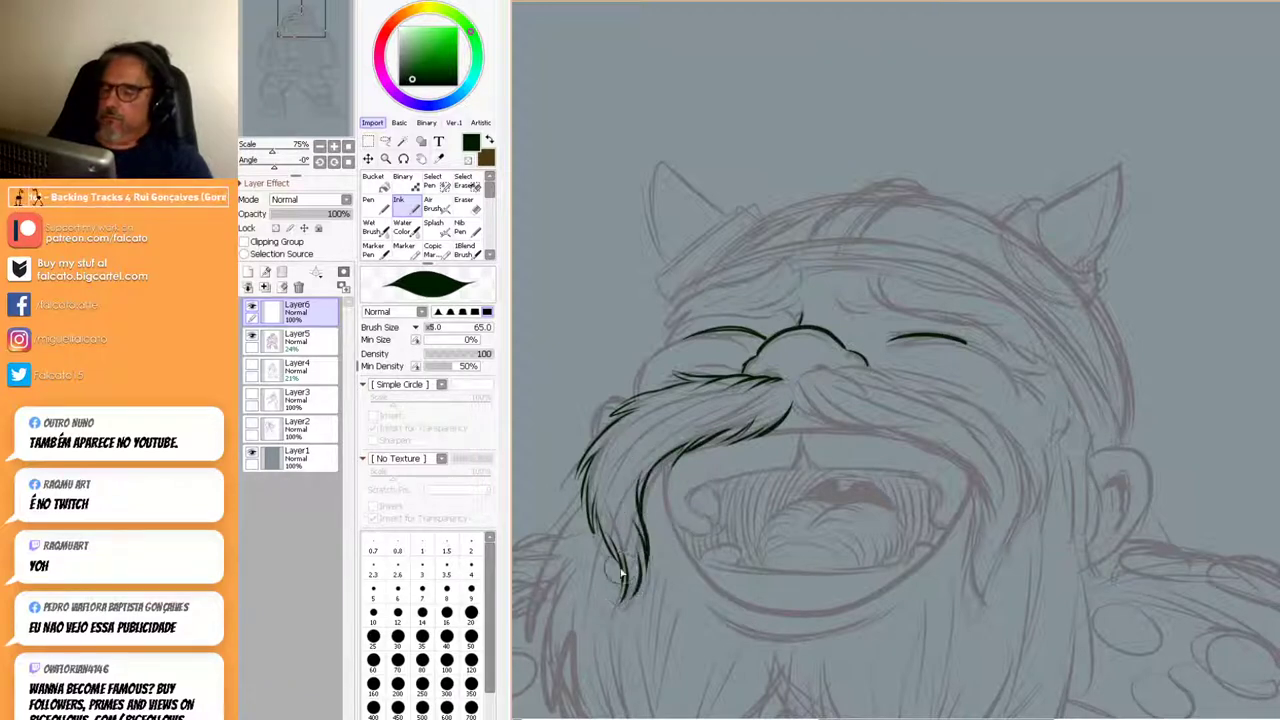
Fill the outlined moustache half with flowing hair strands from beneath the nose to the tip.
mouse_move(628, 498)
left_mouse_down()
mouse_move(601, 556)
mouse_move(602, 544)
left_mouse_up()
left_click_drag(644, 430, 620, 468)
left_click_drag(646, 512, 620, 598)
left_click_drag(642, 476, 618, 566)
mouse_move(690, 428)
left_mouse_down()
mouse_move(610, 502)
mouse_move(628, 490)
left_mouse_up()
left_click_drag(640, 420, 588, 458)
left_click_drag(704, 406, 600, 462)
mouse_move(728, 370)
left_mouse_down()
mouse_move(664, 405)
mouse_move(747, 377)
mouse_move(769, 390)
mouse_move(684, 444)
left_mouse_up()
left_click_drag(760, 382, 682, 436)
mouse_move(752, 398)
left_mouse_down()
mouse_move(689, 430)
mouse_move(754, 399)
mouse_move(735, 428)
left_mouse_up()
mouse_move(788, 378)
left_mouse_down()
mouse_move(738, 432)
mouse_move(770, 430)
left_mouse_up()
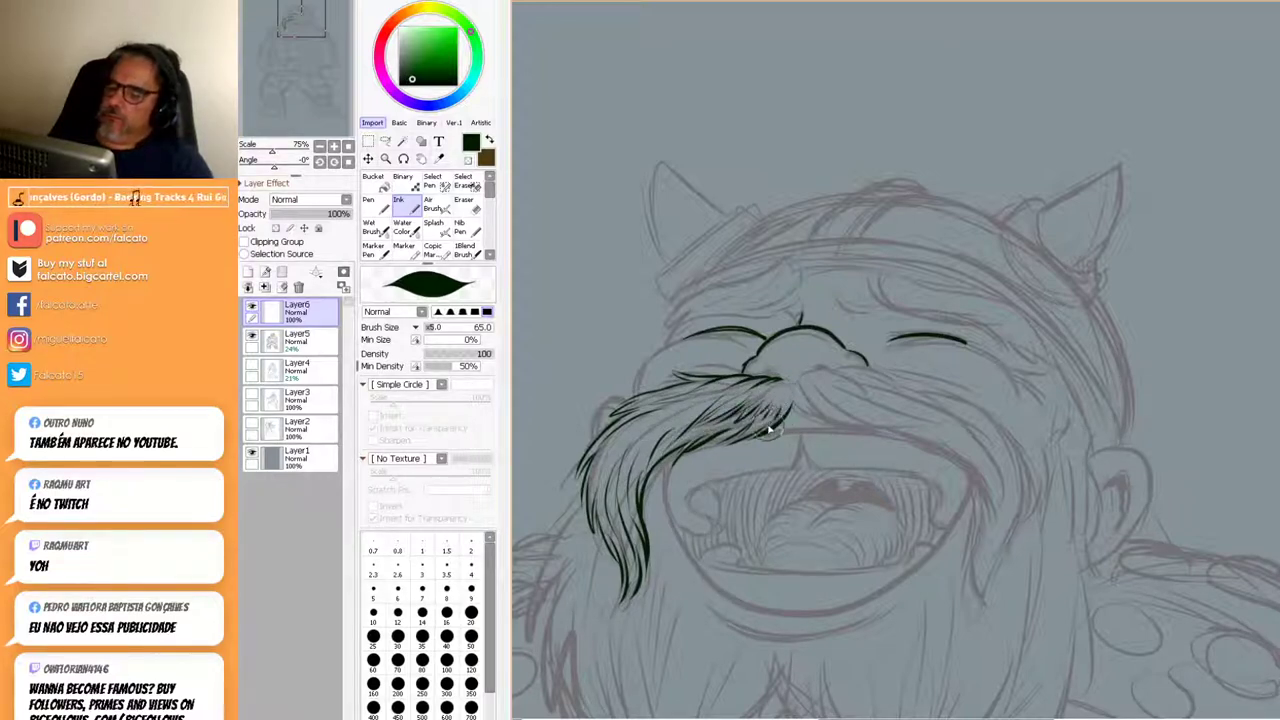
left_click_drag(800, 378, 784, 412)
left_click_drag(750, 412, 694, 453)
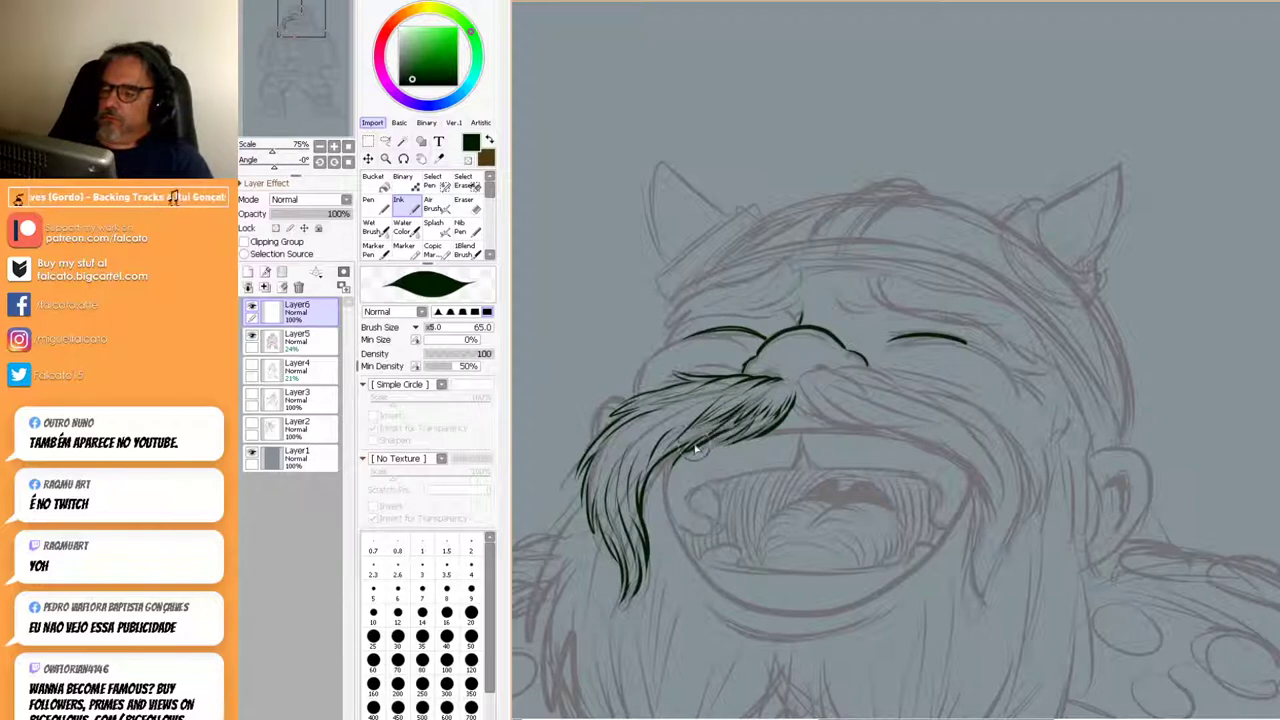
left_click_drag(707, 403, 626, 437)
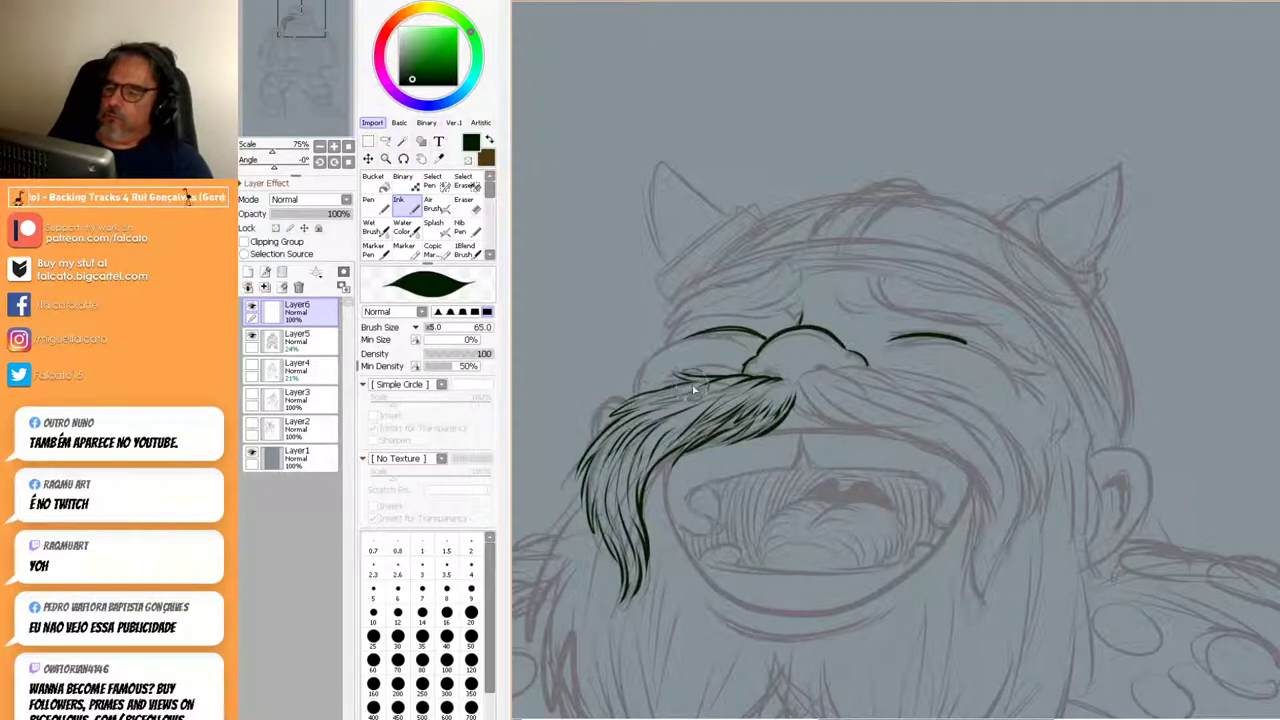
Ink the cheek contour from the closed eye down to the inked moustache half, redrawing the stroke once.
left_click_drag(641, 395, 698, 340)
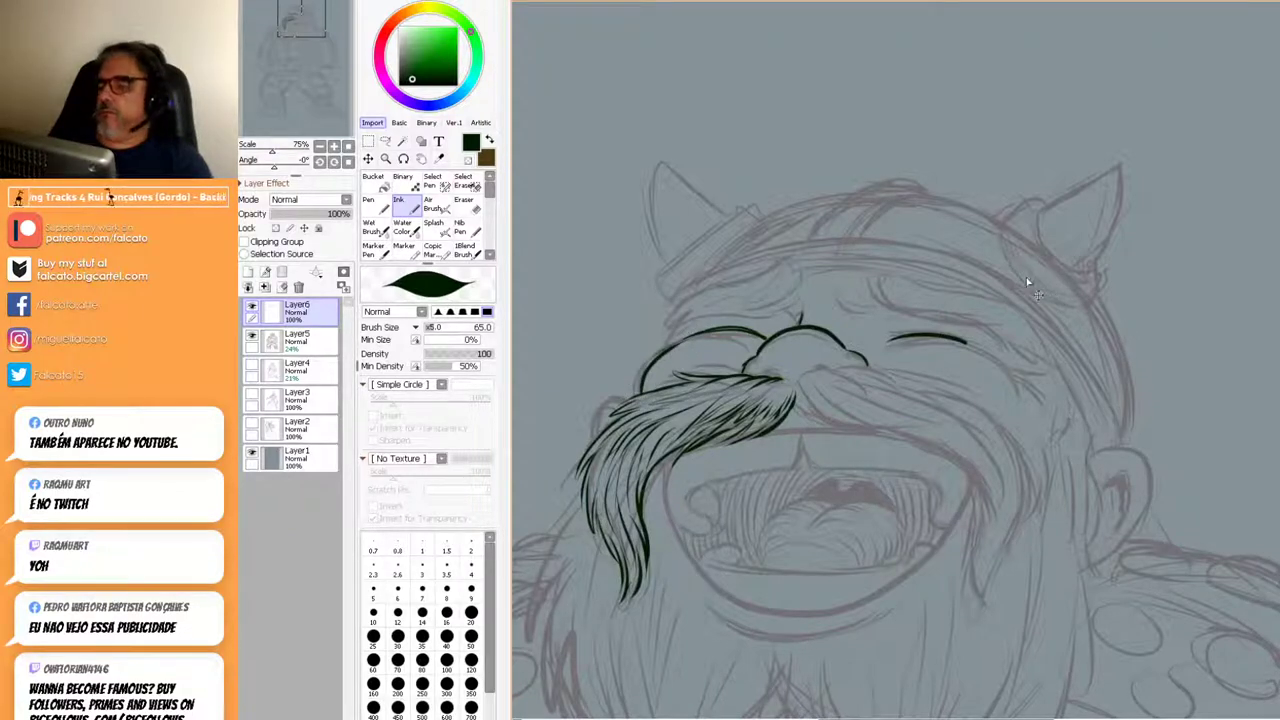
key("ctrl+z")
mouse_move(638, 398)
left_mouse_down()
mouse_move(694, 343)
mouse_move(666, 351)
mouse_move(690, 328)
left_mouse_up()
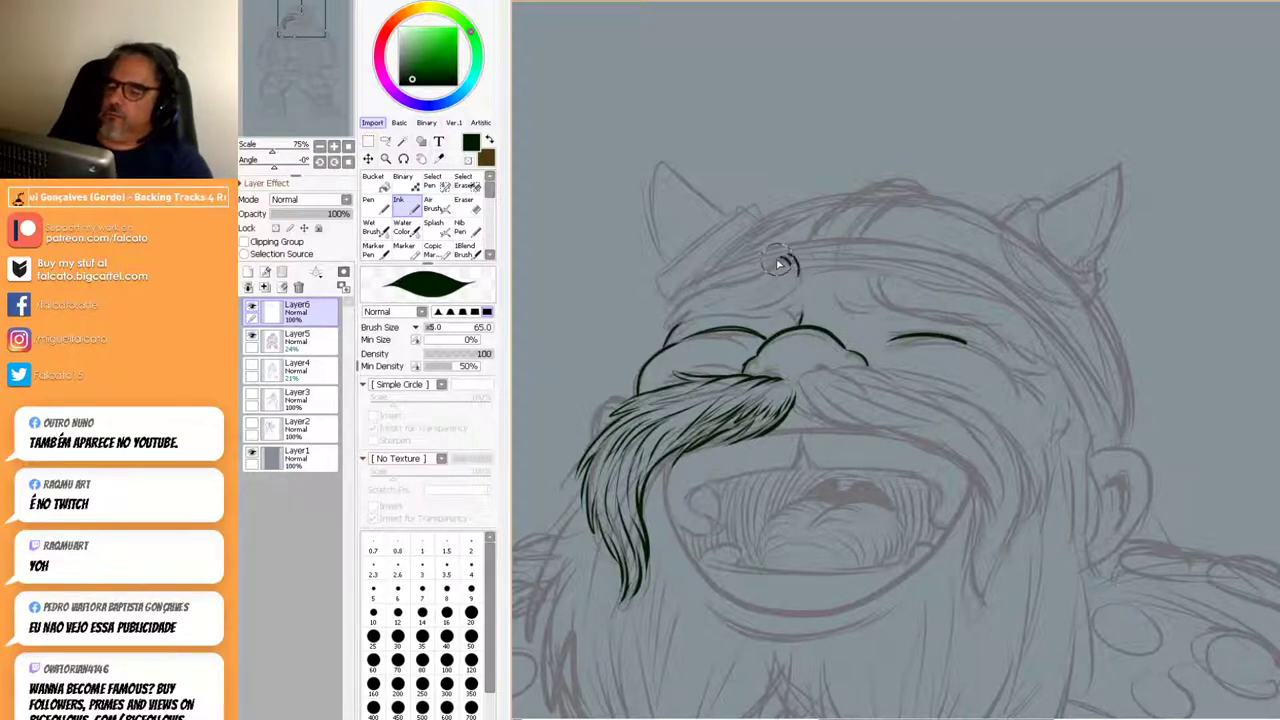
Ink both bushy eyebrows with tufted inner ends and the brow line and eye folds between and below them.
mouse_move(778, 258)
left_mouse_down()
mouse_move(726, 271)
mouse_move(747, 279)
mouse_move(690, 294)
mouse_move(700, 291)
mouse_move(668, 330)
mouse_move(749, 298)
mouse_move(700, 317)
mouse_move(772, 310)
mouse_move(735, 310)
mouse_move(796, 292)
mouse_move(738, 303)
left_mouse_up()
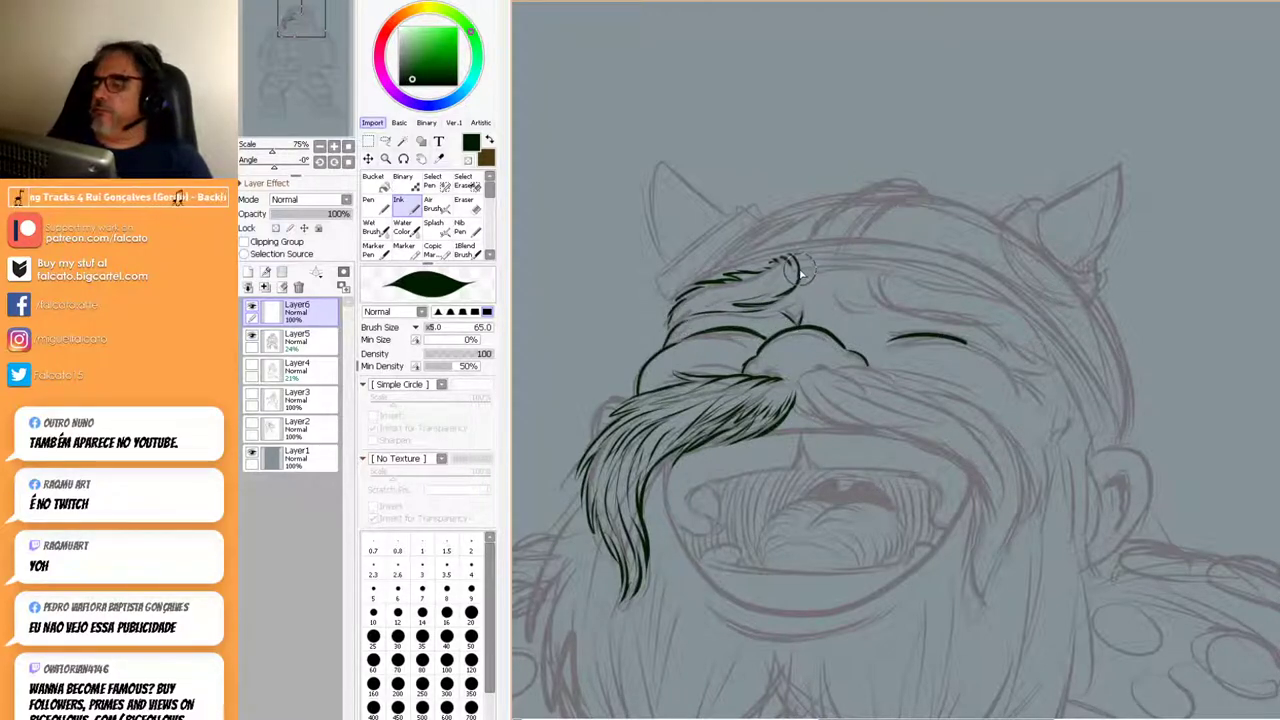
mouse_move(886, 268)
left_mouse_down()
mouse_move(885, 300)
mouse_move(900, 286)
mouse_move(907, 312)
mouse_move(898, 300)
mouse_move(971, 286)
mouse_move(1004, 296)
left_mouse_up()
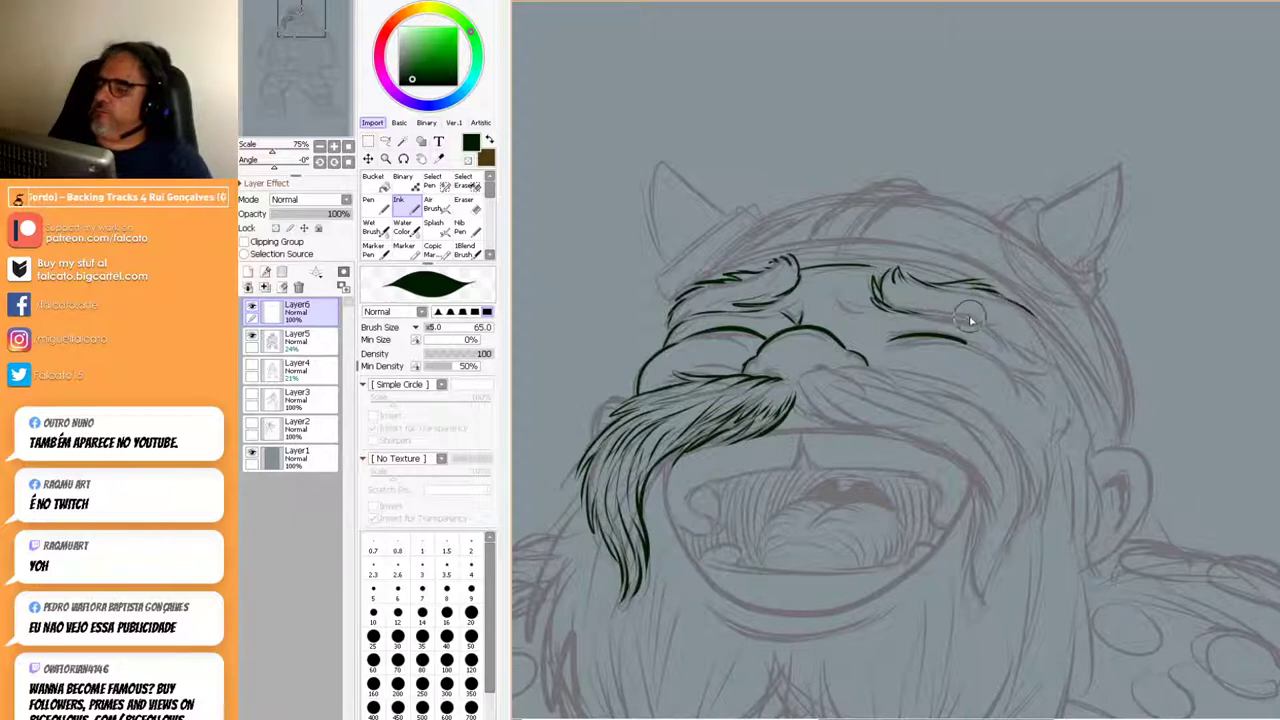
mouse_move(950, 338)
left_mouse_down()
mouse_move(1039, 357)
mouse_move(1012, 348)
mouse_move(1024, 322)
mouse_move(1058, 365)
left_mouse_up()
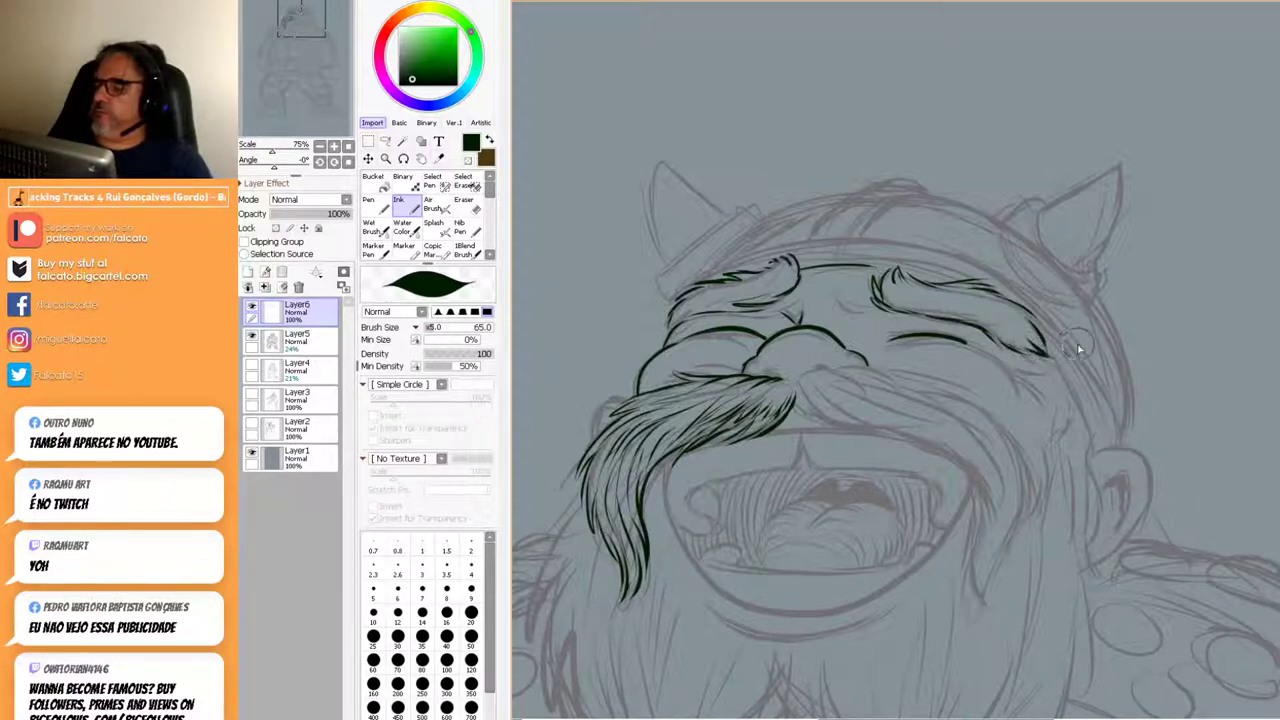
Ink the lower edge of the helmet's brow band down to the ear and its short end beside the opposite eyebrow.
mouse_move(1194, 343)
left_mouse_down()
mouse_move(1060, 306)
mouse_move(975, 208)
left_mouse_up()
left_click_drag(768, 157, 802, 163)
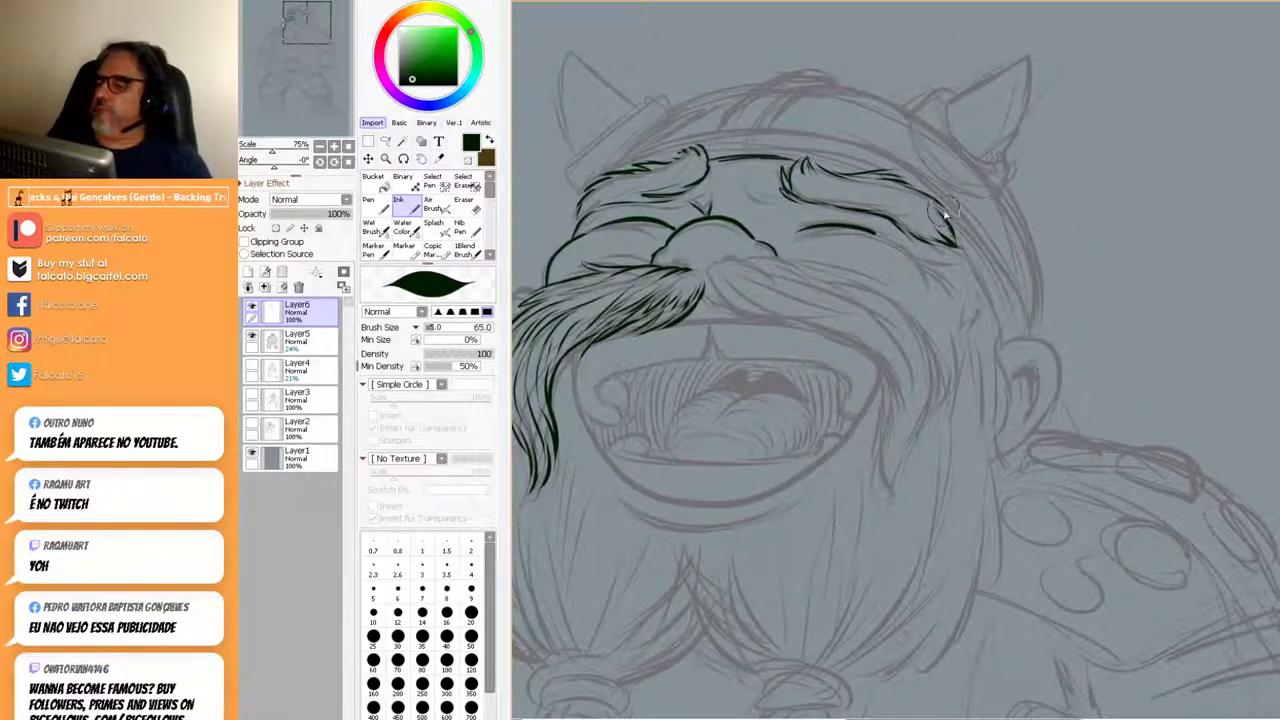
left_click_drag(985, 270, 1010, 334)
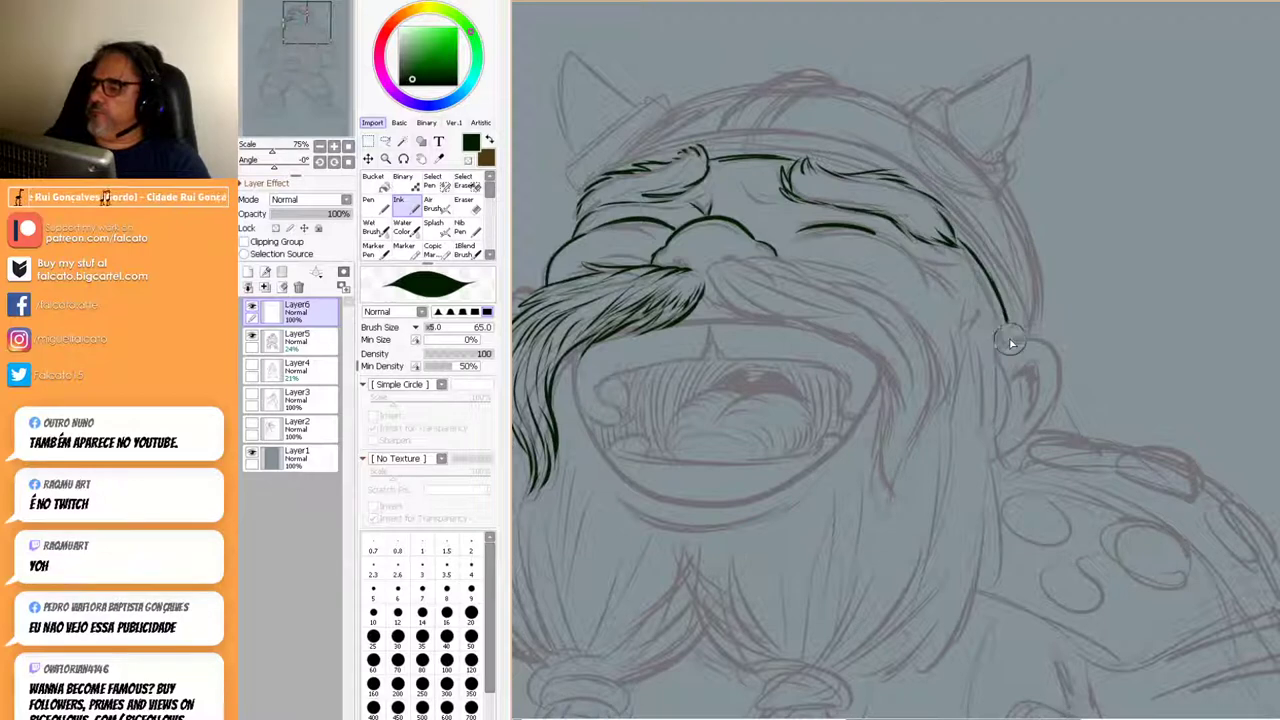
left_click_drag(962, 240, 1001, 322)
mouse_move(780, 293)
left_mouse_down()
mouse_move(857, 377)
mouse_move(892, 389)
left_mouse_up()
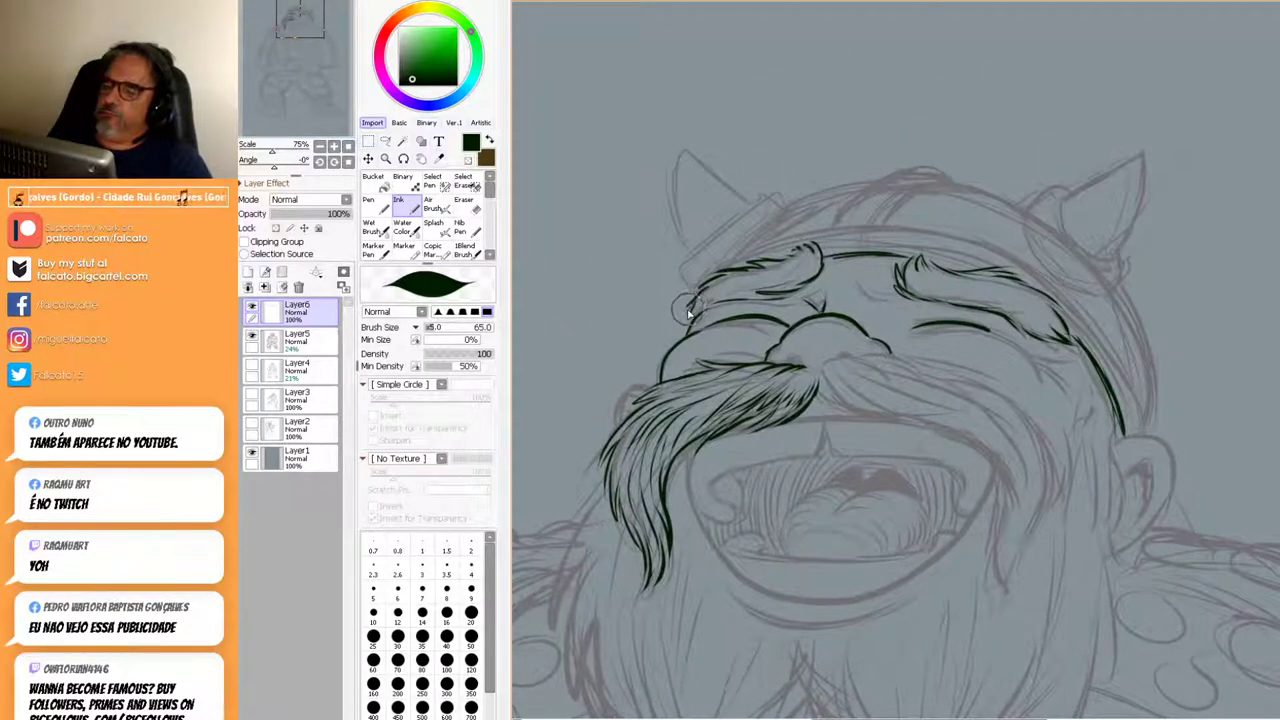
left_click_drag(697, 284, 685, 328)
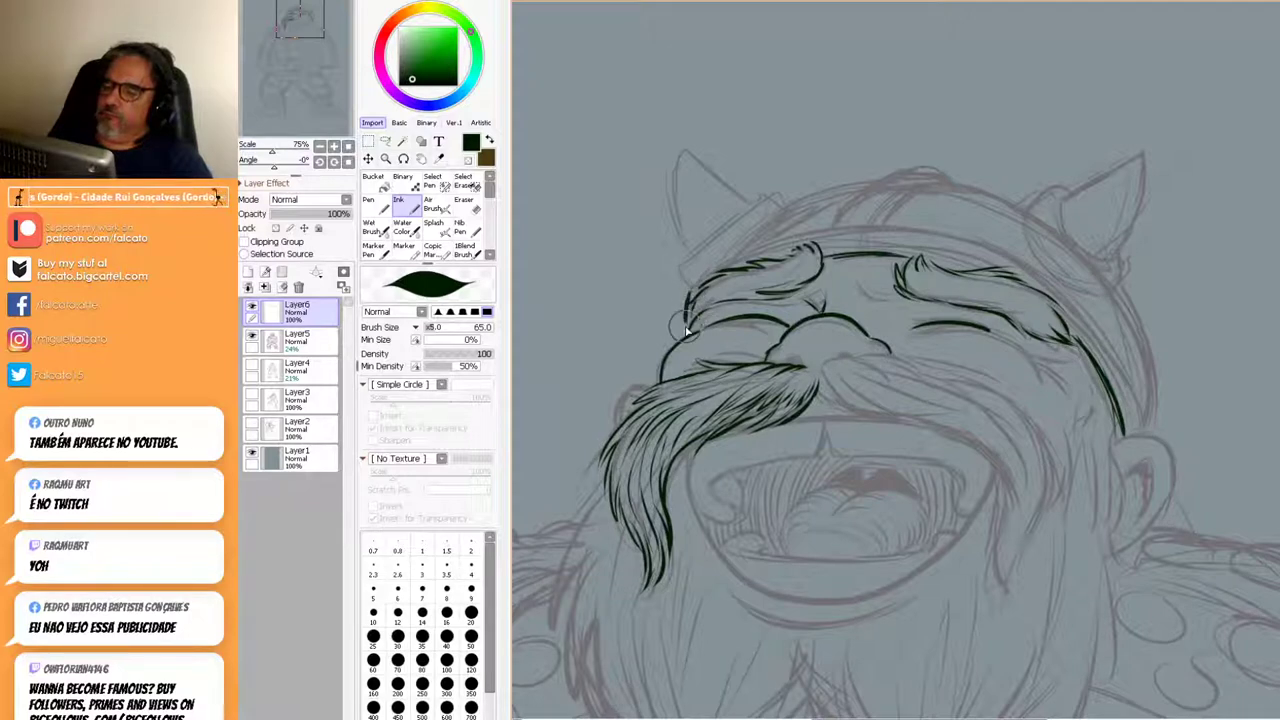
Ink the upper edge of the helmet's brow band above both eyebrows and continue it to the ear.
left_click_drag(699, 282, 770, 249)
mouse_move(710, 278)
left_mouse_down()
mouse_move(866, 229)
mouse_move(1028, 267)
left_mouse_up()
mouse_move(1172, 358)
left_mouse_down()
mouse_move(1046, 380)
mouse_move(996, 561)
left_mouse_up()
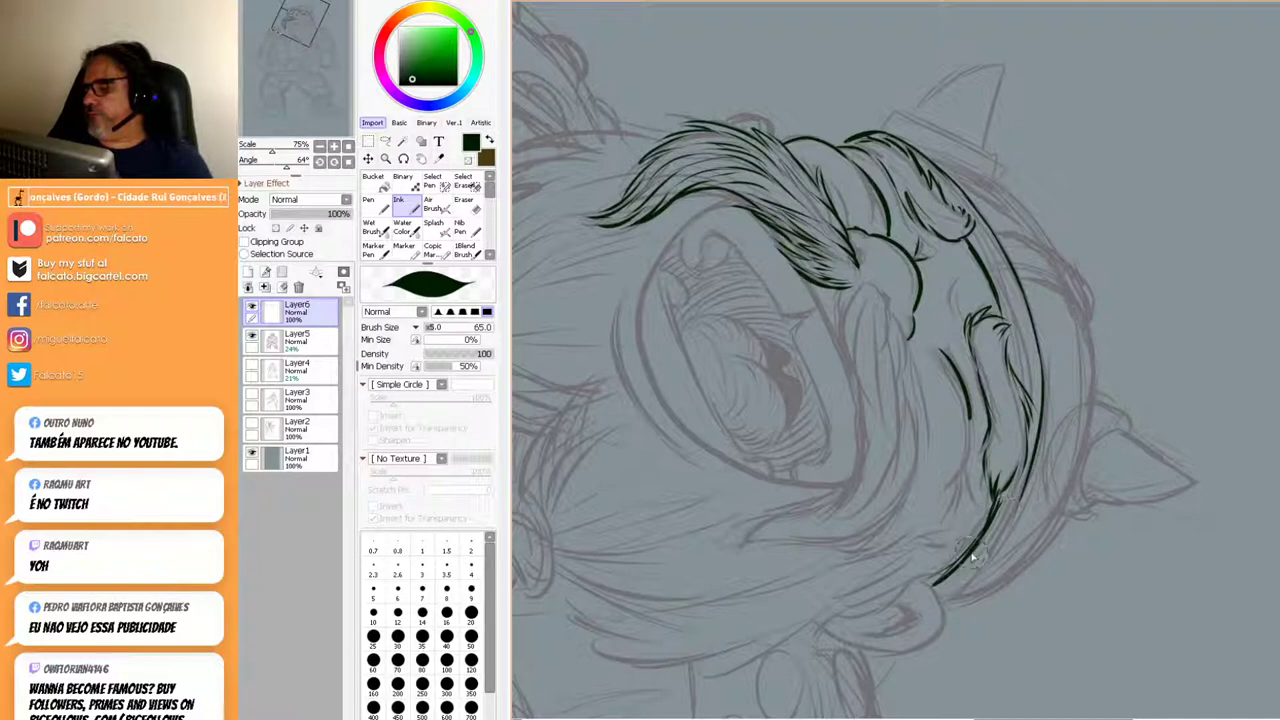
left_click_drag(1039, 450, 983, 580)
mouse_move(1028, 485)
left_mouse_down()
mouse_move(976, 593)
mouse_move(996, 555)
mouse_move(942, 610)
mouse_move(1013, 527)
left_mouse_up()
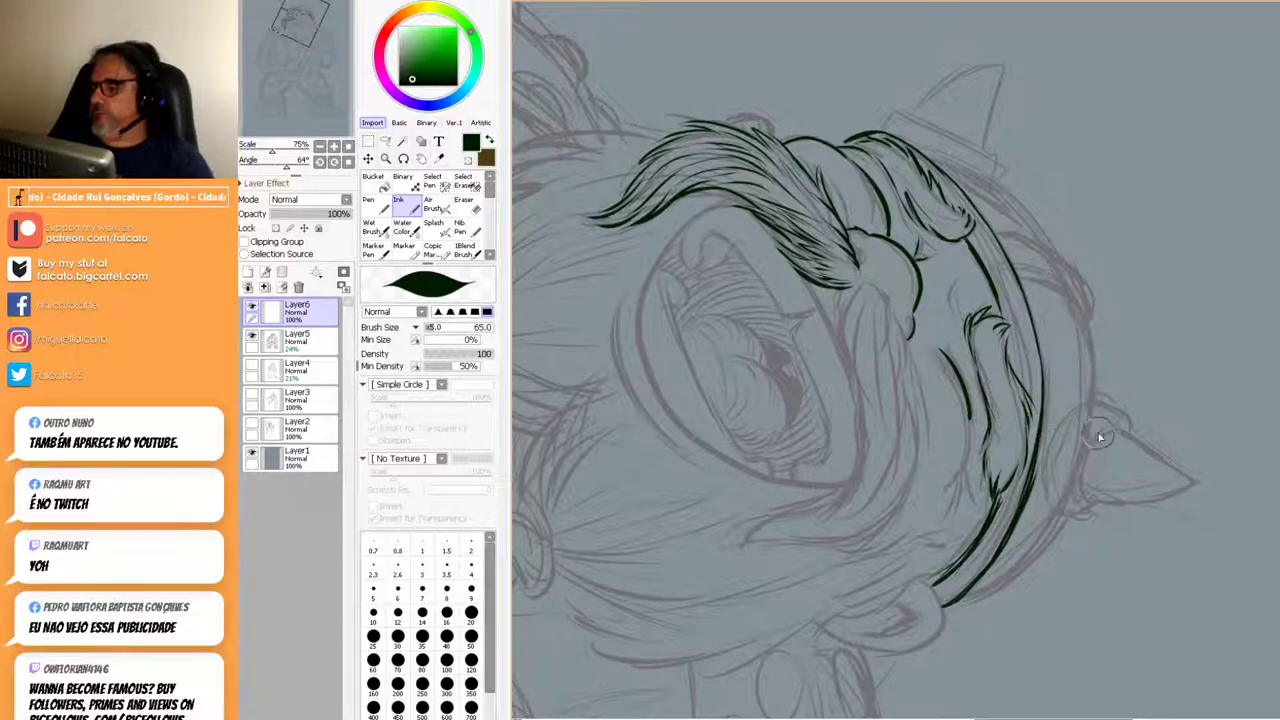
Ink the base curve of the horn collar in the drawing's right half and the outline of the helmet dome.
scroll(1151, 364, "down", 4)
mouse_move(1149, 342)
left_mouse_down()
mouse_move(986, 143)
mouse_move(952, 128)
mouse_move(871, 509)
left_mouse_up()
left_click(941, 408, "ctrl")
left_click(941, 408, "ctrl")
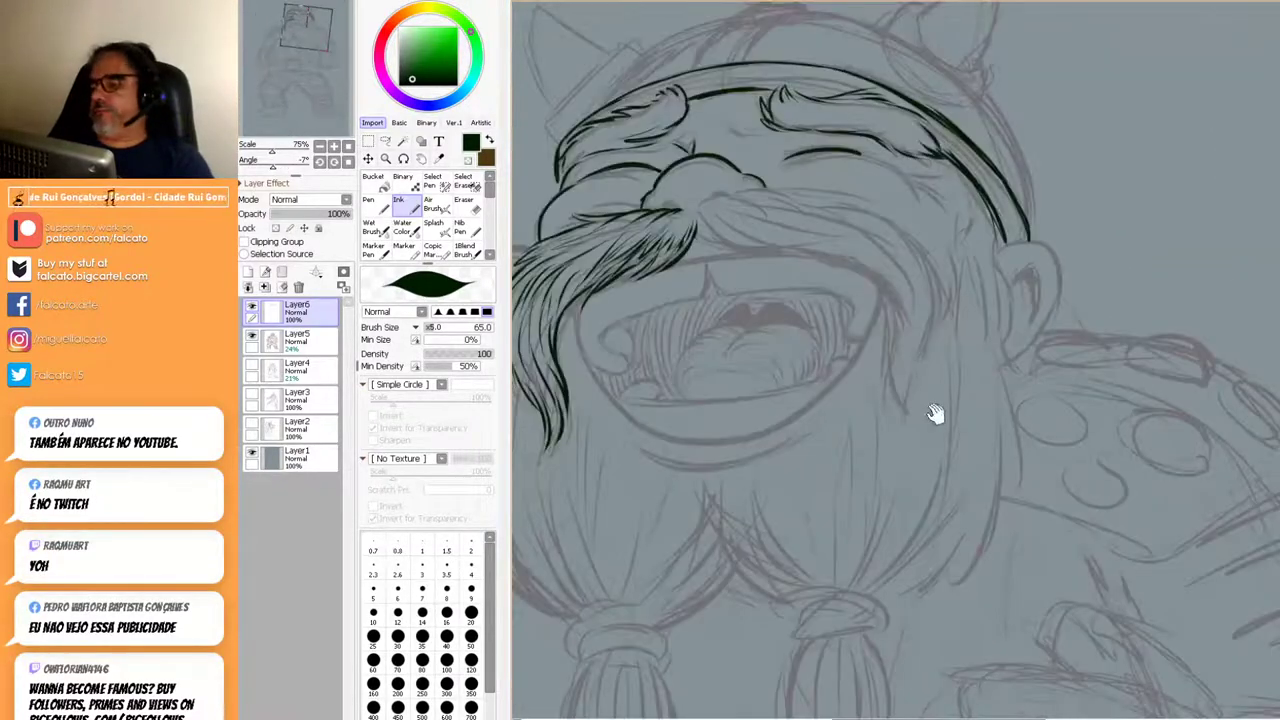
left_click_drag(934, 414, 904, 634)
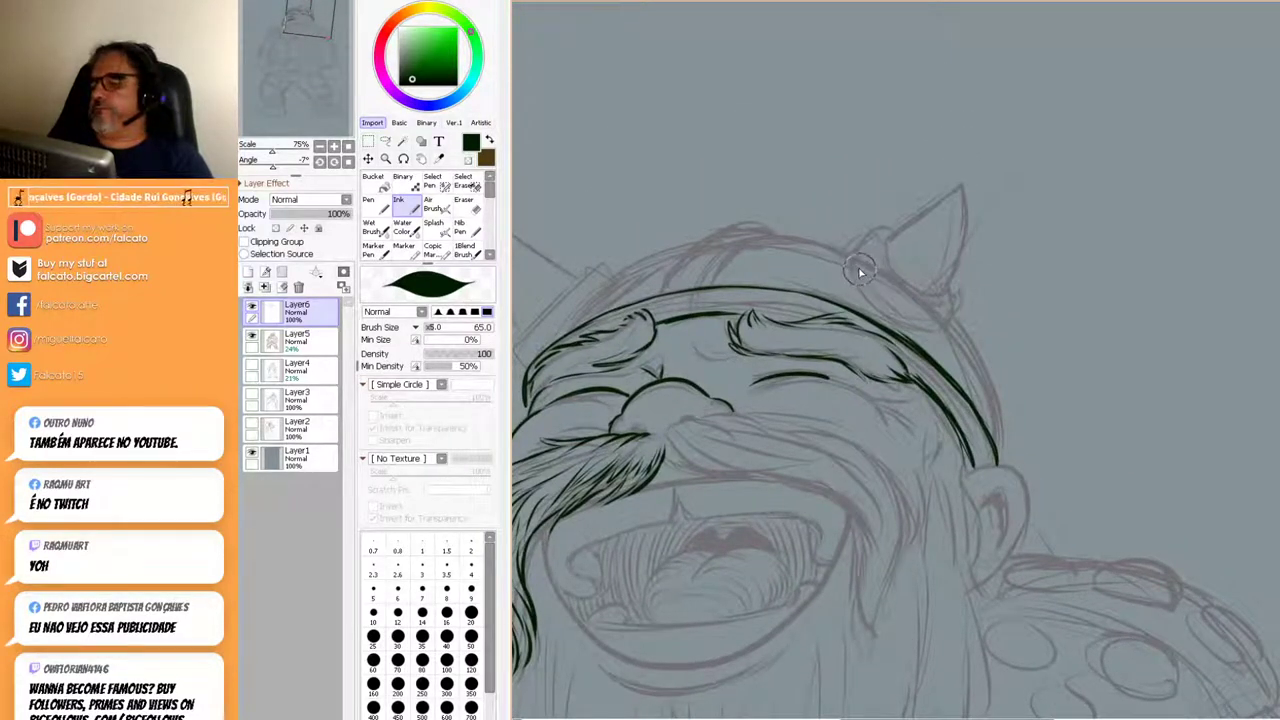
mouse_move(913, 310)
left_mouse_down()
mouse_move(872, 281)
mouse_move(948, 324)
mouse_move(883, 299)
left_mouse_up()
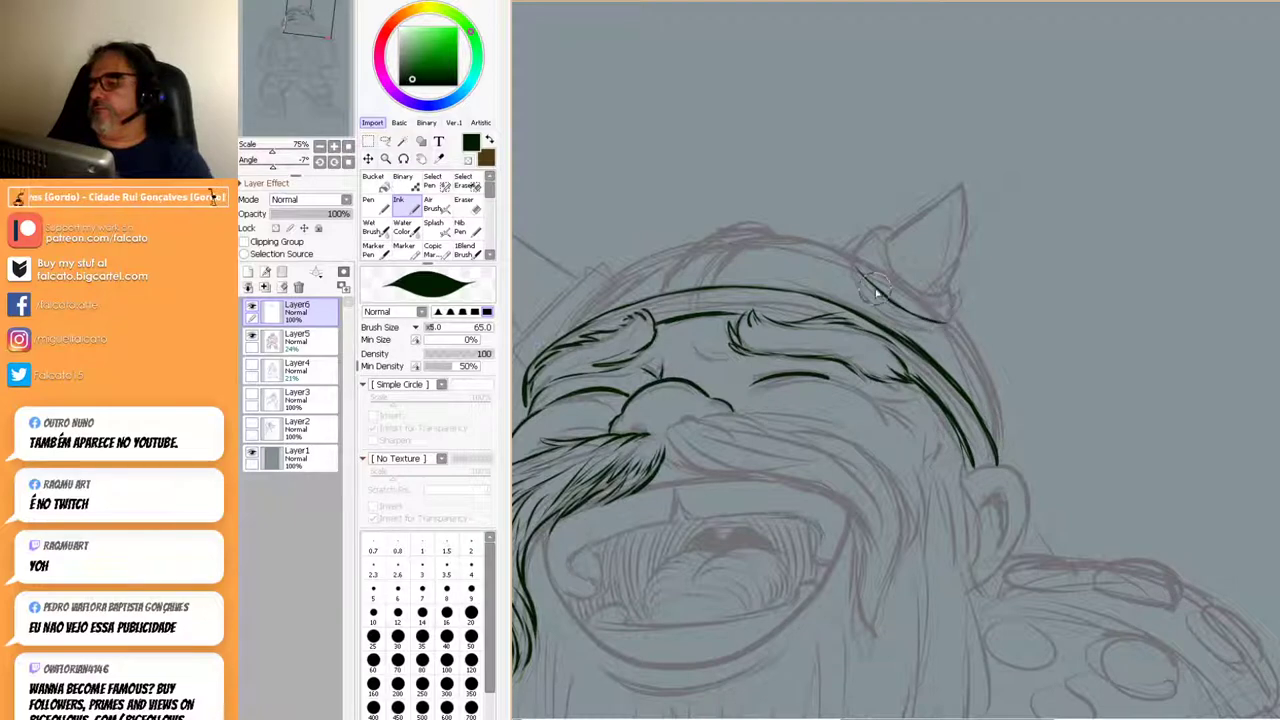
left_click_drag(1014, 377, 1137, 400)
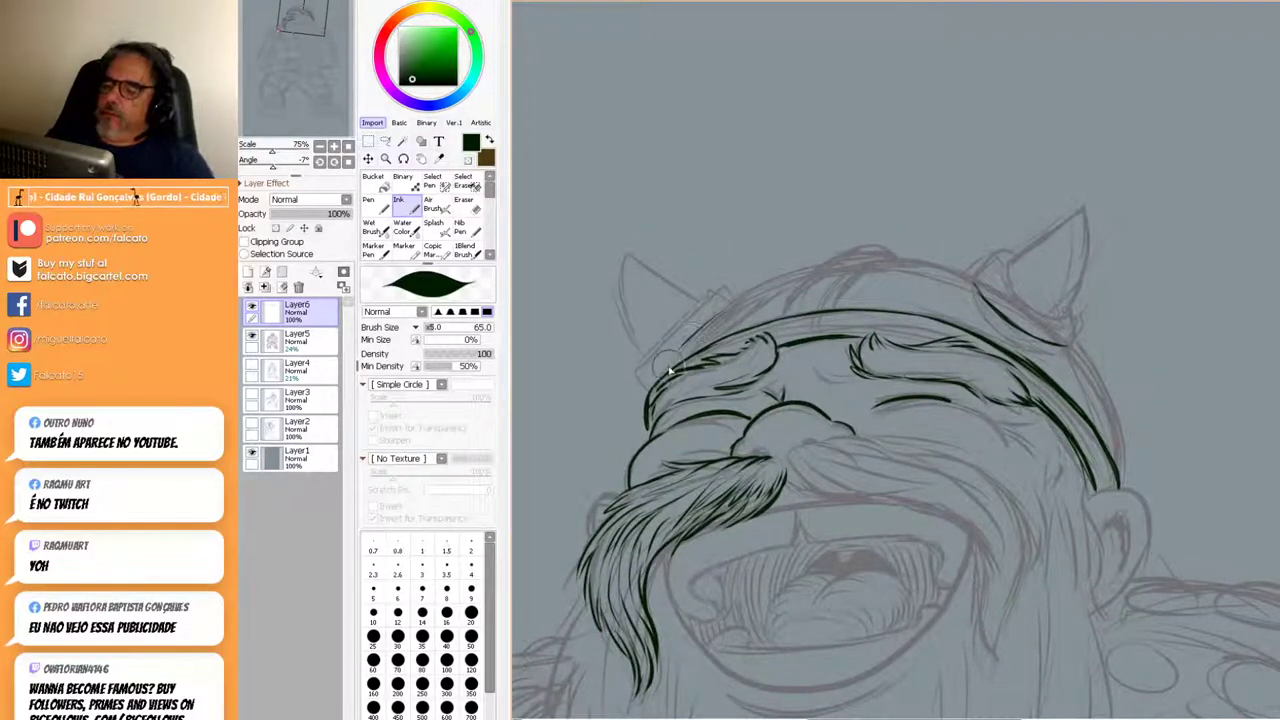
mouse_move(662, 370)
left_mouse_down()
mouse_move(735, 305)
mouse_move(809, 272)
left_mouse_up()
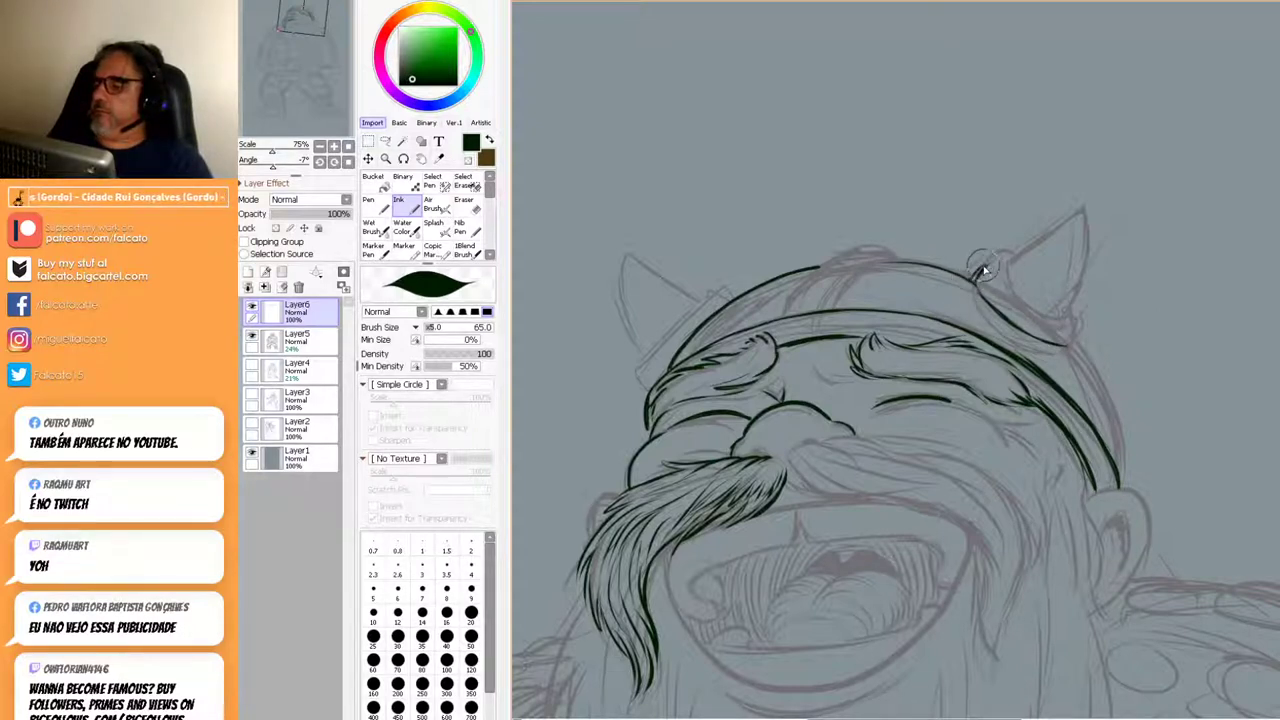
Ink the rounded collar and pointed horn in the drawing's right half, redrawing the collar's upper edge.
left_click_drag(980, 272, 1004, 261)
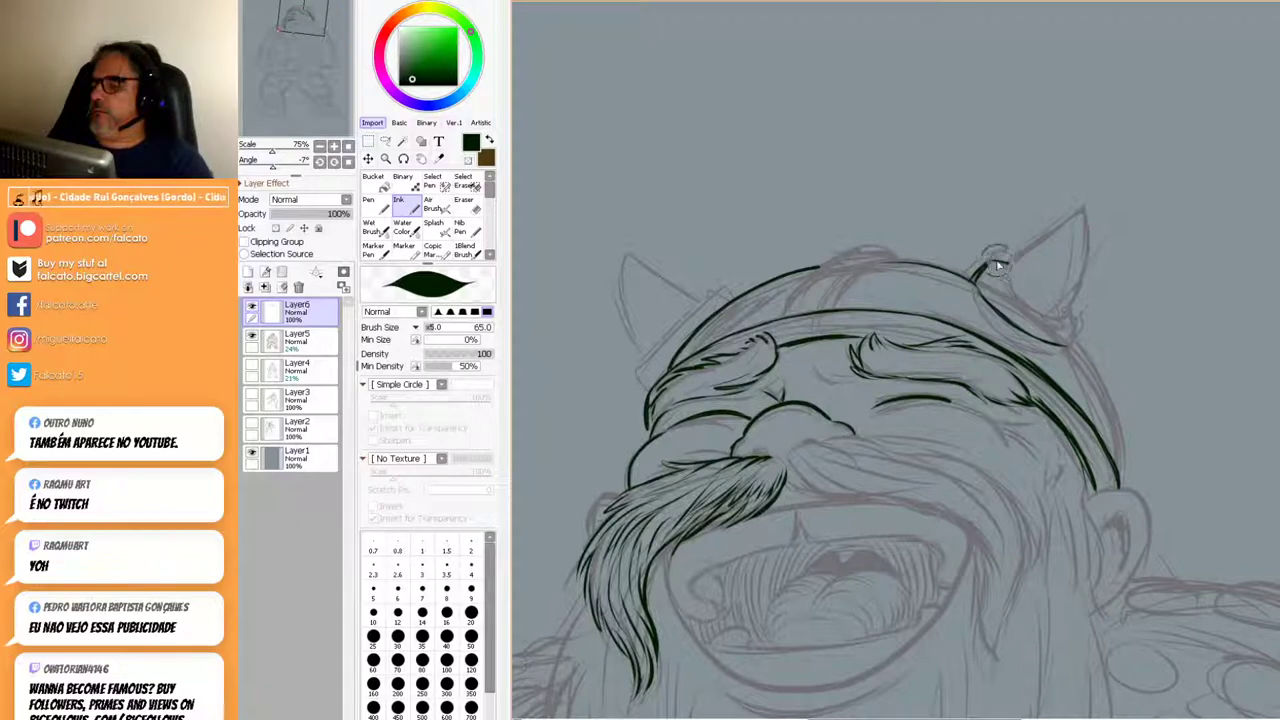
mouse_move(996, 270)
left_mouse_down()
mouse_move(1049, 310)
mouse_move(1012, 291)
mouse_move(1082, 323)
left_mouse_up()
key("ctrl+z")
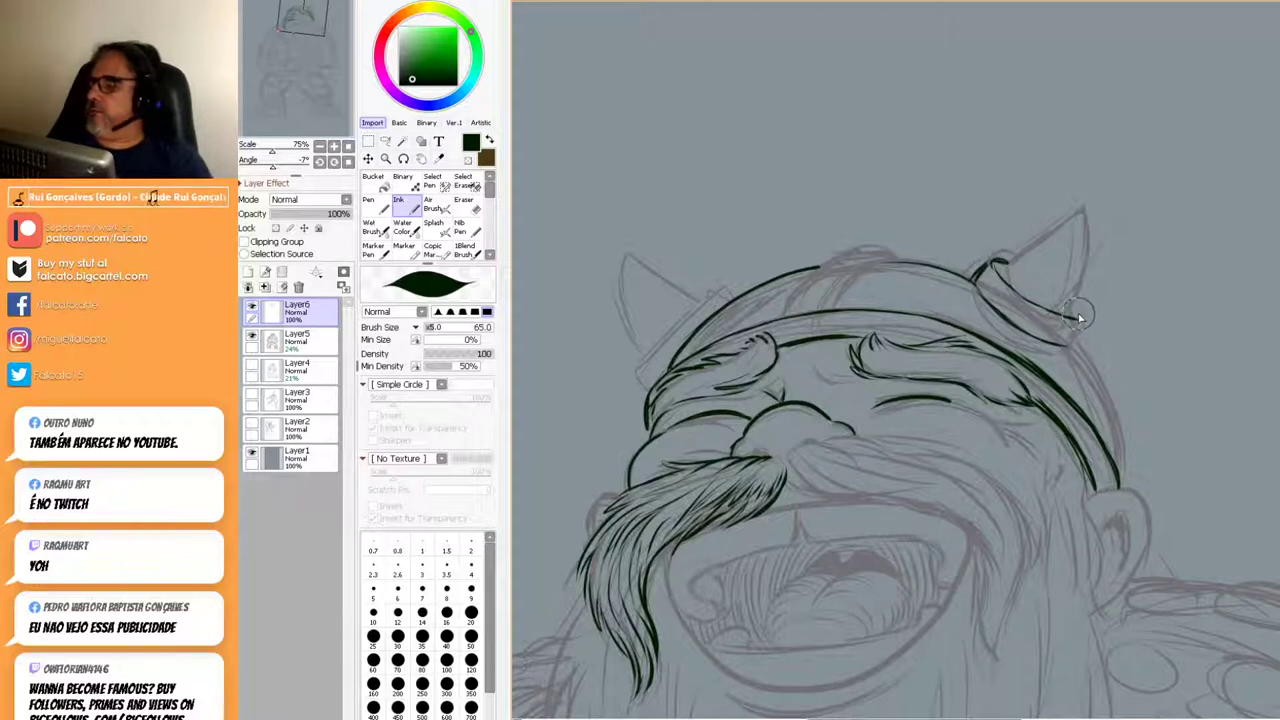
left_click_drag(1008, 271, 1075, 308)
mouse_move(1010, 272)
left_mouse_down()
mouse_move(1085, 206)
mouse_move(1078, 287)
mouse_move(1087, 268)
mouse_move(1068, 306)
left_mouse_up()
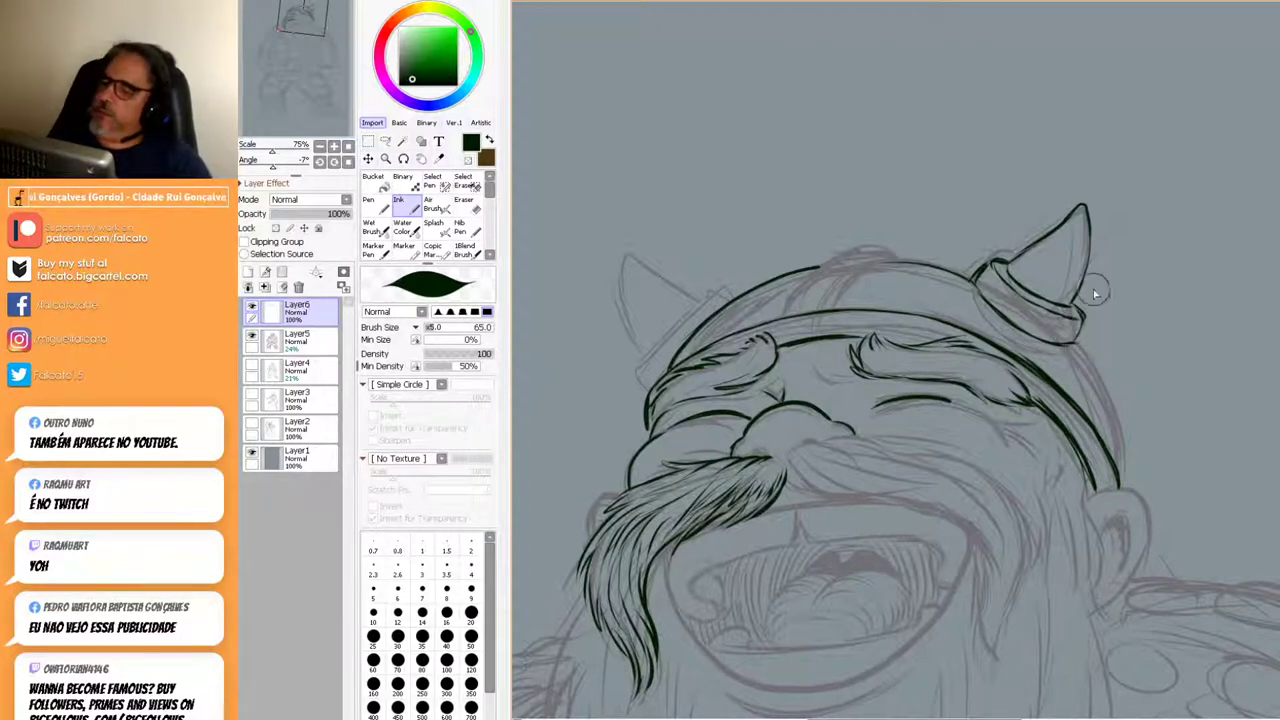
Ink the raised central ridge band over the top of the helmet with a double line along its edge.
mouse_move(843, 312)
left_mouse_down()
mouse_move(868, 266)
mouse_move(957, 277)
left_mouse_up()
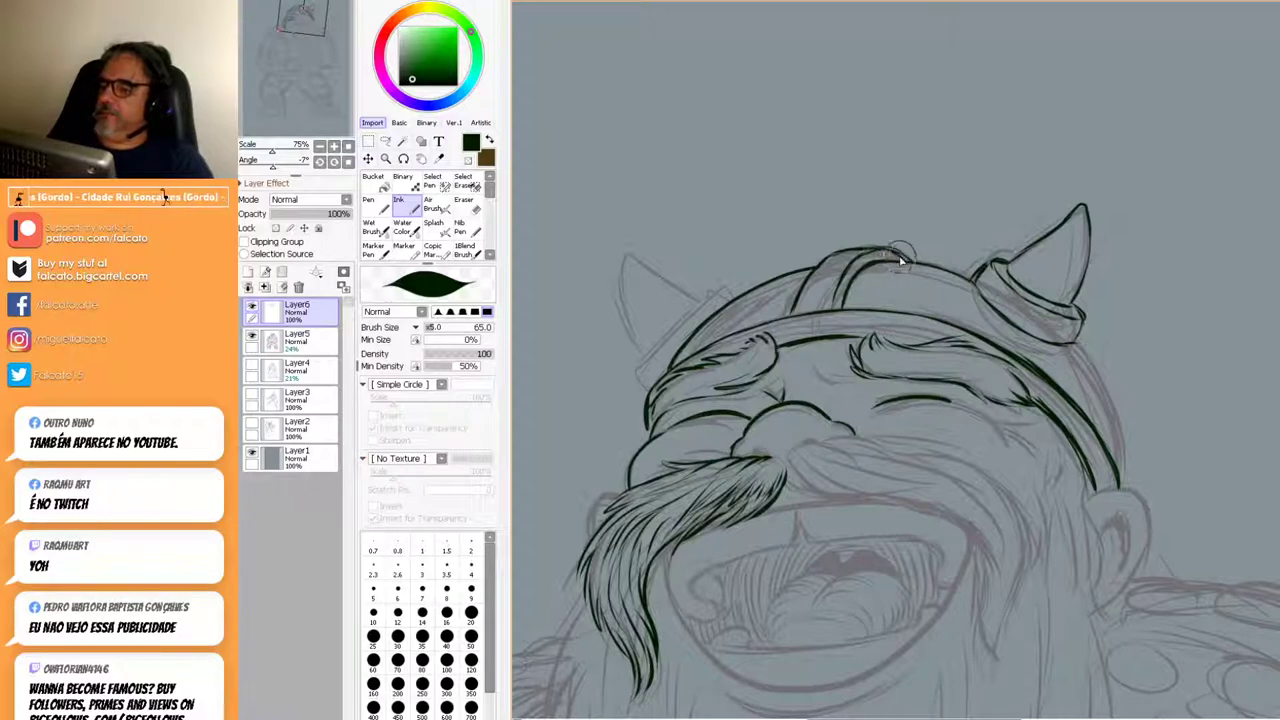
left_click_drag(830, 313, 853, 265)
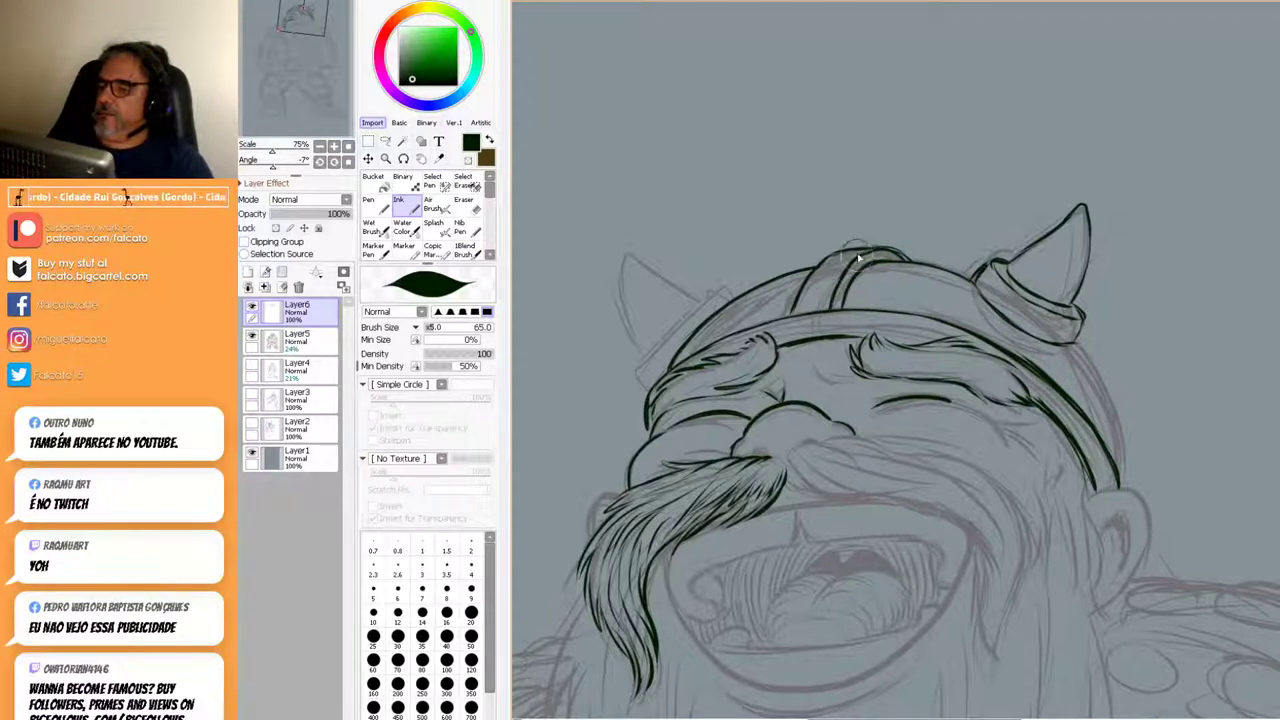
scroll(978, 412, "down", 4)
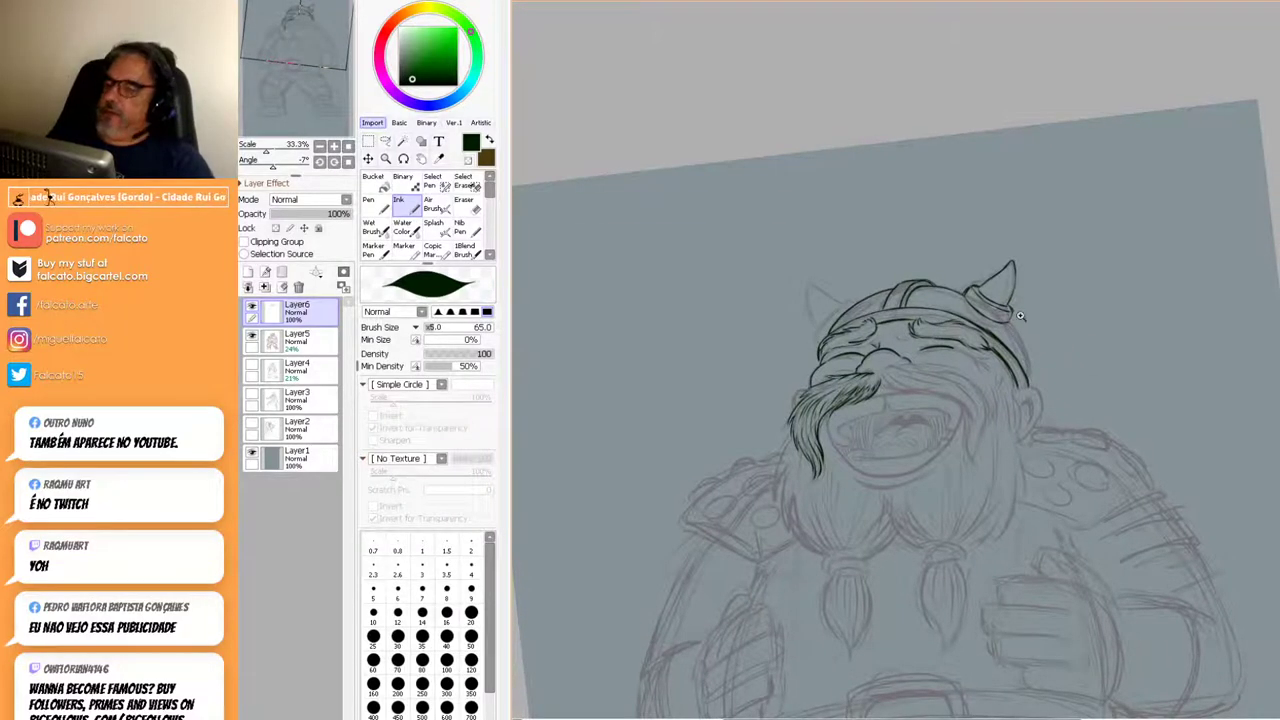
Ink the rounded horn collar and the curved, pointed horn in the drawing's left half of the helmet.
scroll(1054, 318, "up", 4)
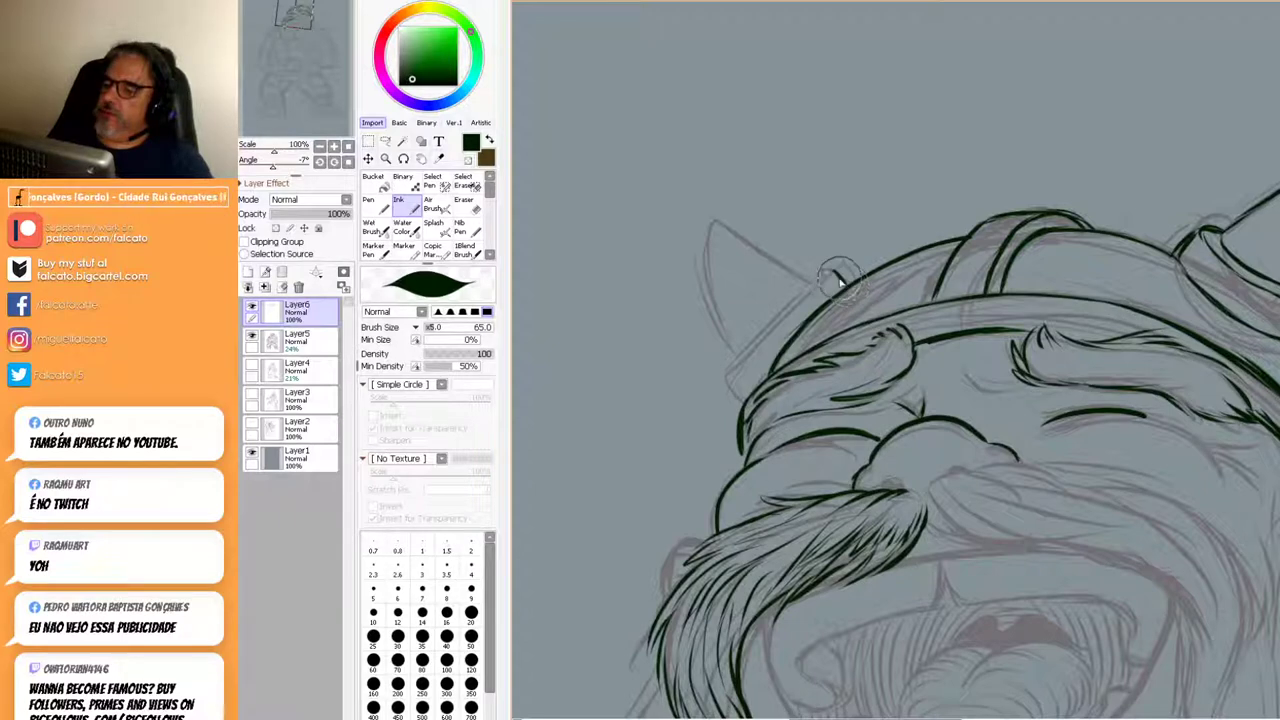
left_click_drag(833, 272, 764, 327)
left_click_drag(801, 289, 764, 331)
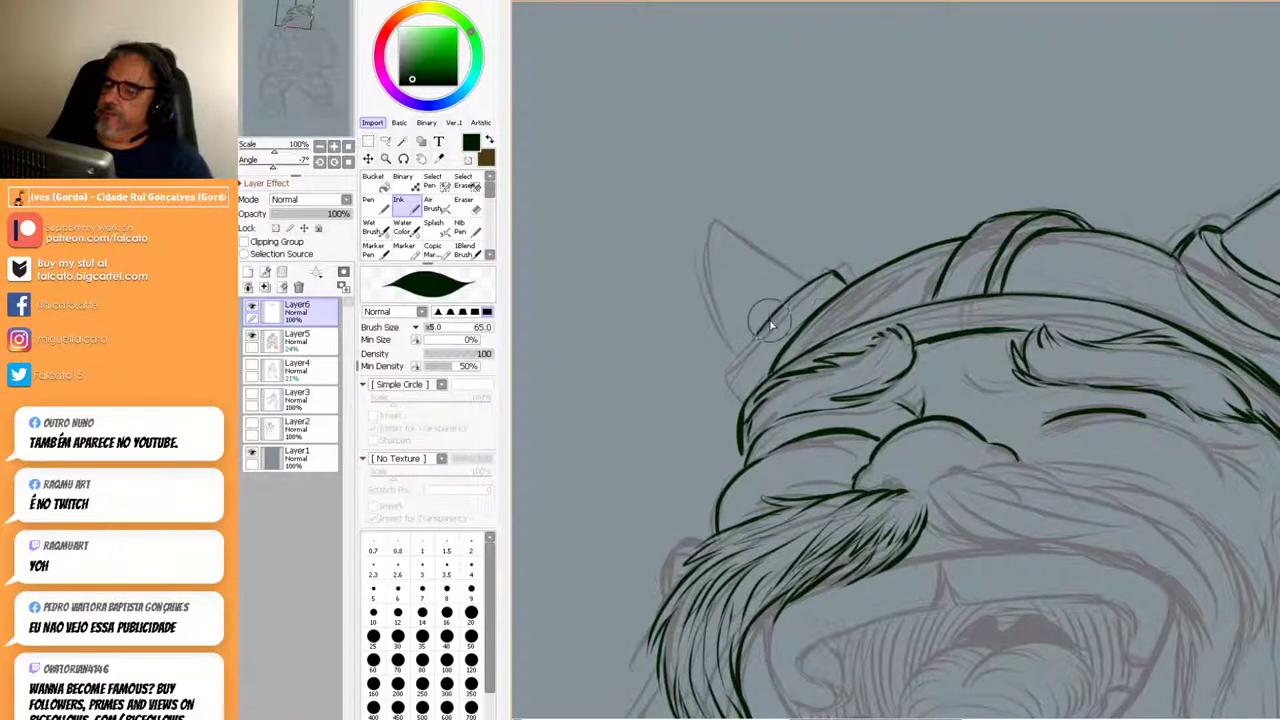
key("space")
left_click_drag(881, 394, 769, 413)
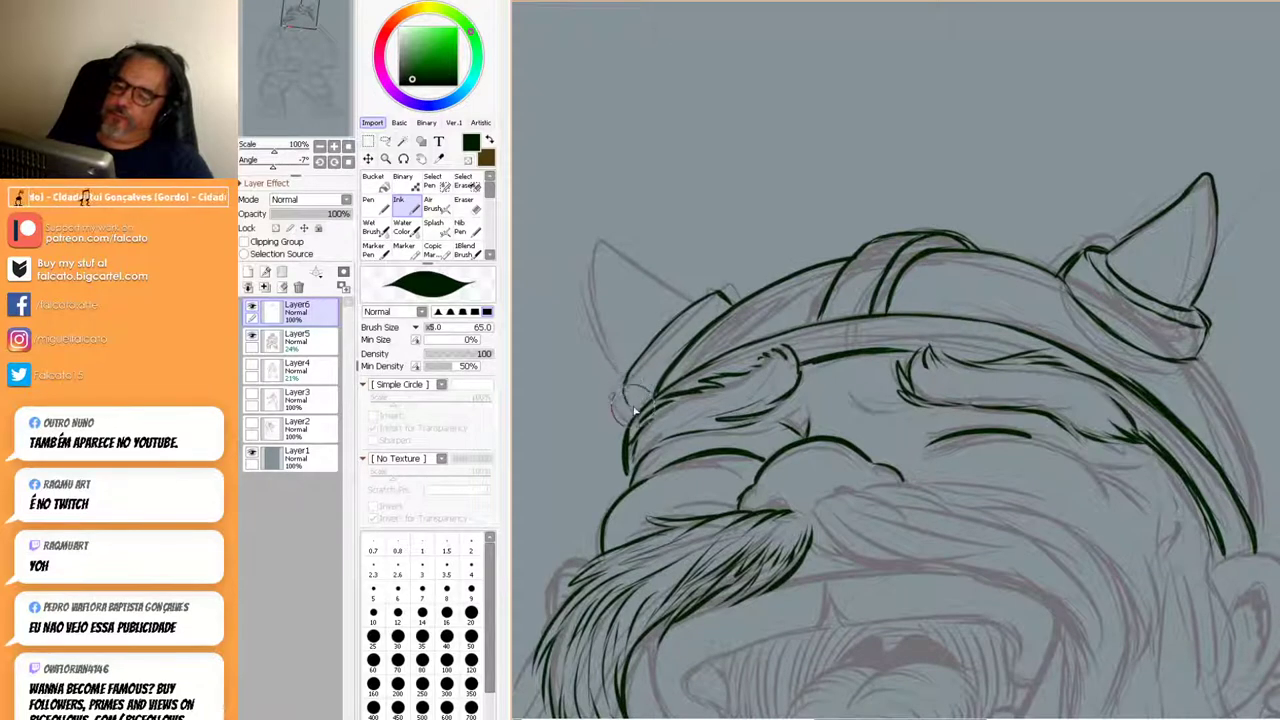
mouse_move(622, 402)
left_mouse_down()
mouse_move(684, 300)
mouse_move(725, 295)
left_mouse_up()
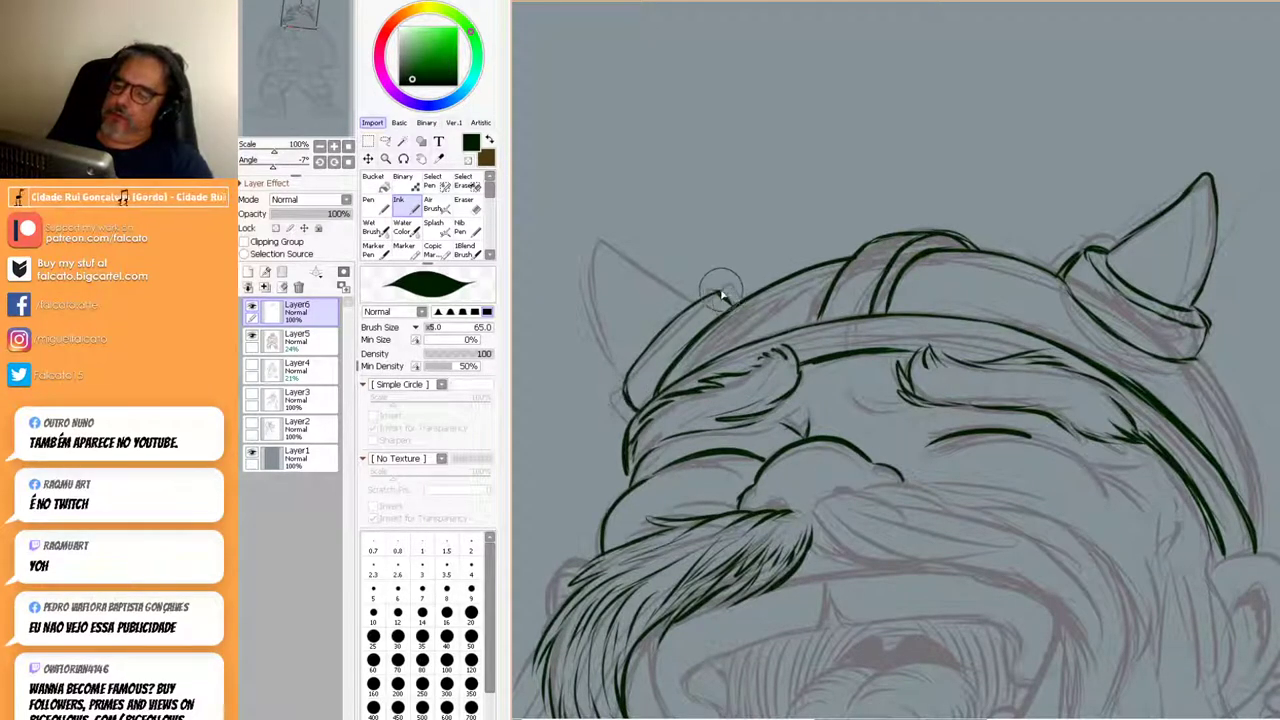
mouse_move(628, 375)
left_mouse_down()
mouse_move(602, 312)
mouse_move(606, 240)
left_mouse_up()
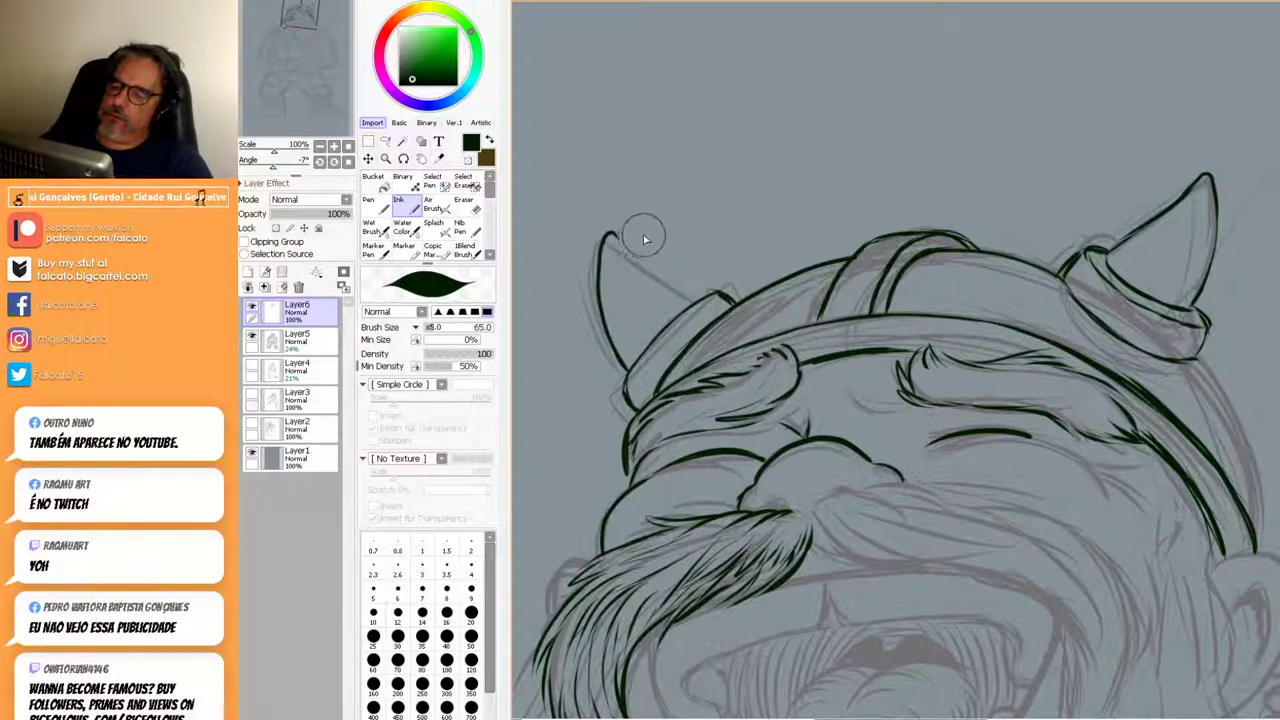
mouse_move(698, 293)
left_mouse_down()
mouse_move(619, 224)
mouse_move(605, 250)
left_mouse_up()
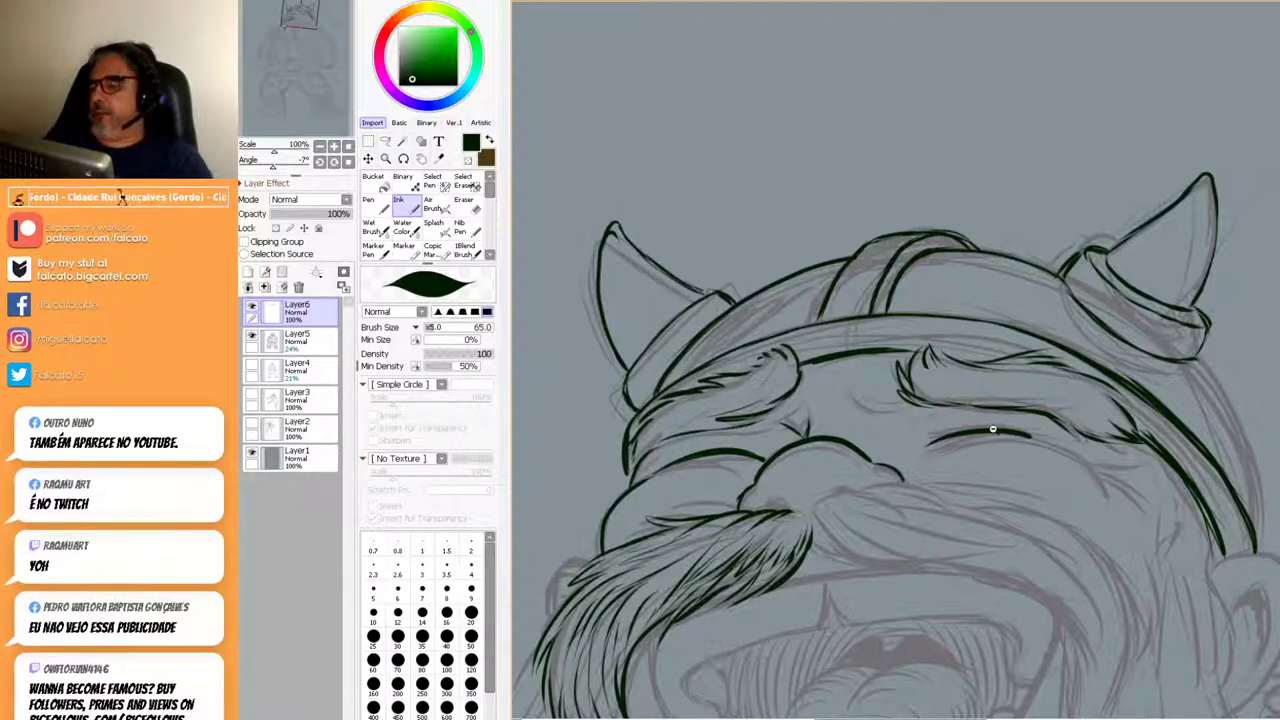
Ink the nostril and nose wings above the moustache, filling the nostril dark, and add hair strands at the moustache's centre.
scroll(1000, 426, "down", 3)
left_click_drag(990, 466, 884, 302)
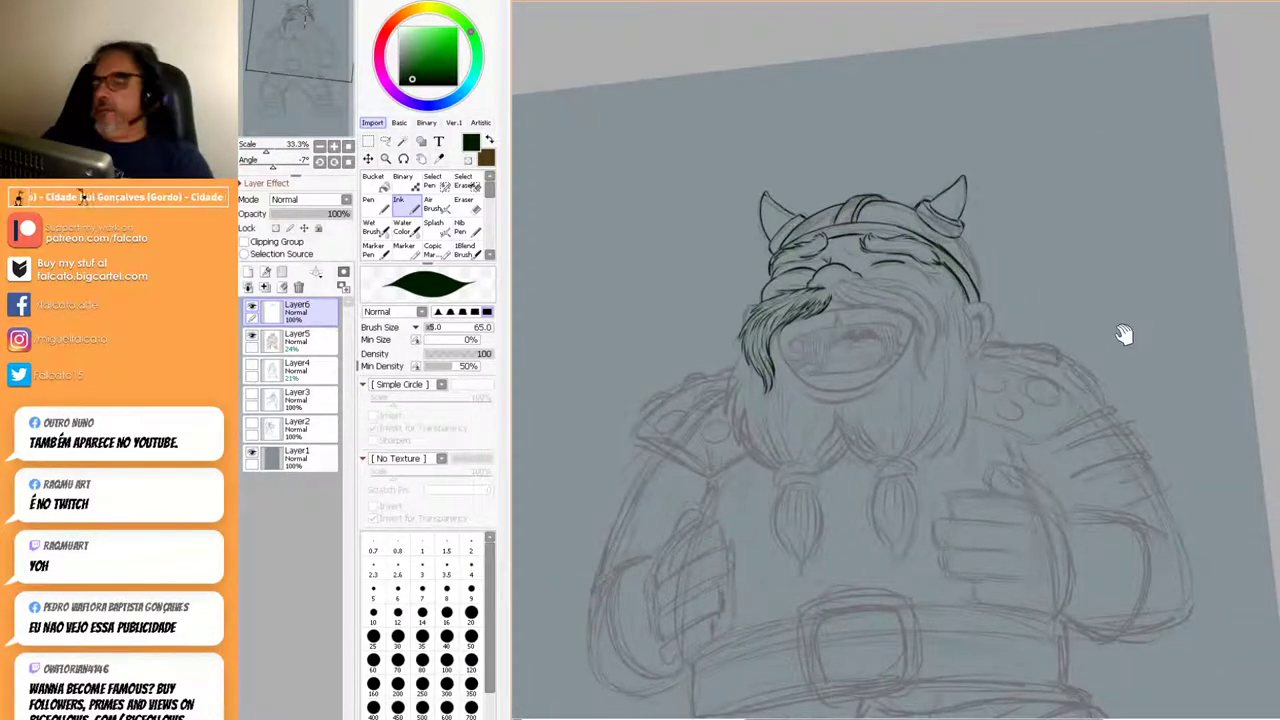
left_click(889, 402, "ctrl")
left_click(889, 402, "ctrl")
left_click(889, 403, "ctrl")
left_click_drag(889, 406, 937, 634)
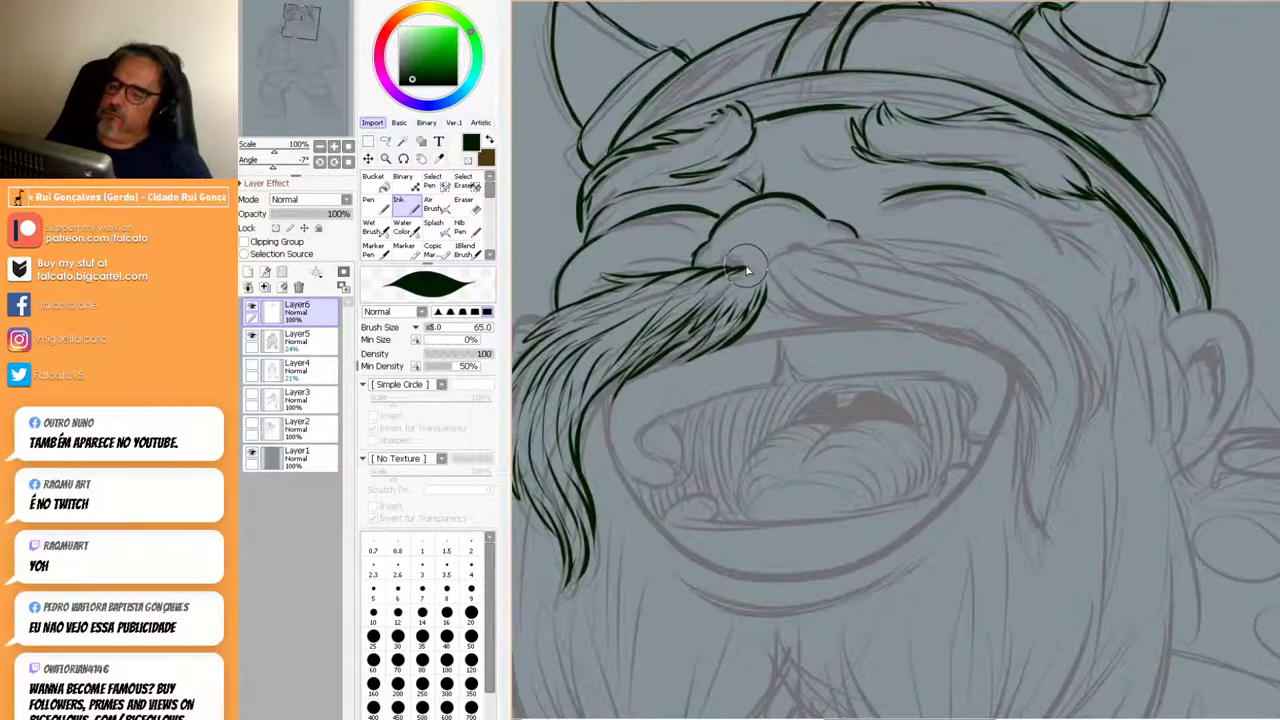
mouse_move(746, 253)
left_mouse_down()
mouse_move(730, 265)
mouse_move(792, 242)
mouse_move(808, 250)
left_mouse_up()
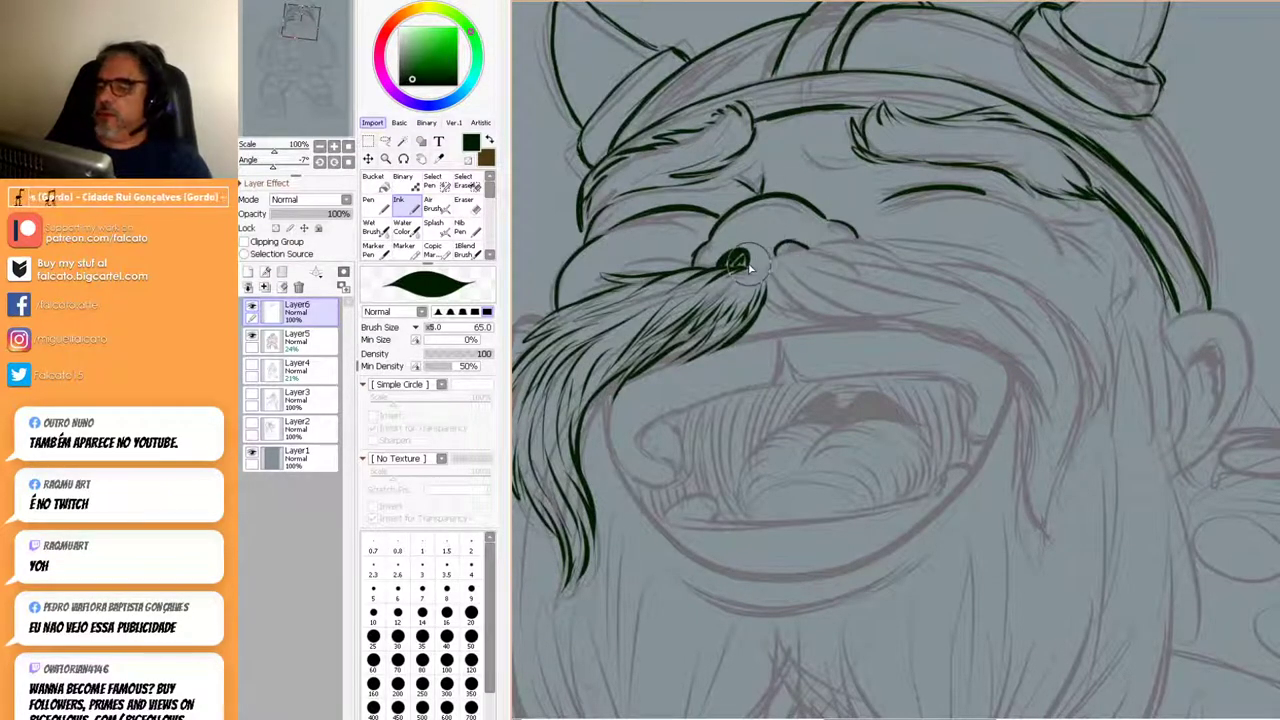
left_click_drag(742, 278, 733, 318)
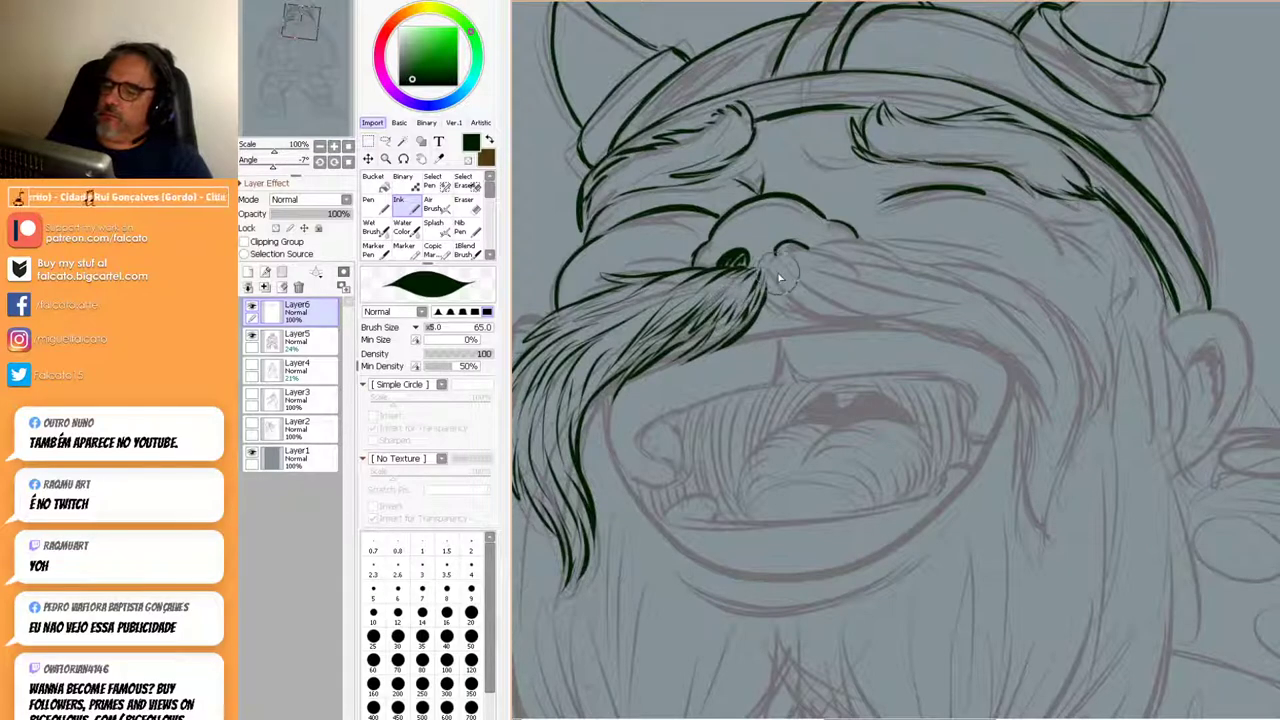
Ink the upper edge and root strands of the moustache in the drawing's right half, plus the upper lip line beneath.
left_click_drag(798, 255, 940, 262)
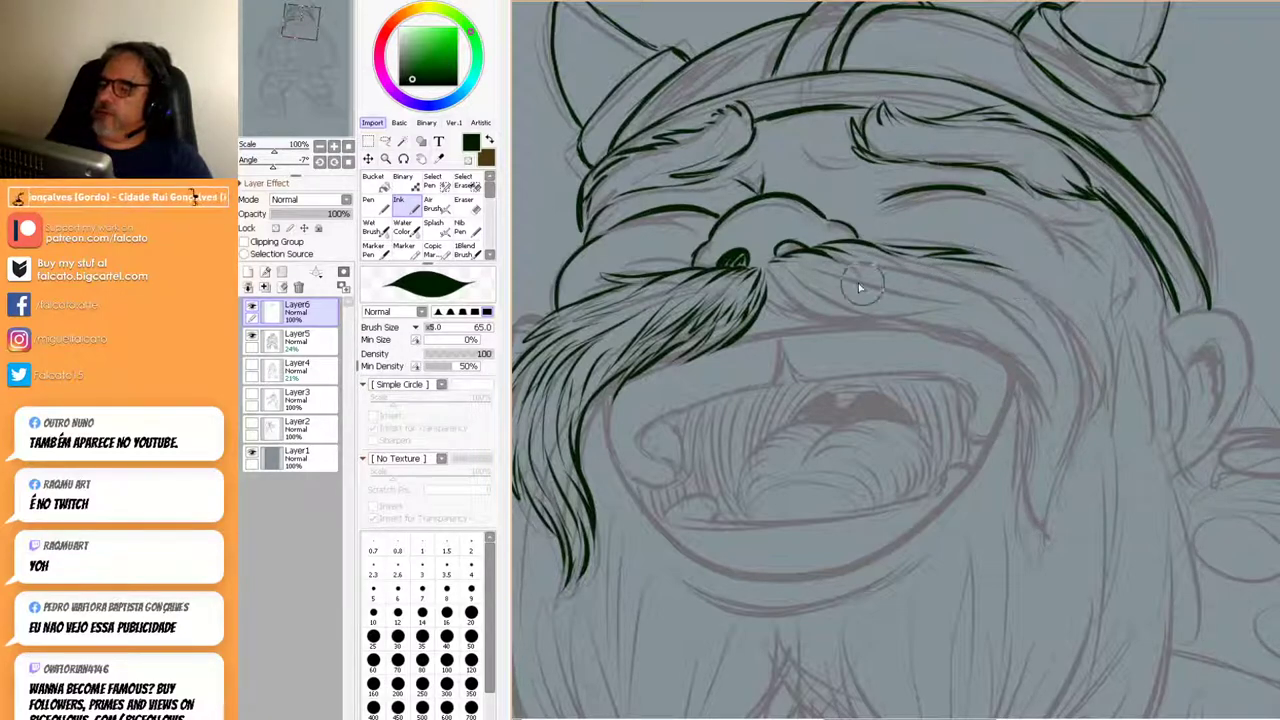
left_click_drag(794, 303, 910, 324)
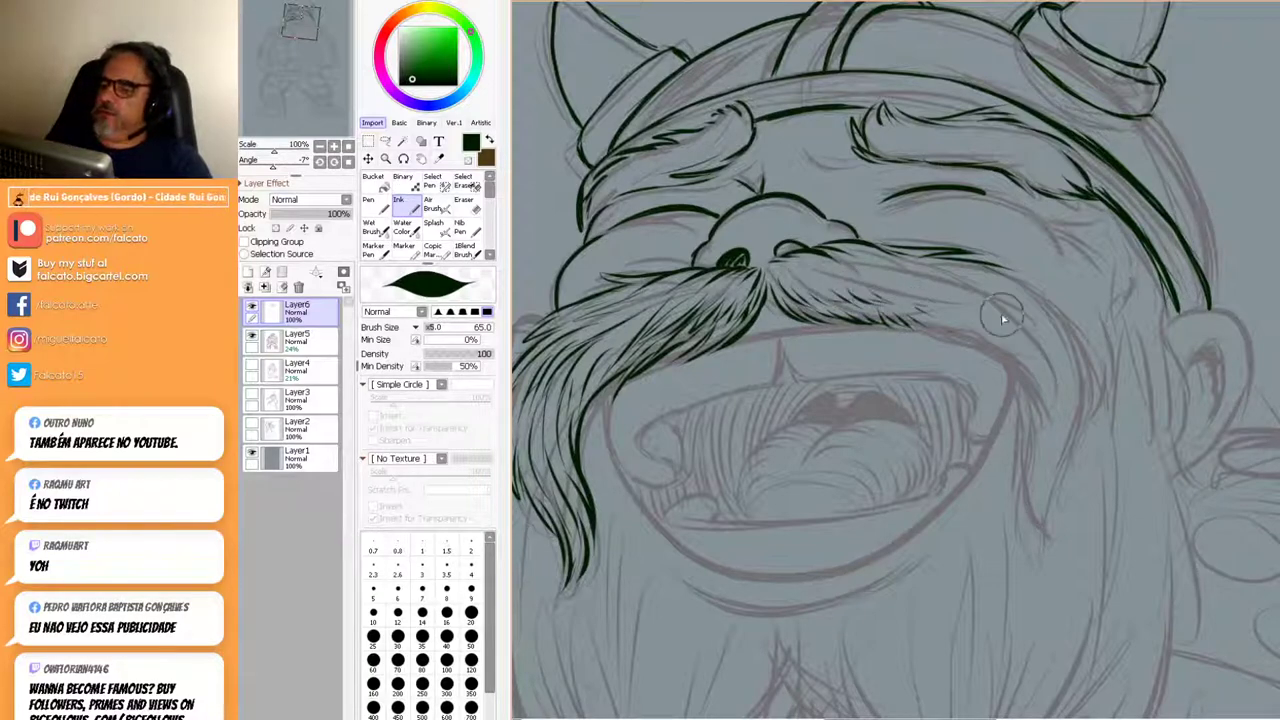
left_click_drag(931, 360, 1041, 362)
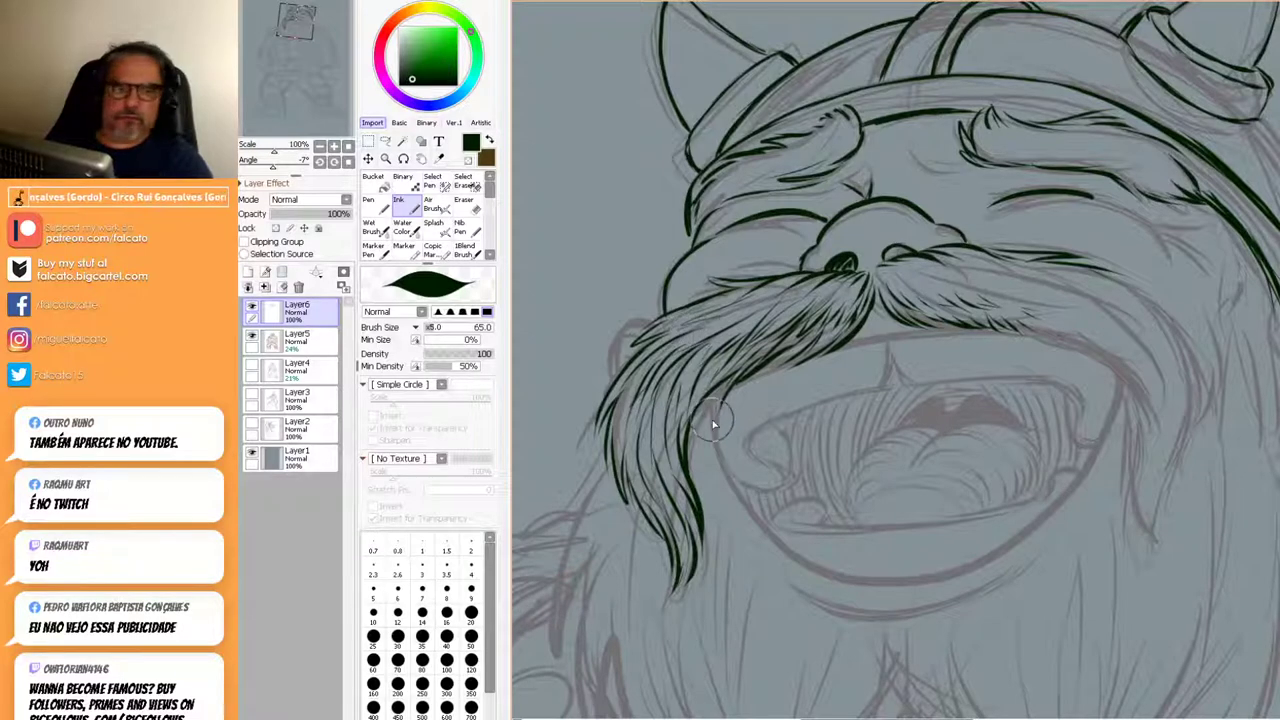
left_click_drag(1006, 412, 903, 393)
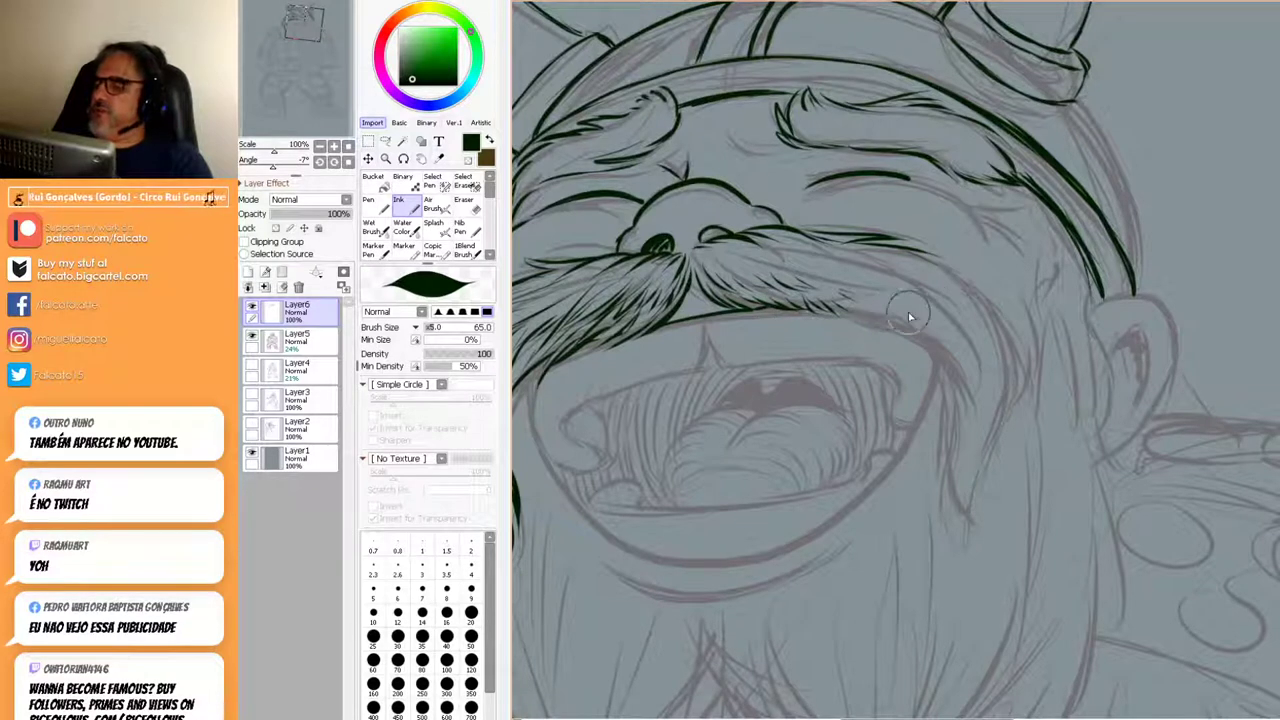
Ink the outer and inner contours of the drooping moustache end in the drawing's right half down to its pointed tip.
mouse_move(876, 300)
left_mouse_down()
mouse_move(942, 368)
mouse_move(974, 376)
mouse_move(951, 369)
mouse_move(957, 403)
mouse_move(932, 485)
left_mouse_up()
mouse_move(962, 392)
left_mouse_down()
mouse_move(948, 470)
mouse_move(968, 550)
left_mouse_up()
mouse_move(920, 251)
left_mouse_down()
mouse_move(1001, 350)
mouse_move(1013, 417)
mouse_move(982, 477)
mouse_move(968, 548)
left_mouse_up()
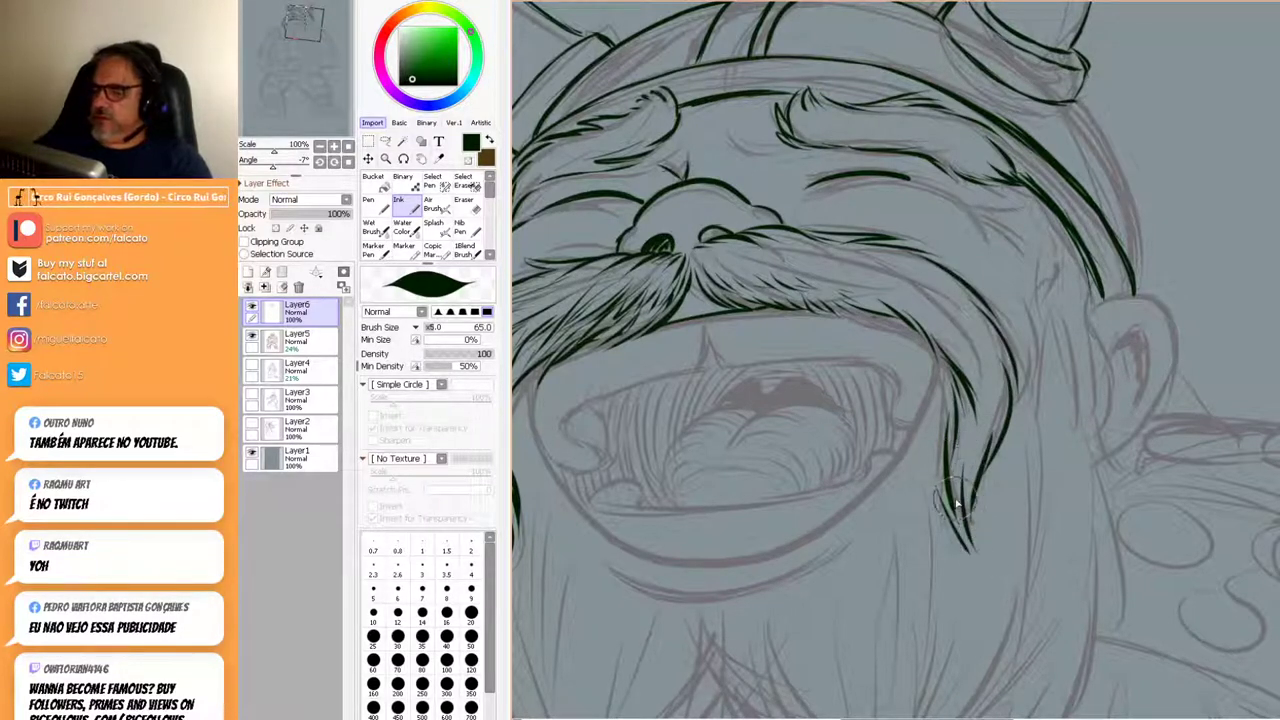
Fill the moustache in the drawing's right half with flowing hair strands from the nose to the drooping tip.
mouse_move(990, 370)
left_mouse_down()
mouse_move(960, 495)
mouse_move(965, 480)
left_mouse_up()
left_click_drag(975, 348, 1005, 435)
left_click_drag(950, 330, 1005, 415)
mouse_move(935, 290)
left_mouse_down()
mouse_move(974, 320)
mouse_move(937, 327)
mouse_move(978, 362)
left_mouse_up()
left_click_drag(945, 312, 977, 362)
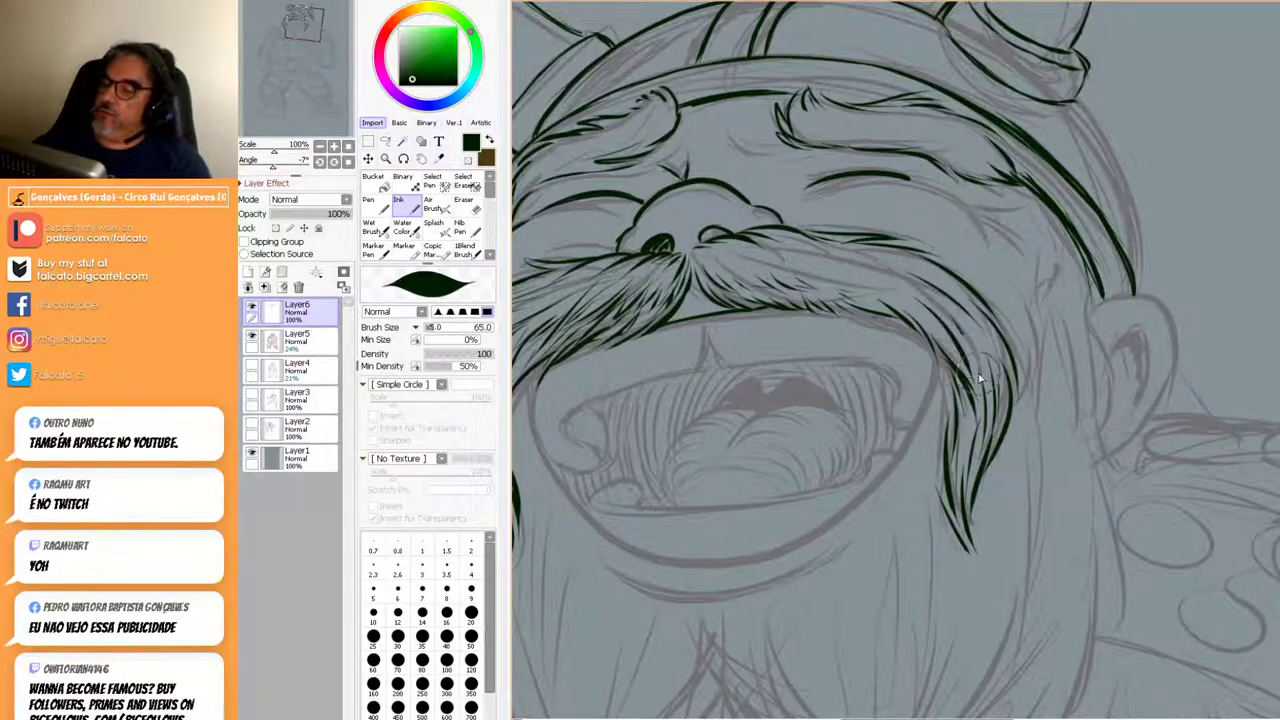
mouse_move(728, 250)
left_mouse_down()
mouse_move(772, 270)
mouse_move(760, 280)
left_mouse_up()
mouse_move(768, 234)
left_mouse_down()
mouse_move(921, 303)
mouse_move(882, 261)
mouse_move(958, 317)
mouse_move(946, 283)
mouse_move(965, 334)
left_mouse_up()
left_click_drag(945, 285, 980, 313)
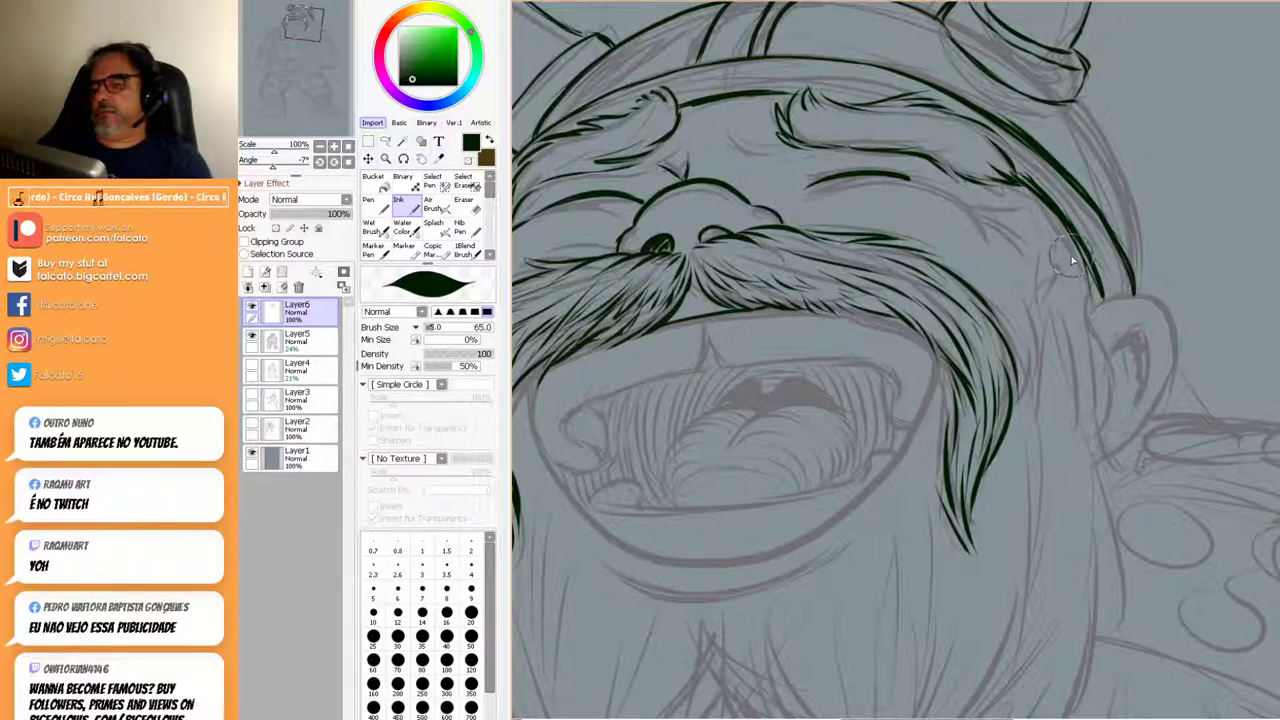
Extend the closed eyelid line in the drawing's right half and ink the frown wrinkles between the eyebrows.
left_click_drag(858, 395, 1090, 520)
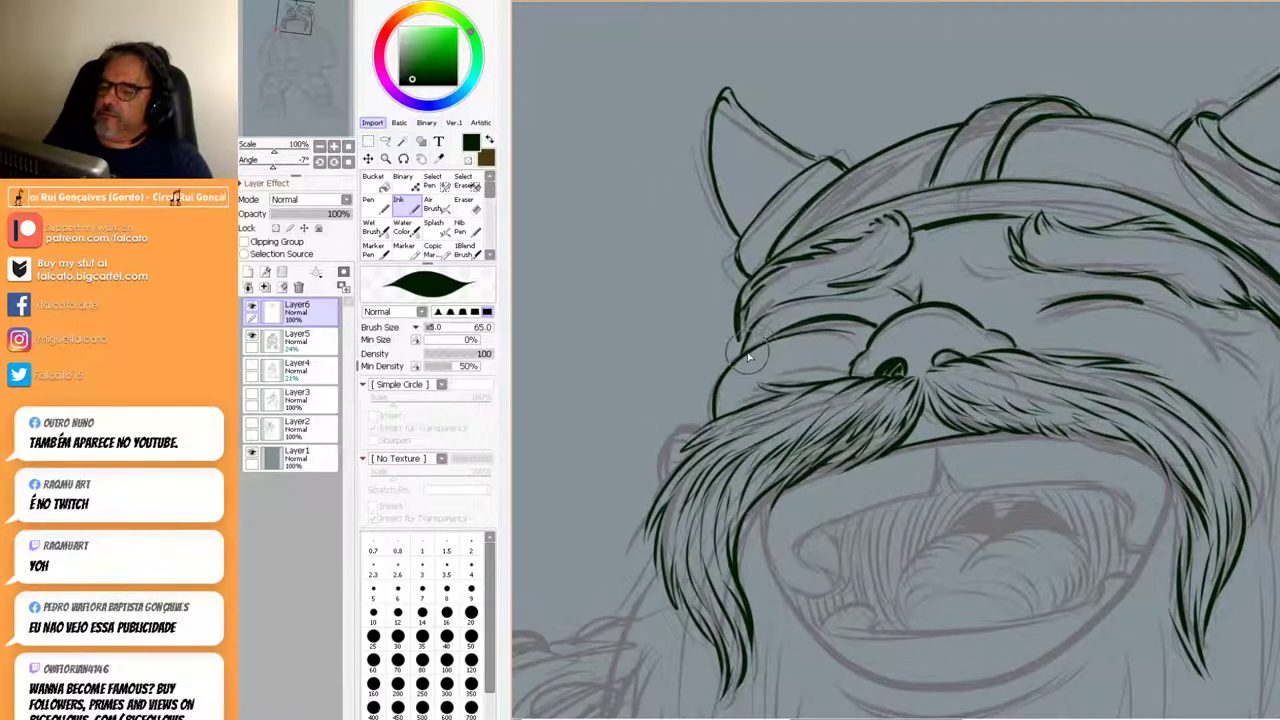
left_click_drag(1097, 398, 954, 413)
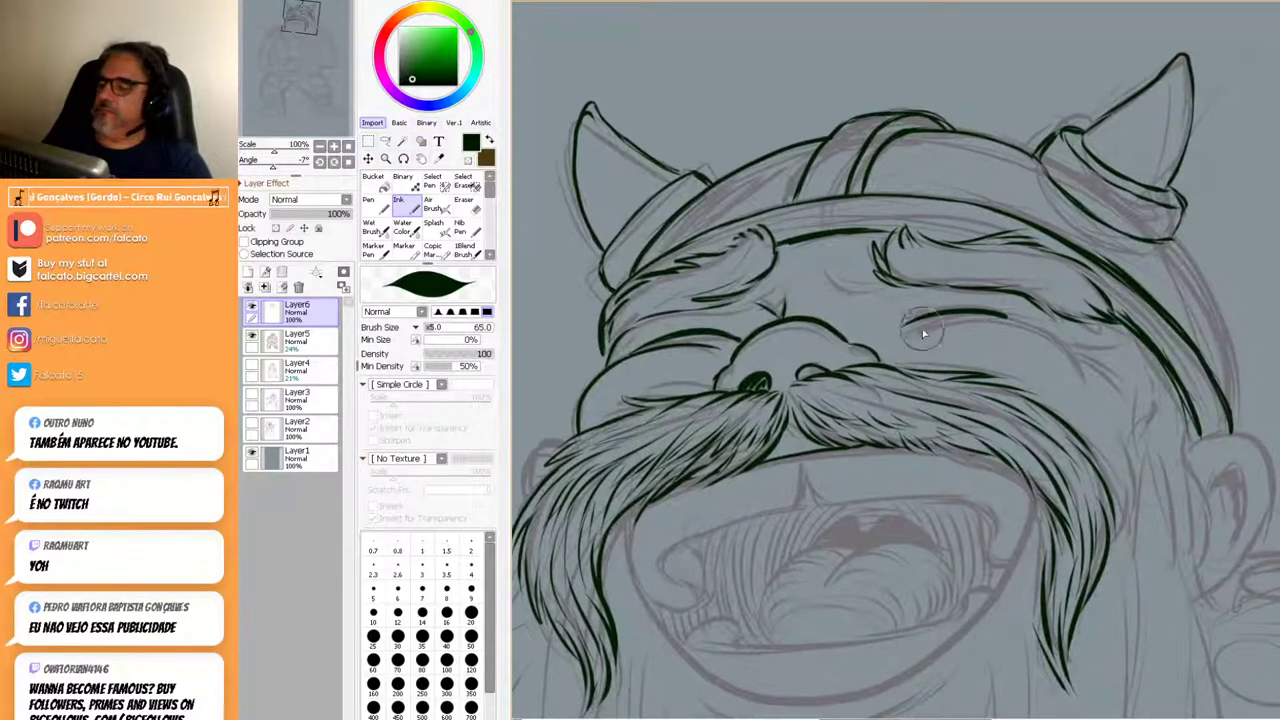
left_click_drag(995, 316, 1057, 334)
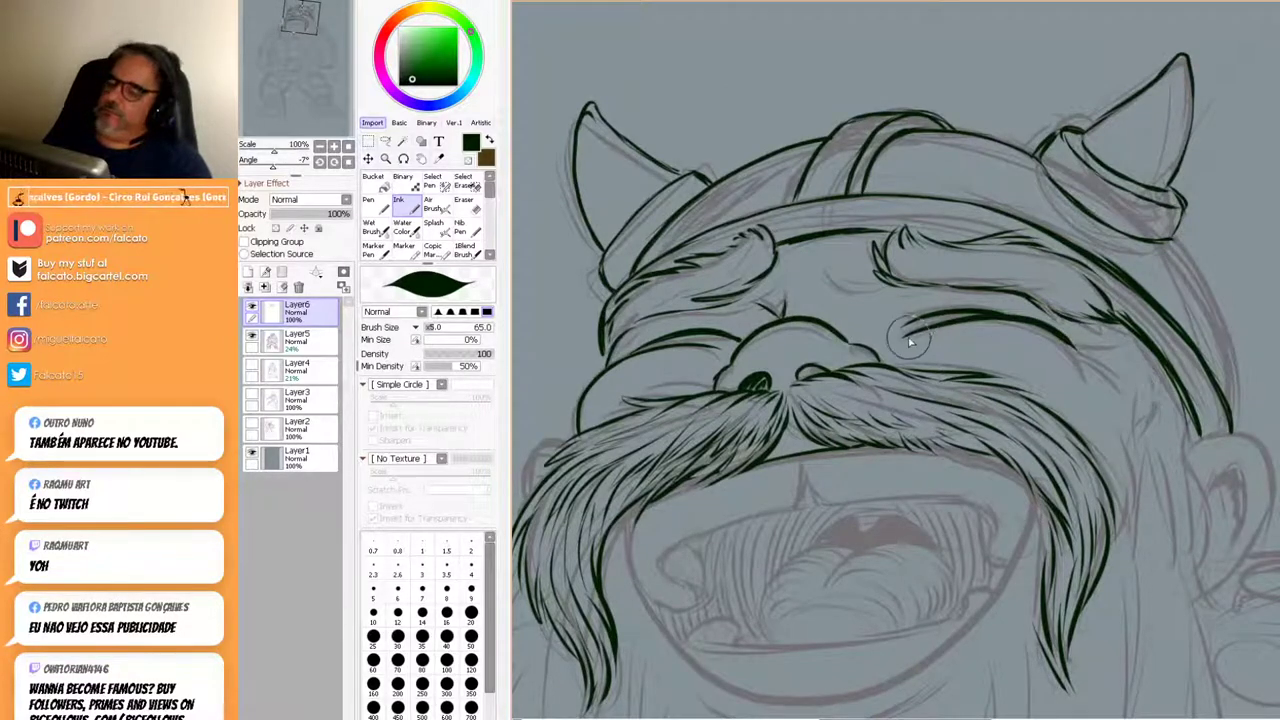
left_click_drag(830, 268, 868, 291)
mouse_move(783, 273)
left_mouse_down()
mouse_move(772, 300)
mouse_move(756, 300)
left_mouse_up()
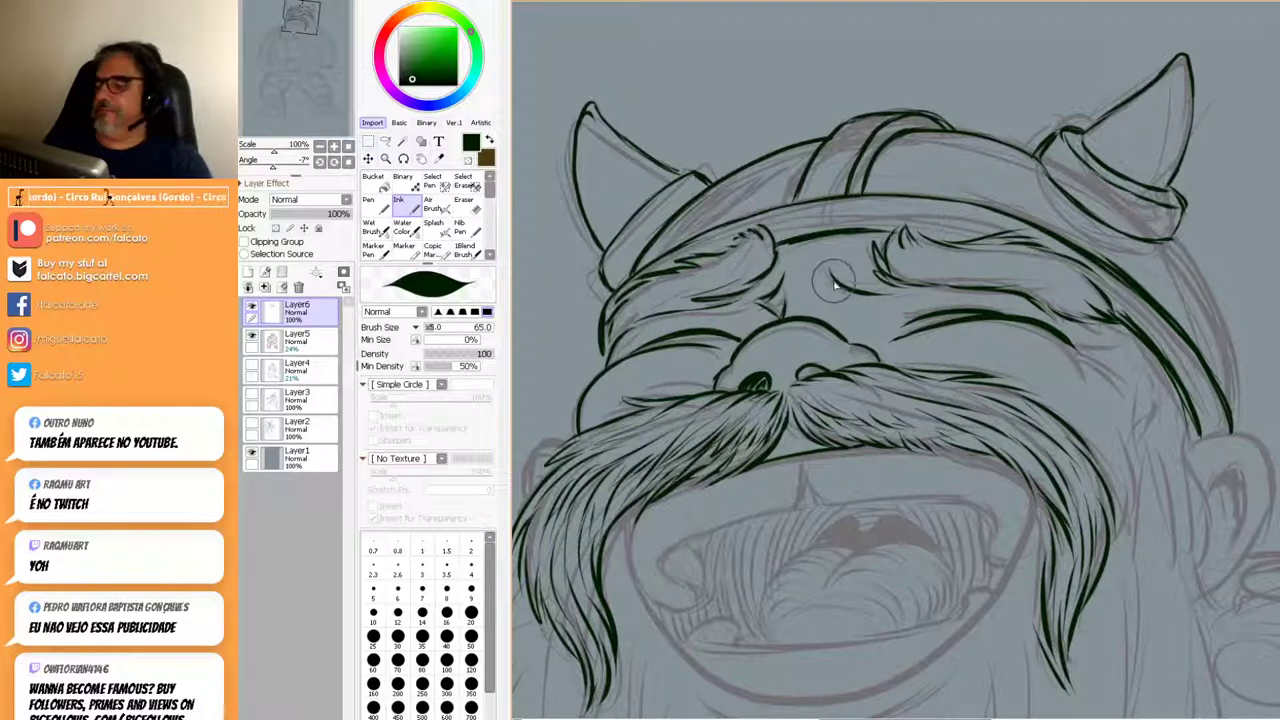
Ink the outlines of both ears and add a double-lined hoop earring to the ear in the drawing's right half.
scroll(957, 297, "down", 3)
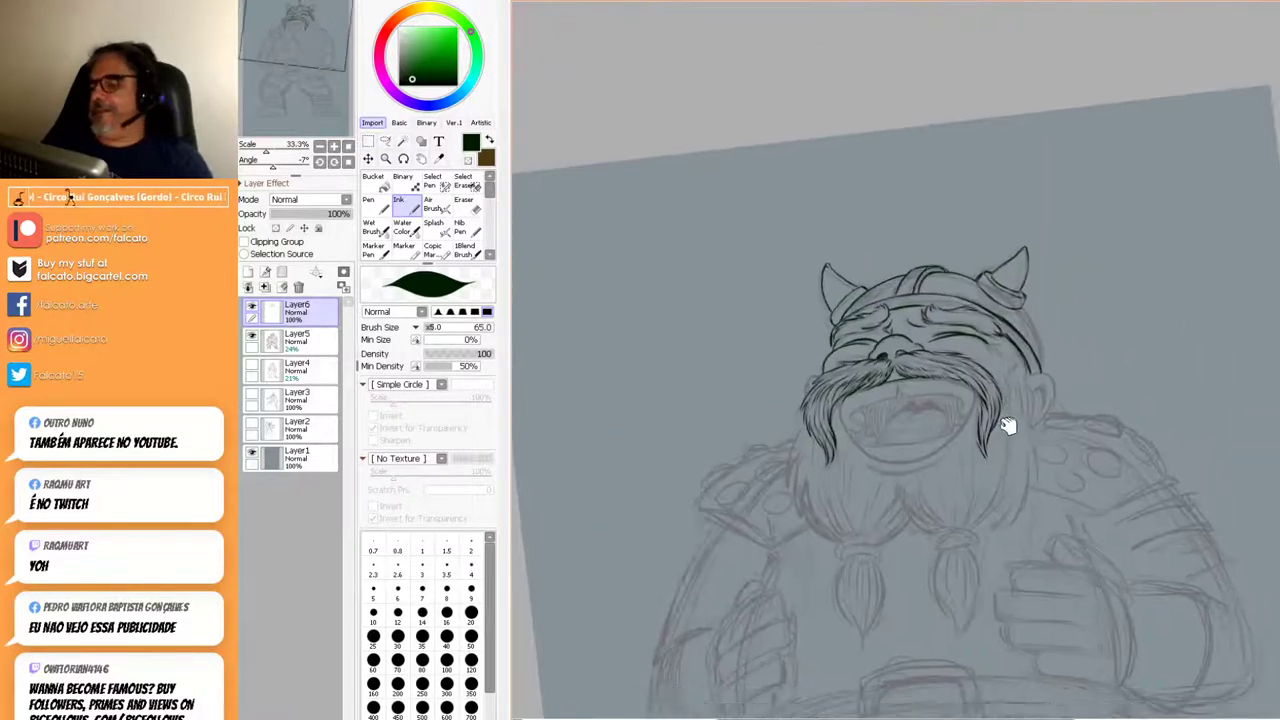
left_click_drag(1057, 433, 1058, 340)
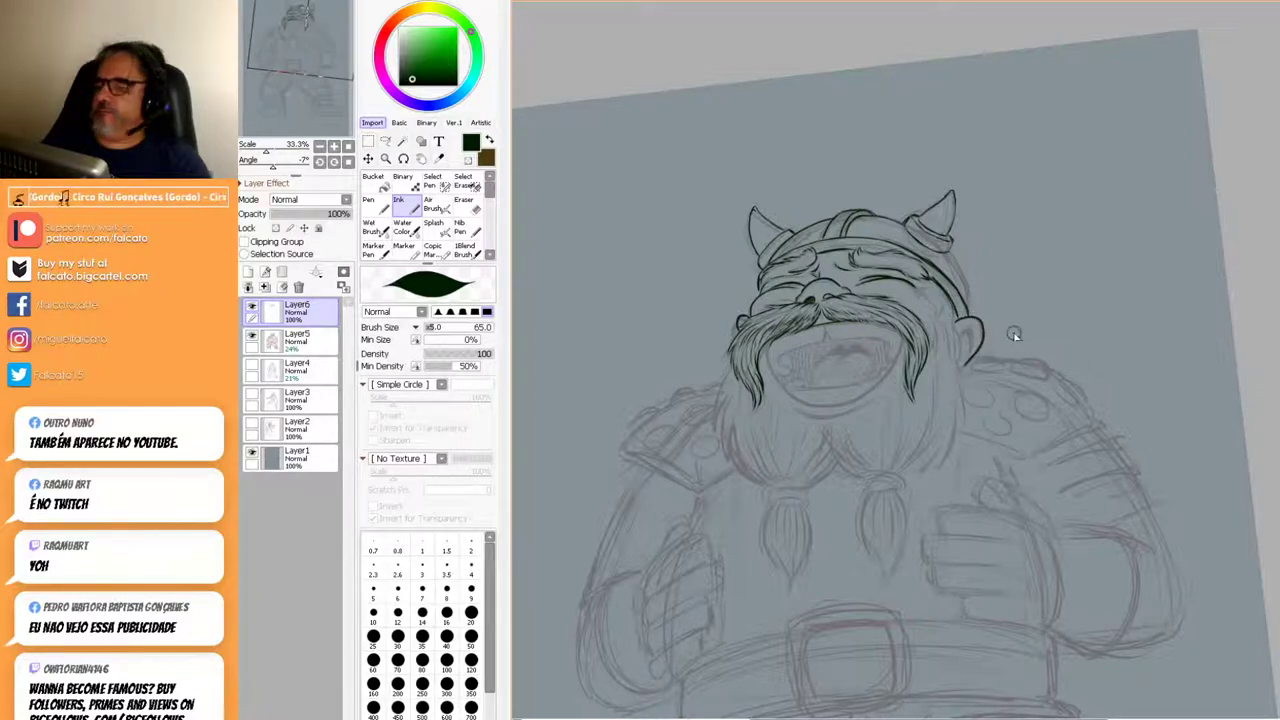
left_click(983, 370, "ctrl")
left_click(983, 370, "ctrl")
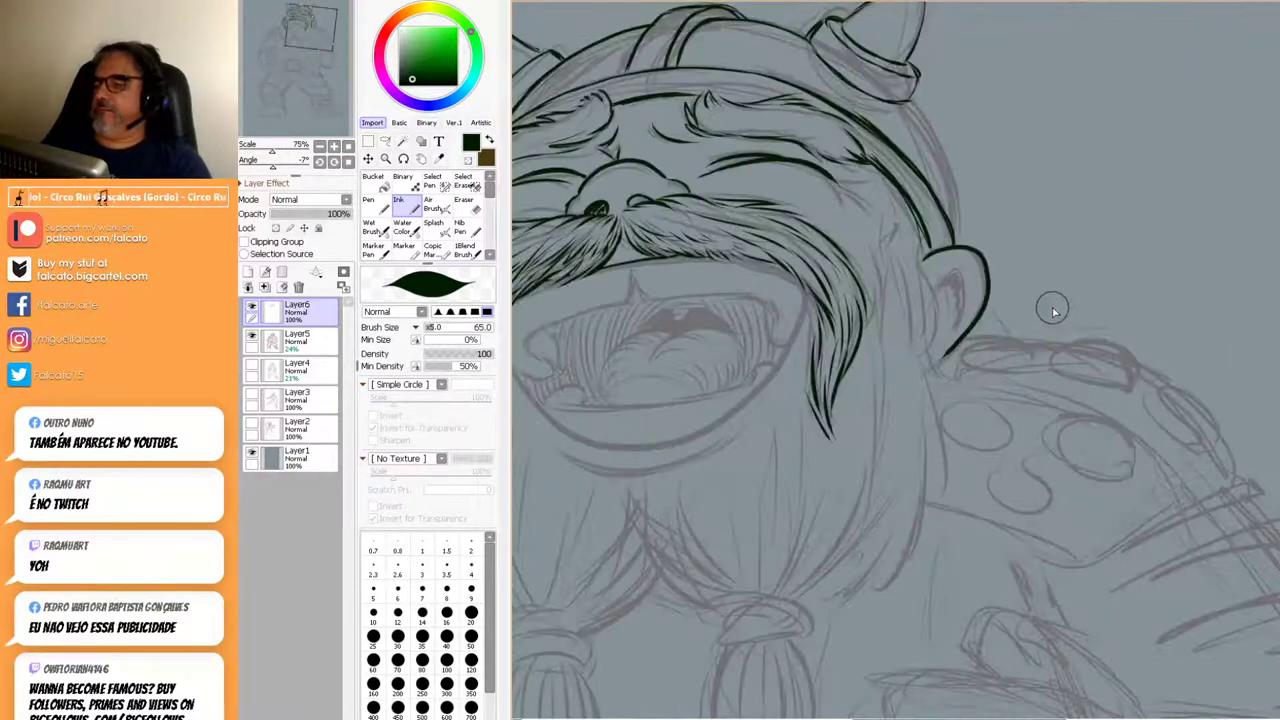
mouse_move(948, 290)
left_mouse_down()
mouse_move(1016, 272)
mouse_move(996, 253)
left_mouse_up()
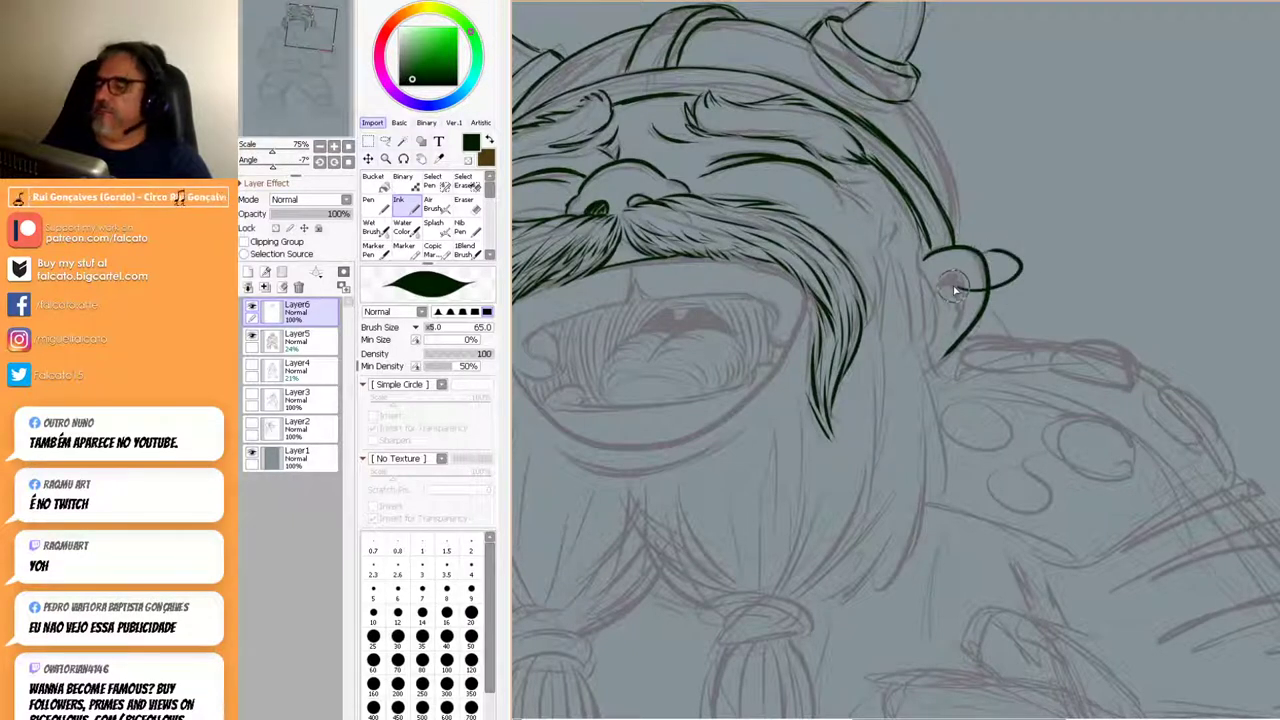
mouse_move(958, 308)
left_mouse_down()
mouse_move(990, 312)
mouse_move(1027, 296)
mouse_move(1042, 268)
mouse_move(1022, 246)
mouse_move(975, 252)
mouse_move(1019, 270)
left_mouse_up()
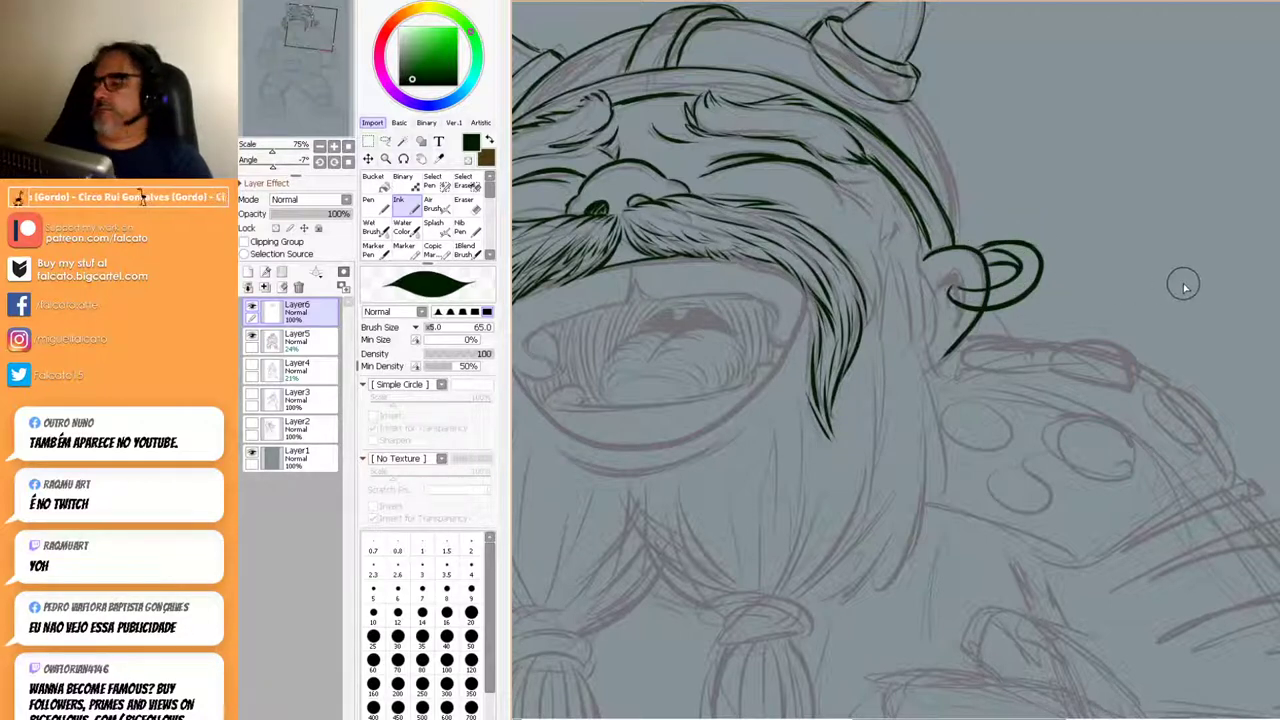
Erase the overlapping lines where the hoop earring meets the ear, using the Eraser at size 39.
left_click(464, 203)
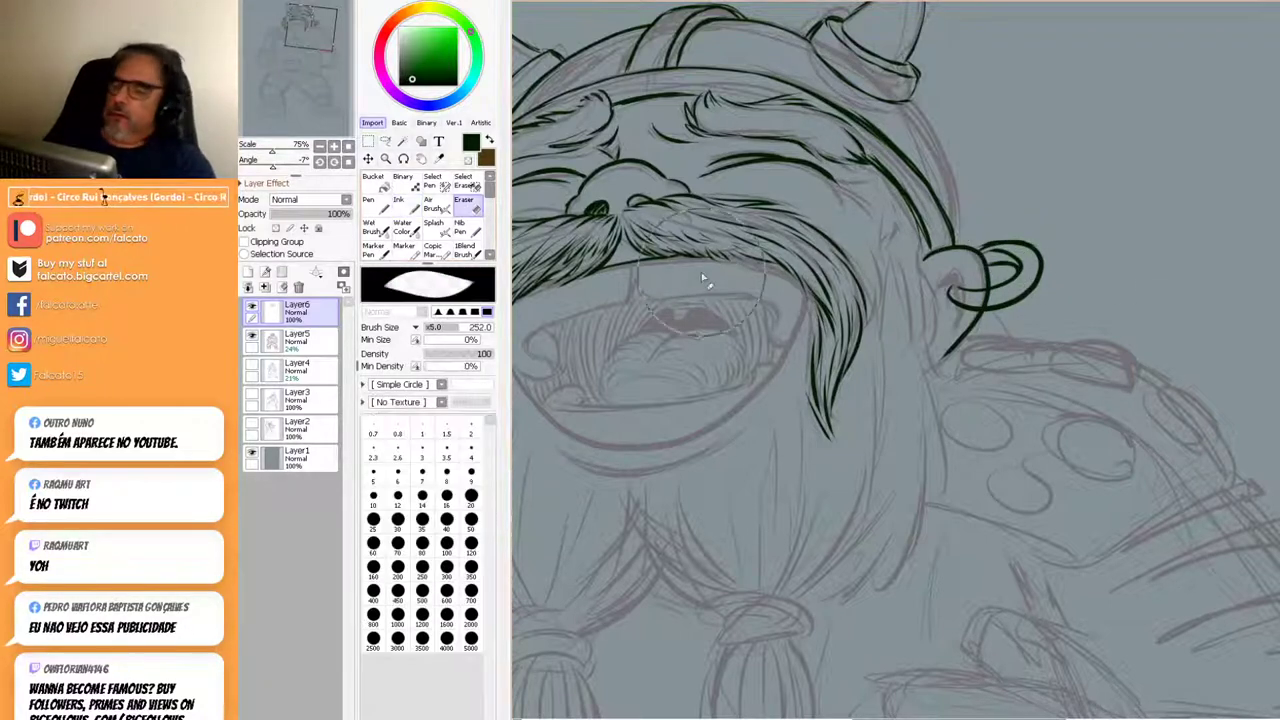
mouse_move(1028, 268)
left_mouse_down("ctrl+alt")
mouse_move(975, 268)
mouse_move(1025, 262)
mouse_move(1001, 295)
left_mouse_up("ctrl+alt")
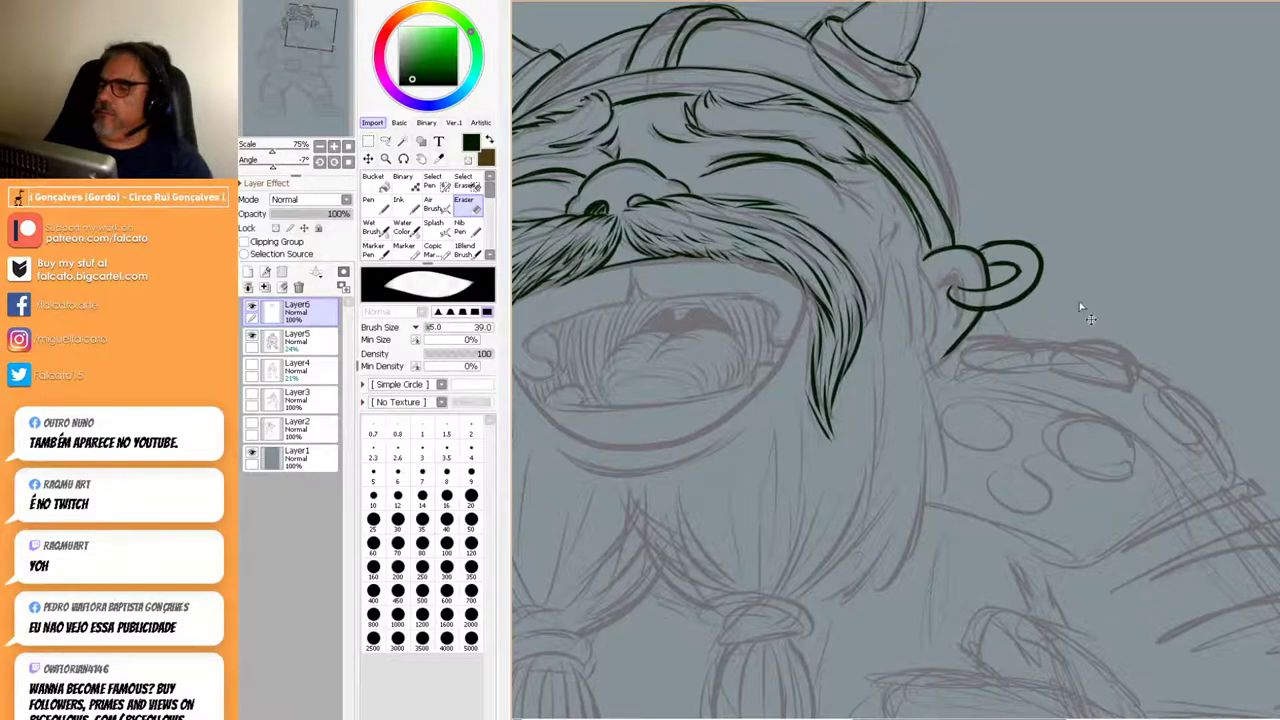
scroll(1064, 329, "down", 3)
scroll(1061, 330, "down", 1)
left_click_drag(1037, 406, 940, 330)
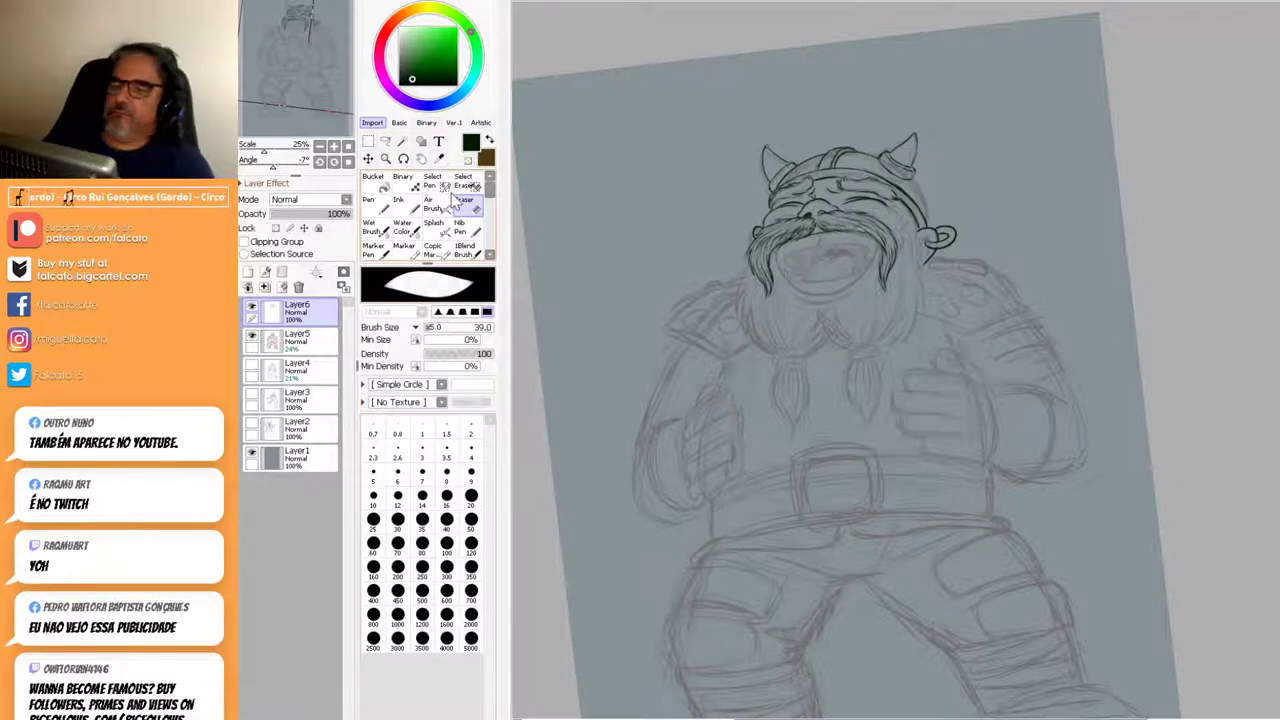
Ink the sideburn and outer beard edge in the drawing's right half, from the ear down to the beard tie.
left_click(398, 203)
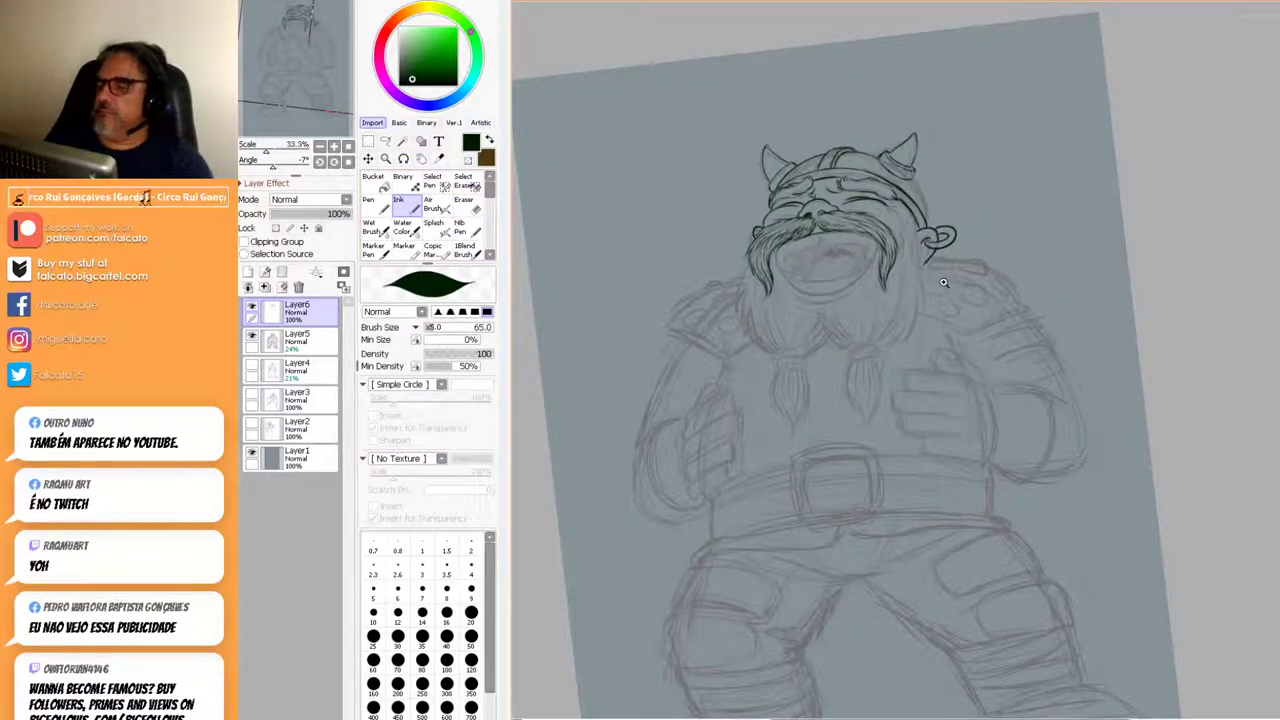
left_click(944, 282, "ctrl")
left_click_drag(934, 306, 914, 451)
mouse_move(845, 272)
left_mouse_down()
mouse_move(832, 382)
mouse_move(866, 302)
mouse_move(880, 500)
mouse_move(799, 566)
mouse_move(851, 472)
mouse_move(786, 562)
mouse_move(828, 515)
left_mouse_up()
left_click_drag(786, 558, 826, 514)
mouse_move(941, 485)
left_mouse_down()
mouse_move(1075, 439)
mouse_move(1060, 464)
mouse_move(1077, 489)
left_mouse_up()
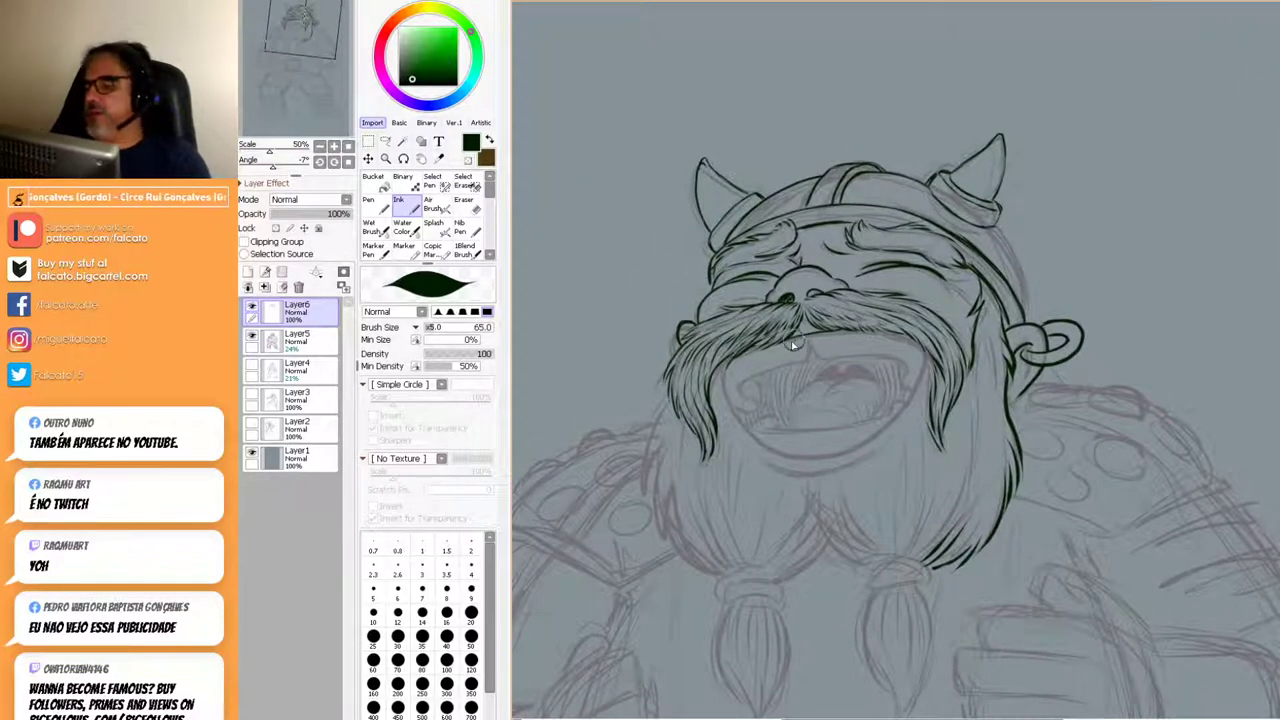
Ink the upper teeth contour with its curled ends and the outer outline of the laughing mouth.
left_click_drag(788, 340, 832, 330)
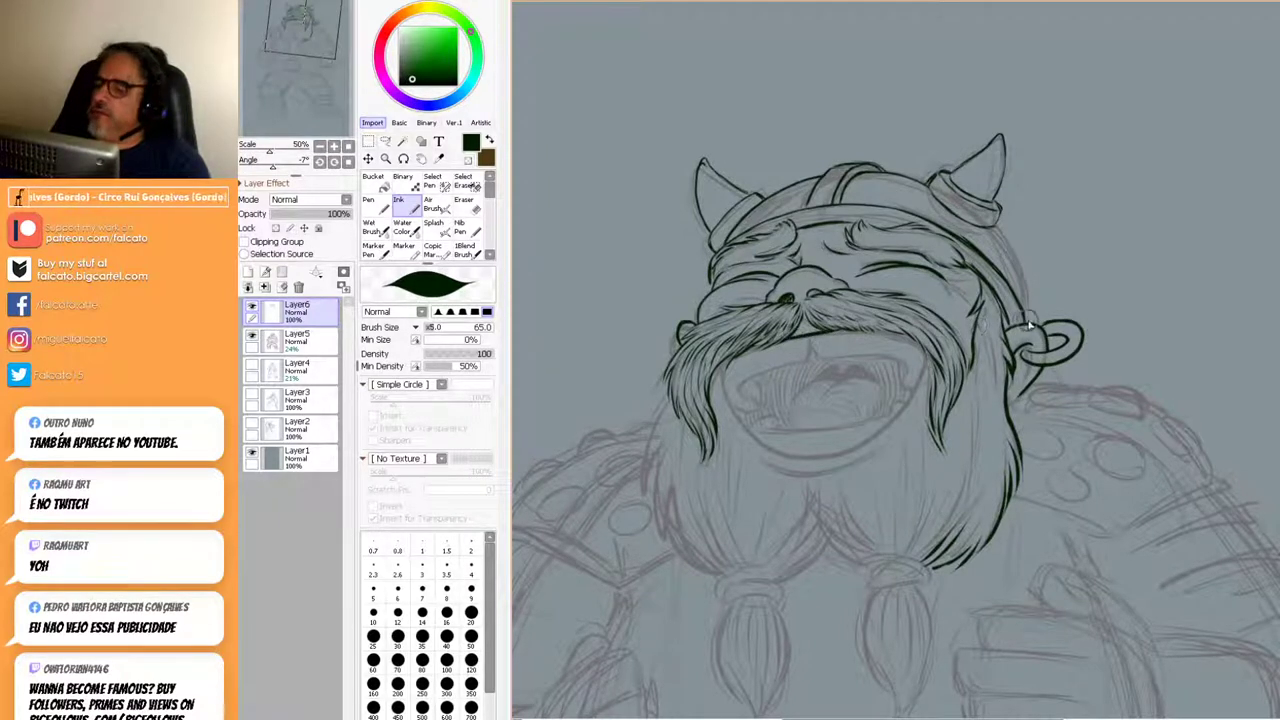
left_click_drag(814, 354, 897, 364)
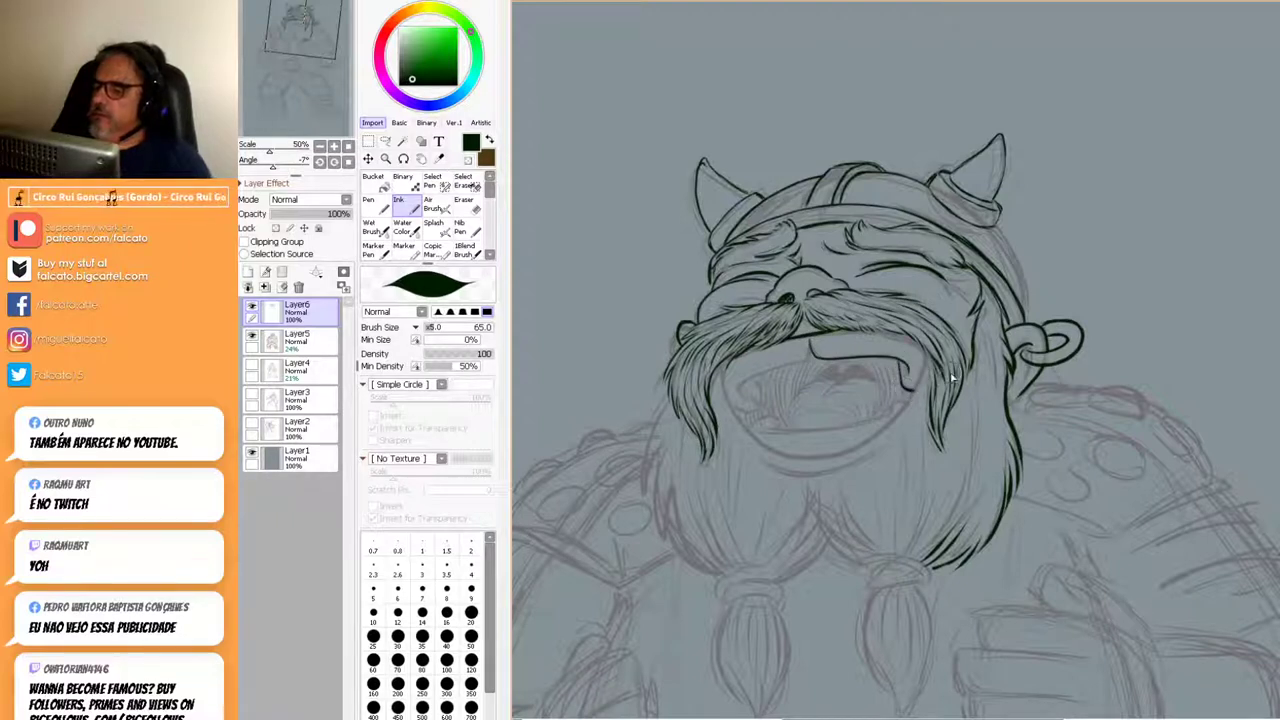
mouse_move(811, 349)
left_mouse_down()
mouse_move(739, 387)
mouse_move(771, 409)
mouse_move(735, 404)
left_mouse_up()
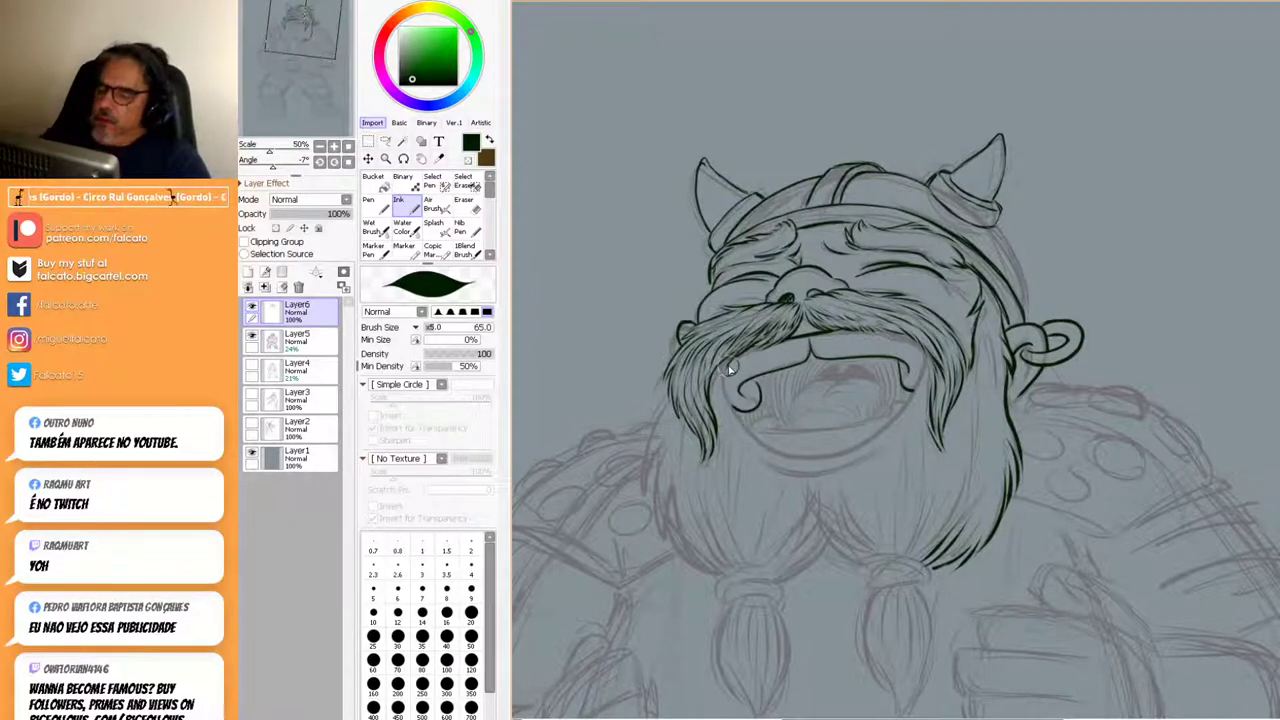
mouse_move(735, 360)
left_mouse_down()
mouse_move(722, 384)
mouse_move(733, 416)
mouse_move(838, 452)
mouse_move(912, 388)
mouse_move(914, 336)
left_mouse_up()
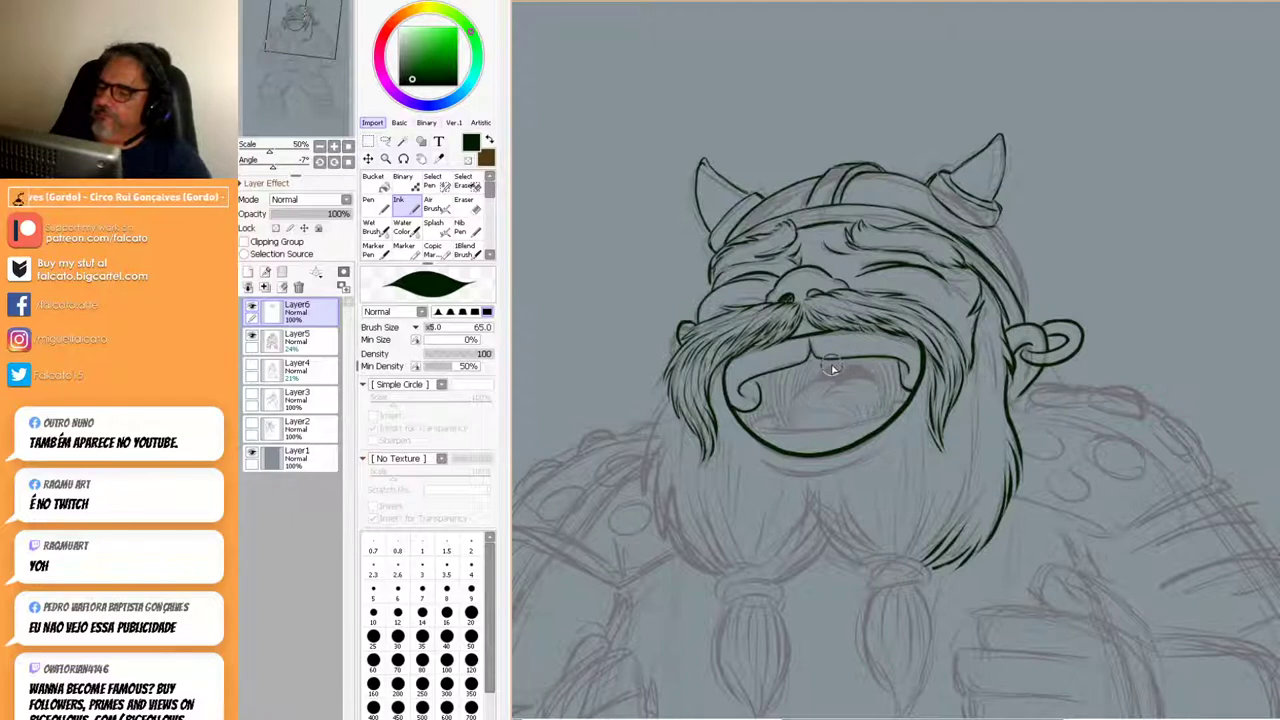
Ink the uvula, tongue and throat outline inside the laughing mouth and fill the throat opening solid dark green.
left_click_drag(848, 372, 891, 375)
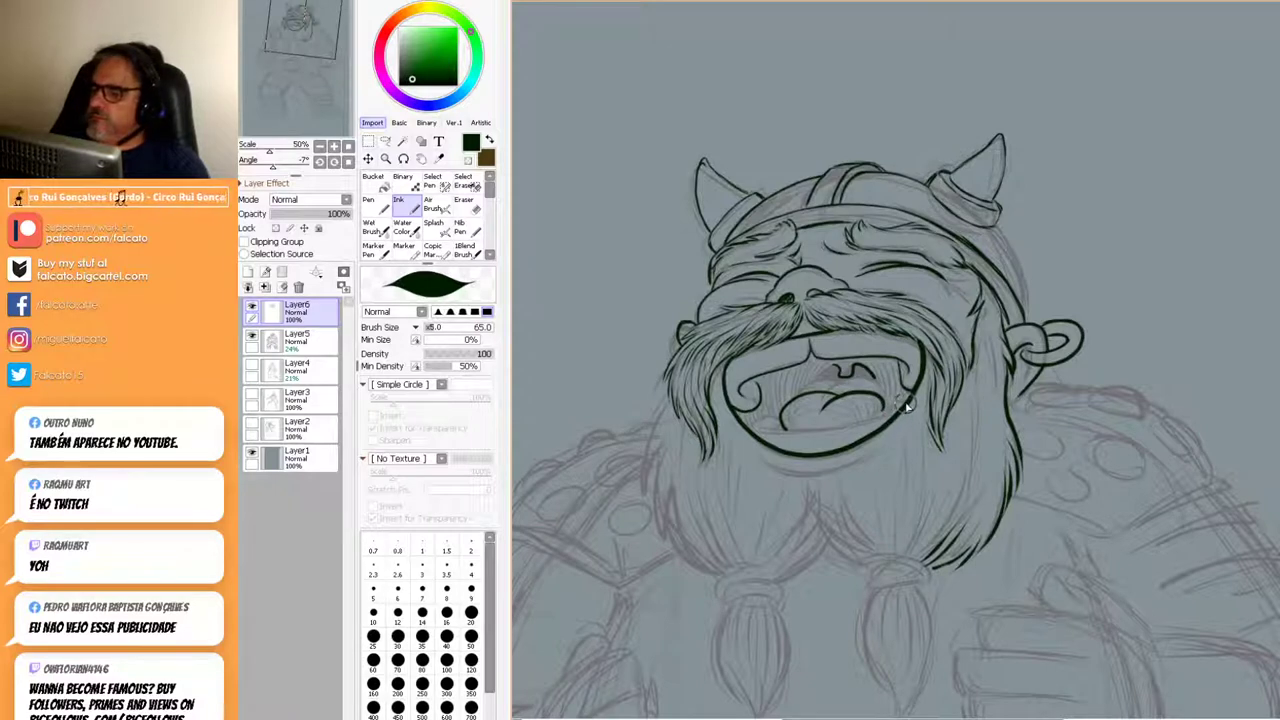
left_click_drag(895, 412, 773, 437)
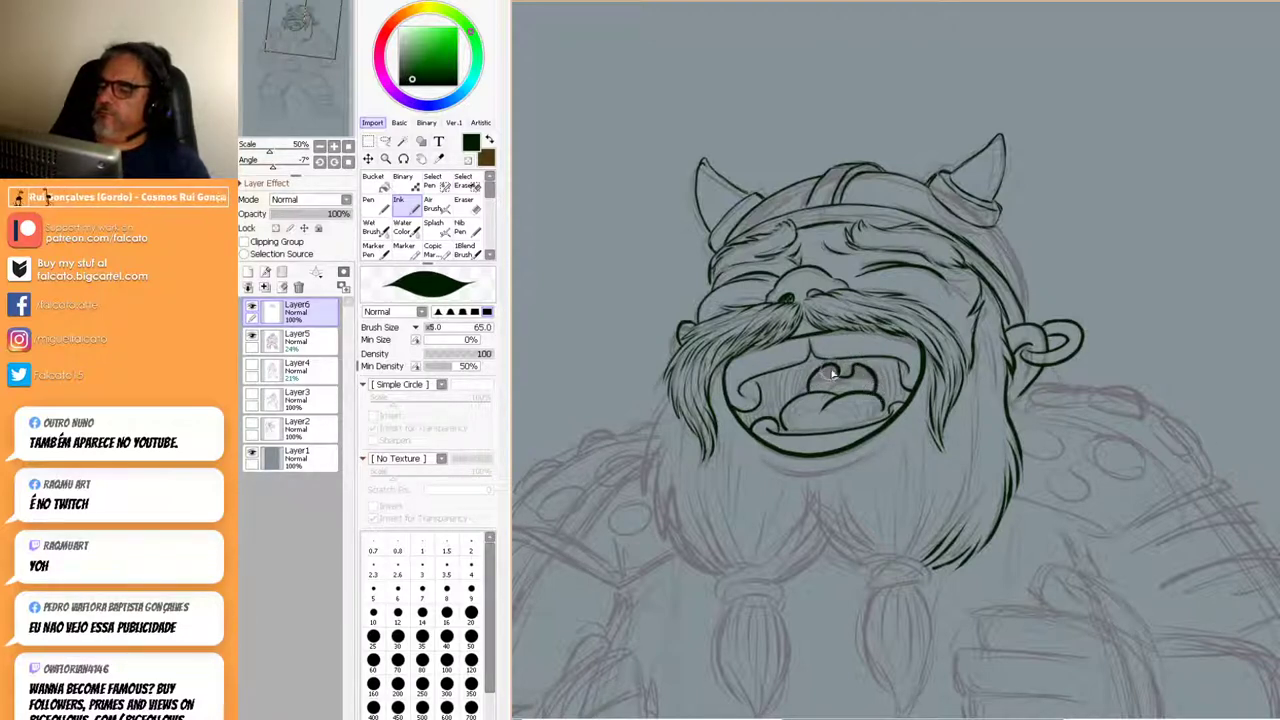
left_click_drag(821, 373, 812, 390)
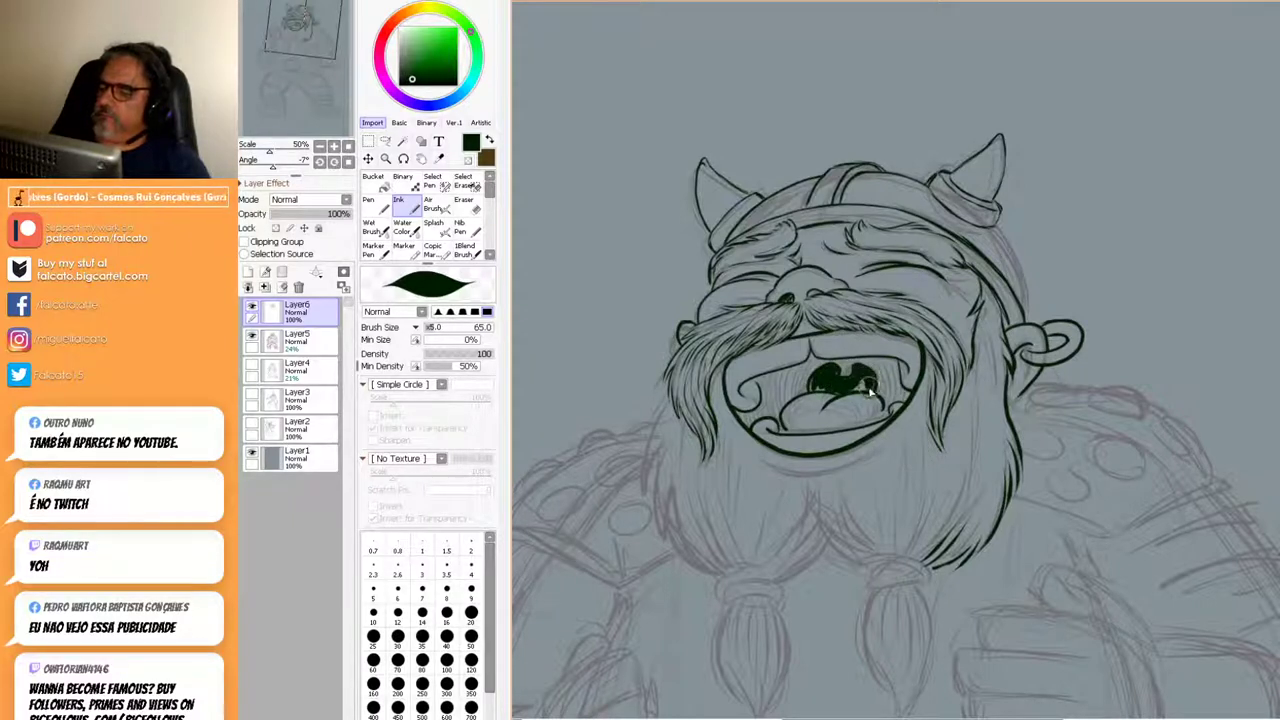
mouse_move(866, 381)
left_mouse_down()
mouse_move(810, 386)
mouse_move(851, 383)
mouse_move(835, 372)
left_mouse_up()
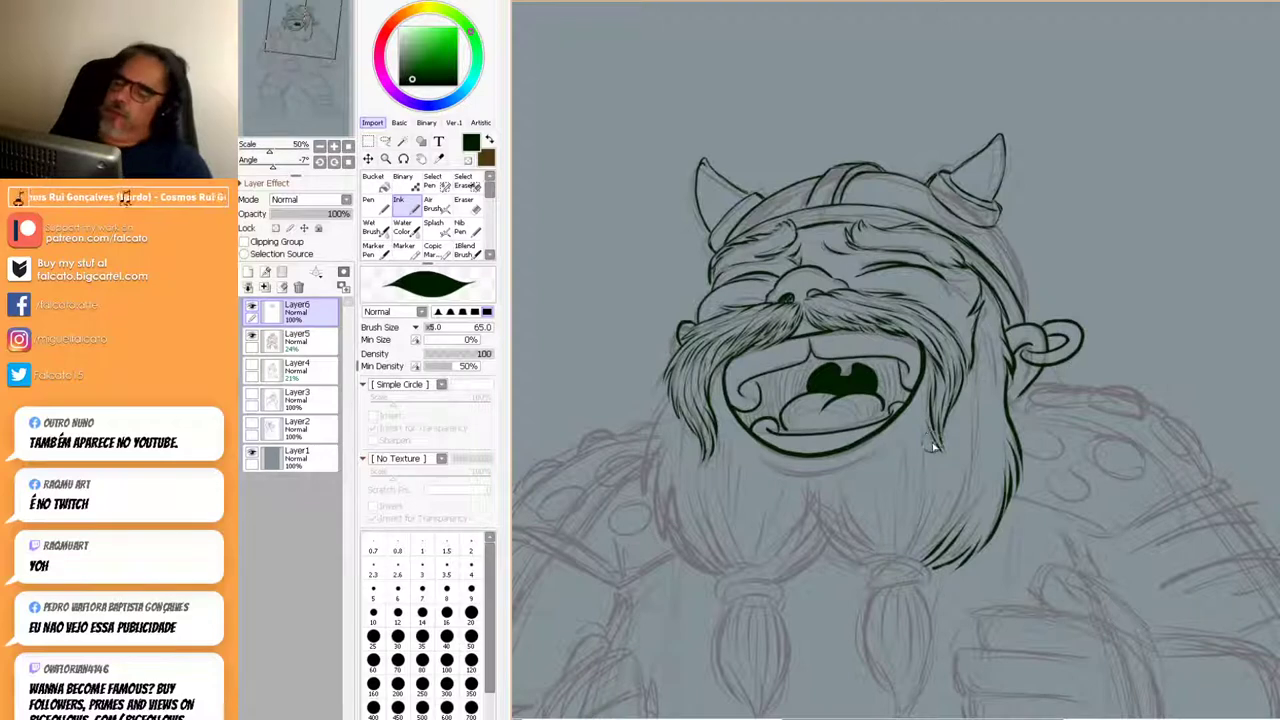
Ink the outer beard edge in the drawing's left half and the banded tie where that beard half gathers.
left_click_drag(951, 443, 928, 347)
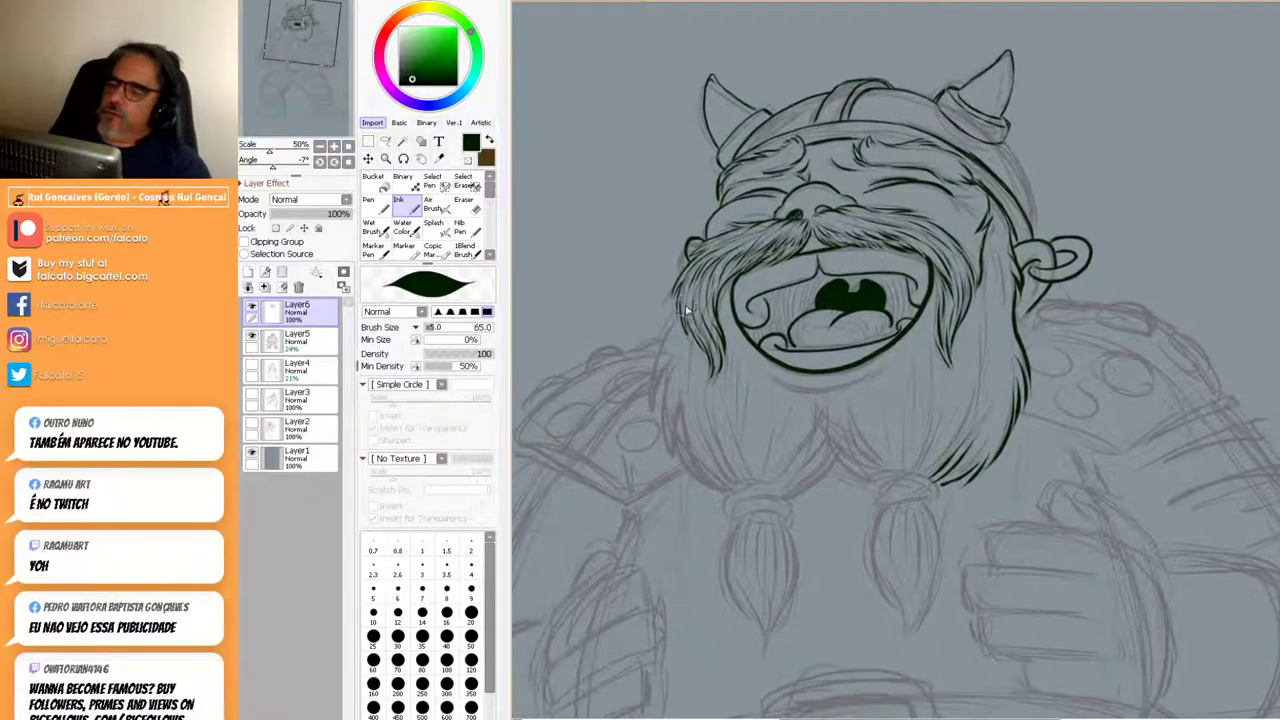
mouse_move(678, 318)
left_mouse_down()
mouse_move(657, 350)
mouse_move(655, 430)
mouse_move(700, 477)
mouse_move(722, 390)
left_mouse_up()
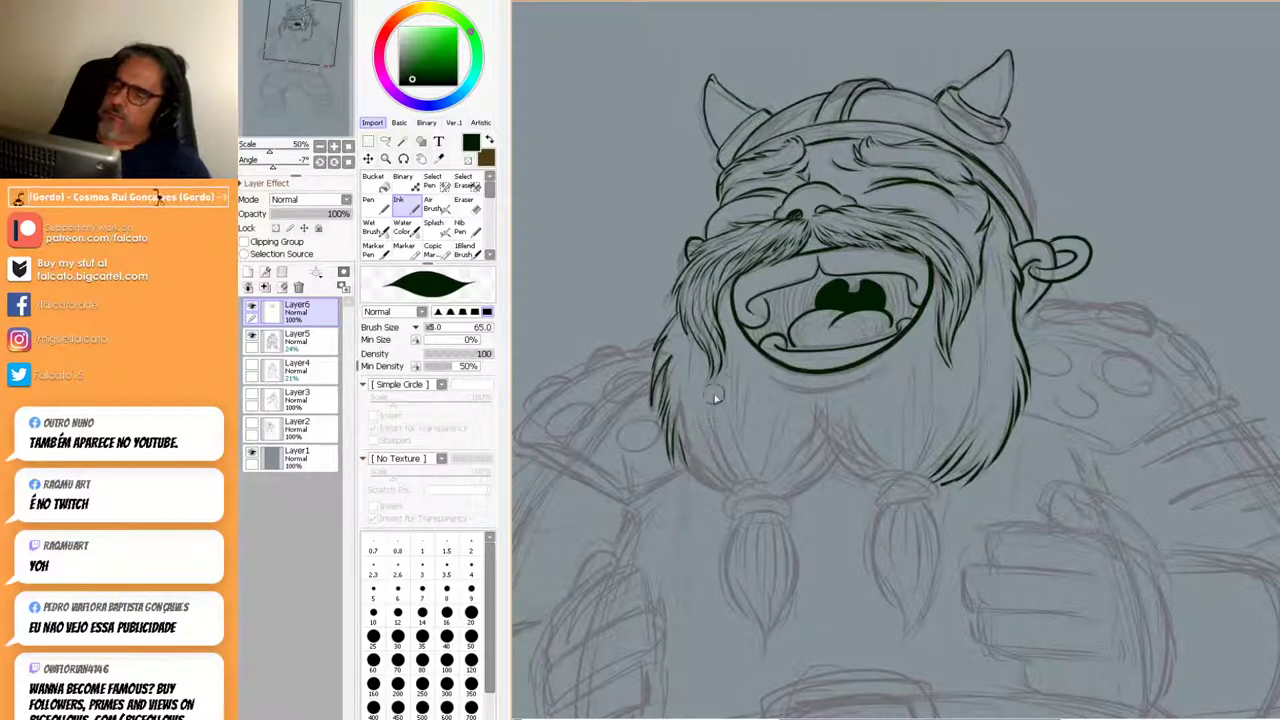
mouse_move(695, 455)
left_mouse_down()
mouse_move(680, 443)
mouse_move(734, 487)
left_mouse_up()
key("space")
left_click_drag(855, 460, 814, 409)
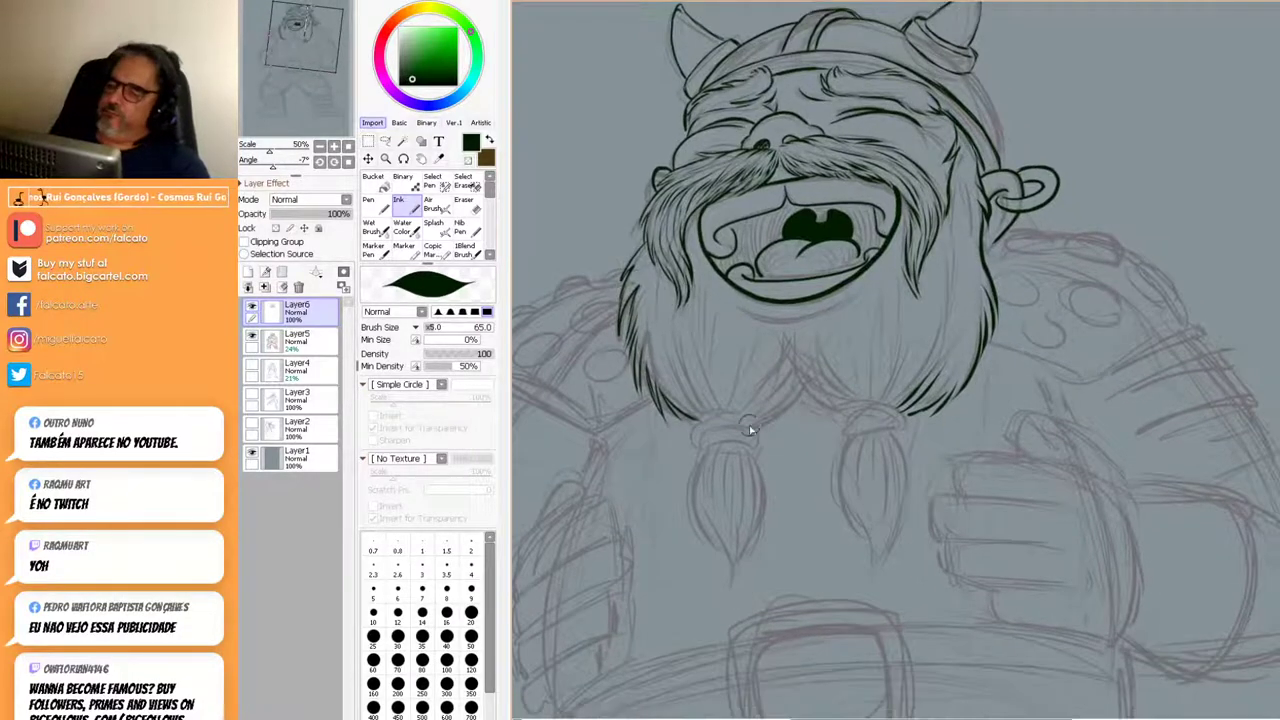
mouse_move(752, 428)
left_mouse_down()
mouse_move(706, 436)
mouse_move(732, 431)
mouse_move(754, 447)
mouse_move(761, 437)
mouse_move(696, 450)
mouse_move(756, 447)
mouse_move(703, 446)
mouse_move(747, 451)
left_mouse_up()
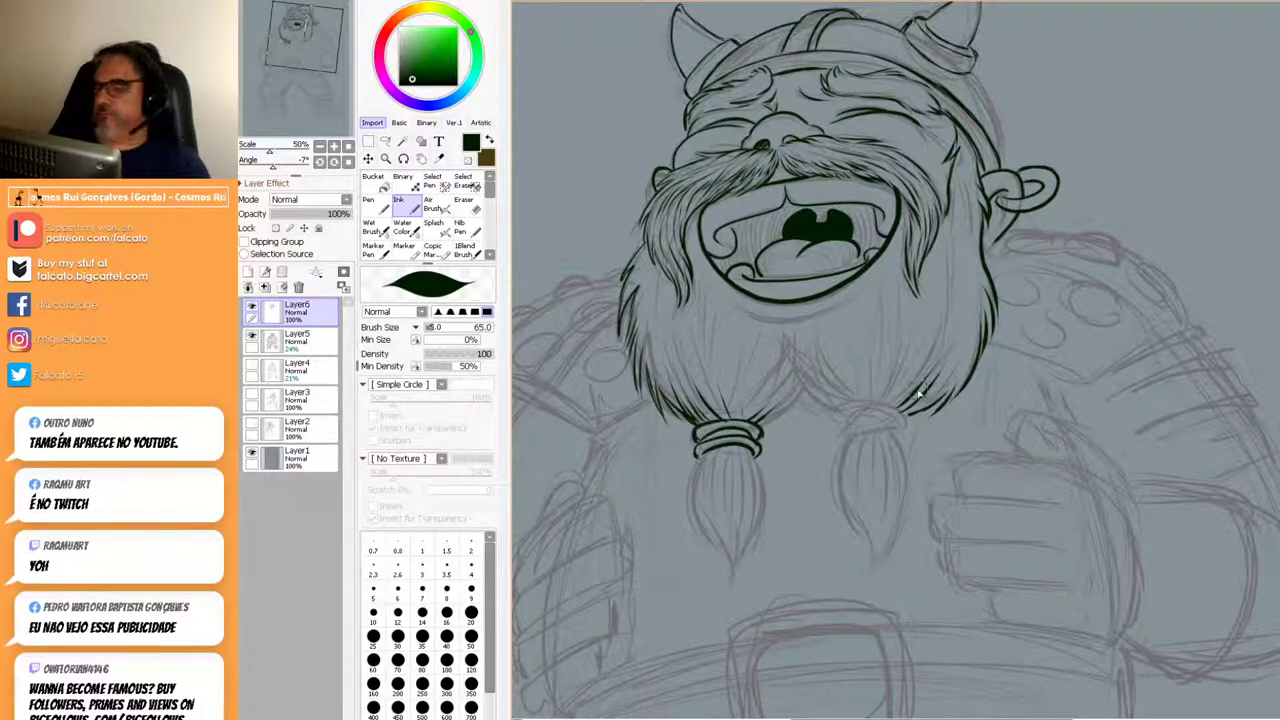
Ink the pointed beard tuft hanging below the tie in the drawing's left half and fill it with hair strands.
left_click_drag(708, 455, 697, 529)
mouse_move(697, 462)
left_mouse_down()
mouse_move(684, 518)
mouse_move(686, 506)
mouse_move(708, 527)
mouse_move(718, 563)
left_mouse_up()
left_click_drag(708, 518, 723, 575)
mouse_move(748, 452)
left_mouse_down()
mouse_move(770, 493)
mouse_move(731, 571)
left_mouse_up()
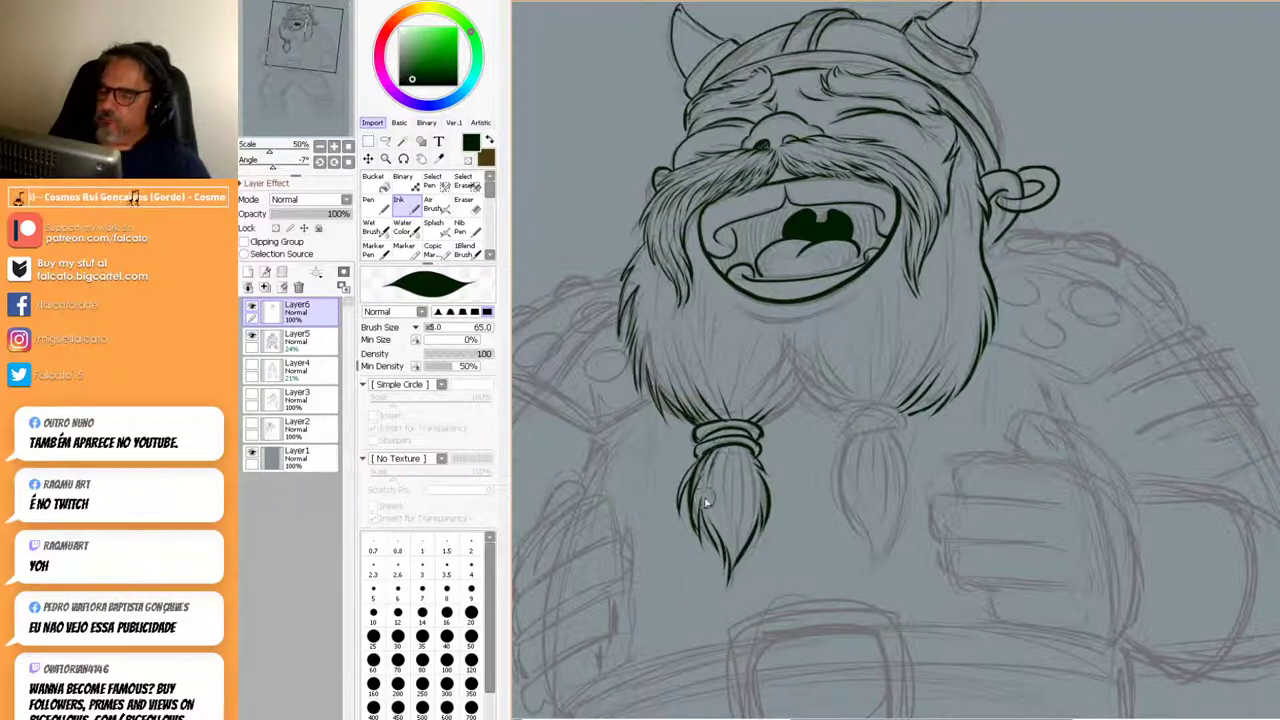
mouse_move(735, 450)
left_mouse_down()
mouse_move(734, 494)
mouse_move(750, 503)
left_mouse_up()
left_click_drag(730, 562, 725, 525)
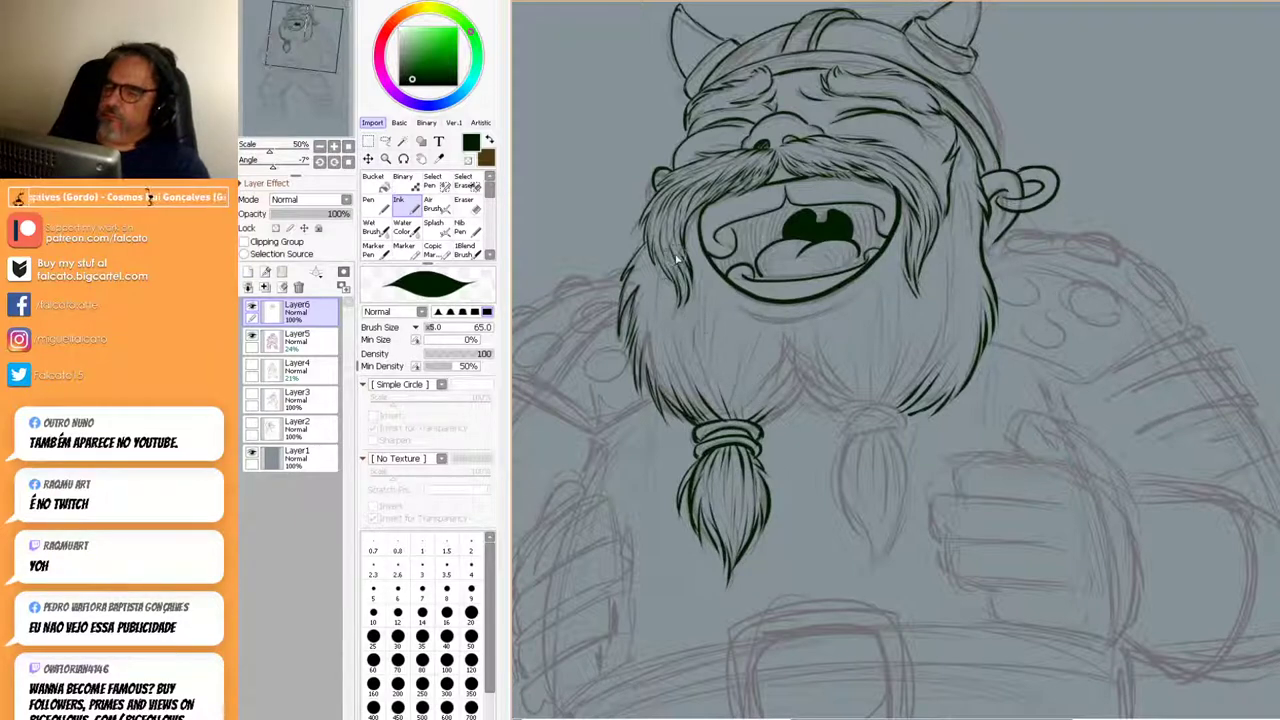
Add hair strands to the beard's side in the drawing's left half and ink the lower lip line beneath the mouth.
mouse_move(666, 266)
left_mouse_down()
mouse_move(660, 338)
mouse_move(662, 268)
mouse_move(650, 307)
left_mouse_up()
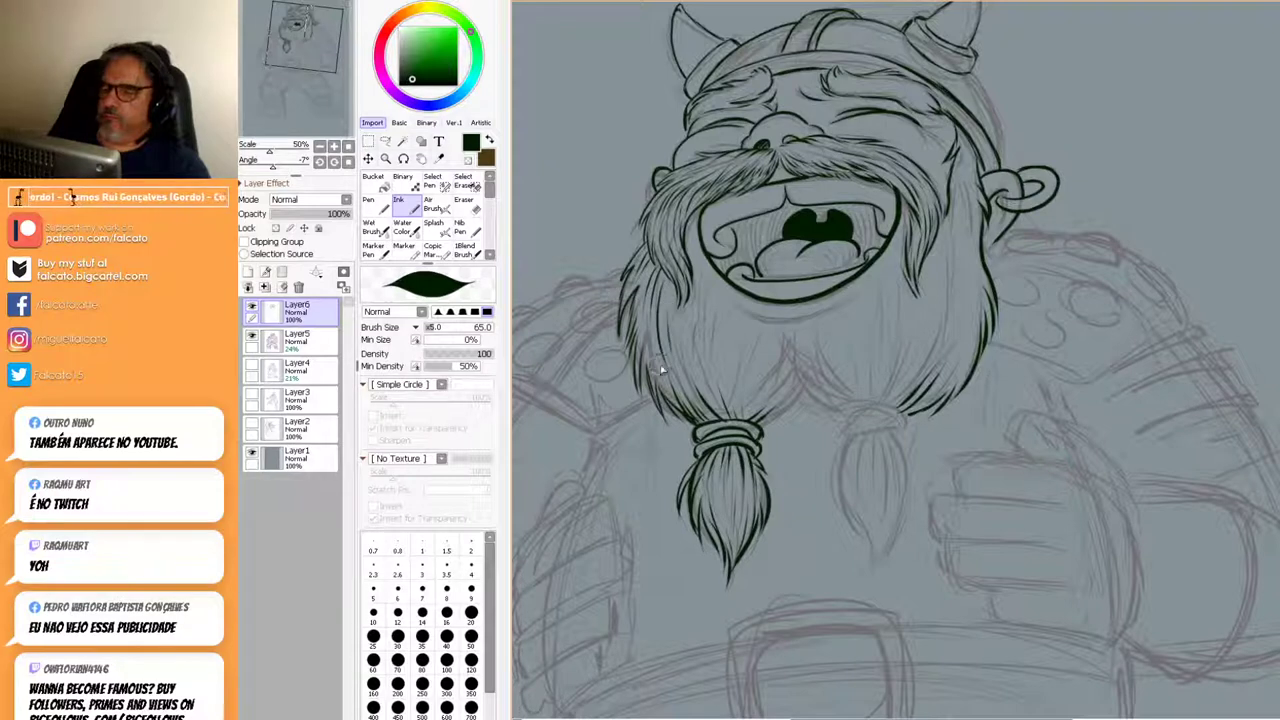
left_click_drag(735, 303, 832, 318)
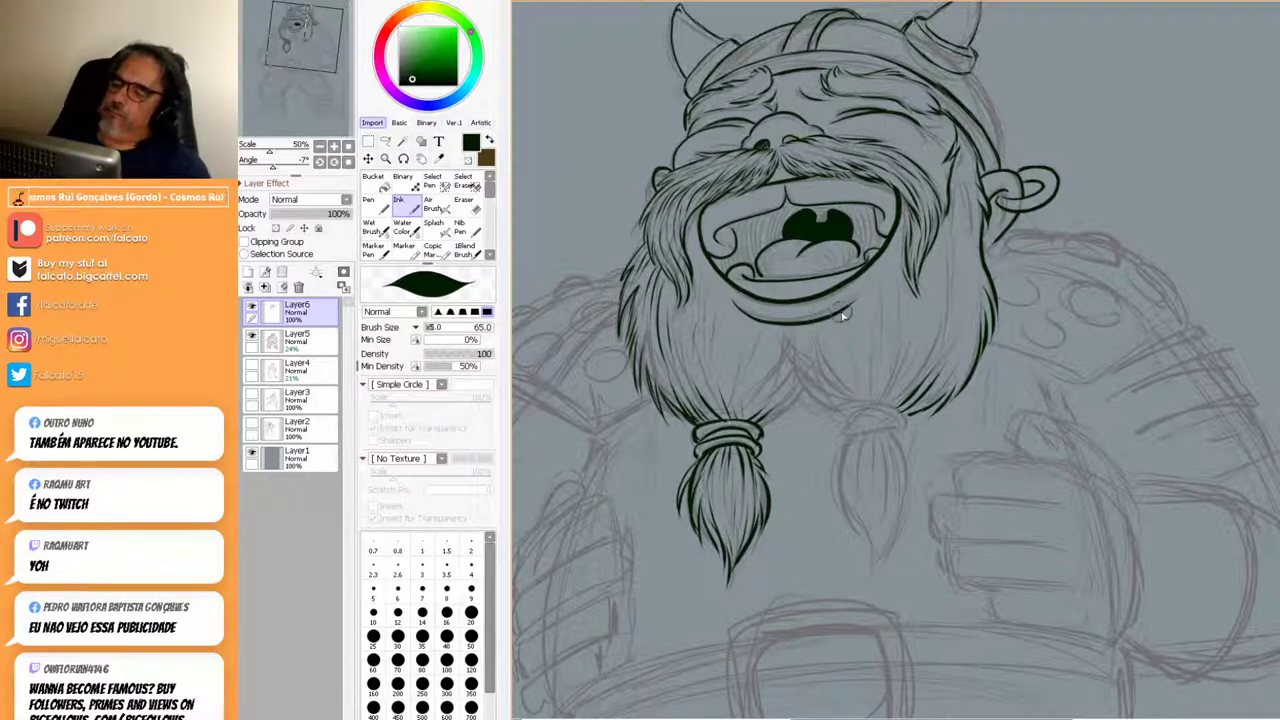
Ink the inner beard edges at the central parting and the banded beard tie in the drawing's right half.
left_click_drag(832, 452, 791, 530)
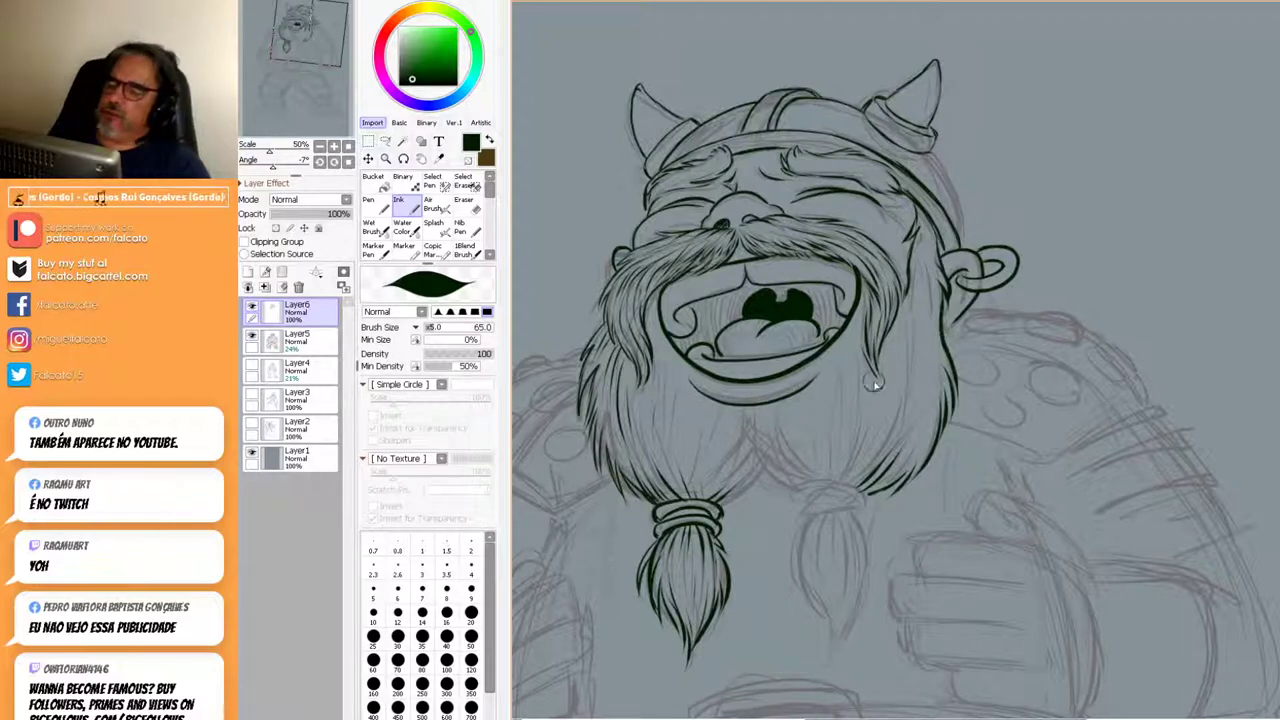
left_click_drag(866, 493, 884, 445)
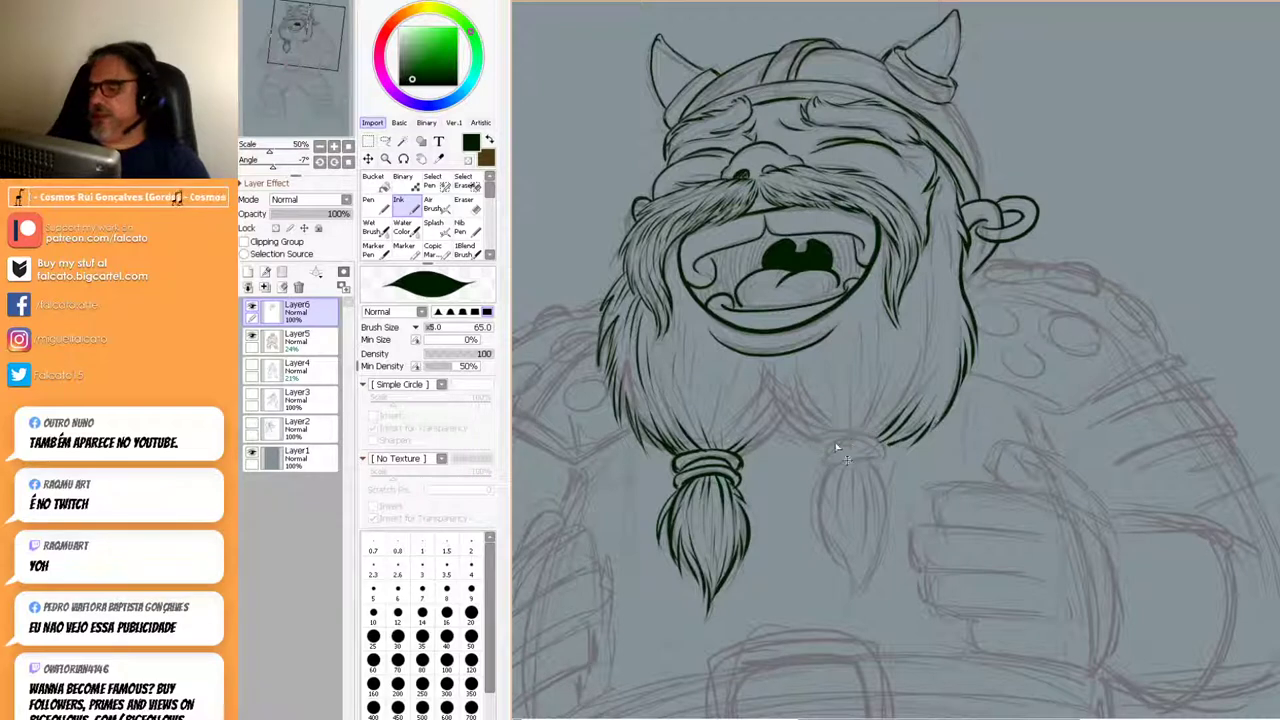
mouse_move(816, 450)
left_mouse_down()
mouse_move(894, 451)
mouse_move(871, 466)
mouse_move(827, 458)
mouse_move(879, 463)
mouse_move(820, 474)
mouse_move(881, 477)
mouse_move(884, 461)
mouse_move(827, 461)
left_mouse_up()
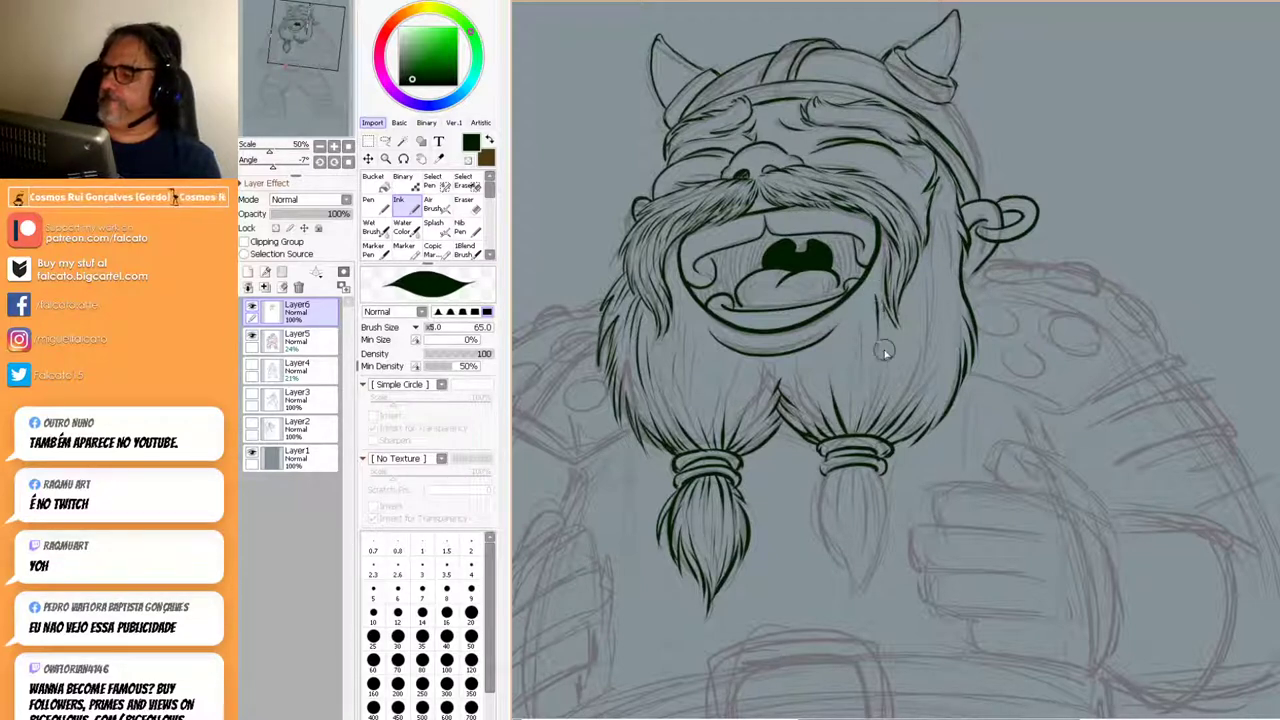
Ink hair strands through the sideburn and beard side in the drawing's right half, between moustache and ear.
left_click_drag(925, 292, 905, 378)
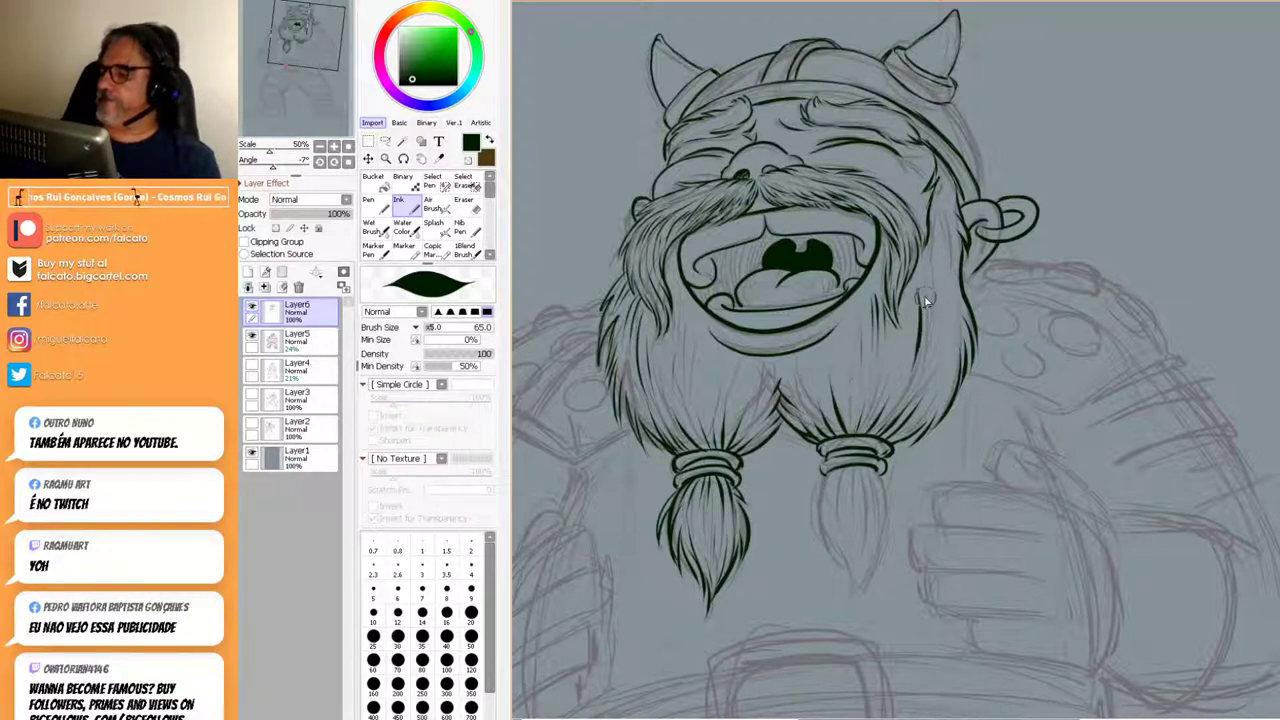
left_click_drag(935, 292, 938, 360)
left_click_drag(953, 312, 947, 362)
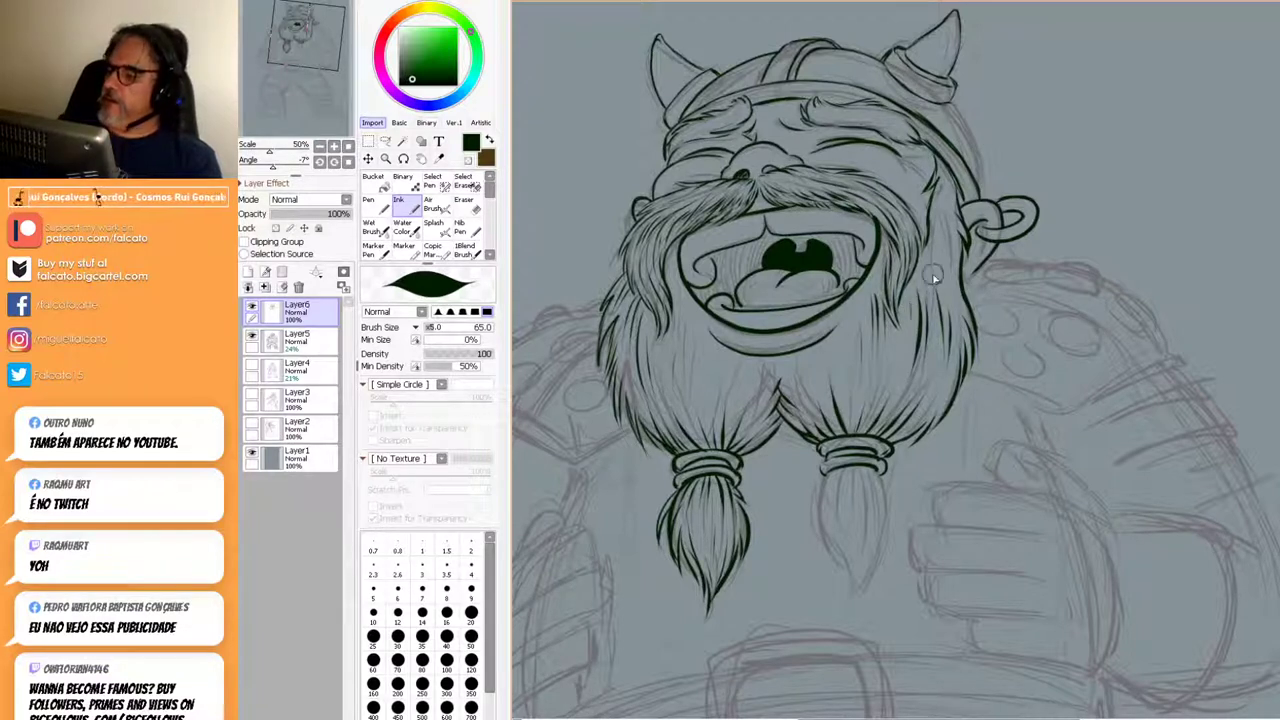
left_click_drag(945, 236, 965, 300)
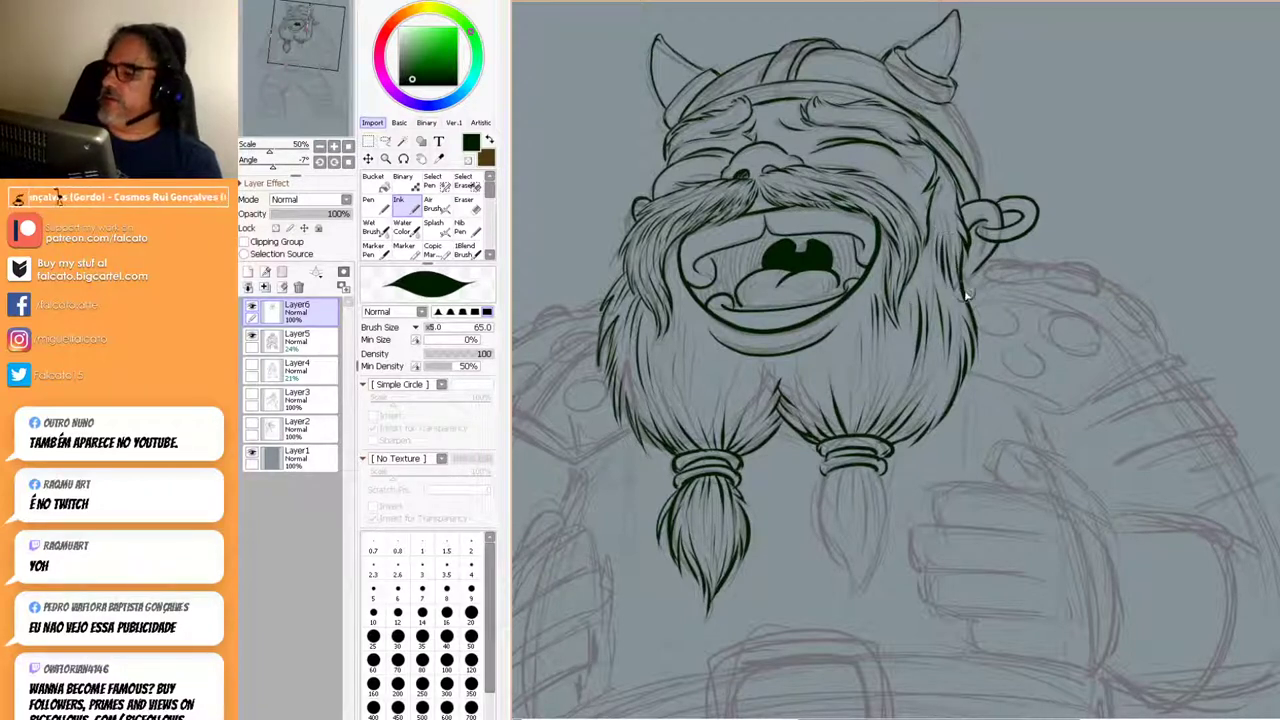
left_click_drag(940, 194, 958, 230)
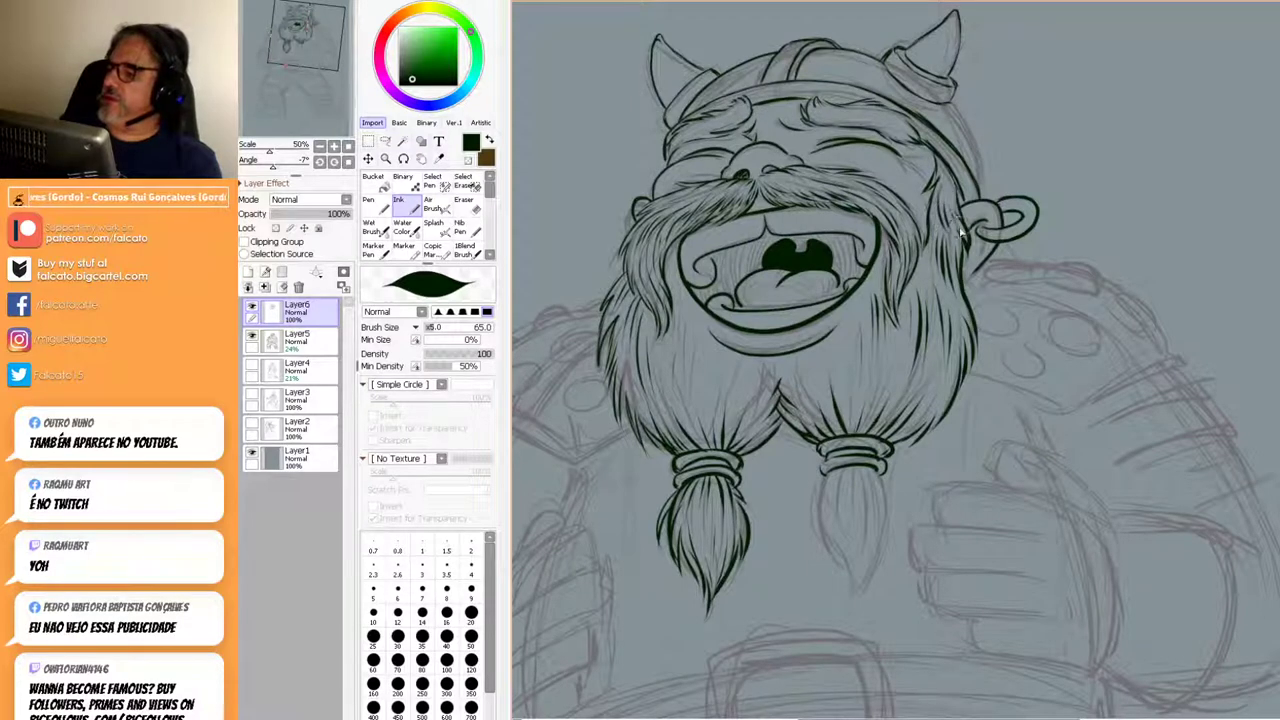
mouse_move(940, 175)
left_mouse_down()
mouse_move(950, 211)
mouse_move(930, 316)
left_mouse_up()
left_click_drag(920, 260, 934, 336)
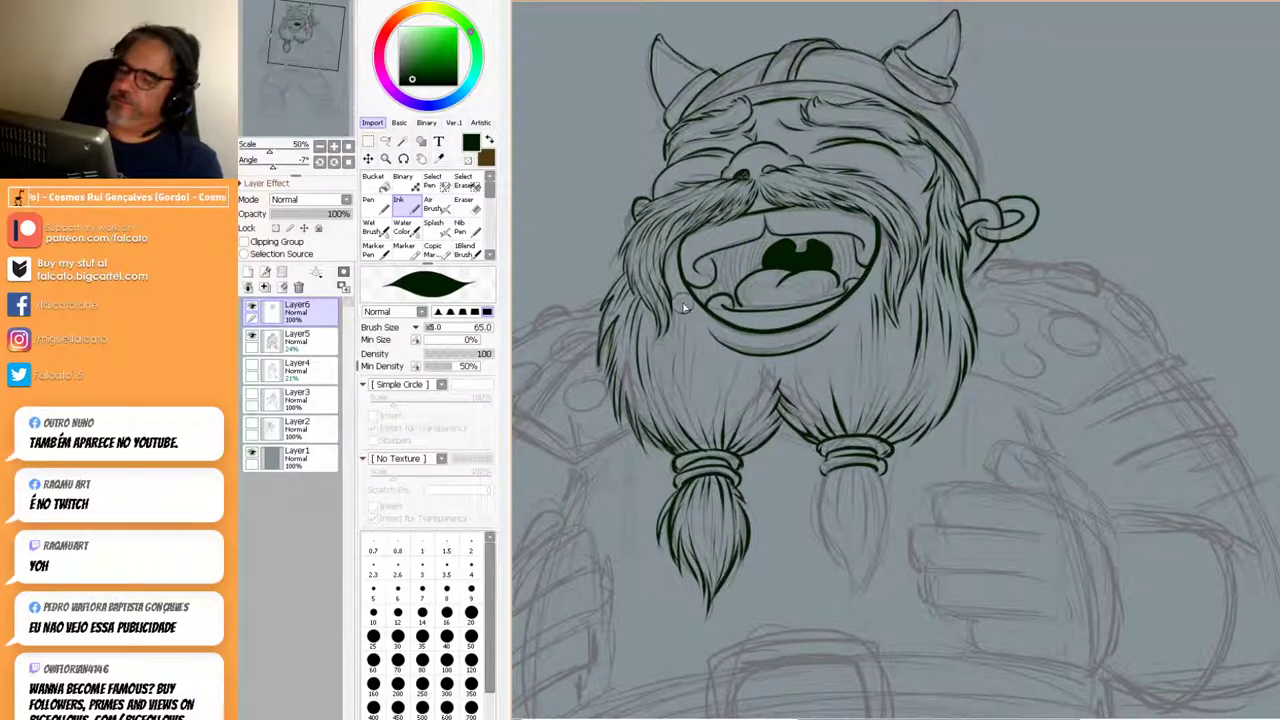
Fill both beard halves below the mouth with flowing hair strands, working across from the drawing's left half to its right.
mouse_move(678, 291)
left_mouse_down()
mouse_move(676, 382)
mouse_move(692, 346)
mouse_move(668, 416)
left_mouse_up()
left_click_drag(678, 345, 670, 402)
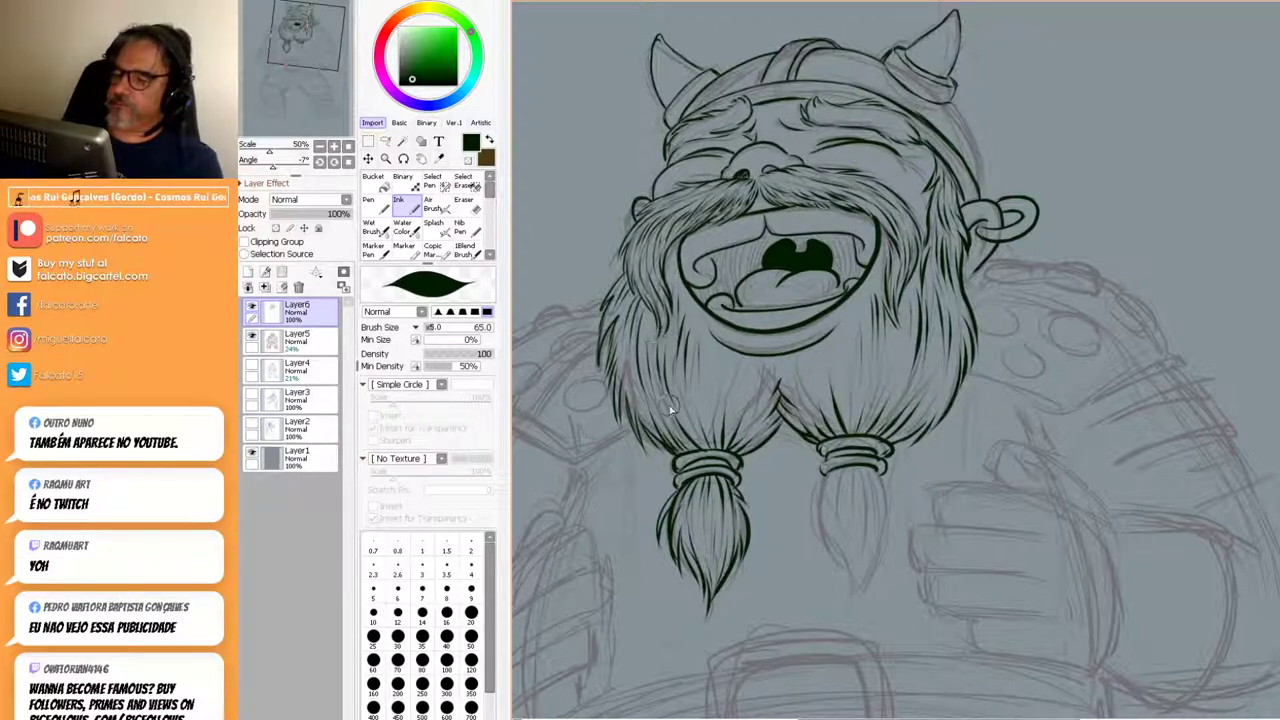
left_click_drag(637, 316, 631, 389)
left_click_drag(720, 324, 706, 412)
mouse_move(747, 367)
left_mouse_down()
mouse_move(738, 404)
mouse_move(760, 402)
mouse_move(740, 404)
left_mouse_up()
mouse_move(801, 356)
left_mouse_down()
mouse_move(807, 386)
mouse_move(791, 386)
left_mouse_up()
left_click_drag(843, 326, 841, 403)
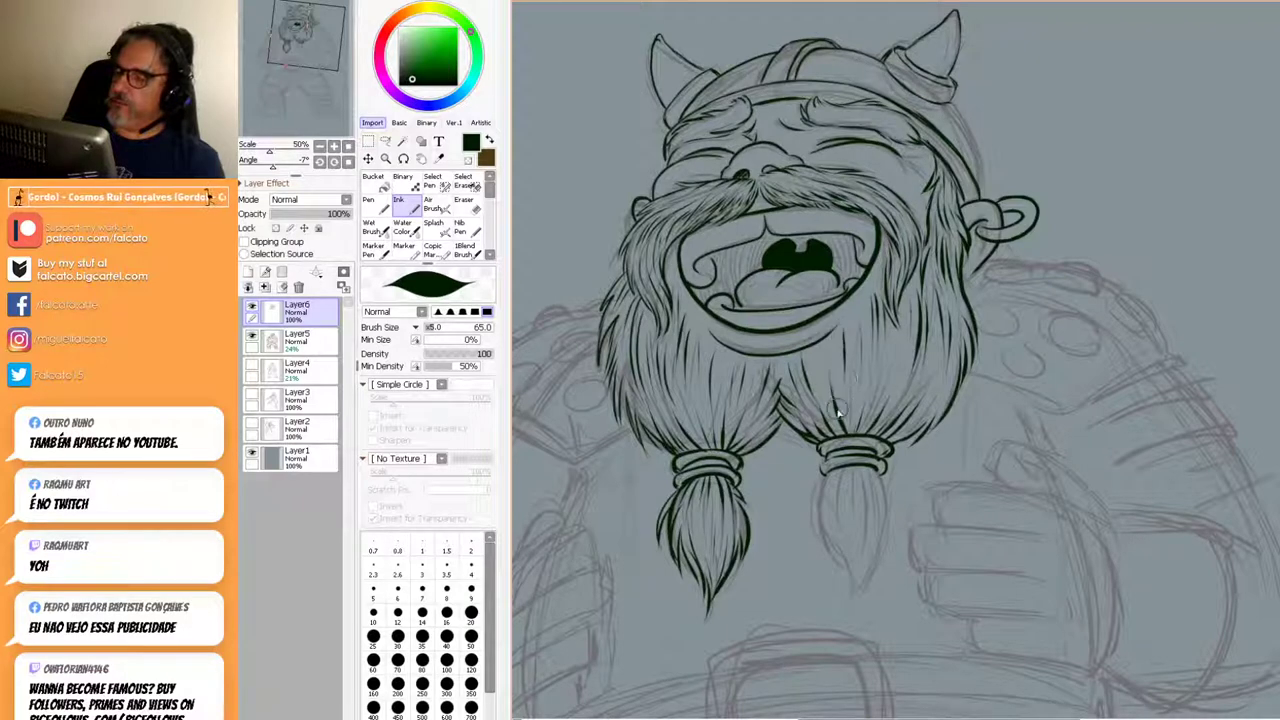
left_click_drag(855, 320, 853, 409)
left_click_drag(893, 345, 884, 399)
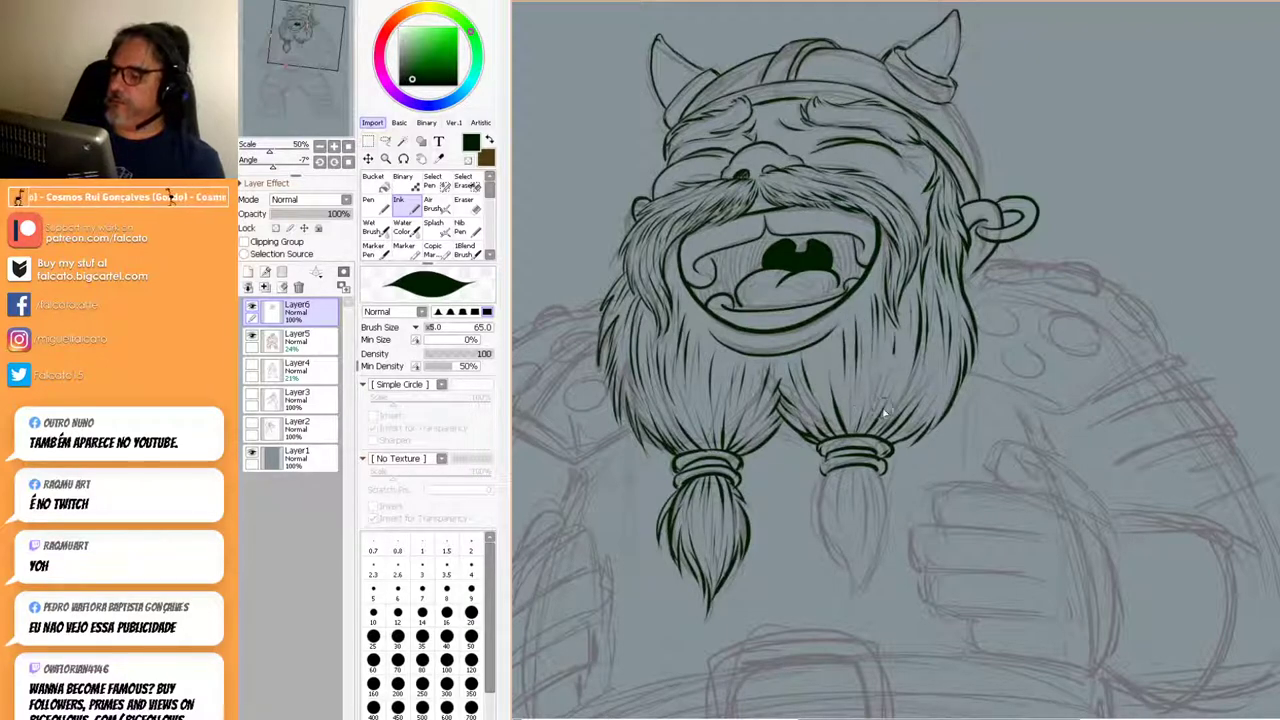
mouse_move(910, 328)
left_mouse_down()
mouse_move(900, 384)
mouse_move(926, 376)
mouse_move(936, 412)
left_mouse_up()
left_click_drag(960, 360, 950, 404)
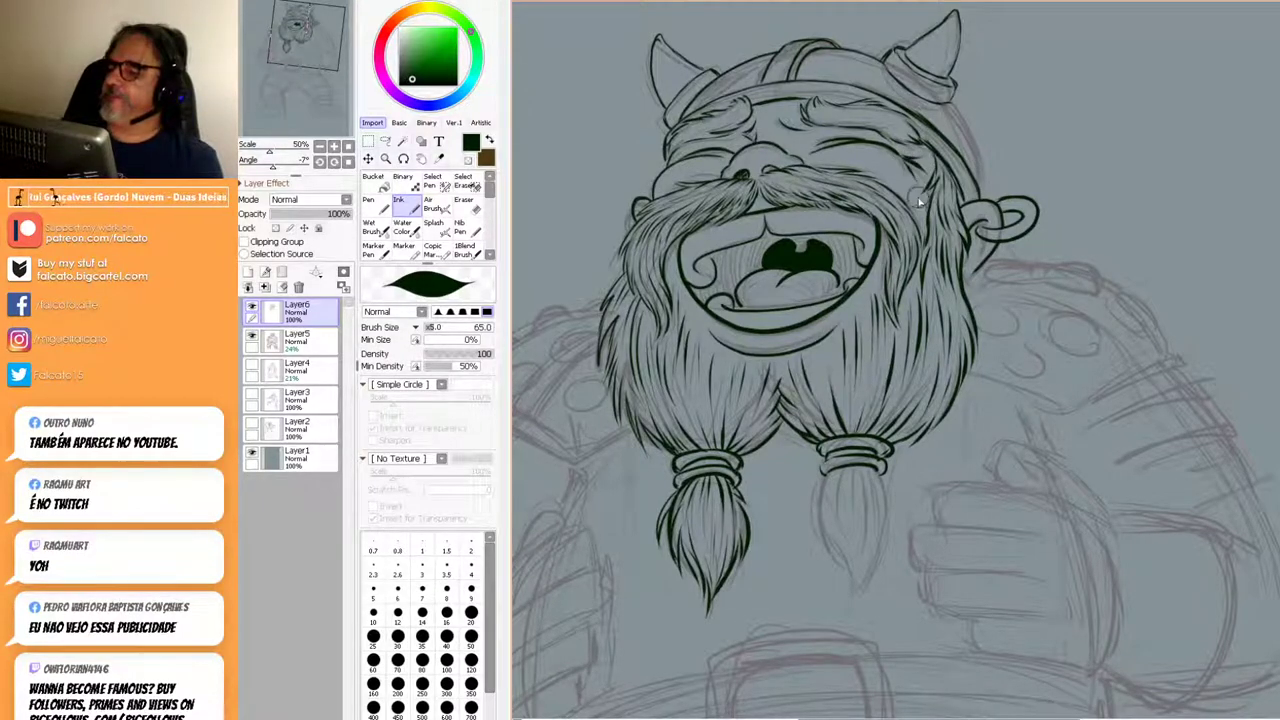
Ink the pointed beard tuft below the tie in the drawing's right half with its outline and inner hair strands.
scroll(1030, 316, "down", 5)
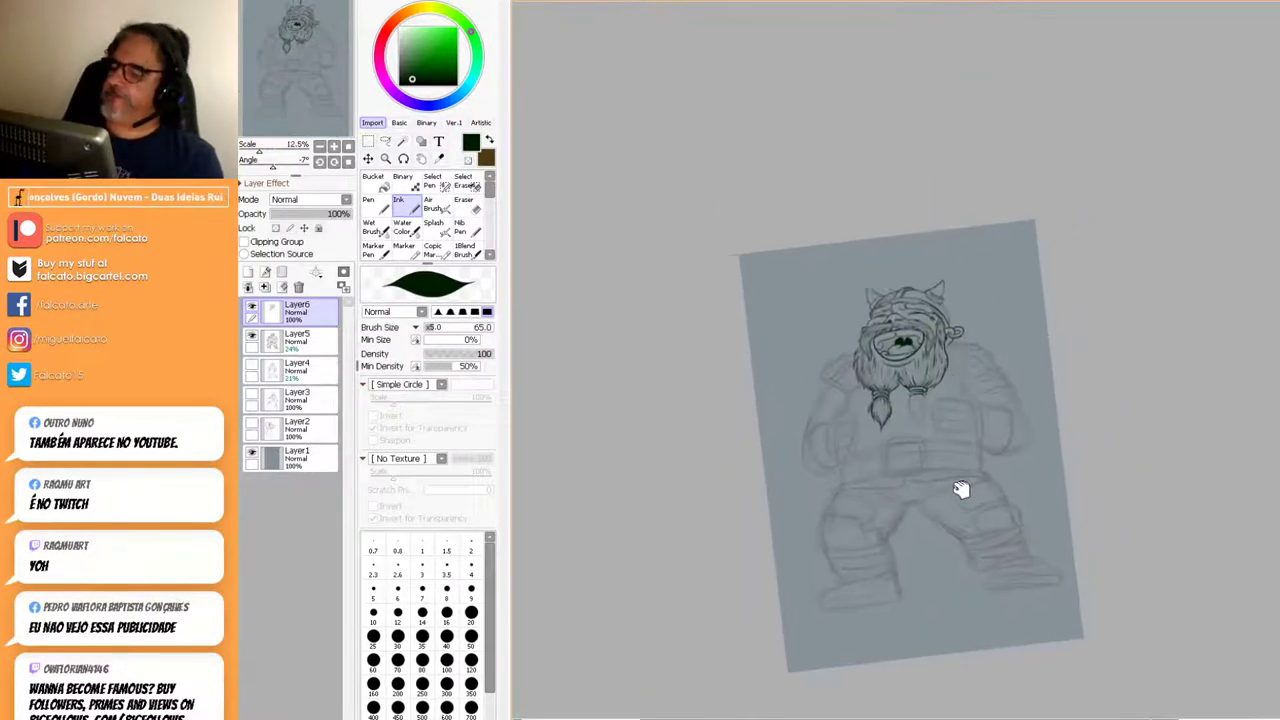
scroll(886, 336, "up", 3)
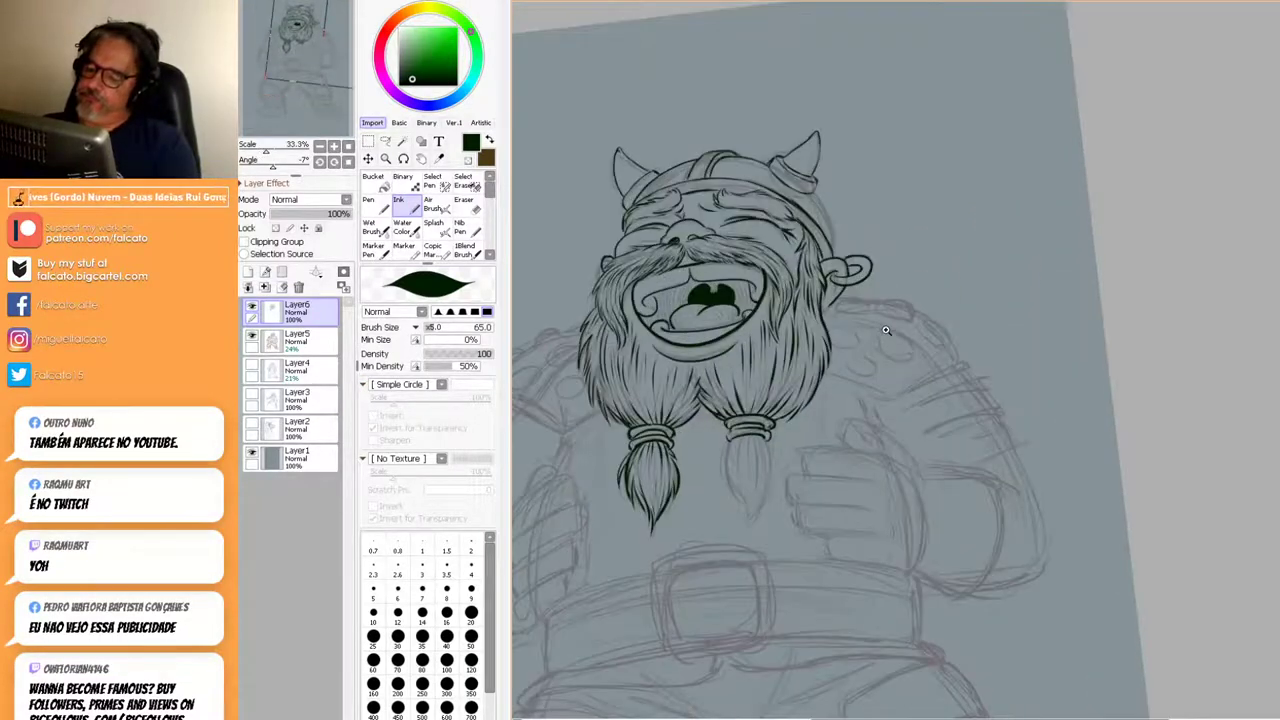
mouse_move(734, 444)
left_mouse_down()
mouse_move(723, 477)
mouse_move(735, 504)
left_mouse_up()
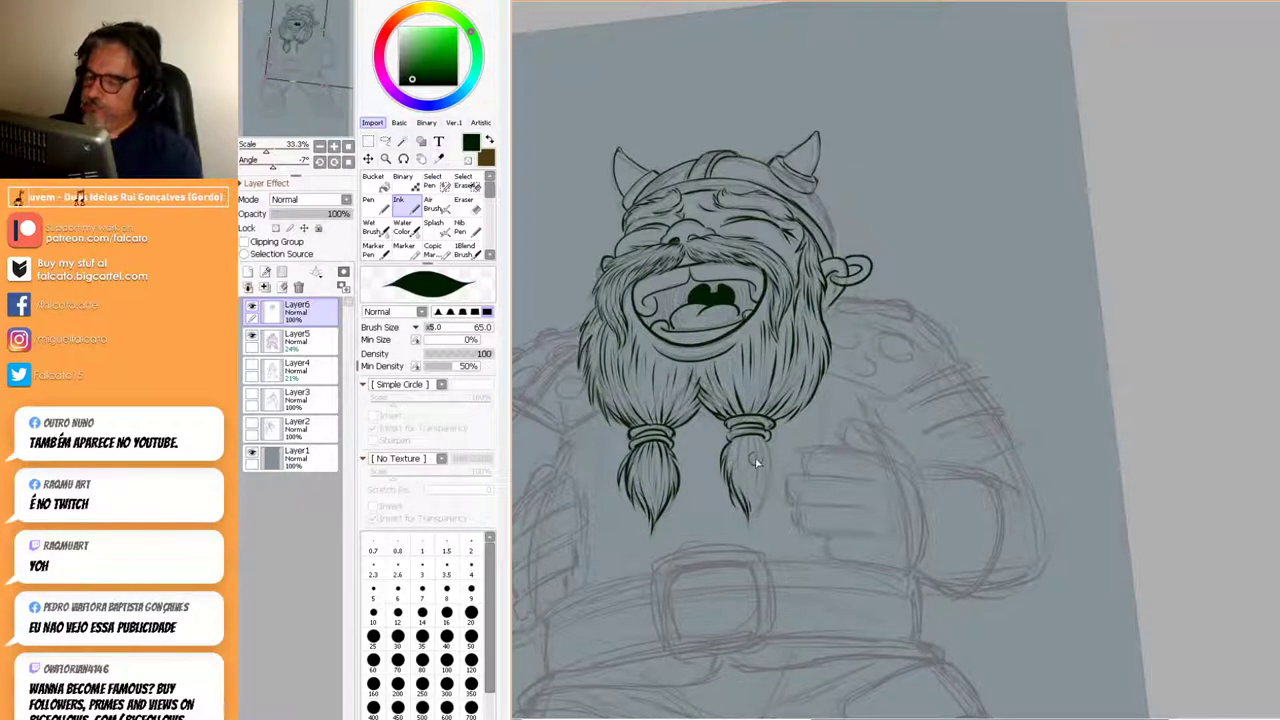
left_click_drag(770, 452, 767, 462)
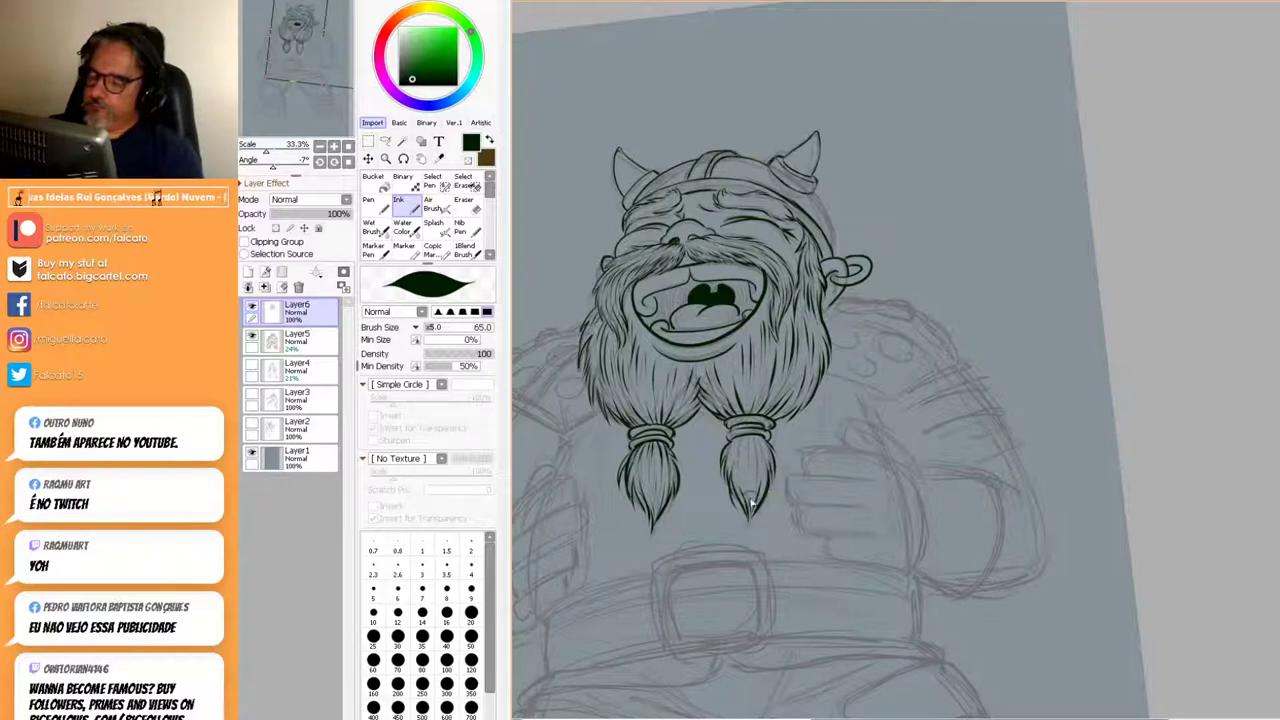
left_click_drag(747, 434, 752, 484)
left_click_drag(748, 440, 750, 500)
left_click_drag(740, 456, 757, 500)
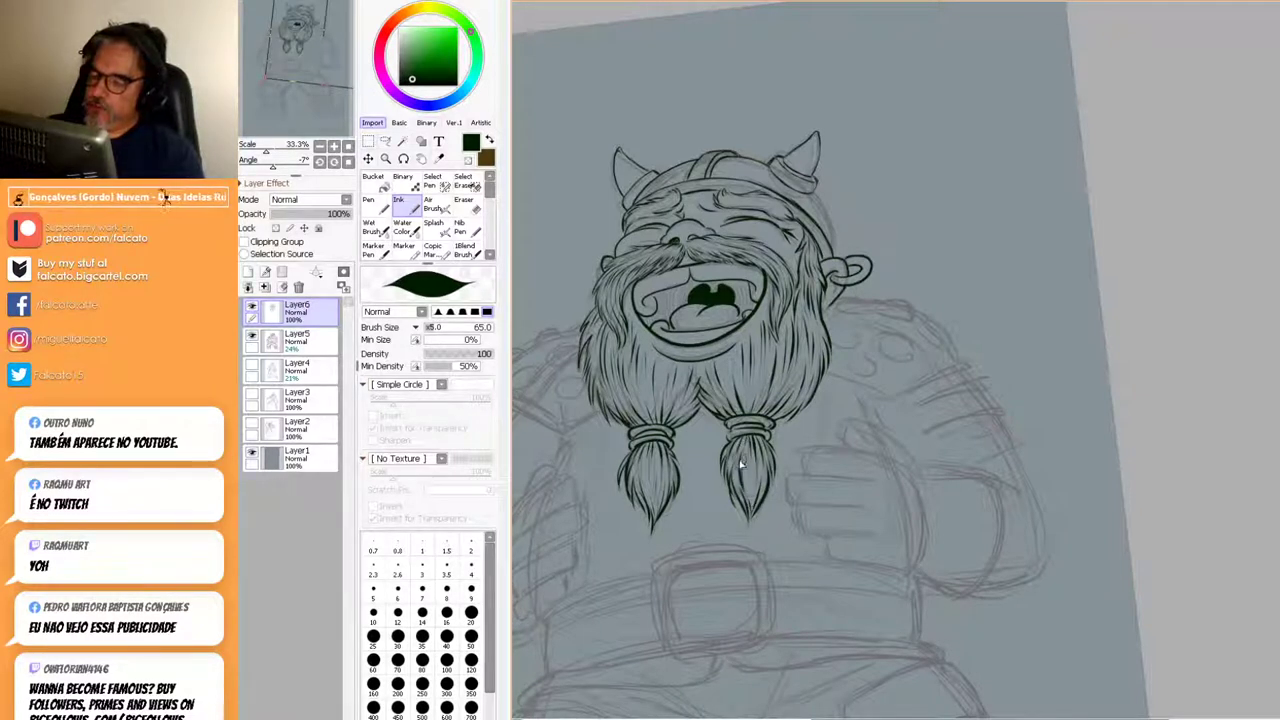
left_click_drag(748, 452, 752, 508)
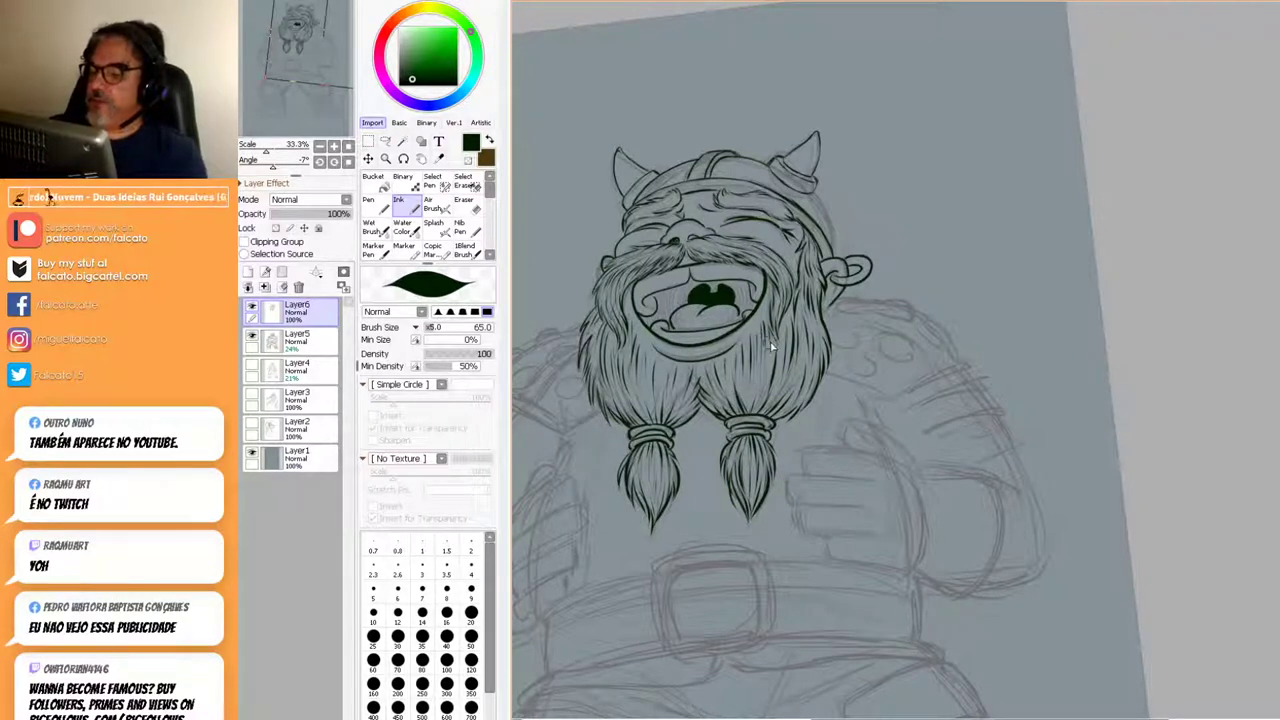
left_click_drag(784, 346, 773, 396)
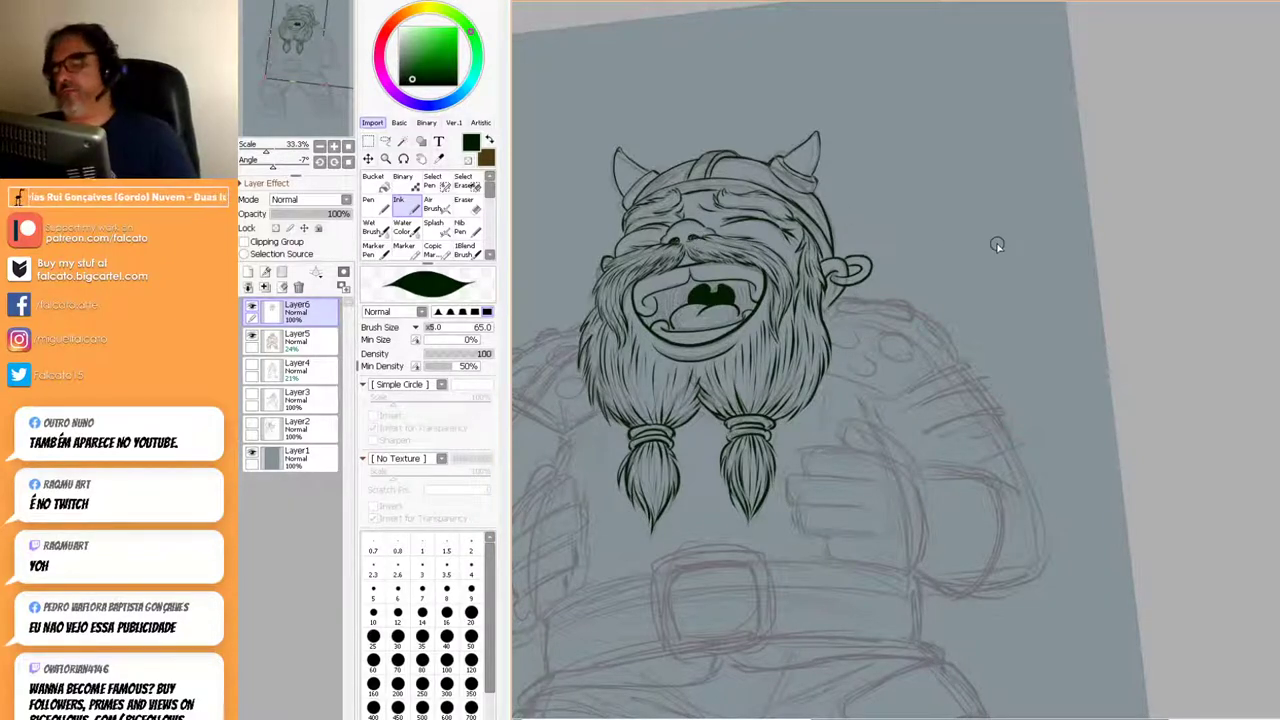
Ink the lower edge and curled outer corner of the shoulder pad in the drawing's left half.
left_click(918, 358, "ctrl+alt")
left_click(918, 358, "ctrl+alt")
left_click(918, 358, "ctrl+alt")
left_click_drag(926, 383, 914, 304)
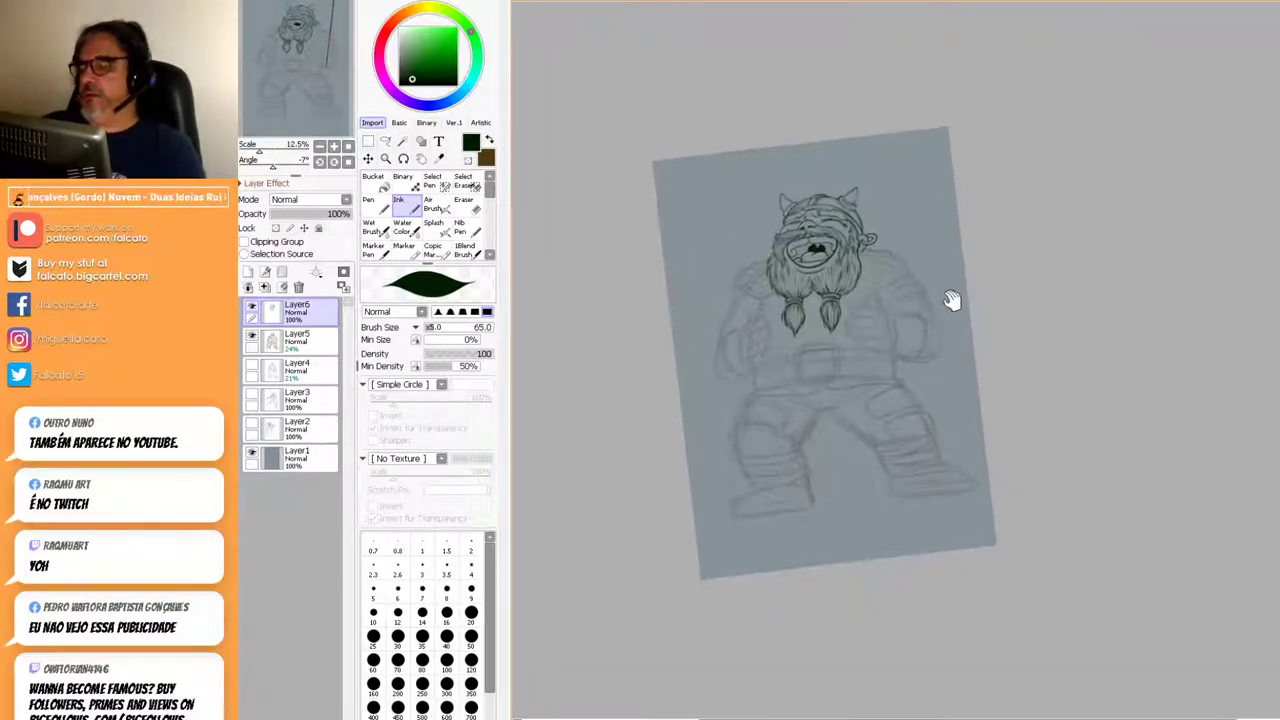
left_click(720, 4)
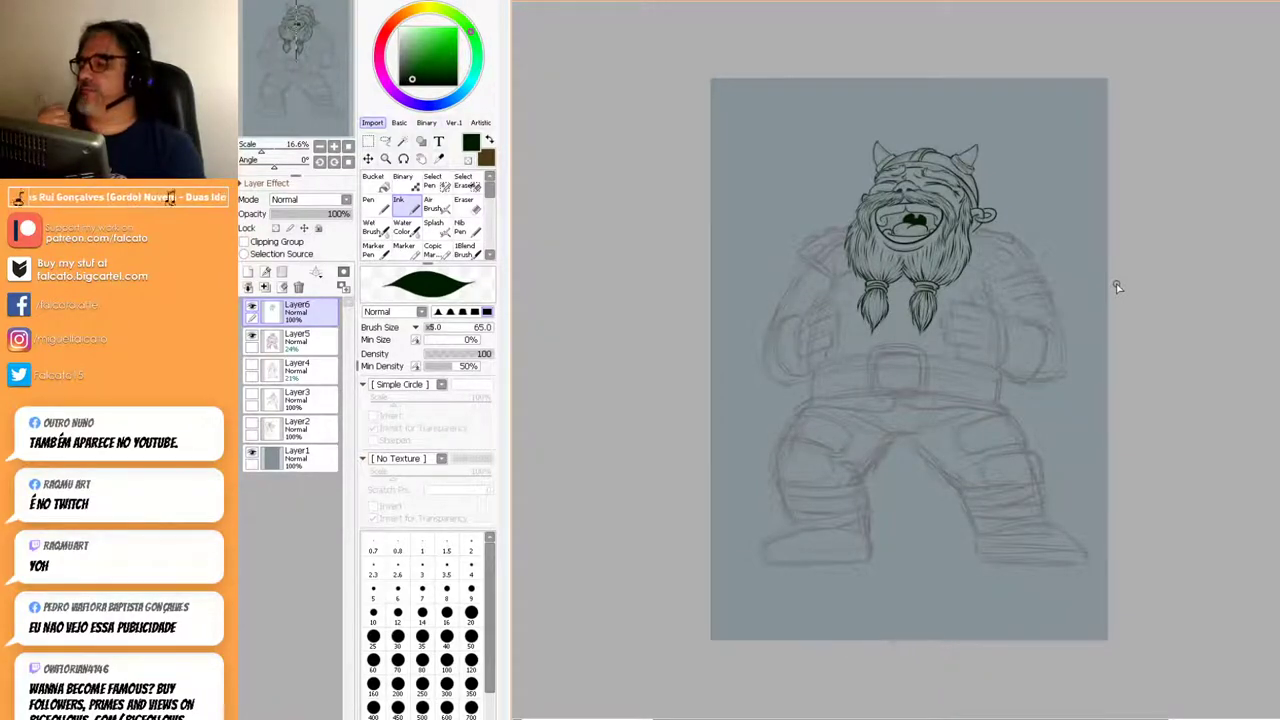
scroll(943, 305, "up", 3)
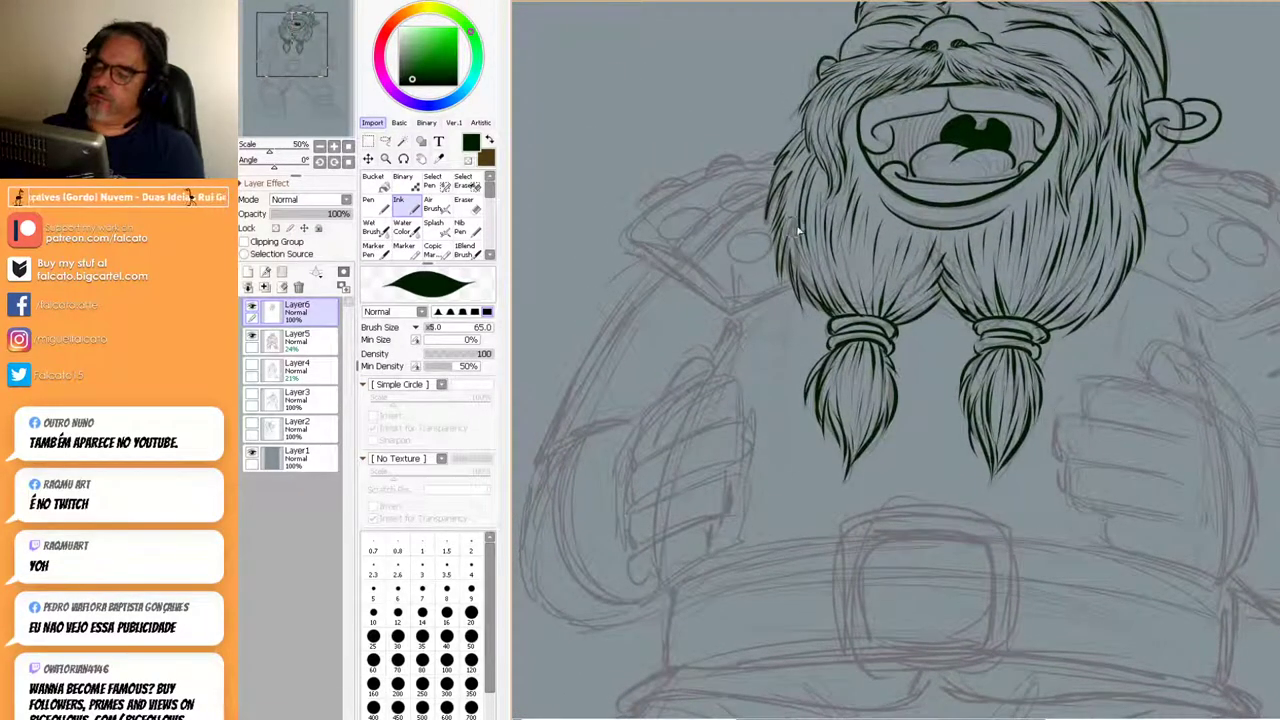
mouse_move(632, 248)
left_mouse_down()
mouse_move(686, 265)
mouse_move(744, 308)
mouse_move(796, 286)
left_mouse_up()
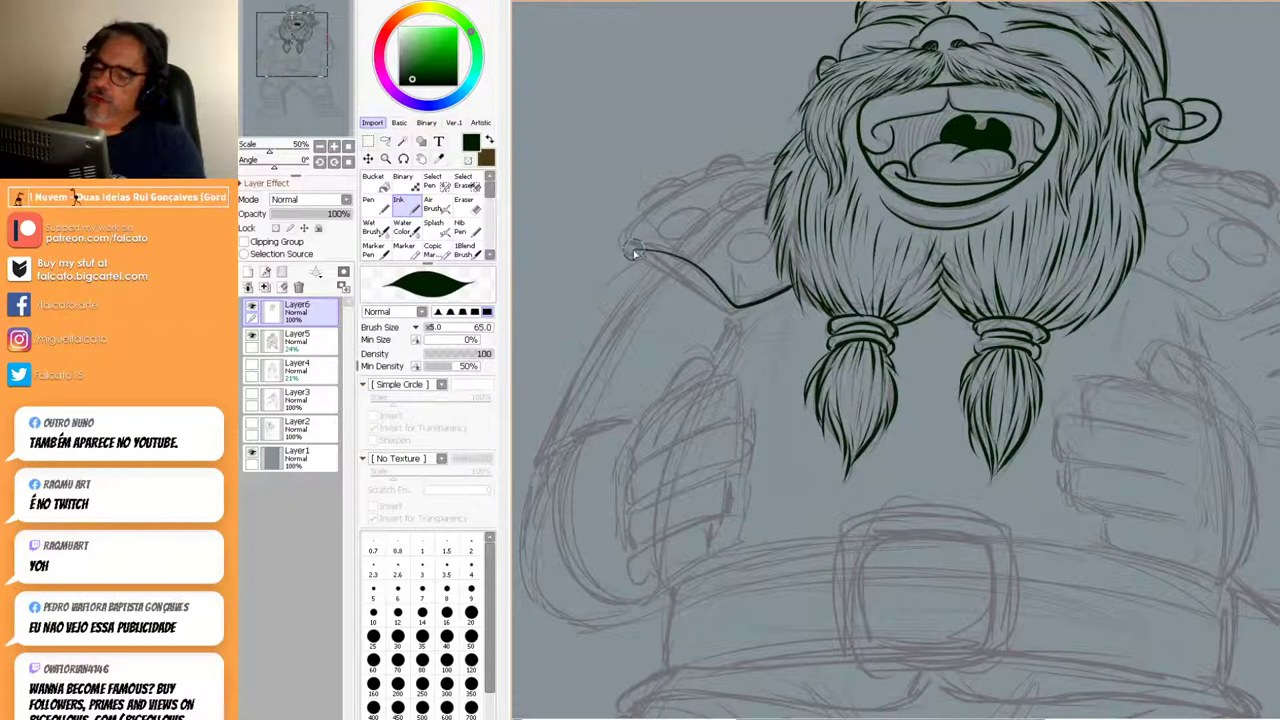
left_click_drag(633, 254, 668, 254)
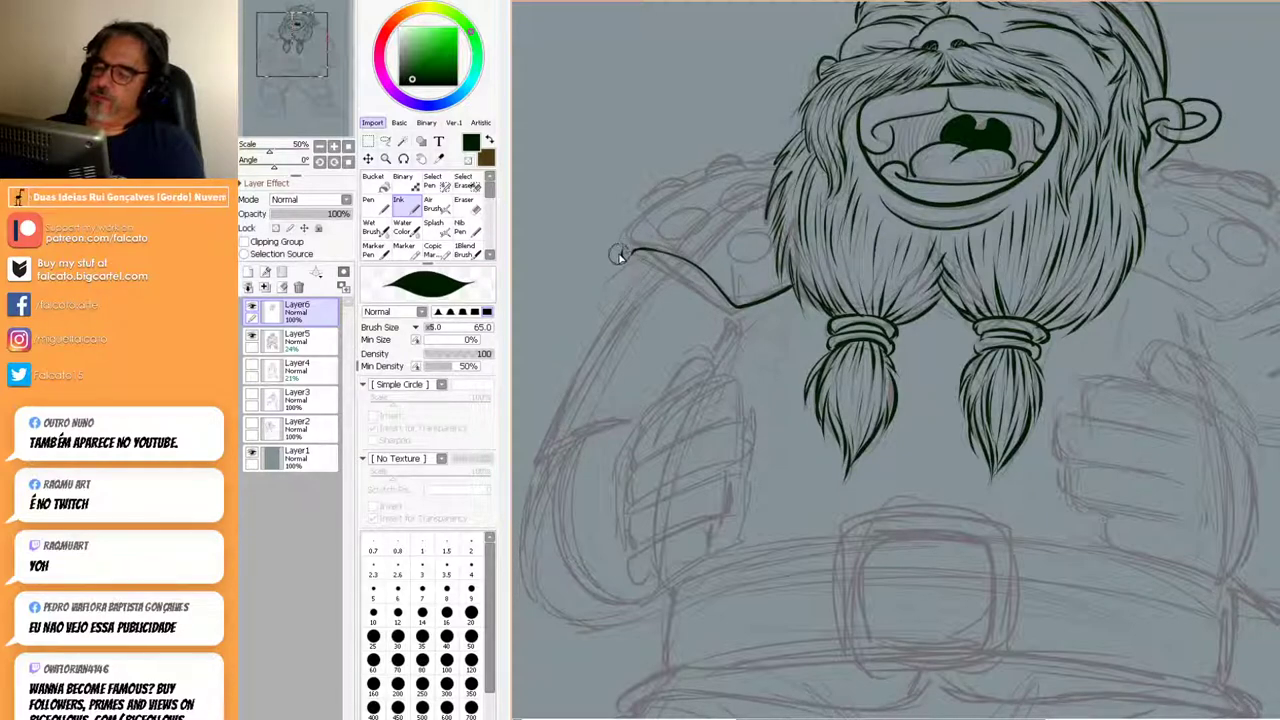
left_click_drag(623, 254, 646, 213)
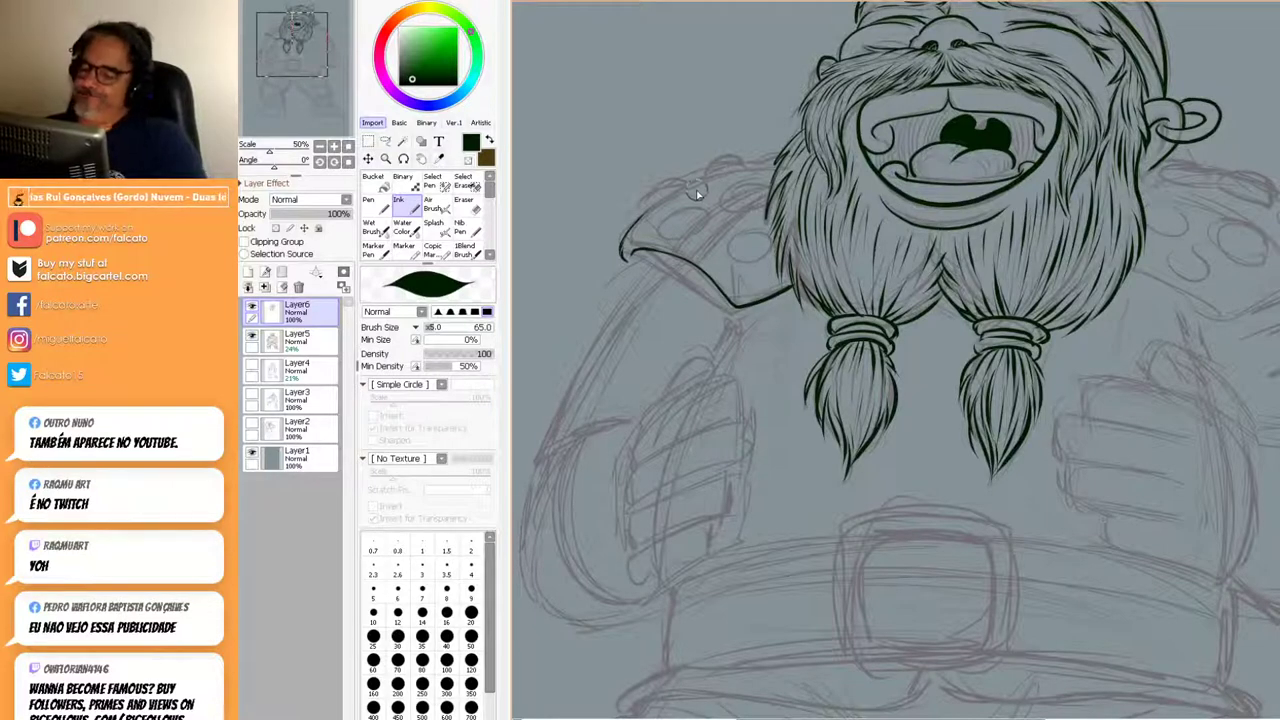
Ink the round studs on the left-half shoulder pad and its bumpy upper contour up to the beard.
mouse_move(674, 211)
left_mouse_down()
mouse_move(707, 229)
mouse_move(697, 207)
mouse_move(690, 229)
mouse_move(754, 186)
mouse_move(739, 215)
left_mouse_up()
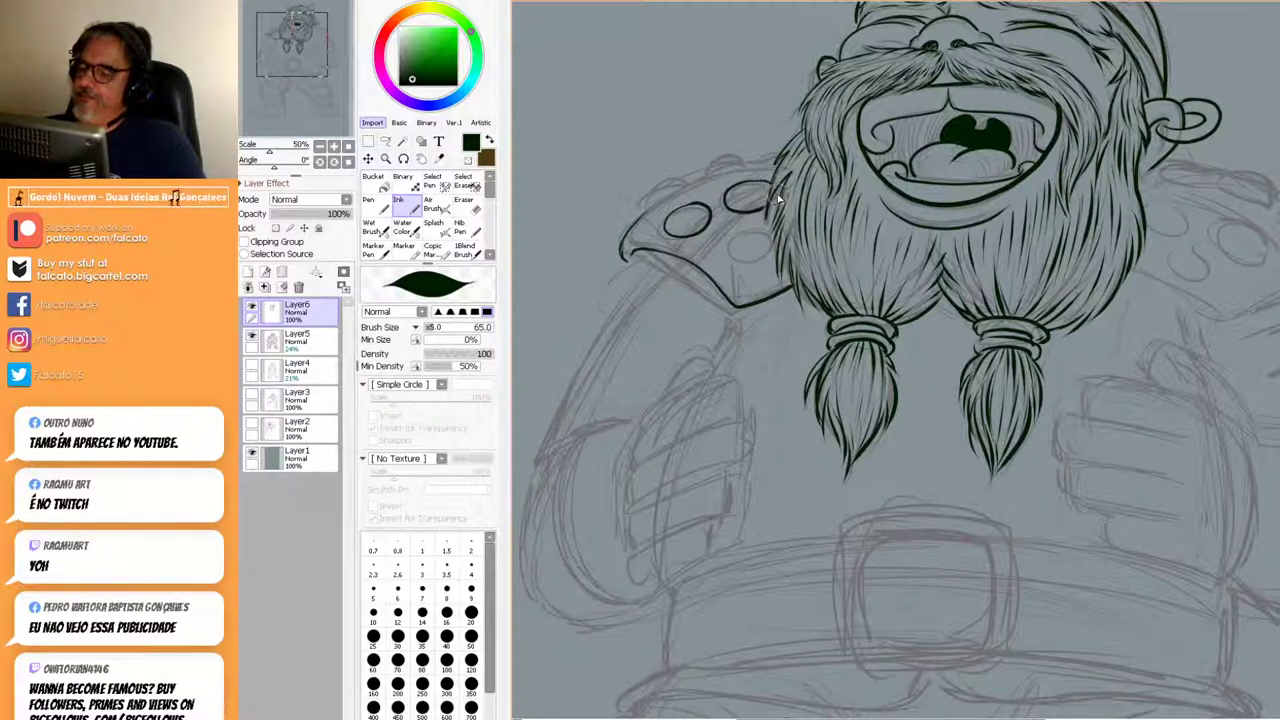
mouse_move(756, 234)
left_mouse_down()
mouse_move(732, 257)
mouse_move(745, 267)
mouse_move(756, 233)
left_mouse_up()
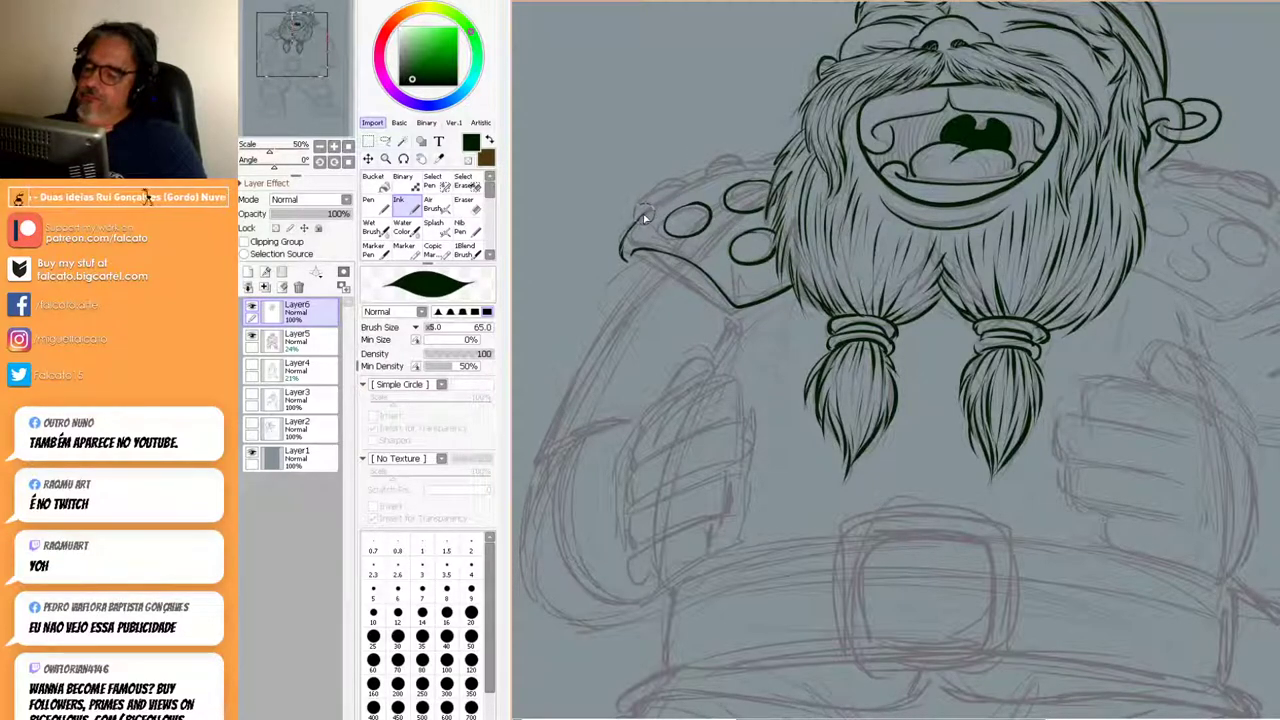
mouse_move(632, 226)
left_mouse_down()
mouse_move(706, 178)
mouse_move(679, 196)
mouse_move(775, 168)
left_mouse_up()
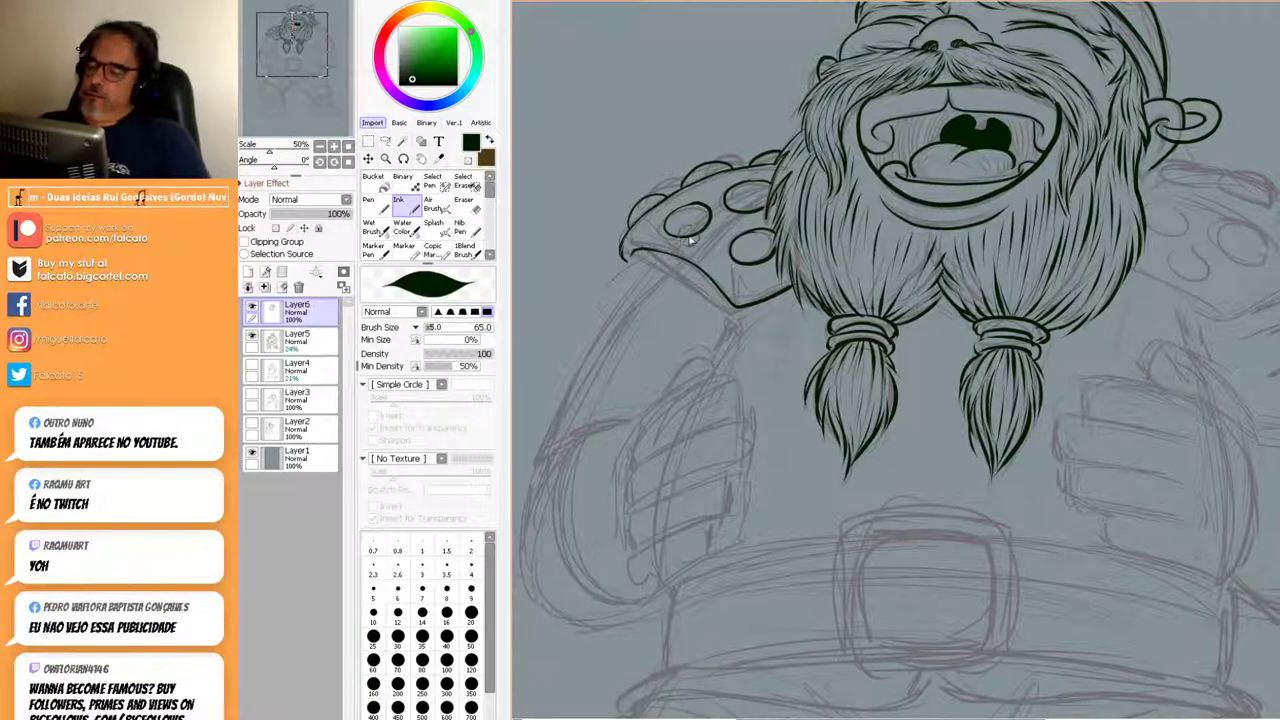
Try a second contour line along the left-half shoulder pad's lower edge and undo it.
mouse_move(652, 266)
left_mouse_down()
mouse_move(731, 319)
mouse_move(660, 268)
mouse_move(622, 265)
left_mouse_up()
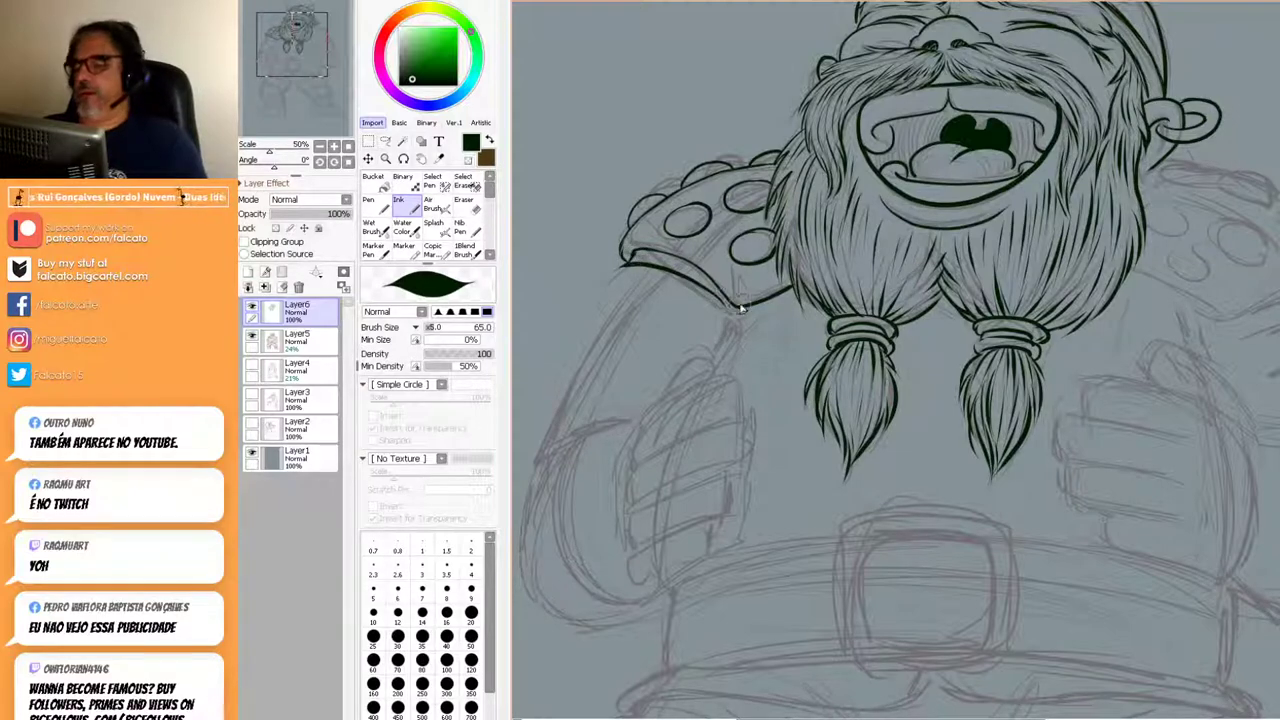
left_click_drag(622, 271, 592, 294)
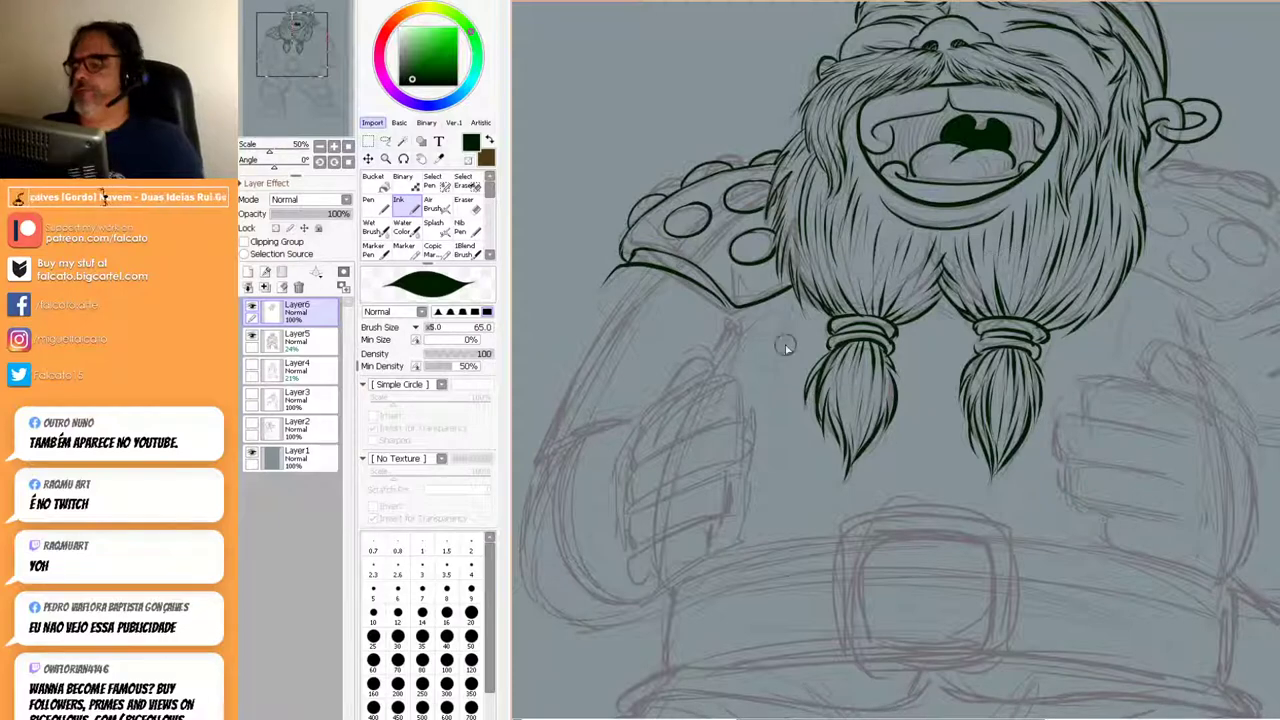
left_click(712, 396, "ctrl+alt")
left_click(712, 396, "ctrl+alt")
left_click(712, 396, "ctrl+alt")
left_click_drag(805, 407, 786, 273)
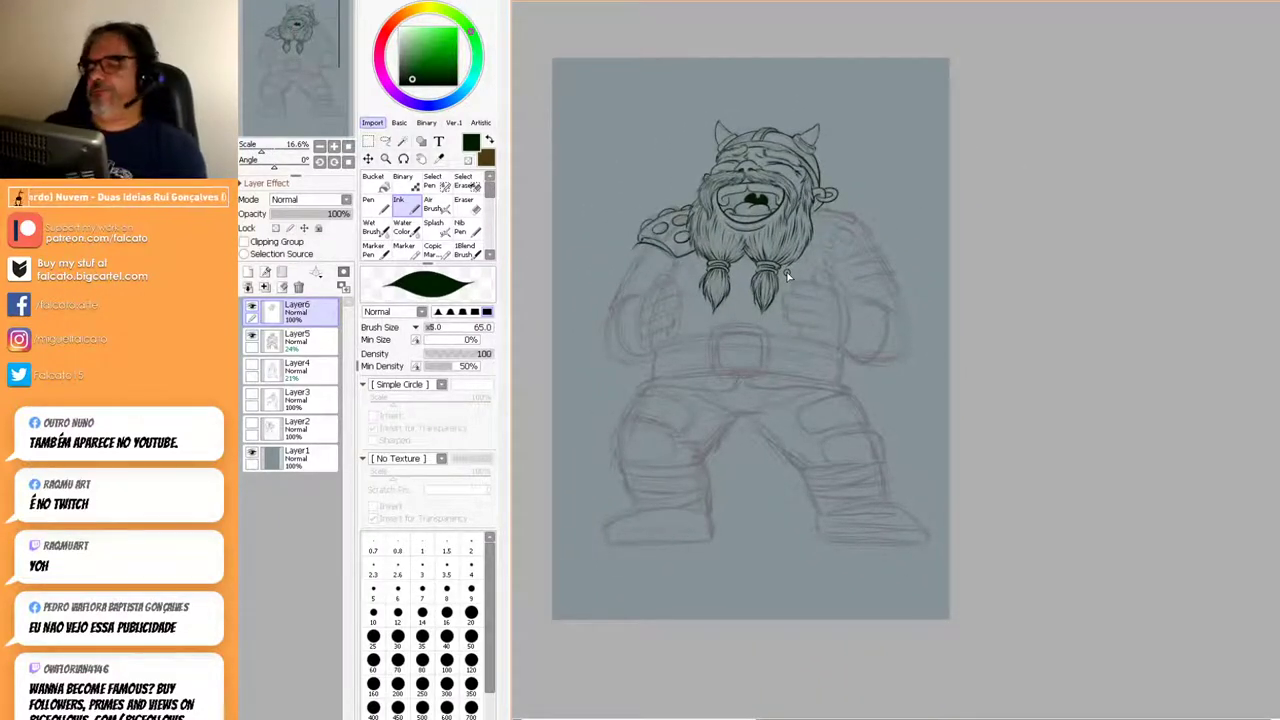
left_click(842, 281, "ctrl")
left_click(842, 281, "ctrl")
left_click(842, 281, "ctrl")
left_click_drag(848, 284, 1171, 297)
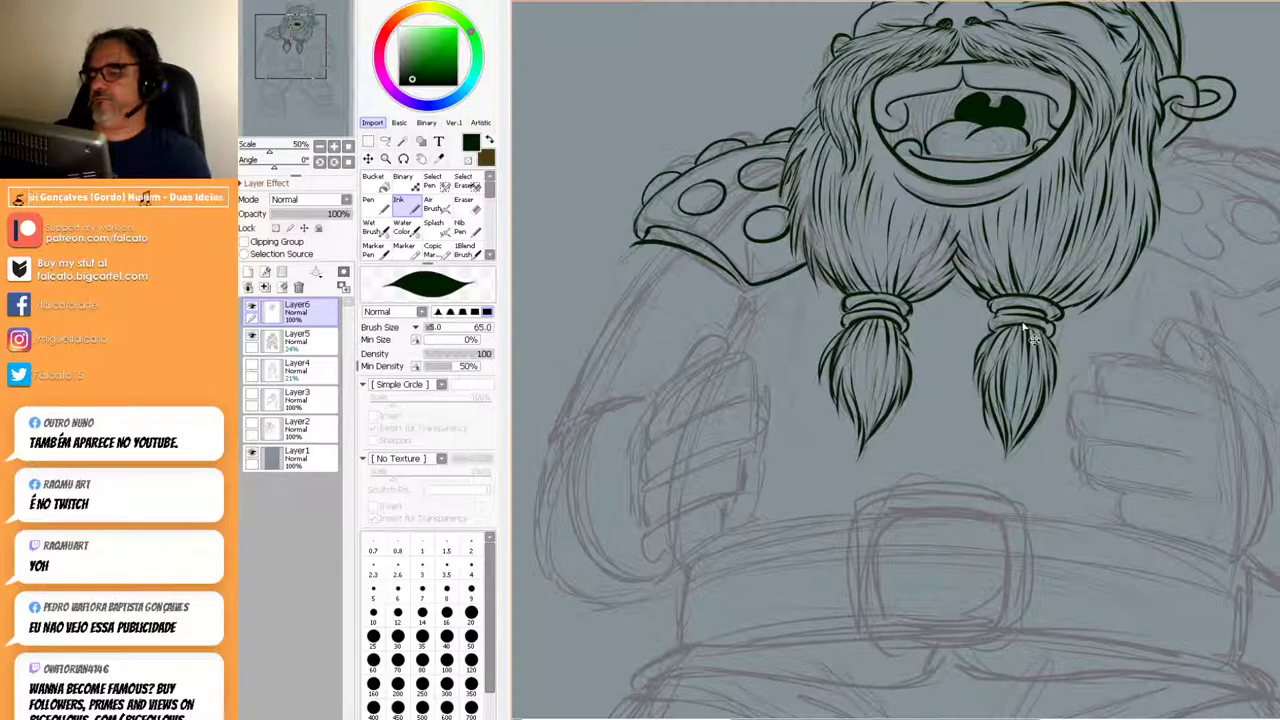
key("ctrl+z")
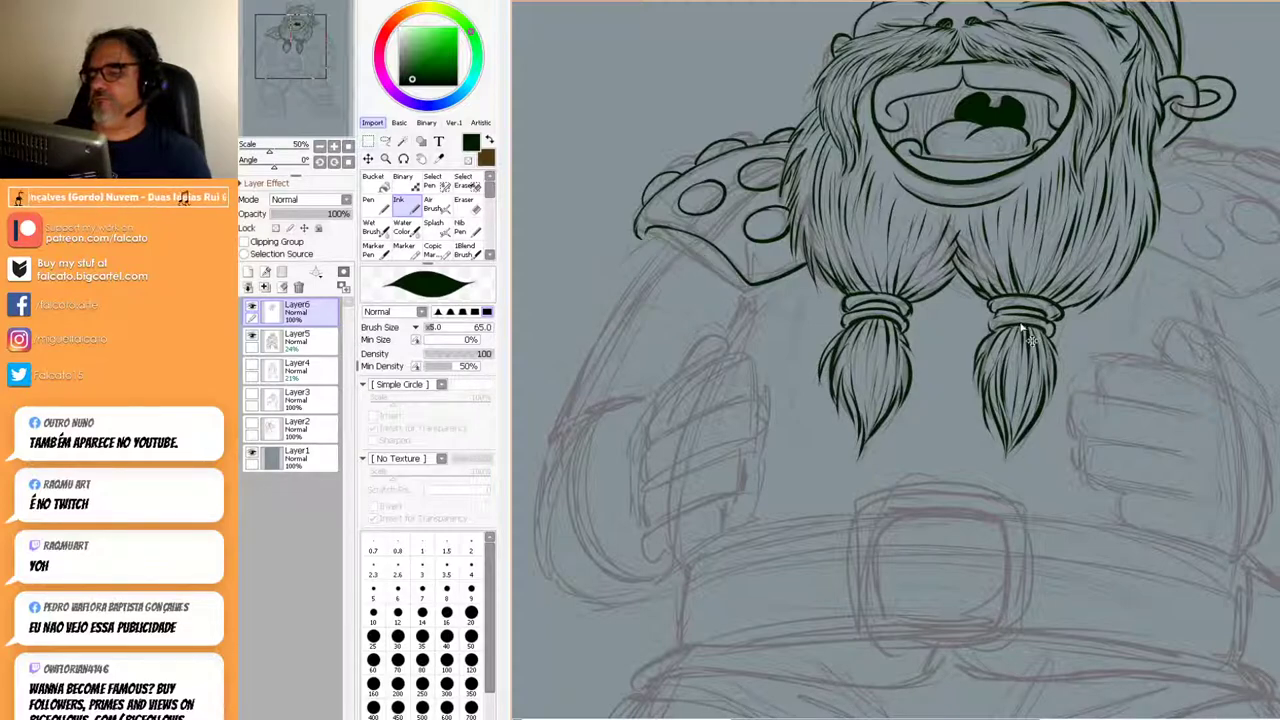
Ink the clenched fist in the drawing's left half with its thumb and folded fingers.
scroll(923, 343, "down", 3)
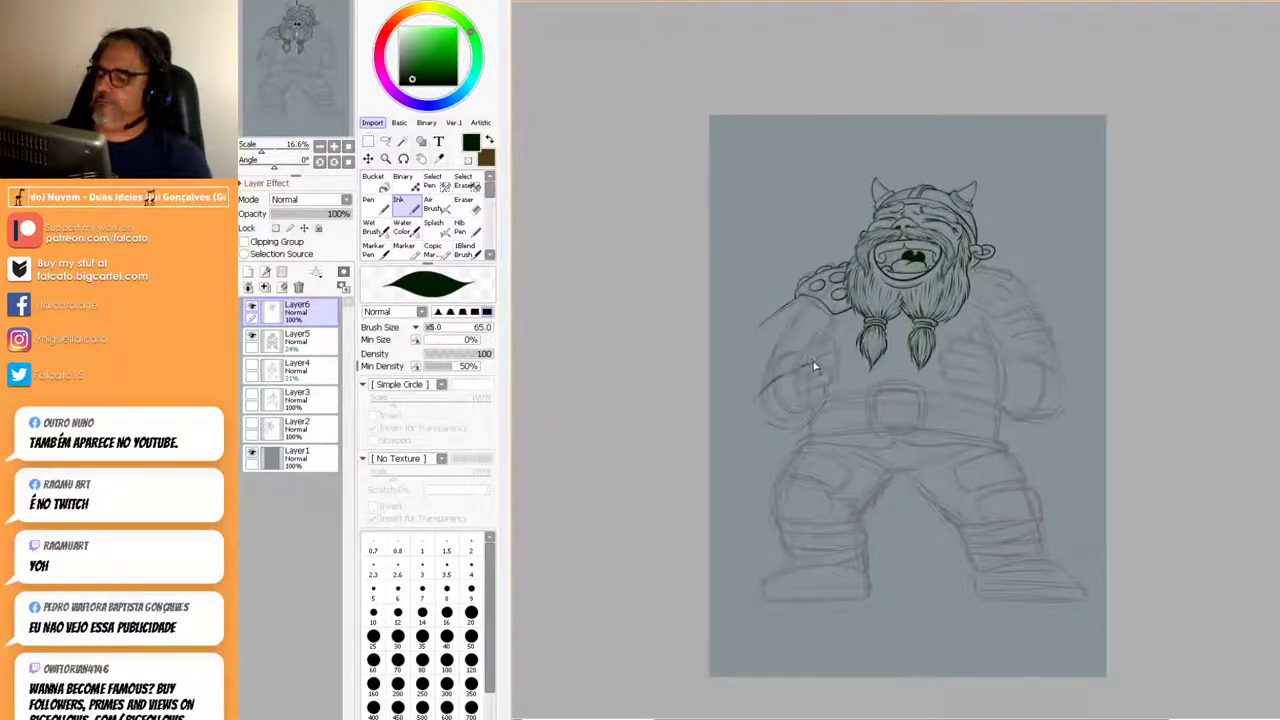
mouse_move(801, 369)
left_mouse_down()
mouse_move(822, 378)
mouse_move(800, 383)
mouse_move(814, 394)
mouse_move(789, 388)
left_mouse_up()
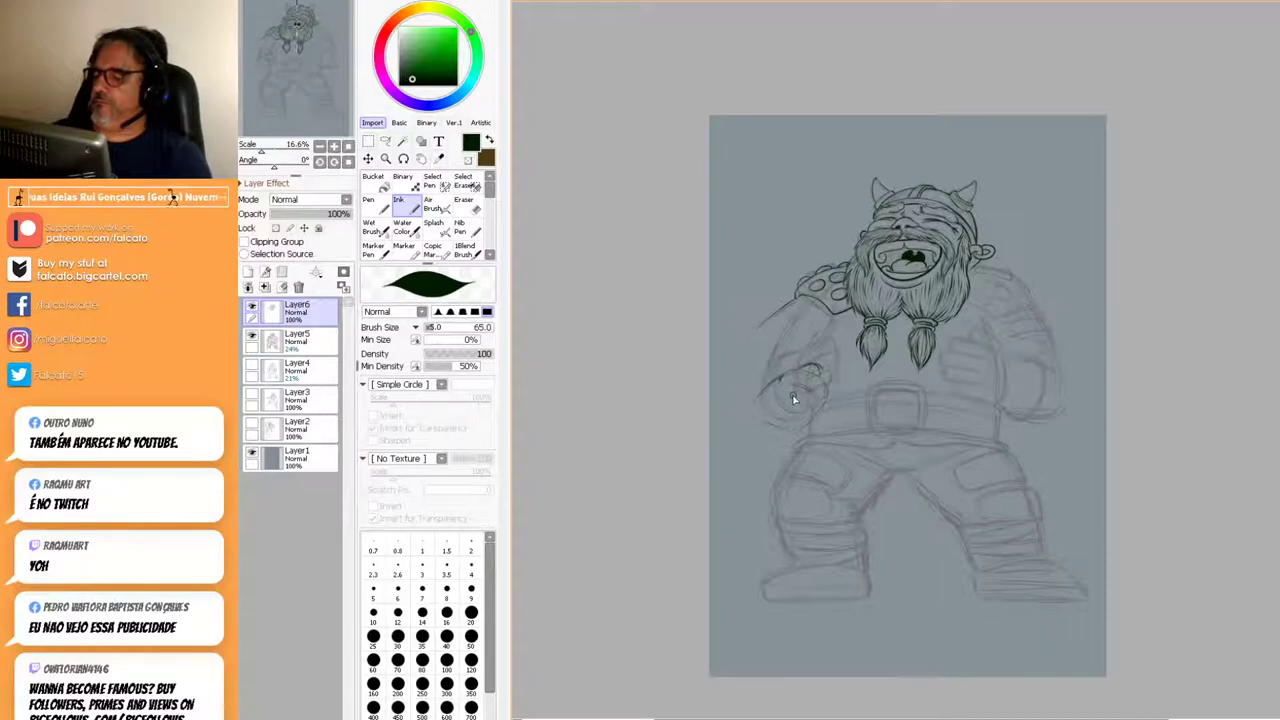
left_click_drag(819, 407, 797, 407)
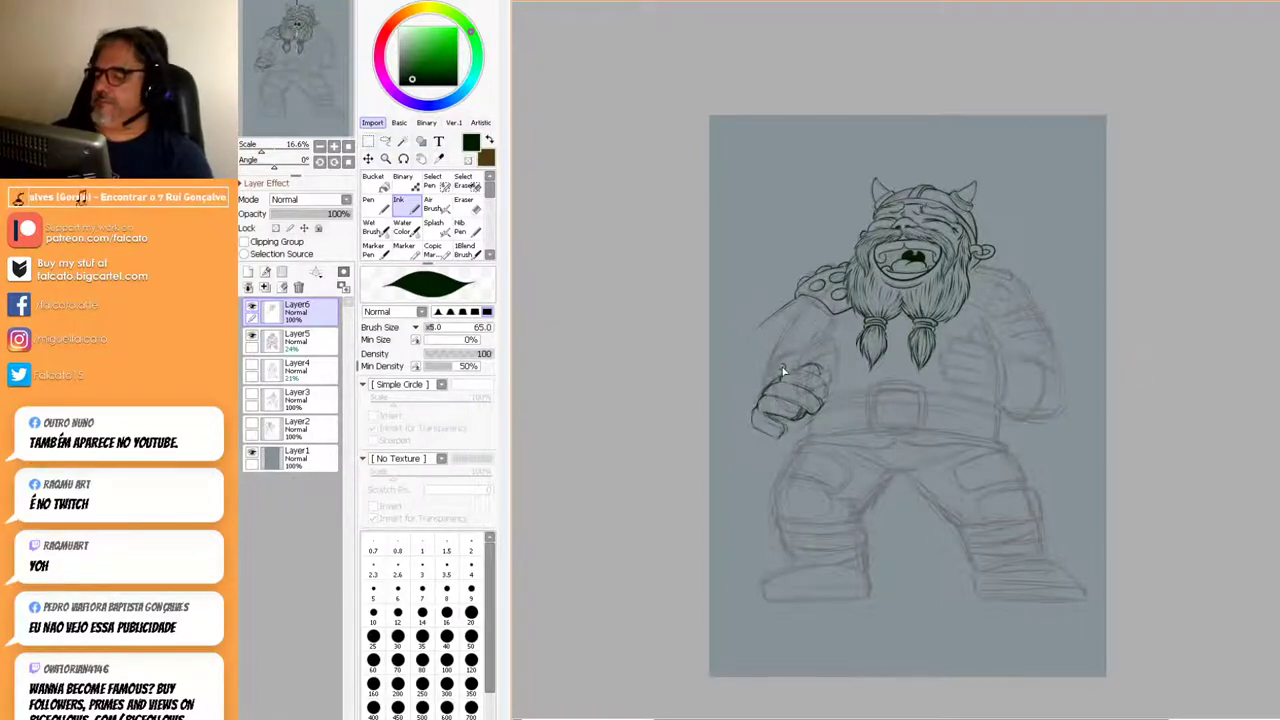
Ink the arm above the left-half fist with inner and outer upper-arm edges, rounded forearm contour and cuff rim.
left_click_drag(746, 370, 776, 370)
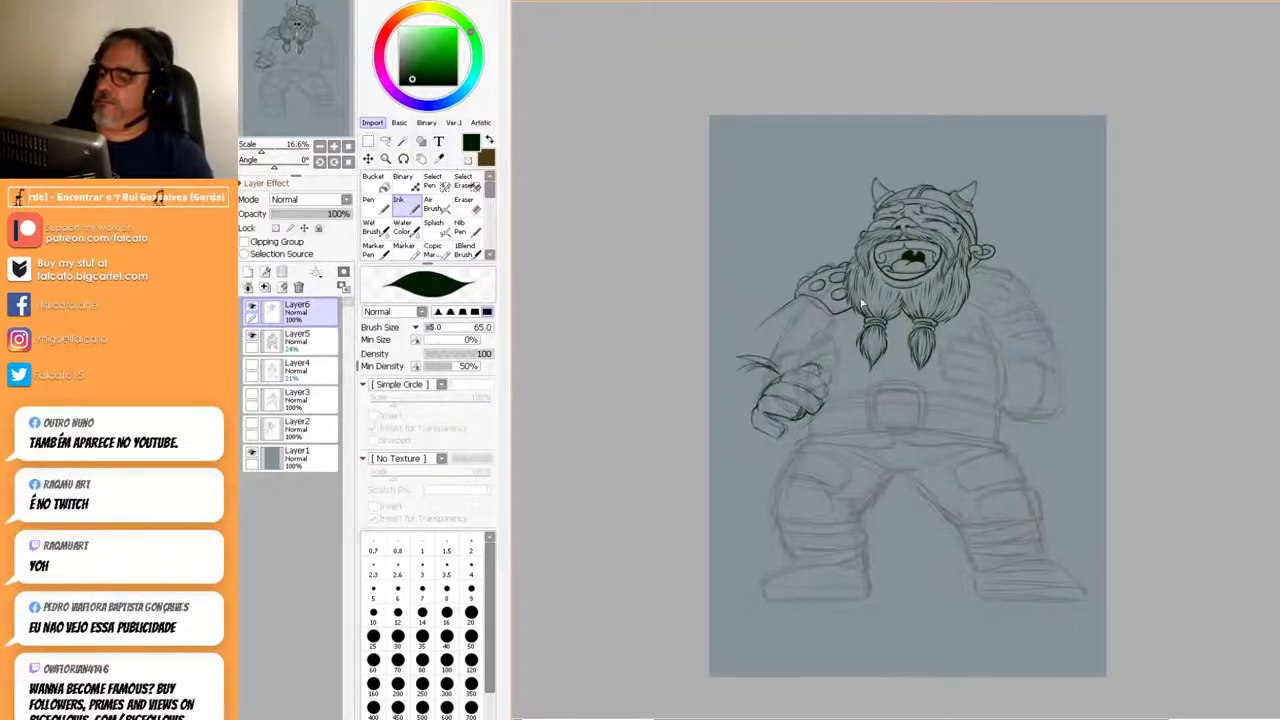
mouse_move(818, 374)
left_mouse_down()
mouse_move(833, 324)
mouse_move(870, 316)
left_mouse_up()
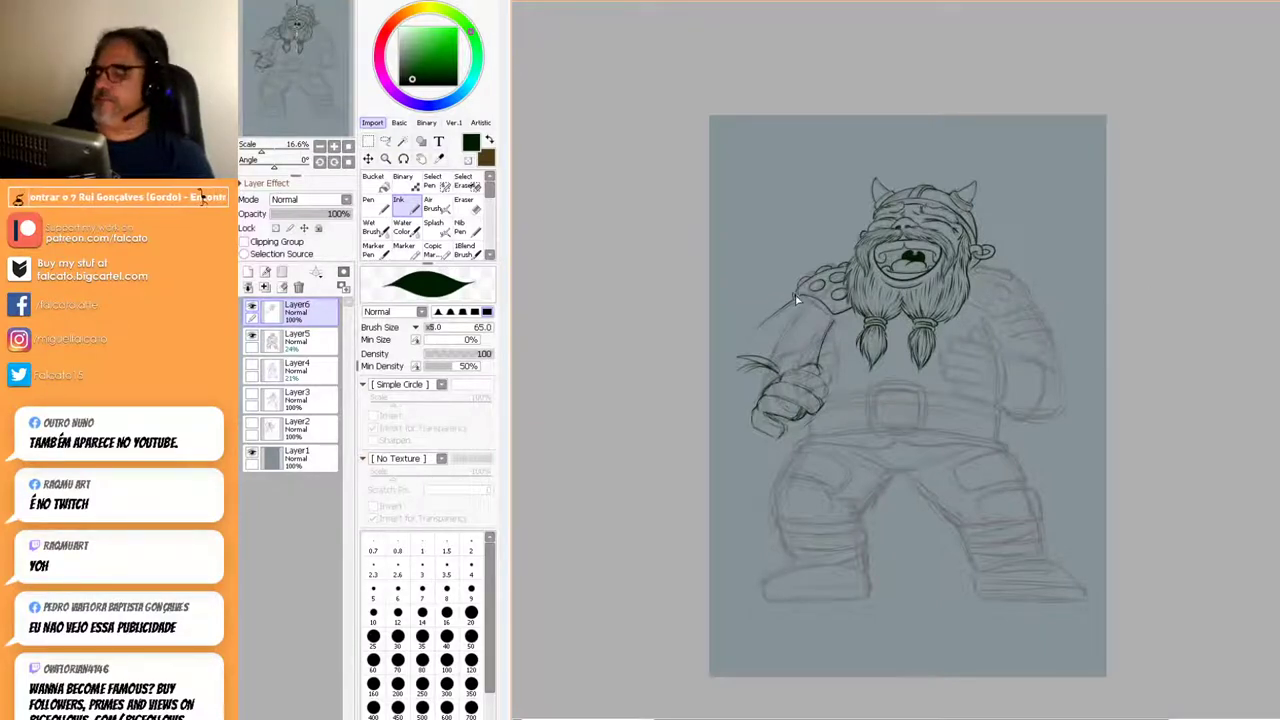
mouse_move(795, 300)
left_mouse_down()
mouse_move(780, 374)
mouse_move(763, 345)
mouse_move(747, 349)
mouse_move(776, 365)
left_mouse_up()
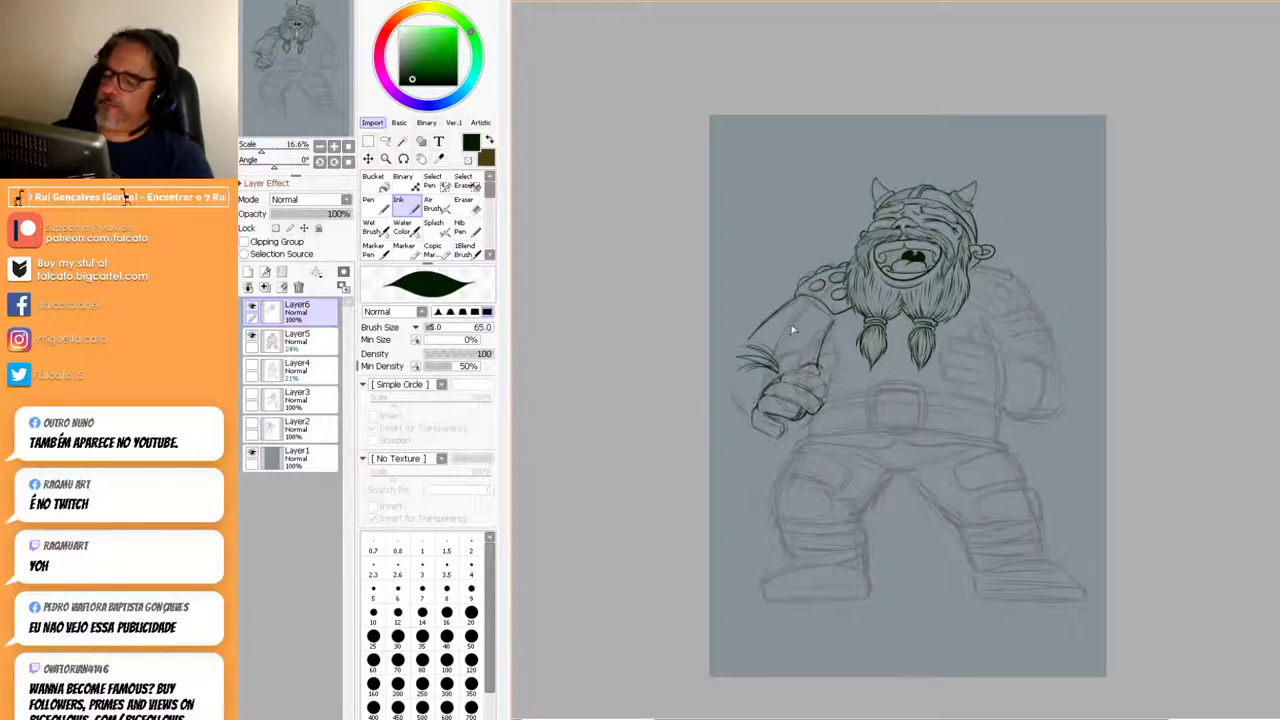
mouse_move(760, 416)
left_mouse_down()
mouse_move(729, 361)
mouse_move(759, 350)
mouse_move(786, 364)
mouse_move(725, 364)
mouse_move(790, 356)
left_mouse_up()
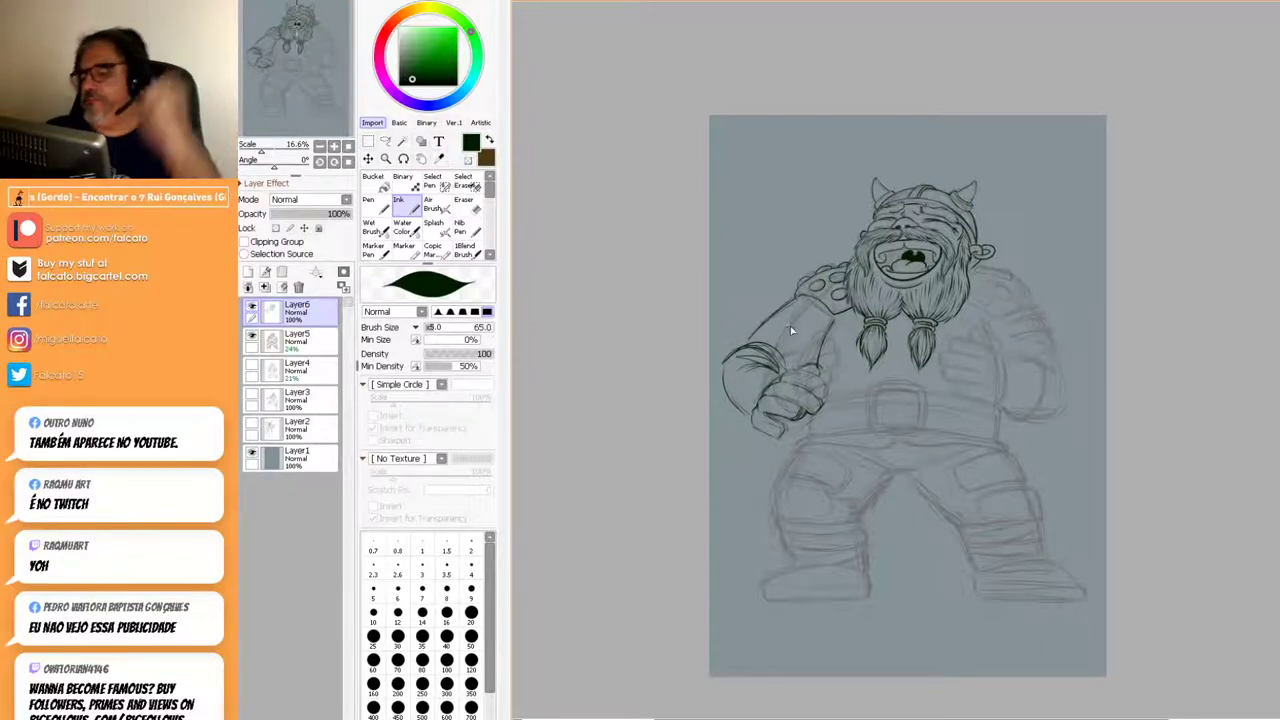
mouse_move(787, 357)
left_mouse_down()
mouse_move(754, 340)
mouse_move(728, 357)
left_mouse_up()
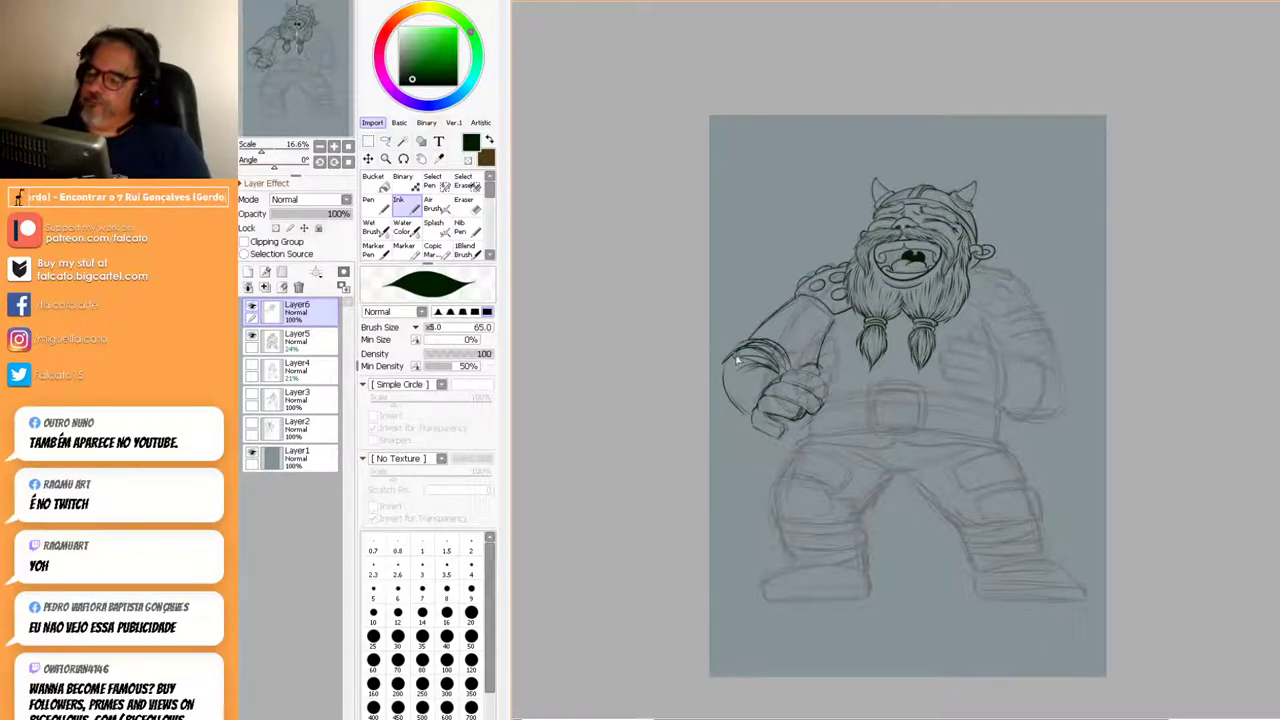
Erase the stray lines inside the left-half forearm and around the fist with an eraser of size 144.
key("e")
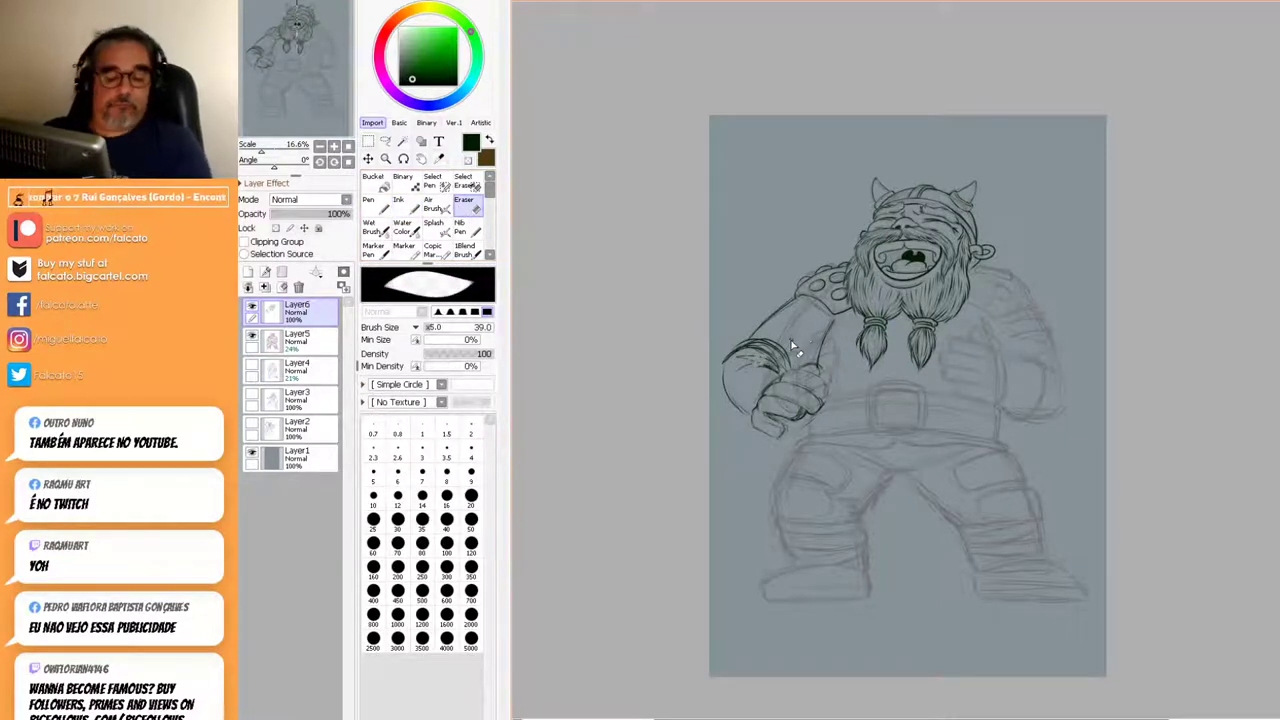
key("ctrl+alt")
left_click_drag(800, 382, 820, 381)
left_click_drag(745, 349, 758, 356)
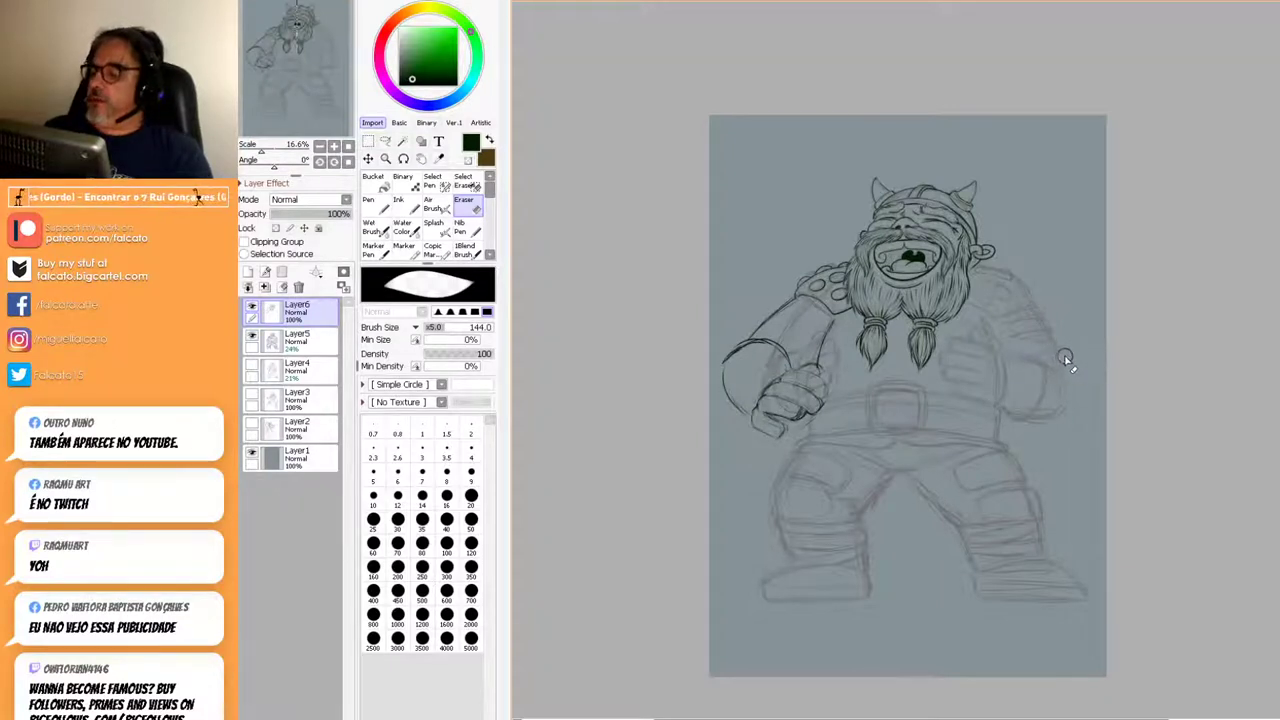
Reinforce the left-half fist's contours with the Ink brush and add the curved band line along the forearm.
left_click(401, 206)
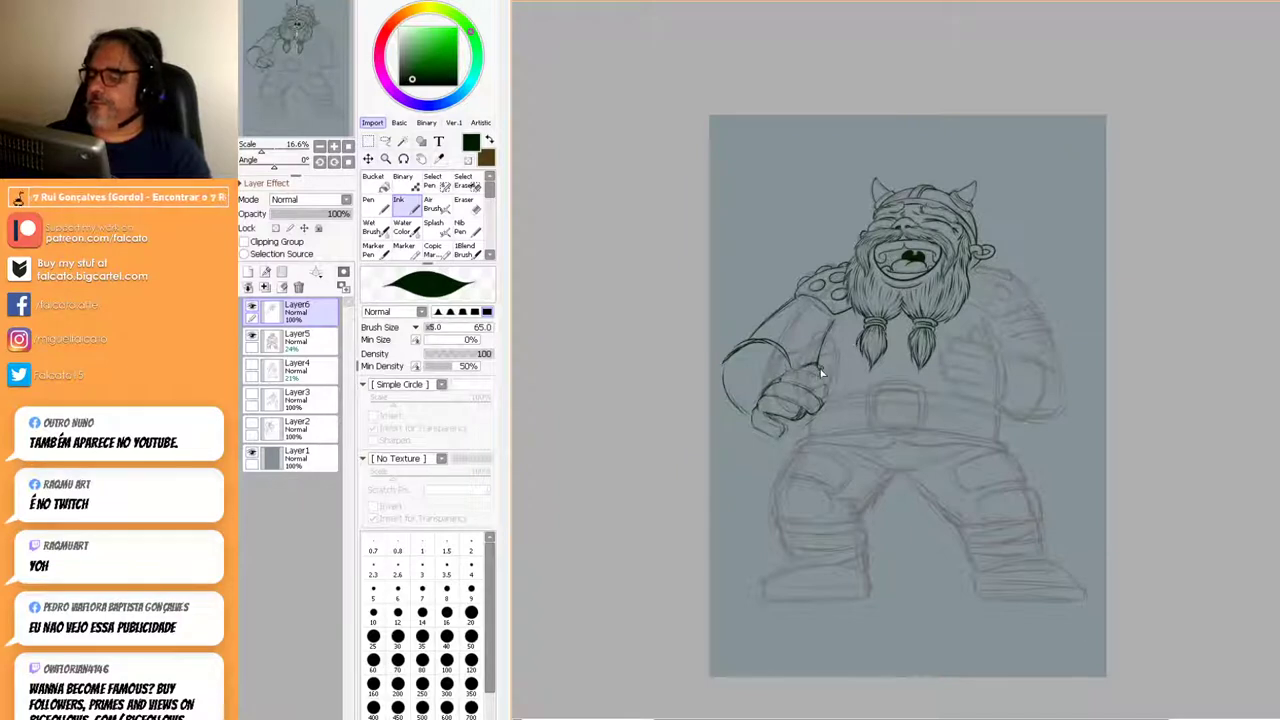
left_click_drag(796, 370, 814, 372)
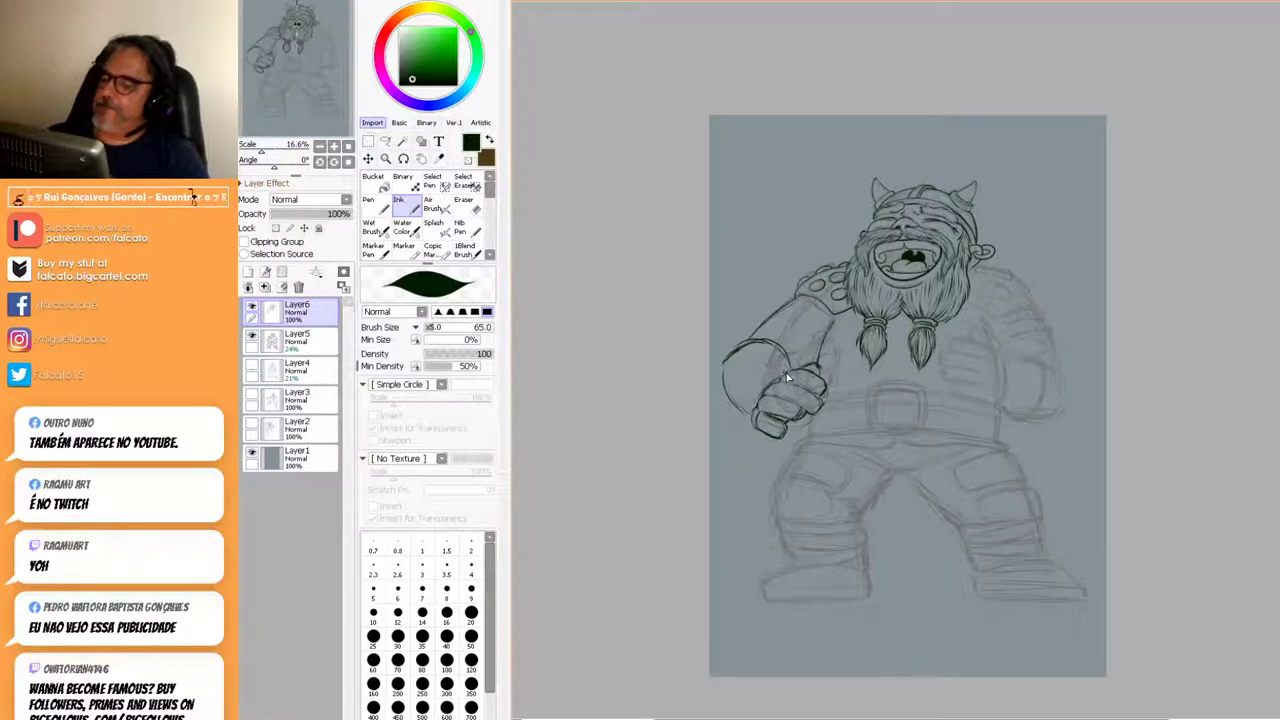
mouse_move(783, 354)
left_mouse_down()
mouse_move(736, 373)
mouse_move(728, 407)
mouse_move(734, 379)
mouse_move(777, 356)
mouse_move(735, 384)
mouse_move(731, 411)
mouse_move(732, 387)
mouse_move(752, 425)
left_mouse_up()
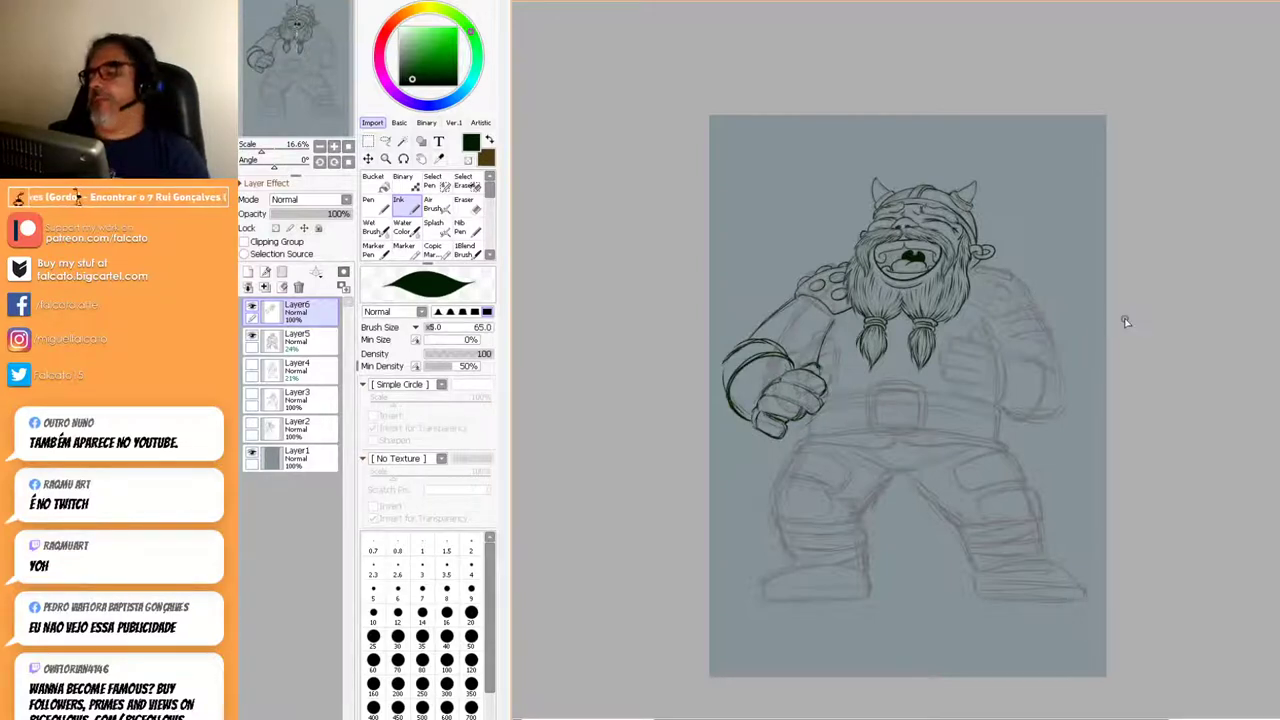
Ink the belt around the belly with its upper and lower edges and the square buckle at the centre.
left_click_drag(1057, 373, 1070, 262)
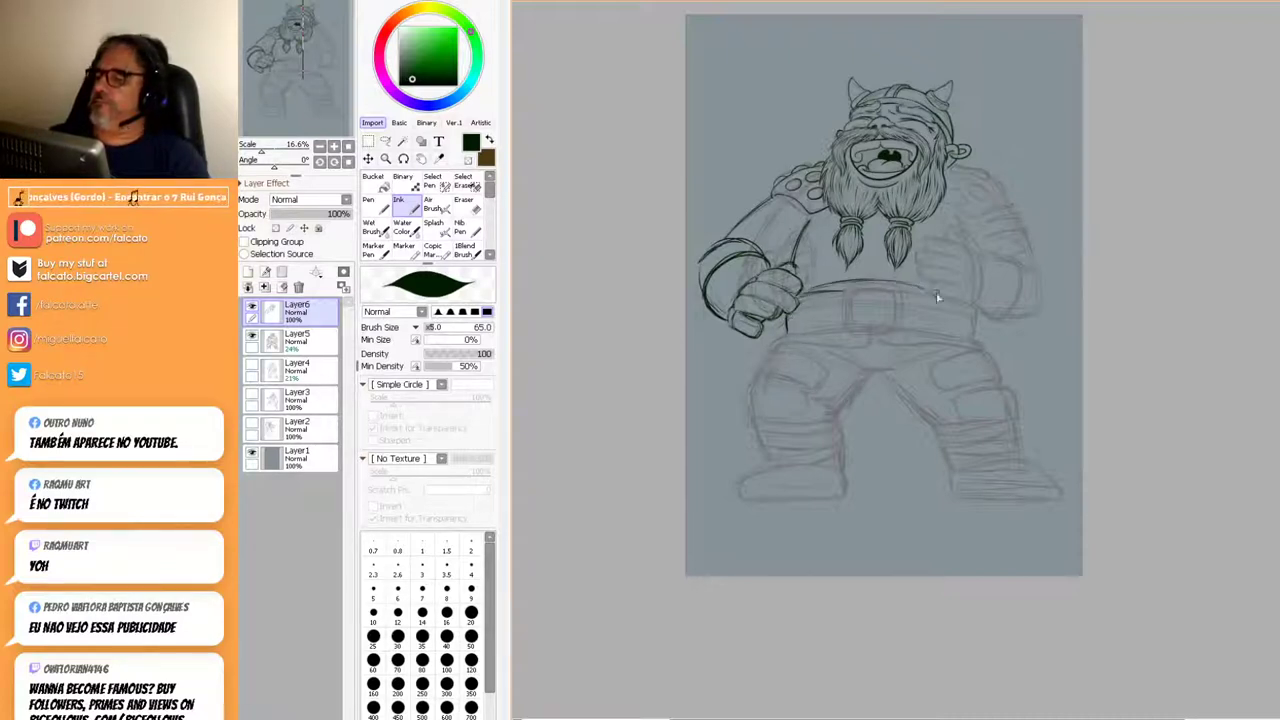
mouse_move(928, 291)
left_mouse_down()
mouse_move(812, 293)
mouse_move(919, 288)
mouse_move(791, 339)
mouse_move(864, 321)
mouse_move(800, 333)
mouse_move(933, 327)
mouse_move(916, 323)
mouse_move(971, 346)
mouse_move(938, 330)
mouse_move(801, 333)
mouse_move(979, 327)
left_mouse_up()
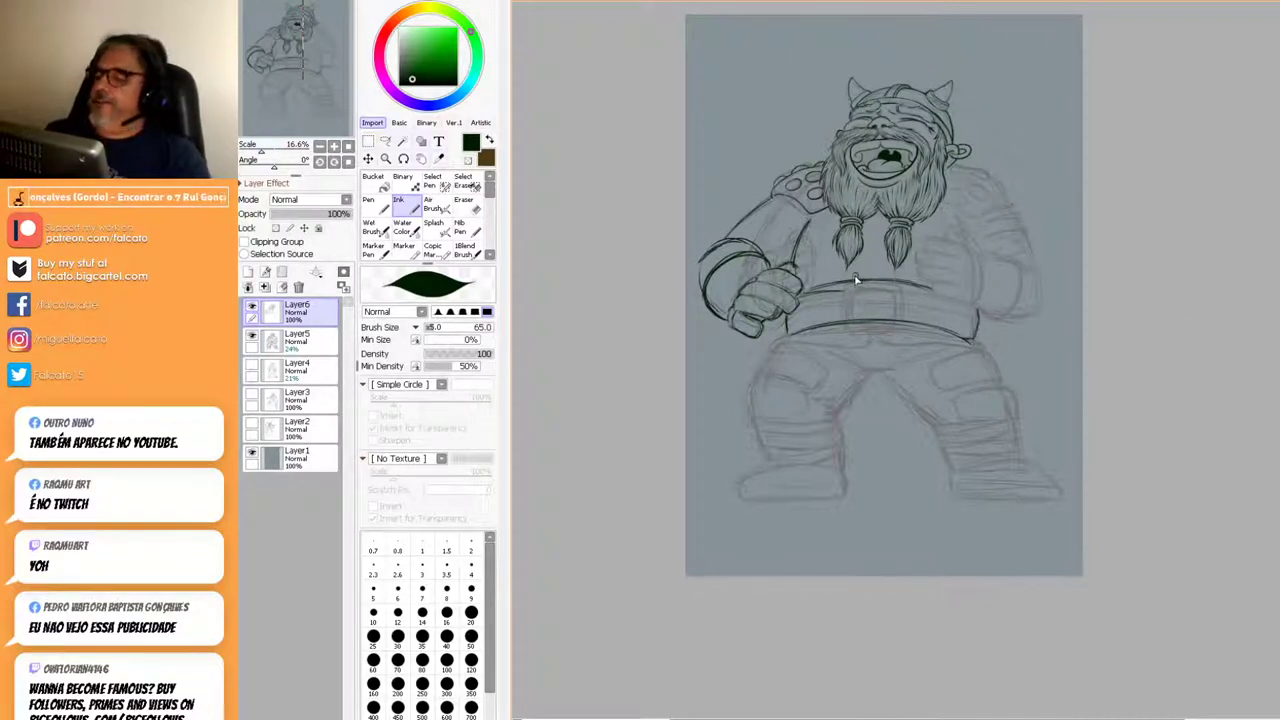
left_click_drag(846, 288, 849, 327)
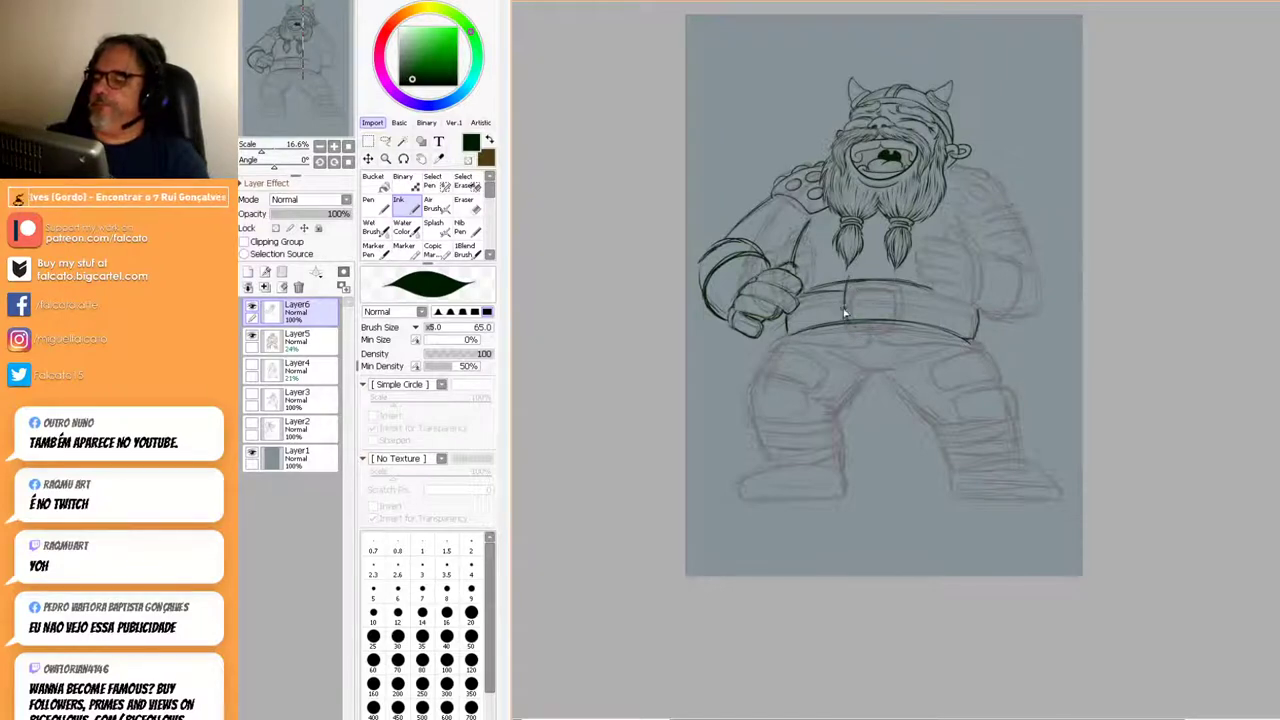
left_click_drag(898, 285, 900, 320)
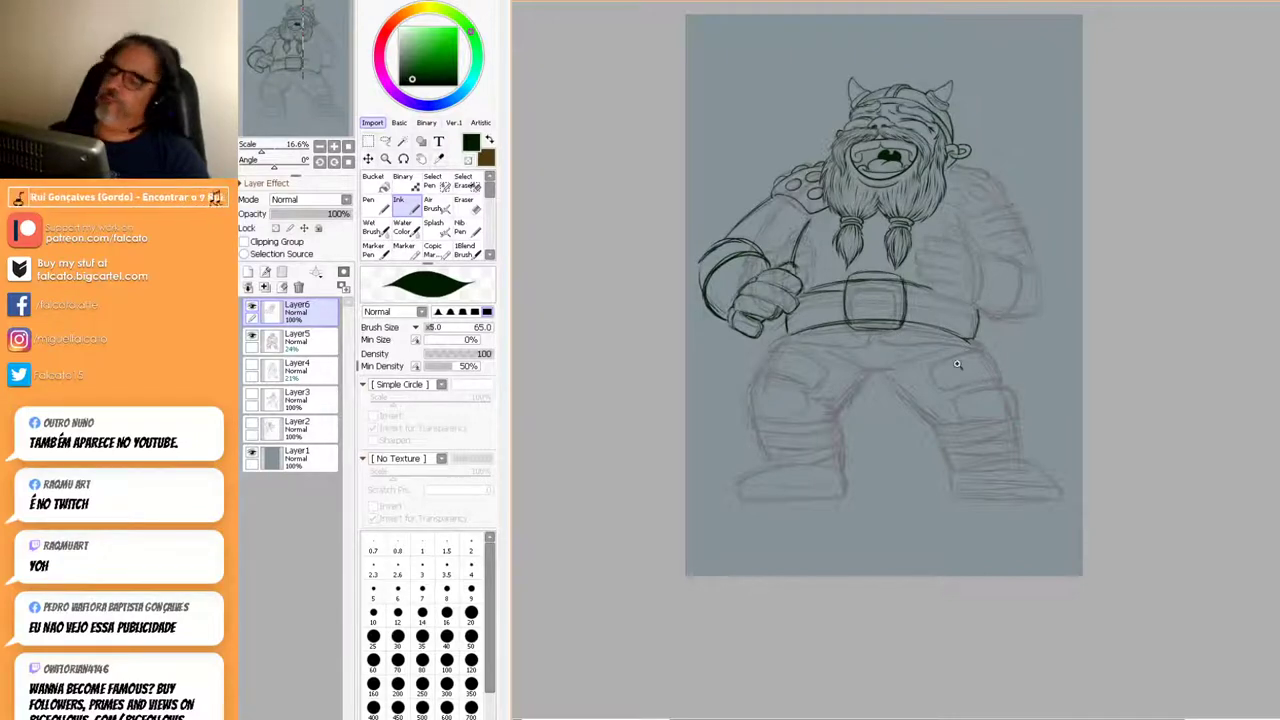
Ink the hand resting on the belly in the drawing's right half, plus the shoulder pad's lower edge and outer sleeve line.
scroll(968, 354, "down", 5)
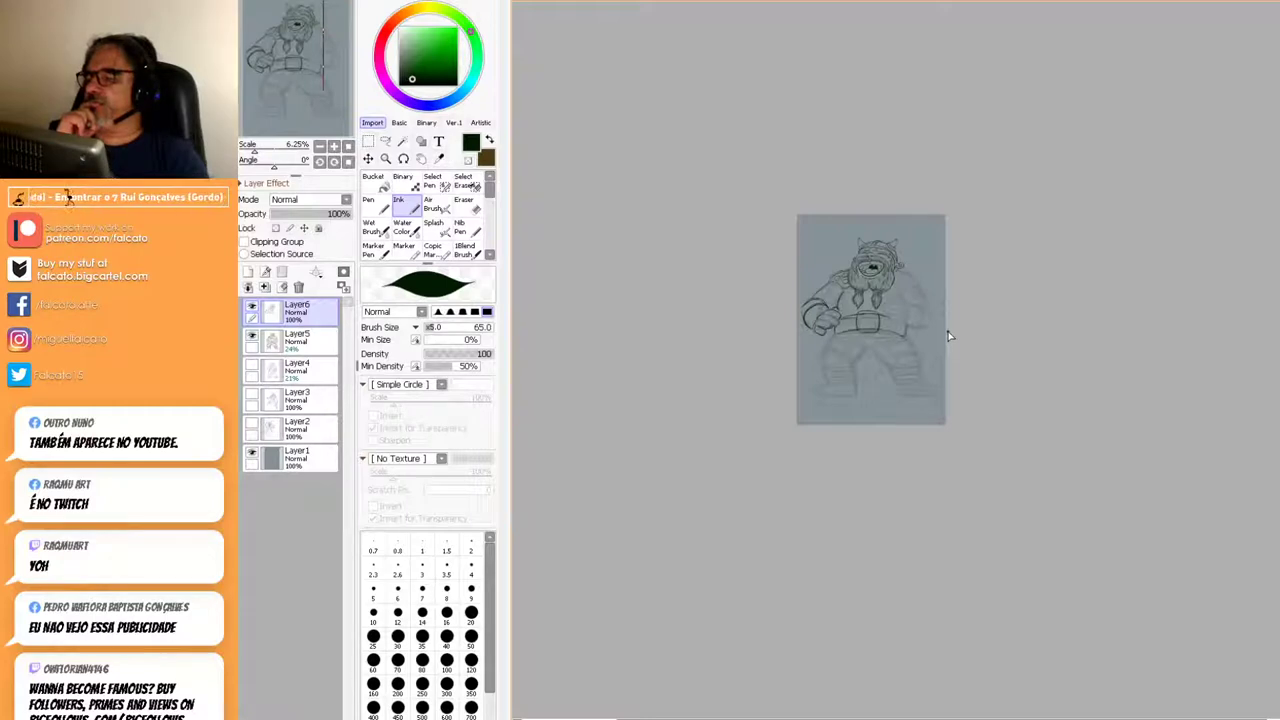
scroll(912, 330, "up", 5)
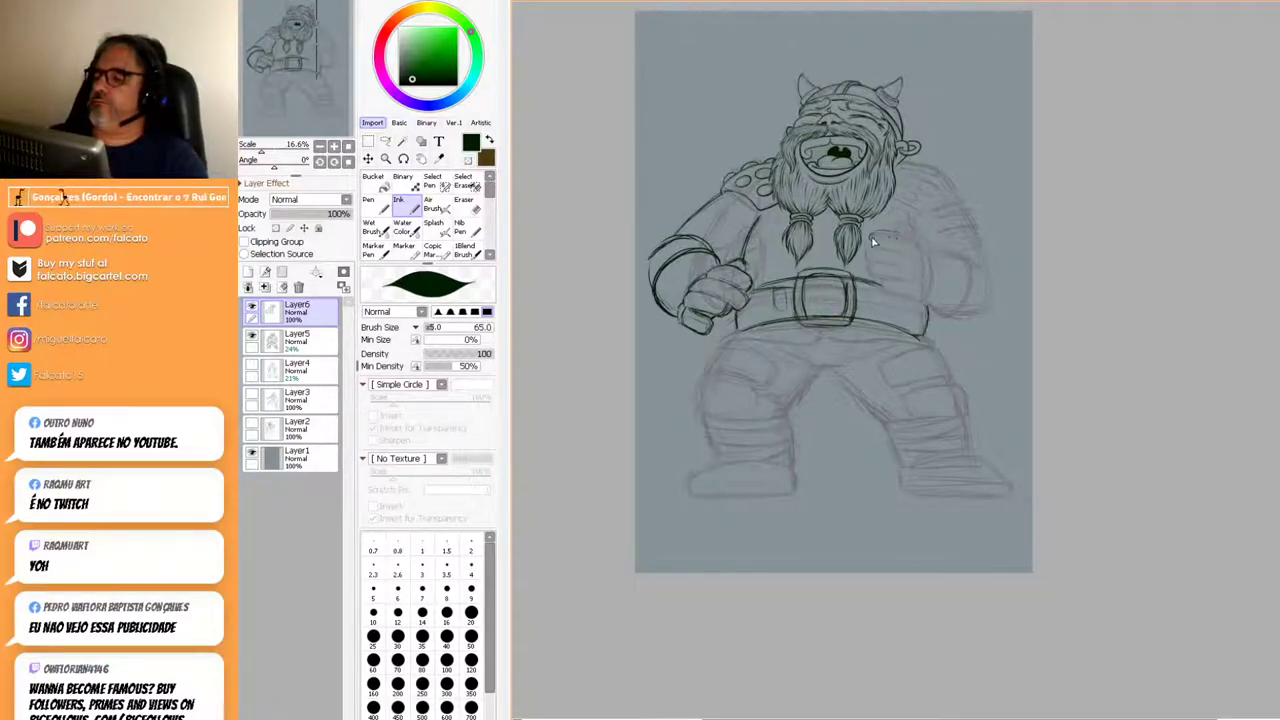
left_click_drag(881, 231, 909, 233)
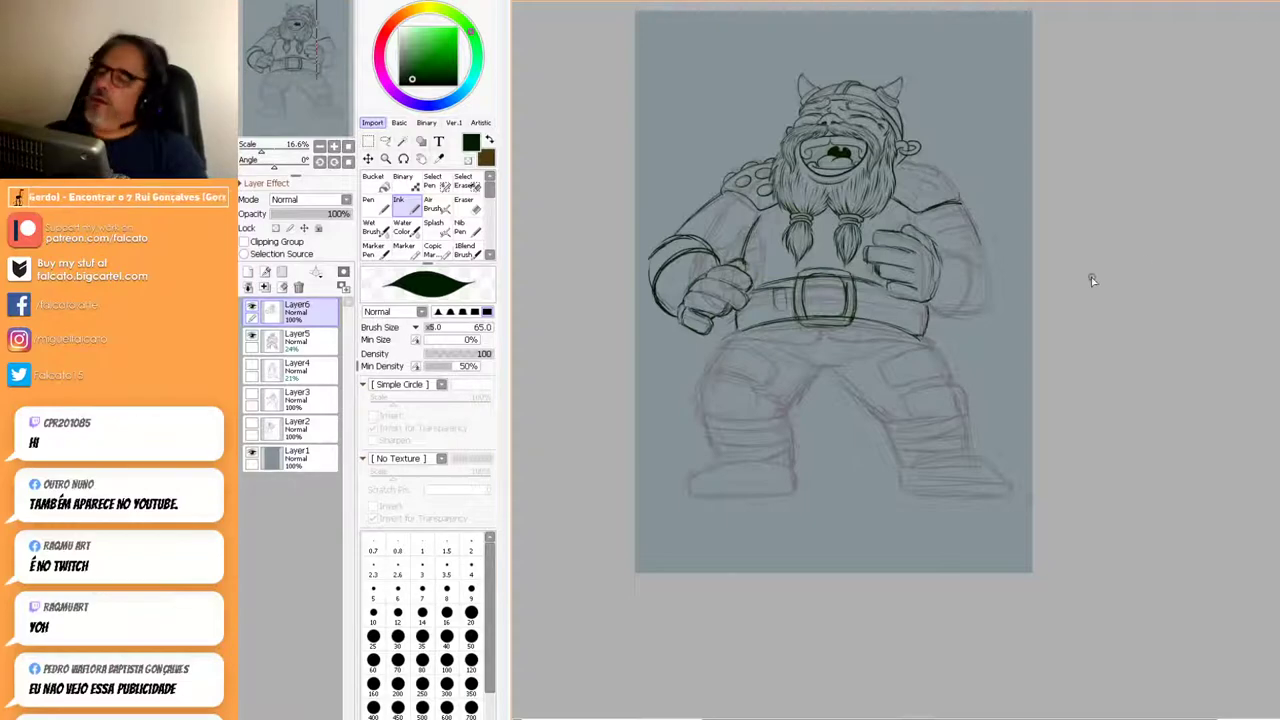
scroll(937, 352, "up", 3)
left_click_drag(930, 392, 994, 600)
left_click_drag(966, 426, 797, 626)
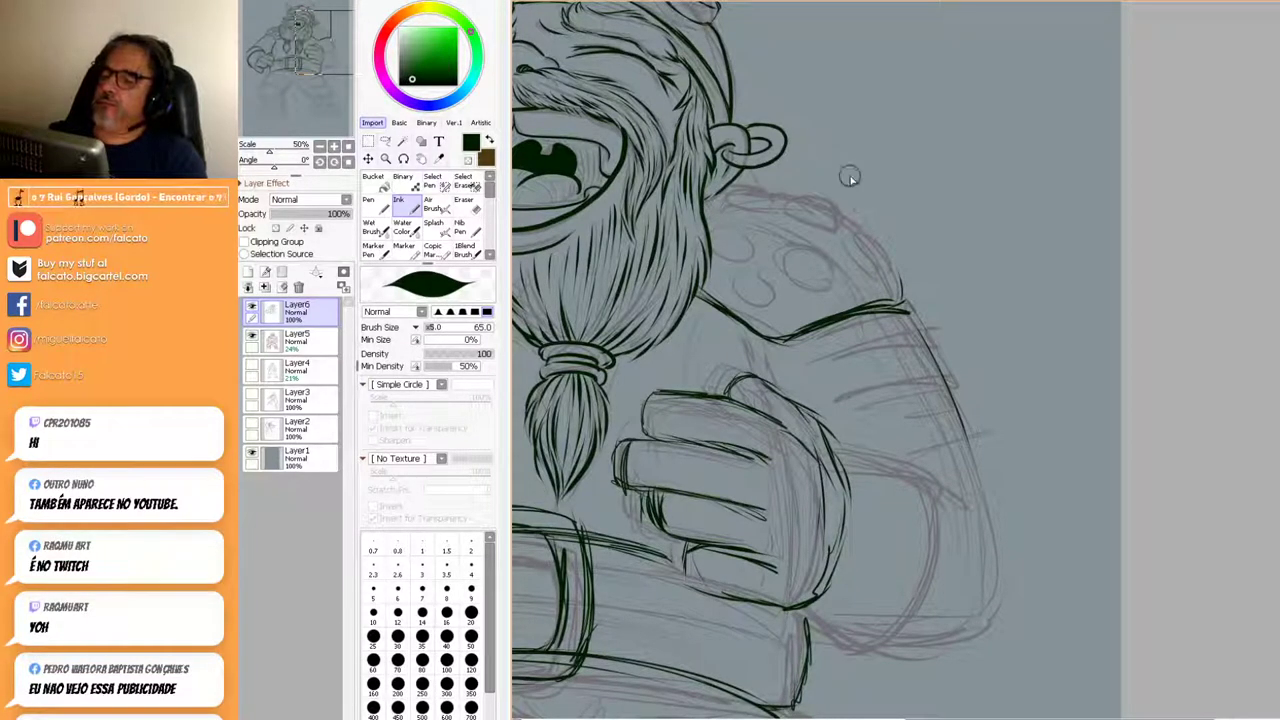
Ink the round studs on the shoulder pad in the drawing's right half and firm up the pad's lower and outer edges.
mouse_move(746, 268)
left_mouse_down()
mouse_move(751, 302)
mouse_move(769, 313)
mouse_move(788, 299)
mouse_move(765, 270)
left_mouse_up()
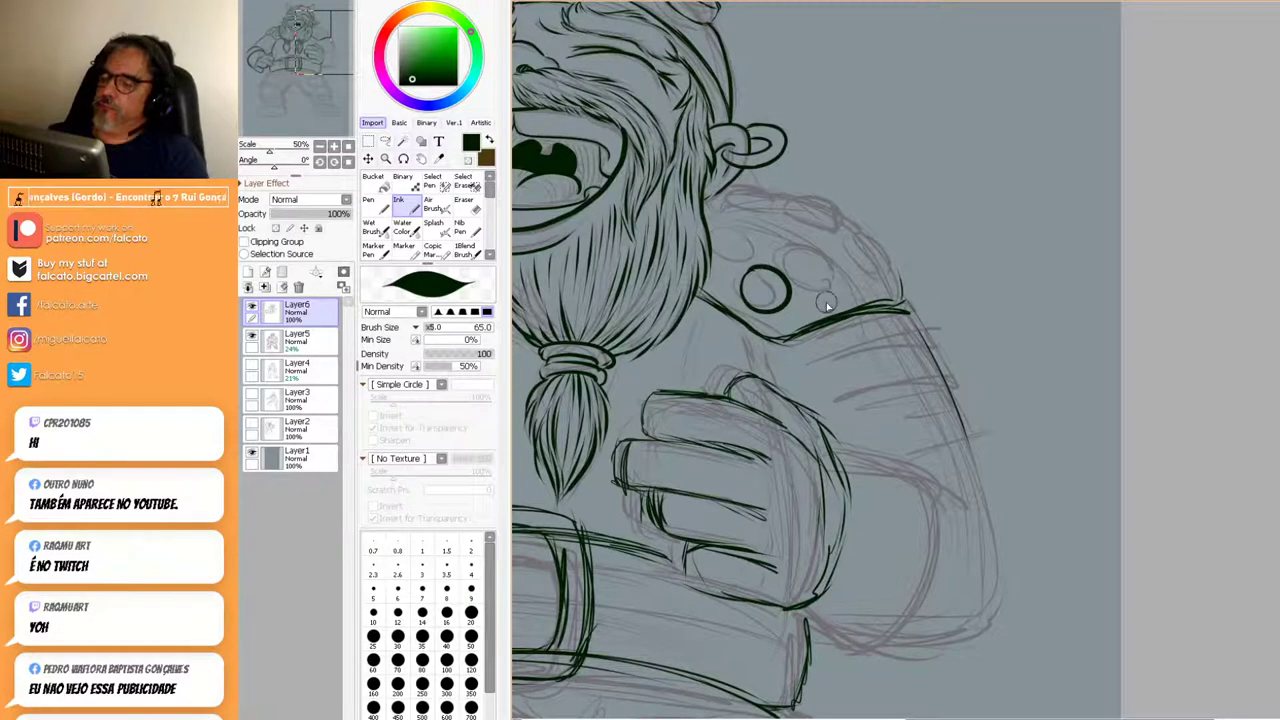
mouse_move(720, 406)
left_mouse_down()
mouse_move(1257, 357)
mouse_move(851, 463)
left_mouse_up()
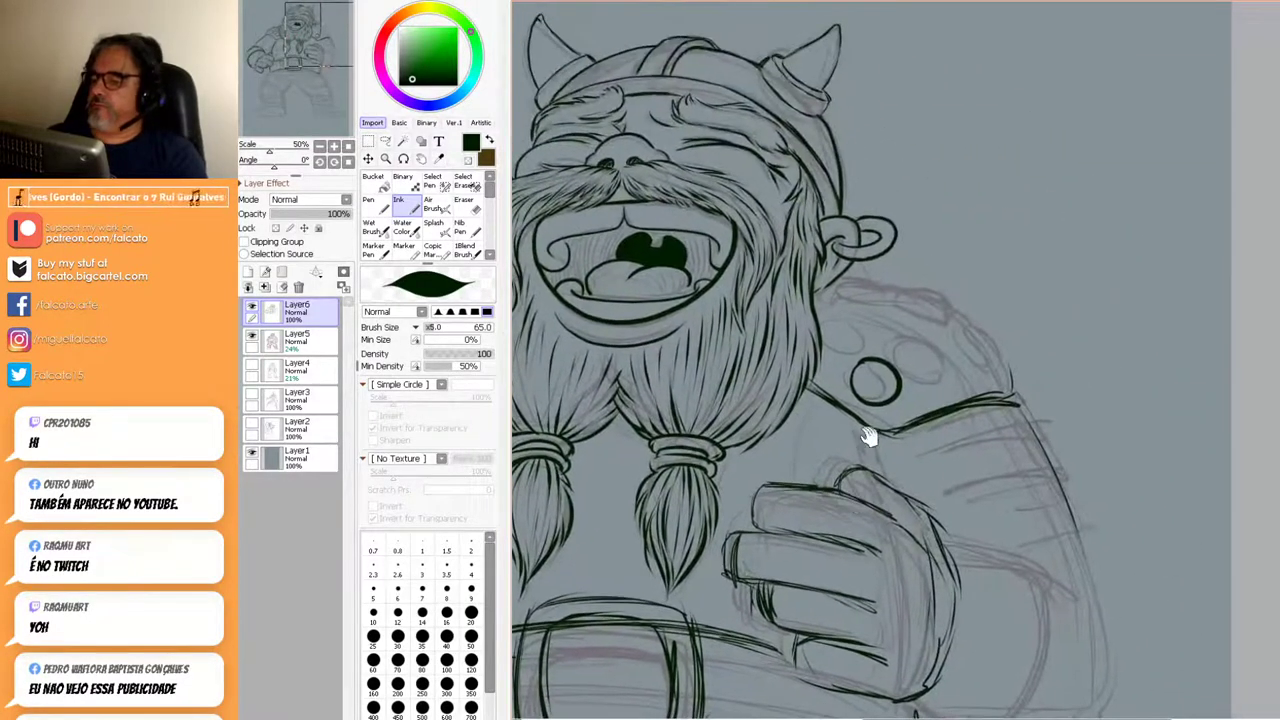
mouse_move(826, 318)
left_mouse_down()
mouse_move(859, 348)
mouse_move(871, 330)
mouse_move(862, 310)
mouse_move(826, 318)
left_mouse_up()
mouse_move(945, 345)
left_mouse_down()
mouse_move(911, 336)
mouse_move(913, 376)
mouse_move(954, 373)
mouse_move(947, 349)
mouse_move(905, 340)
mouse_move(962, 334)
mouse_move(983, 373)
mouse_move(1001, 369)
mouse_move(972, 326)
left_mouse_up()
mouse_move(893, 295)
left_mouse_down()
mouse_move(925, 322)
mouse_move(946, 323)
mouse_move(958, 302)
mouse_move(937, 284)
mouse_move(834, 290)
mouse_move(871, 300)
mouse_move(885, 291)
mouse_move(851, 288)
left_mouse_up()
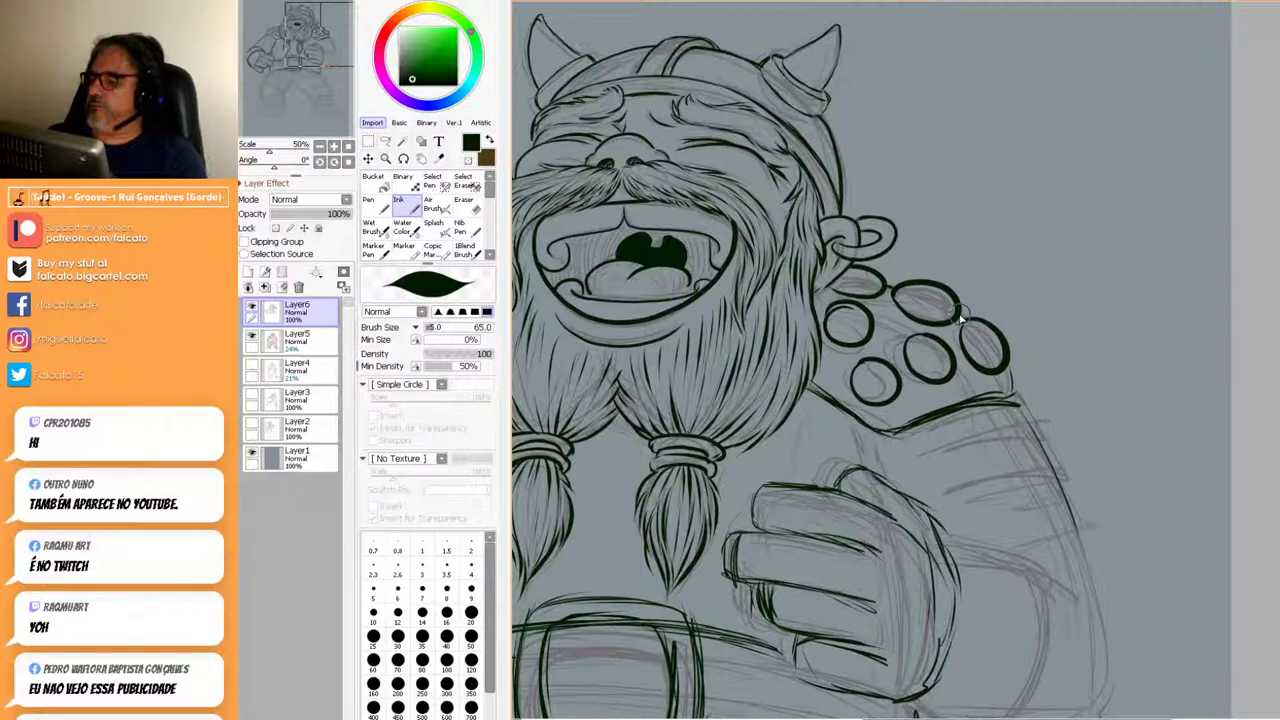
mouse_move(1009, 358)
left_mouse_down()
mouse_move(1002, 406)
mouse_move(888, 435)
left_mouse_up()
left_click_drag(1026, 390, 1077, 308)
scroll(1070, 337, "down", 3)
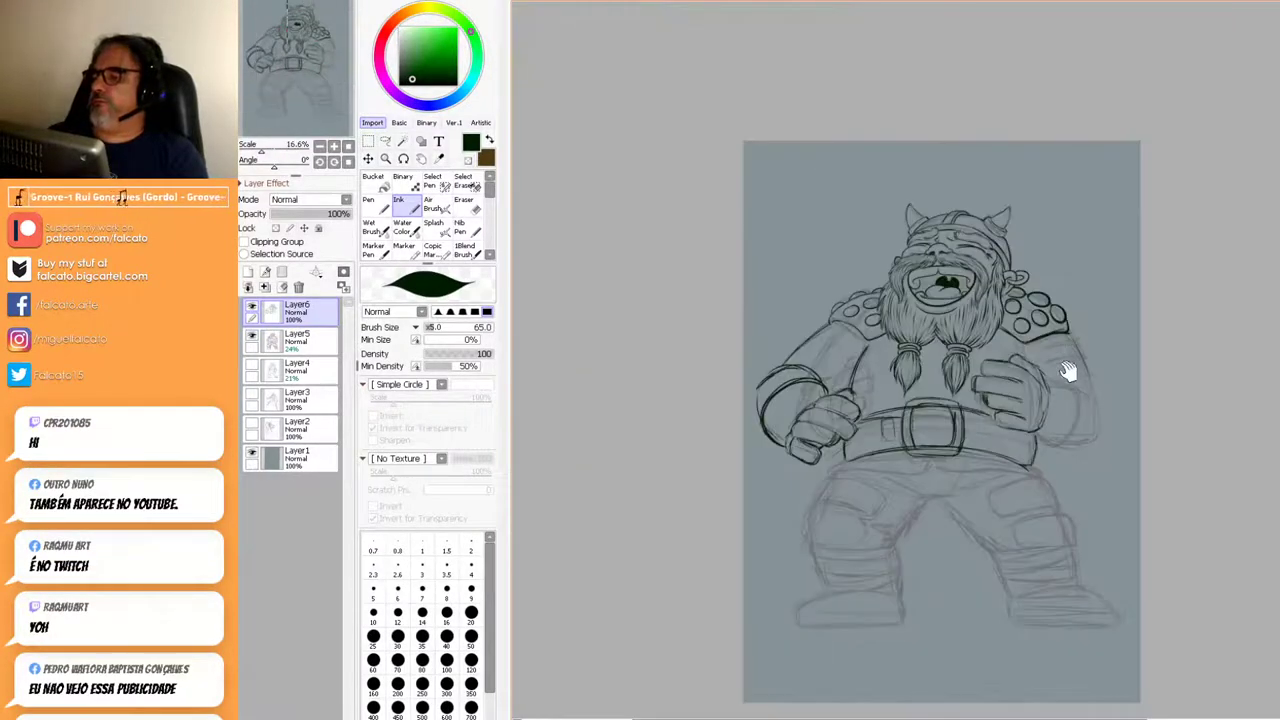
left_click_drag(1068, 368, 1034, 280)
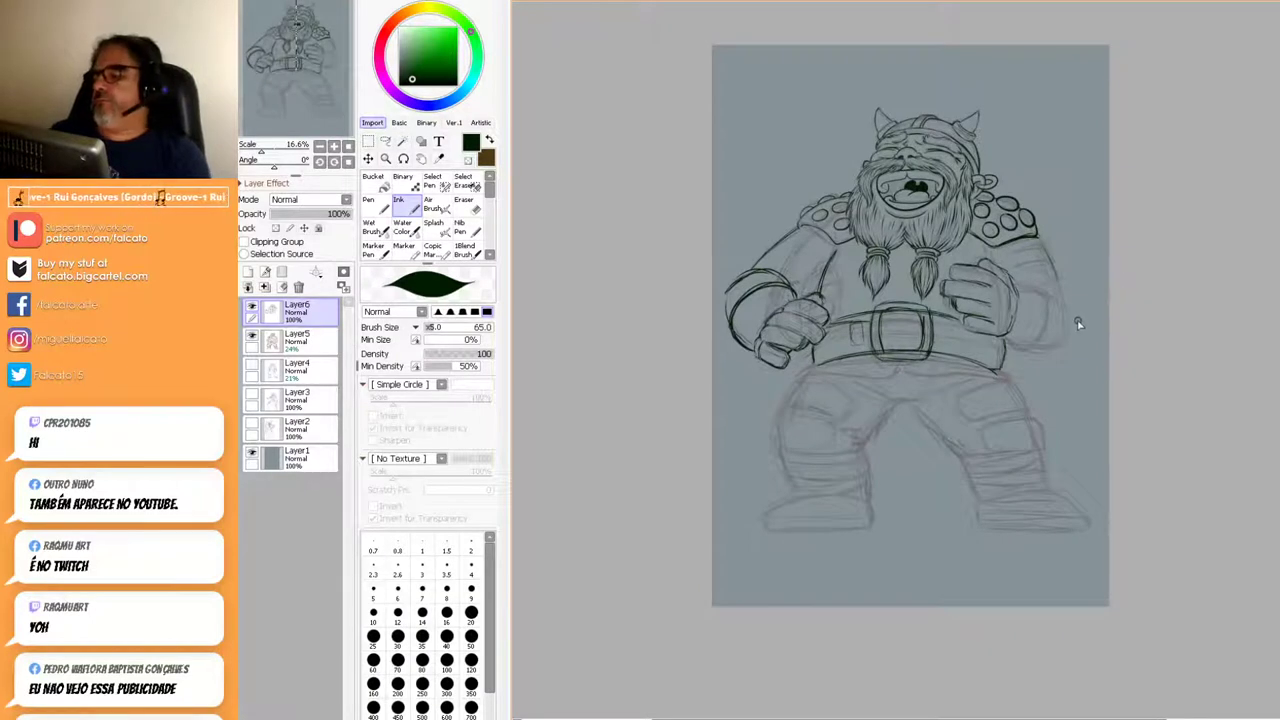
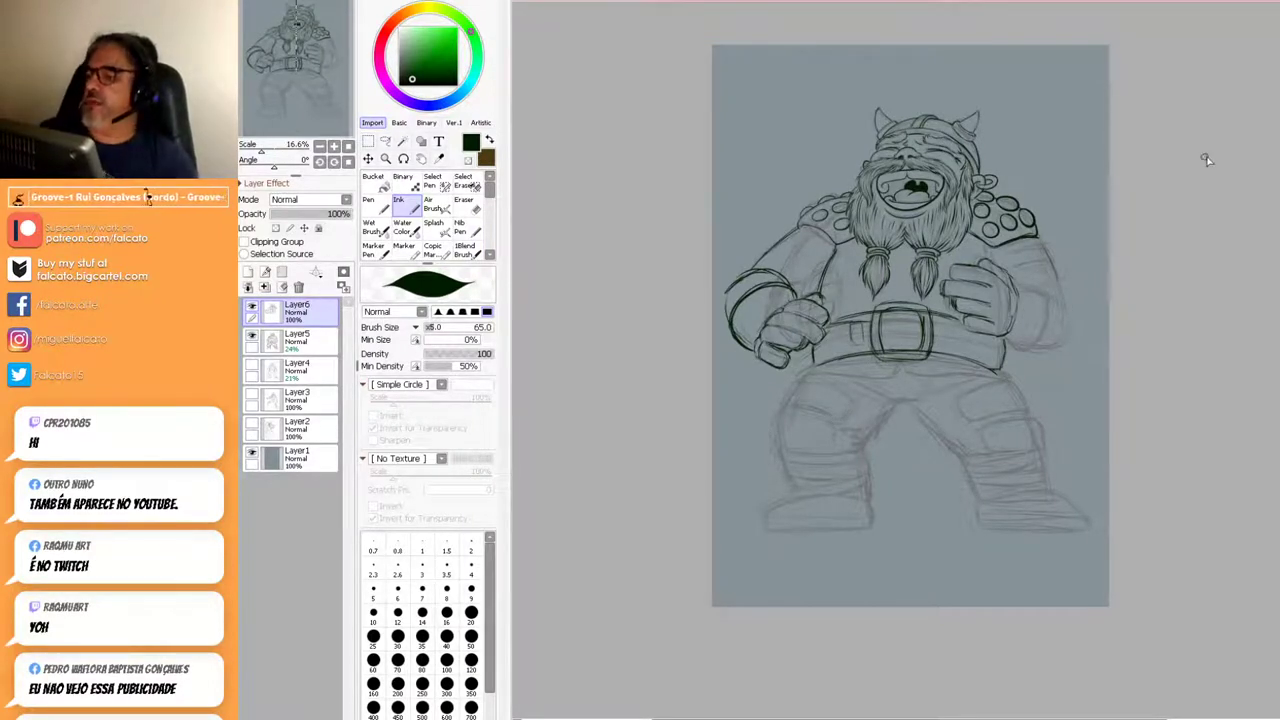
Reinforce the outer sleeve line below the studded shoulder pad and ink the thumb and back of the hand resting on the belly.
scroll(1055, 262, "up", 3)
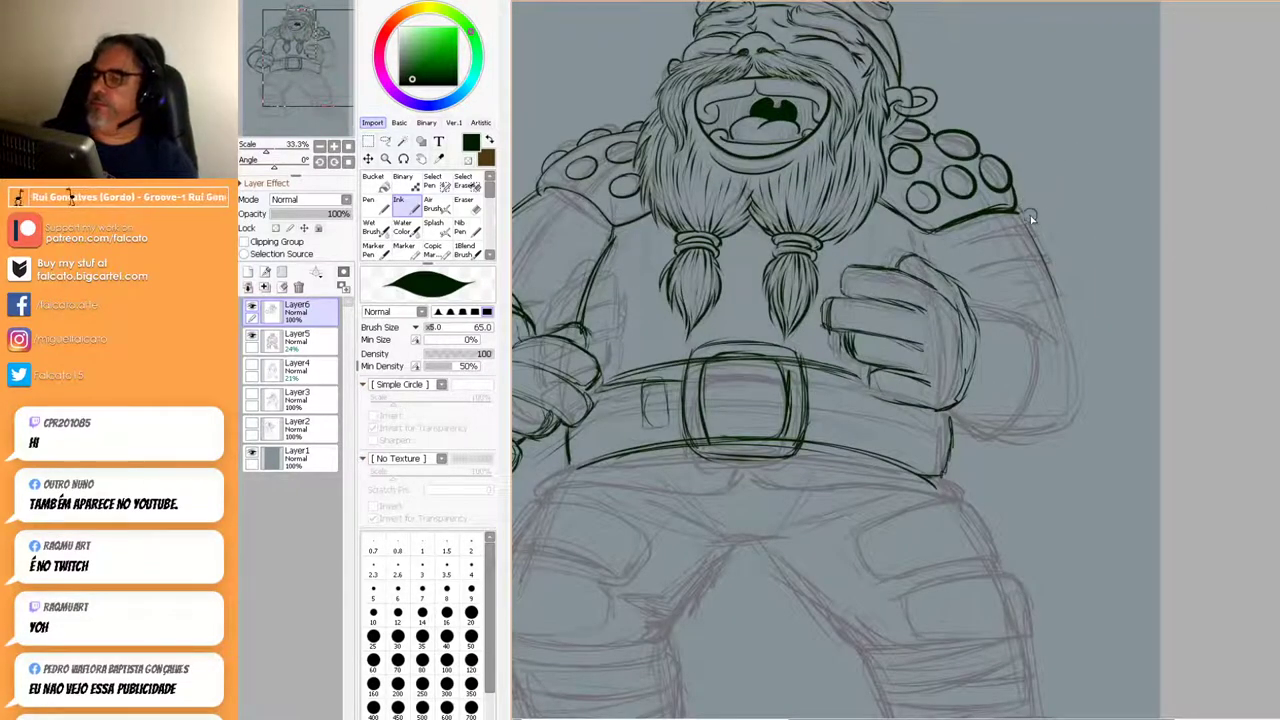
left_click_drag(1012, 212, 1054, 283)
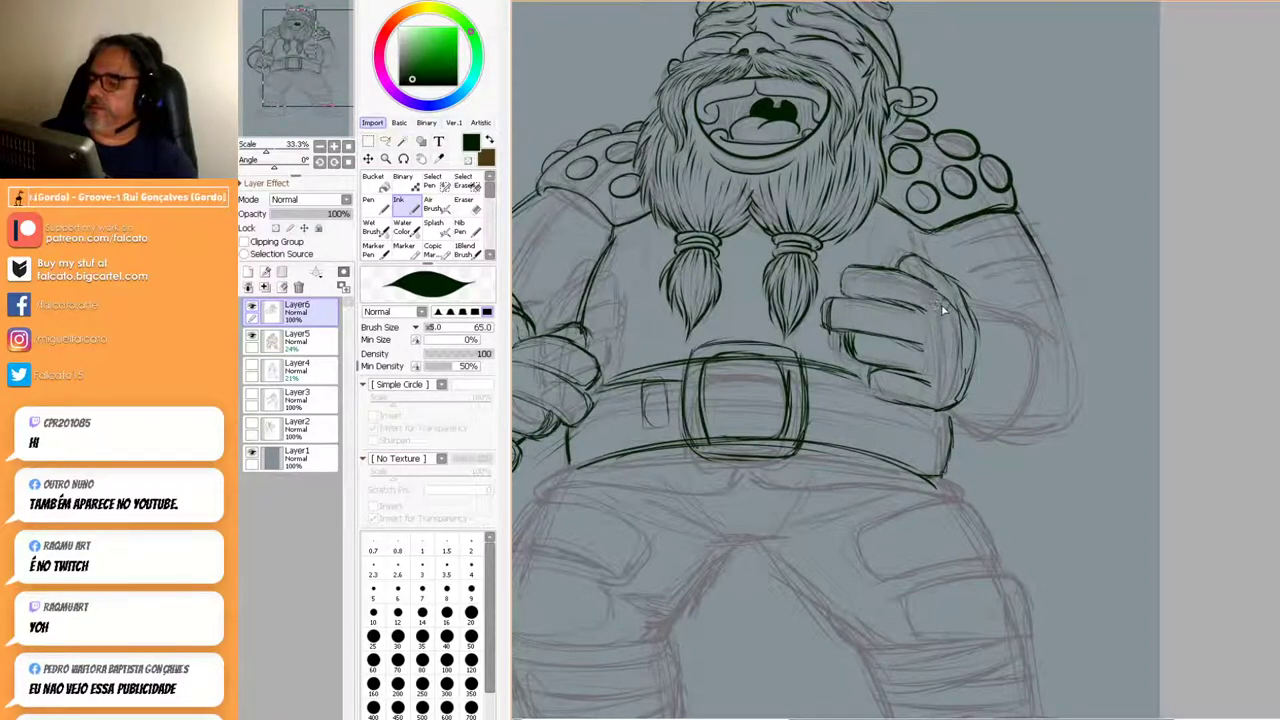
mouse_move(936, 318)
left_mouse_down()
mouse_move(921, 402)
mouse_move(958, 353)
mouse_move(976, 356)
mouse_move(948, 402)
mouse_move(978, 381)
mouse_move(973, 330)
mouse_move(968, 397)
mouse_move(970, 317)
mouse_move(956, 288)
mouse_move(940, 292)
mouse_move(955, 301)
mouse_move(970, 304)
left_mouse_up()
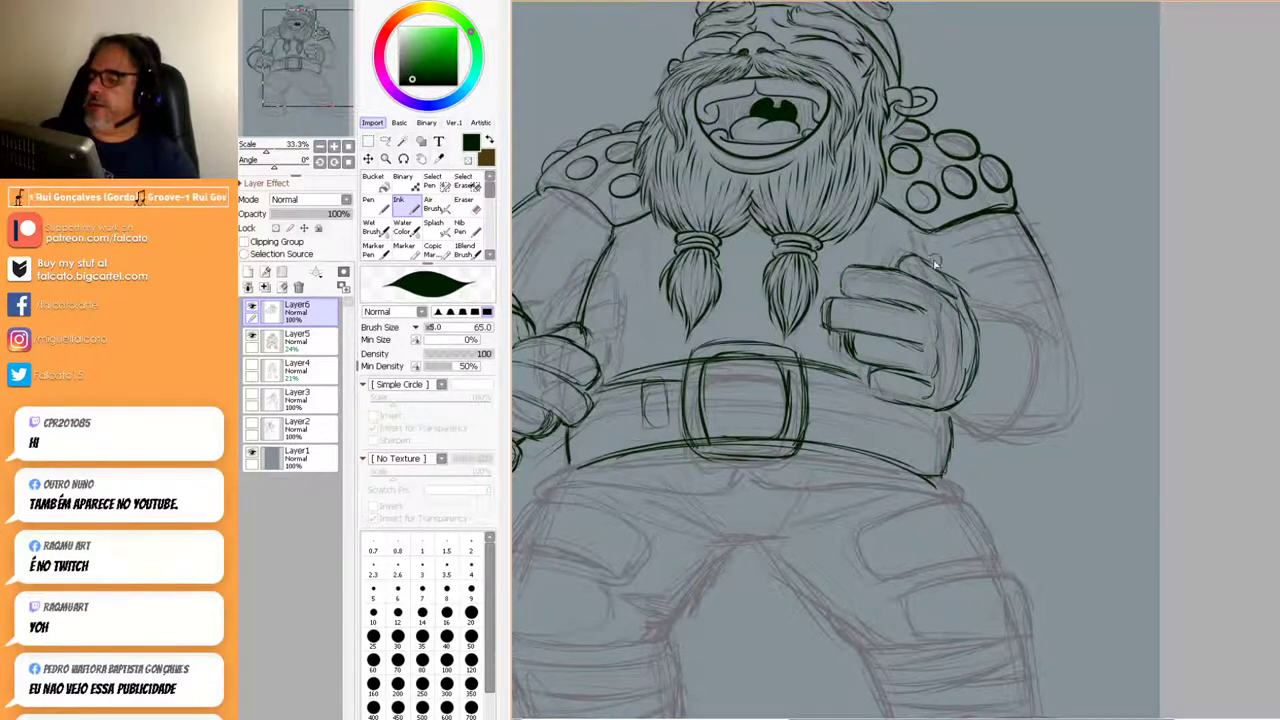
left_click_drag(956, 282, 973, 333)
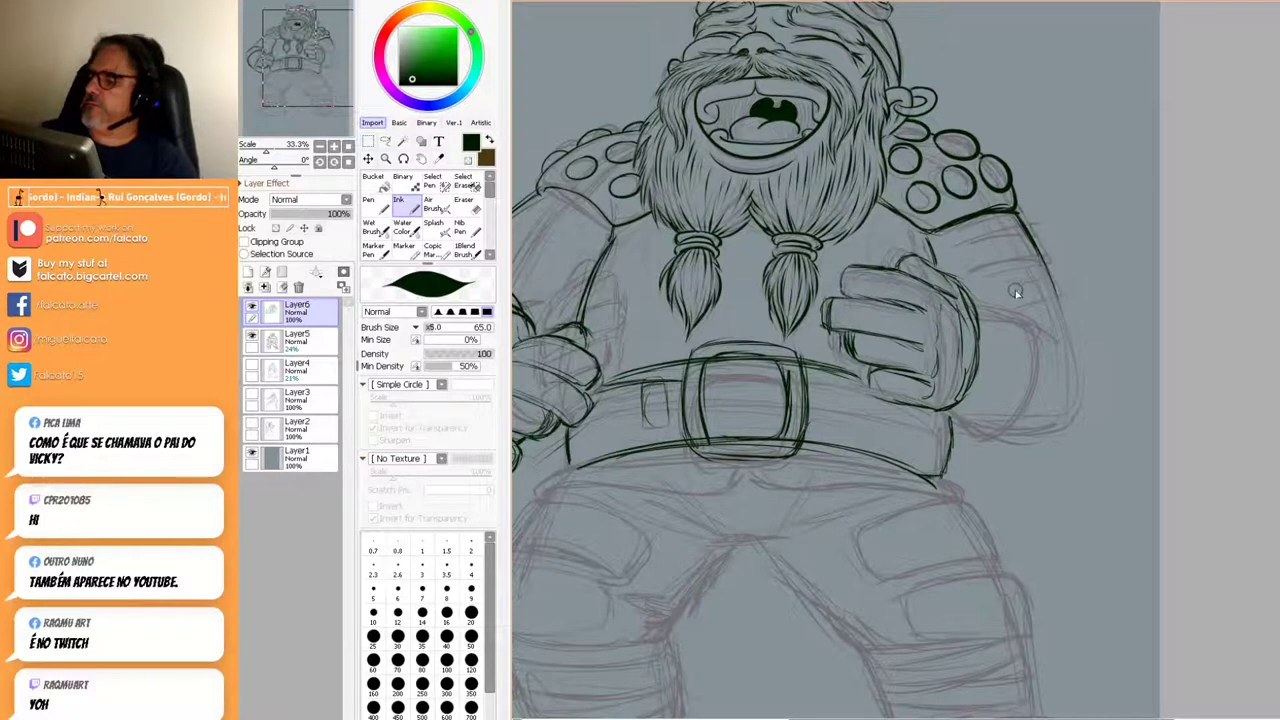
Ink the right-half forearm with its upper and lower edges, the curved band line, the elbow and the outer sleeve contour.
mouse_move(990, 320)
left_mouse_down()
mouse_move(1160, 323)
mouse_move(1120, 291)
left_mouse_up()
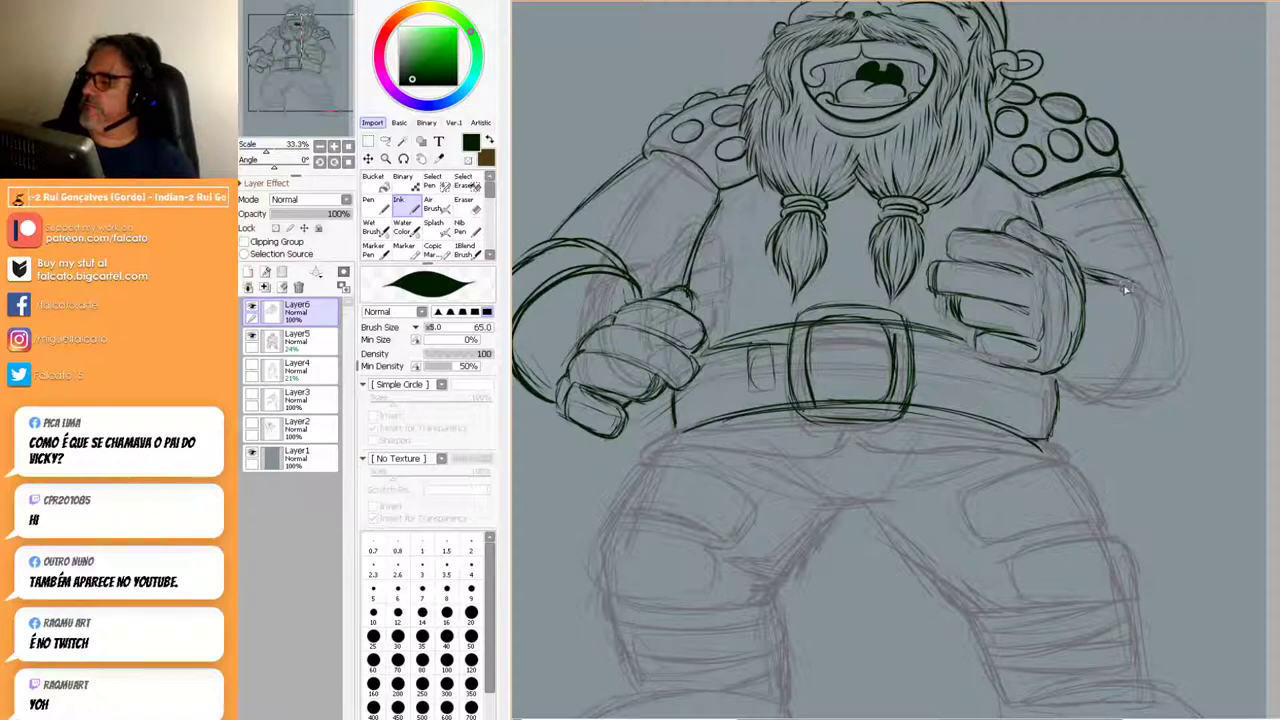
mouse_move(1146, 302)
left_mouse_down()
mouse_move(1140, 374)
mouse_move(1154, 358)
mouse_move(1116, 414)
left_mouse_up()
mouse_move(1052, 372)
left_mouse_down()
mouse_move(1089, 414)
mouse_move(1138, 388)
left_mouse_up()
left_click_drag(1140, 285, 1172, 304)
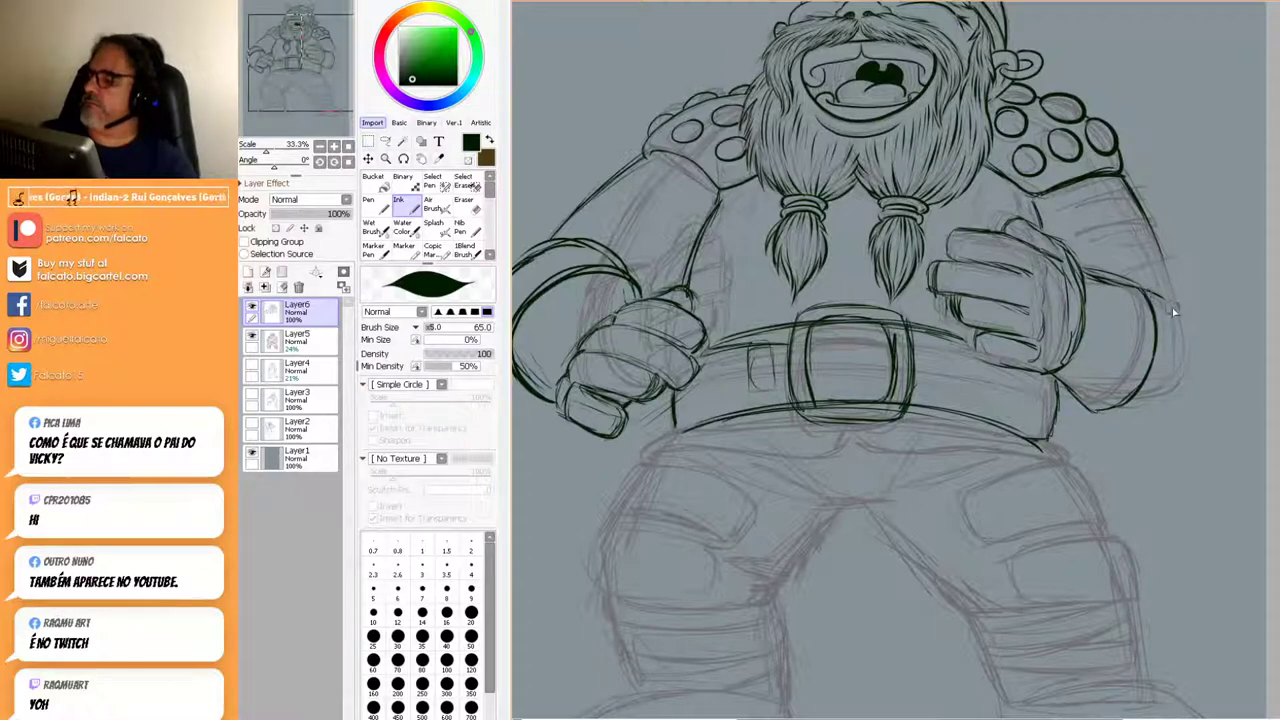
mouse_move(1176, 353)
left_mouse_down()
mouse_move(1203, 403)
mouse_move(1146, 417)
mouse_move(1128, 405)
left_mouse_up()
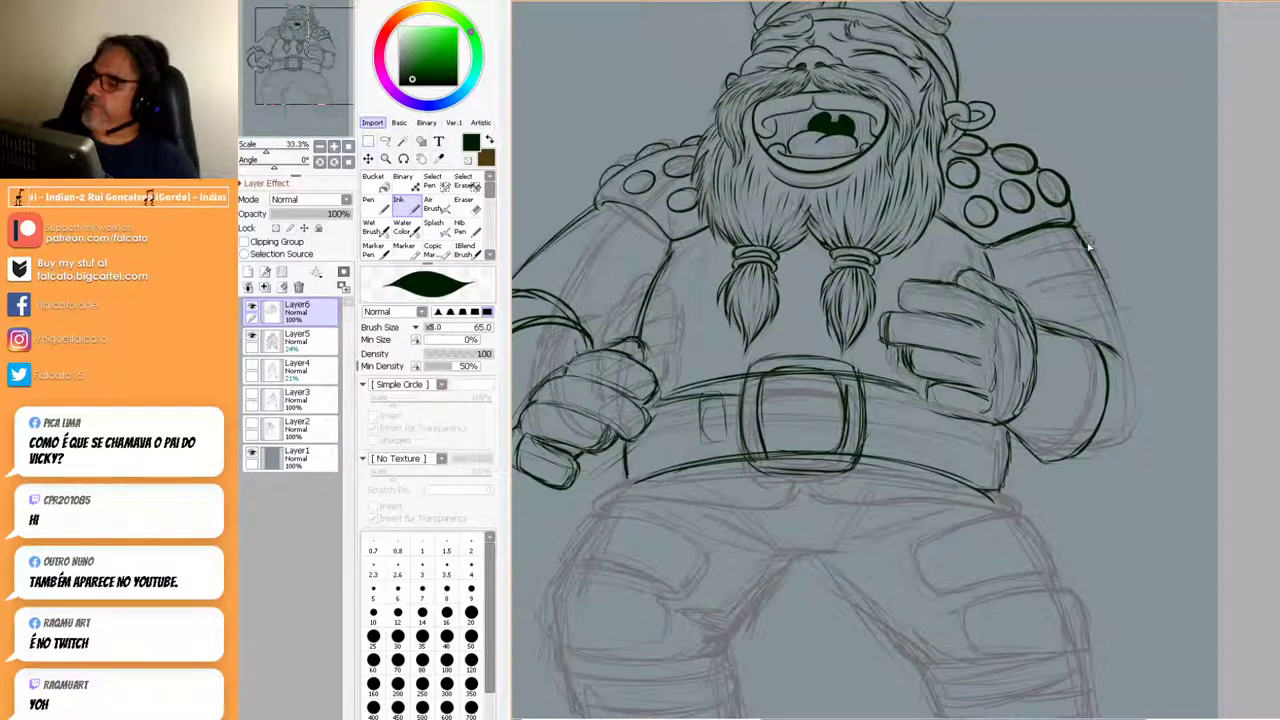
mouse_move(1100, 298)
left_mouse_down()
mouse_move(1143, 396)
mouse_move(1133, 354)
mouse_move(1129, 440)
mouse_move(1067, 460)
mouse_move(1133, 448)
mouse_move(1063, 461)
mouse_move(1135, 439)
mouse_move(1132, 348)
left_mouse_up()
Ink the column of short lacing loops down the chest between the two beard braids.
mouse_move(1040, 315)
left_mouse_down()
mouse_move(1151, 317)
mouse_move(1073, 95)
left_mouse_up()
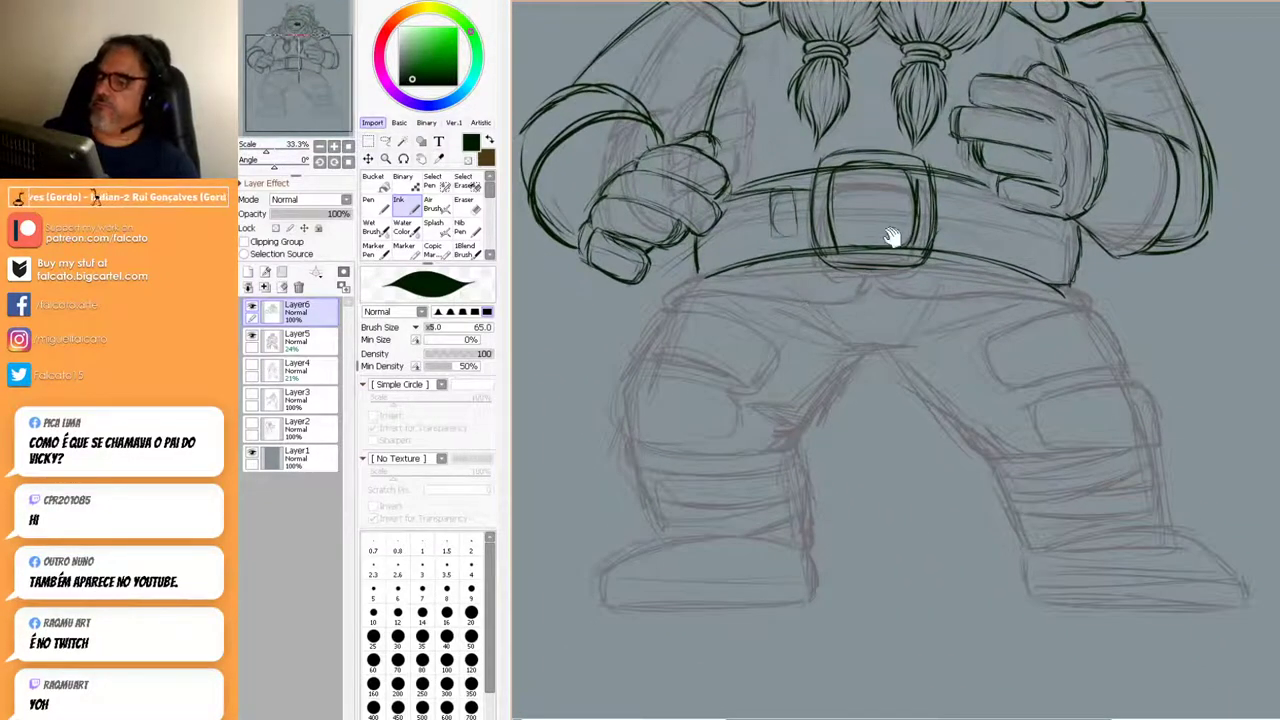
left_click_drag(880, 250, 888, 366)
mouse_move(850, 201)
left_mouse_down()
mouse_move(879, 213)
mouse_move(853, 222)
mouse_move(879, 231)
mouse_move(841, 230)
mouse_move(874, 243)
mouse_move(843, 268)
mouse_move(876, 264)
left_mouse_up()
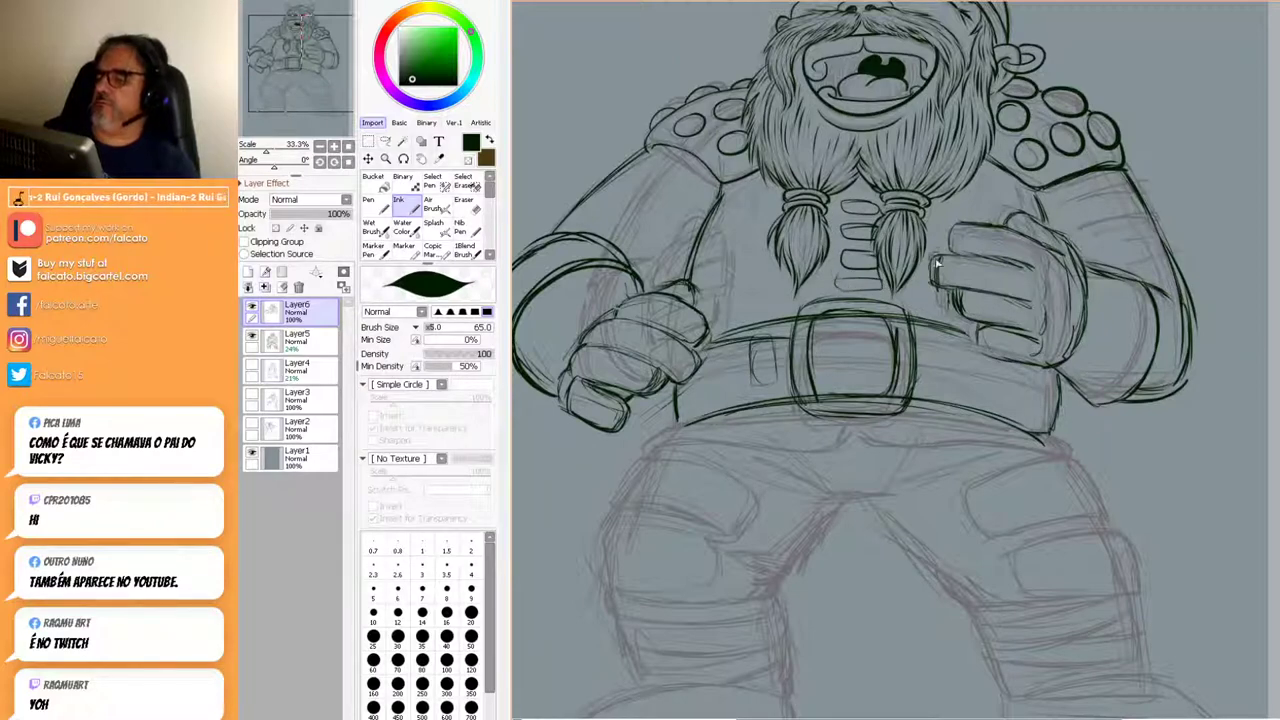
Ink the tunic's hem below the belt as two curves meeting in a notch under the buckle, redoing the right-half curve.
mouse_move(851, 425)
left_mouse_down()
mouse_move(798, 454)
mouse_move(683, 441)
mouse_move(645, 454)
mouse_move(710, 417)
left_mouse_up()
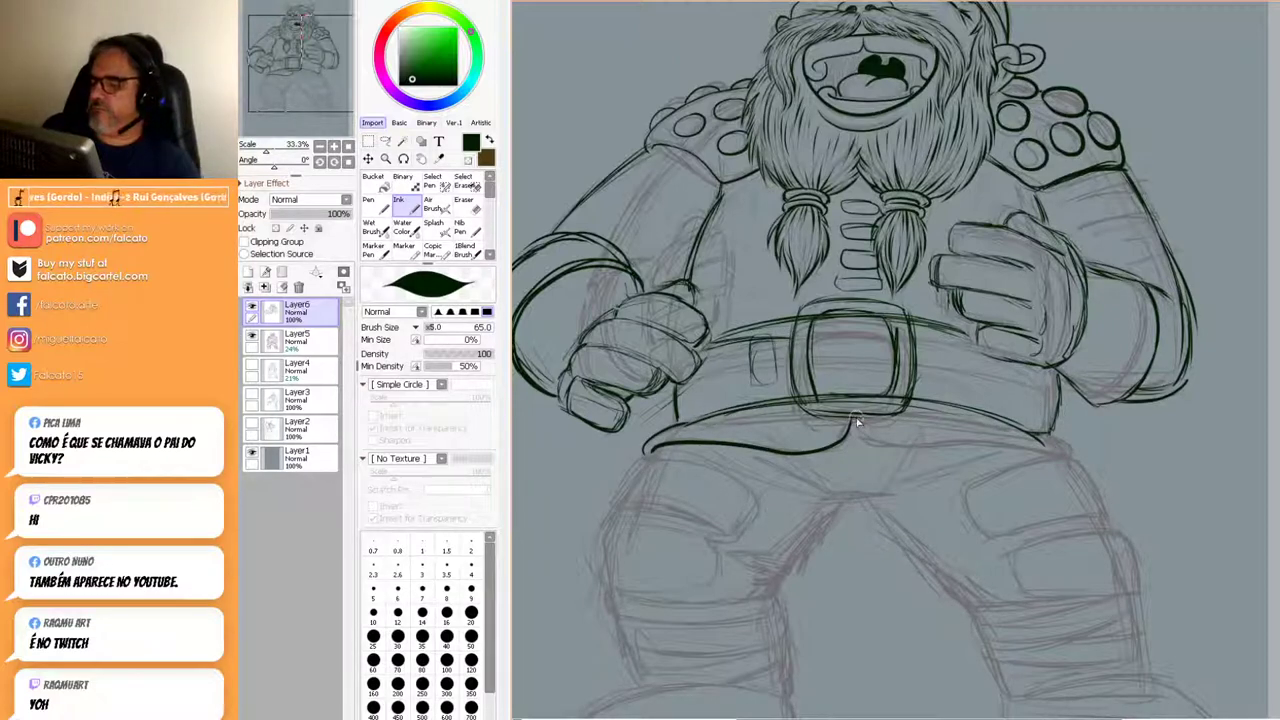
left_click_drag(884, 449, 1045, 440)
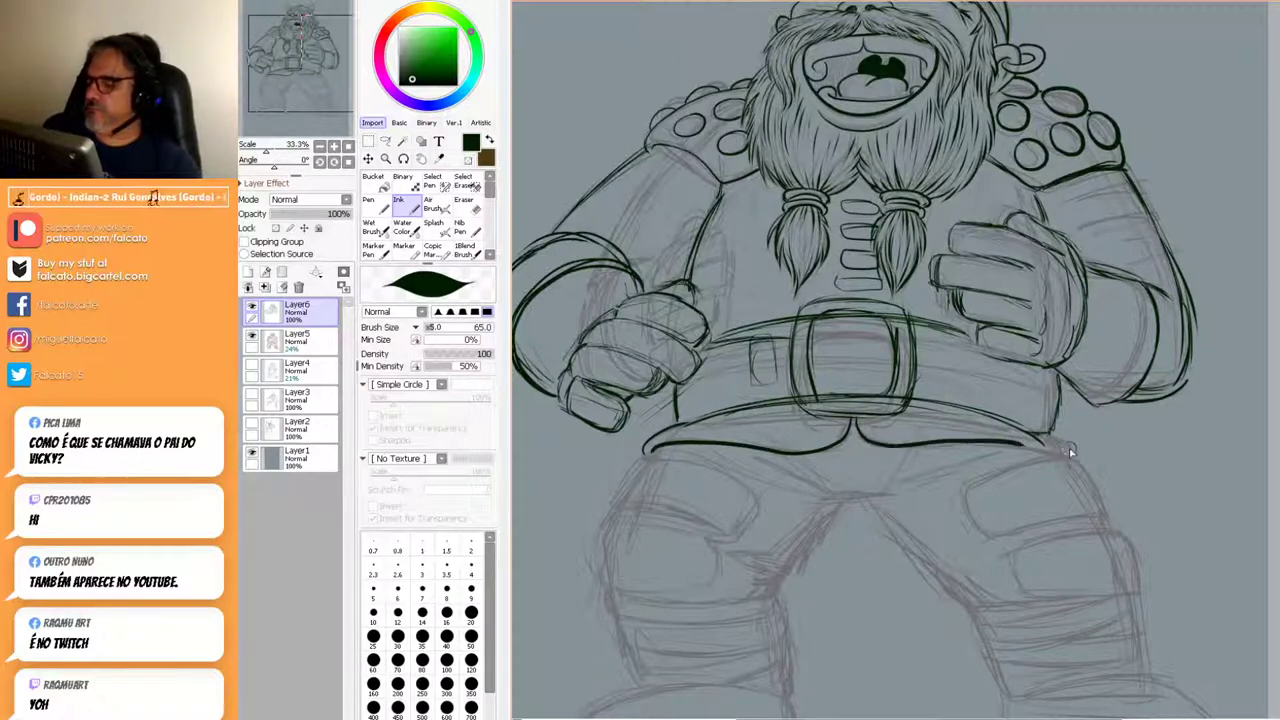
key("ctrl+z")
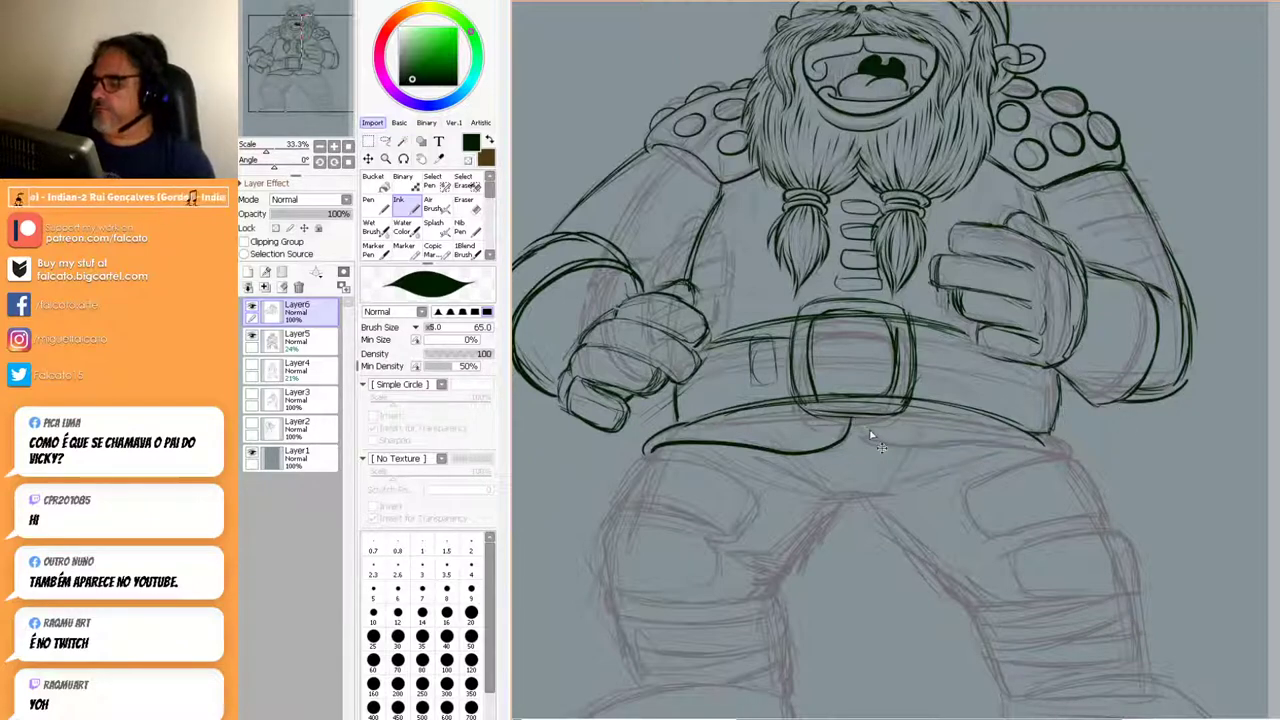
left_click_drag(876, 448, 1074, 457)
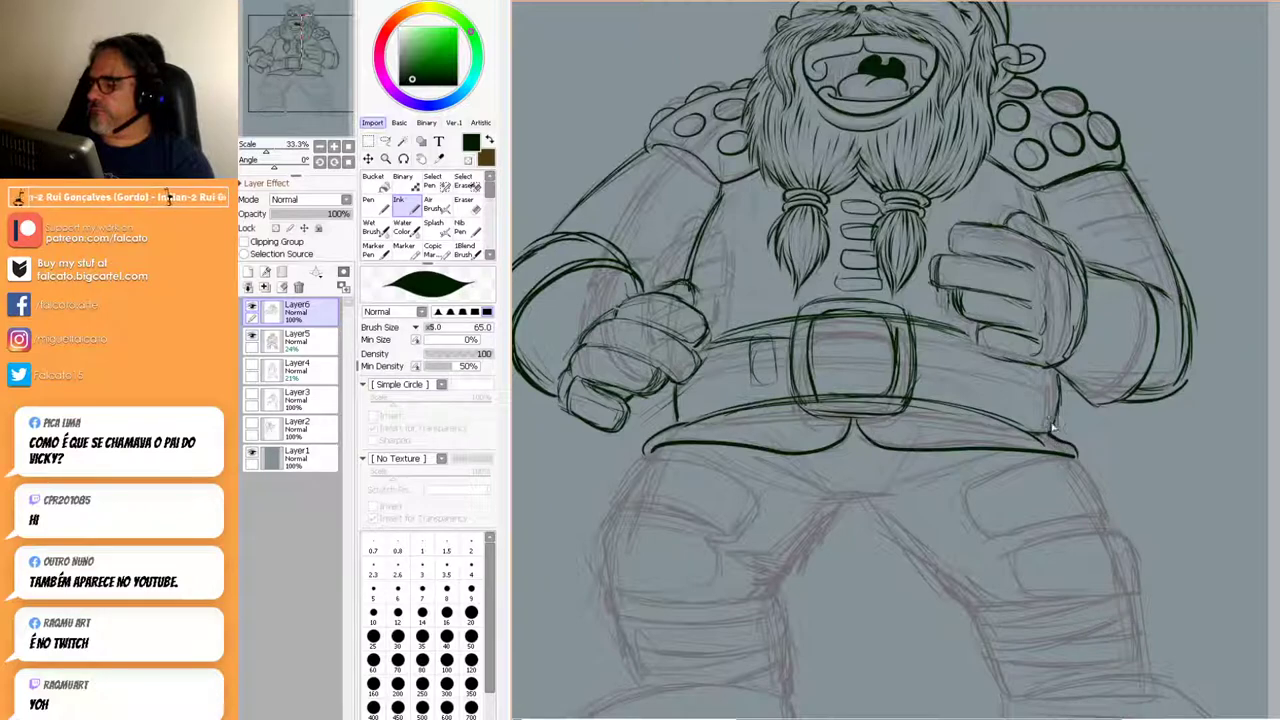
Reinforce the belt's lower edge in the right half and the short side contours at both ends of the belt.
left_click_drag(1046, 434, 916, 405)
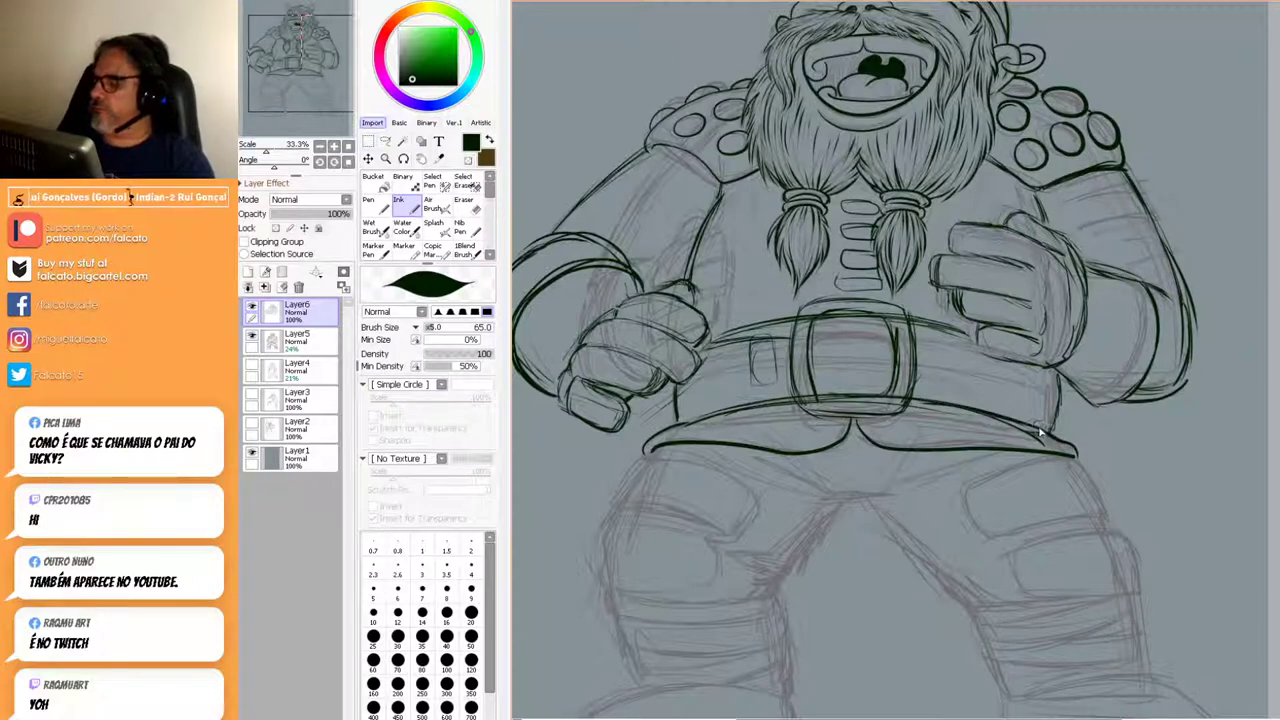
left_click_drag(1048, 433, 1061, 374)
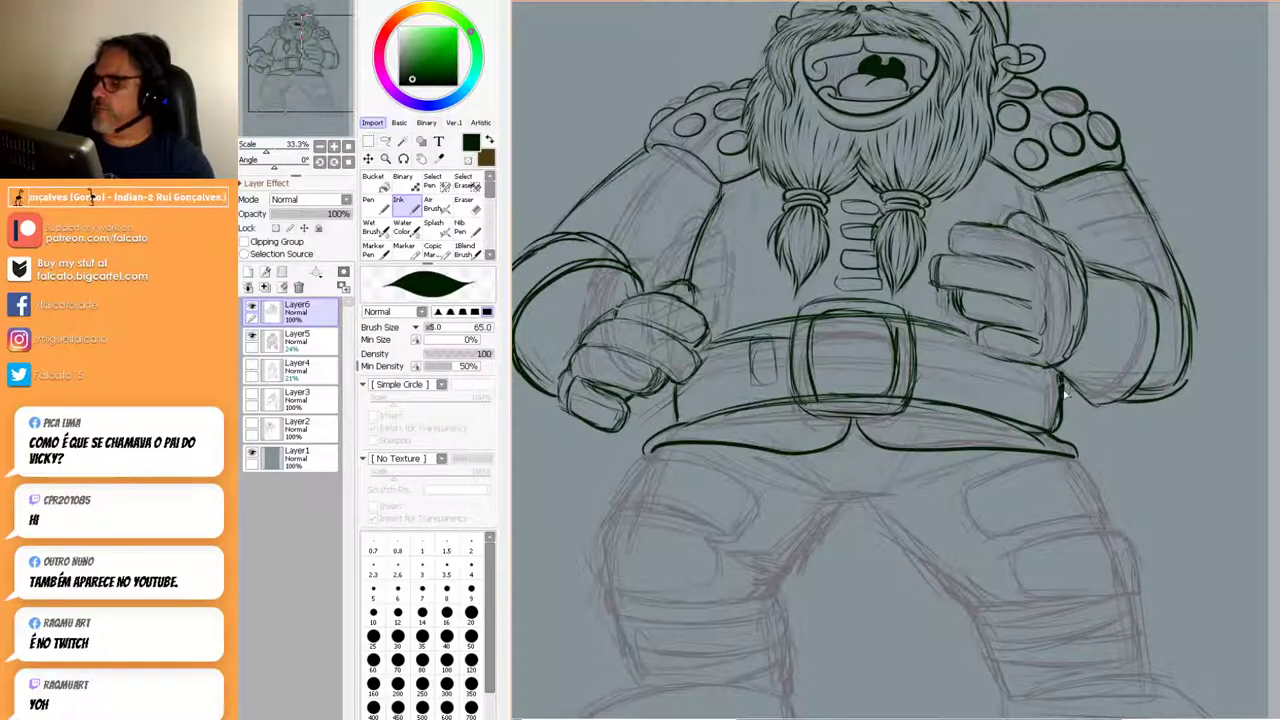
left_click_drag(675, 420, 670, 370)
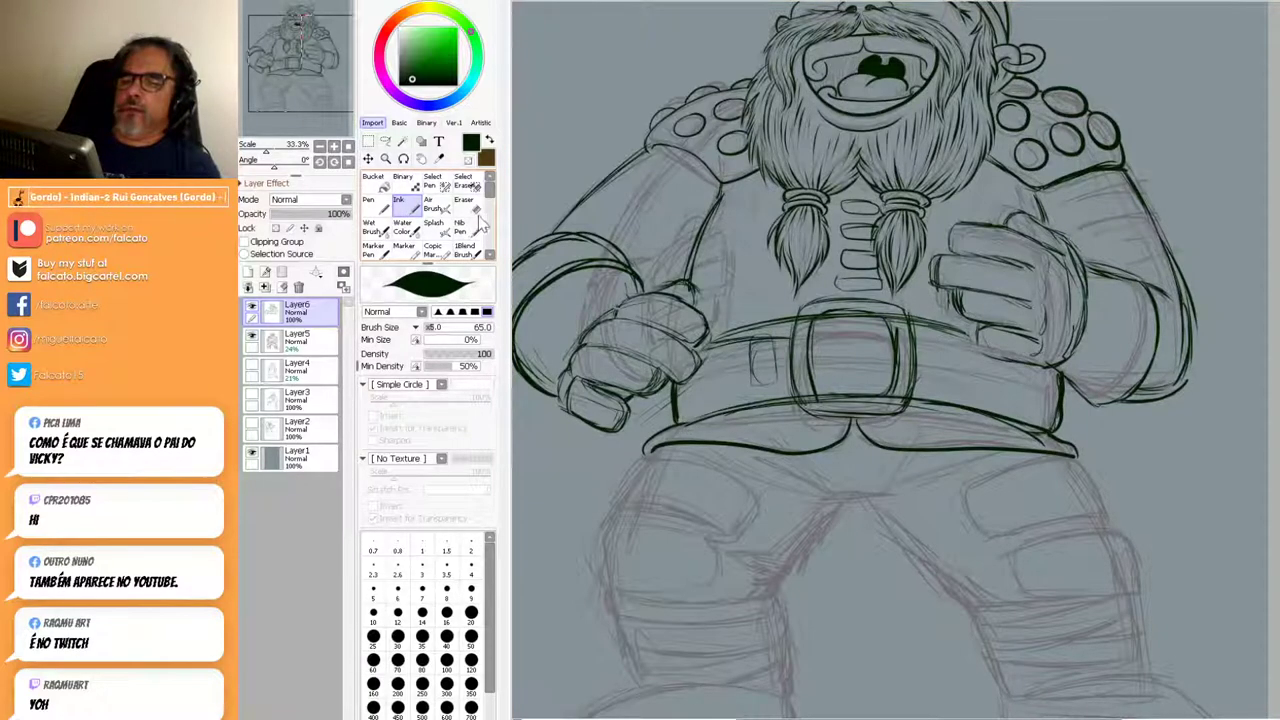
Erase the small loop sketched on the belt and the stray lines around the buckle's frame with an eraser of size 144.
key("e")
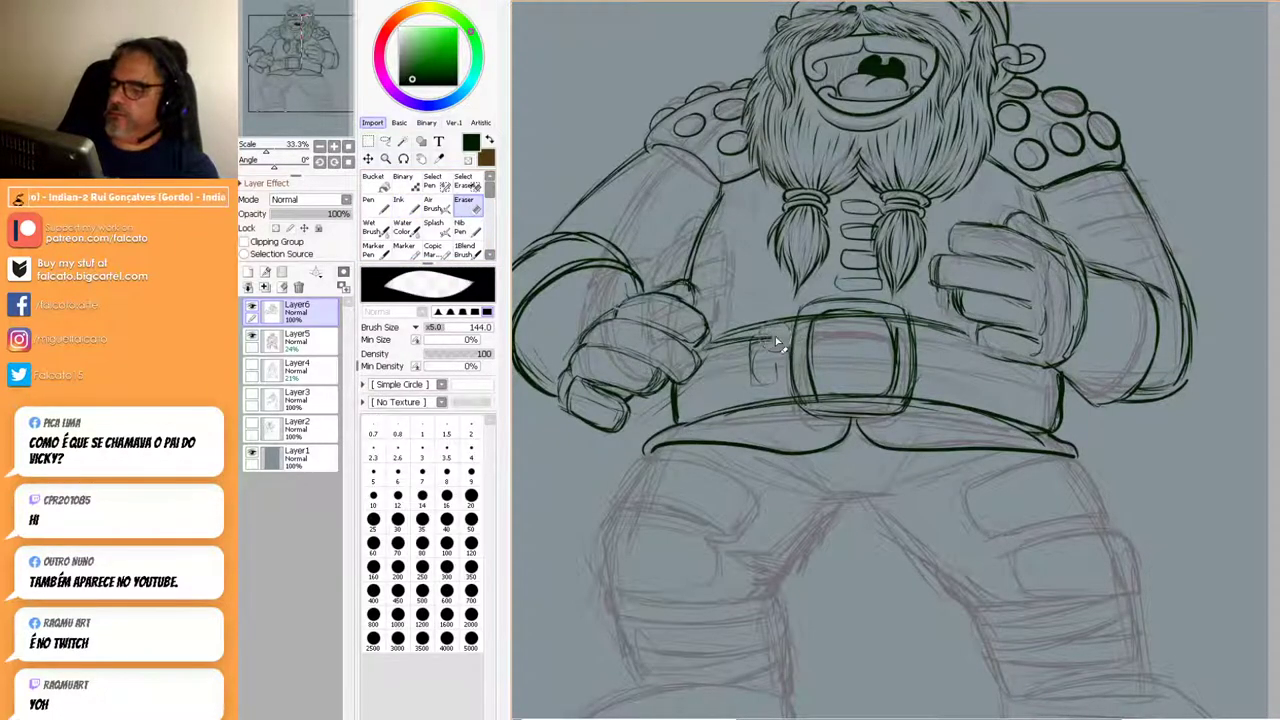
mouse_move(719, 347)
left_mouse_down()
mouse_move(752, 364)
mouse_move(785, 390)
left_mouse_up()
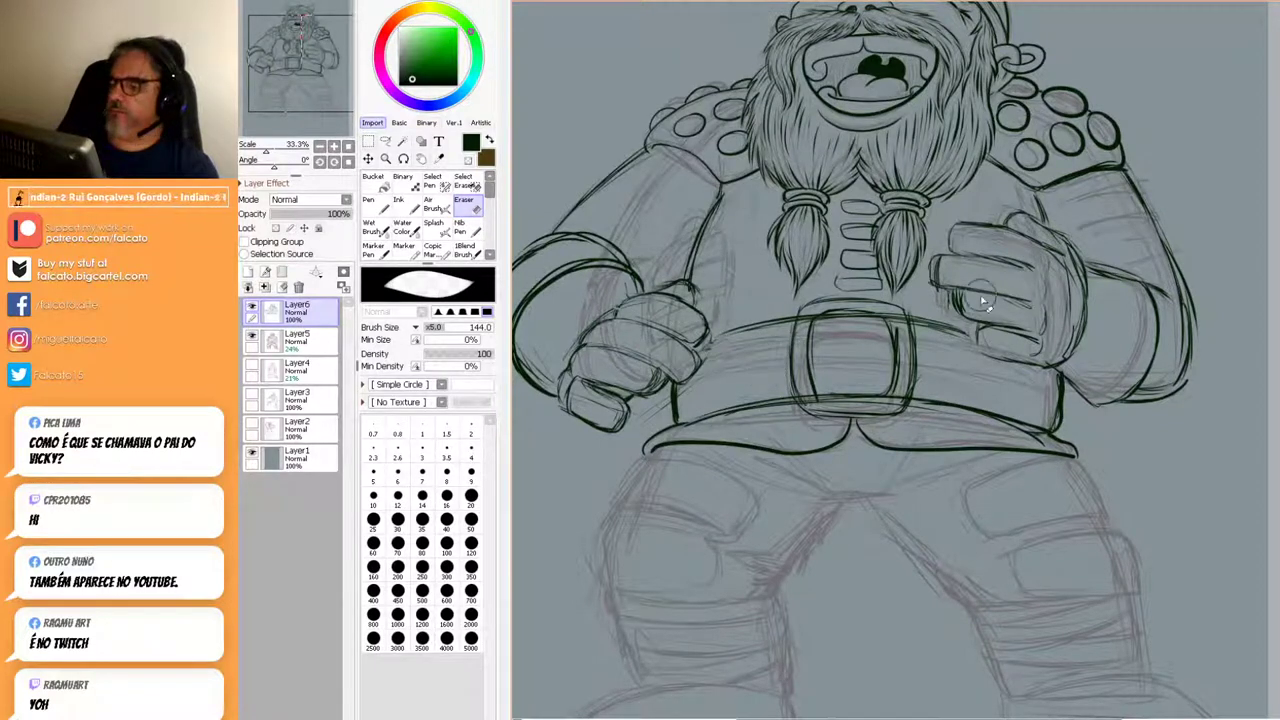
left_click_drag(1068, 335, 1066, 349)
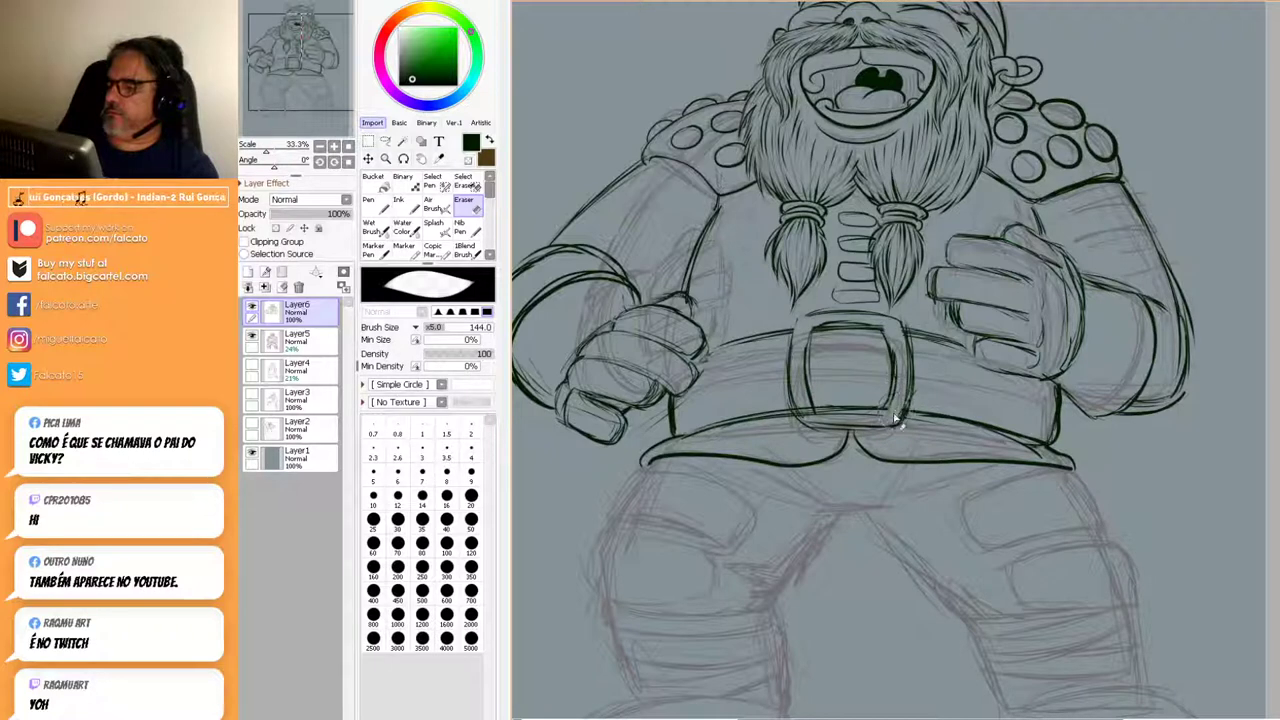
mouse_move(822, 419)
left_mouse_down()
mouse_move(804, 401)
mouse_move(808, 423)
mouse_move(817, 414)
left_mouse_up()
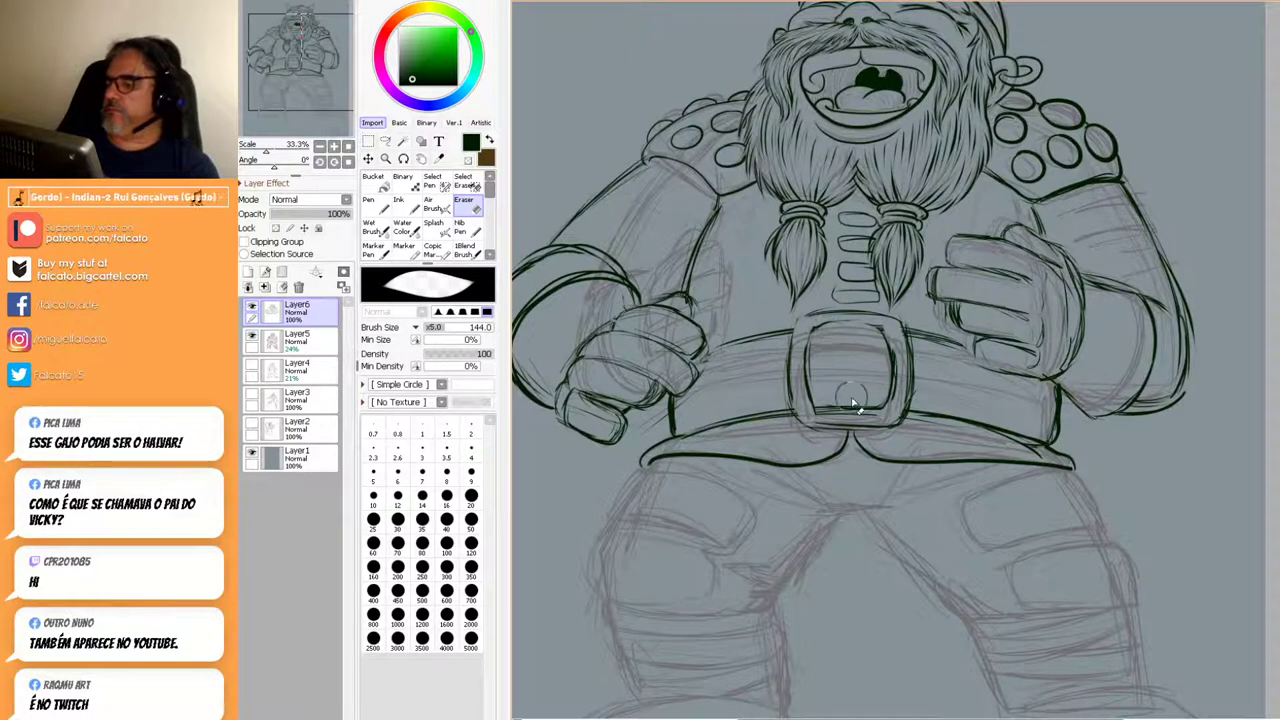
mouse_move(826, 408)
left_mouse_down()
mouse_move(881, 407)
mouse_move(820, 408)
left_mouse_up()
Redraw the belt buckle's inner and outer frame with rounded corners using the Ink brush.
key("n")
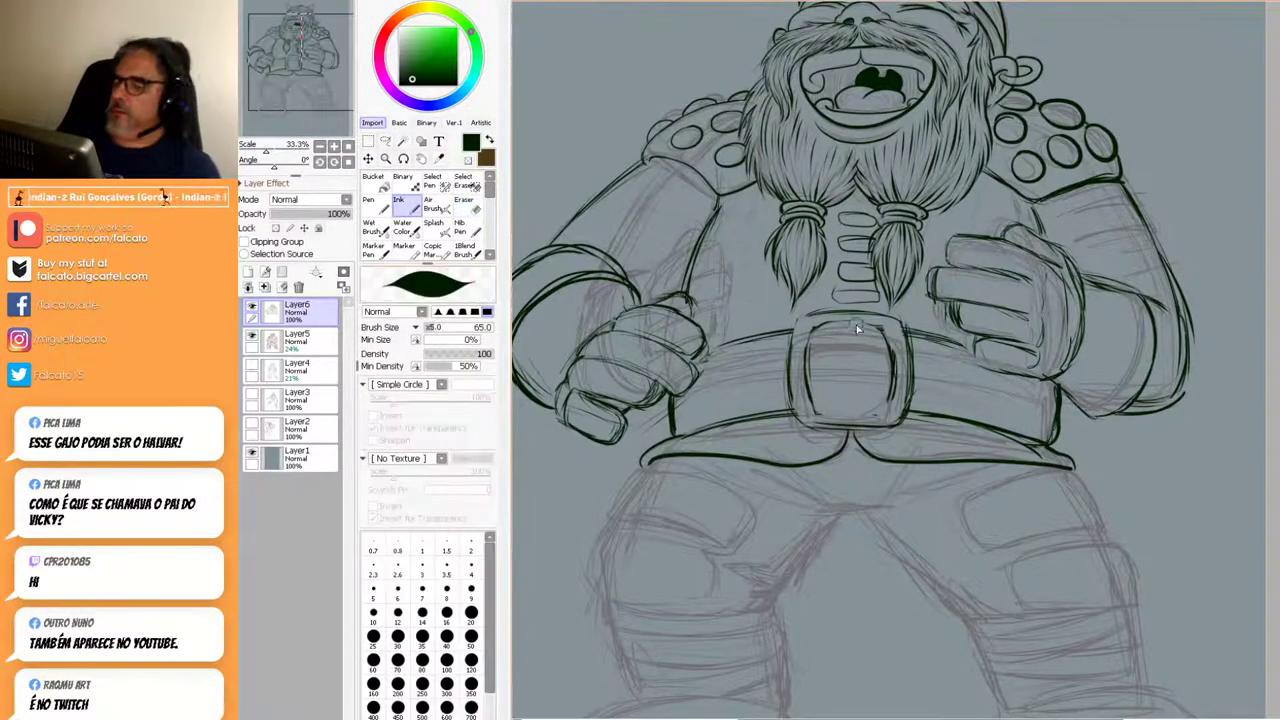
mouse_move(815, 331)
left_mouse_down()
mouse_move(872, 322)
mouse_move(810, 334)
left_mouse_up()
left_click_drag(814, 411, 886, 412)
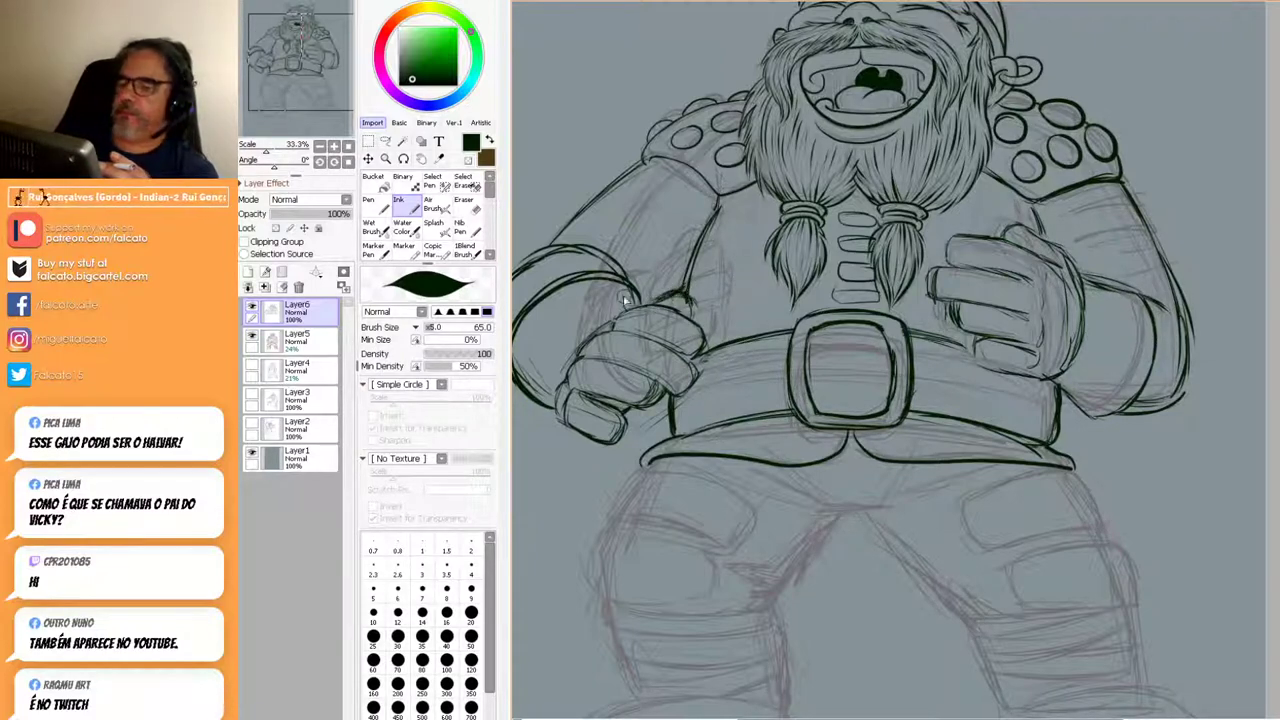
Hide the rough sketch on Layer5 to check the inked figure on its own, and show the sketch again.
key("e")
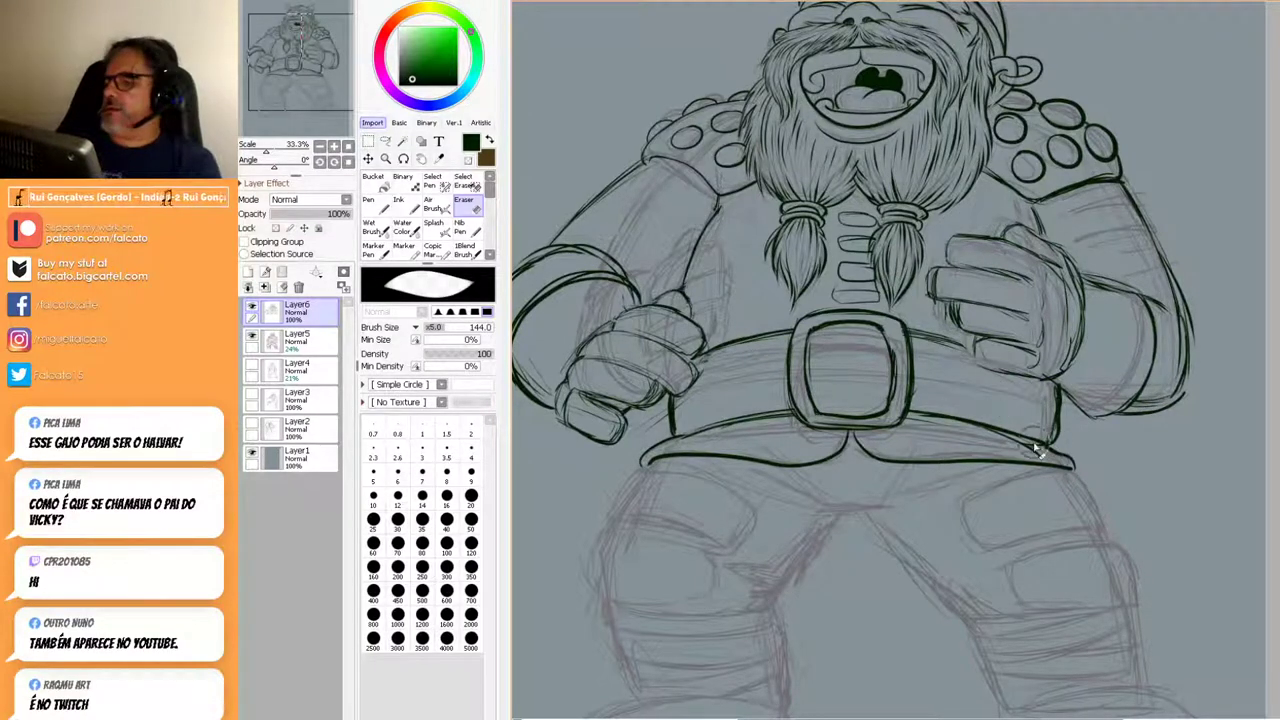
left_click(988, 471, "ctrl+alt")
left_click(985, 474, "ctrl+alt")
left_click(980, 475, "ctrl+alt")
left_click(980, 475, "ctrl+alt")
left_click_drag(997, 506, 957, 380)
left_click(252, 337)
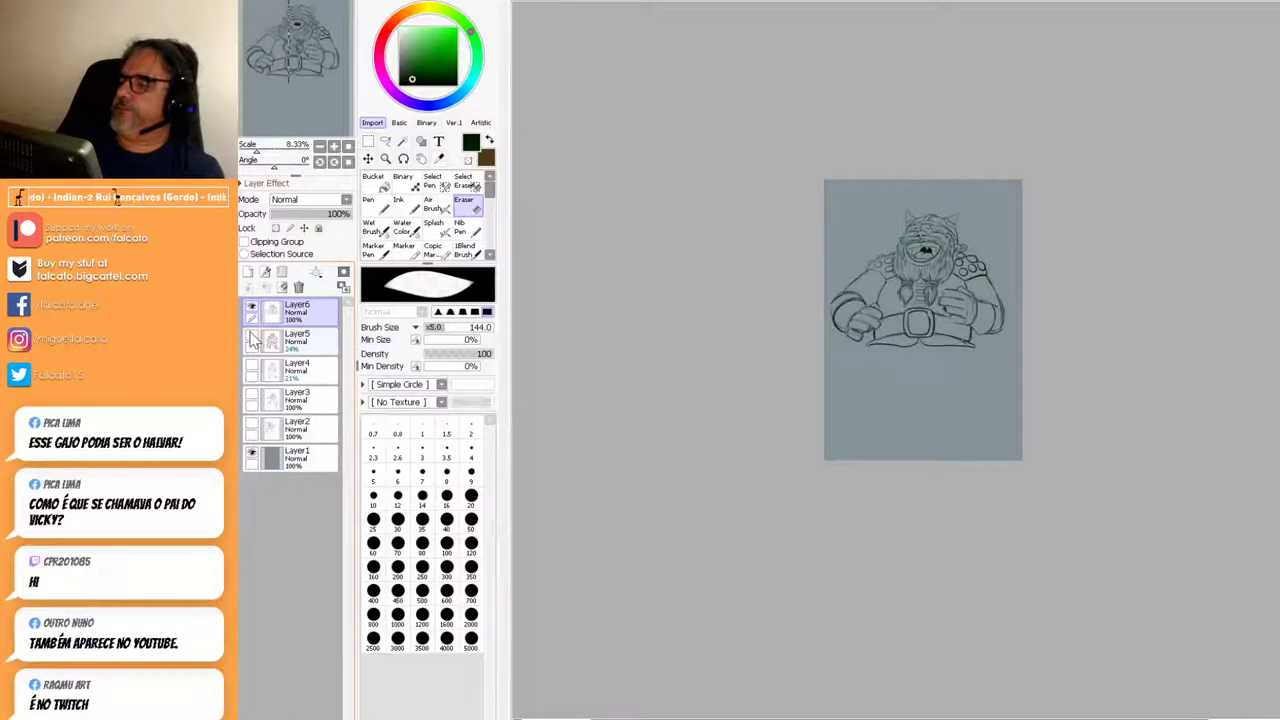
left_click(252, 338)
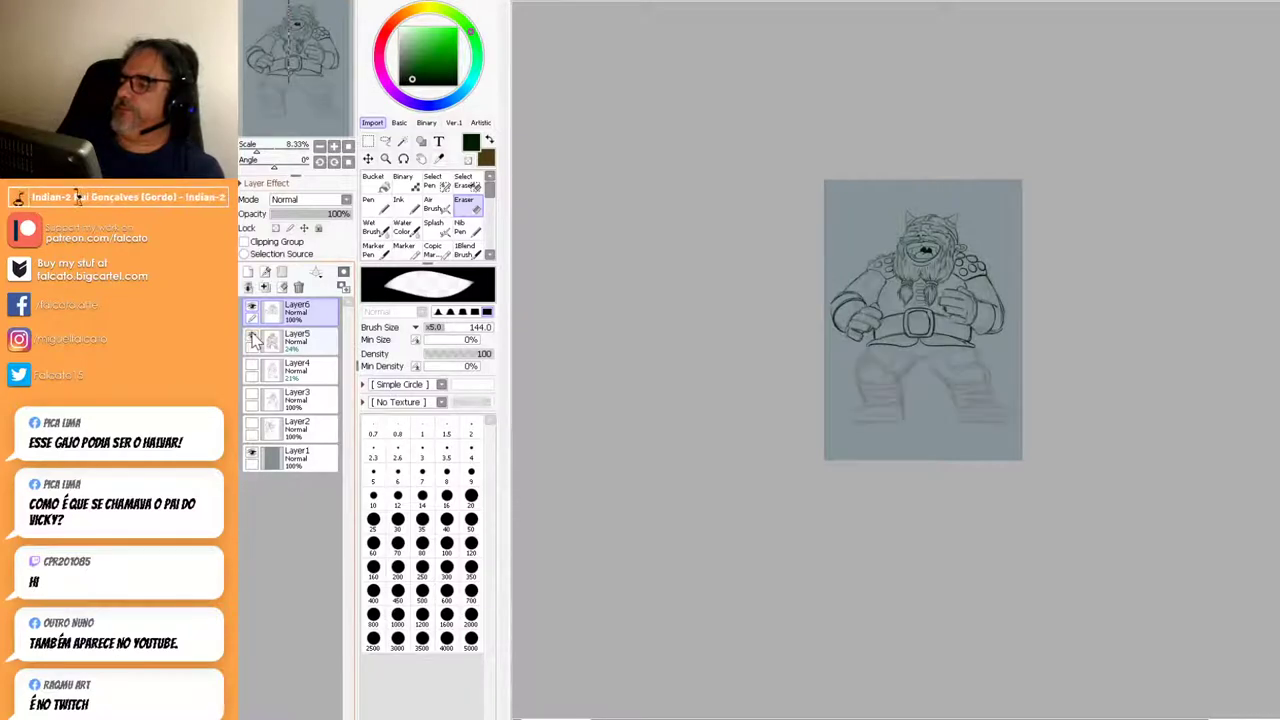
Ink the inner thigh of the left-hand leg from the crotch to the fold beneath the knee on Layer6 with the Ink brush.
left_click(295, 340)
left_click(399, 203)
left_click(310, 311)
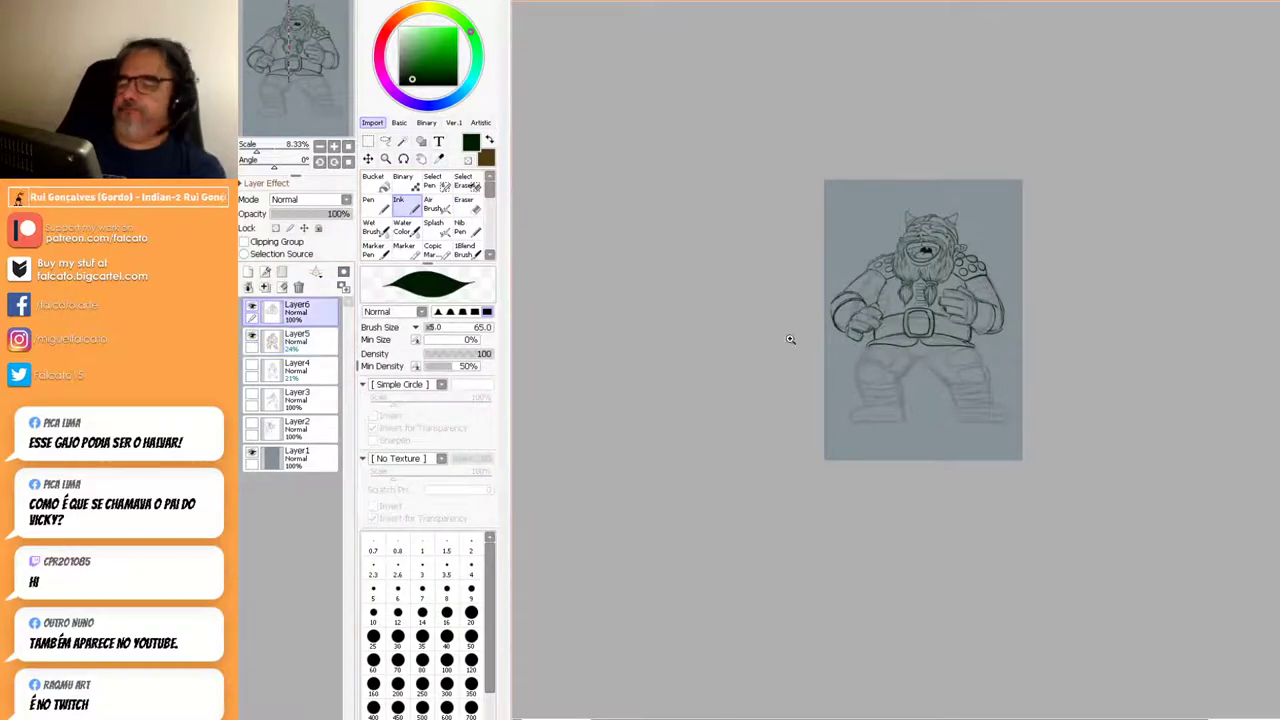
scroll(976, 356, "up", 3)
left_click_drag(986, 330, 1080, 360)
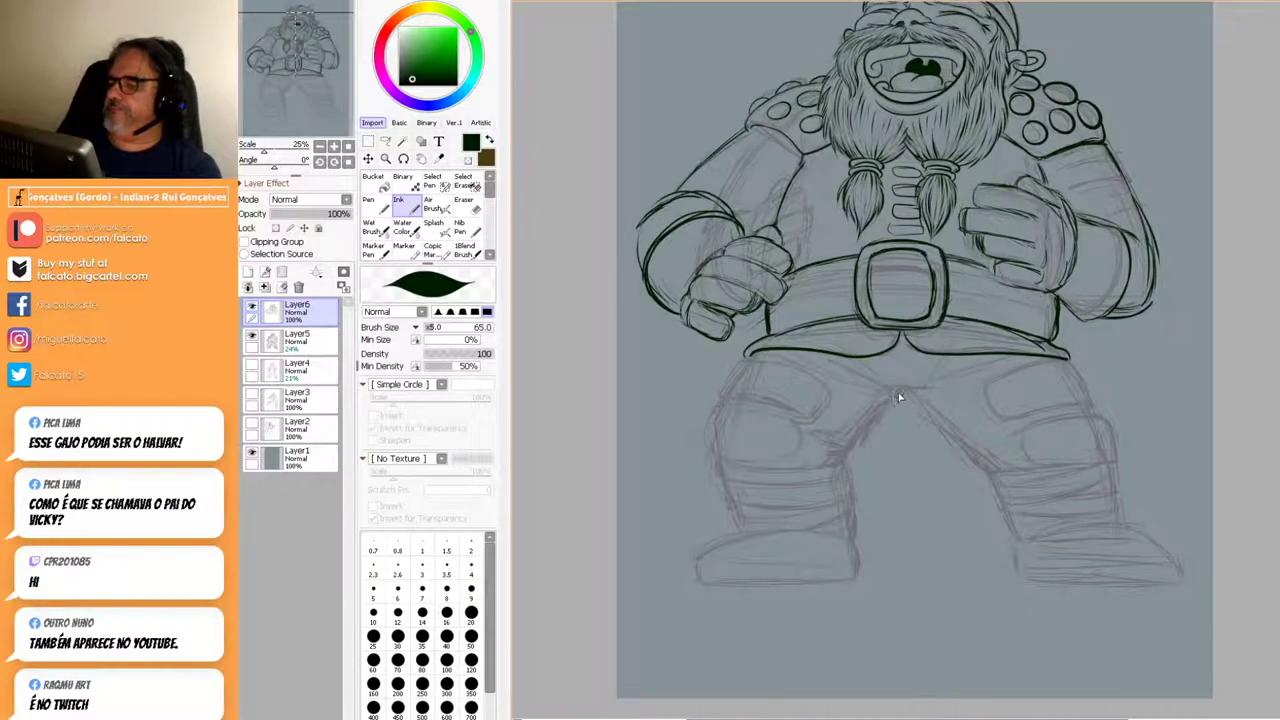
mouse_move(926, 397)
left_mouse_down()
mouse_move(881, 415)
mouse_move(901, 401)
mouse_move(836, 455)
left_mouse_up()
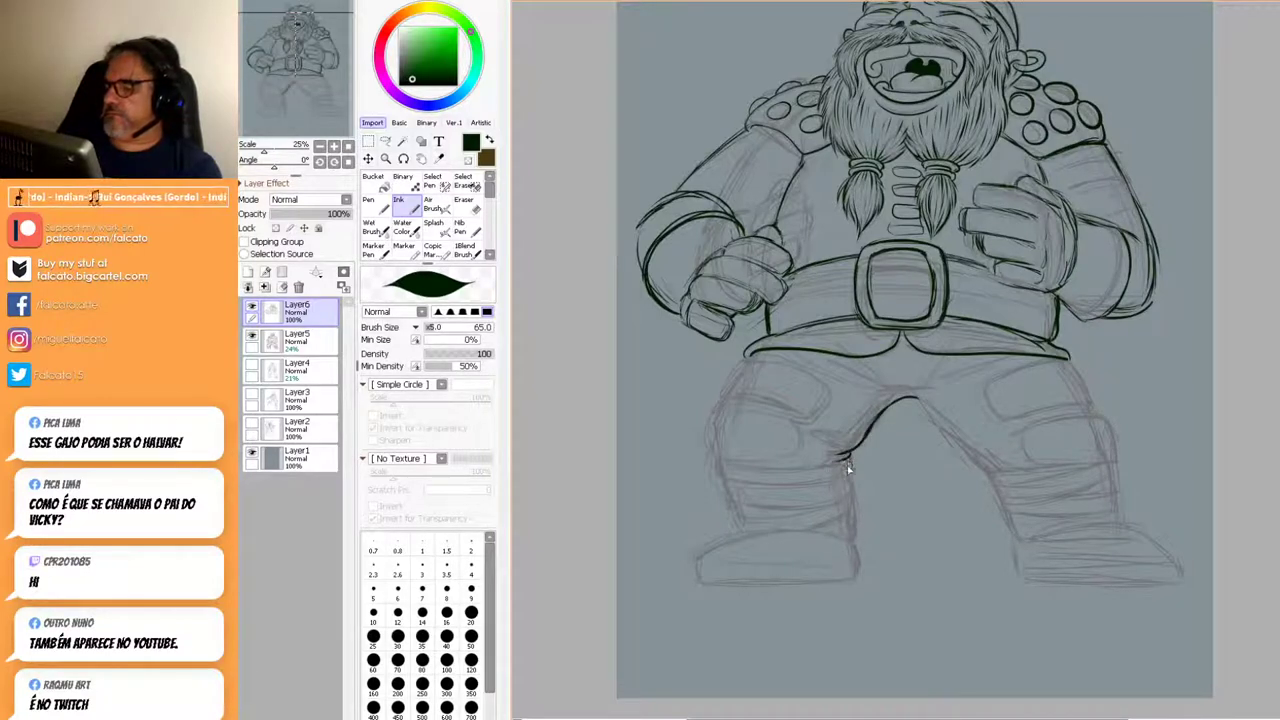
left_click_drag(848, 459, 811, 476)
Ink the rounded knee pad and the thigh patch above it on the left-hand leg.
mouse_move(717, 408)
left_mouse_down()
mouse_move(713, 455)
mouse_move(719, 405)
left_mouse_up()
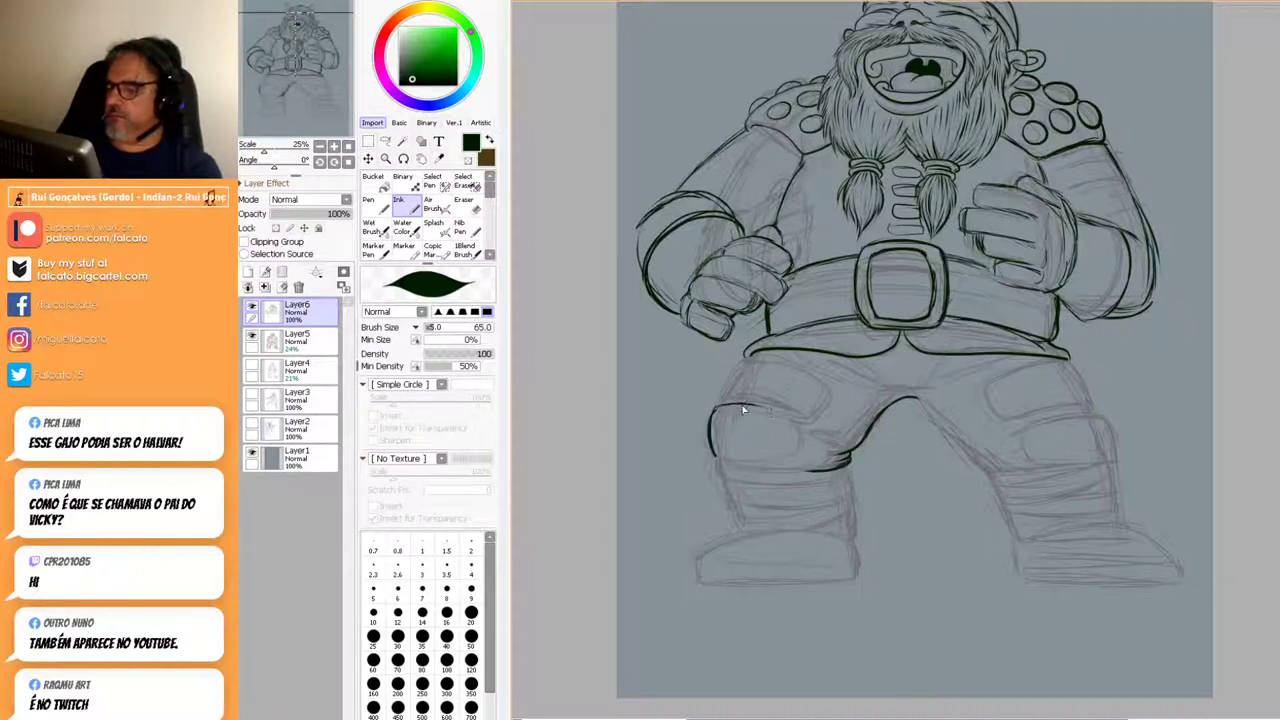
mouse_move(800, 425)
left_mouse_down()
mouse_move(795, 458)
mouse_move(714, 458)
mouse_move(794, 463)
left_mouse_up()
mouse_move(713, 410)
left_mouse_down()
mouse_move(752, 399)
mouse_move(801, 415)
left_mouse_up()
left_click_drag(724, 398, 806, 416)
mouse_move(717, 406)
left_mouse_down()
mouse_move(746, 368)
mouse_move(790, 362)
left_mouse_up()
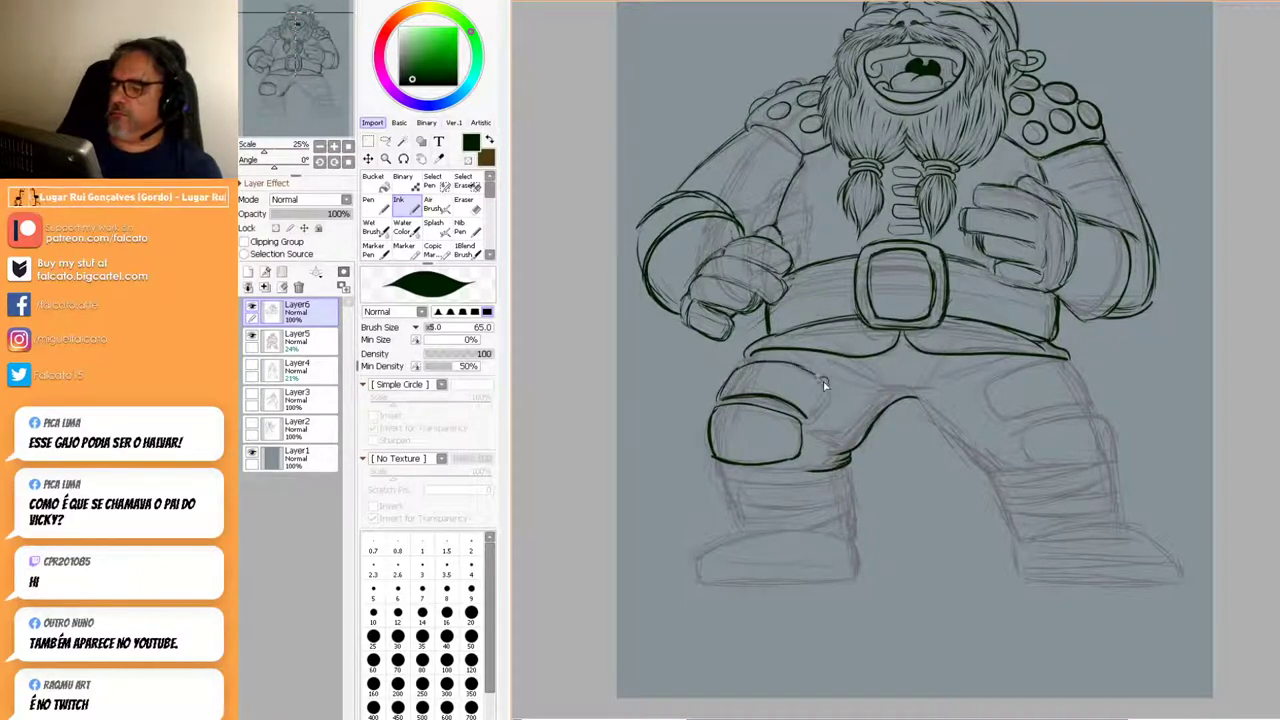
mouse_move(808, 418)
left_mouse_down()
mouse_move(821, 376)
mouse_move(751, 350)
mouse_move(759, 341)
left_mouse_up()
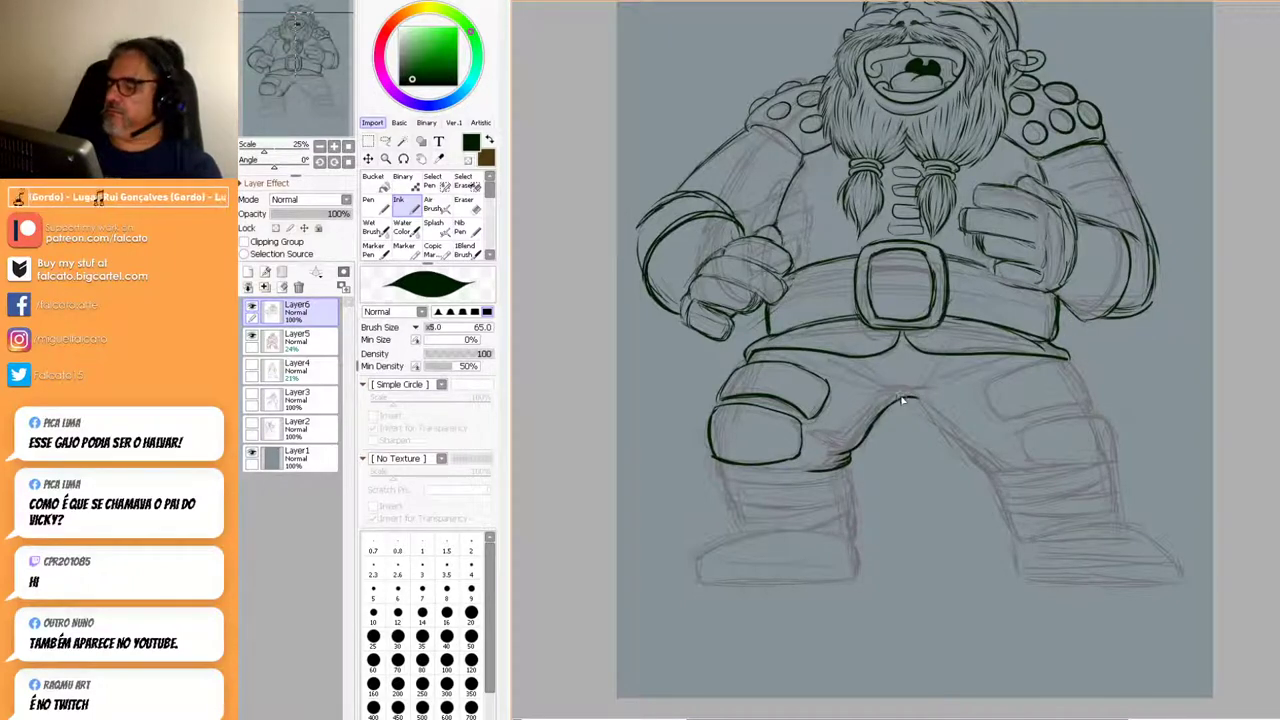
Ink the inner thigh contour of the right-hand leg and outline its thigh patch.
left_click_drag(897, 400, 927, 409)
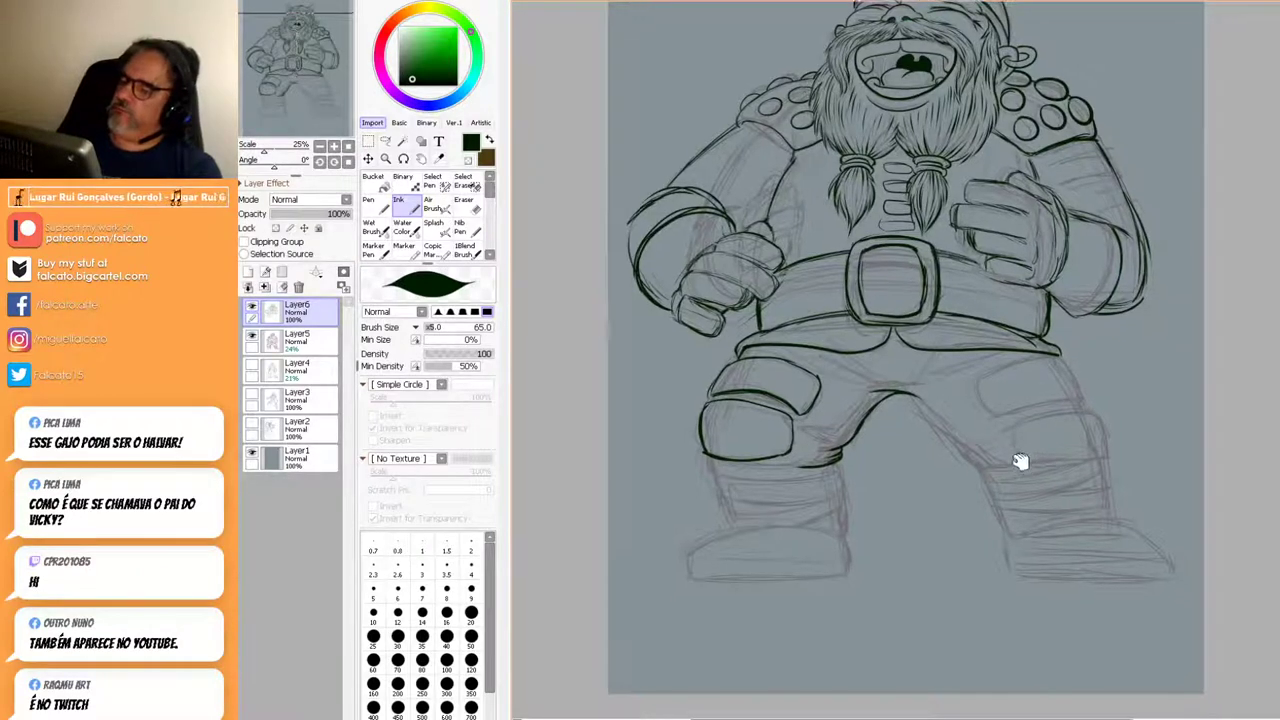
left_click_drag(1031, 465, 923, 427)
left_click_drag(820, 372, 874, 429)
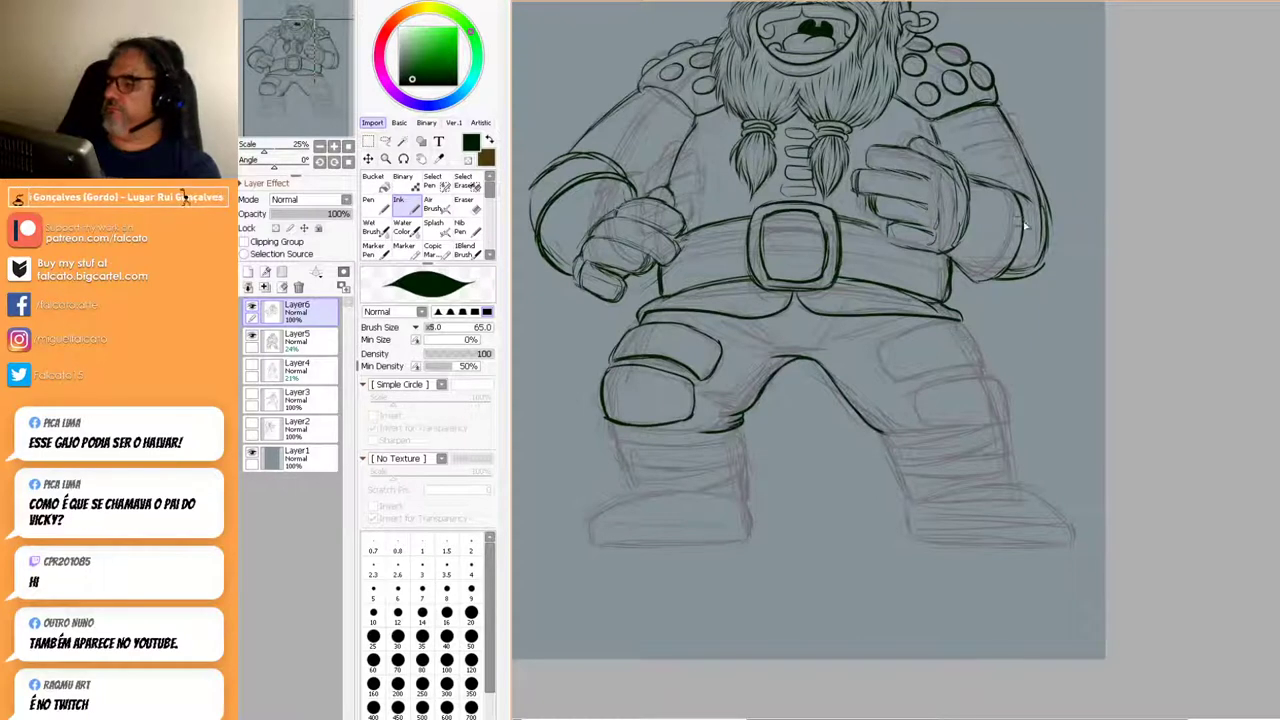
left_click_drag(958, 325, 975, 340)
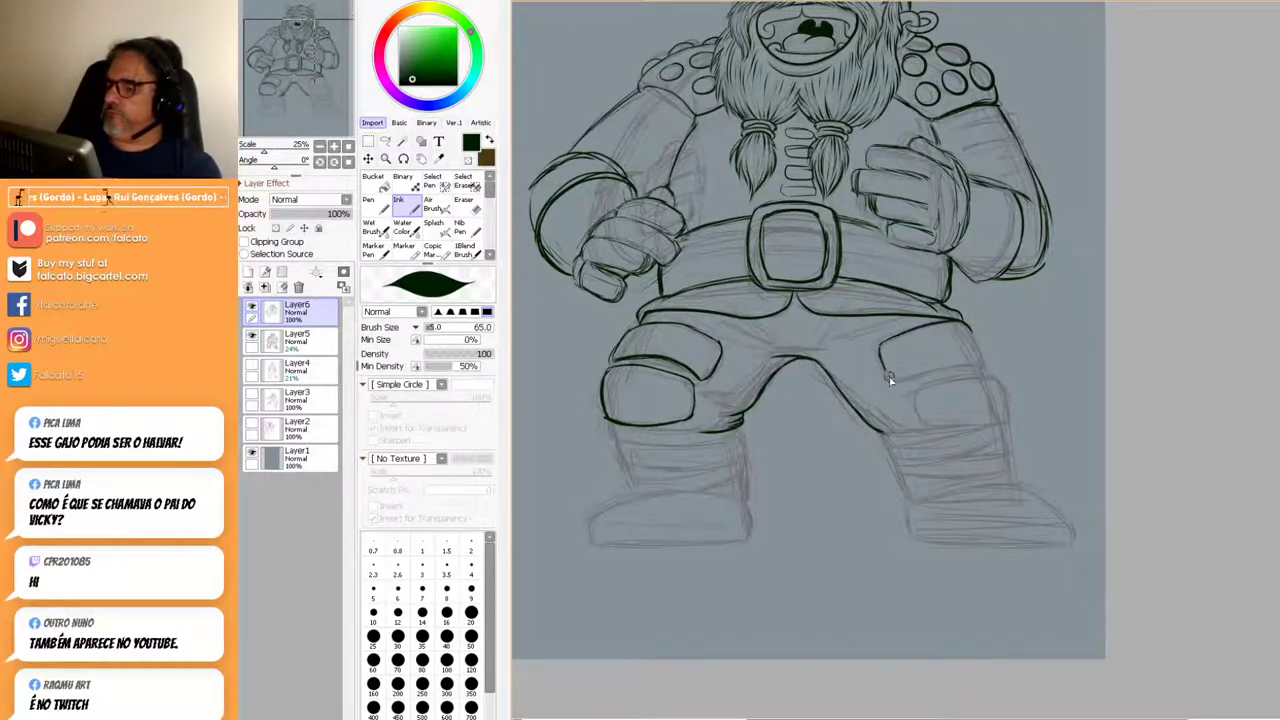
left_click_drag(928, 373, 983, 362)
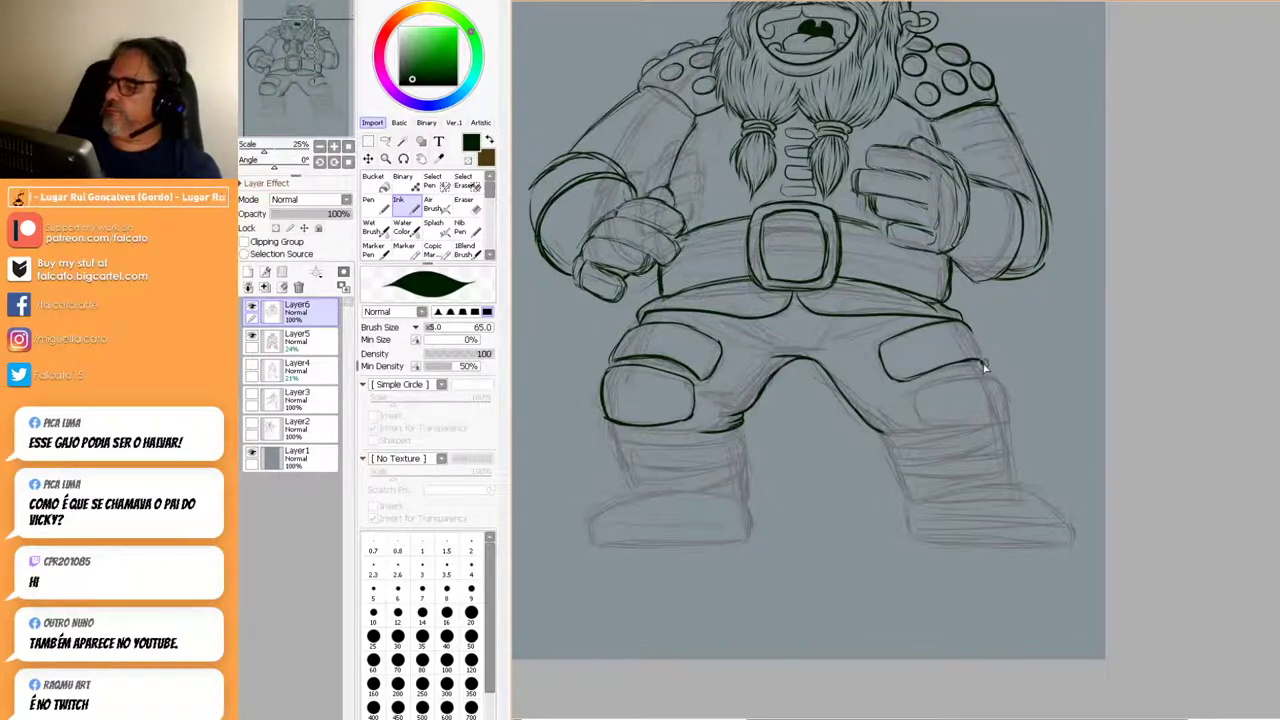
left_click_drag(971, 332, 982, 361)
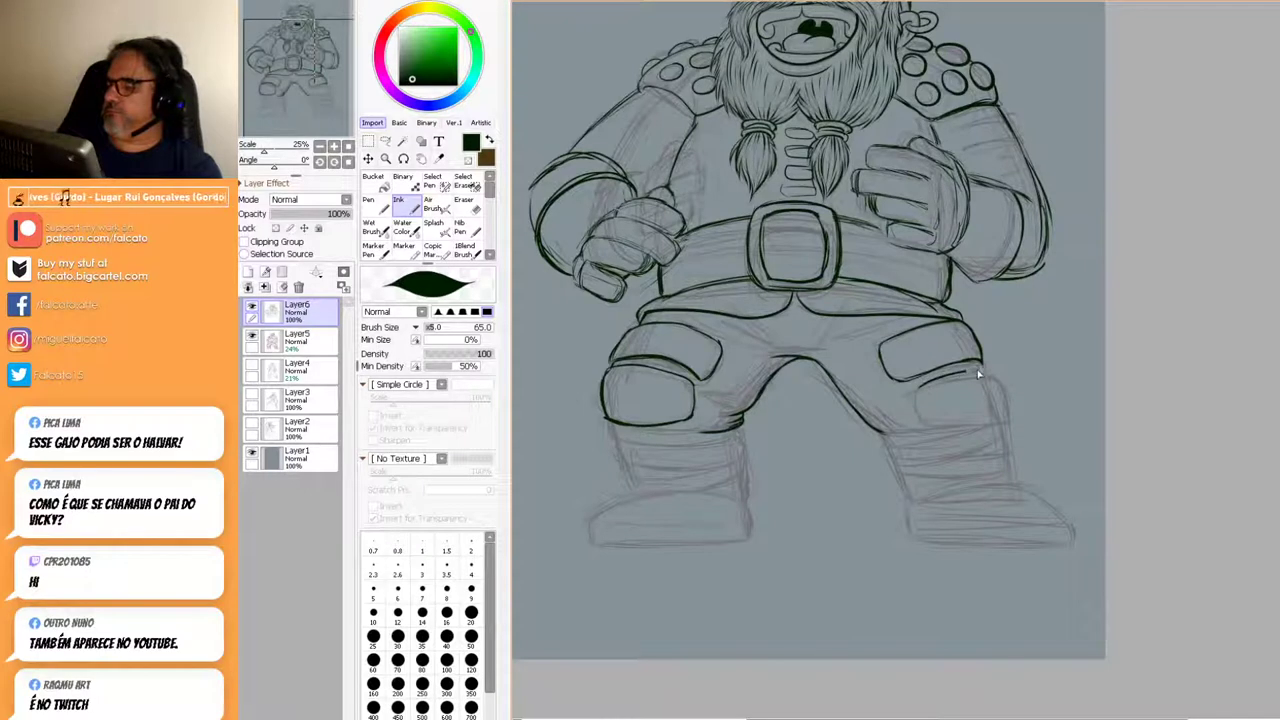
Outline the rounded knee pad on the right-hand leg, including the outer knee contour.
left_click_drag(1010, 401, 1008, 422)
left_click_drag(987, 370, 1007, 416)
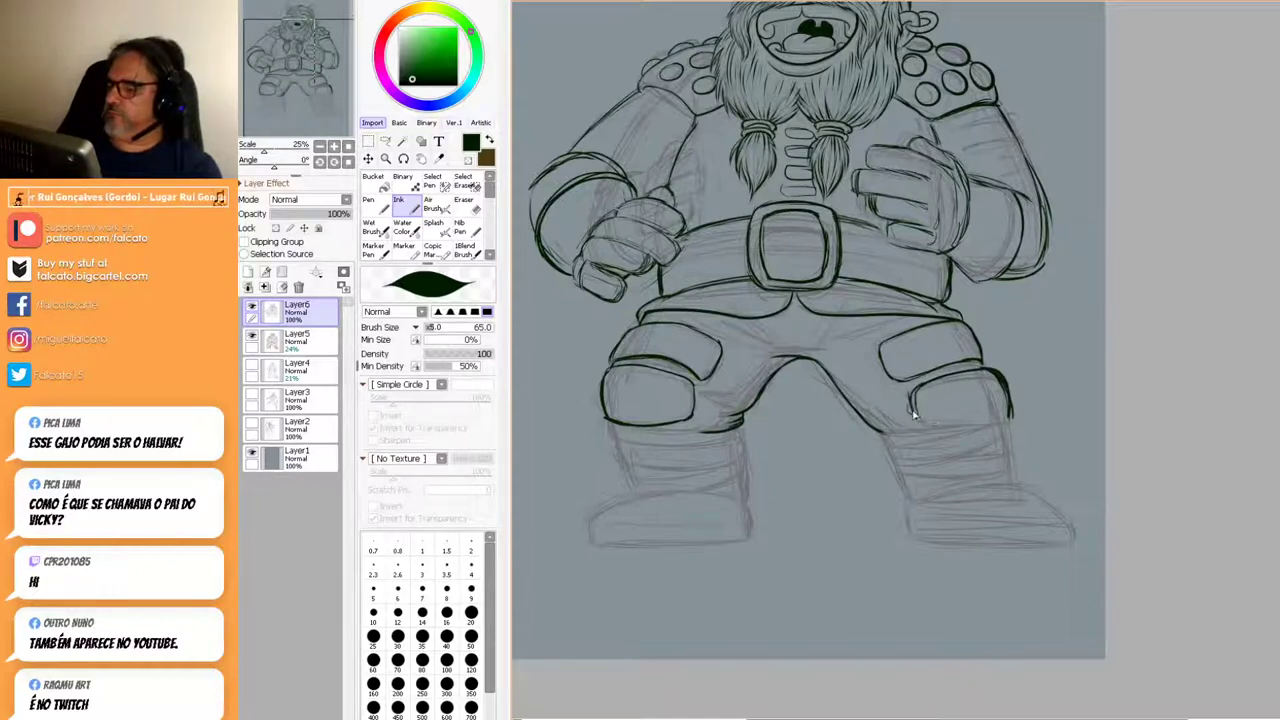
left_click_drag(930, 425, 1010, 420)
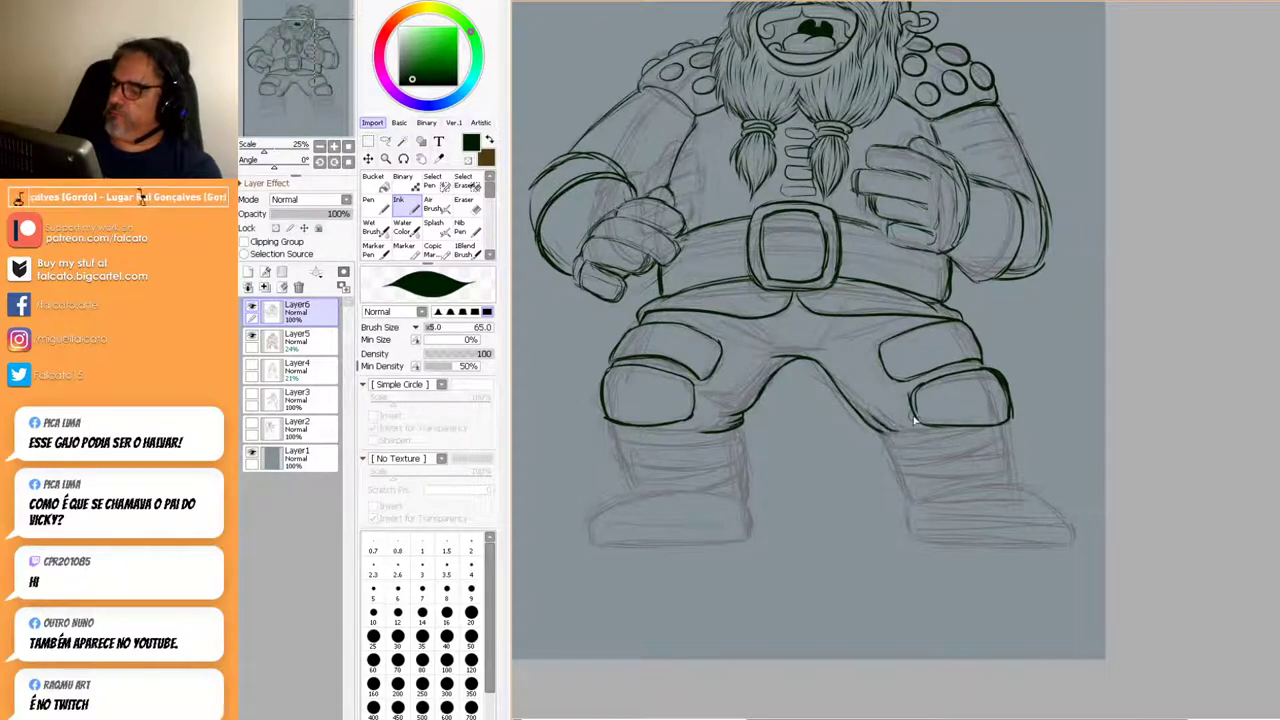
Ink both side contours of the right-hand shin, and the contours and wrapping bands of the left-hand shin.
left_click_drag(887, 432, 1000, 424)
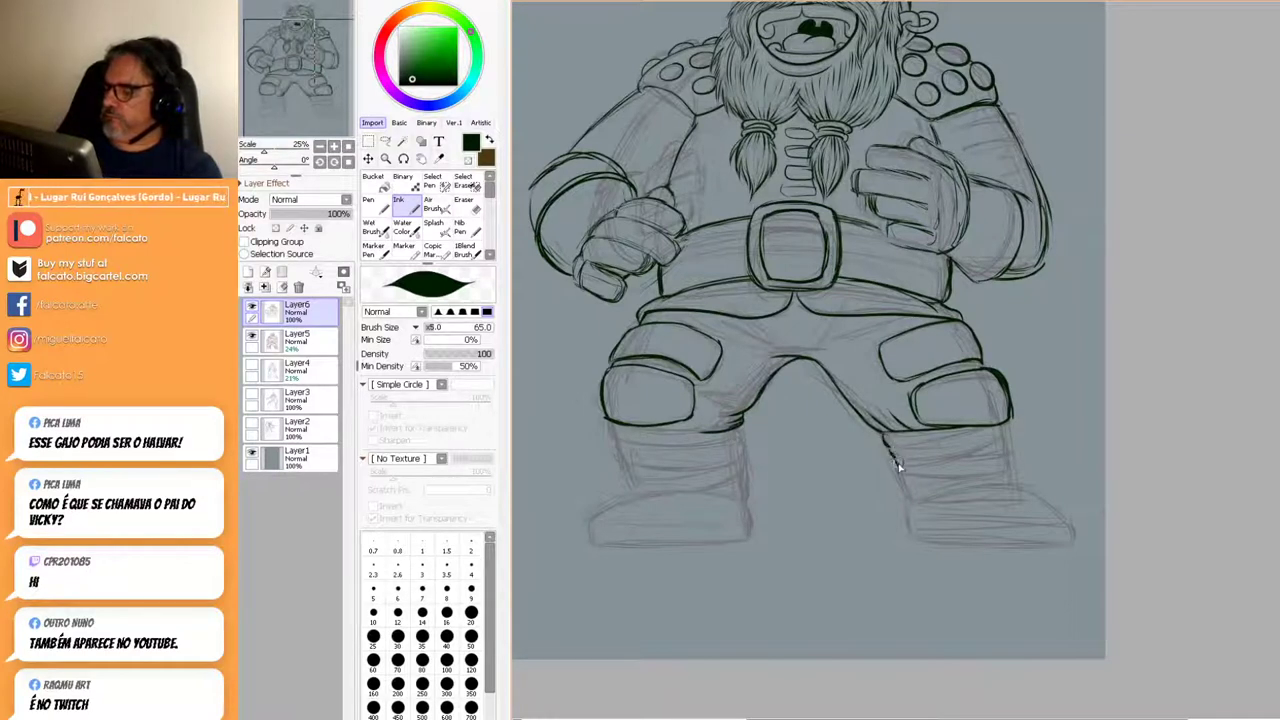
left_click_drag(903, 477, 909, 495)
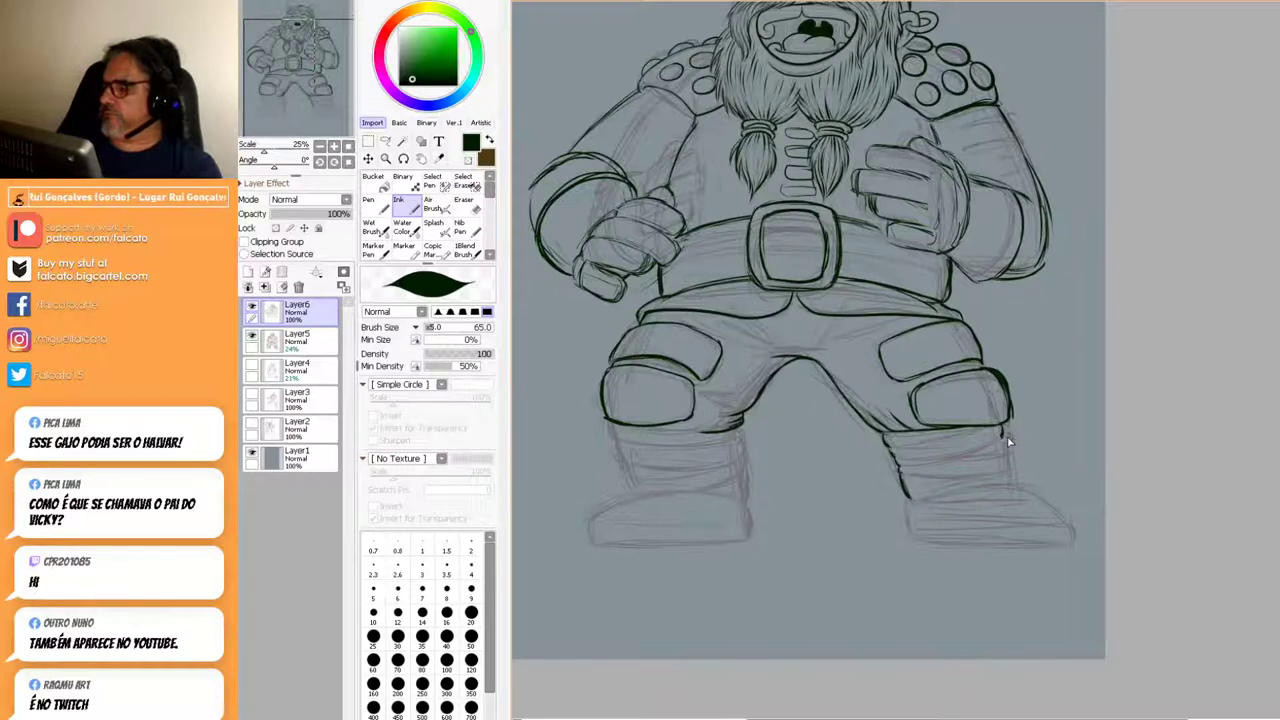
left_click_drag(1010, 455, 1008, 474)
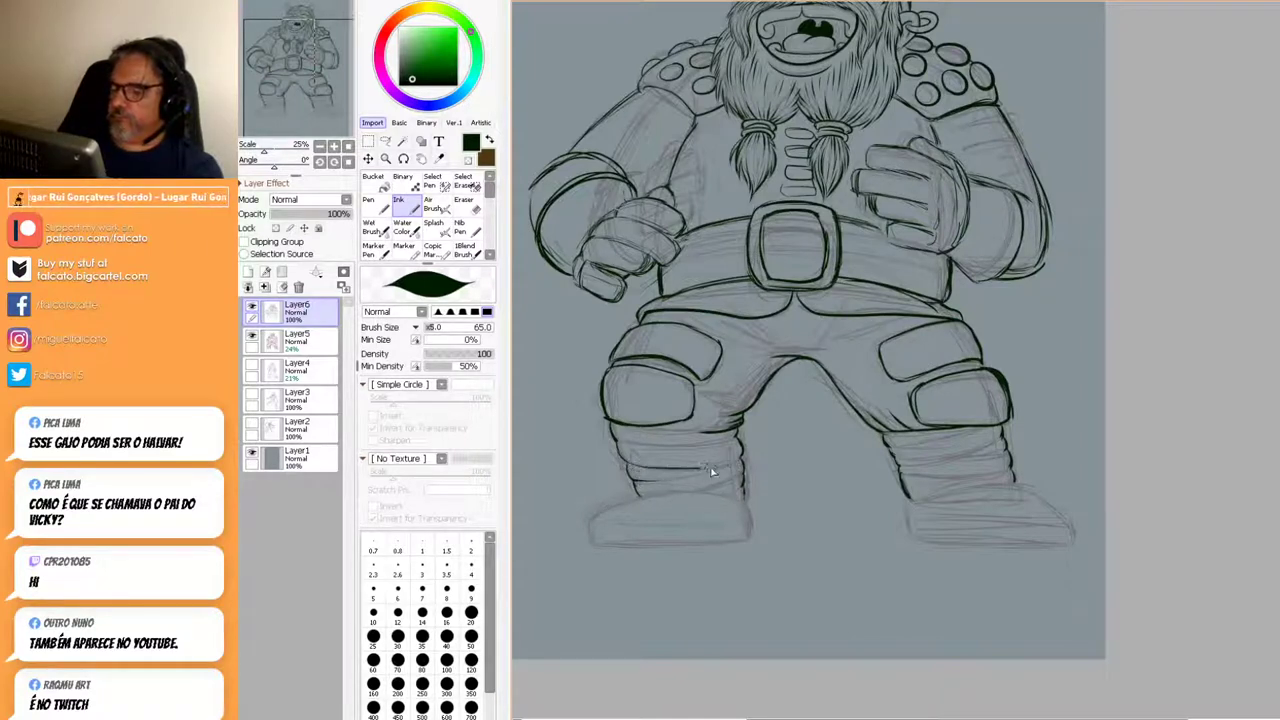
mouse_move(642, 444)
left_mouse_down()
mouse_move(614, 439)
mouse_move(690, 434)
mouse_move(645, 432)
left_mouse_up()
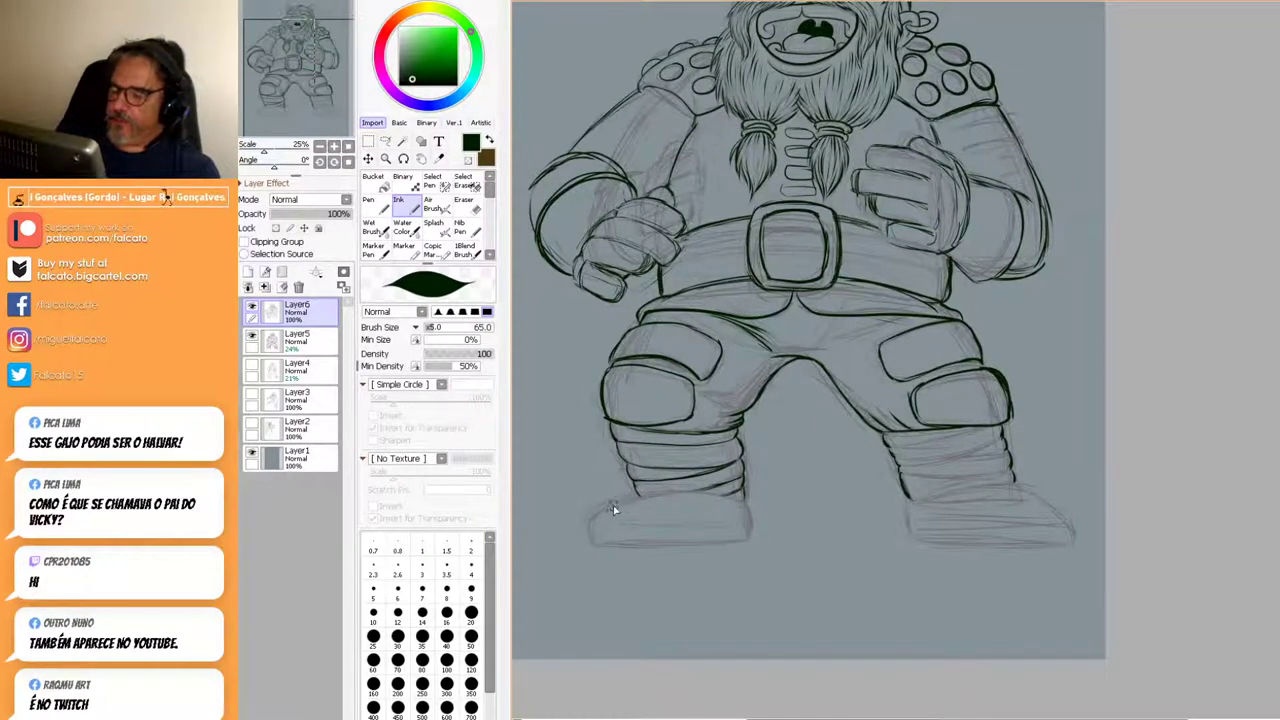
Ink the left-hand boot with its rounded toe, wavy sole line and heel, and strengthen its upper edge.
left_click_drag(606, 514, 610, 542)
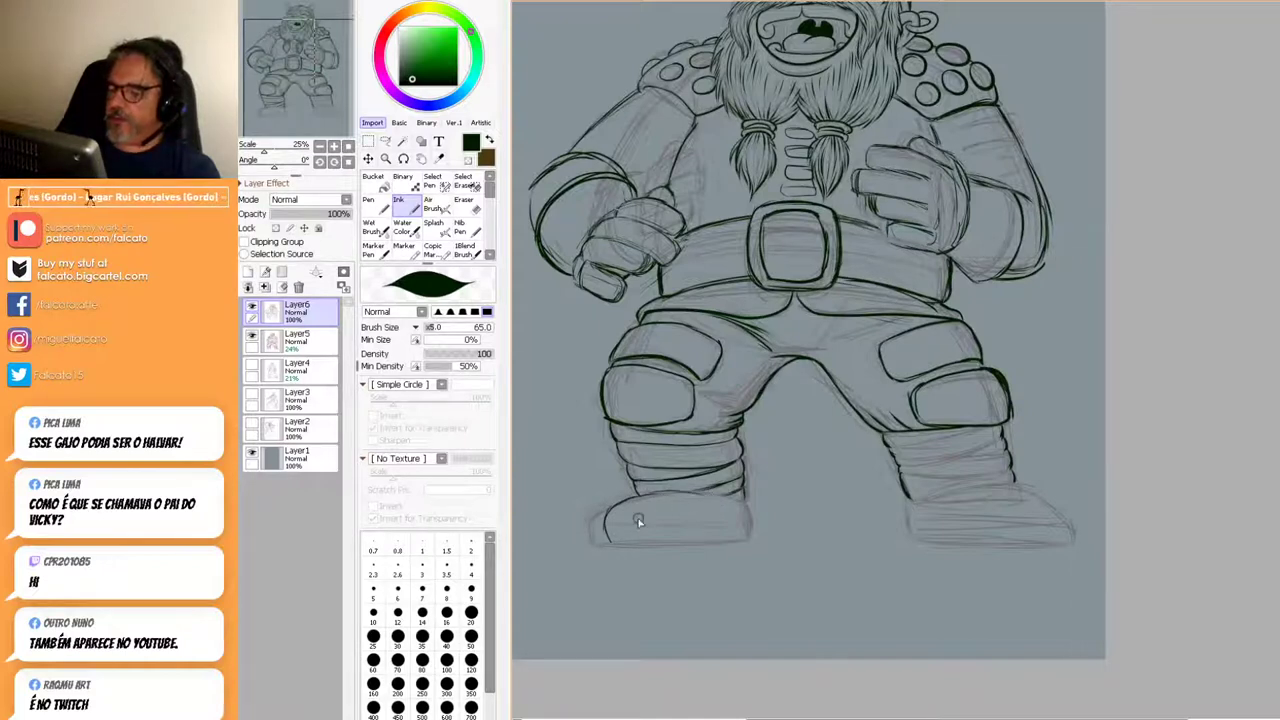
mouse_move(636, 532)
left_mouse_down()
mouse_move(715, 542)
mouse_move(620, 533)
mouse_move(612, 544)
mouse_move(648, 531)
mouse_move(728, 546)
mouse_move(679, 545)
mouse_move(750, 533)
mouse_move(680, 541)
mouse_move(748, 530)
mouse_move(719, 536)
mouse_move(747, 528)
mouse_move(743, 507)
mouse_move(748, 531)
mouse_move(707, 544)
mouse_move(628, 535)
mouse_move(611, 546)
mouse_move(743, 543)
left_mouse_up()
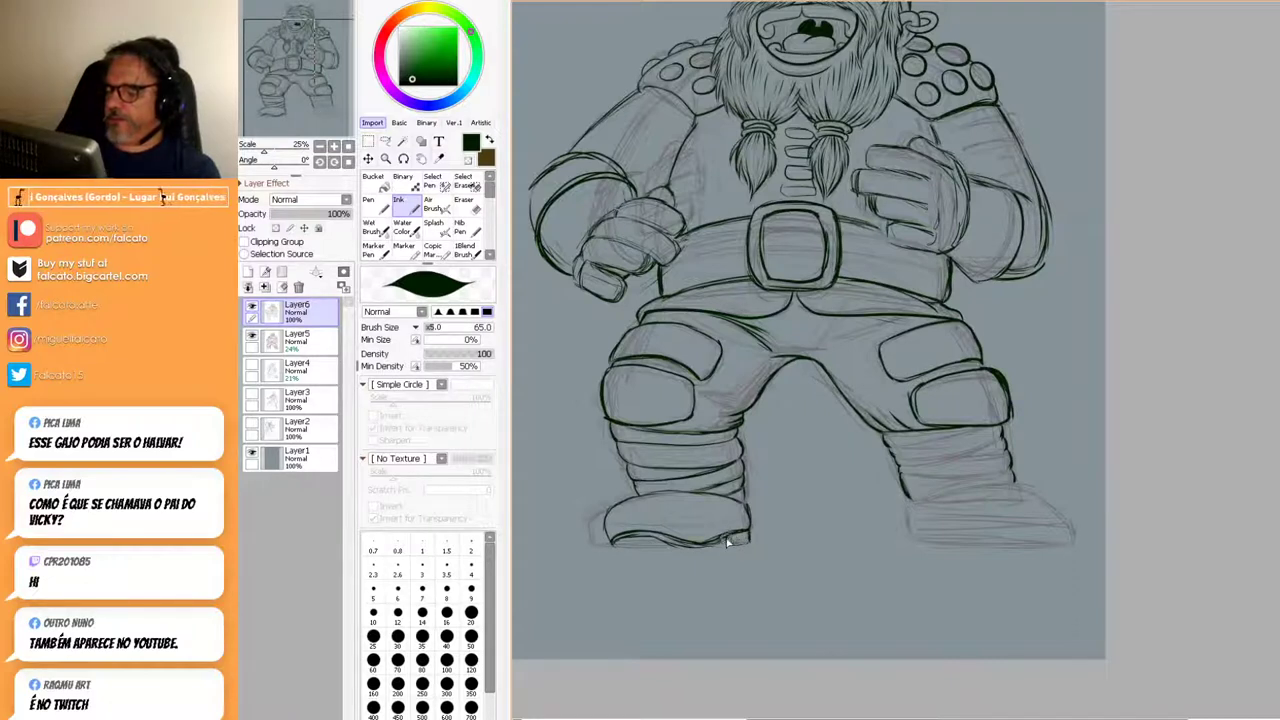
mouse_move(727, 541)
left_mouse_down()
mouse_move(622, 545)
mouse_move(669, 546)
left_mouse_up()
left_click_drag(632, 496, 698, 496)
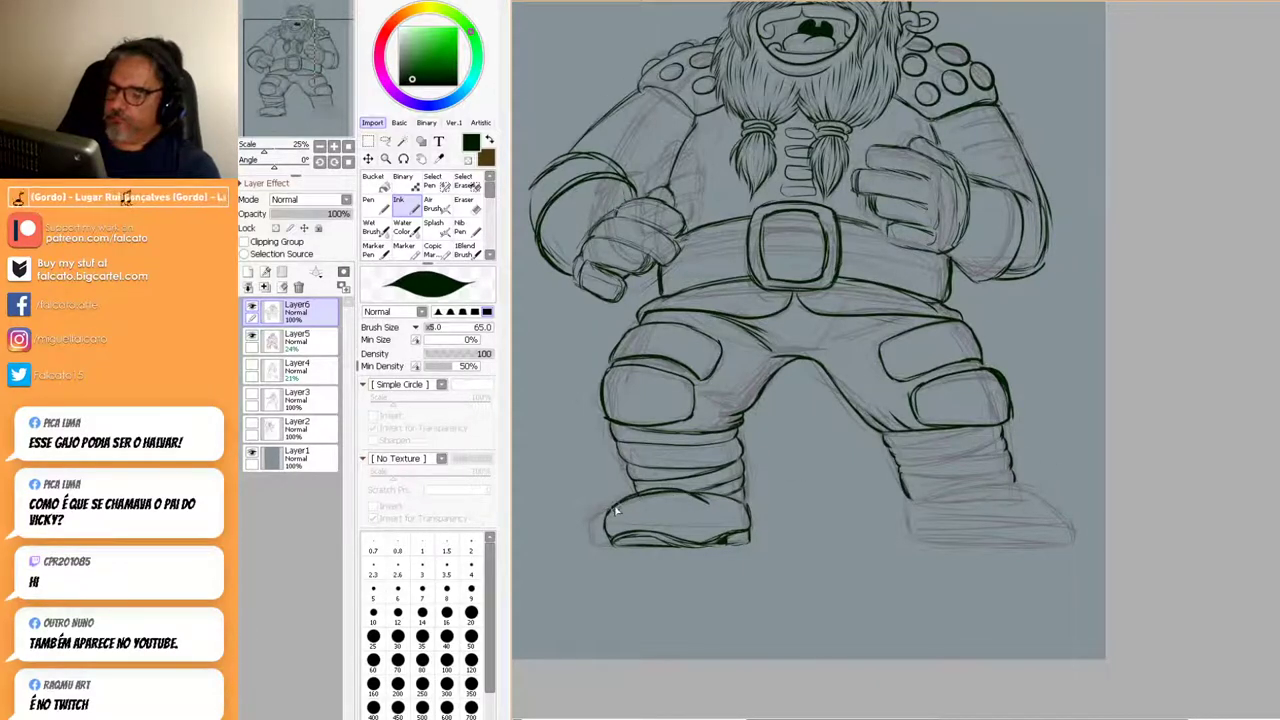
Clean up the left-hand boot's heel with the size 144 eraser and darken its sole with the Ink brush.
left_click(474, 208)
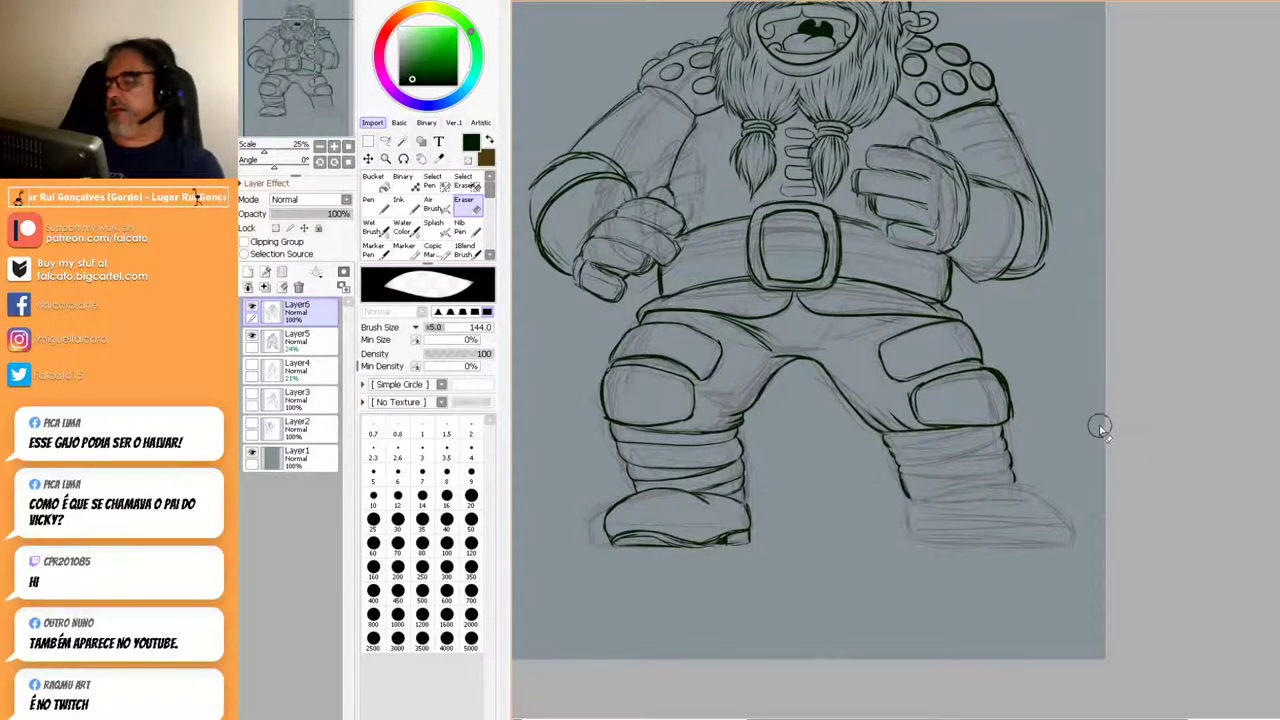
left_click_drag(745, 520, 720, 535)
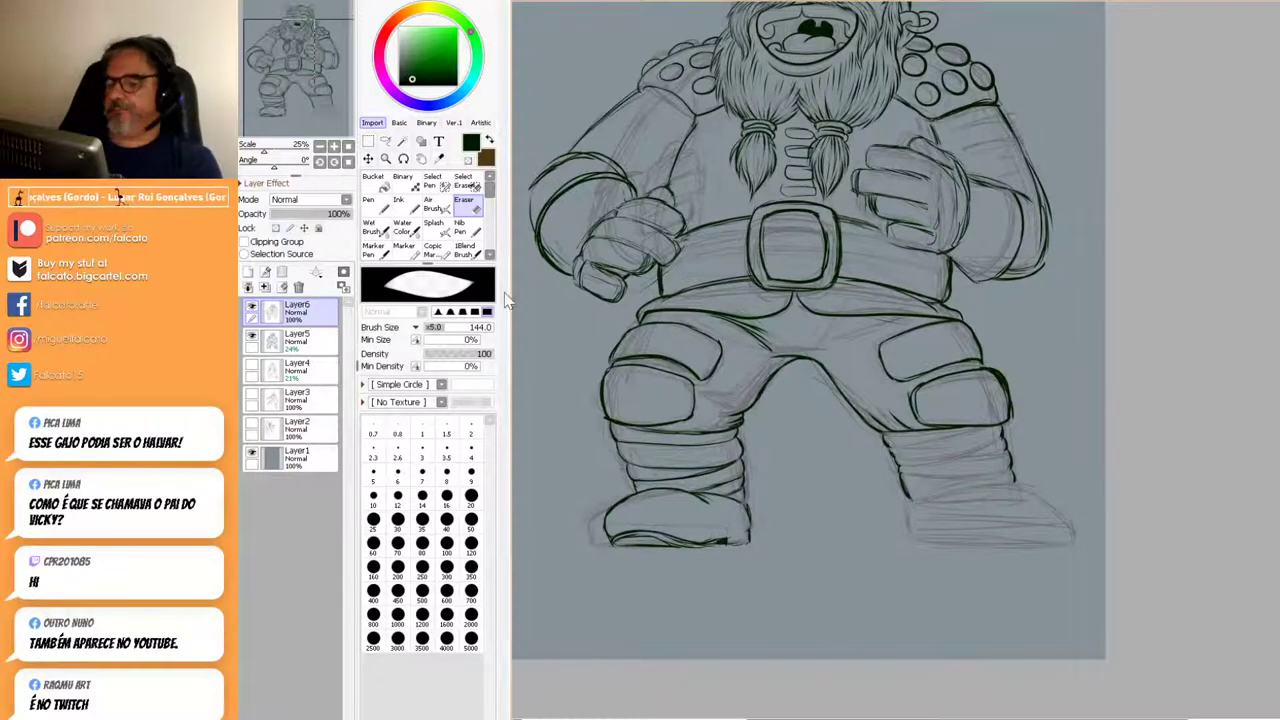
left_click(398, 199)
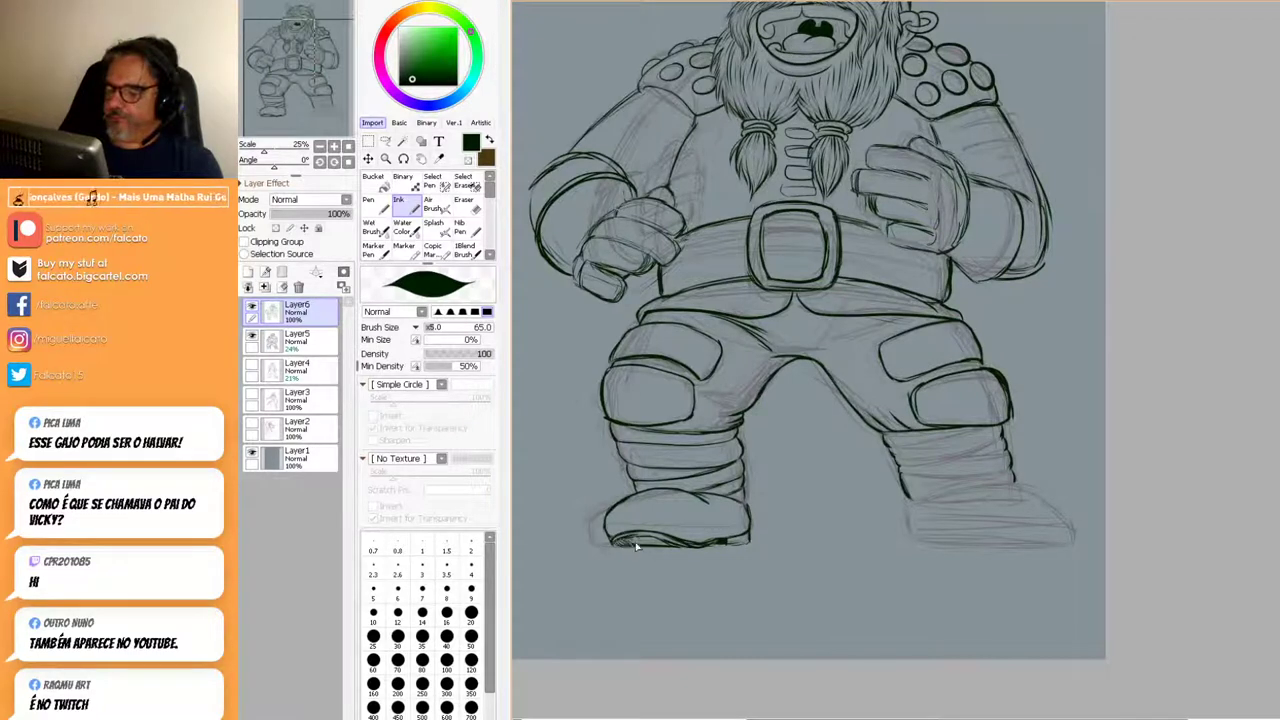
left_click_drag(652, 548, 732, 543)
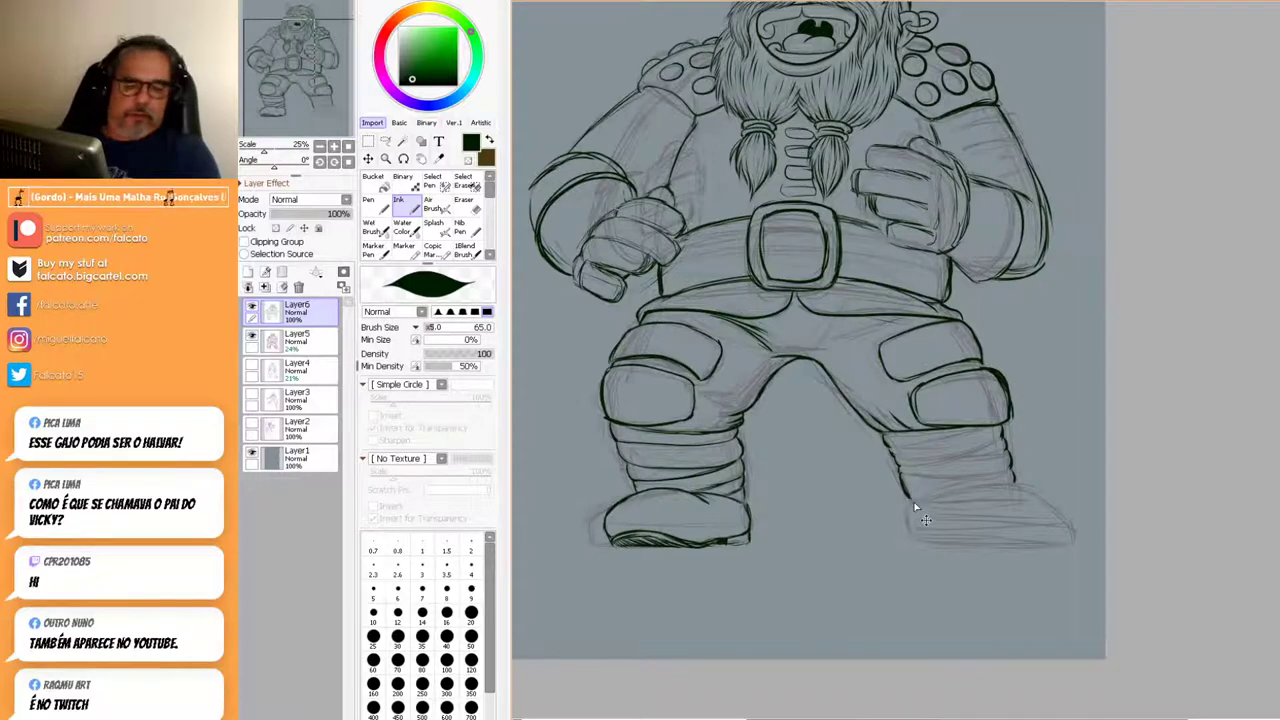
Ink the right-hand boot with its long rounded toe, sole and heel over the sketch.
scroll(906, 505, "down", 1)
scroll(906, 505, "down", 2)
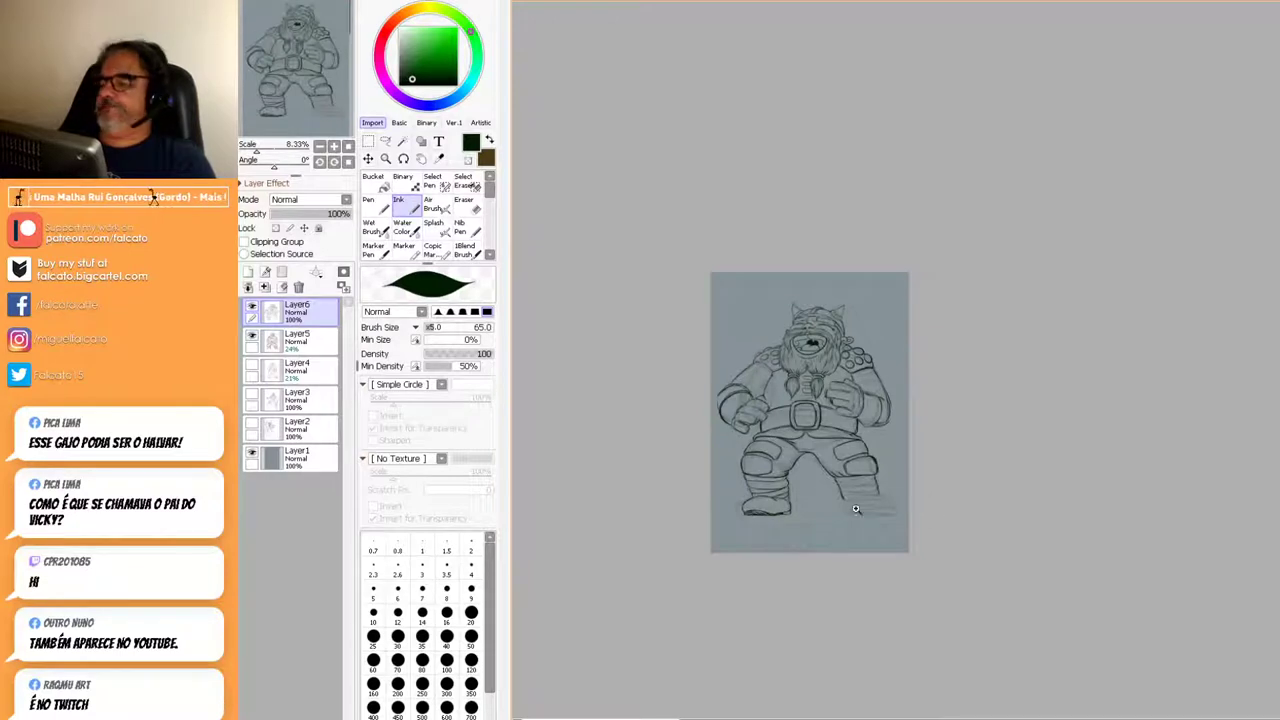
scroll(843, 519, "up", 2)
left_click_drag(843, 519, 831, 560)
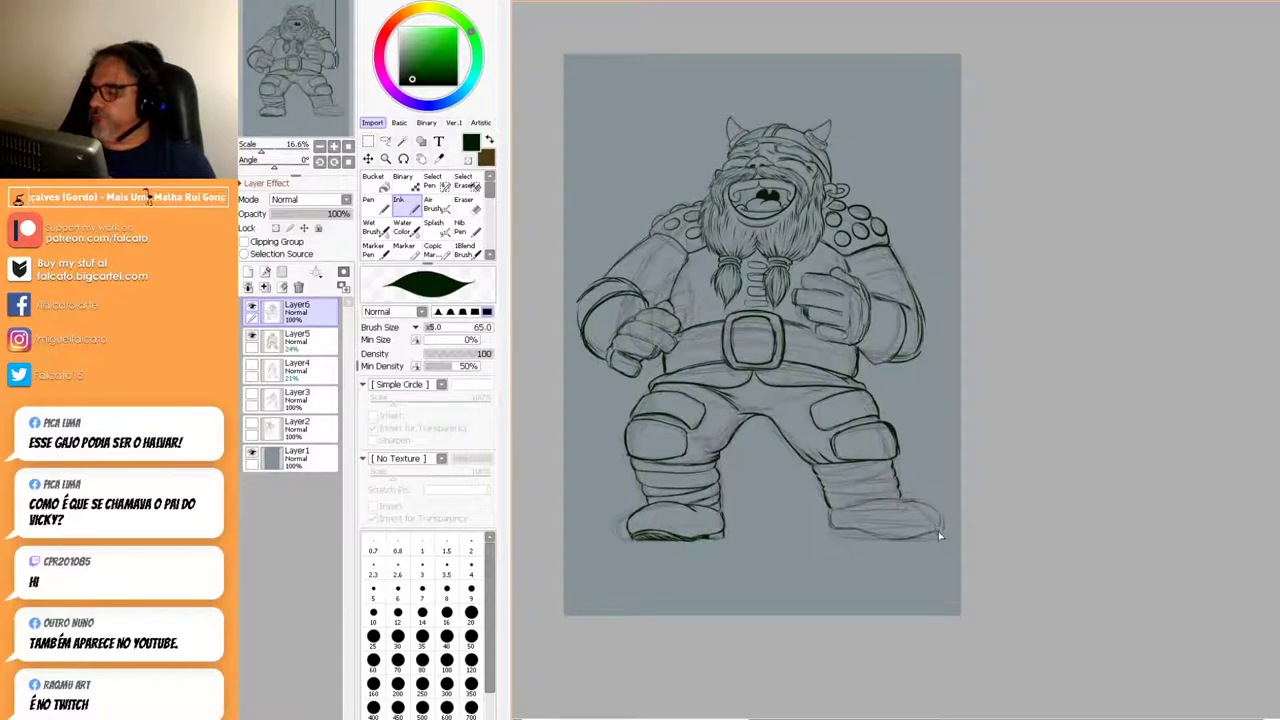
left_click_drag(938, 530, 942, 508)
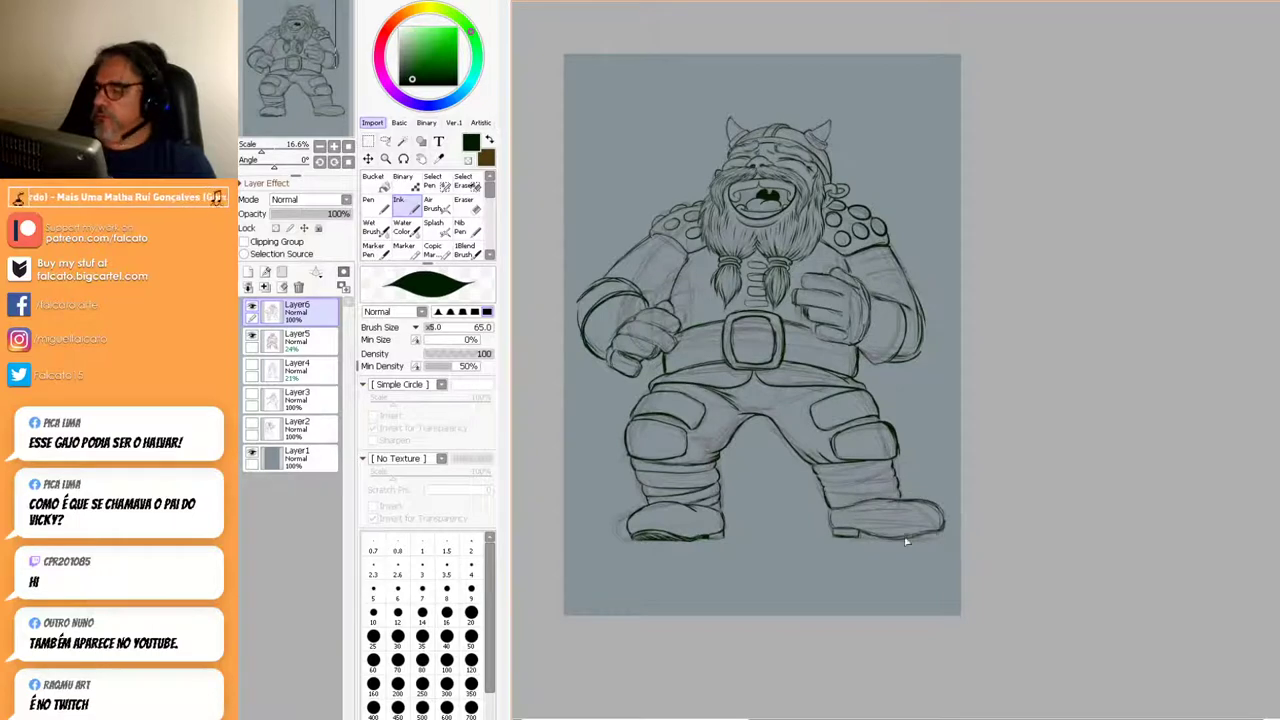
Hide the rough sketch on Layer5 to check the inked legs and boots, and show the sketch again.
scroll(930, 438, "down", 3)
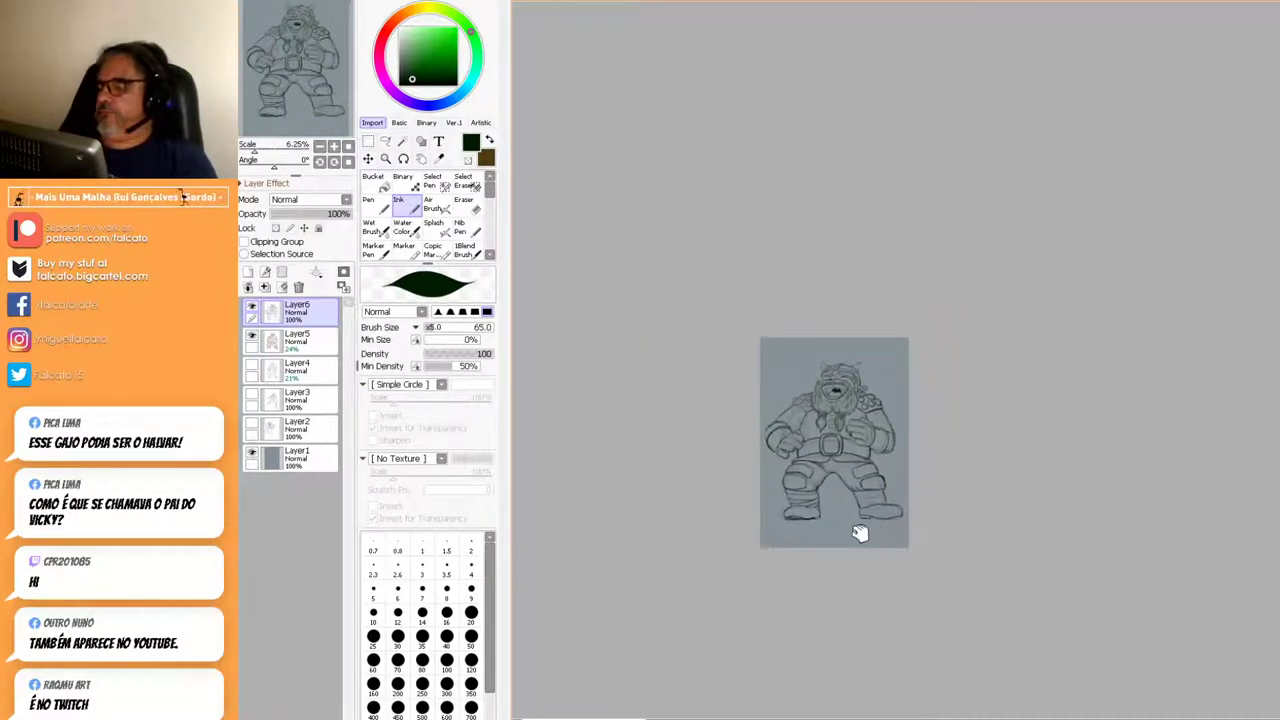
left_click(251, 337)
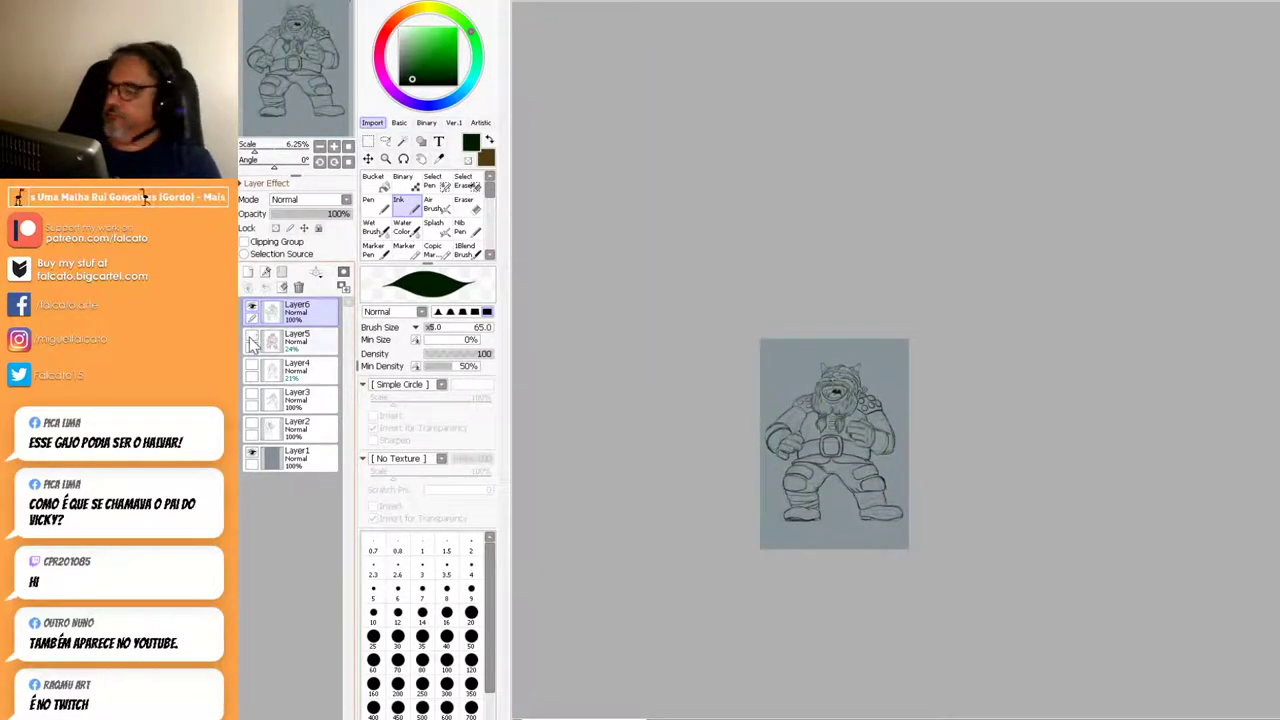
left_click(251, 337)
Ink the wrapping bands across the right-hand shin.
scroll(906, 460, "up", 3)
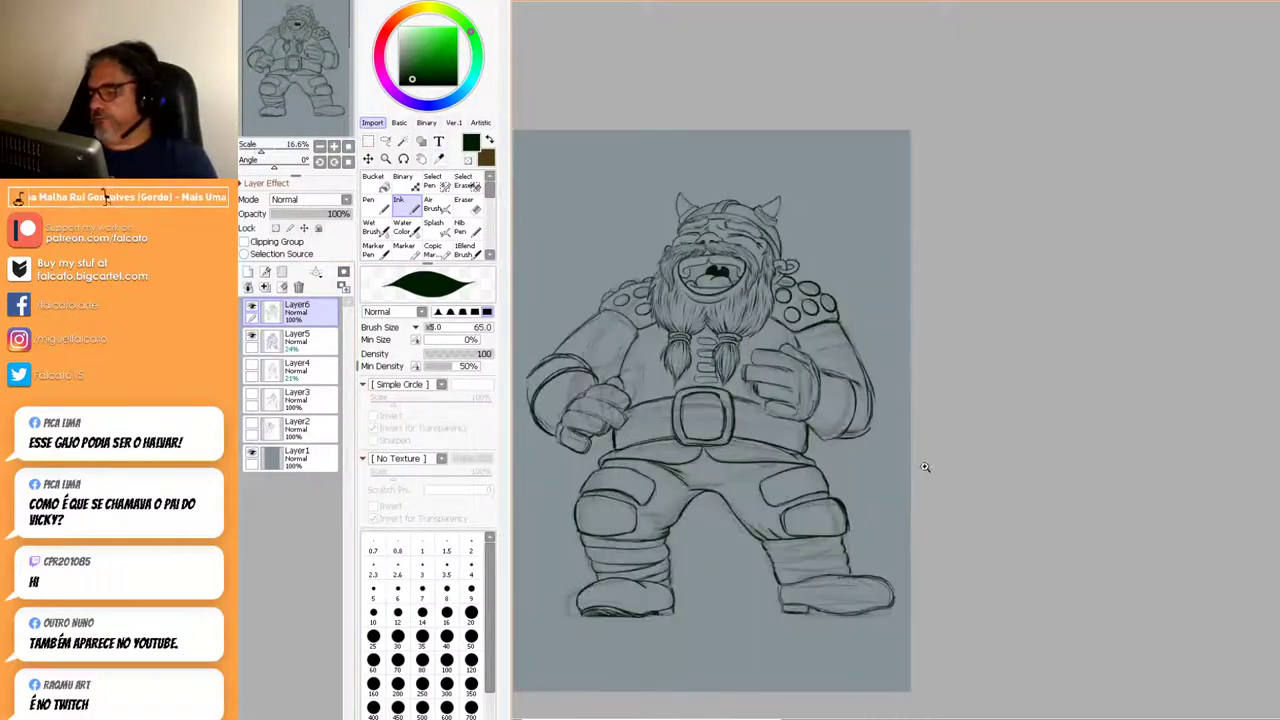
left_click_drag(917, 460, 1011, 402)
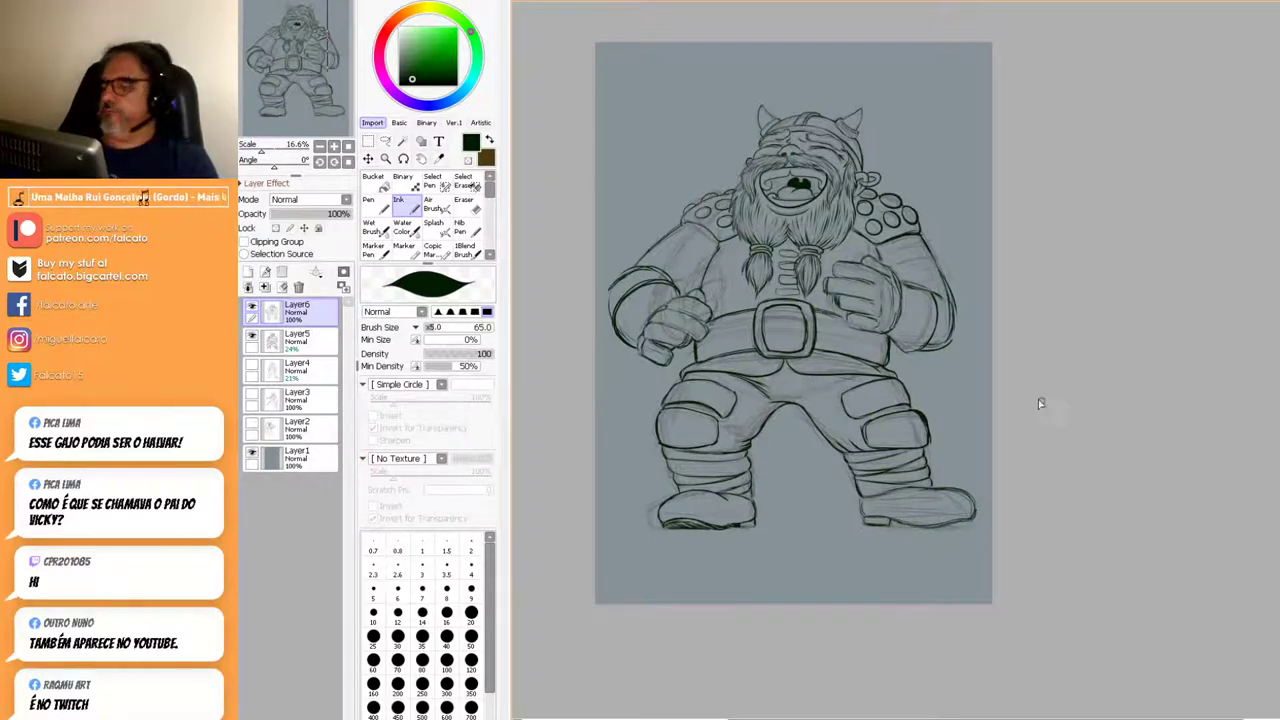
Hide the rough sketch on Layer5 and review the inked dwarf on its own.
left_click(252, 337)
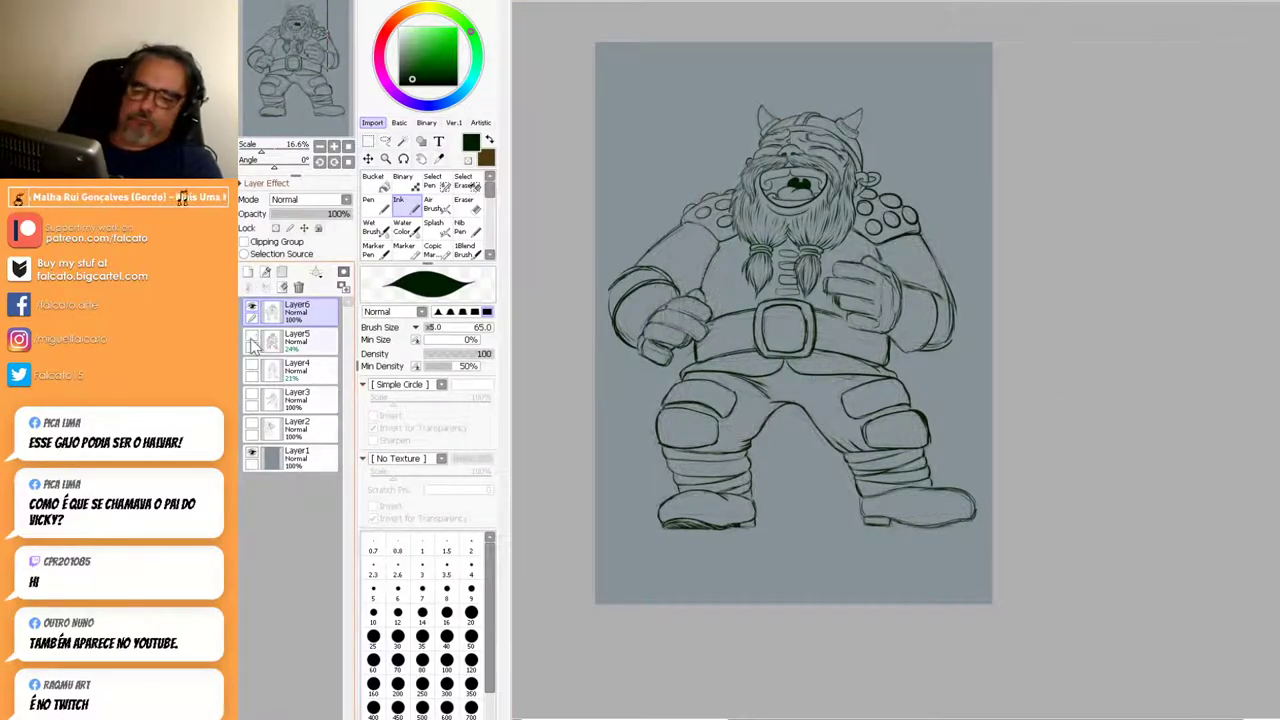
left_click_drag(916, 398, 877, 446)
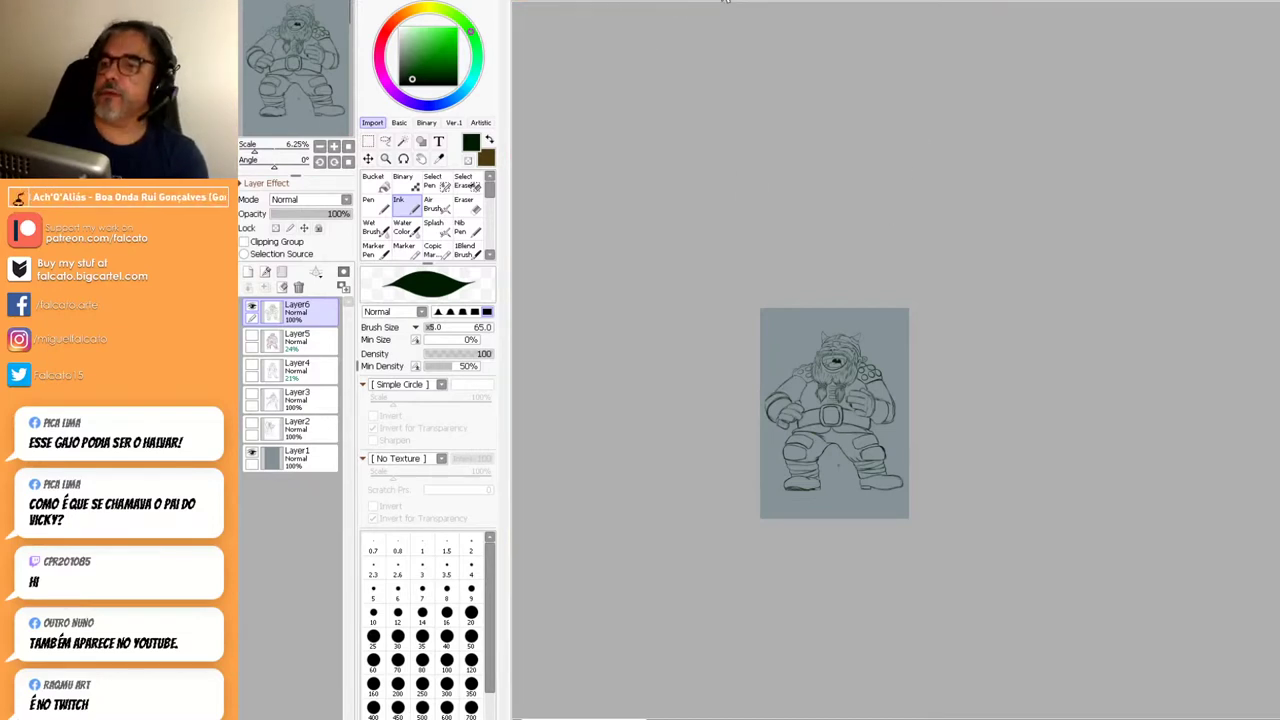
left_click(716, 2)
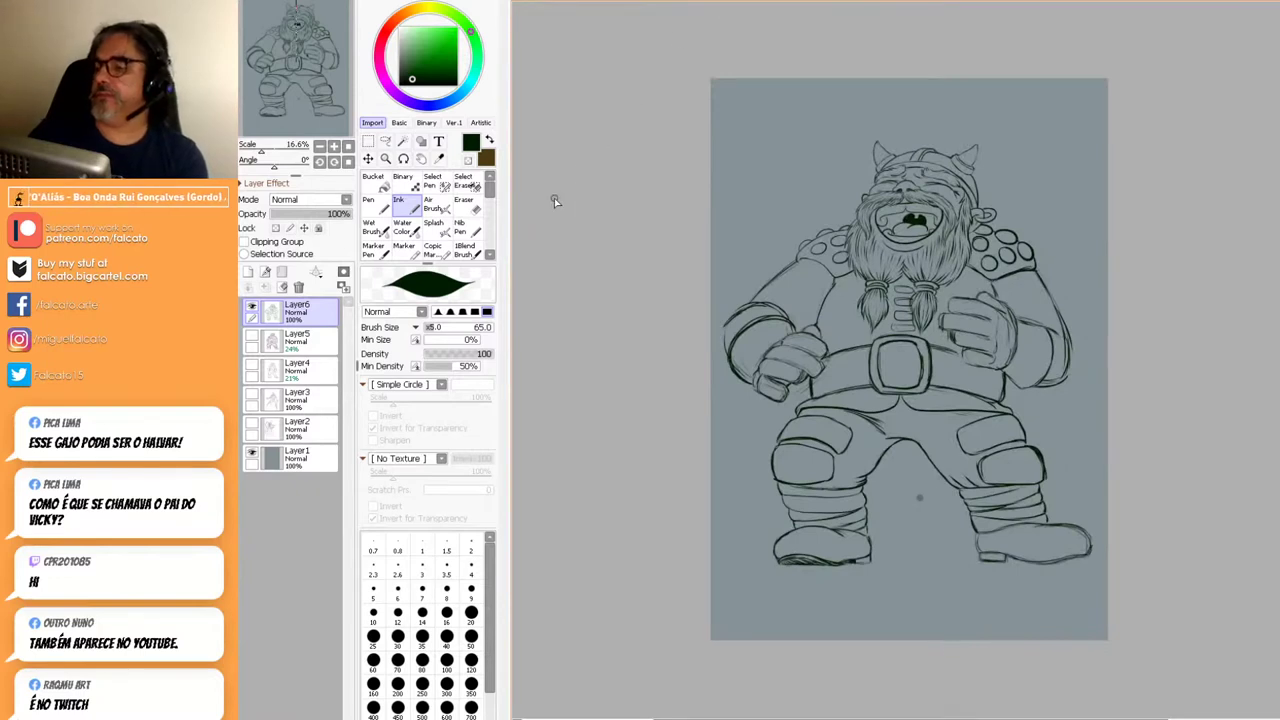